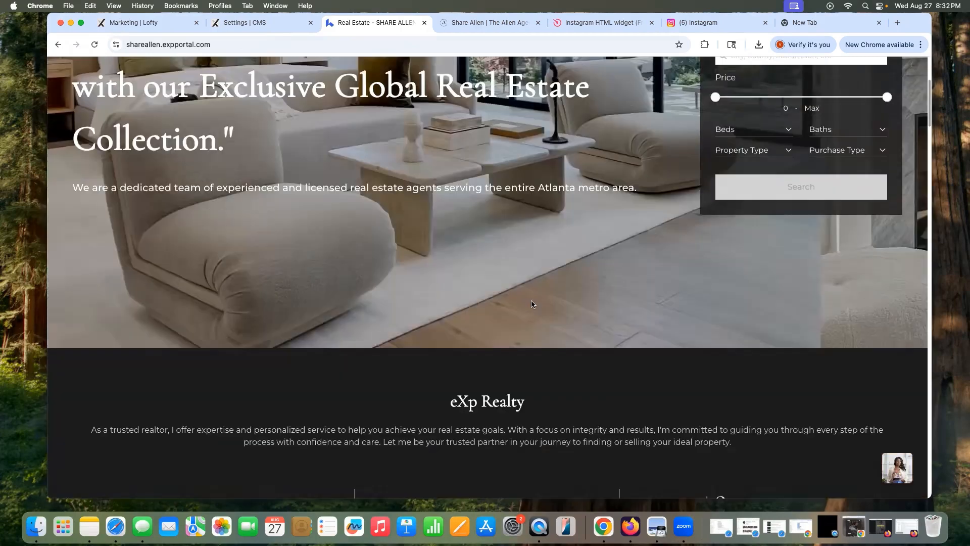
{"action": "scroll", "coordinate": [535, 304], "scroll_direction": "down", "scroll_amount": 10}
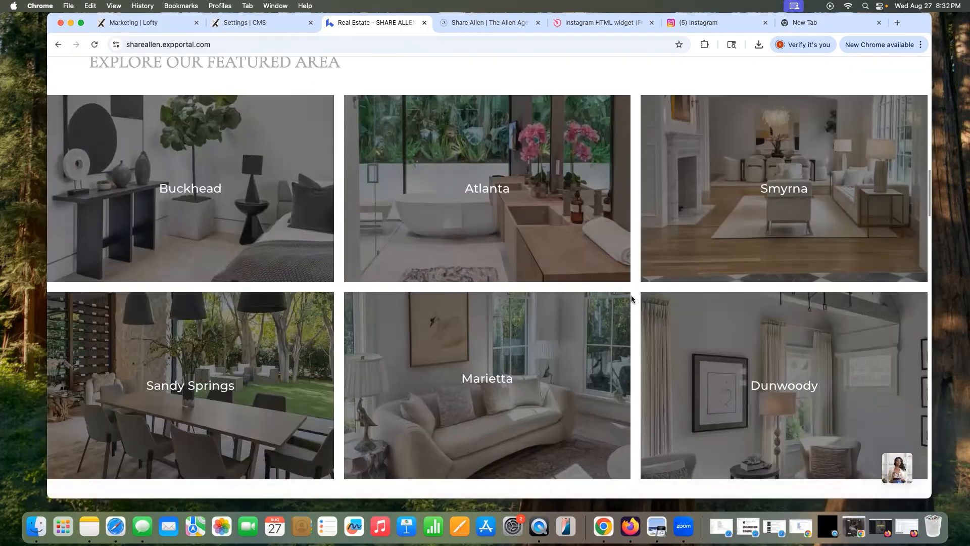
Step: Scroll the Lofty home page past services, sold listing, agent bio and partners to the Instagram feed
{"action": "scroll", "coordinate": [630, 298], "scroll_direction": "down", "scroll_amount": 5}
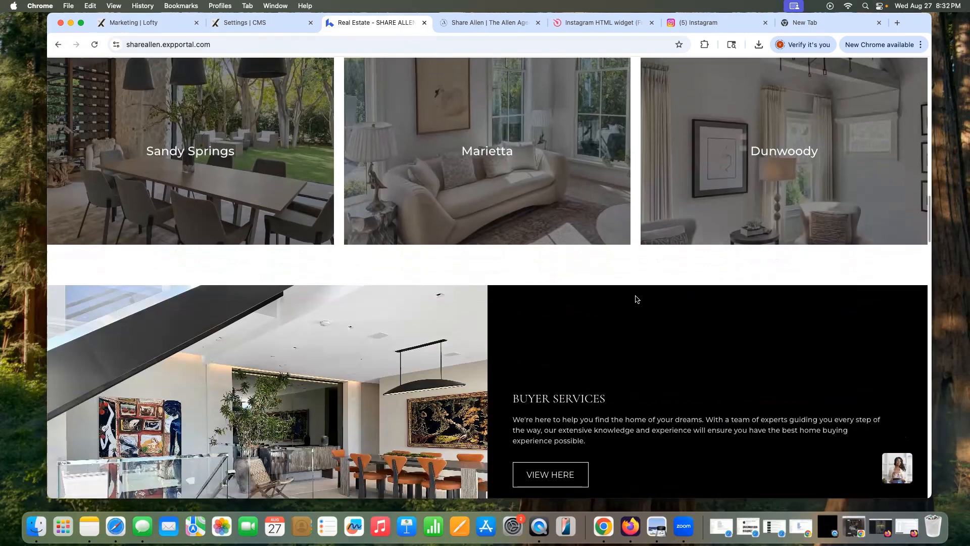
{"action": "scroll", "coordinate": [633, 298], "scroll_direction": "down", "scroll_amount": 4}
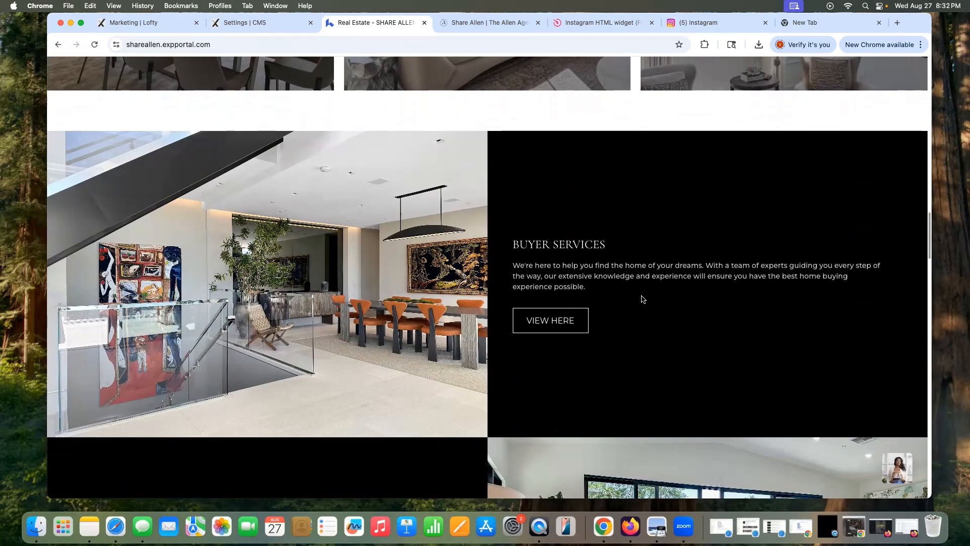
{"action": "scroll", "coordinate": [647, 279], "scroll_direction": "down", "scroll_amount": 10}
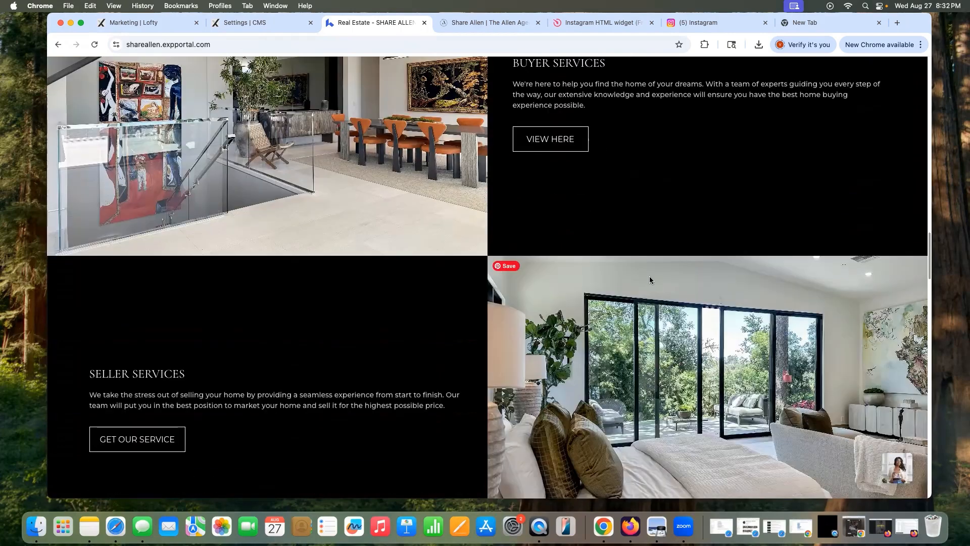
{"action": "scroll", "coordinate": [651, 279], "scroll_direction": "down", "scroll_amount": 5}
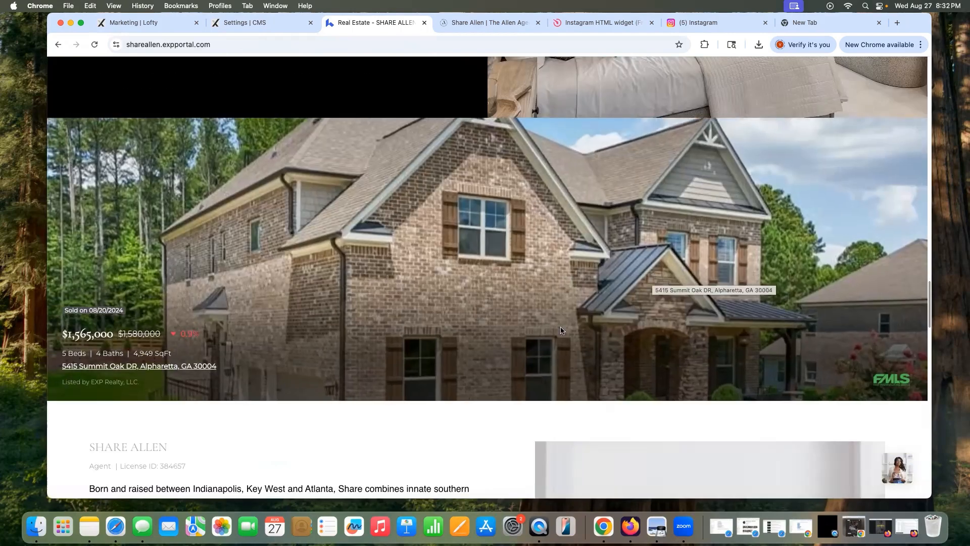
{"action": "scroll", "coordinate": [530, 344], "scroll_direction": "down", "scroll_amount": 5}
{"action": "scroll", "coordinate": [520, 343], "scroll_direction": "down", "scroll_amount": 6}
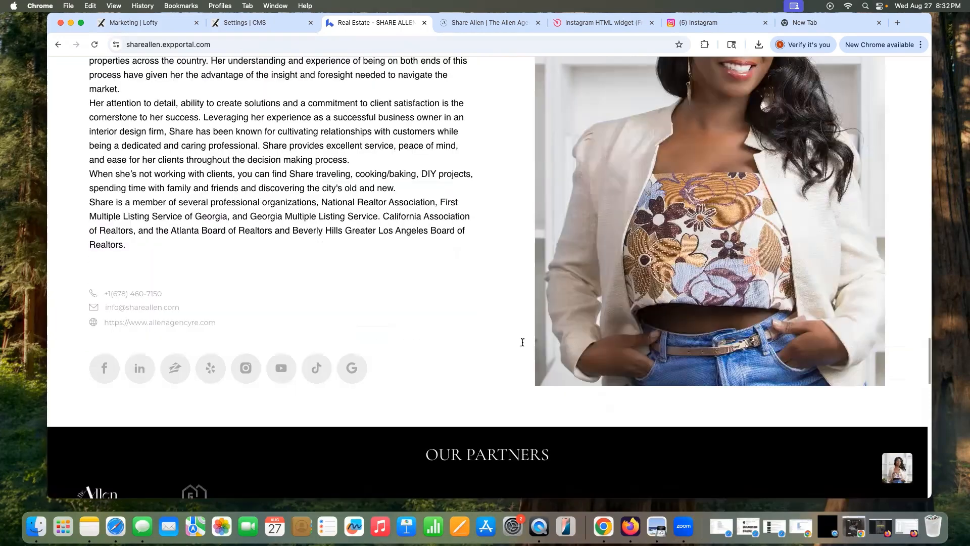
{"action": "scroll", "coordinate": [525, 347], "scroll_direction": "down", "scroll_amount": 8}
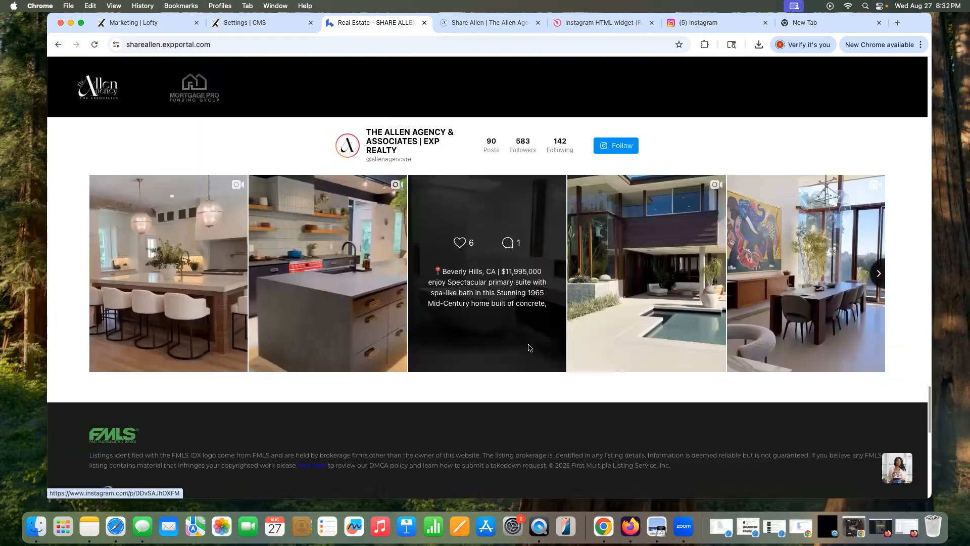
{"action": "scroll", "coordinate": [525, 344], "scroll_direction": "down", "scroll_amount": 2}
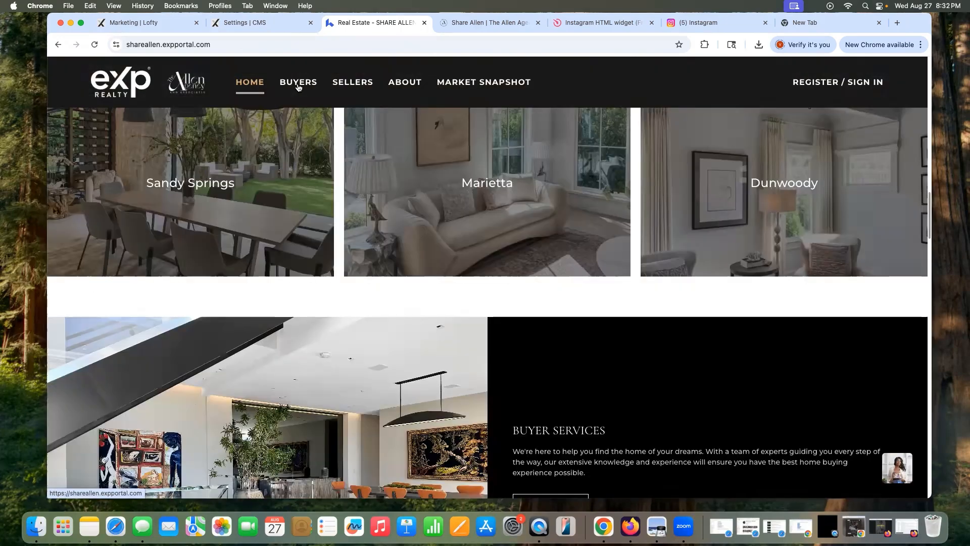
Step: Open BUYERS > Mortgage Lender and scroll through its Buyers Guide page
{"action": "left_click", "coordinate": [298, 89]}
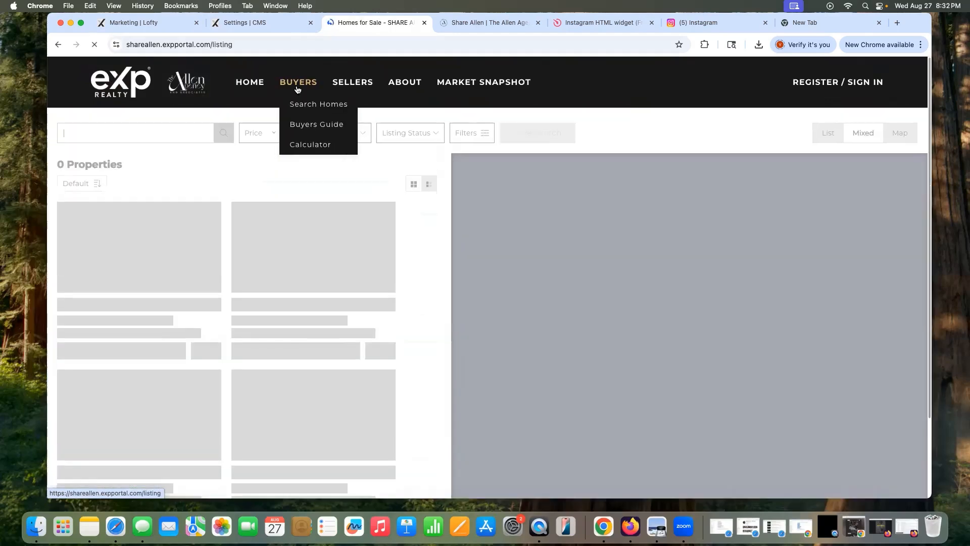
{"action": "mouse_move", "coordinate": [298, 86]}
{"action": "left_click", "coordinate": [314, 124]}
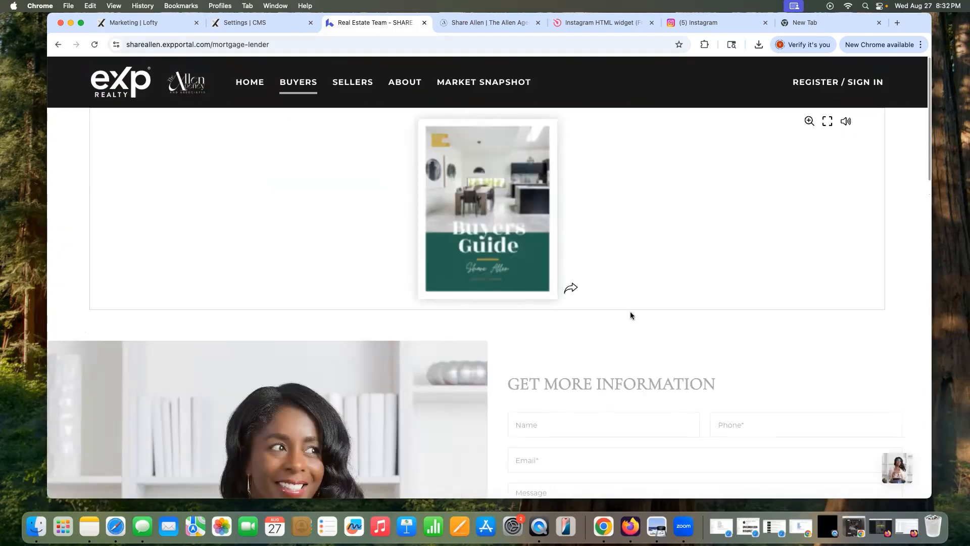
{"action": "scroll", "coordinate": [651, 307], "scroll_direction": "down", "scroll_amount": 6}
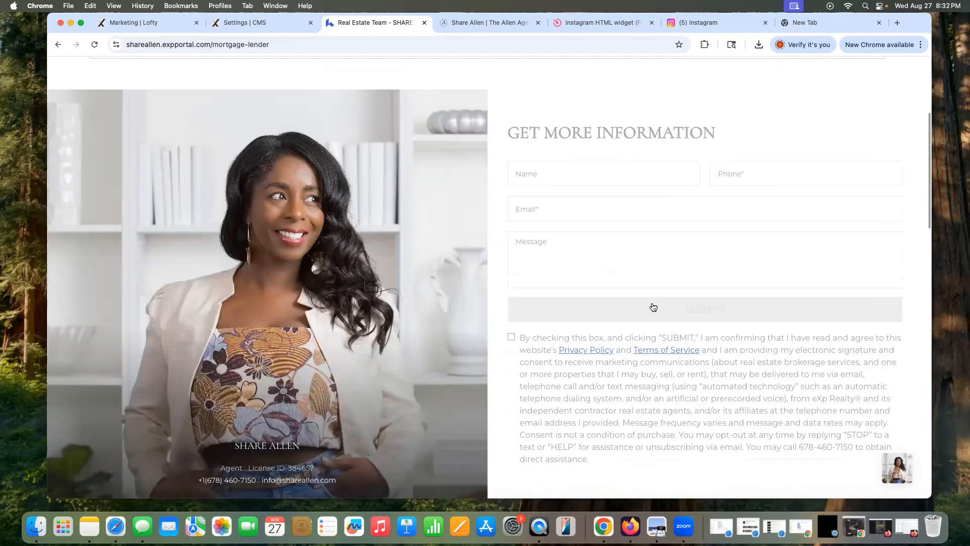
{"action": "scroll", "coordinate": [653, 307], "scroll_direction": "down", "scroll_amount": 5}
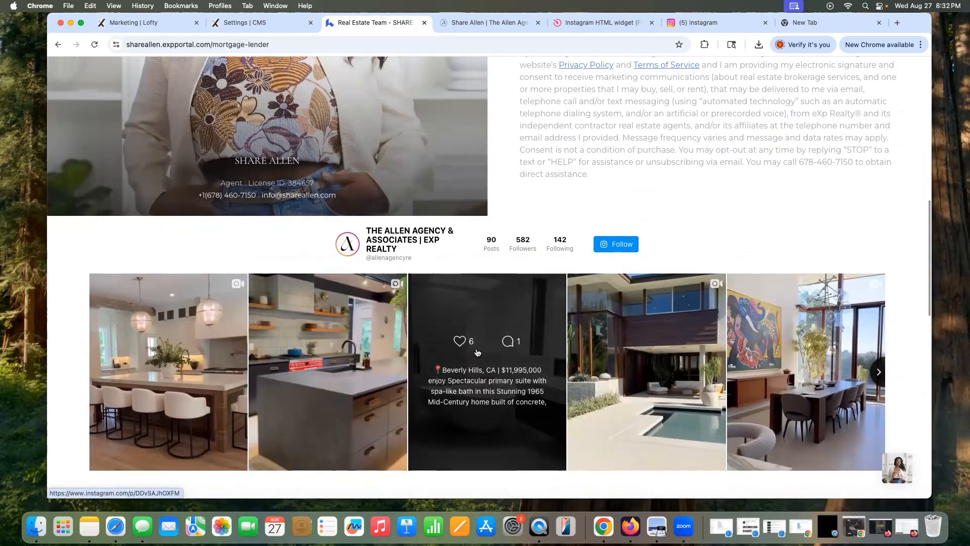
{"action": "scroll", "coordinate": [475, 352], "scroll_direction": "down", "scroll_amount": 4}
{"action": "scroll", "coordinate": [484, 350], "scroll_direction": "up", "scroll_amount": 11}
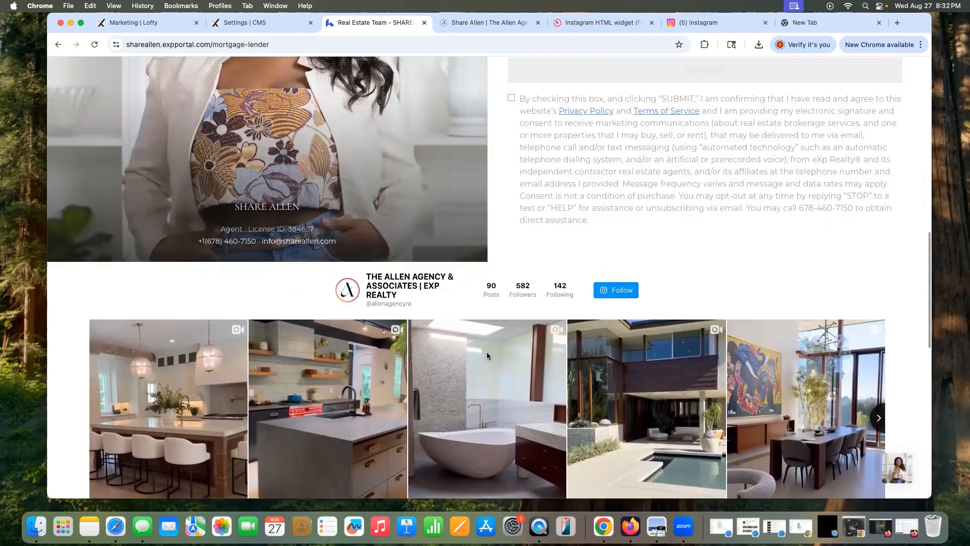
{"action": "scroll", "coordinate": [313, 126], "scroll_direction": "up", "scroll_amount": 2}
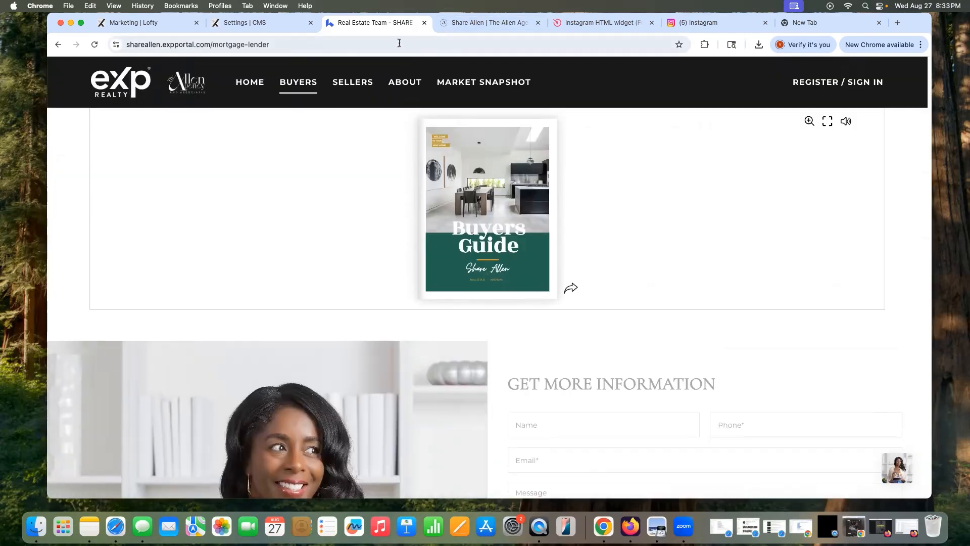
Step: Open BUYERS > Calculator and scroll the Mortgage Calculator page with its $1875 estimate
{"action": "mouse_move", "coordinate": [292, 86]}
{"action": "left_click", "coordinate": [314, 144]}
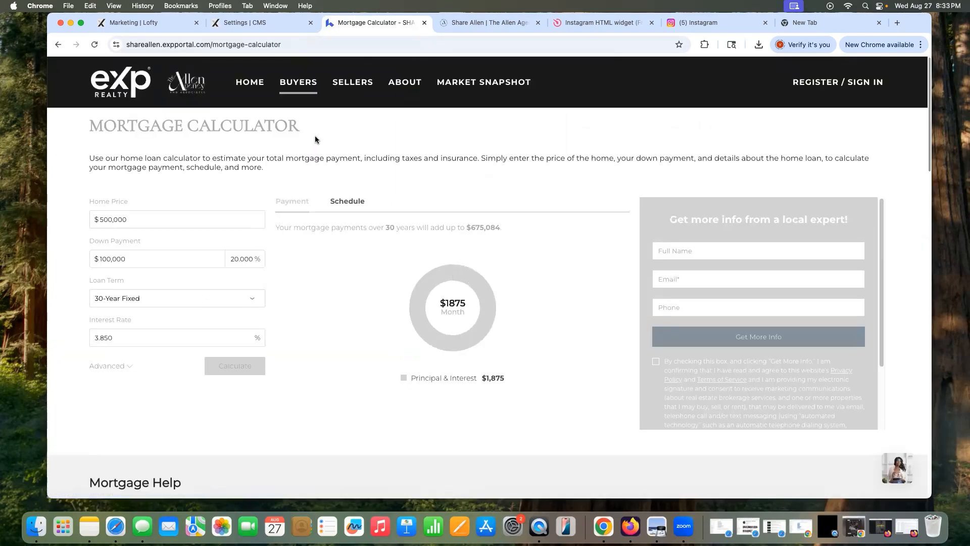
{"action": "scroll", "coordinate": [404, 114], "scroll_direction": "down", "scroll_amount": 20}
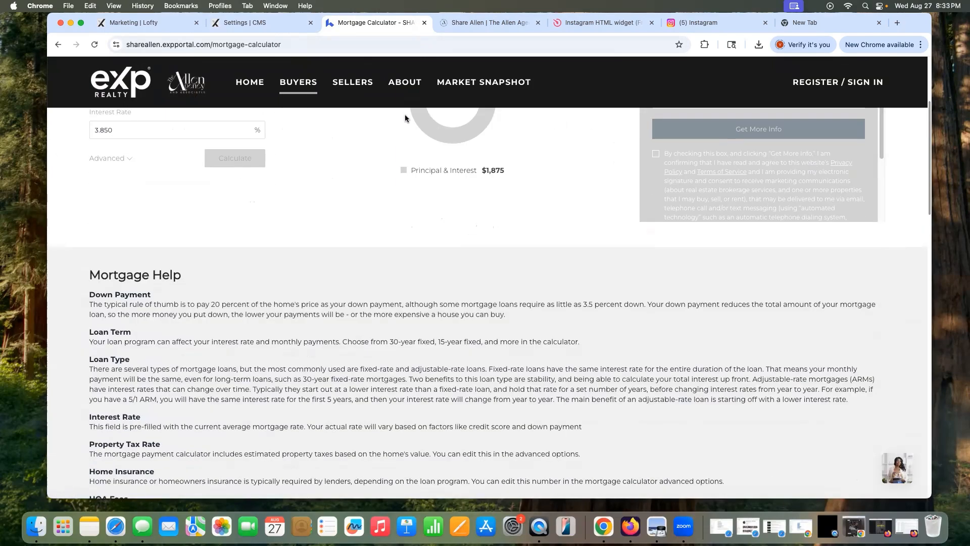
{"action": "scroll", "coordinate": [453, 180], "scroll_direction": "up", "scroll_amount": 4}
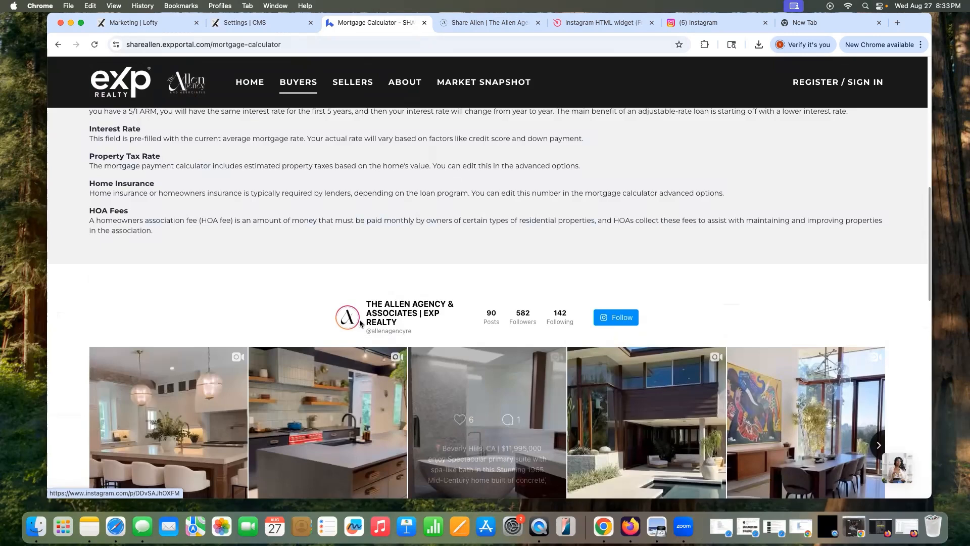
{"action": "scroll", "coordinate": [360, 324], "scroll_direction": "up", "scroll_amount": 12}
{"action": "mouse_move", "coordinate": [354, 82]}
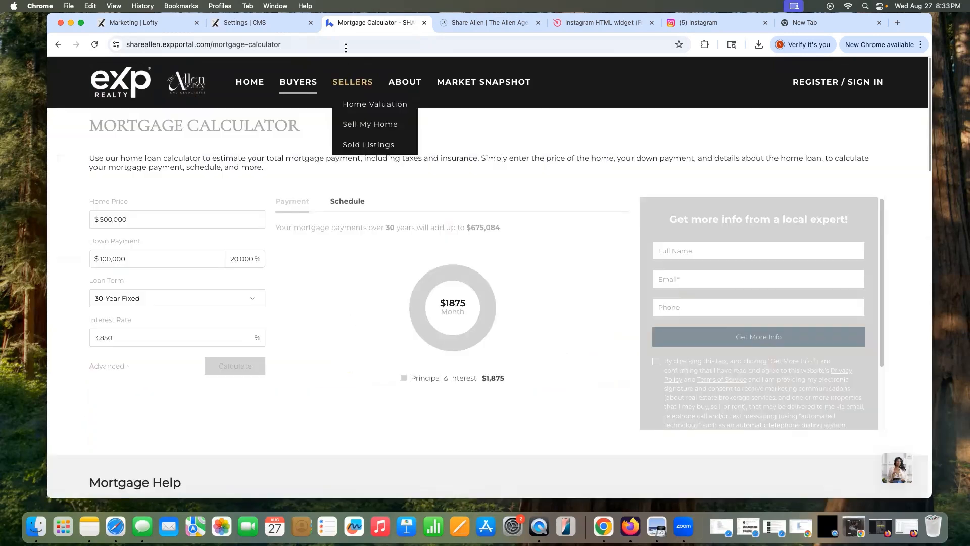
Step: View the SELLERS Home Valuation page, then scroll the About Us page with the agent bio
{"action": "left_click", "coordinate": [369, 106]}
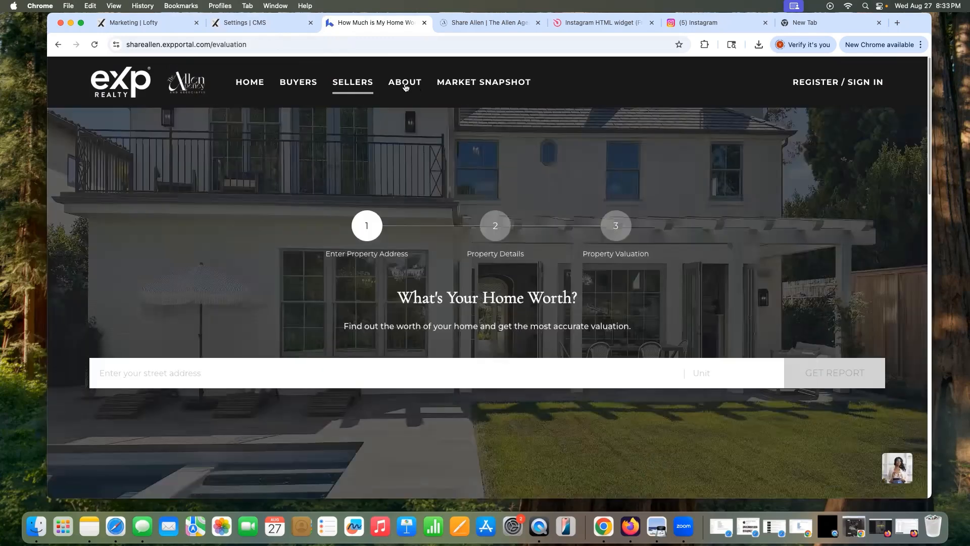
{"action": "mouse_move", "coordinate": [404, 87]}
{"action": "left_click", "coordinate": [409, 114]}
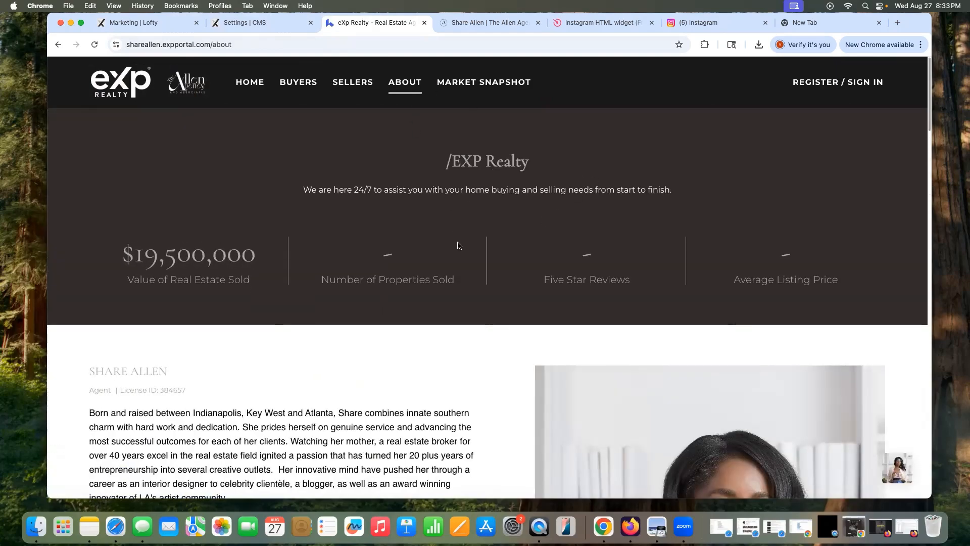
{"action": "scroll", "coordinate": [559, 217], "scroll_direction": "down", "scroll_amount": 10}
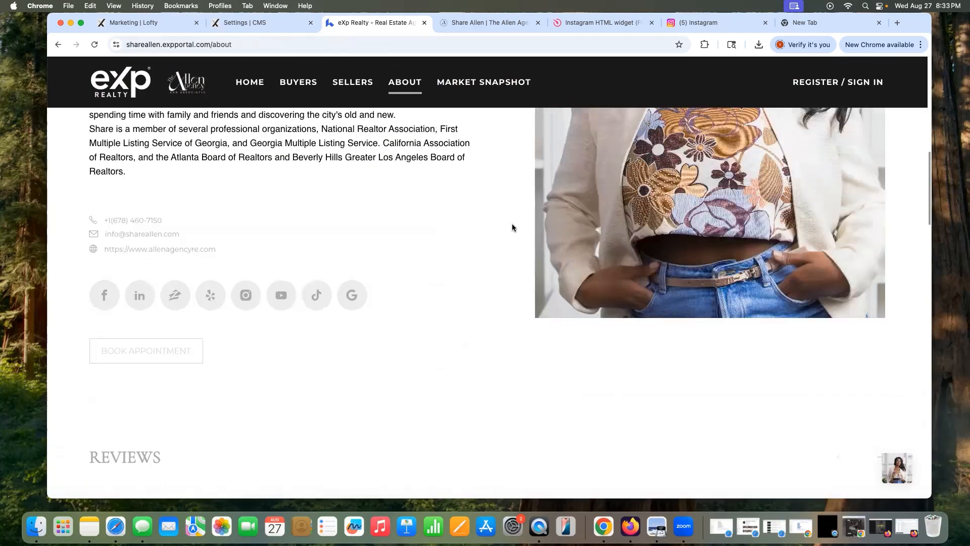
{"action": "scroll", "coordinate": [512, 227], "scroll_direction": "down", "scroll_amount": 9}
{"action": "scroll", "coordinate": [512, 227], "scroll_direction": "up", "scroll_amount": 7}
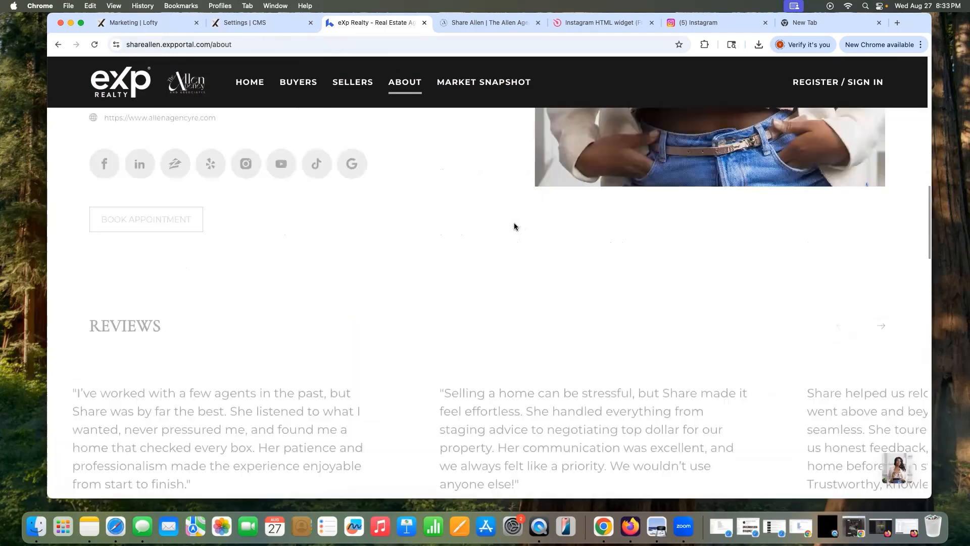
{"action": "scroll", "coordinate": [324, 356], "scroll_direction": "down", "scroll_amount": 8}
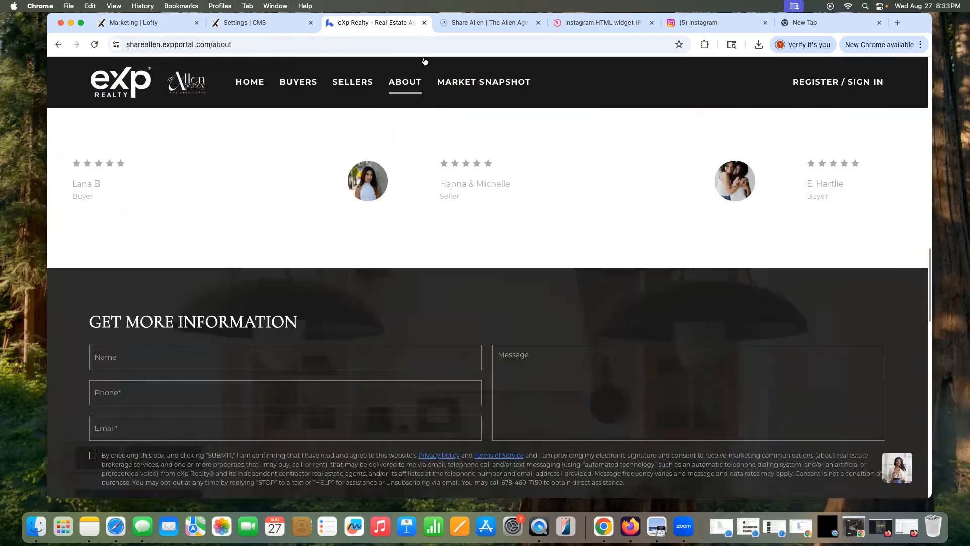
Step: View Contact Us and the Marietta, GA Market Snapshot, then switch to the Allen Agency tab
{"action": "left_click", "coordinate": [411, 125]}
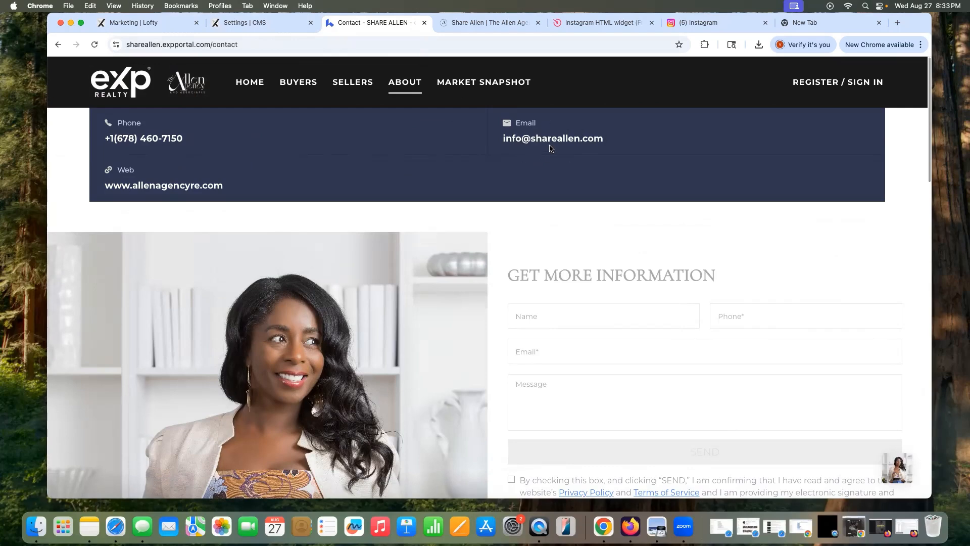
{"action": "left_click", "coordinate": [478, 87]}
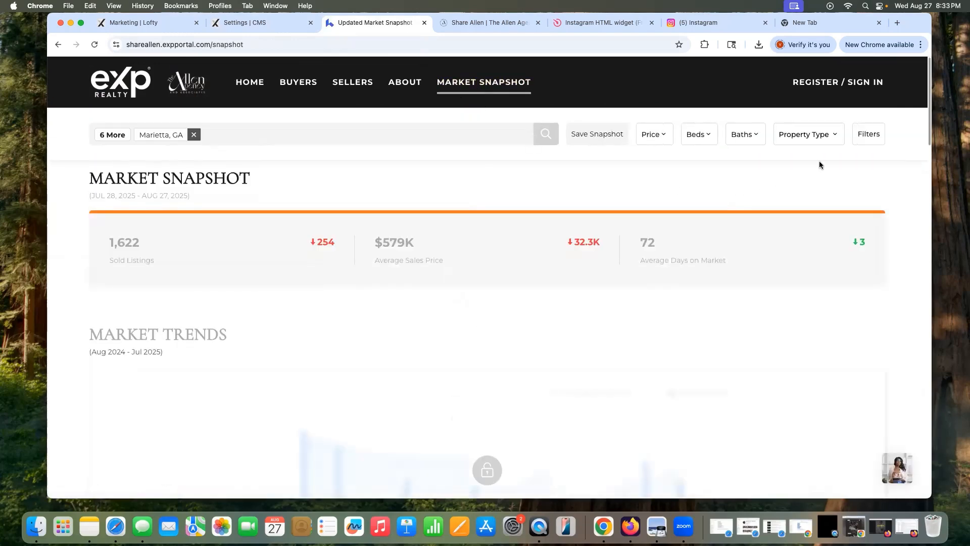
{"action": "scroll", "coordinate": [819, 161], "scroll_direction": "down", "scroll_amount": 5}
{"action": "scroll", "coordinate": [822, 160], "scroll_direction": "up", "scroll_amount": 5}
{"action": "scroll", "coordinate": [814, 161], "scroll_direction": "down", "scroll_amount": 10}
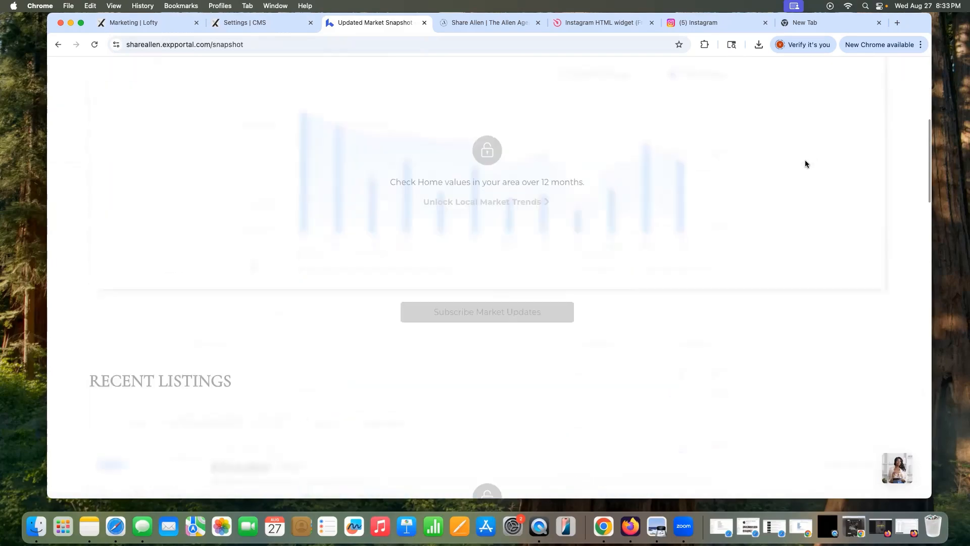
{"action": "scroll", "coordinate": [795, 165], "scroll_direction": "down", "scroll_amount": 15}
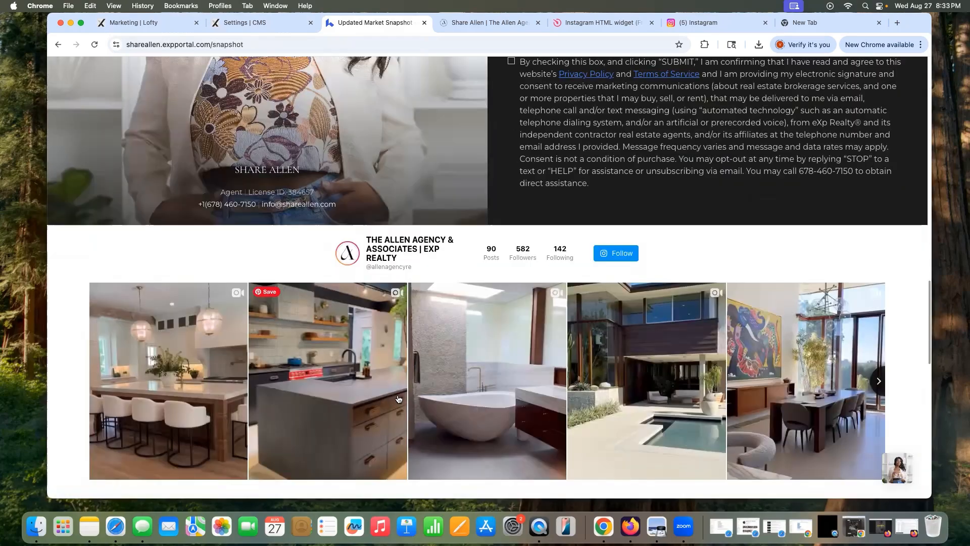
{"action": "scroll", "coordinate": [418, 403], "scroll_direction": "up", "scroll_amount": 20}
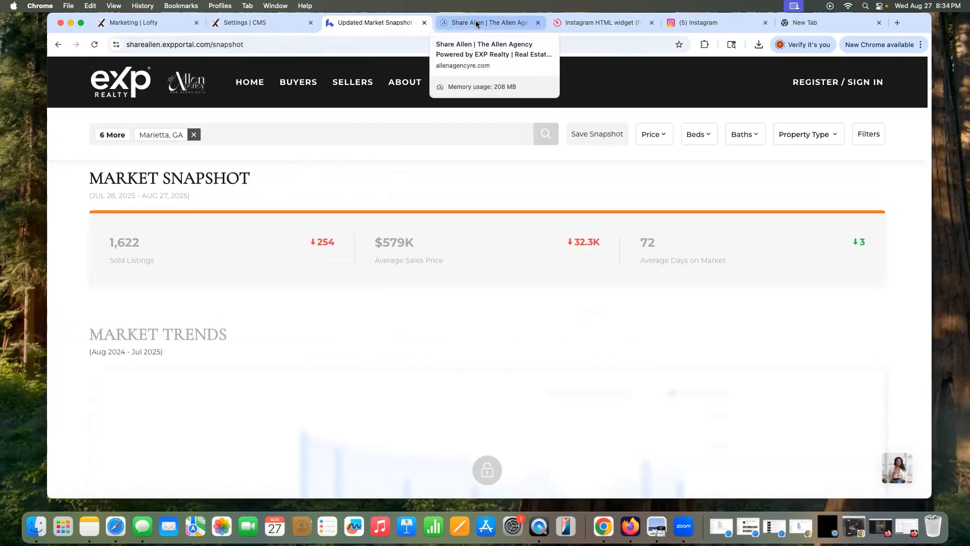
{"action": "left_click", "coordinate": [475, 24]}
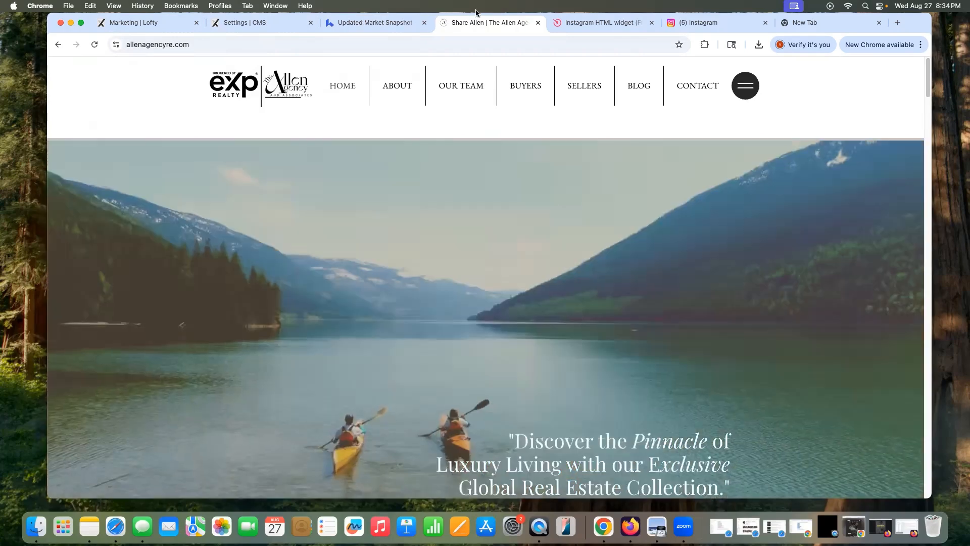
Step: Go back to the Lofty site's home page, then return to the Allen Agency homepage tab
{"action": "left_click", "coordinate": [381, 23]}
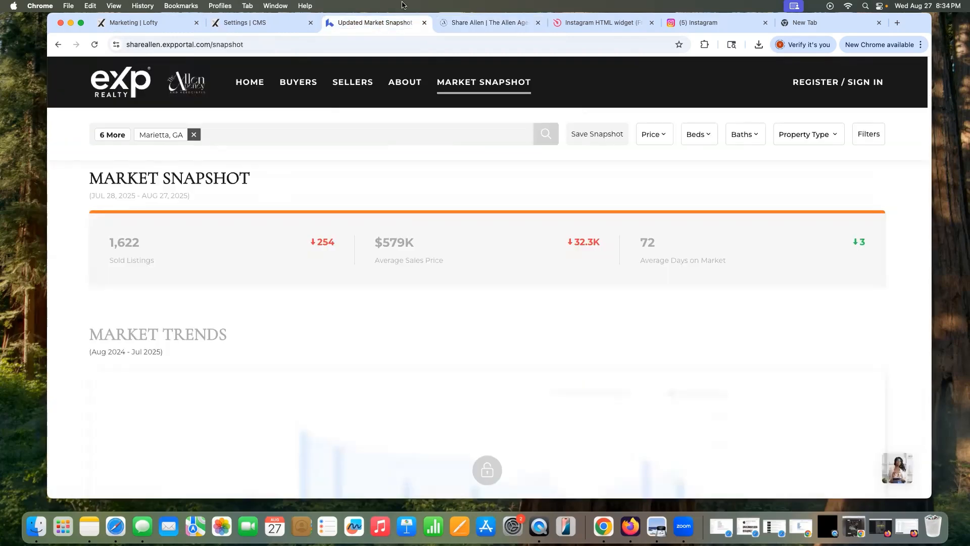
{"action": "left_click", "coordinate": [249, 82]}
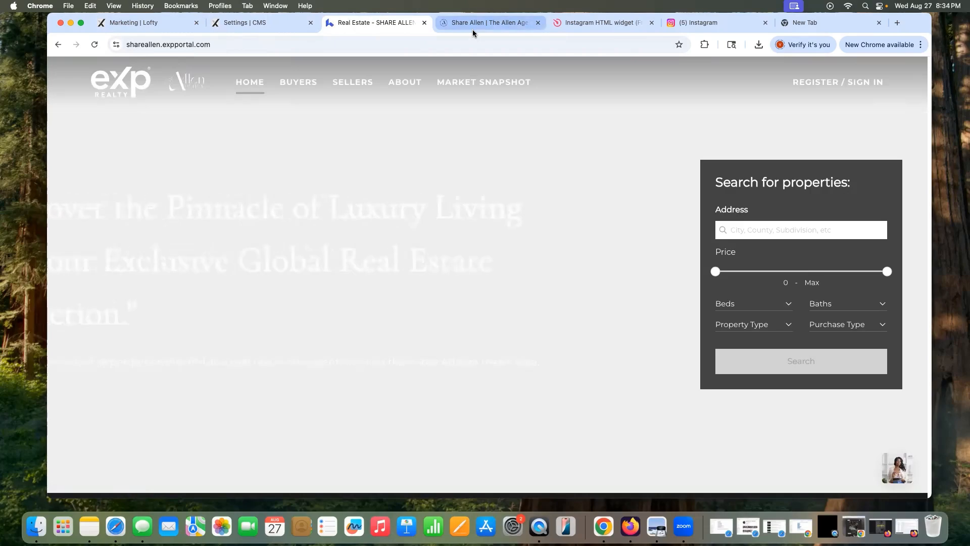
{"action": "left_click", "coordinate": [473, 24]}
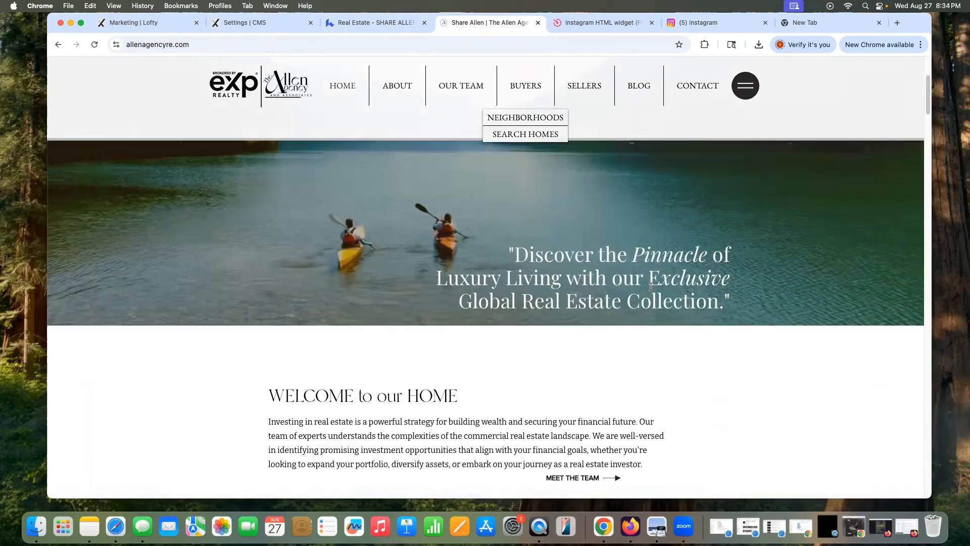
Step: Scroll the Allen Agency homepage from Sold & Closed listings to the Try Before You Buy banner
{"action": "scroll", "coordinate": [651, 287], "scroll_direction": "down", "scroll_amount": 15}
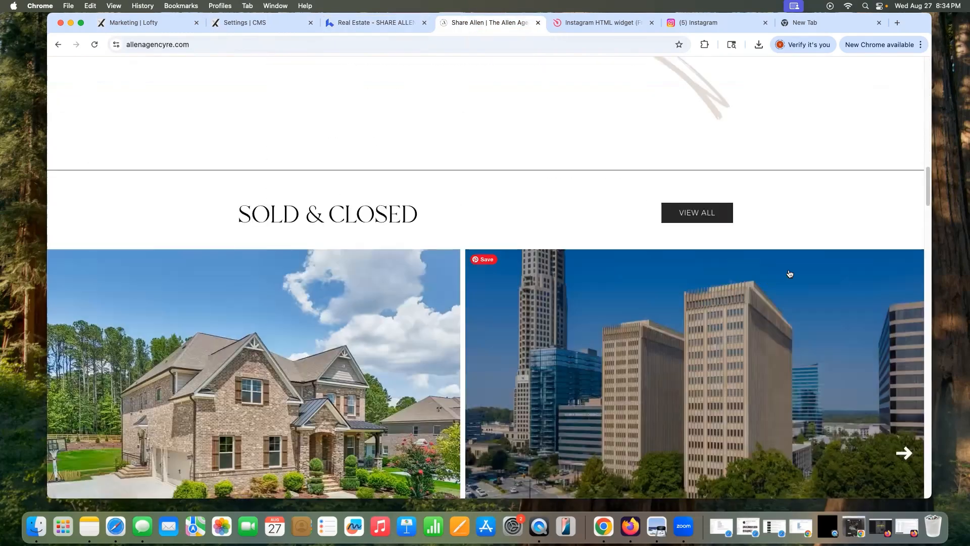
{"action": "scroll", "coordinate": [789, 273], "scroll_direction": "down", "scroll_amount": 5}
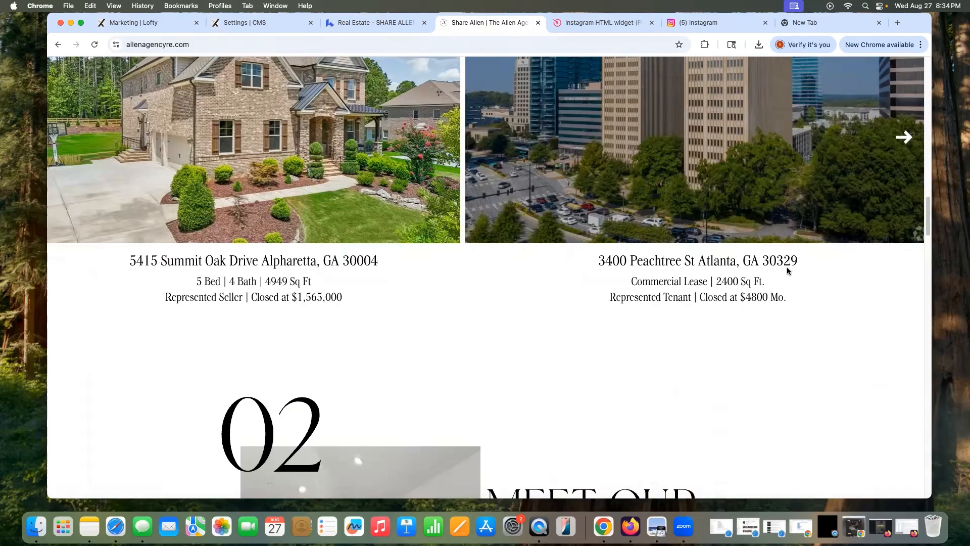
{"action": "scroll", "coordinate": [787, 271], "scroll_direction": "down", "scroll_amount": 5}
{"action": "scroll", "coordinate": [775, 269], "scroll_direction": "down", "scroll_amount": 5}
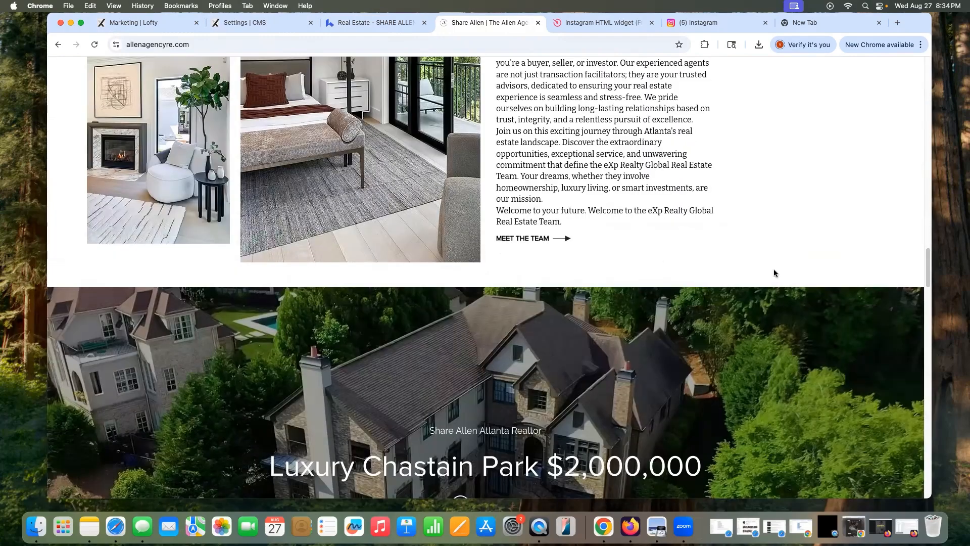
{"action": "scroll", "coordinate": [774, 273], "scroll_direction": "down", "scroll_amount": 5}
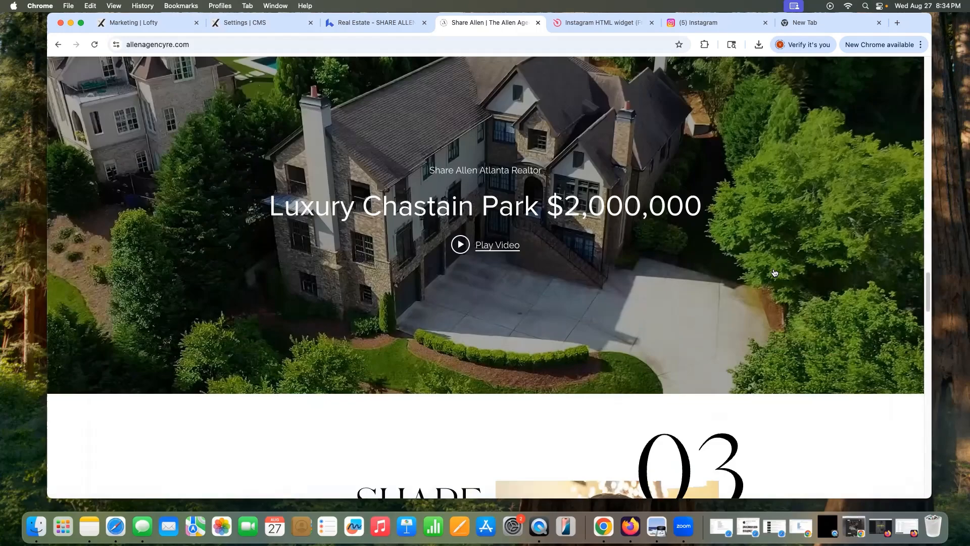
{"action": "scroll", "coordinate": [773, 273], "scroll_direction": "down", "scroll_amount": 8}
{"action": "scroll", "coordinate": [771, 272], "scroll_direction": "down", "scroll_amount": 10}
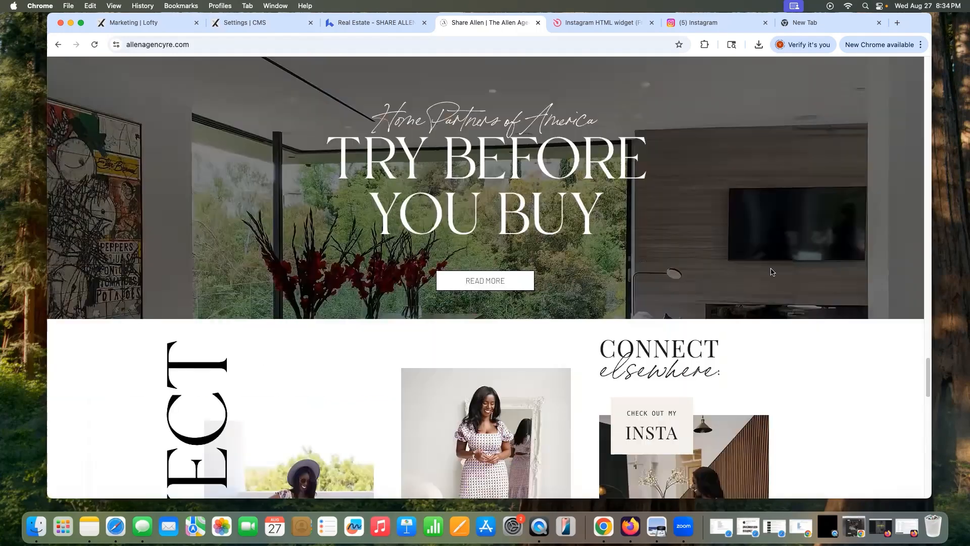
{"action": "scroll", "coordinate": [696, 220], "scroll_direction": "up", "scroll_amount": 15}
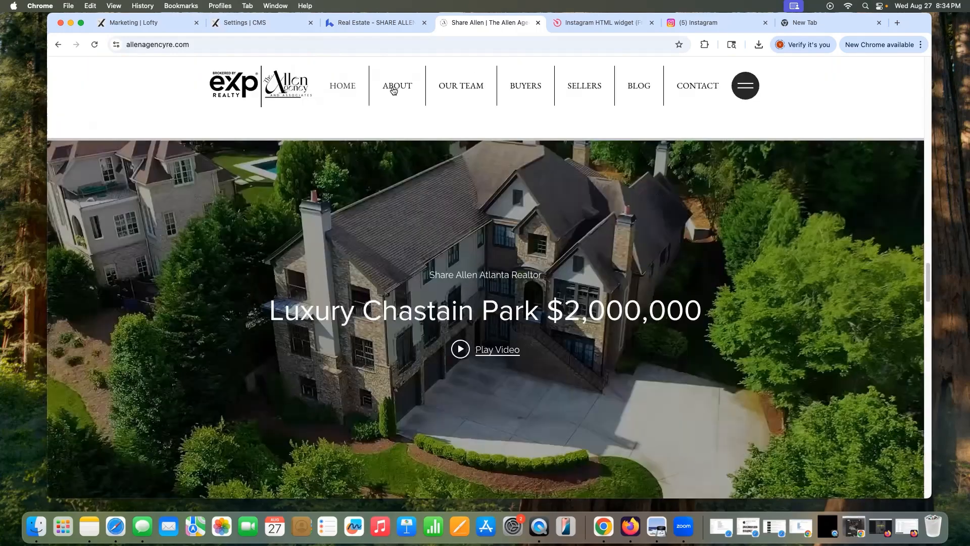
{"action": "scroll", "coordinate": [525, 86], "scroll_direction": "up", "scroll_amount": 5}
Step: Open Buyers > Neighborhoods and scroll the Search Atlanta neighborhood grid
{"action": "mouse_move", "coordinate": [526, 86]}
{"action": "left_click", "coordinate": [528, 117]}
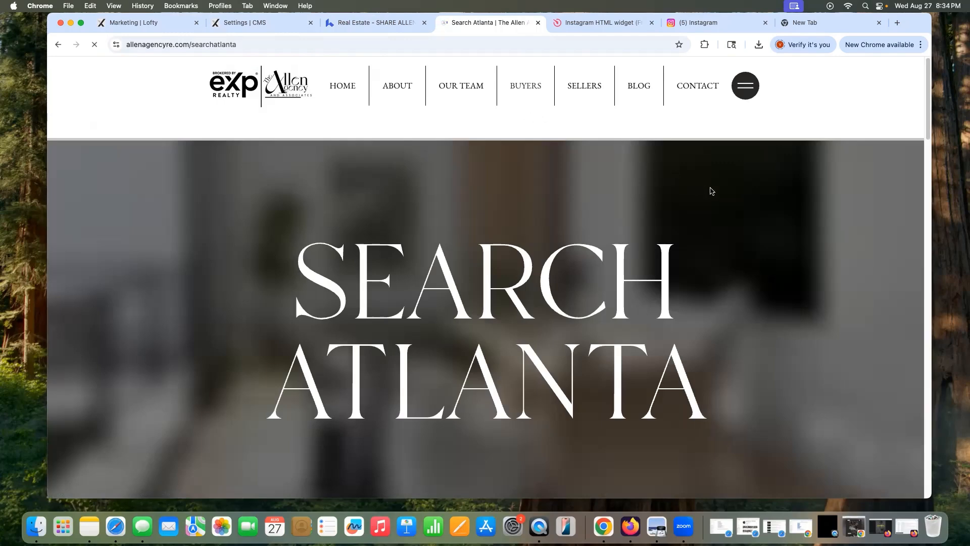
{"action": "scroll", "coordinate": [722, 180], "scroll_direction": "down", "scroll_amount": 10}
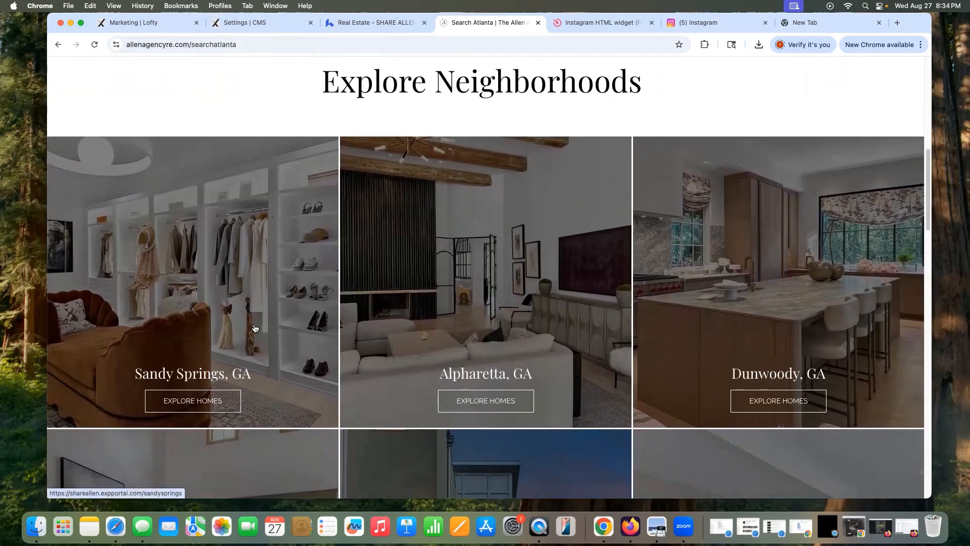
{"action": "scroll", "coordinate": [255, 328], "scroll_direction": "up", "scroll_amount": 3}
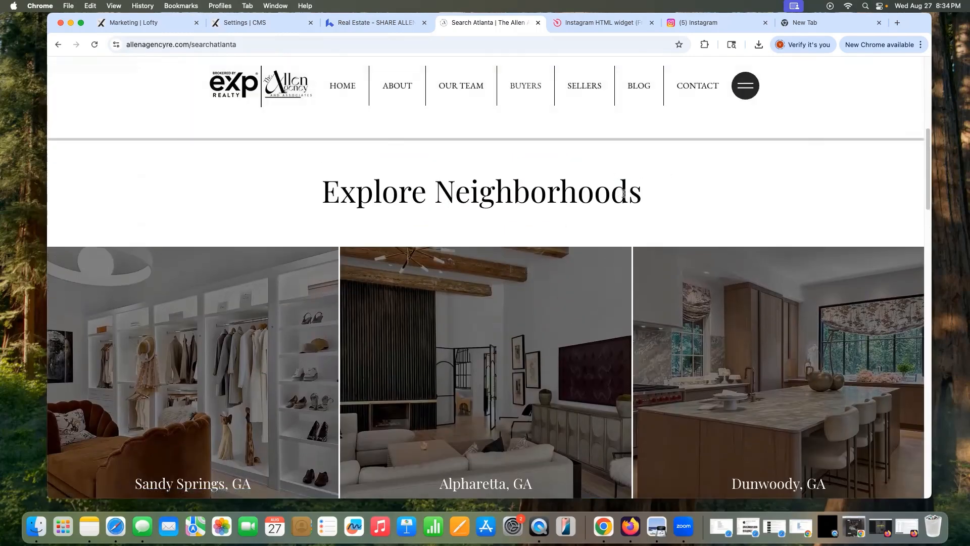
{"action": "scroll", "coordinate": [623, 194], "scroll_direction": "down", "scroll_amount": 4}
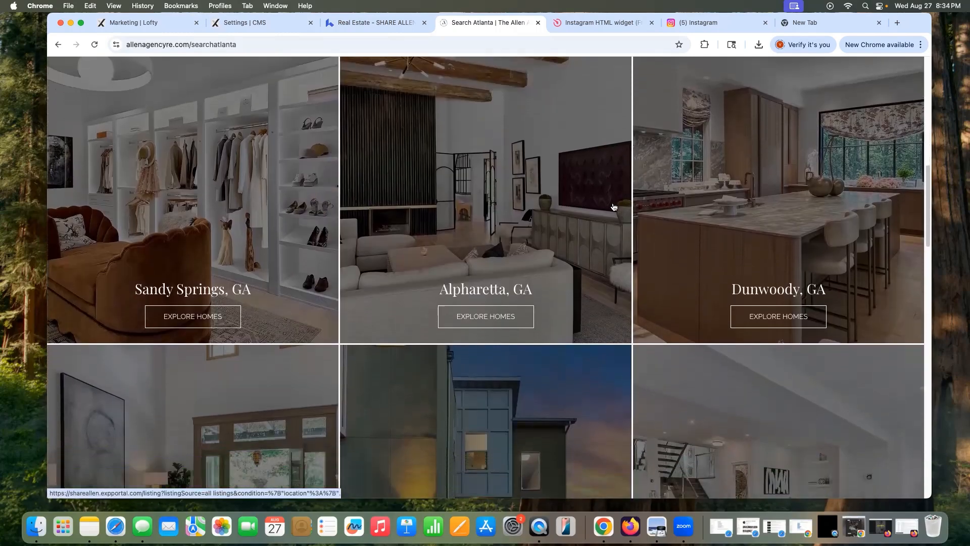
{"action": "scroll", "coordinate": [597, 192], "scroll_direction": "down", "scroll_amount": 10}
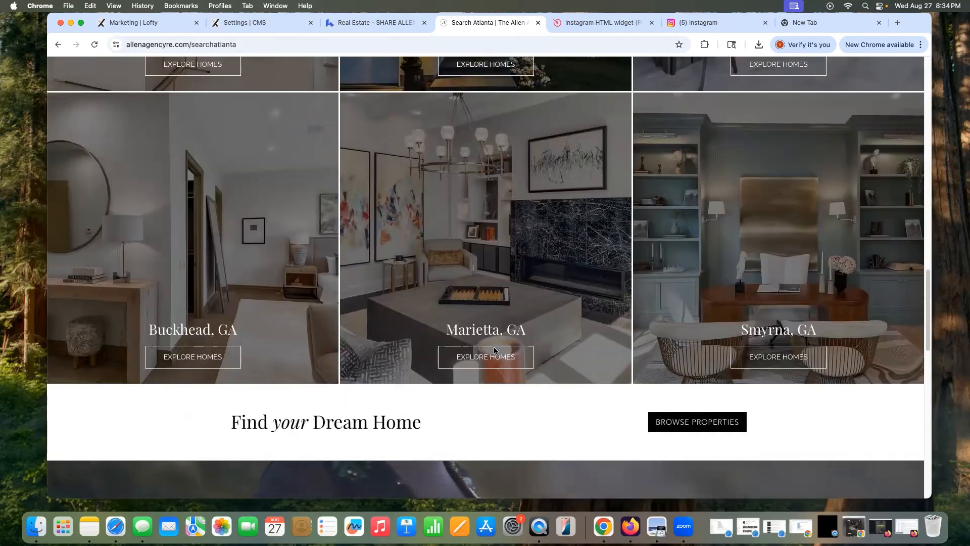
Step: Open and close the Marietta Explore Homes and Browse Properties listing tabs
{"action": "left_click", "coordinate": [494, 350]}
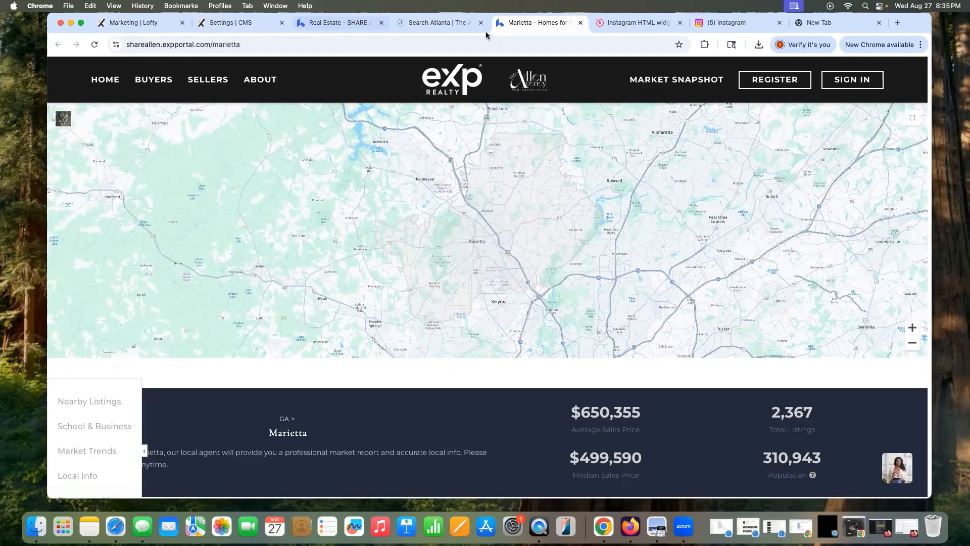
{"action": "left_click", "coordinate": [580, 23]}
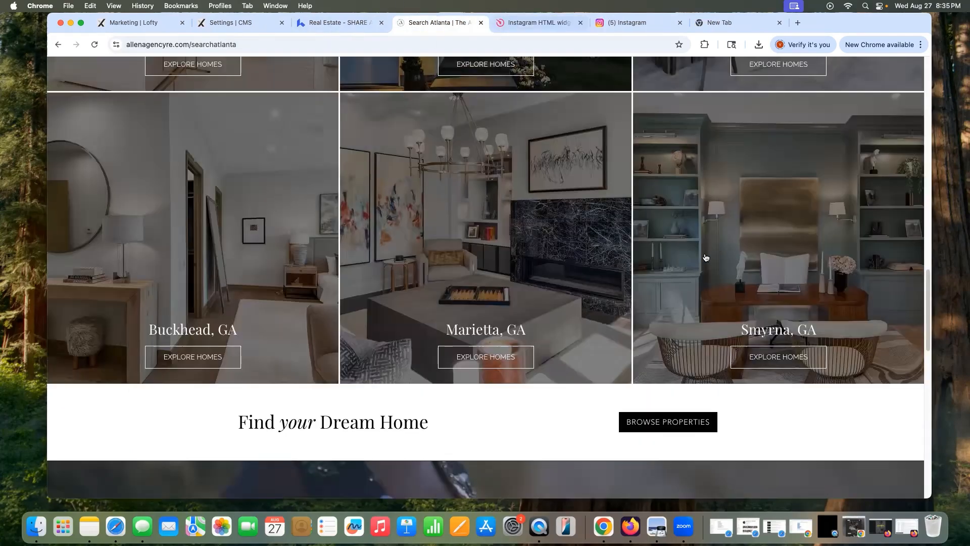
{"action": "scroll", "coordinate": [706, 258], "scroll_direction": "down", "scroll_amount": 8}
{"action": "scroll", "coordinate": [717, 323], "scroll_direction": "up", "scroll_amount": 10}
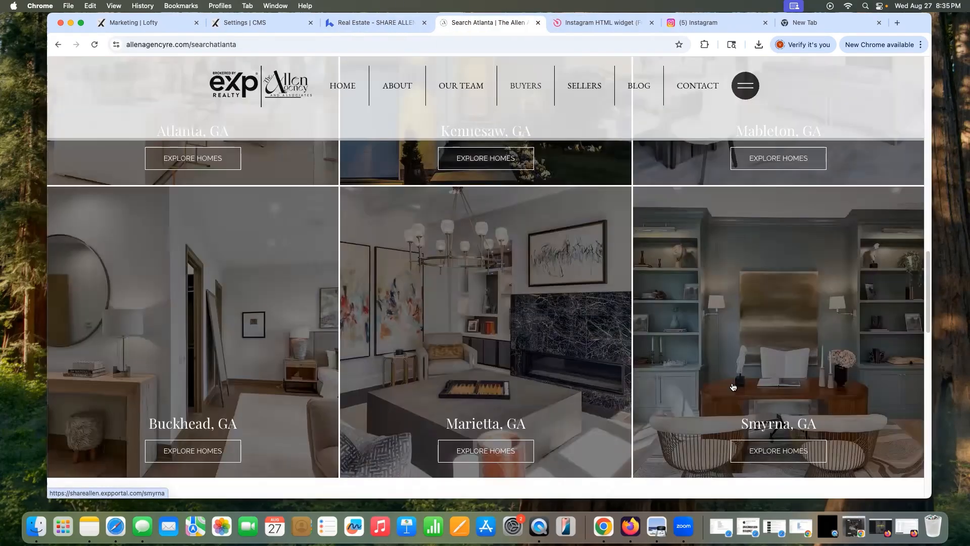
{"action": "scroll", "coordinate": [732, 387], "scroll_direction": "down", "scroll_amount": 5}
{"action": "left_click", "coordinate": [682, 298]}
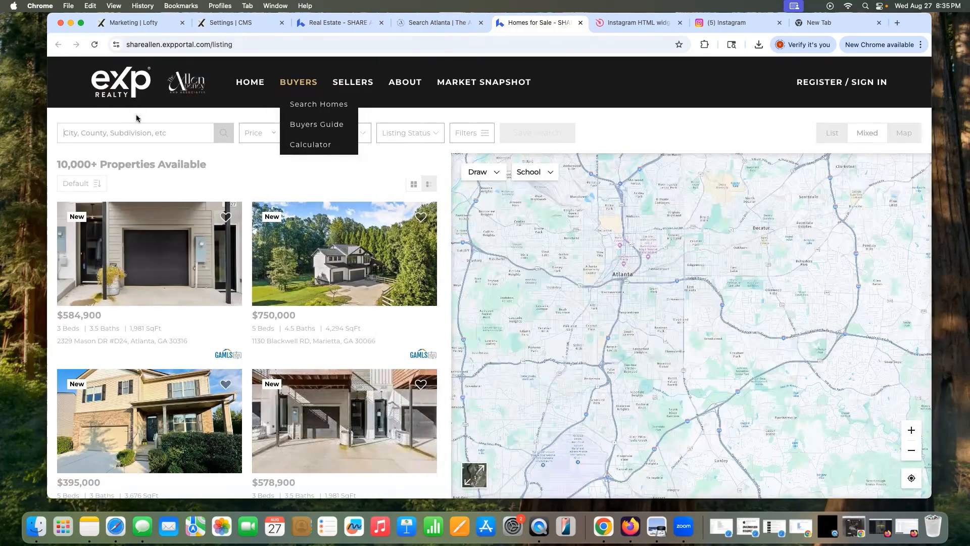
{"action": "left_click", "coordinate": [326, 23]}
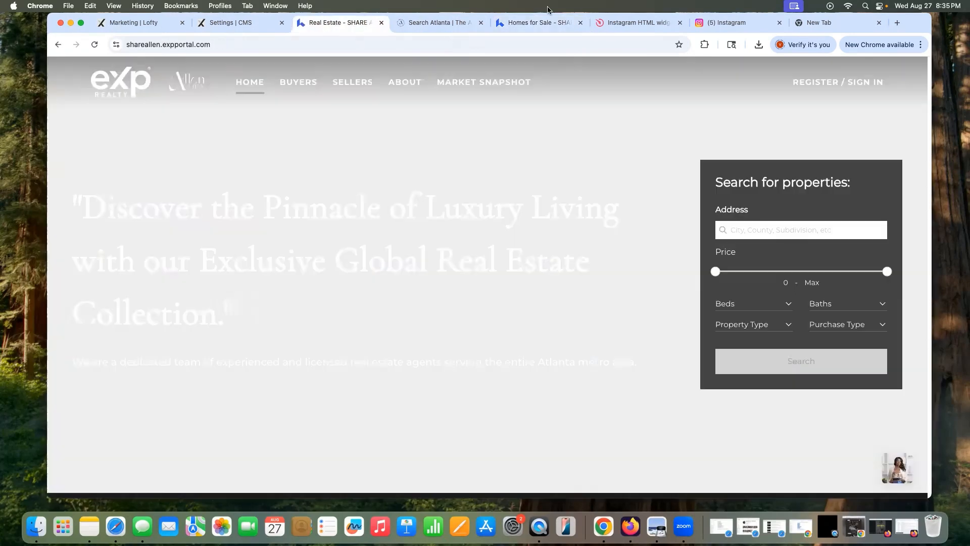
{"action": "left_click", "coordinate": [550, 22]}
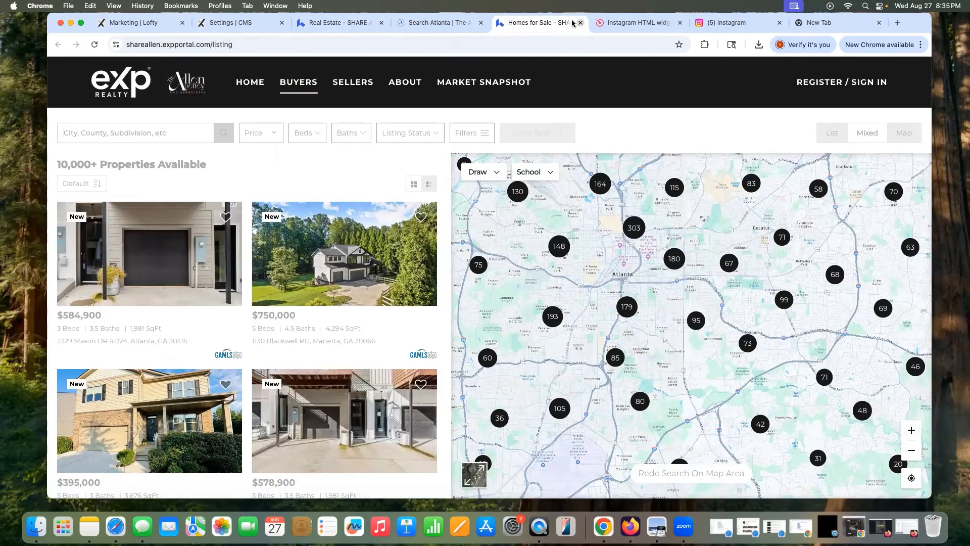
{"action": "key", "text": "super+w"}
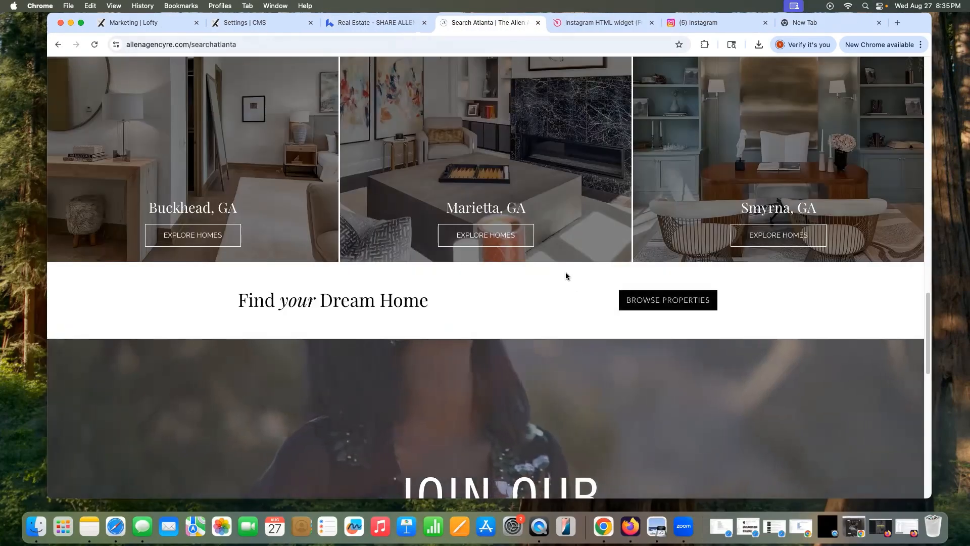
Step: Scroll the Search Atlanta page, then choose Sellers > Home Valuation
{"action": "scroll", "coordinate": [565, 273], "scroll_direction": "down", "scroll_amount": 10}
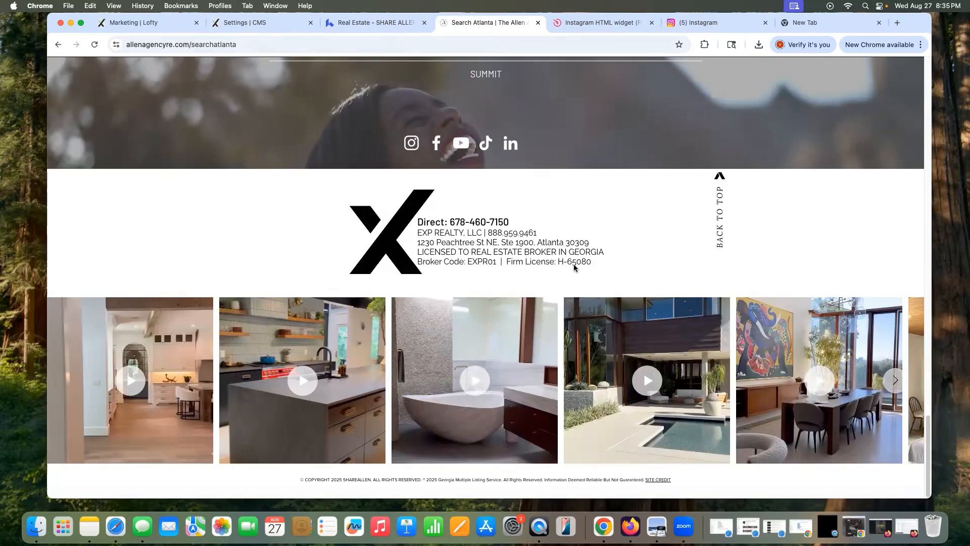
{"action": "scroll", "coordinate": [573, 247], "scroll_direction": "up", "scroll_amount": 15}
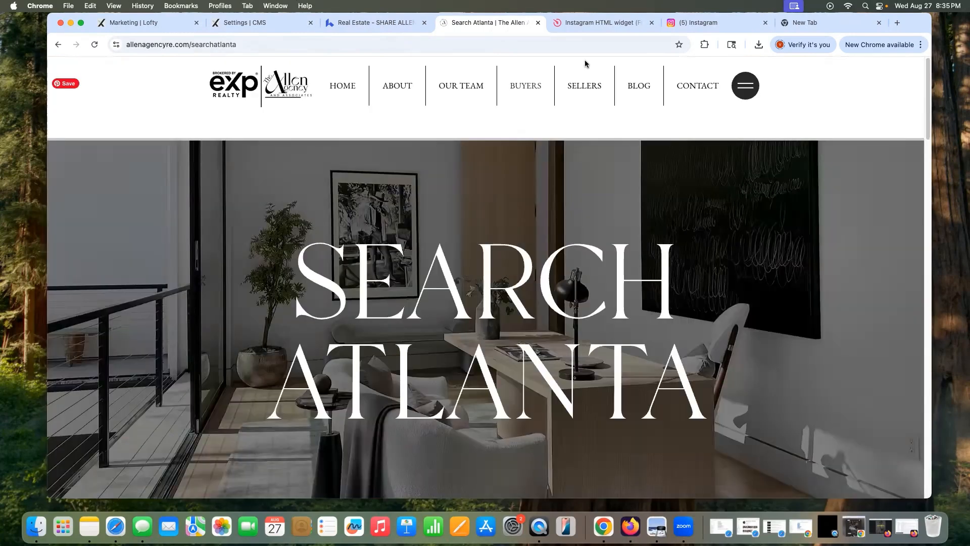
{"action": "mouse_move", "coordinate": [527, 89]}
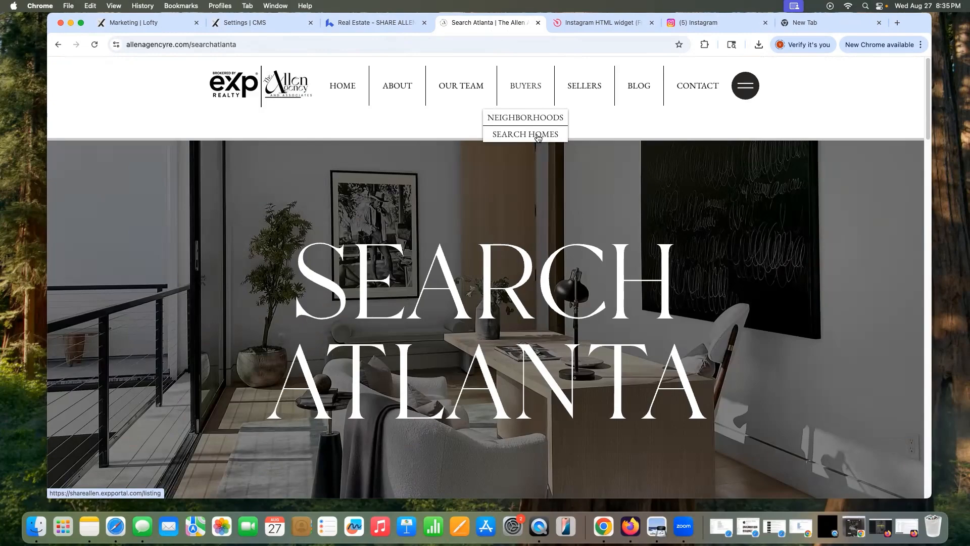
{"action": "left_click", "coordinate": [589, 123]}
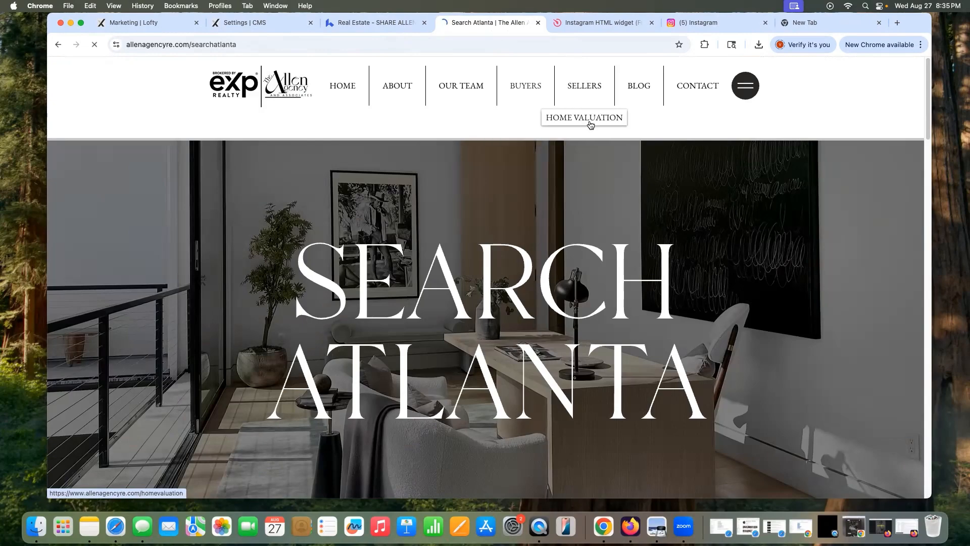
Step: Scroll the Home Valuation page and open its home worth evaluation link
{"action": "scroll", "coordinate": [448, 317], "scroll_direction": "down", "scroll_amount": 5}
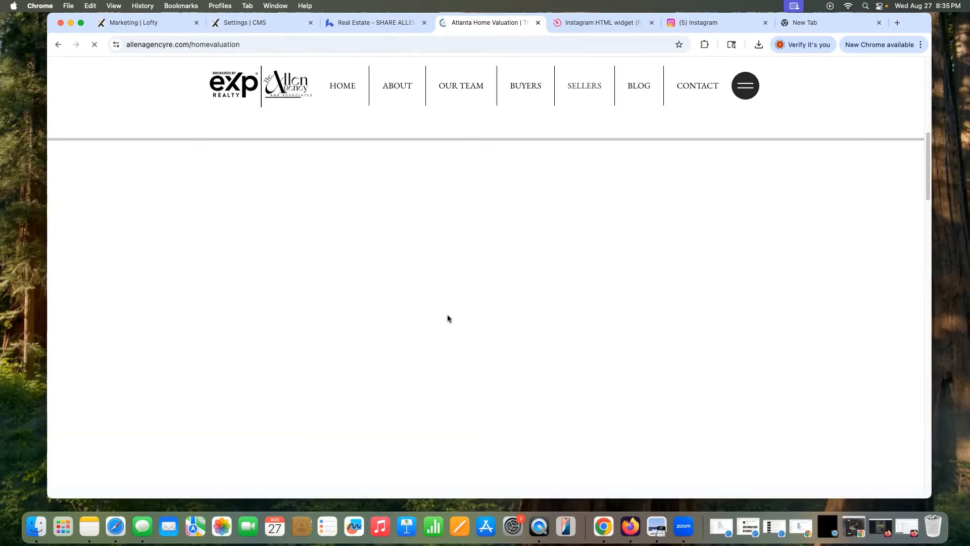
{"action": "scroll", "coordinate": [447, 318], "scroll_direction": "down", "scroll_amount": 5}
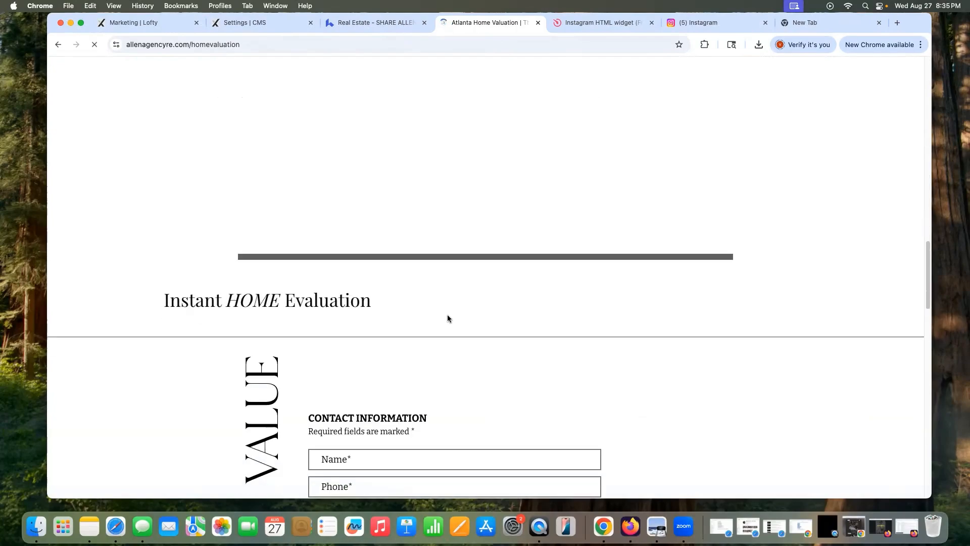
{"action": "scroll", "coordinate": [763, 256], "scroll_direction": "down", "scroll_amount": 5}
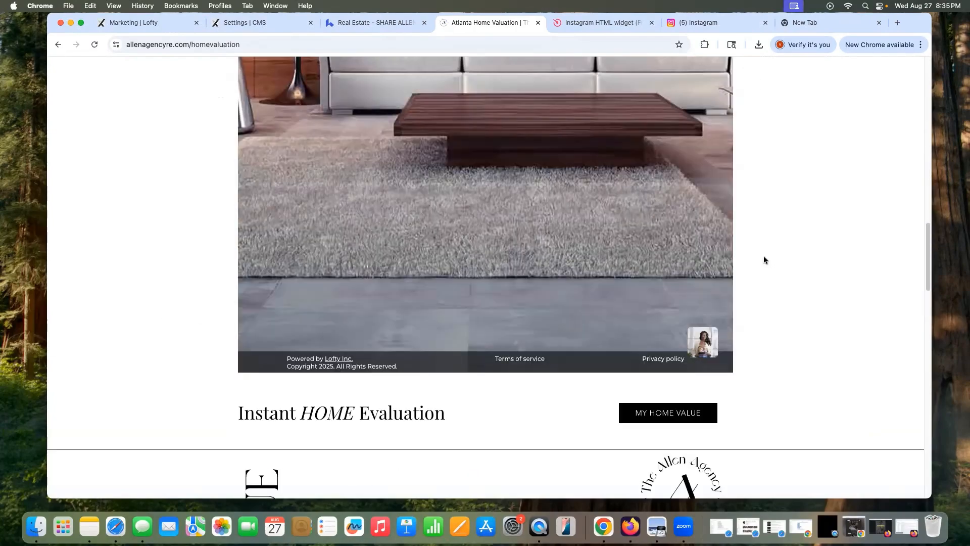
{"action": "scroll", "coordinate": [763, 256], "scroll_direction": "down", "scroll_amount": 3}
{"action": "scroll", "coordinate": [757, 257], "scroll_direction": "down", "scroll_amount": 5}
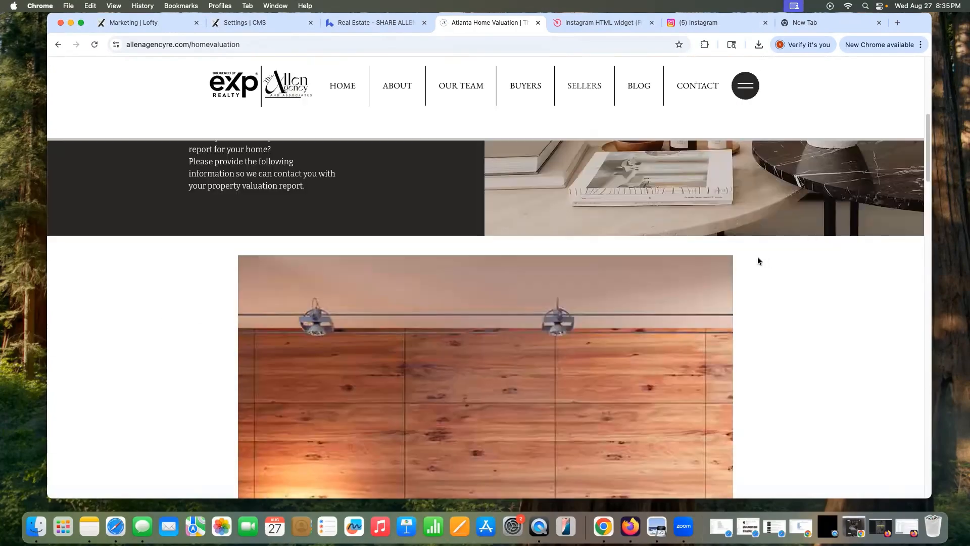
{"action": "scroll", "coordinate": [350, 204], "scroll_direction": "down", "scroll_amount": 5}
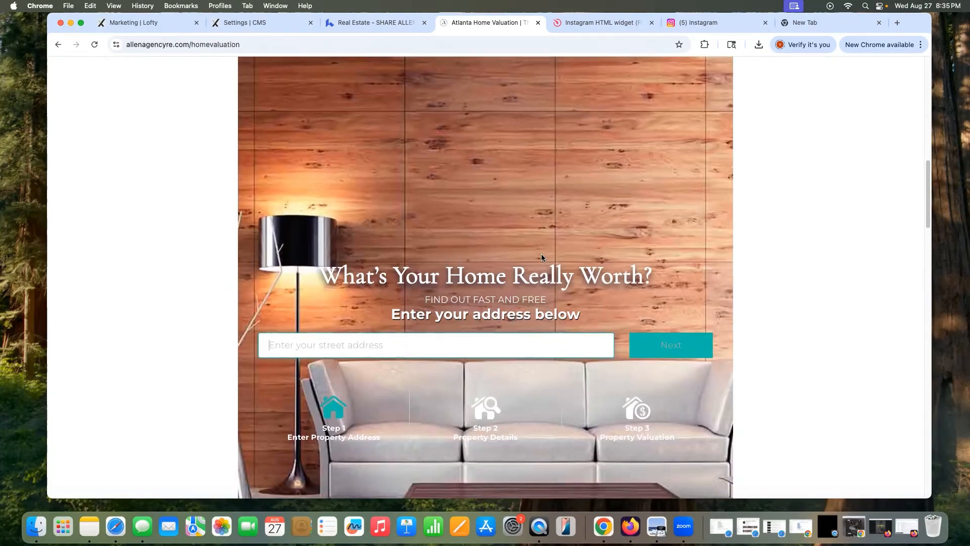
{"action": "scroll", "coordinate": [705, 197], "scroll_direction": "up", "scroll_amount": 5}
{"action": "scroll", "coordinate": [699, 197], "scroll_direction": "up", "scroll_amount": 3}
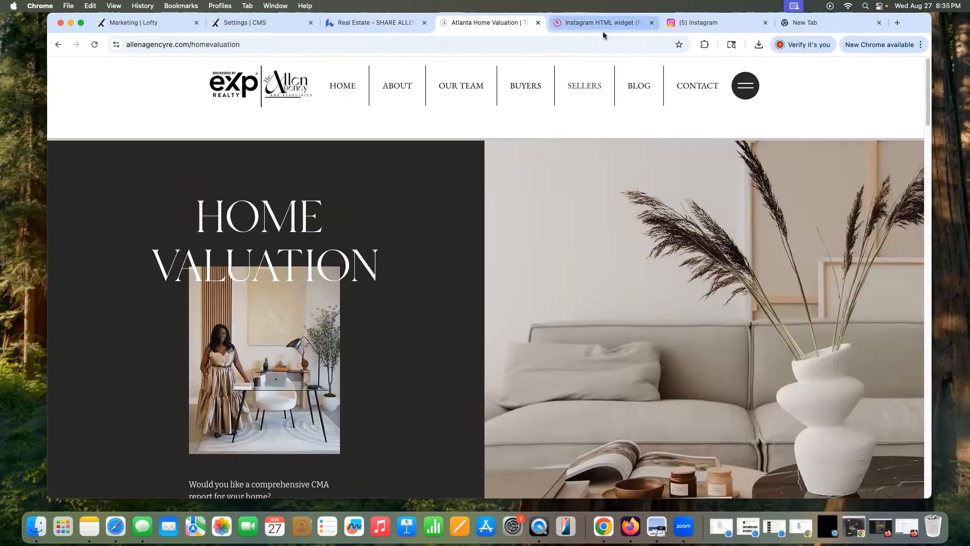
{"action": "scroll", "coordinate": [445, 249], "scroll_direction": "down", "scroll_amount": 15}
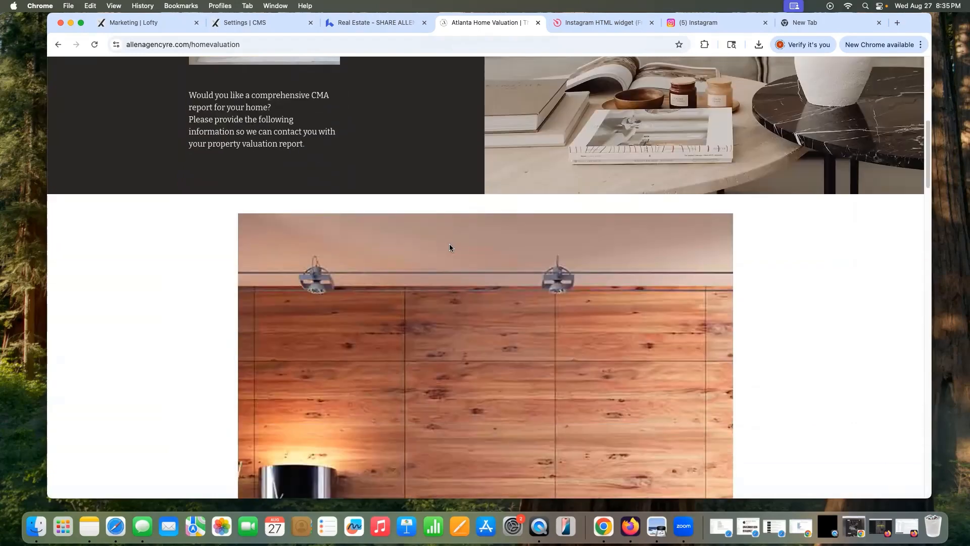
{"action": "scroll", "coordinate": [460, 248], "scroll_direction": "down", "scroll_amount": 5}
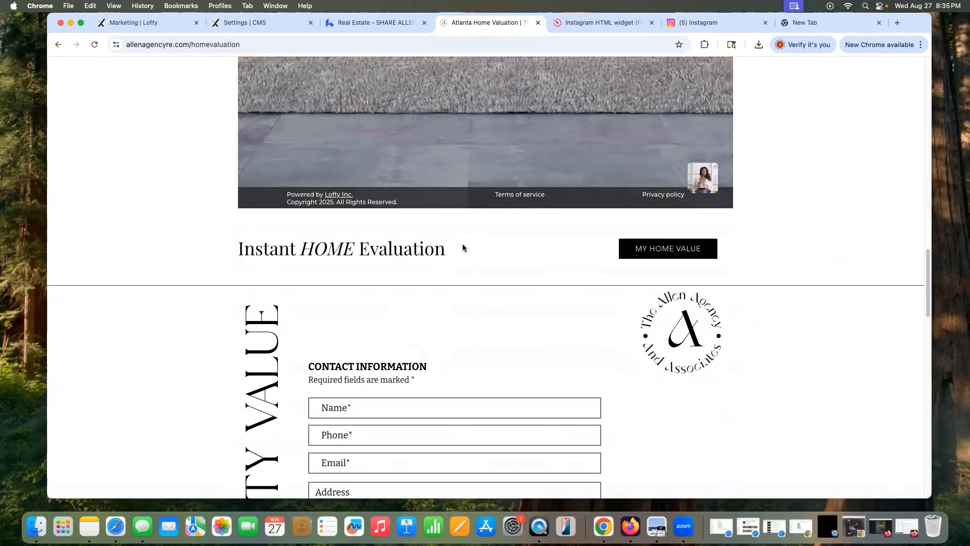
{"action": "left_click", "coordinate": [689, 247]}
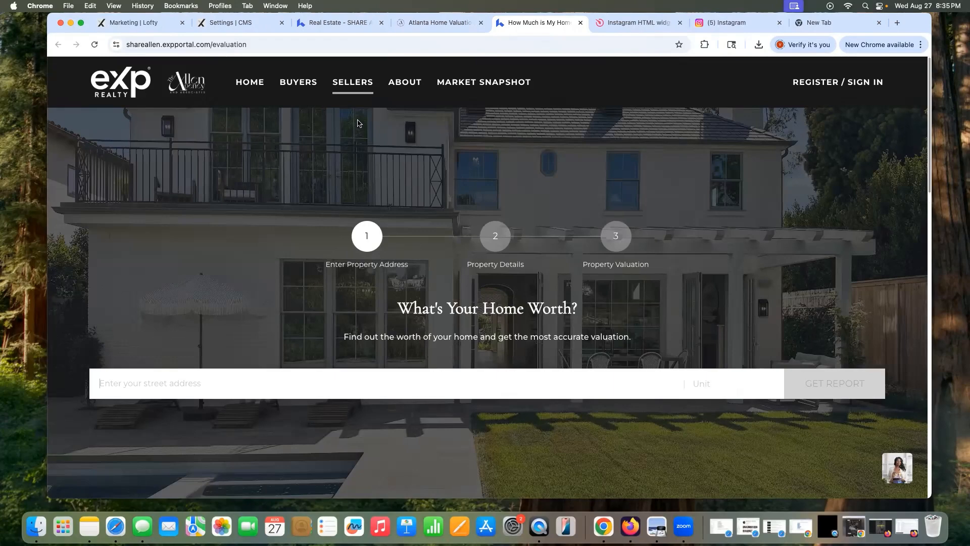
Step: Try the street address field on the Atlanta Home Valuation form, then return to Lofty Marketing
{"action": "left_click", "coordinate": [440, 22]}
{"action": "scroll", "coordinate": [496, 216], "scroll_direction": "up", "scroll_amount": 4}
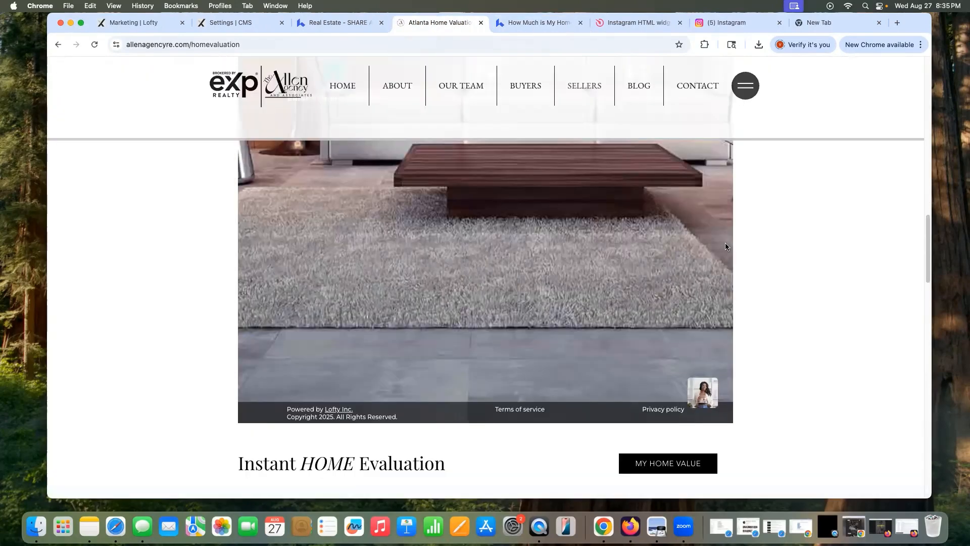
{"action": "scroll", "coordinate": [496, 215], "scroll_direction": "up", "scroll_amount": 4}
{"action": "scroll", "coordinate": [496, 215], "scroll_direction": "up", "scroll_amount": 4}
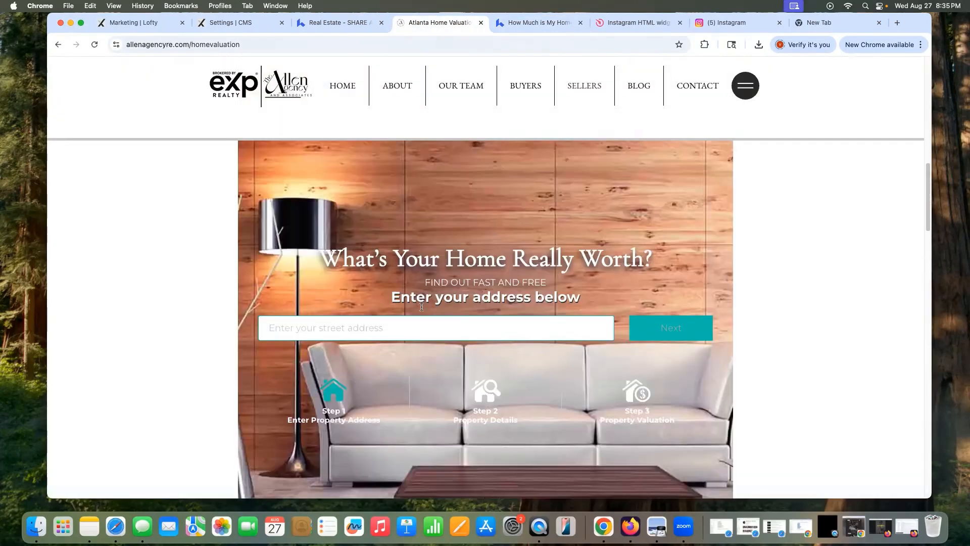
{"action": "left_click", "coordinate": [412, 330]}
{"action": "left_click", "coordinate": [154, 24]}
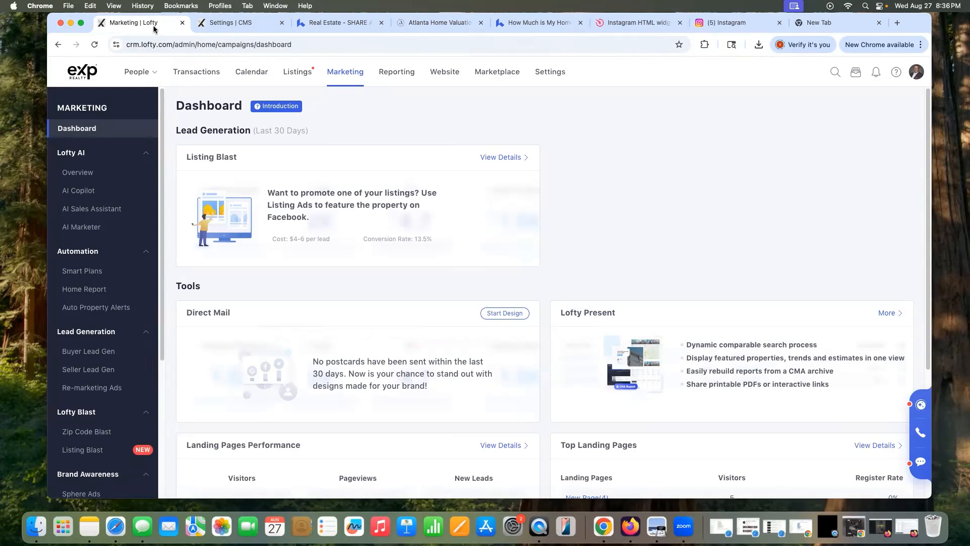
Step: Scroll the Real Estate - SHARE reference homepage to view its video hero
{"action": "left_click", "coordinate": [337, 22]}
{"action": "scroll", "coordinate": [525, 216], "scroll_direction": "down", "scroll_amount": 1}
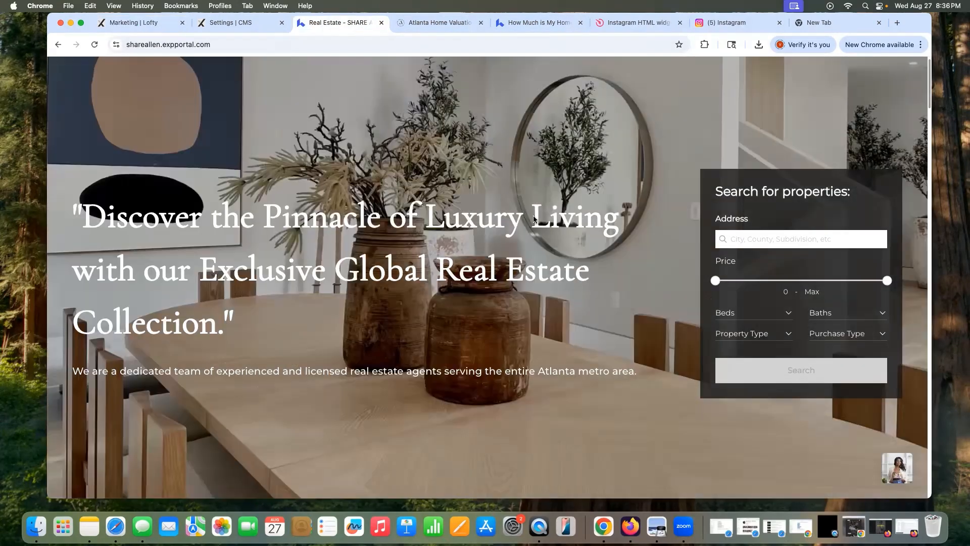
{"action": "scroll", "coordinate": [535, 217], "scroll_direction": "down", "scroll_amount": 5}
Step: Close the old Settings | CMS tab and open the Website CMS in the Page Editor
{"action": "left_click", "coordinate": [281, 23]}
{"action": "left_click", "coordinate": [134, 22]}
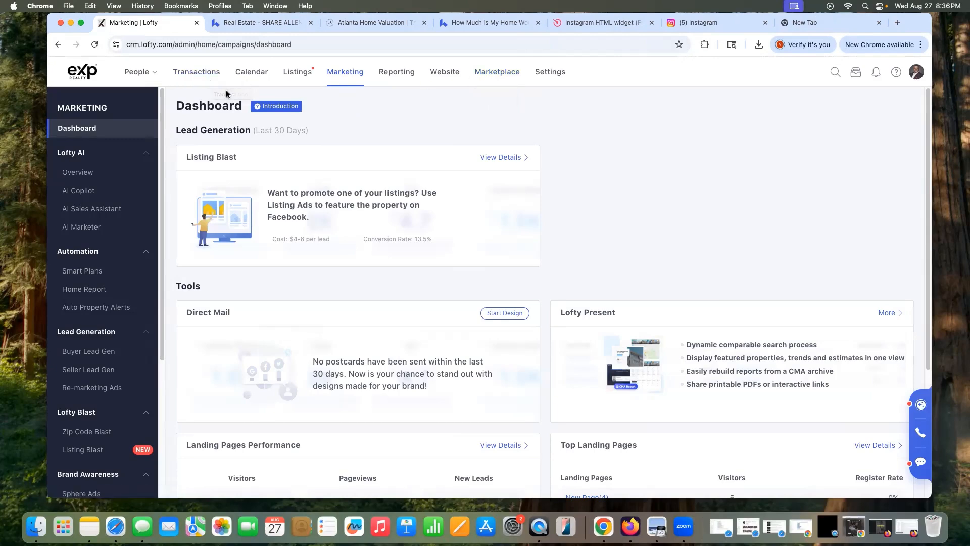
{"action": "left_click", "coordinate": [444, 72]}
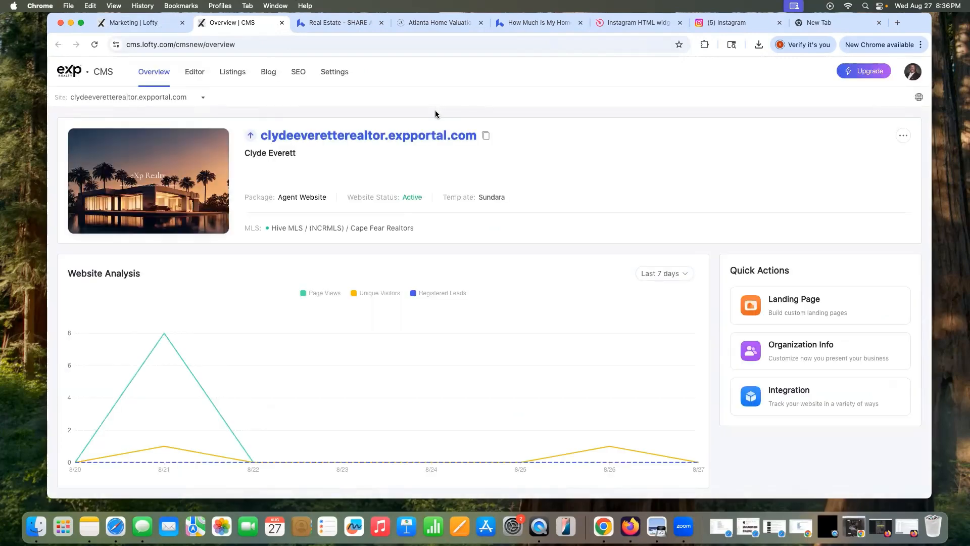
{"action": "left_click", "coordinate": [192, 72]}
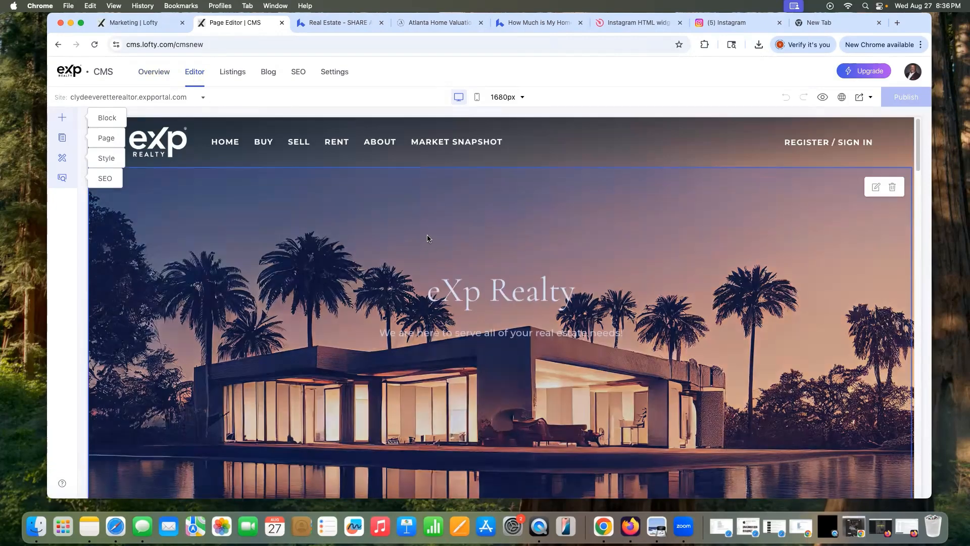
Step: Scroll the editor preview from the hero through Work With Us, Sold Listings and the footer
{"action": "scroll", "coordinate": [429, 239], "scroll_direction": "down", "scroll_amount": 4}
{"action": "scroll", "coordinate": [429, 239], "scroll_direction": "up", "scroll_amount": 4}
{"action": "scroll", "coordinate": [432, 238], "scroll_direction": "down", "scroll_amount": 1}
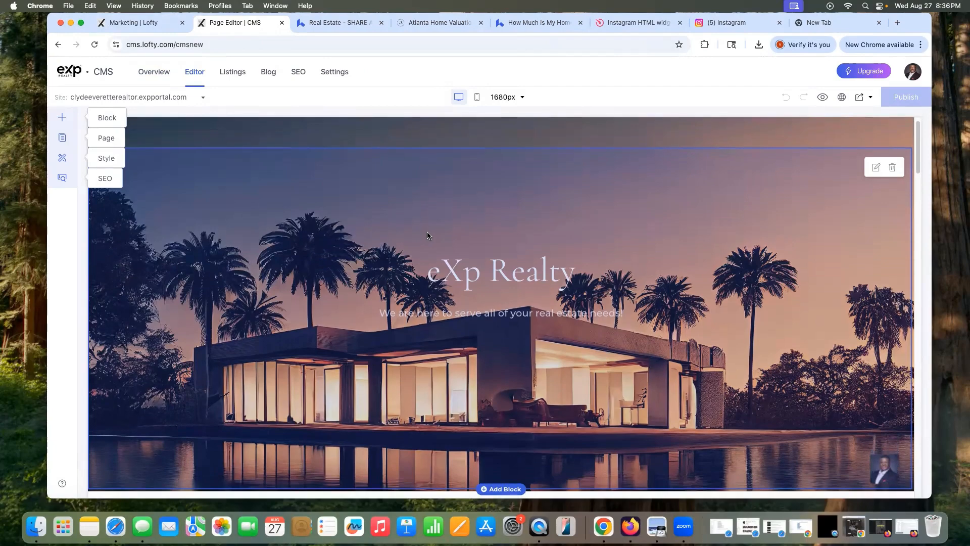
{"action": "scroll", "coordinate": [424, 235], "scroll_direction": "down", "scroll_amount": 2}
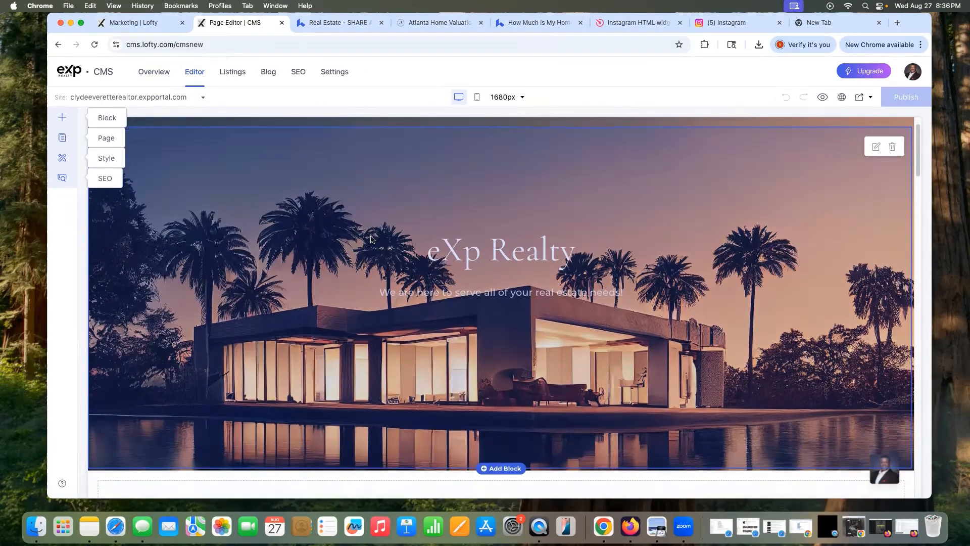
{"action": "scroll", "coordinate": [336, 243], "scroll_direction": "down", "scroll_amount": 10}
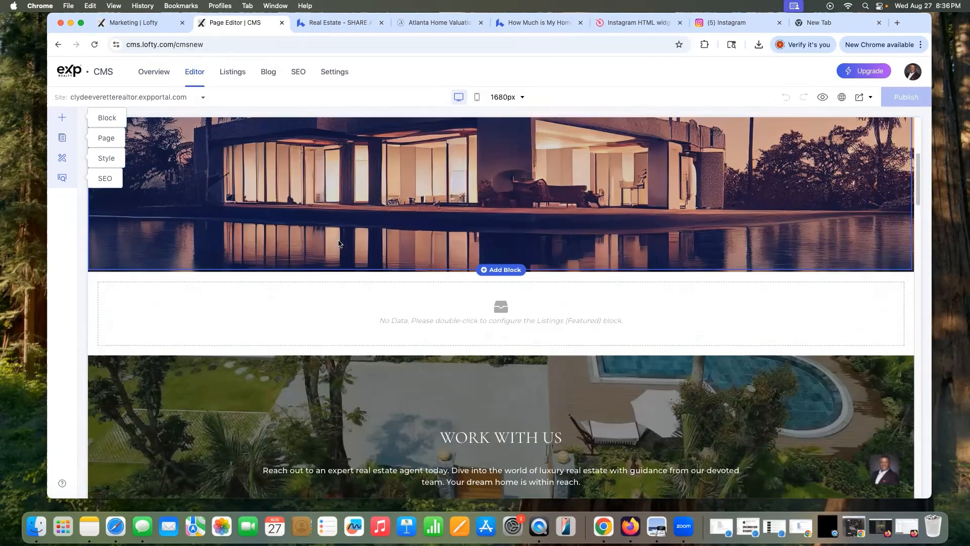
{"action": "scroll", "coordinate": [341, 243], "scroll_direction": "down", "scroll_amount": 8}
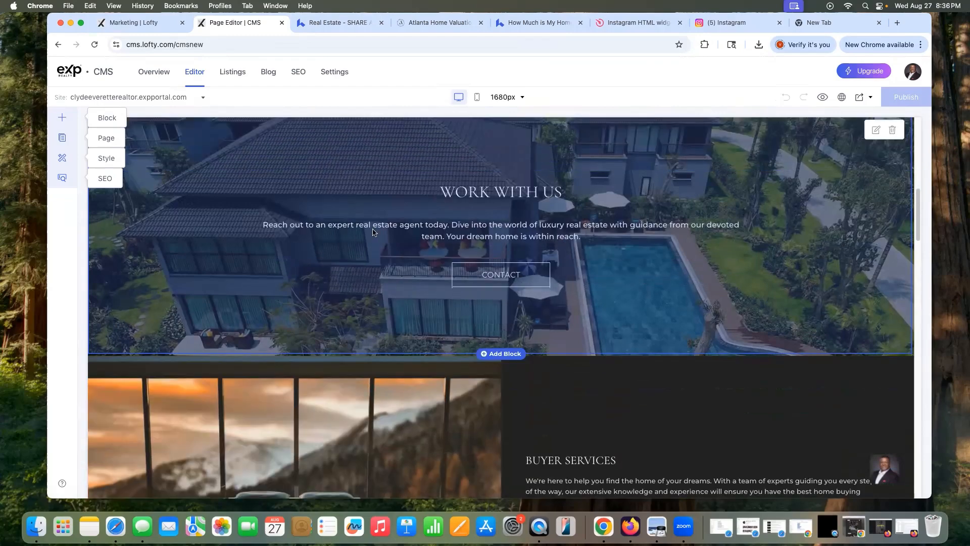
{"action": "scroll", "coordinate": [378, 236], "scroll_direction": "down", "scroll_amount": 9}
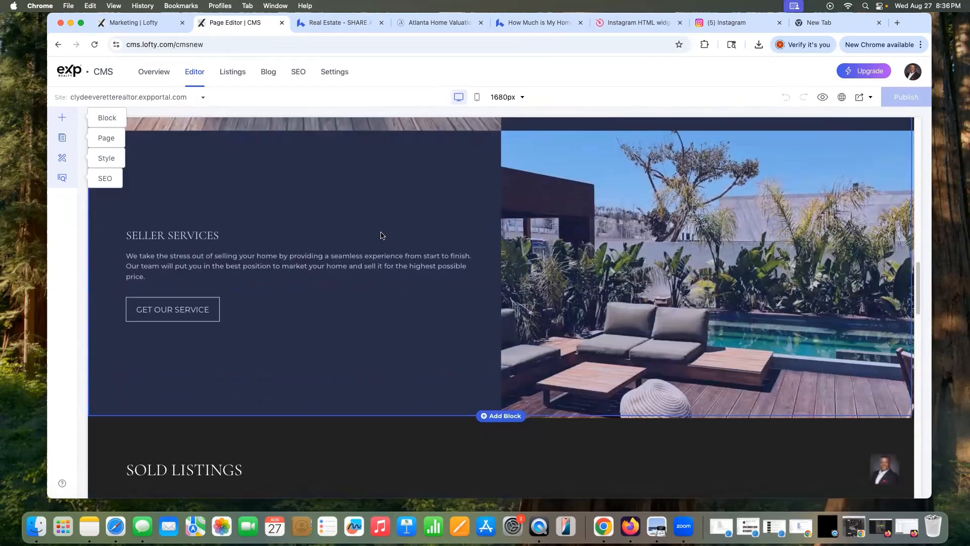
{"action": "scroll", "coordinate": [381, 235], "scroll_direction": "down", "scroll_amount": 3}
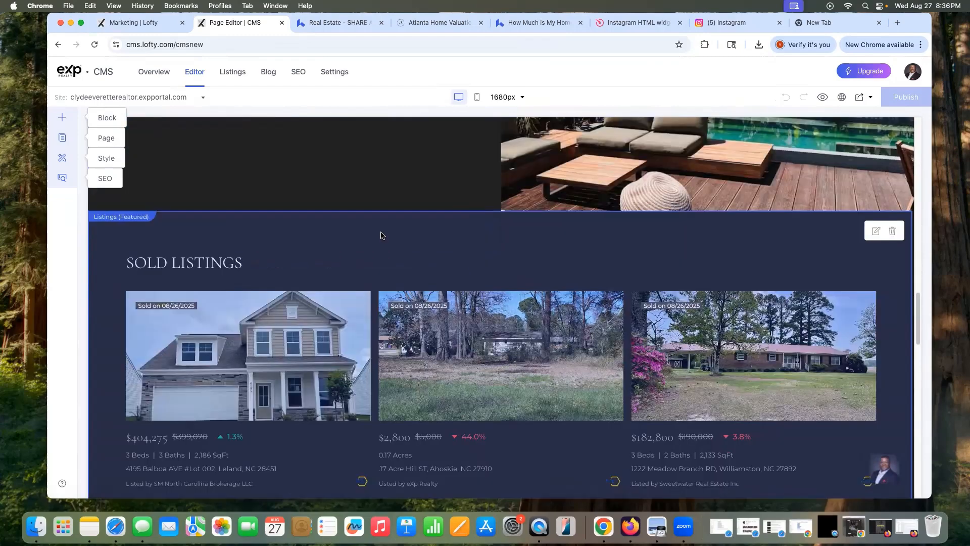
{"action": "scroll", "coordinate": [381, 236], "scroll_direction": "down", "scroll_amount": 13}
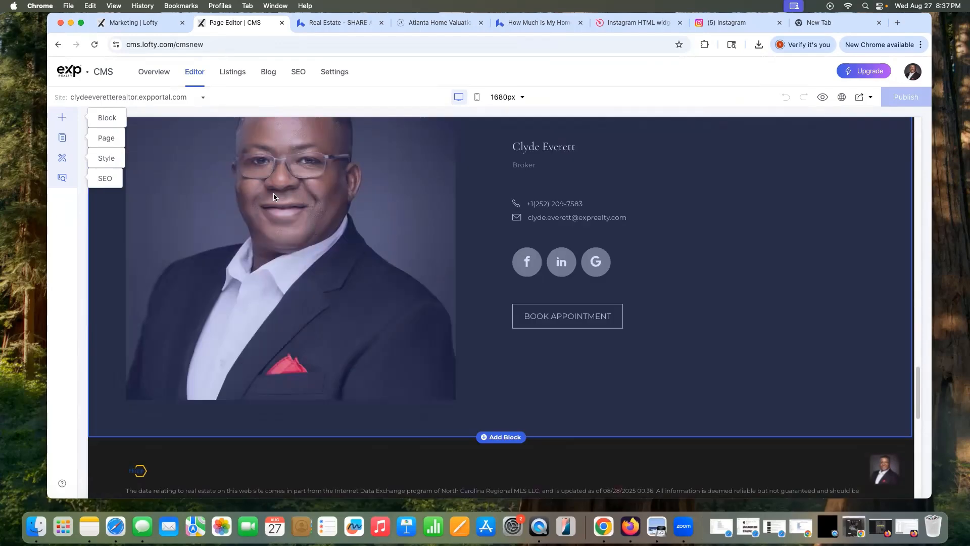
{"action": "scroll", "coordinate": [364, 279], "scroll_direction": "down", "scroll_amount": 8}
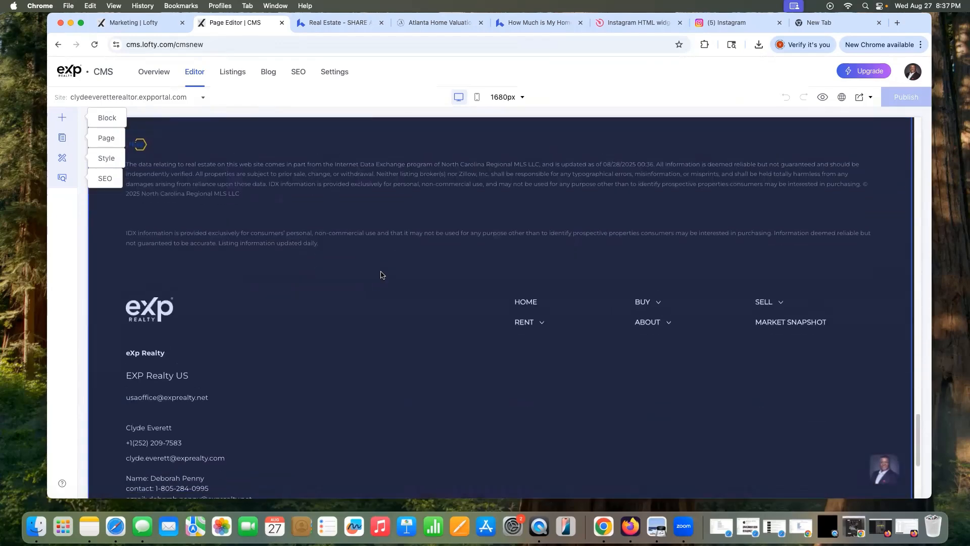
{"action": "scroll", "coordinate": [379, 273], "scroll_direction": "up", "scroll_amount": 7}
{"action": "scroll", "coordinate": [394, 268], "scroll_direction": "down", "scroll_amount": 8}
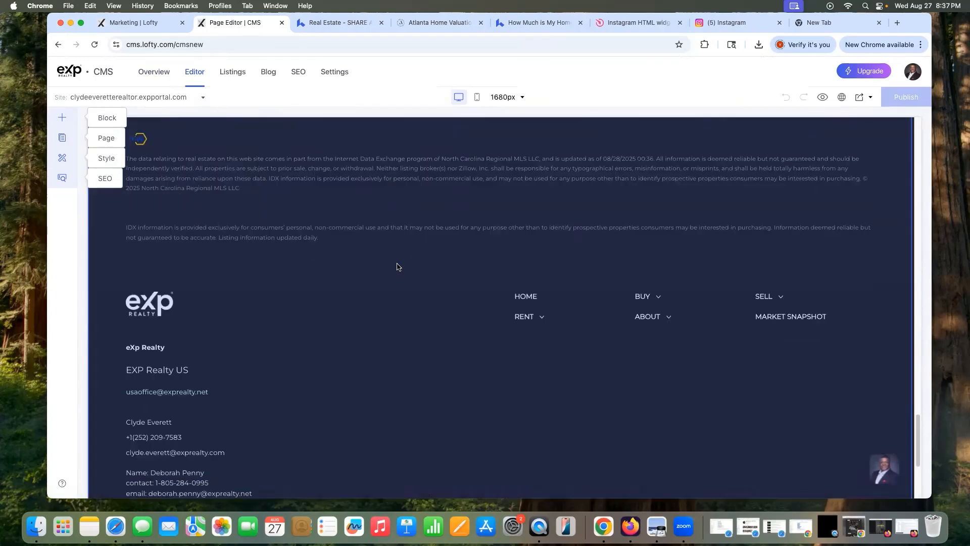
{"action": "scroll", "coordinate": [398, 264], "scroll_direction": "up", "scroll_amount": 5}
{"action": "scroll", "coordinate": [319, 317], "scroll_direction": "up", "scroll_amount": 8}
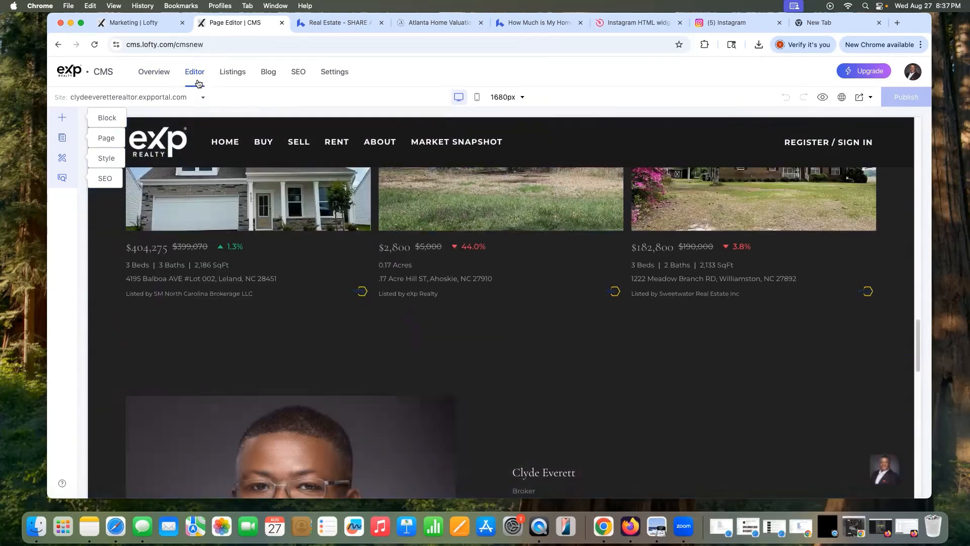
Step: Browse the site's page list, trying to move Sell My Home within the Sell pages
{"action": "left_click", "coordinate": [63, 138]}
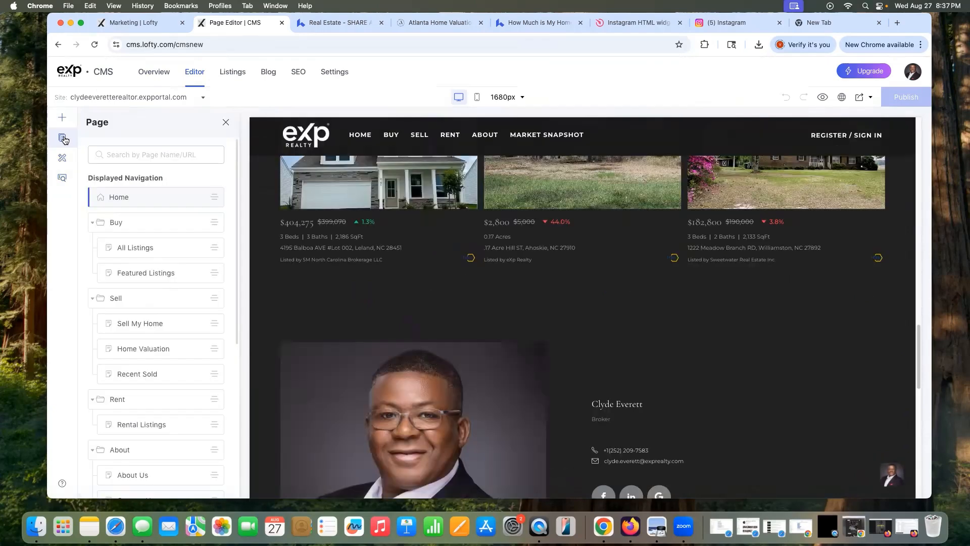
{"action": "scroll", "coordinate": [173, 274], "scroll_direction": "down", "scroll_amount": 5}
{"action": "scroll", "coordinate": [175, 273], "scroll_direction": "down", "scroll_amount": 1}
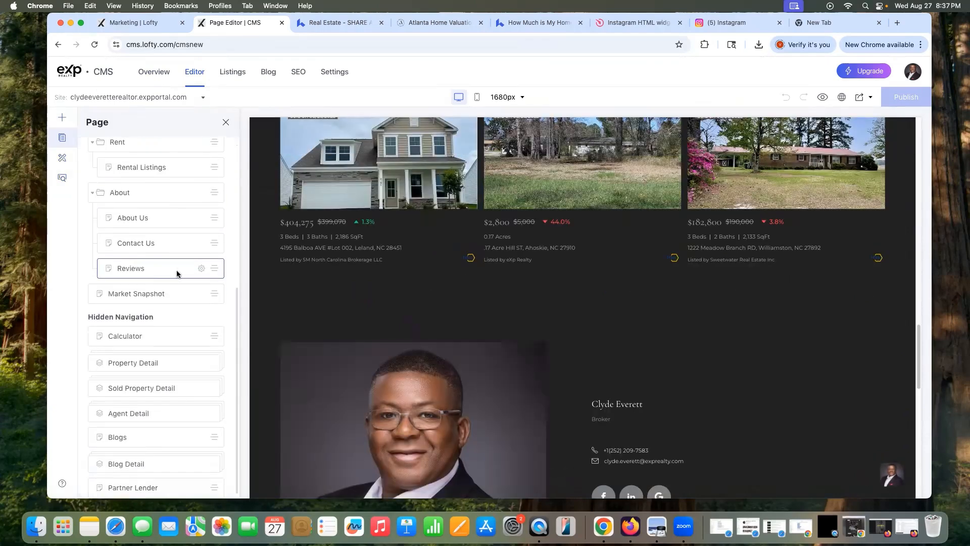
{"action": "scroll", "coordinate": [201, 308], "scroll_direction": "up", "scroll_amount": 5}
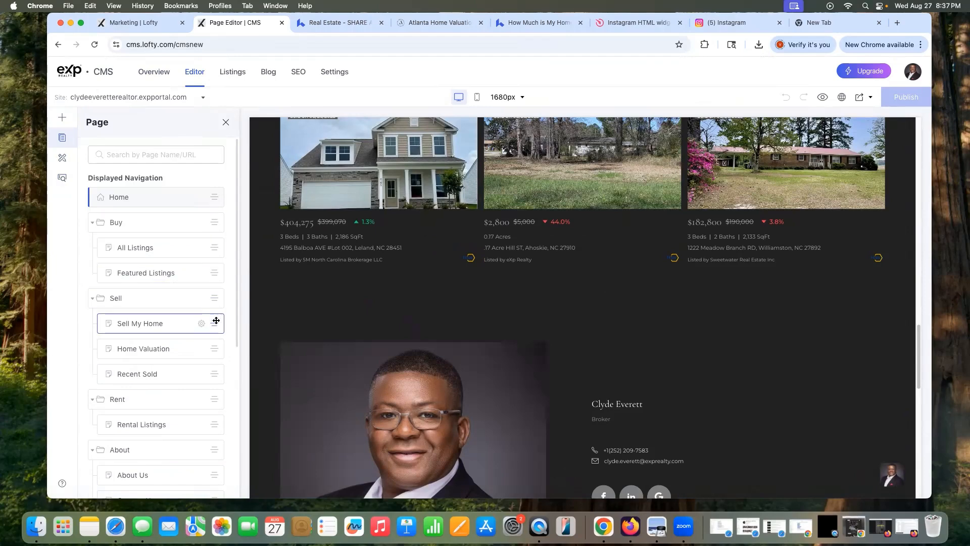
{"action": "left_click_drag", "start_coordinate": [213, 322], "coordinate": [214, 353]}
{"action": "scroll", "coordinate": [214, 354], "scroll_direction": "down", "scroll_amount": 5}
{"action": "scroll", "coordinate": [212, 353], "scroll_direction": "down", "scroll_amount": 6}
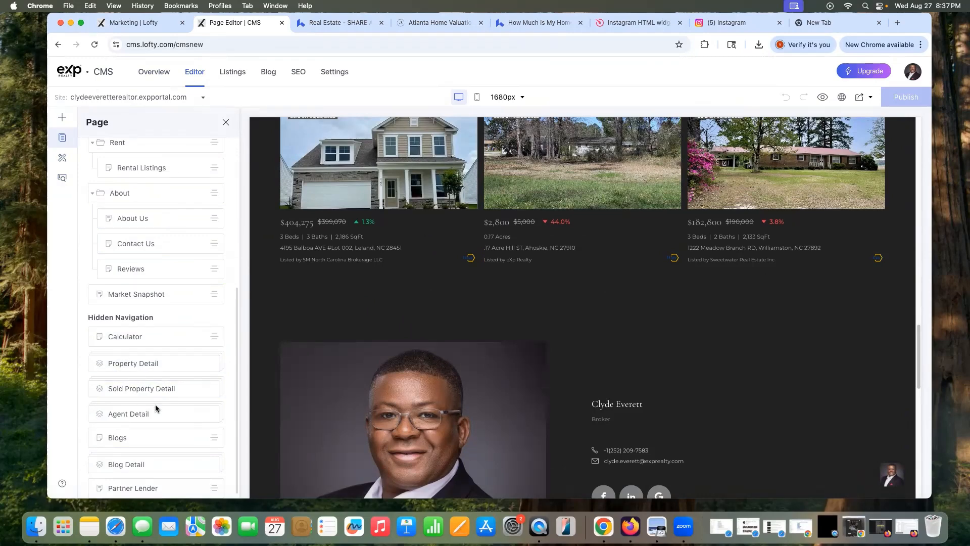
{"action": "scroll", "coordinate": [184, 387], "scroll_direction": "down", "scroll_amount": 1}
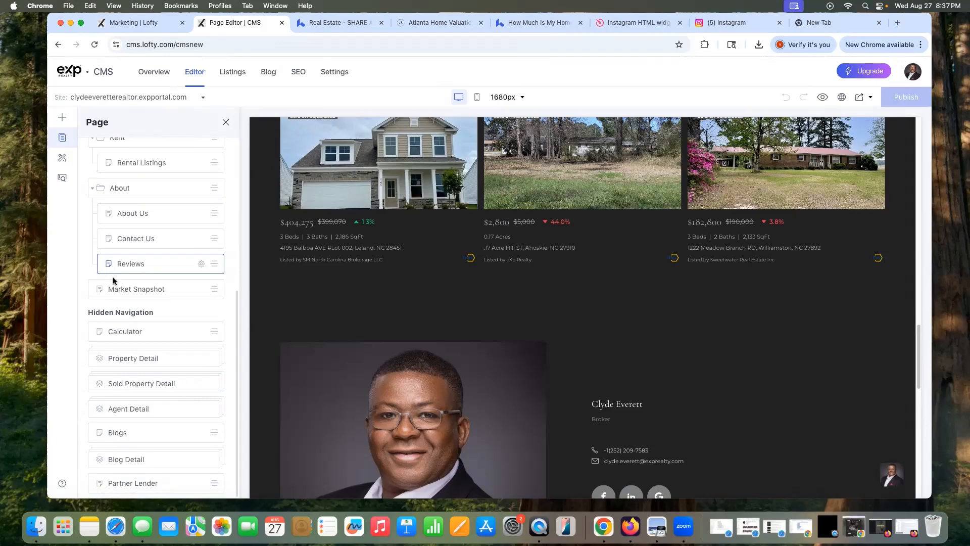
Step: Open Property Detail, then the Partner Lender page, and bring up the Block panel
{"action": "left_click", "coordinate": [138, 359]}
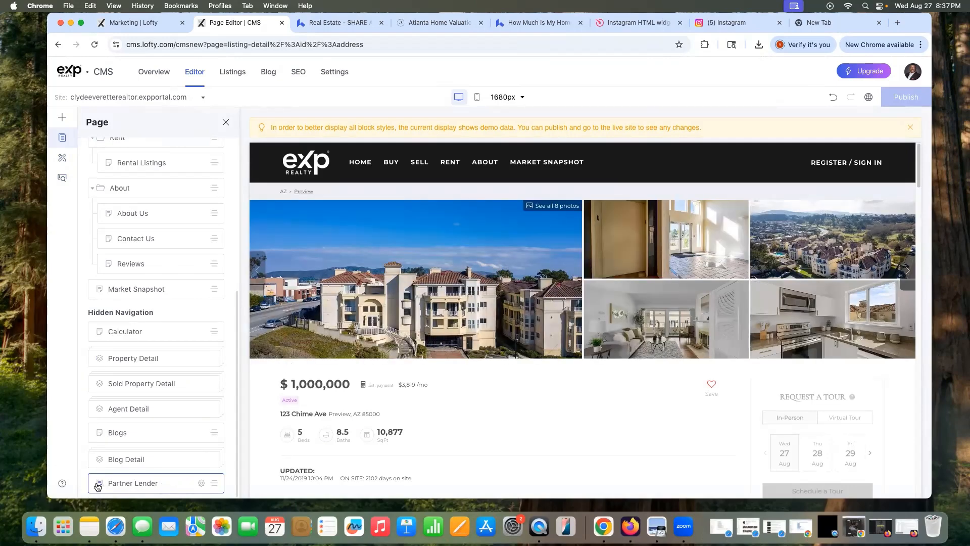
{"action": "left_click", "coordinate": [126, 482]}
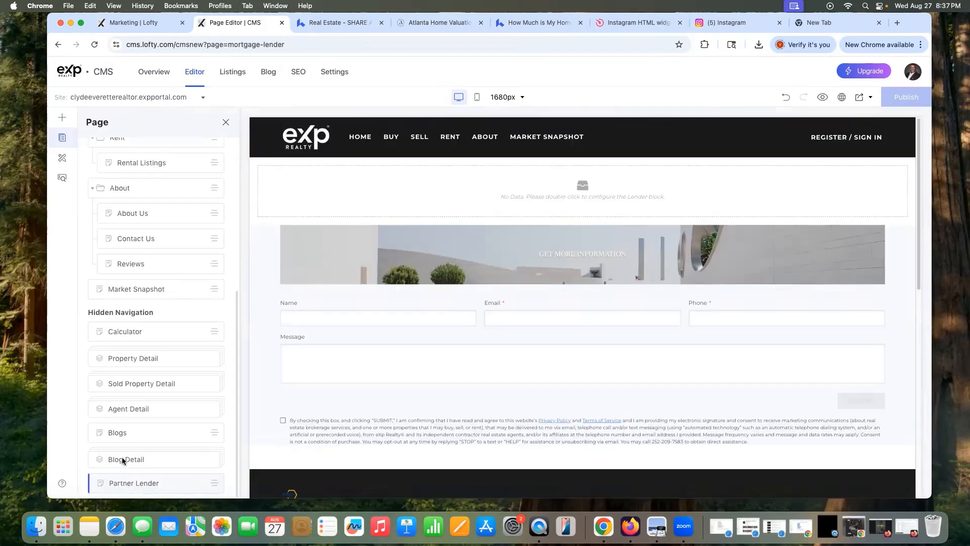
{"action": "scroll", "coordinate": [182, 205], "scroll_direction": "up", "scroll_amount": 5}
{"action": "left_click", "coordinate": [69, 117]}
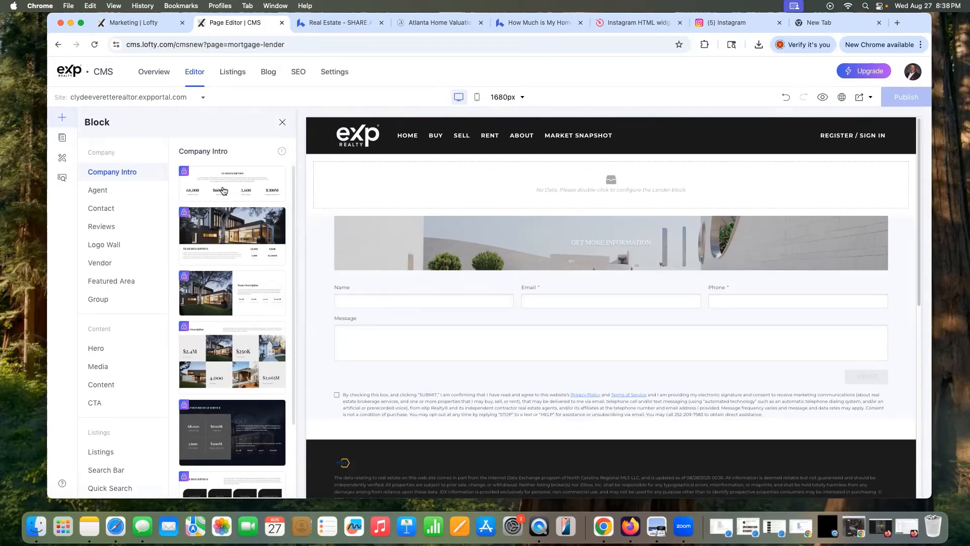
Step: Browse the Agent, Company Intro and Contact block templates in the Block panel
{"action": "scroll", "coordinate": [259, 329], "scroll_direction": "down", "scroll_amount": 3}
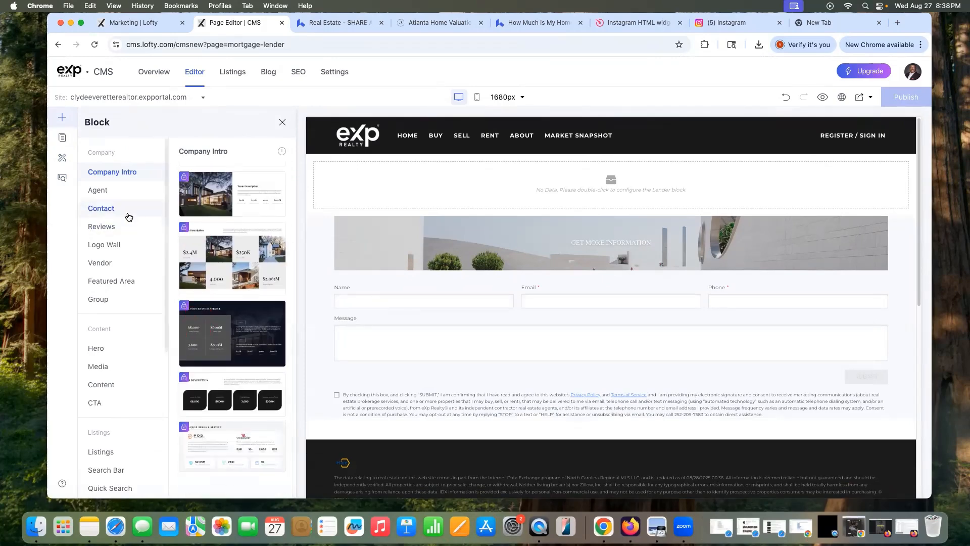
{"action": "left_click", "coordinate": [107, 191]}
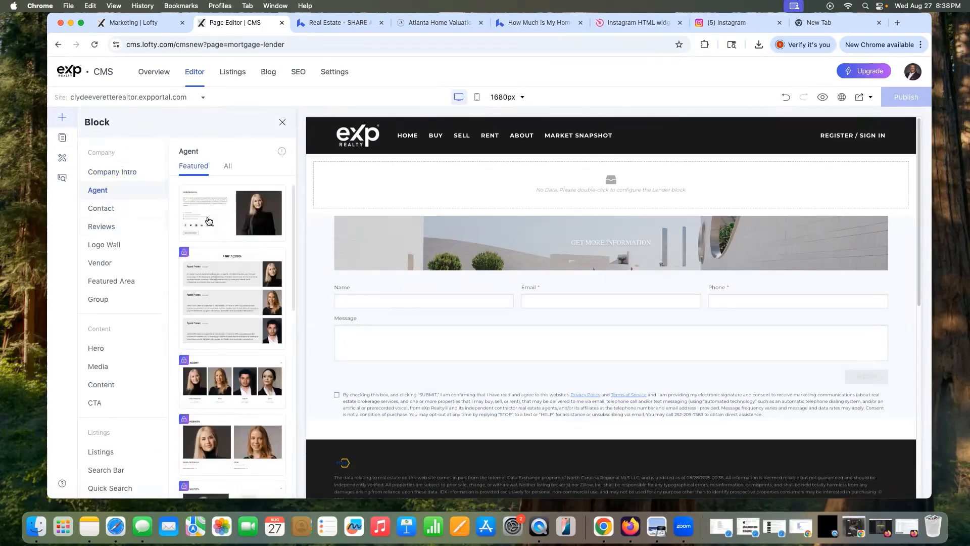
{"action": "left_click", "coordinate": [135, 172]}
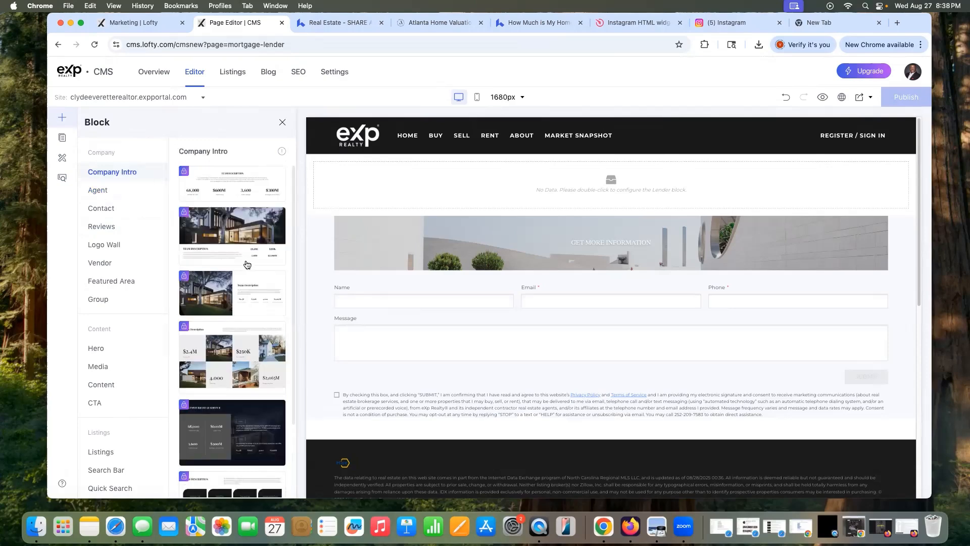
{"action": "scroll", "coordinate": [247, 263], "scroll_direction": "down", "scroll_amount": 3}
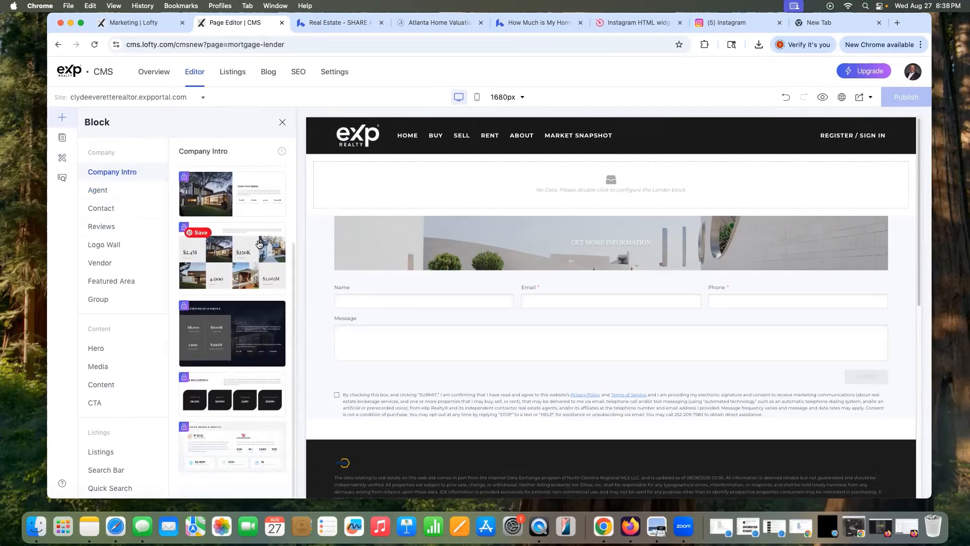
{"action": "scroll", "coordinate": [259, 244], "scroll_direction": "up", "scroll_amount": 2}
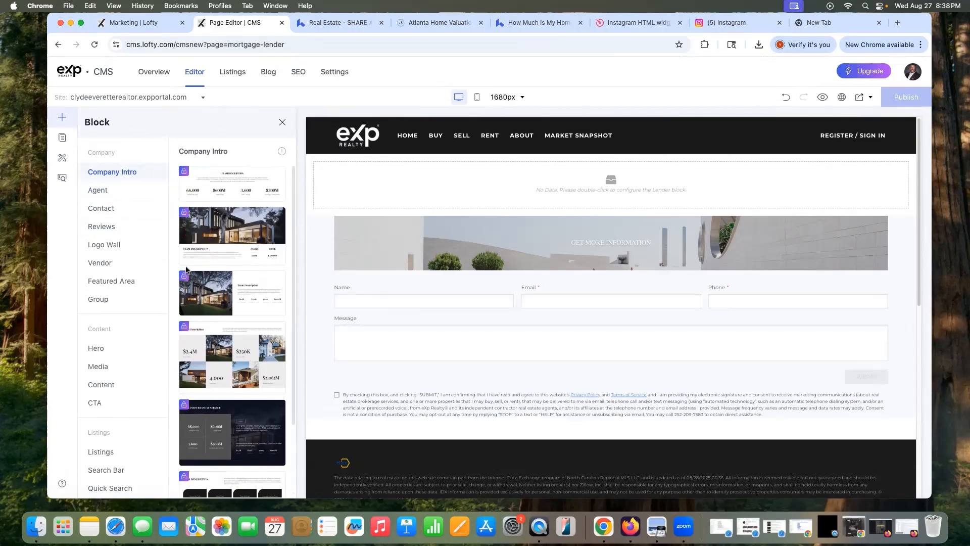
{"action": "left_click", "coordinate": [116, 193]}
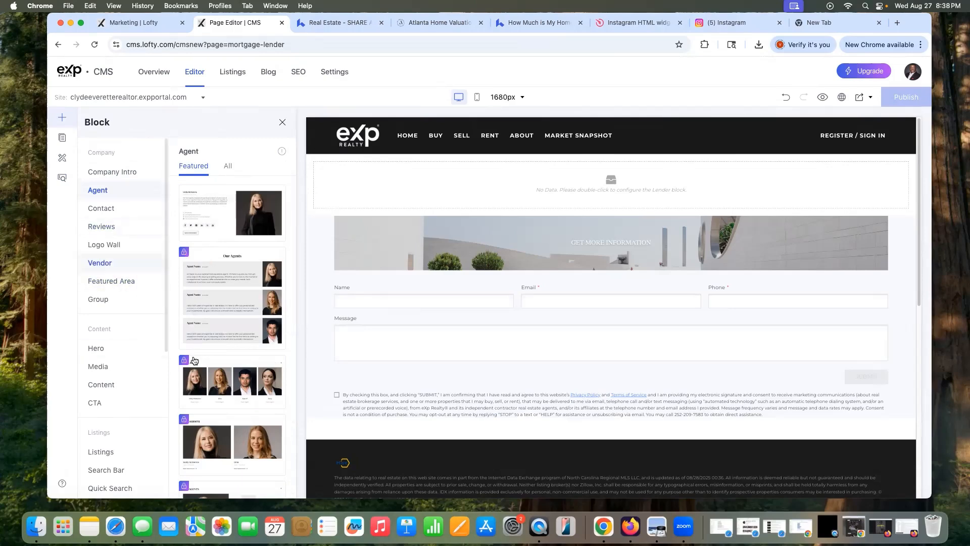
{"action": "scroll", "coordinate": [231, 362], "scroll_direction": "down", "scroll_amount": 3}
{"action": "scroll", "coordinate": [231, 361], "scroll_direction": "down", "scroll_amount": 5}
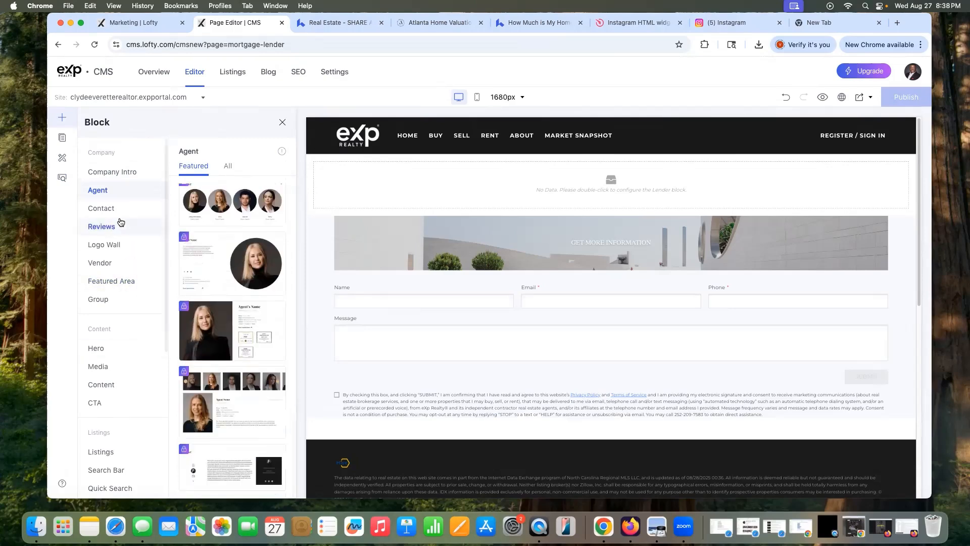
{"action": "left_click", "coordinate": [108, 209]}
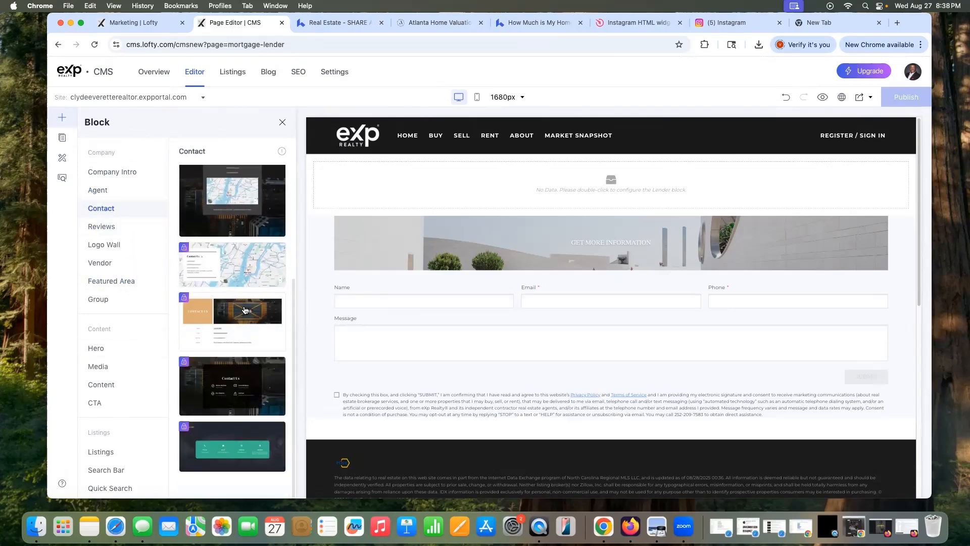
Step: Browse the Reviews, Logo Wall, Vendor, Featured Area, Group, Hero, Media and Content templates
{"action": "left_click", "coordinate": [101, 226]}
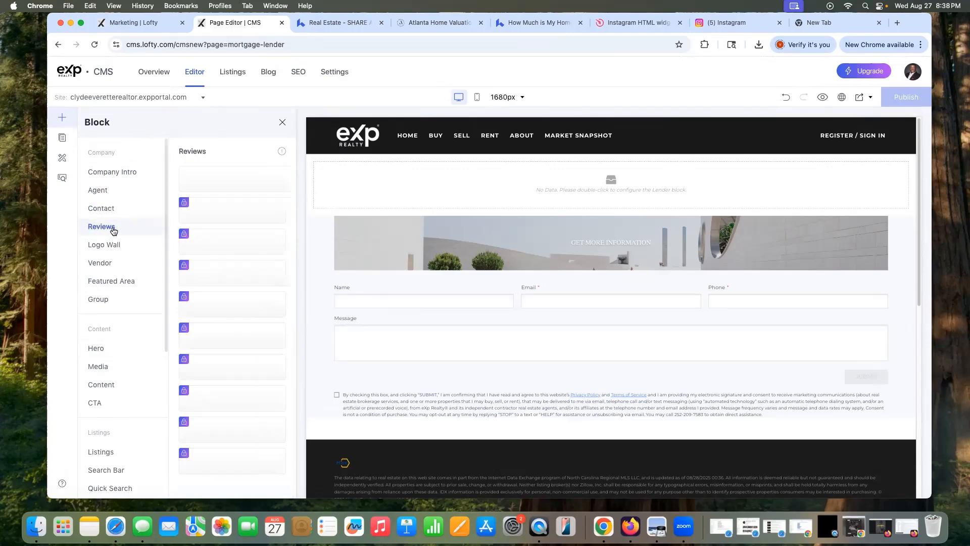
{"action": "scroll", "coordinate": [240, 312], "scroll_direction": "down", "scroll_amount": 4}
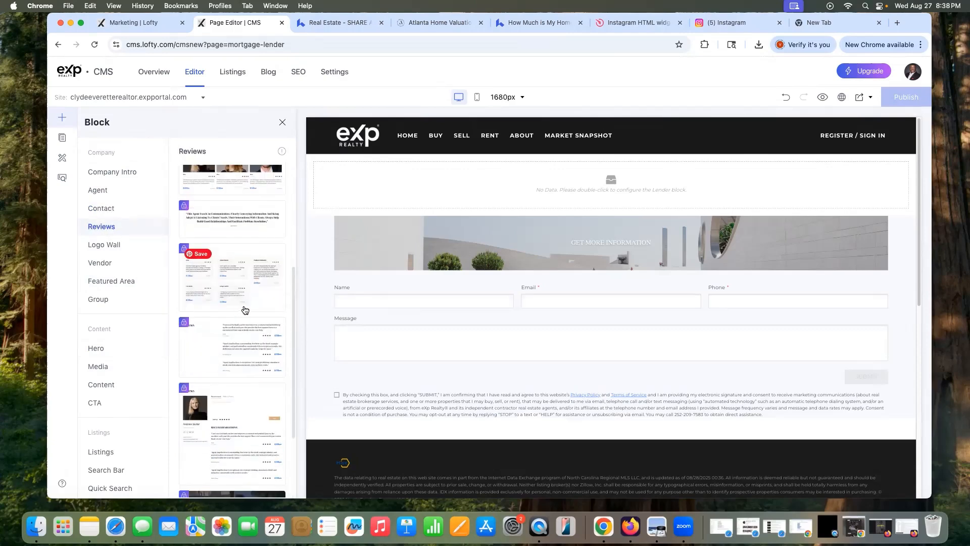
{"action": "scroll", "coordinate": [242, 309], "scroll_direction": "down", "scroll_amount": 3}
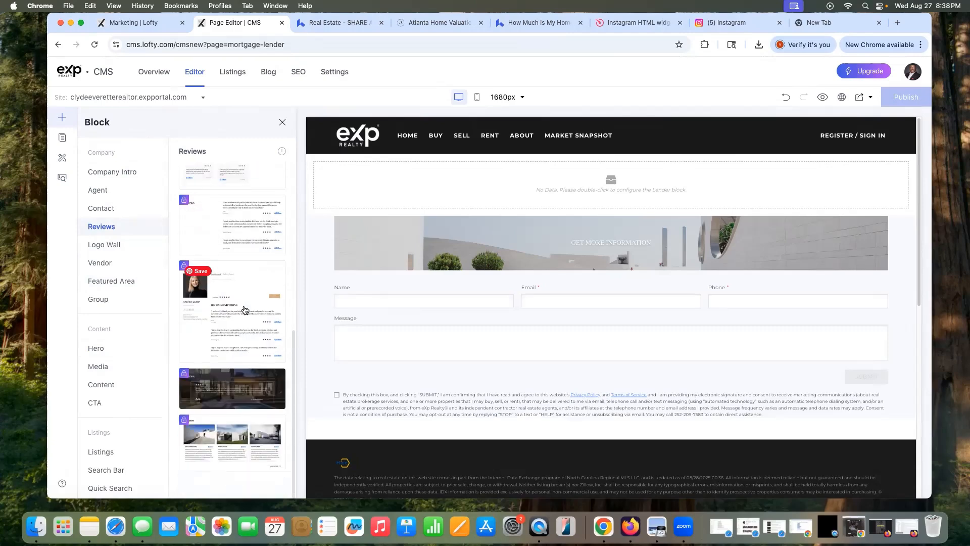
{"action": "left_click", "coordinate": [108, 246]}
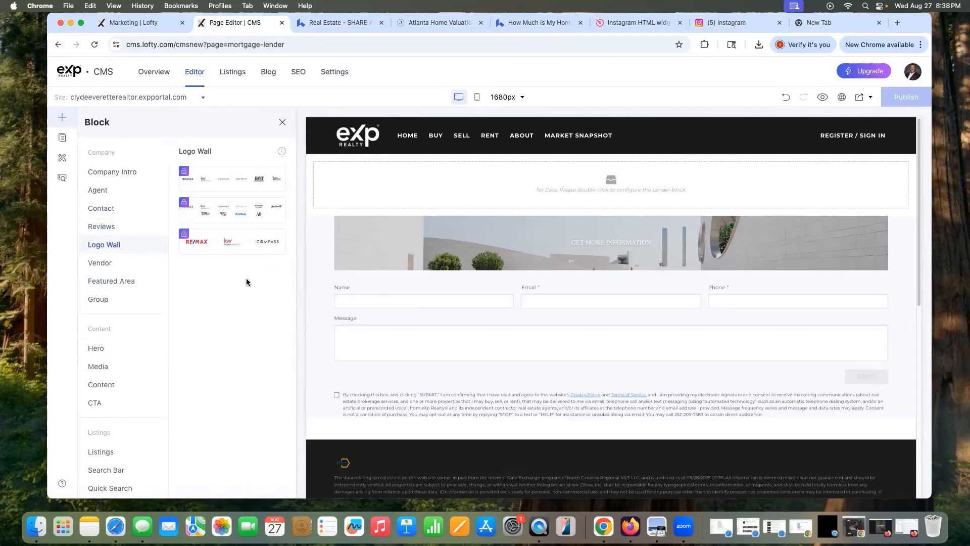
{"action": "left_click", "coordinate": [108, 269]}
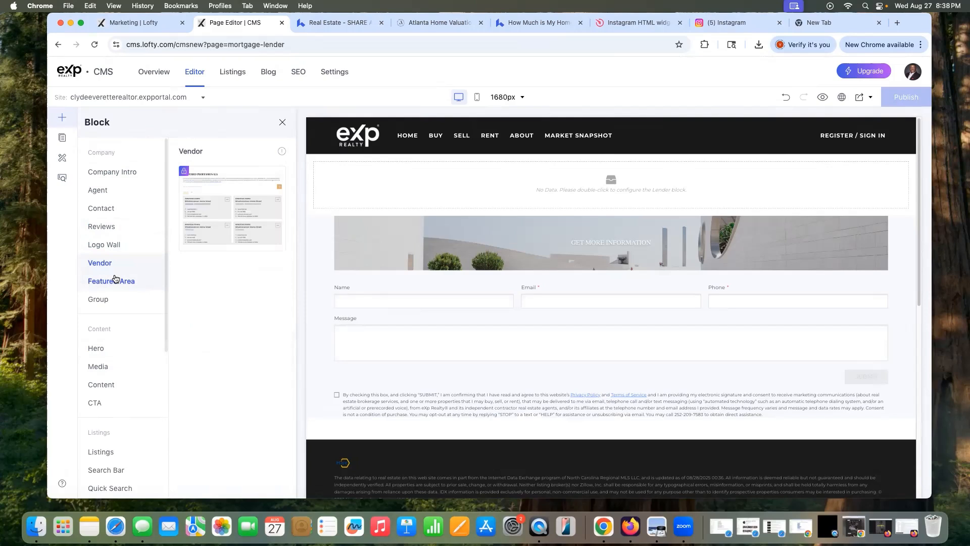
{"action": "left_click", "coordinate": [116, 278]}
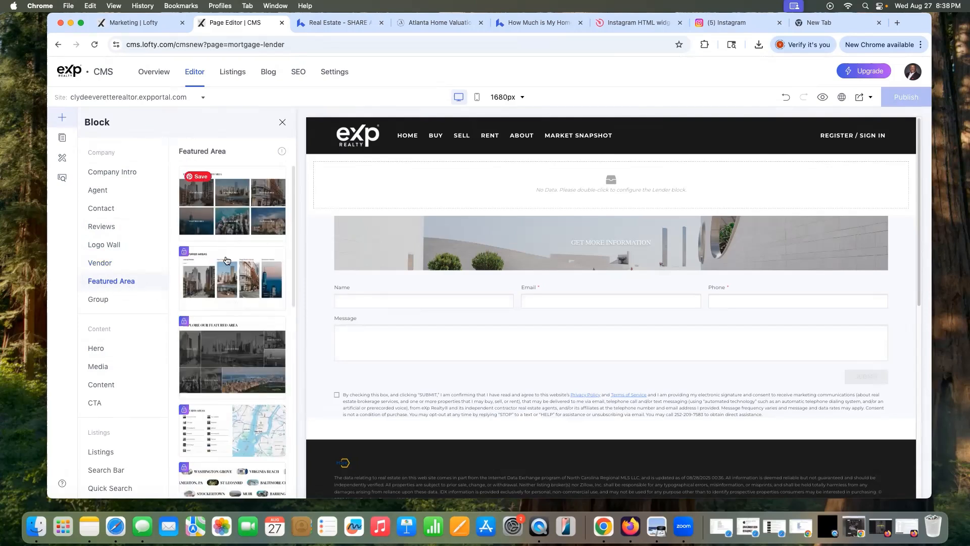
{"action": "left_click", "coordinate": [119, 301]}
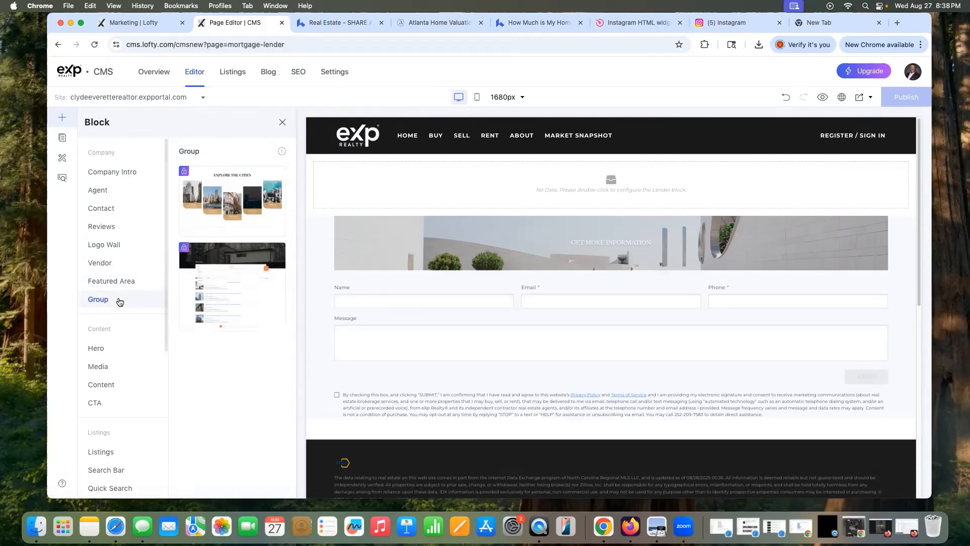
{"action": "left_click", "coordinate": [109, 348]}
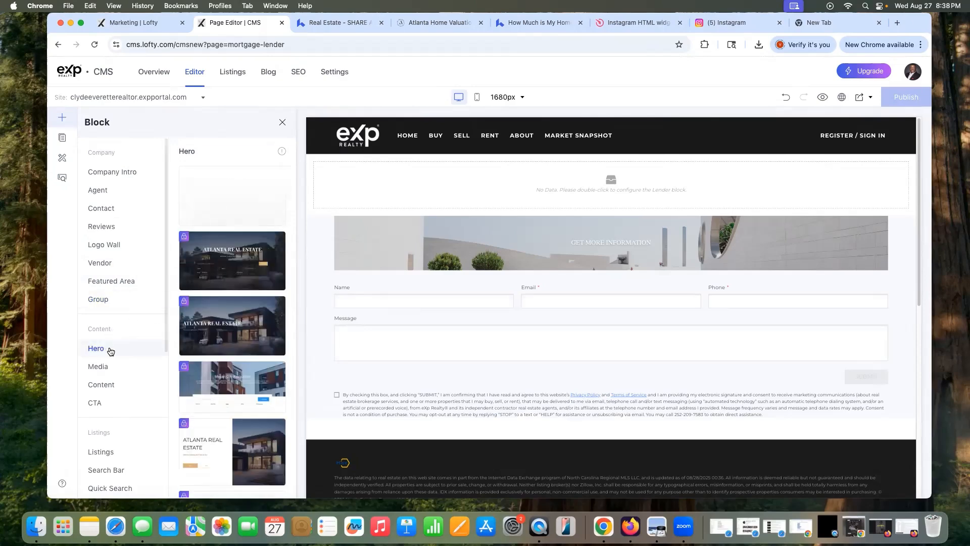
{"action": "scroll", "coordinate": [242, 356], "scroll_direction": "down", "scroll_amount": 10}
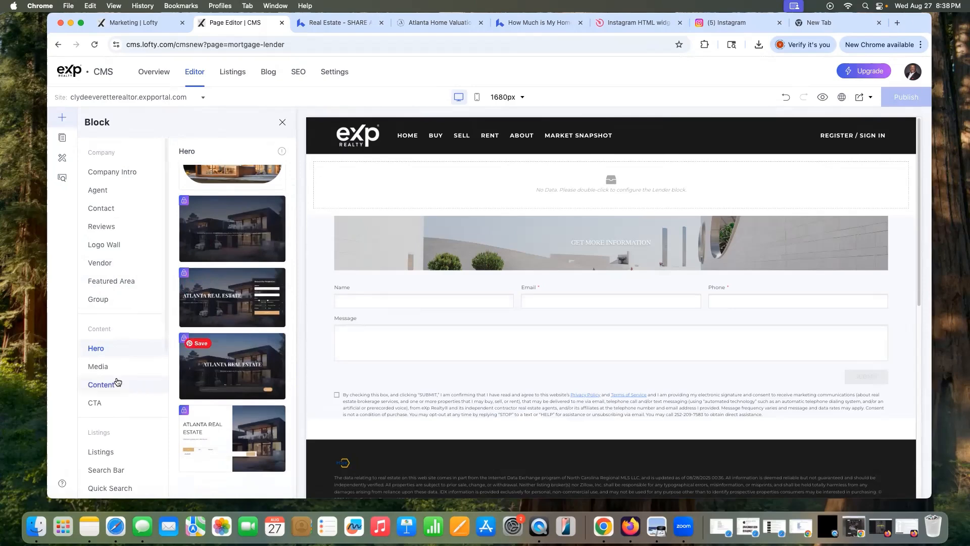
{"action": "left_click", "coordinate": [101, 367]}
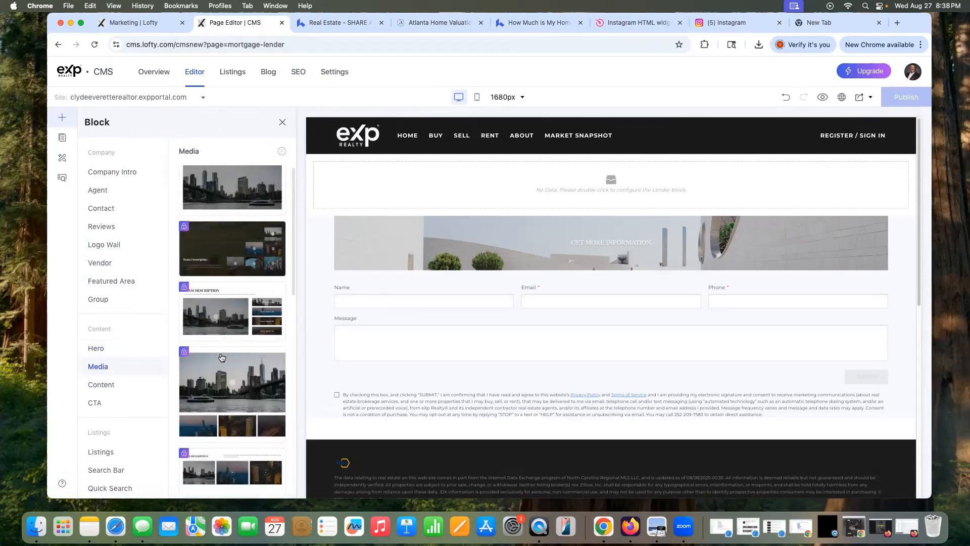
{"action": "left_click", "coordinate": [112, 384]}
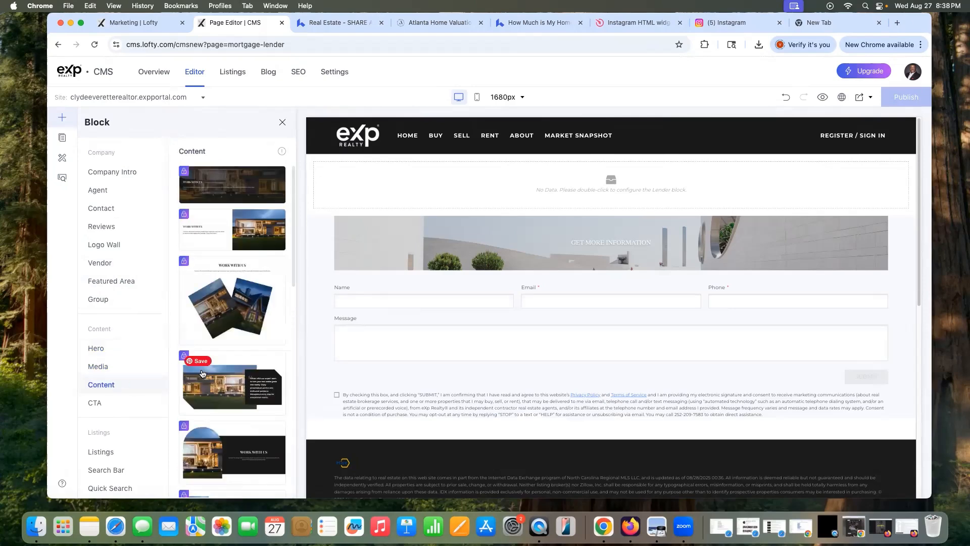
Step: Browse CTA, Listings, Search Bar, Quick Search, Market, List Your Home and Embed templates, then view the reference site
{"action": "scroll", "coordinate": [210, 372], "scroll_direction": "down", "scroll_amount": 2}
{"action": "left_click", "coordinate": [111, 403]}
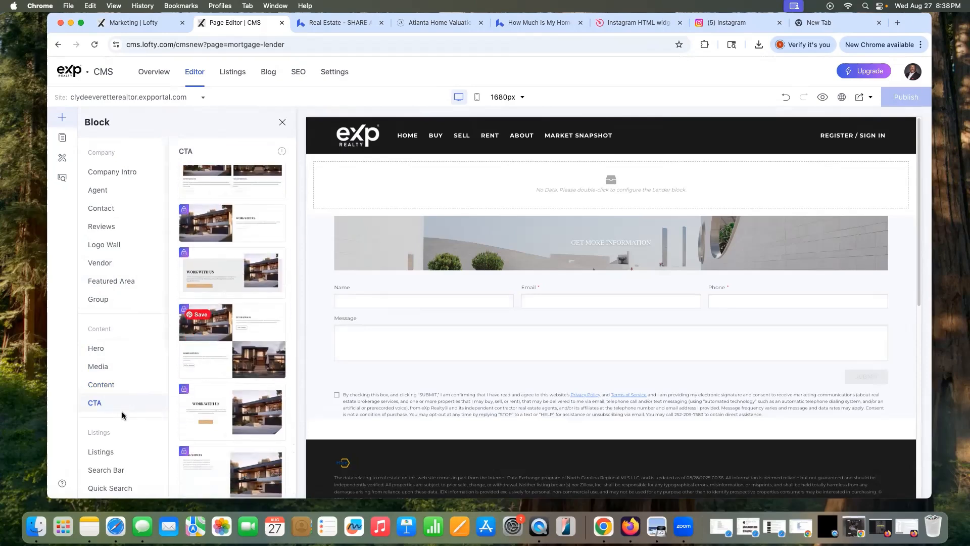
{"action": "left_click", "coordinate": [118, 448]}
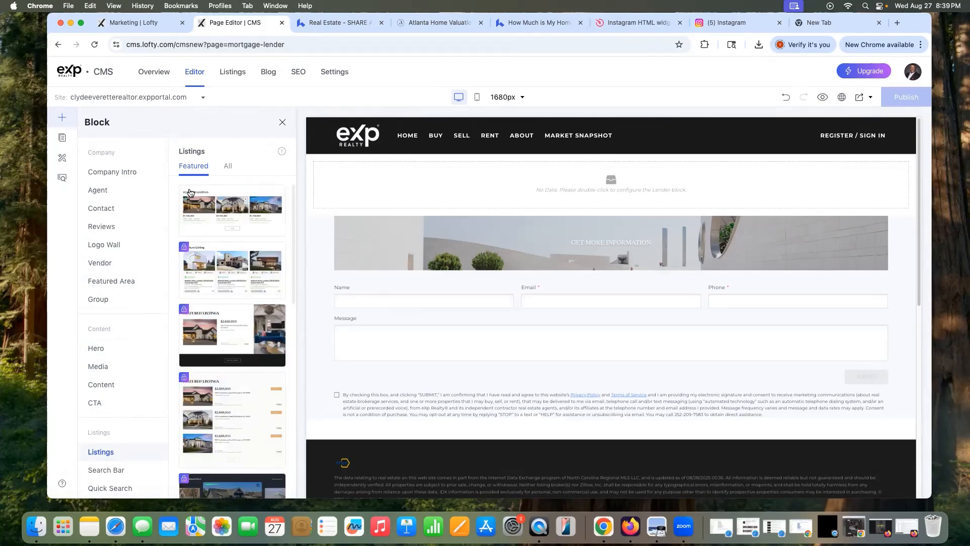
{"action": "scroll", "coordinate": [126, 433], "scroll_direction": "down", "scroll_amount": 1}
{"action": "left_click", "coordinate": [122, 452]}
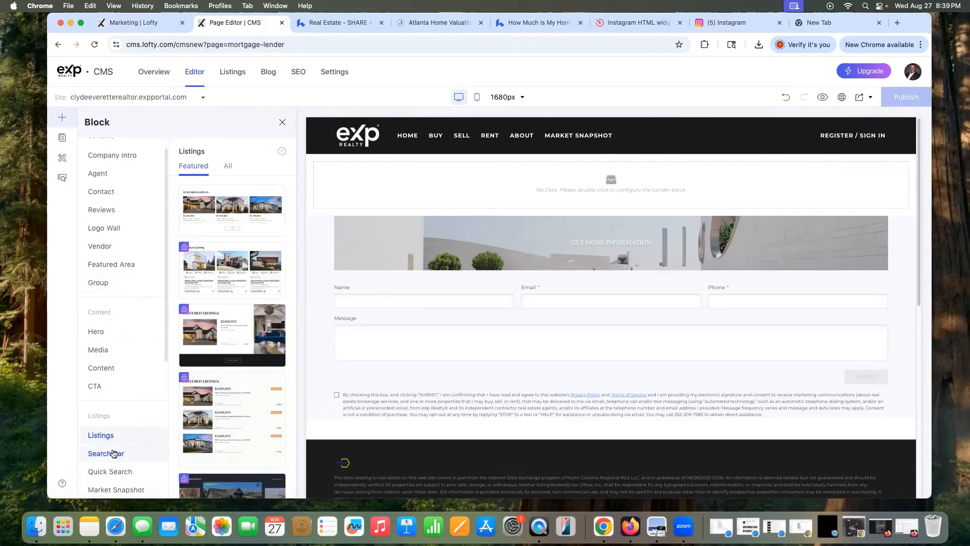
{"action": "left_click", "coordinate": [126, 470]}
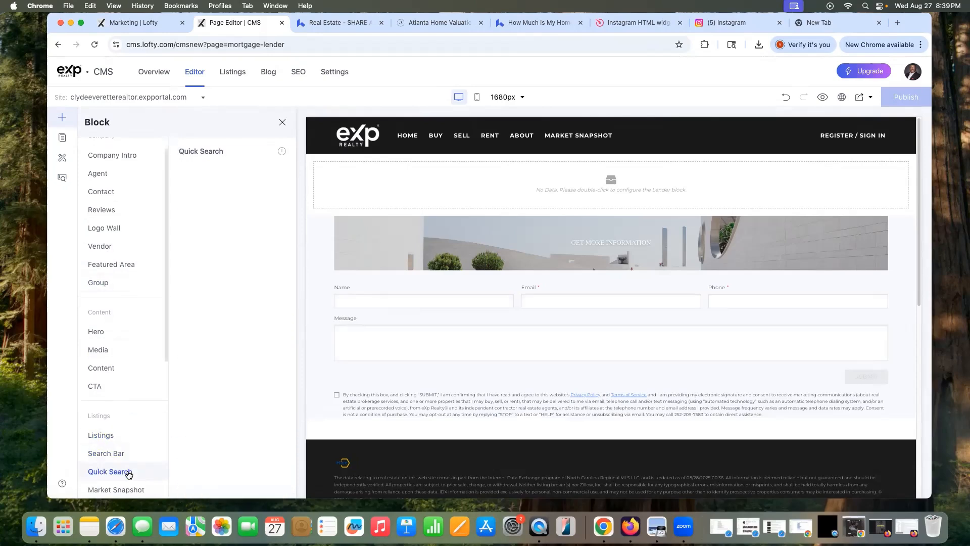
{"action": "scroll", "coordinate": [133, 463], "scroll_direction": "down", "scroll_amount": 5}
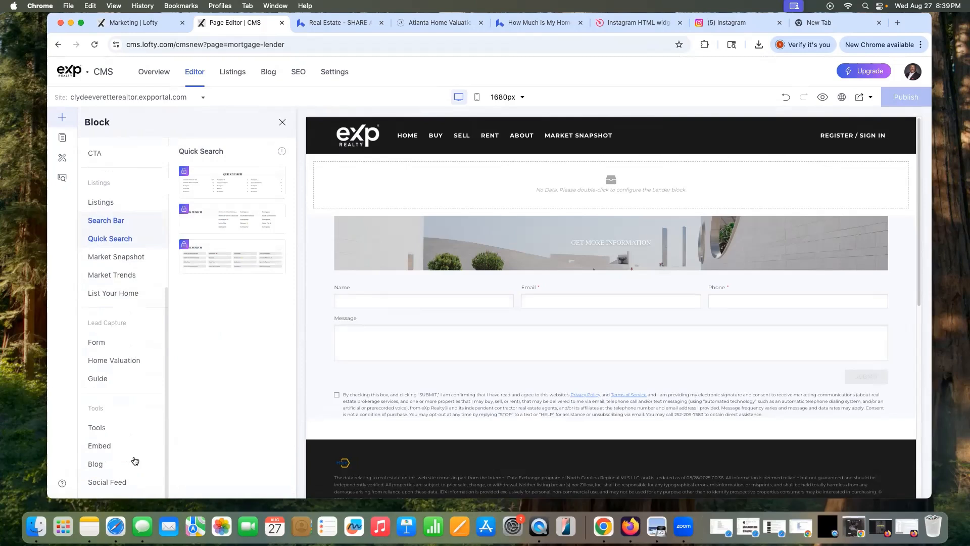
{"action": "left_click", "coordinate": [107, 257]}
{"action": "left_click", "coordinate": [108, 275]}
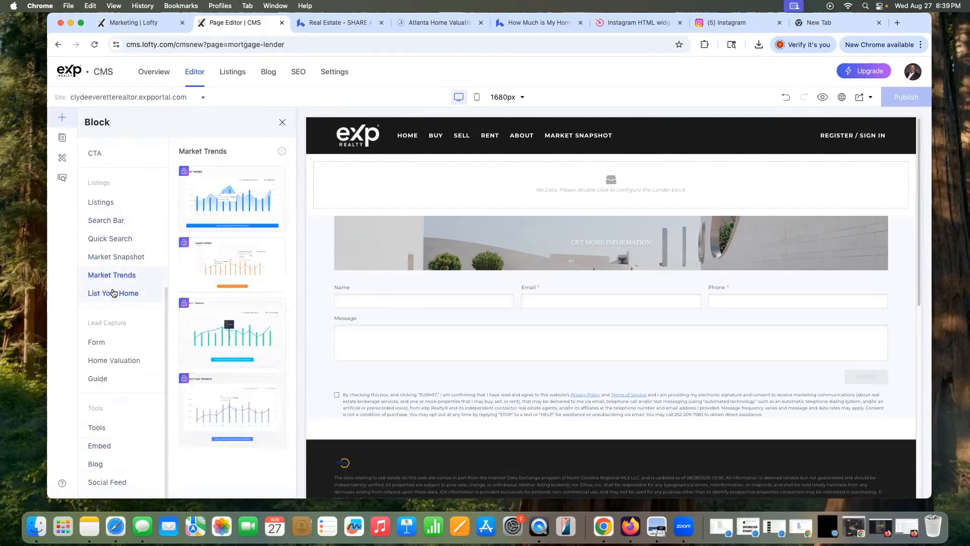
{"action": "left_click", "coordinate": [116, 292]}
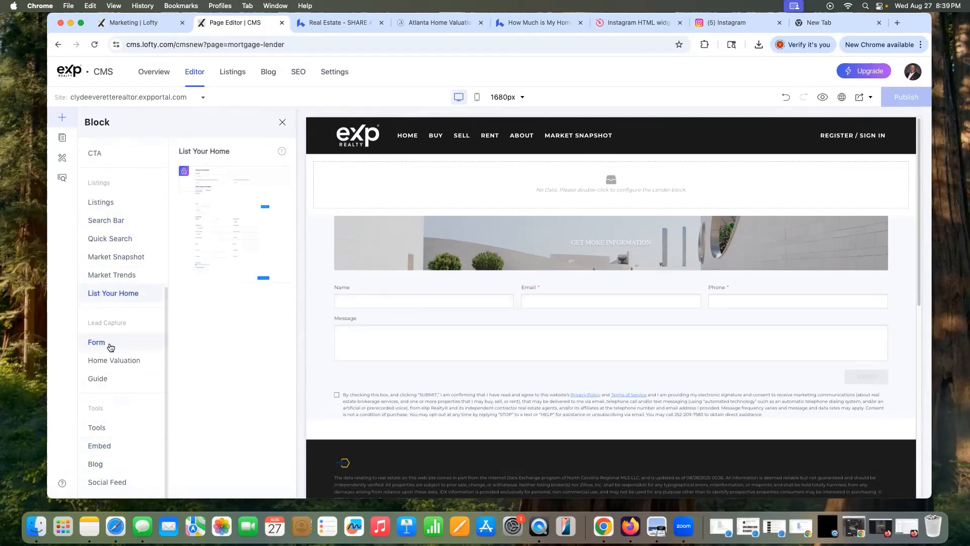
{"action": "left_click", "coordinate": [99, 446]}
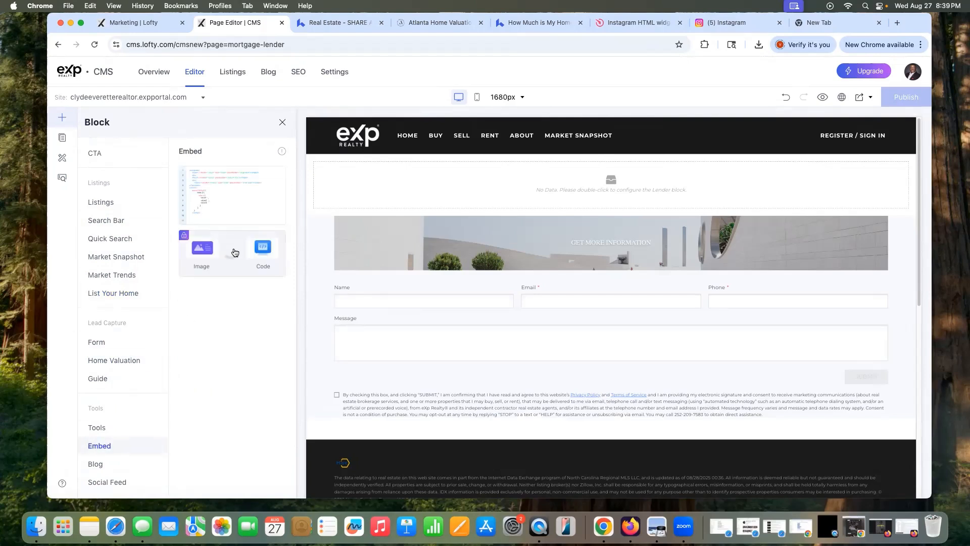
{"action": "left_click", "coordinate": [336, 22]}
Step: Scroll the reference realty site and open its Buyers Guide page
{"action": "scroll", "coordinate": [444, 280], "scroll_direction": "down", "scroll_amount": 15}
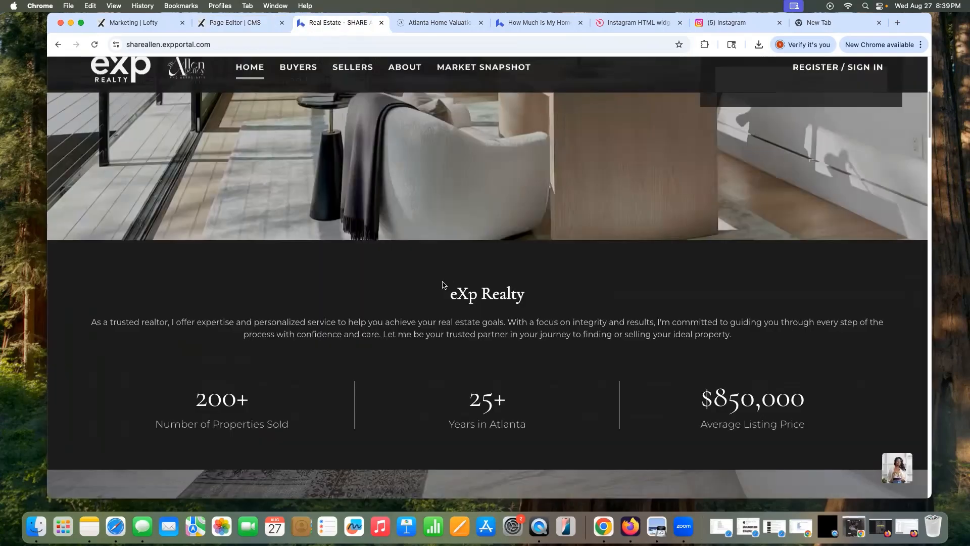
{"action": "scroll", "coordinate": [456, 287], "scroll_direction": "down", "scroll_amount": 10}
{"action": "scroll", "coordinate": [458, 284], "scroll_direction": "up", "scroll_amount": 8}
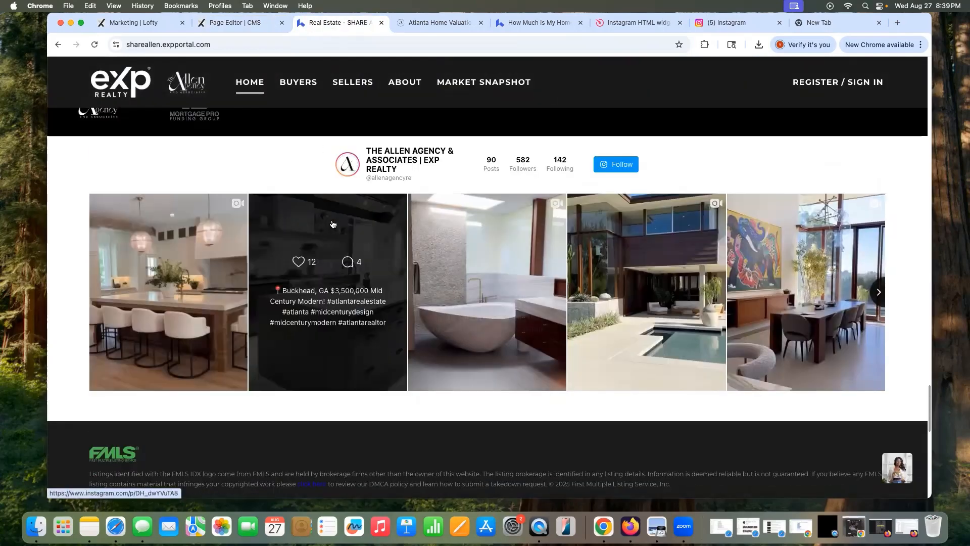
{"action": "left_click", "coordinate": [237, 22]}
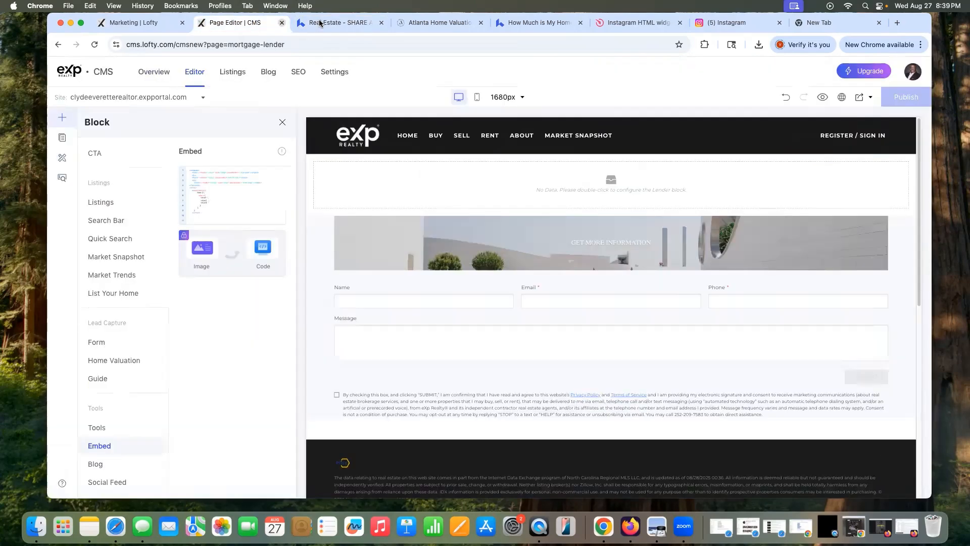
{"action": "left_click", "coordinate": [320, 22]}
{"action": "mouse_move", "coordinate": [283, 85]}
{"action": "left_click", "coordinate": [321, 123]}
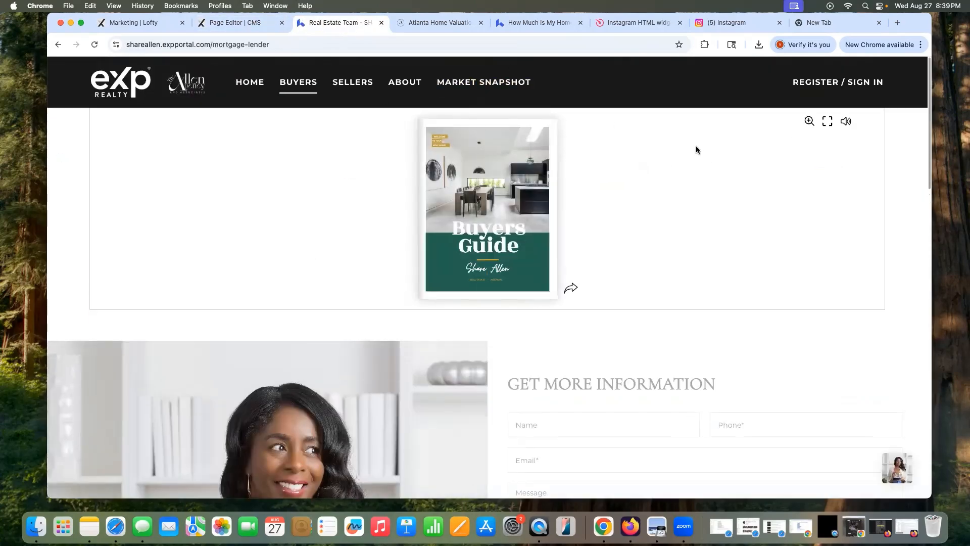
Step: Load the Home page in Lofty's Page Editor and move the browser aside
{"action": "left_click", "coordinate": [233, 22]}
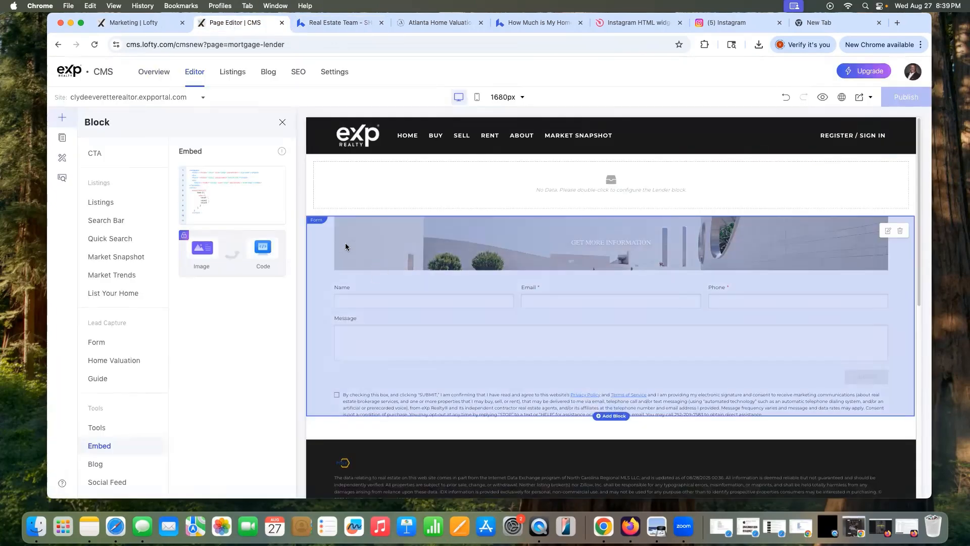
{"action": "left_click", "coordinate": [61, 139]}
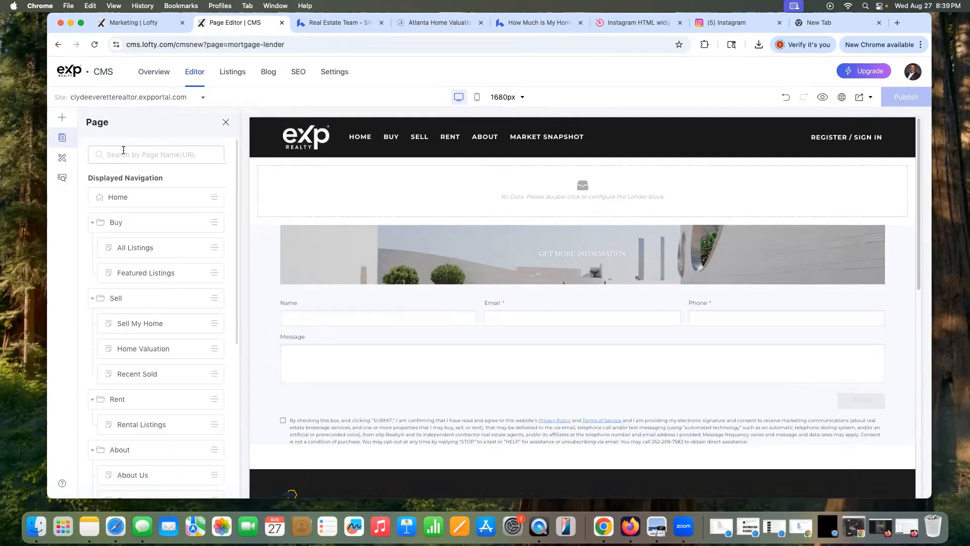
{"action": "left_click", "coordinate": [131, 196]}
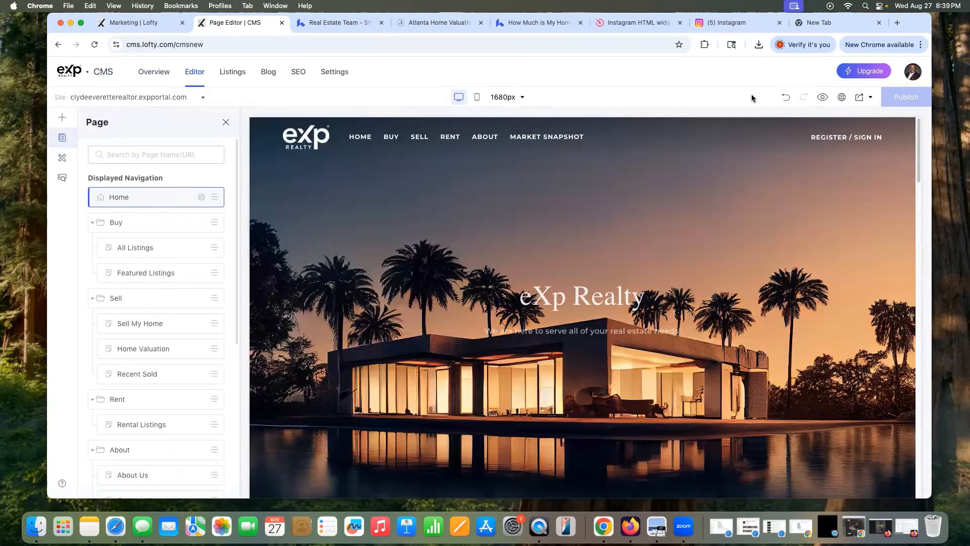
{"action": "left_click_drag", "start_coordinate": [836, 21], "coordinate": [802, 20]}
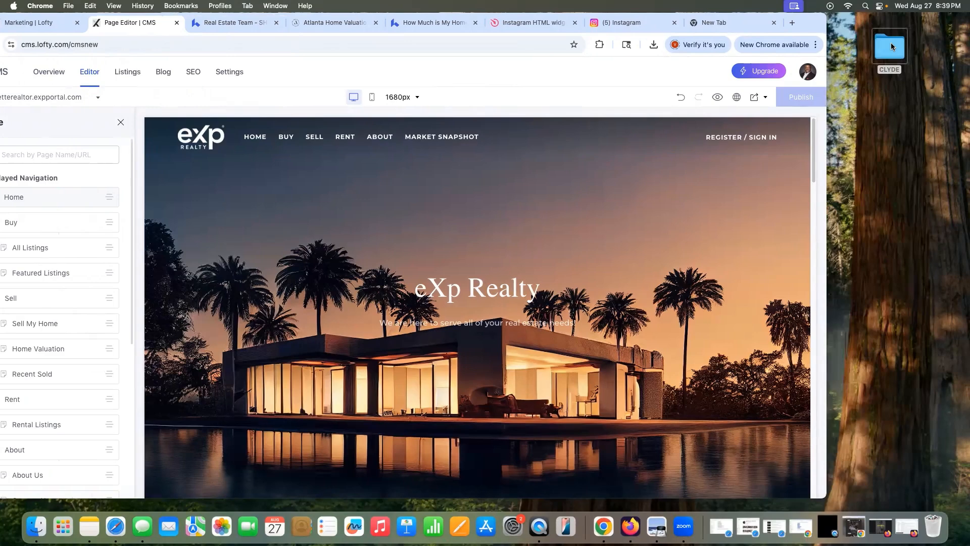
Step: Select 1.jpg through 41.jpg in the CLYDE folder and open all 41 in Preview
{"action": "double_click", "coordinate": [890, 43]}
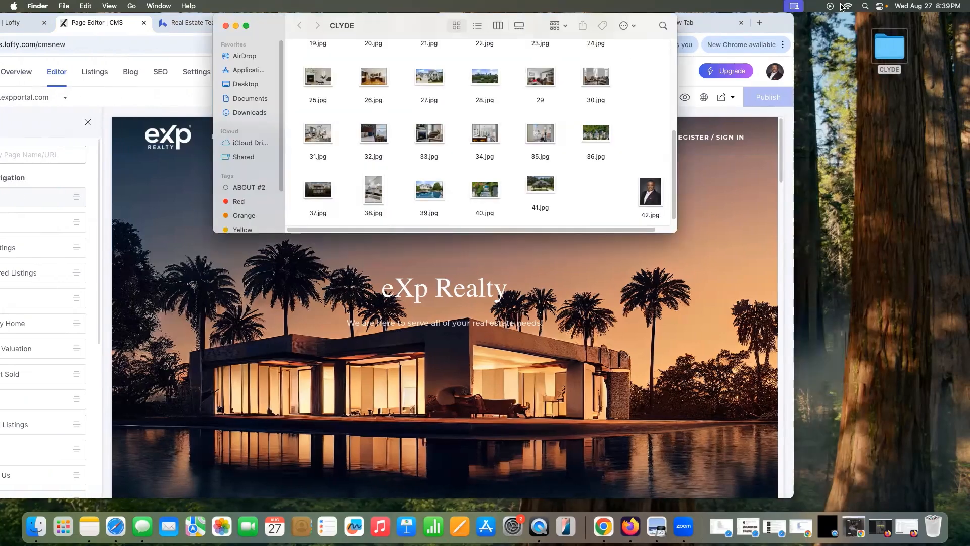
{"action": "scroll", "coordinate": [662, 77], "scroll_direction": "up", "scroll_amount": 5}
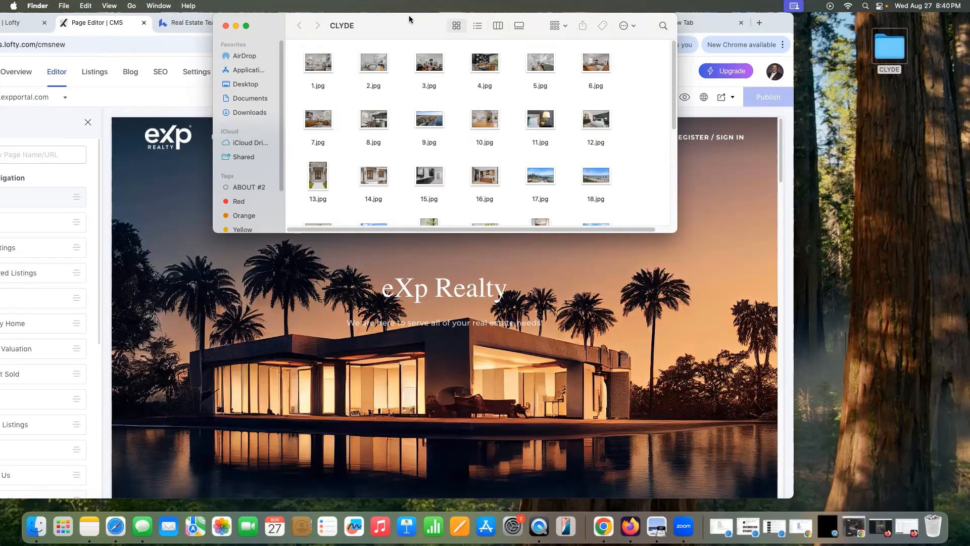
{"action": "left_click_drag", "start_coordinate": [299, 58], "coordinate": [608, 229]}
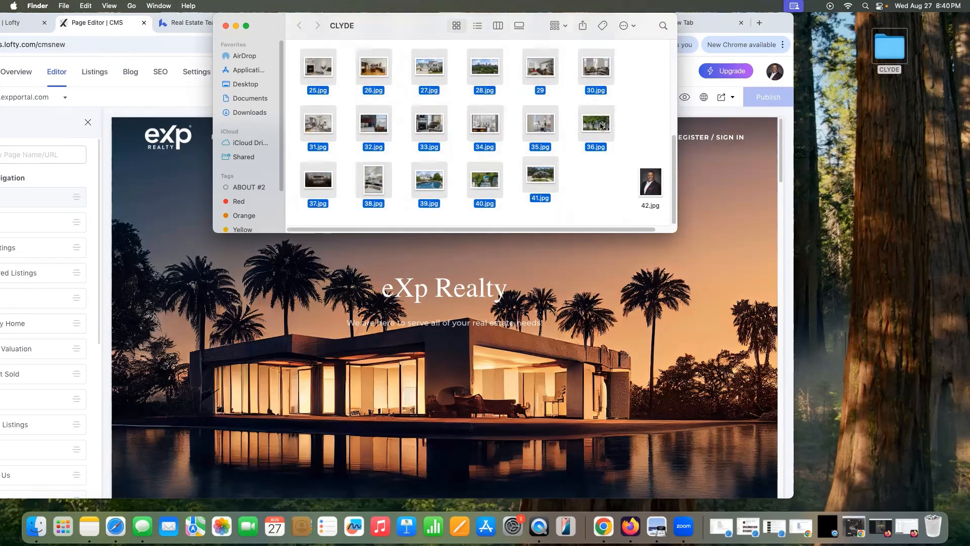
{"action": "double_click", "coordinate": [600, 124]}
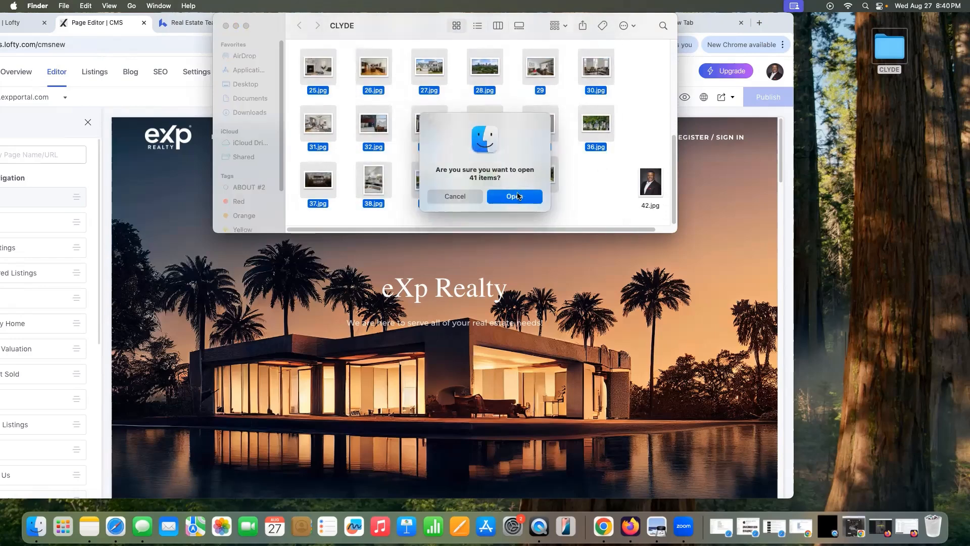
{"action": "left_click", "coordinate": [516, 195]}
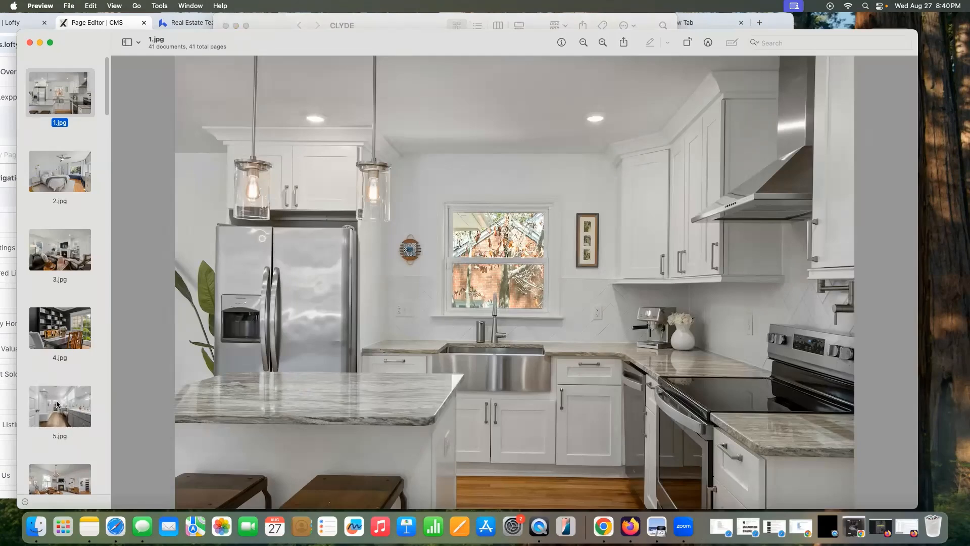
Step: Page through the early photos, 3.jpg to 11.jpg, in Preview
{"action": "left_click", "coordinate": [56, 404]}
{"action": "key", "text": "Down"}
{"action": "left_click", "coordinate": [70, 236]}
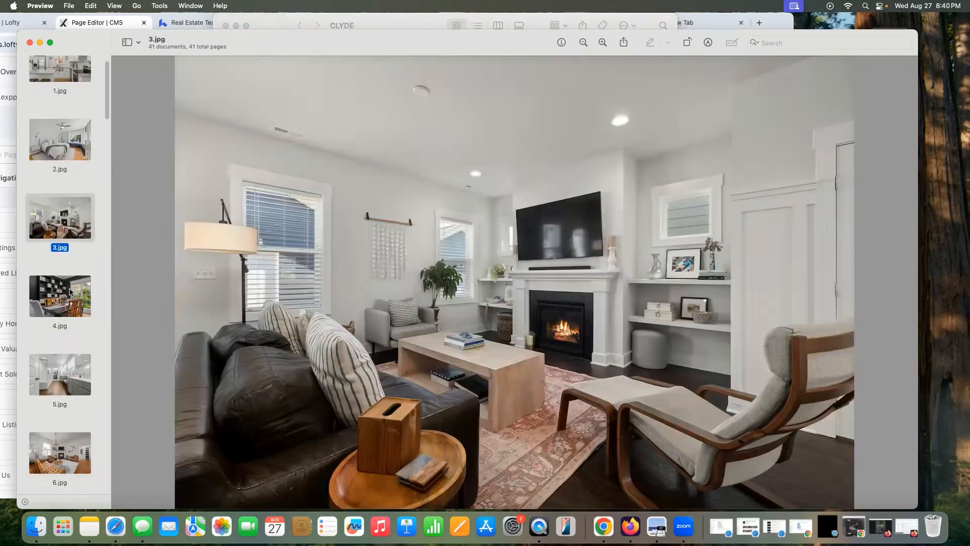
{"action": "scroll", "coordinate": [70, 313], "scroll_direction": "down", "scroll_amount": 3}
{"action": "left_click", "coordinate": [68, 314]}
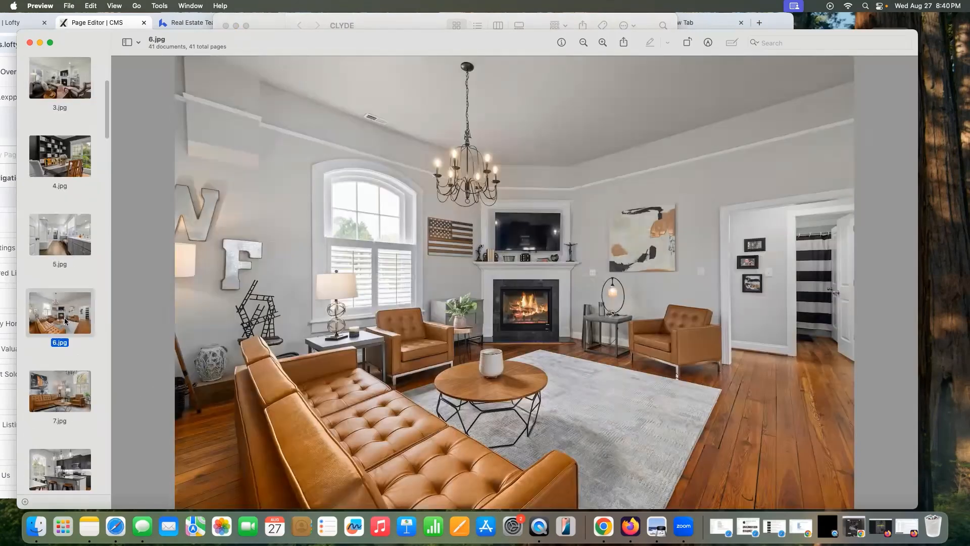
{"action": "left_click", "coordinate": [65, 379]}
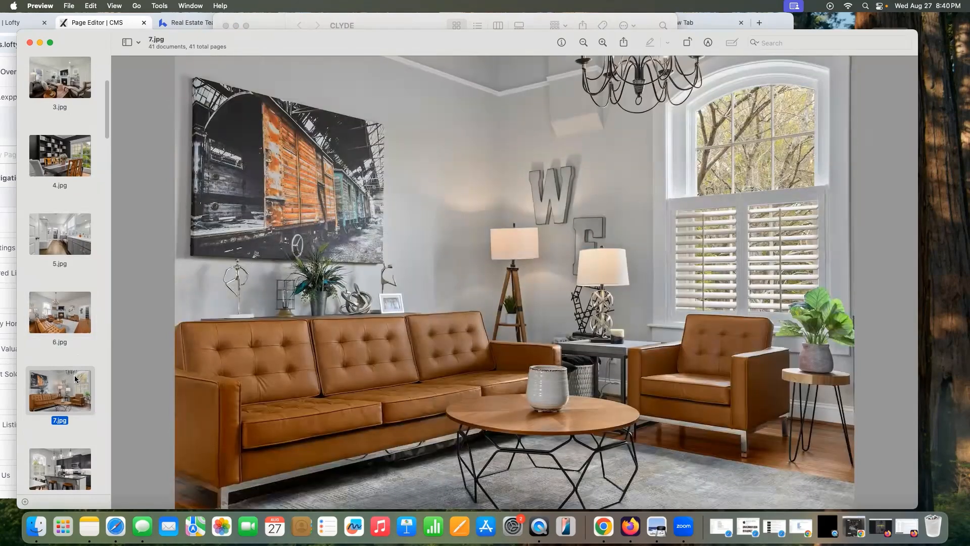
{"action": "key", "text": "Down"}
{"action": "left_click", "coordinate": [68, 369], "text": "shift"}
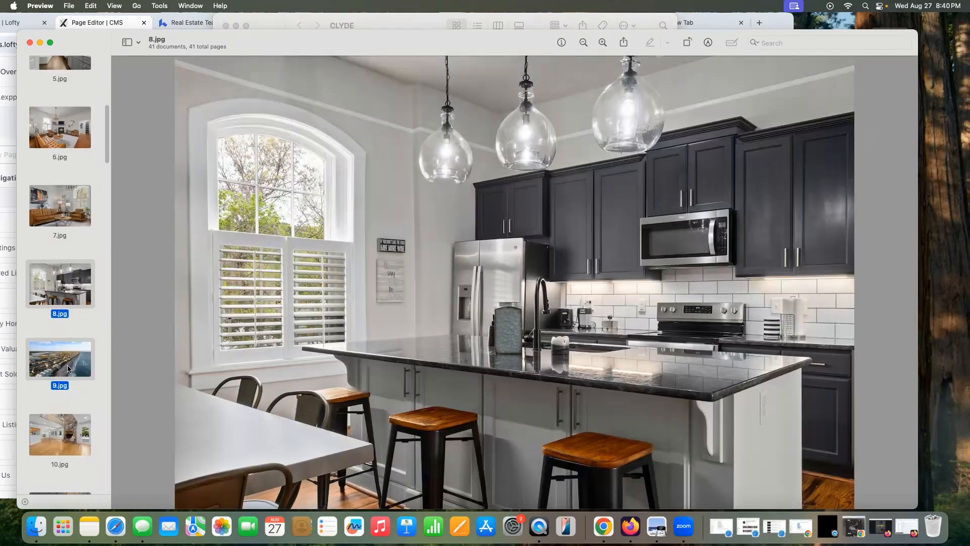
{"action": "left_click", "coordinate": [68, 369]}
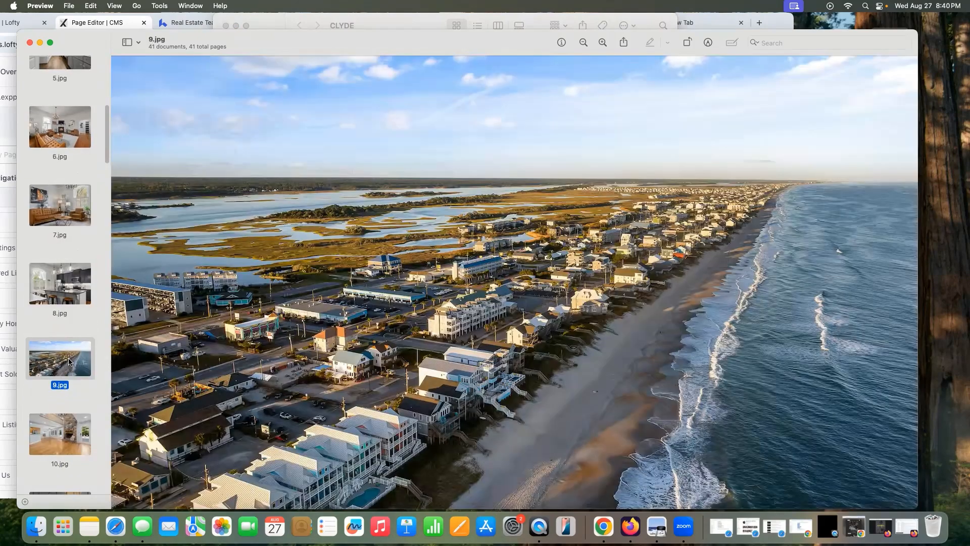
{"action": "key", "text": "Down"}
{"action": "key", "text": "Down"}
{"action": "key", "text": "shift+Down"}
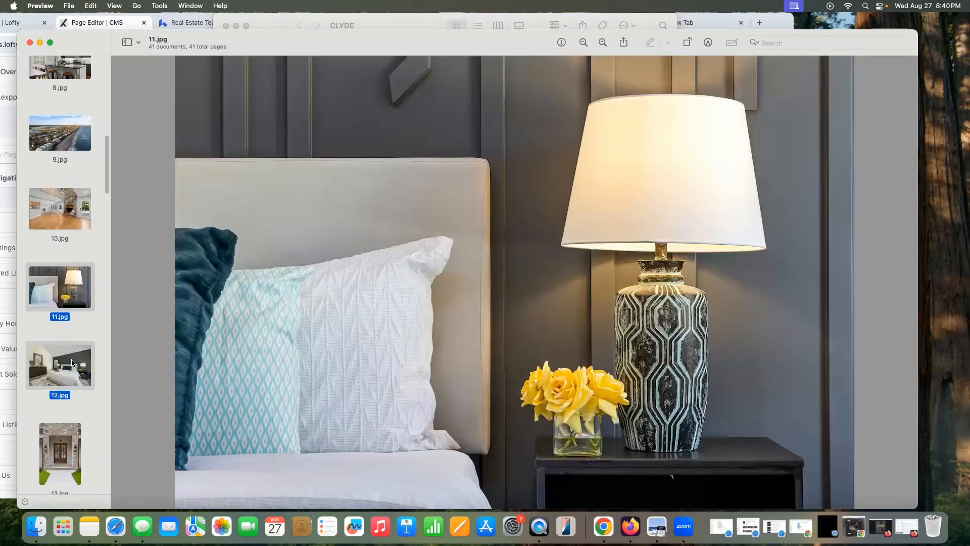
Step: View photos 12.jpg through 20.jpg, including the bedroom, kitchen and house exterior
{"action": "left_click", "coordinate": [72, 362]}
{"action": "scroll", "coordinate": [72, 362], "scroll_direction": "down", "scroll_amount": 3}
{"action": "left_click", "coordinate": [73, 362], "text": "super"}
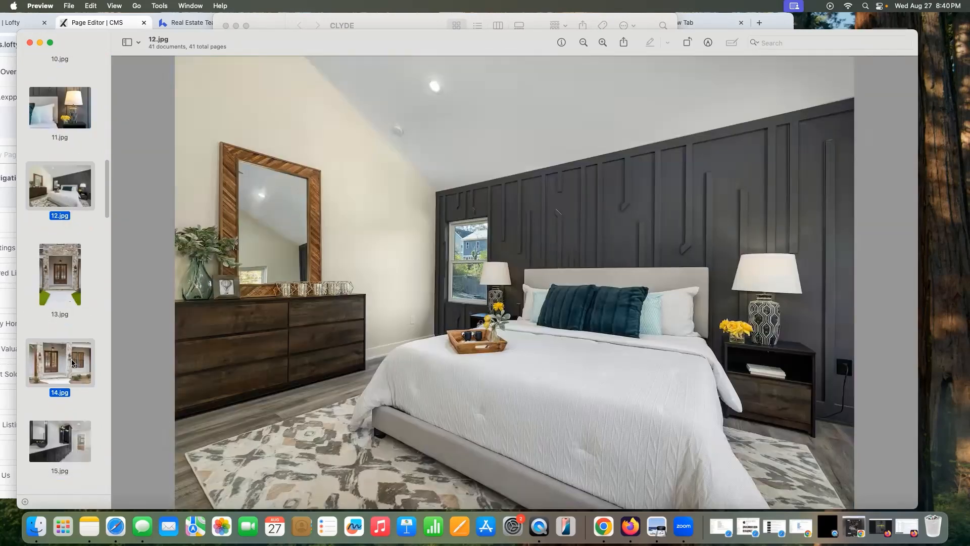
{"action": "left_click", "coordinate": [72, 362]}
{"action": "scroll", "coordinate": [68, 379], "scroll_direction": "down", "scroll_amount": 3}
{"action": "left_click", "coordinate": [68, 379]}
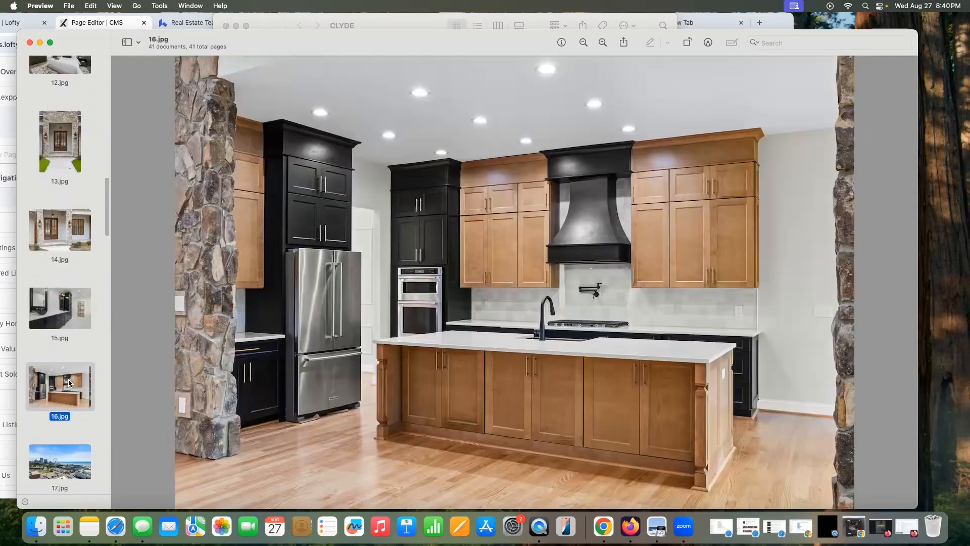
{"action": "scroll", "coordinate": [68, 381], "scroll_direction": "down", "scroll_amount": 3}
{"action": "left_click", "coordinate": [70, 384]}
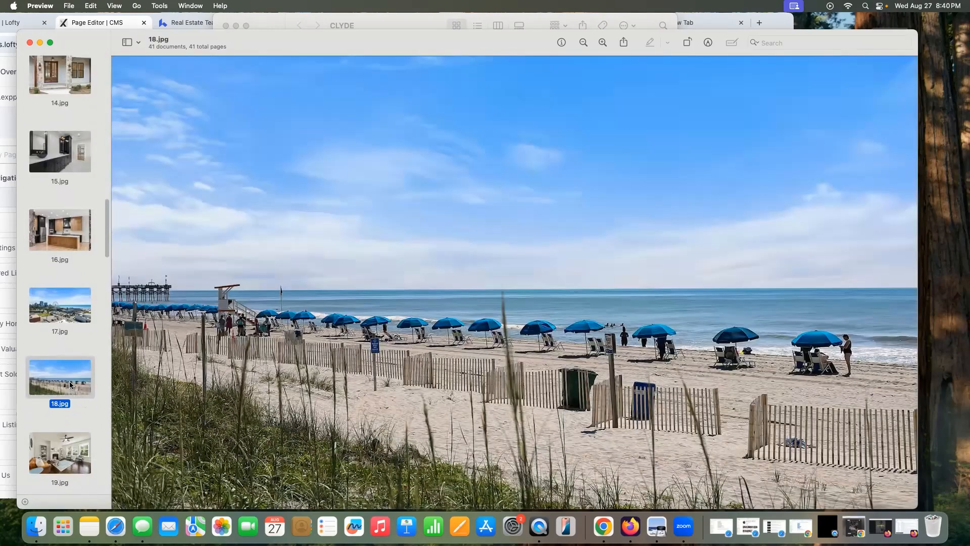
{"action": "scroll", "coordinate": [68, 384], "scroll_direction": "down", "scroll_amount": 3}
{"action": "left_click", "coordinate": [65, 384], "text": "super"}
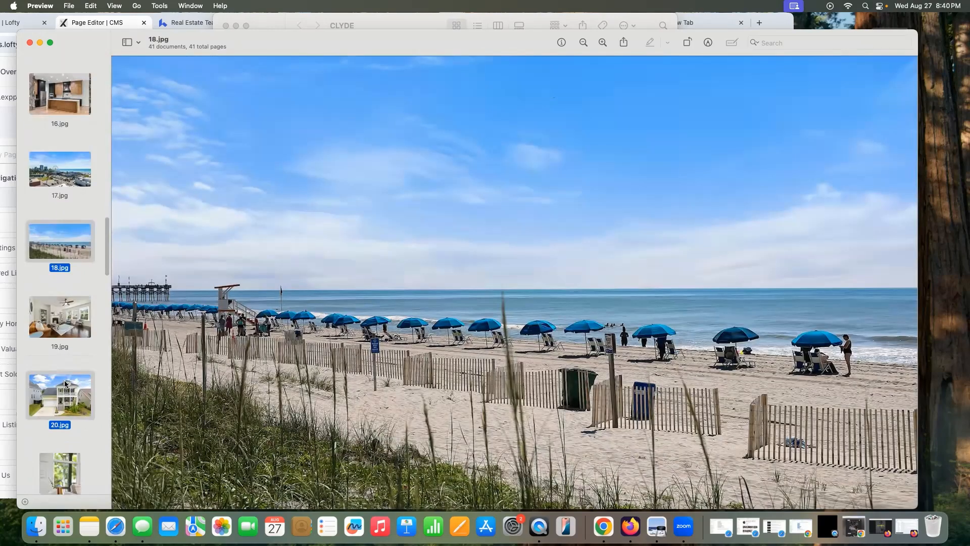
{"action": "scroll", "coordinate": [65, 382], "scroll_direction": "down", "scroll_amount": 1}
{"action": "left_click", "coordinate": [65, 380]}
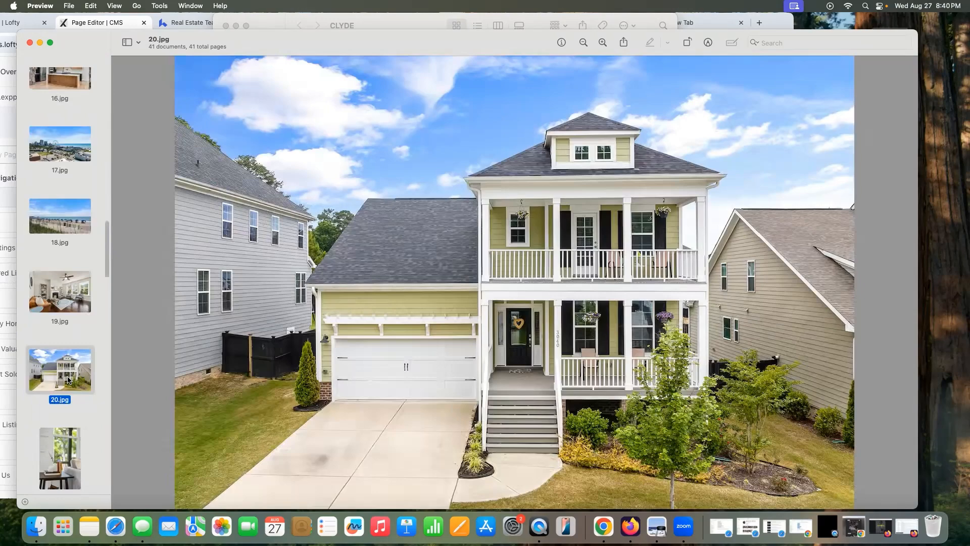
Step: View photos 22.jpg through 27.jpg: dining table, brick mansion, kitchen, white exterior
{"action": "scroll", "coordinate": [66, 379], "scroll_direction": "down", "scroll_amount": 3}
{"action": "left_click", "coordinate": [68, 378], "text": "super"}
{"action": "left_click", "coordinate": [67, 377]}
{"action": "scroll", "coordinate": [67, 384], "scroll_direction": "down", "scroll_amount": 1}
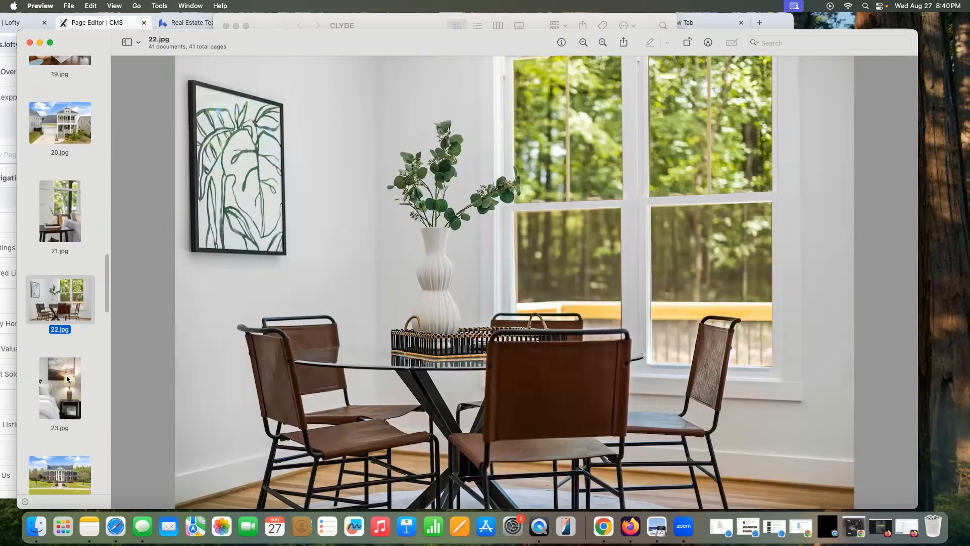
{"action": "scroll", "coordinate": [68, 392], "scroll_direction": "down", "scroll_amount": 1}
{"action": "left_click", "coordinate": [68, 394]}
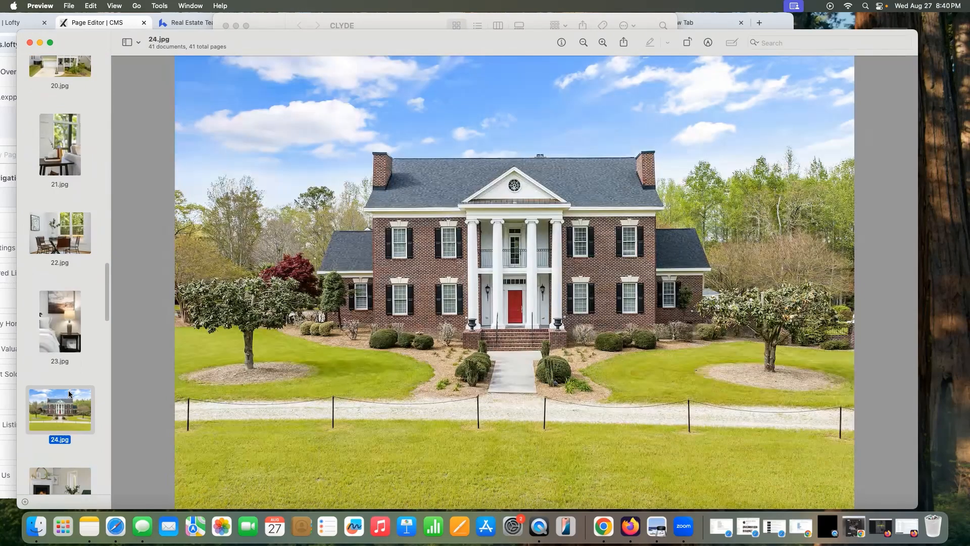
{"action": "scroll", "coordinate": [63, 381], "scroll_direction": "down", "scroll_amount": 3}
{"action": "left_click", "coordinate": [63, 382]}
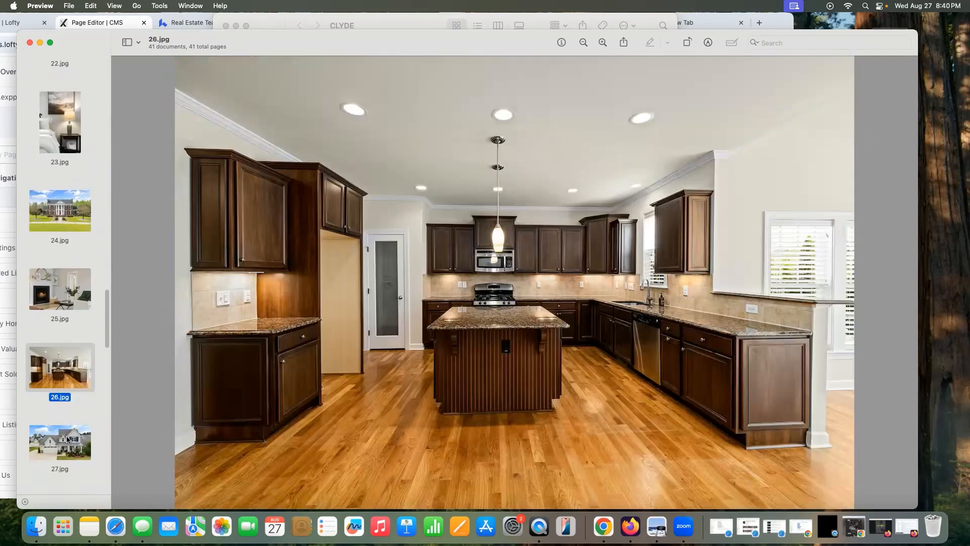
{"action": "left_click", "coordinate": [67, 439]}
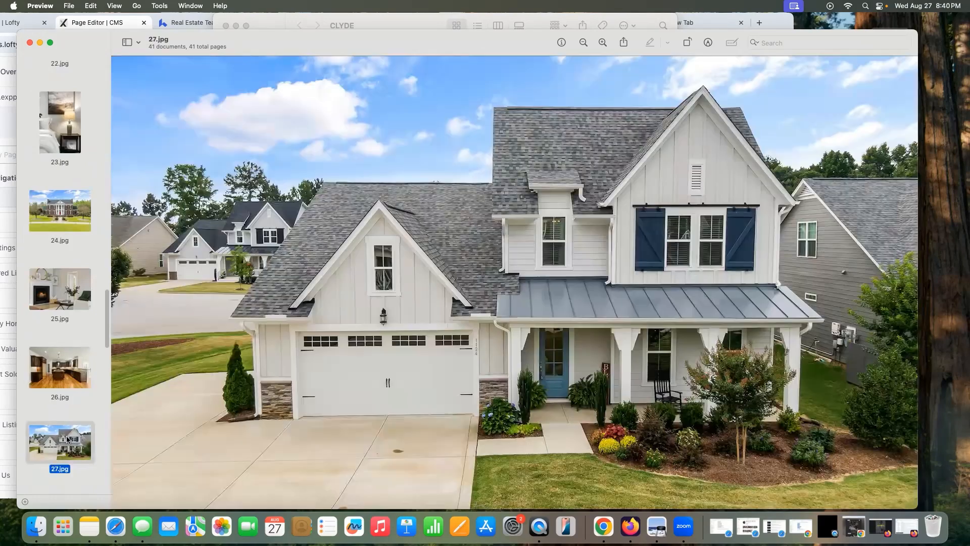
Step: View photos 29, 30.jpg and the 33.jpg fireplace shot
{"action": "scroll", "coordinate": [74, 411], "scroll_direction": "down", "scroll_amount": 3}
{"action": "left_click", "coordinate": [73, 404]}
{"action": "left_click", "coordinate": [73, 479]}
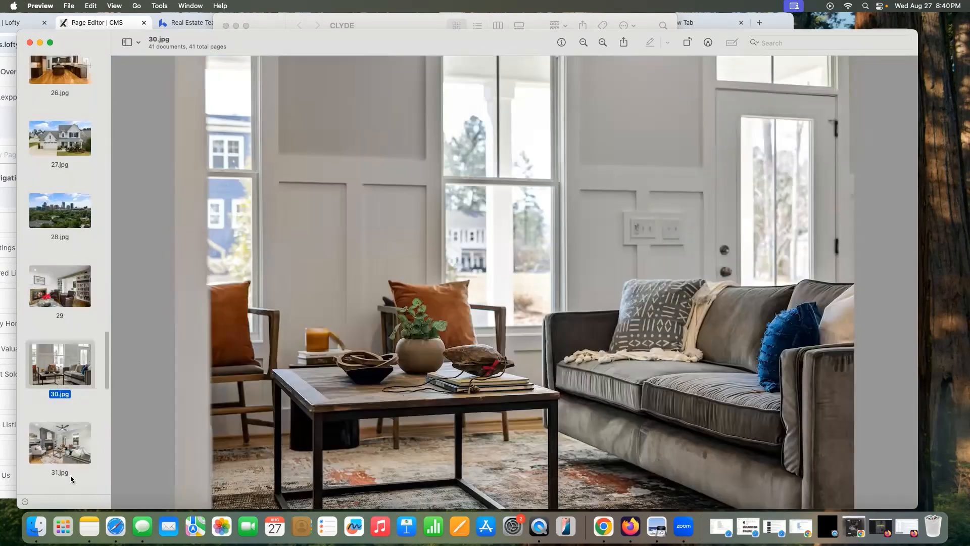
{"action": "scroll", "coordinate": [74, 470], "scroll_direction": "down", "scroll_amount": 3}
{"action": "left_click", "coordinate": [73, 471]}
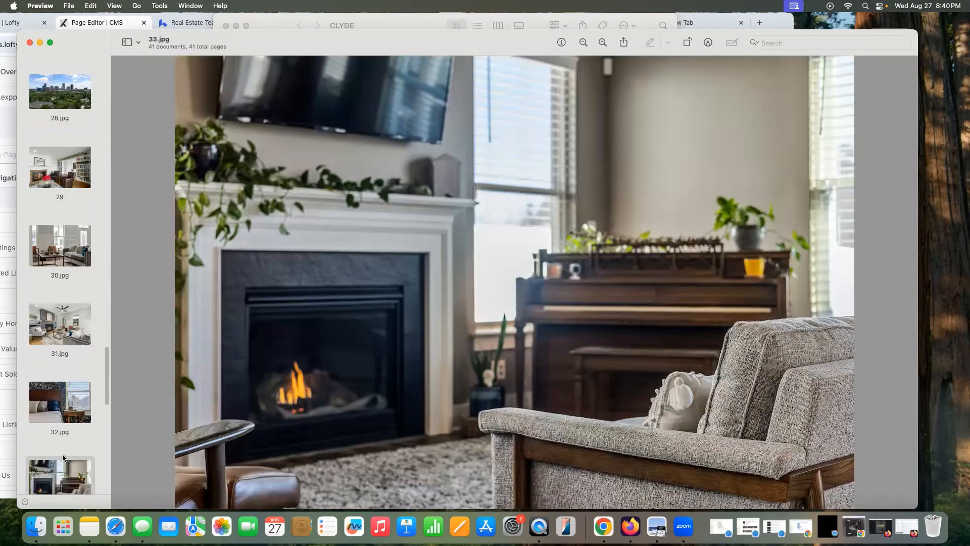
{"action": "scroll", "coordinate": [56, 440], "scroll_direction": "down", "scroll_amount": 6}
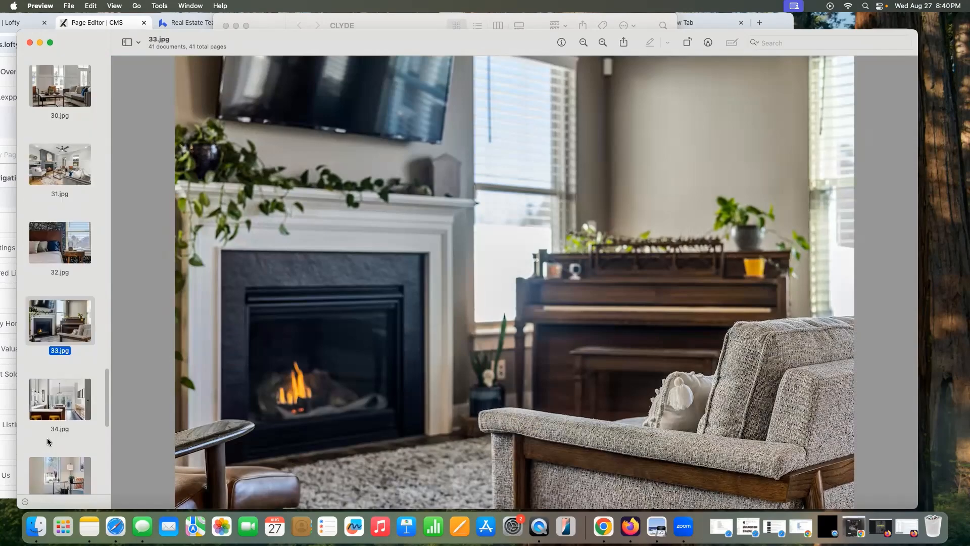
Step: View the last photos, 38.jpg to 41.jpg, then close Preview
{"action": "left_click", "coordinate": [76, 396]}
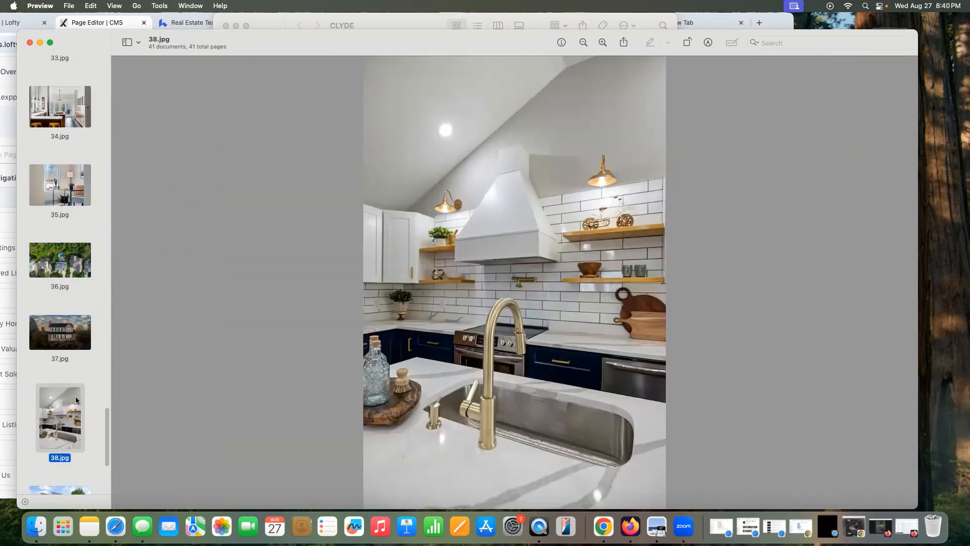
{"action": "scroll", "coordinate": [71, 424], "scroll_direction": "down", "scroll_amount": 3}
{"action": "left_click", "coordinate": [68, 425], "text": "super"}
{"action": "left_click", "coordinate": [67, 426]}
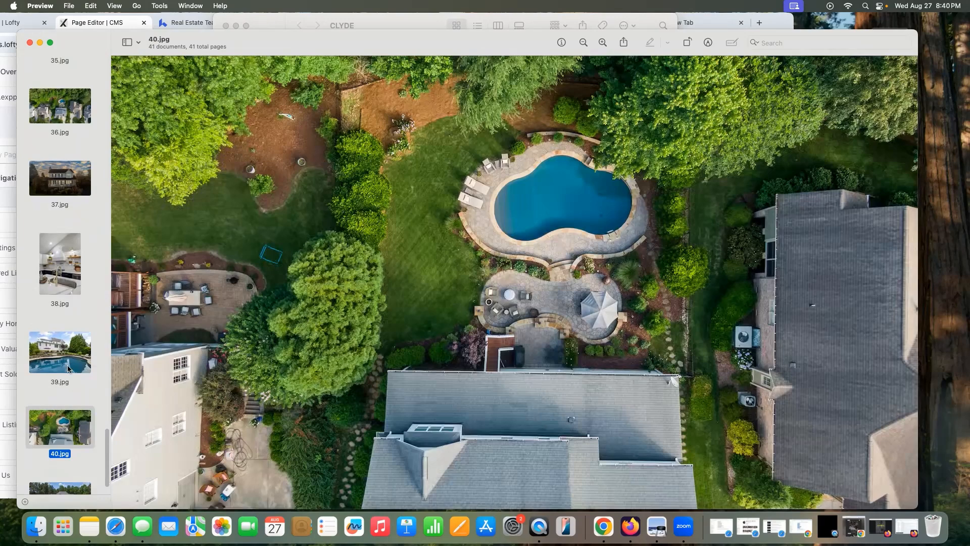
{"action": "left_click", "coordinate": [69, 369]}
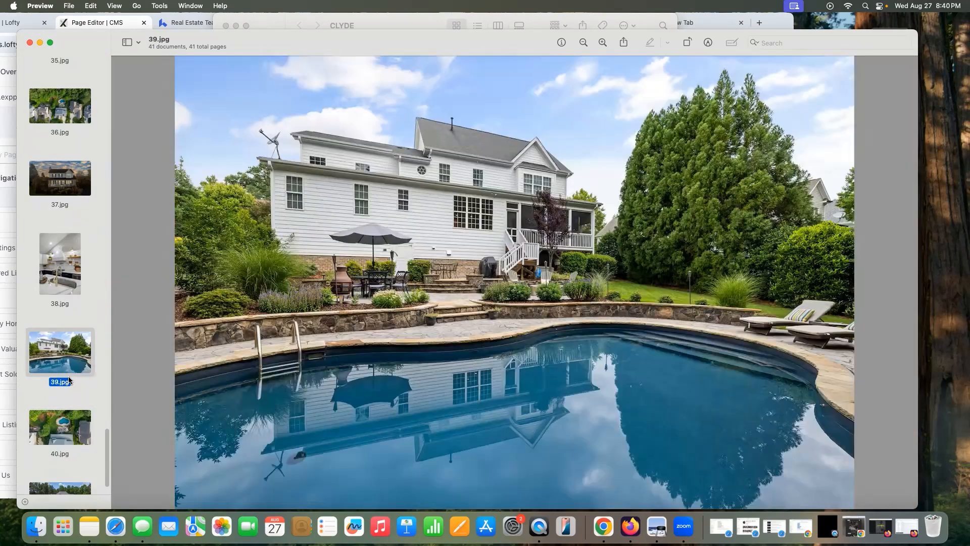
{"action": "scroll", "coordinate": [66, 442], "scroll_direction": "down", "scroll_amount": 2}
{"action": "left_click", "coordinate": [63, 444]}
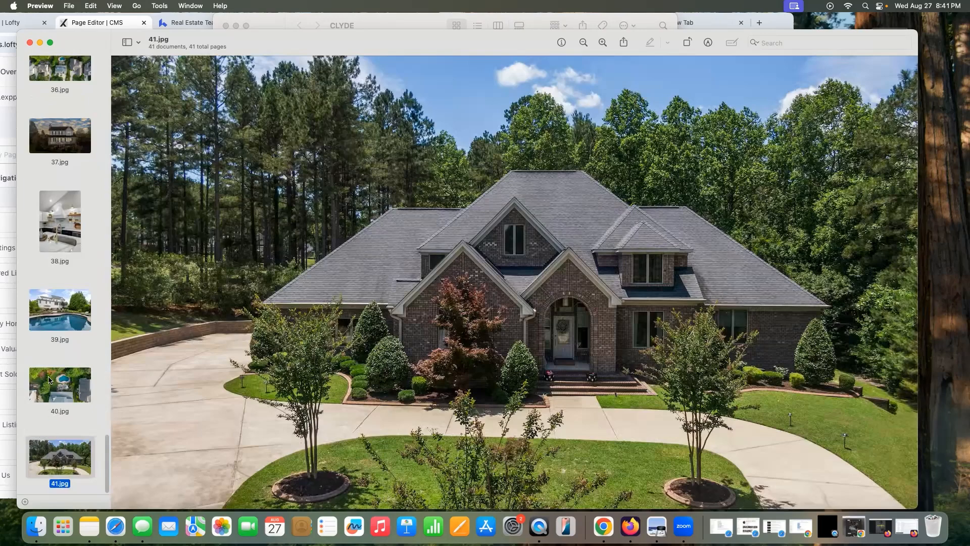
{"action": "key", "text": "Up"}
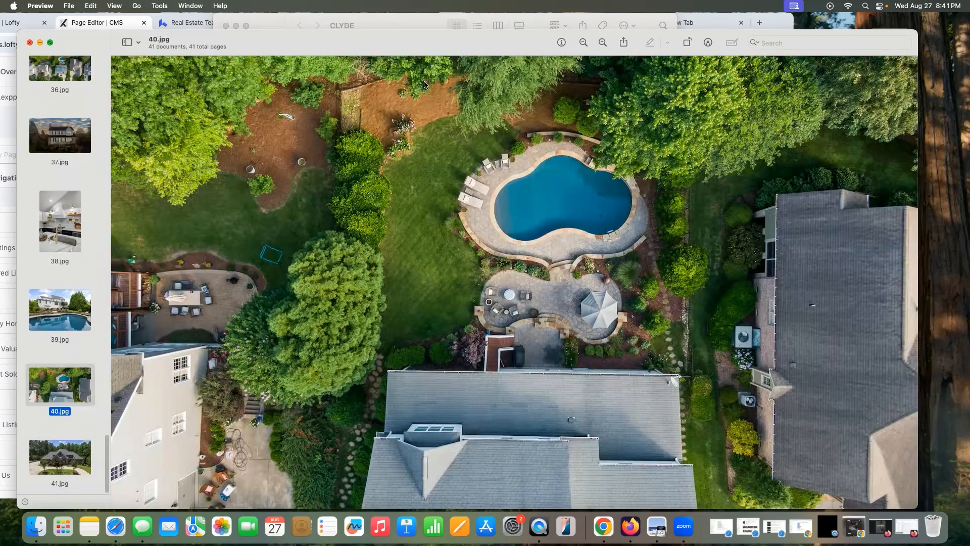
{"action": "key", "text": "super+w"}
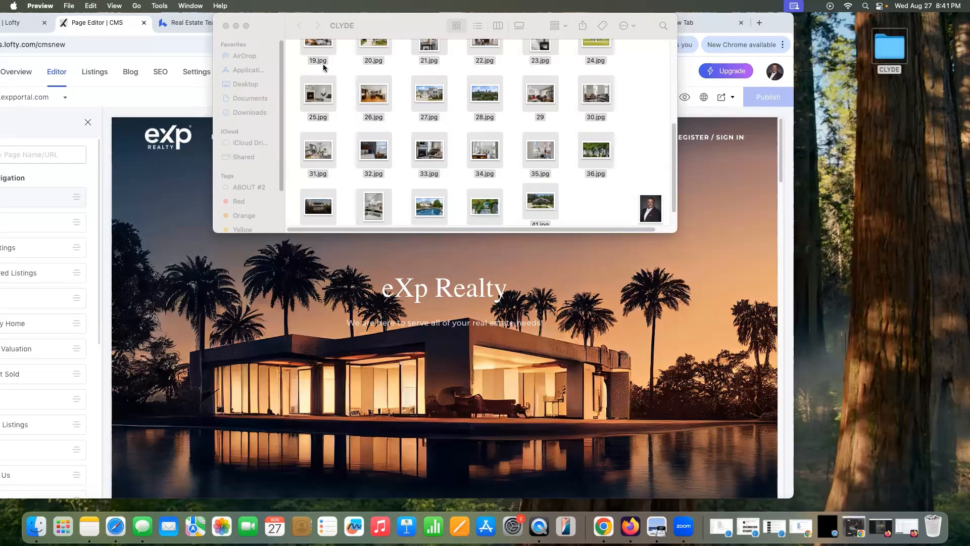
Step: Select photos 25.jpg through 41.jpg in the CLYDE folder
{"action": "scroll", "coordinate": [323, 67], "scroll_direction": "up", "scroll_amount": 5}
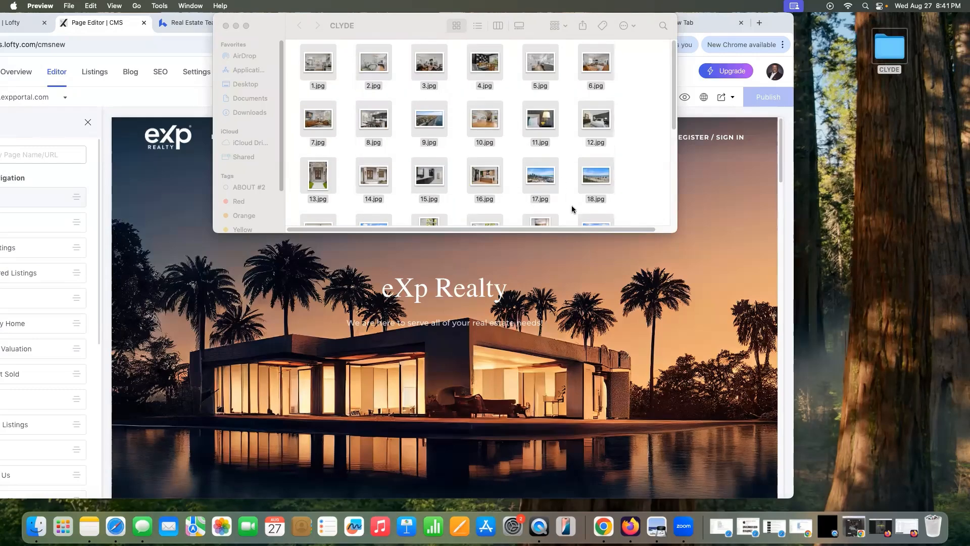
{"action": "left_click_drag", "start_coordinate": [571, 210], "coordinate": [593, 249]}
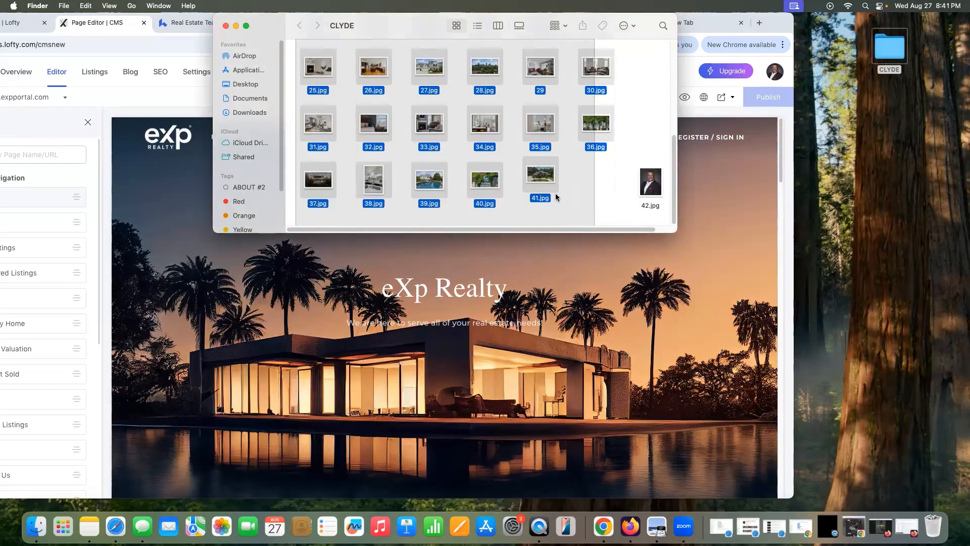
{"action": "left_click_drag", "start_coordinate": [555, 196], "coordinate": [556, 197]}
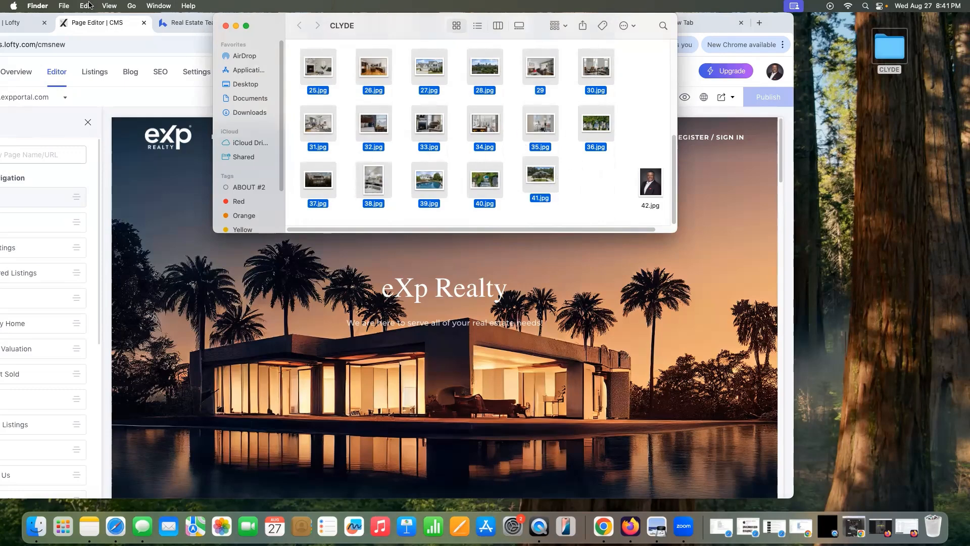
Step: Batch-rename the selected photos with the agent's name plus 'North Carolina Realtor' as a prefix
{"action": "left_click", "coordinate": [65, 6]}
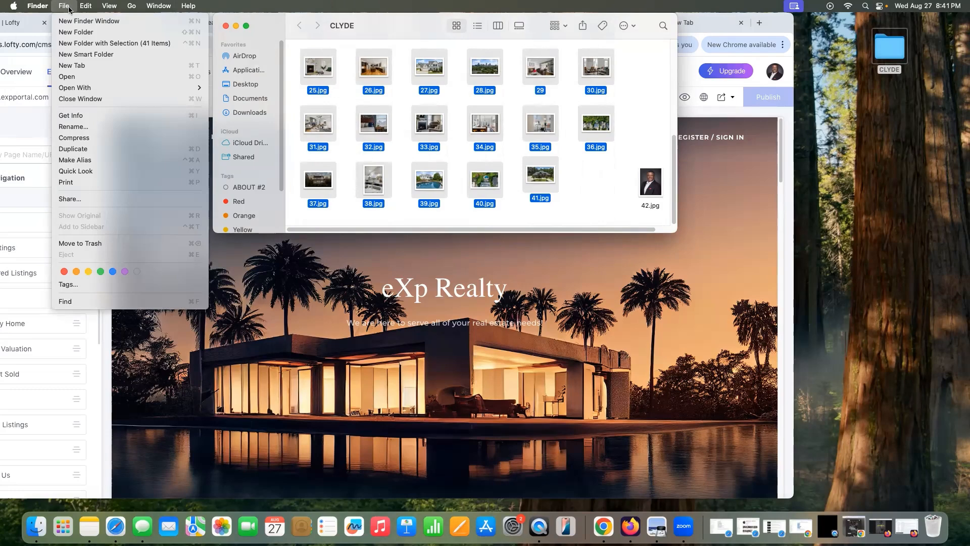
{"action": "left_click", "coordinate": [105, 126]}
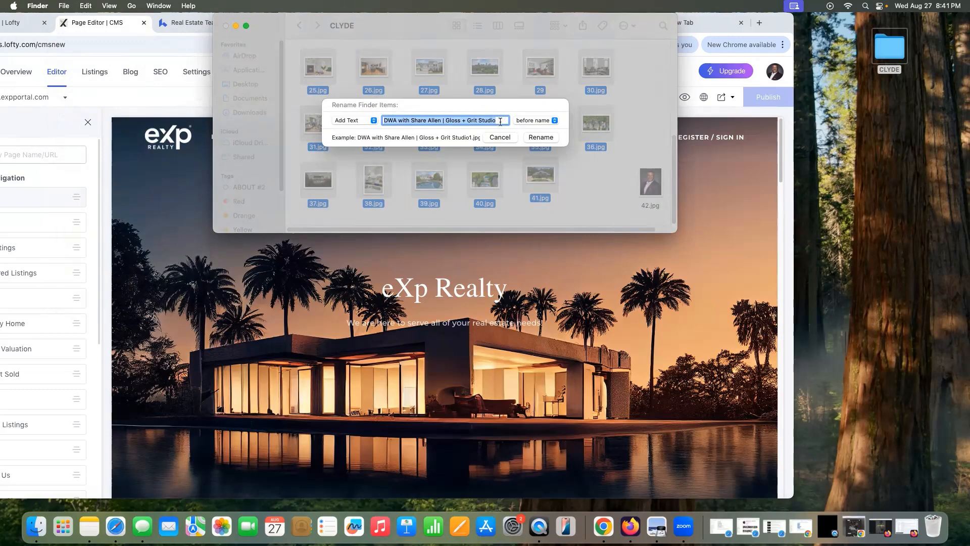
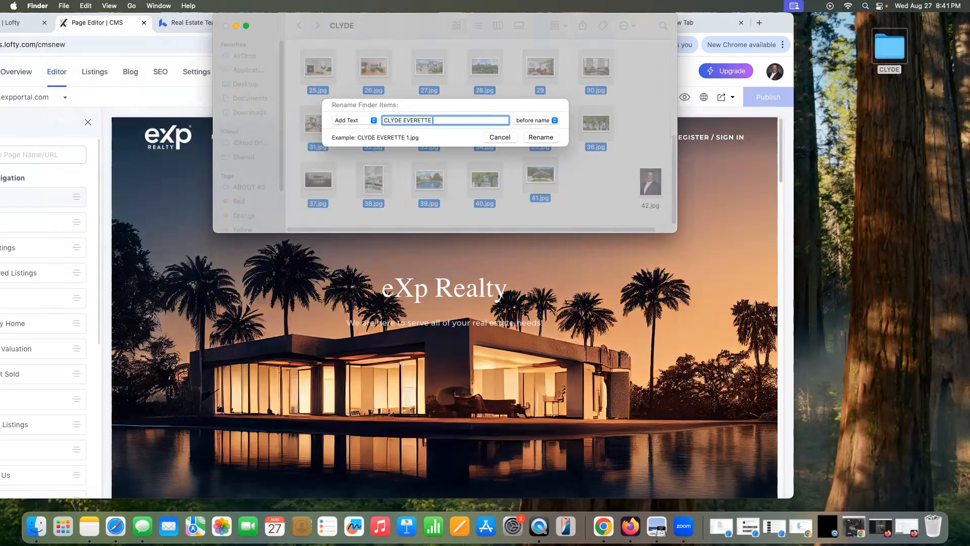
{"action": "type", "text": "| North Carolina Realtor"}
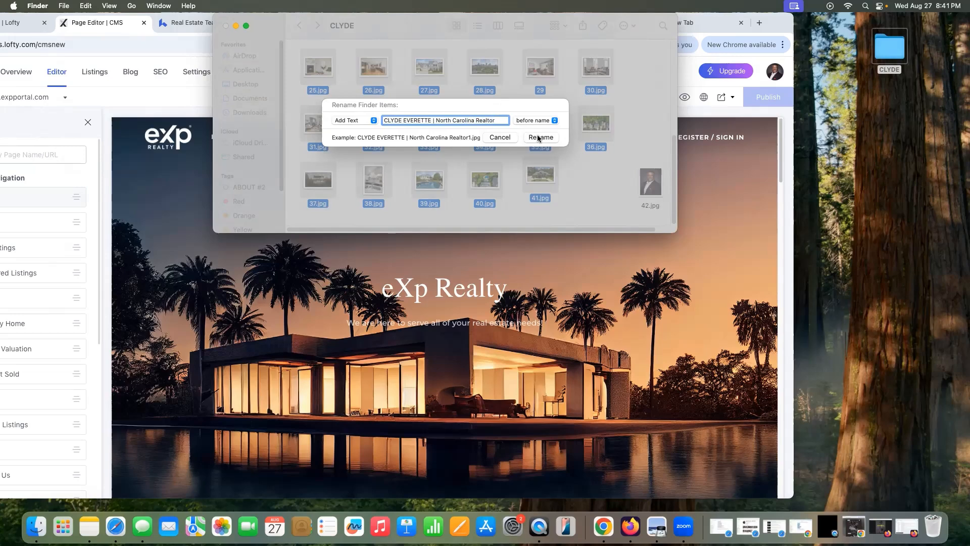
{"action": "left_click", "coordinate": [538, 137]}
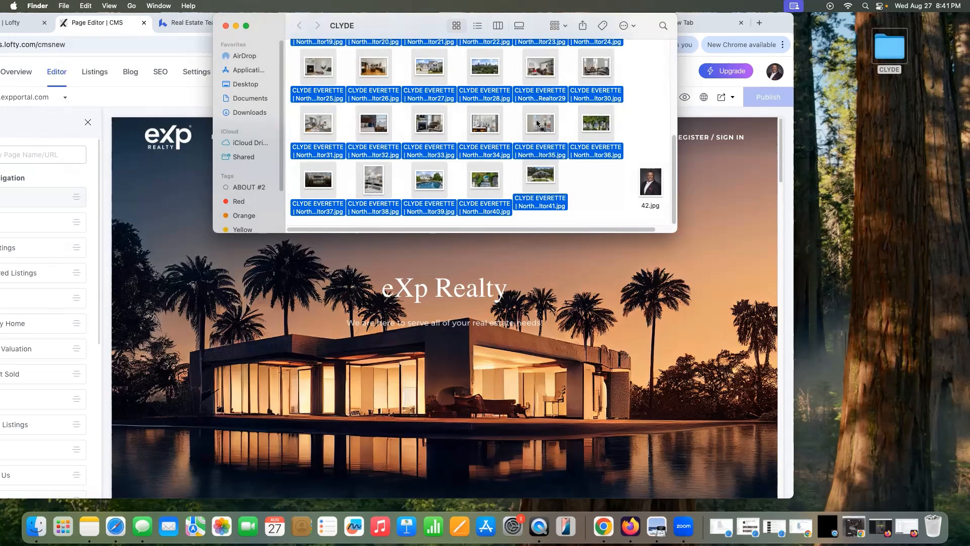
Step: Preview the Realtor36 aerial and the brick colonial house photos, closing each afterwards
{"action": "left_click", "coordinate": [589, 163]}
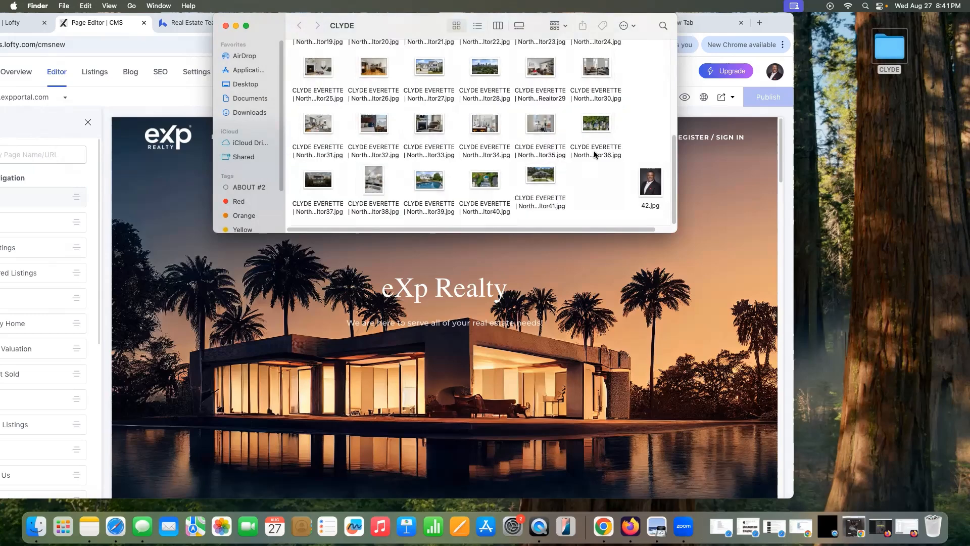
{"action": "left_click", "coordinate": [594, 130]}
{"action": "double_click", "coordinate": [594, 130]}
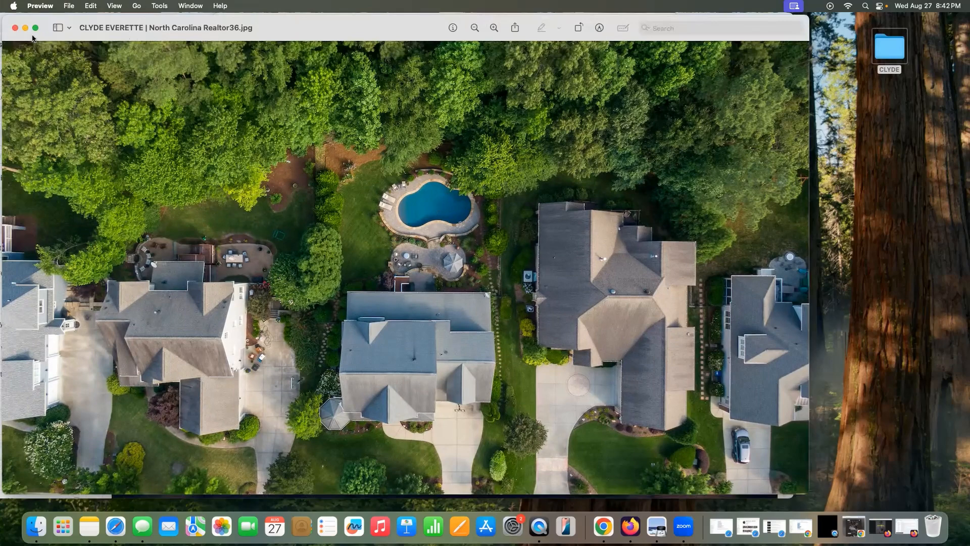
{"action": "left_click", "coordinate": [18, 29]}
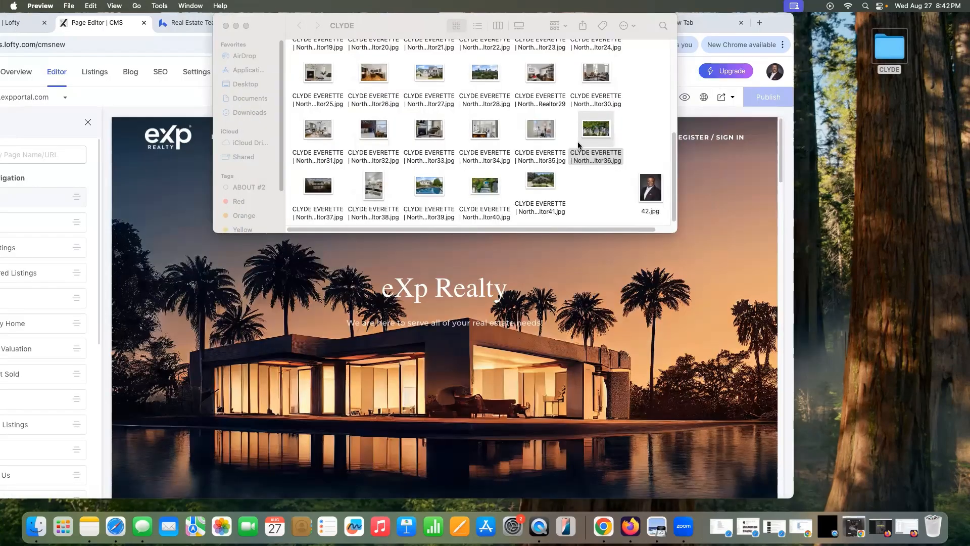
{"action": "double_click", "coordinate": [594, 129]}
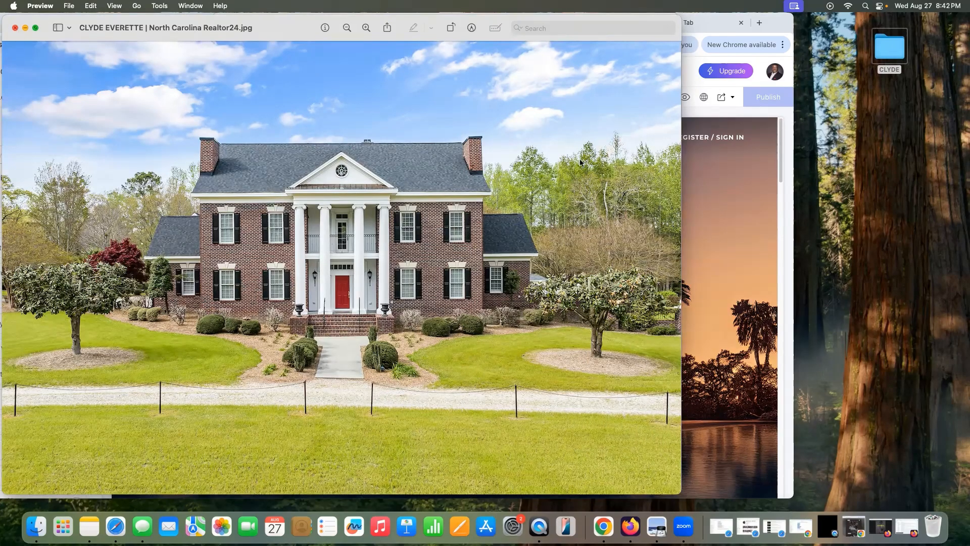
{"action": "key", "text": "cmd+w"}
Step: Preview the Realtor2 bedroom photo, close it, and shift the folder window right
{"action": "scroll", "coordinate": [631, 156], "scroll_direction": "up", "scroll_amount": 3}
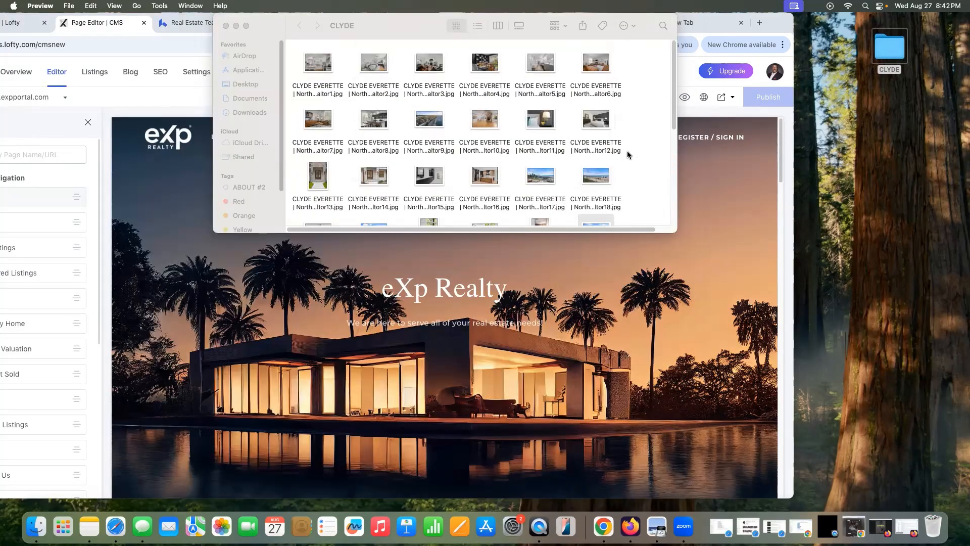
{"action": "double_click", "coordinate": [370, 70]}
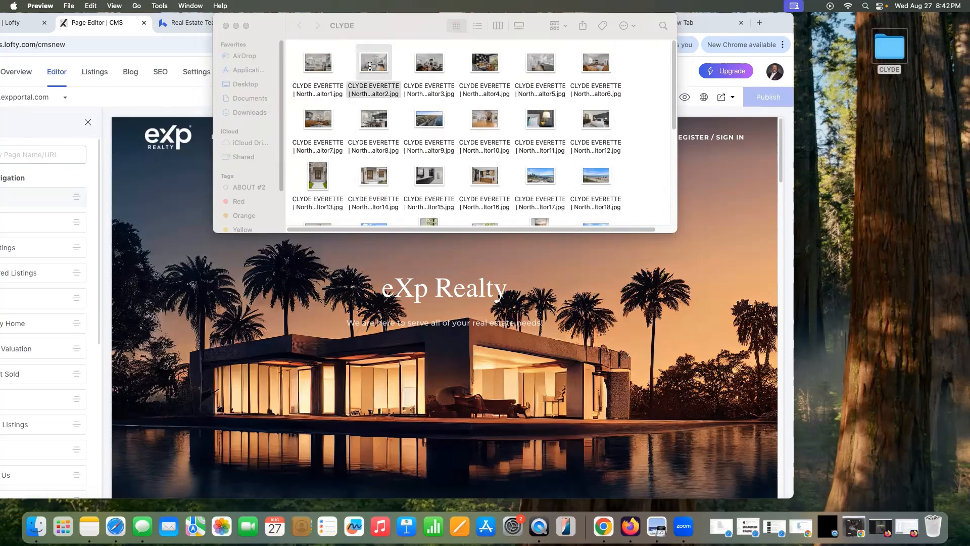
{"action": "double_click", "coordinate": [280, 32]}
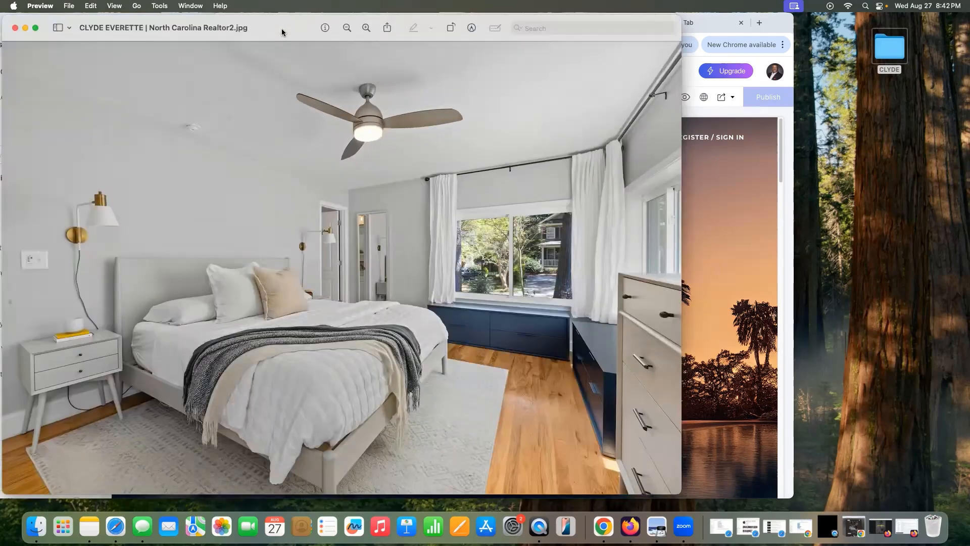
{"action": "left_click", "coordinate": [16, 29]}
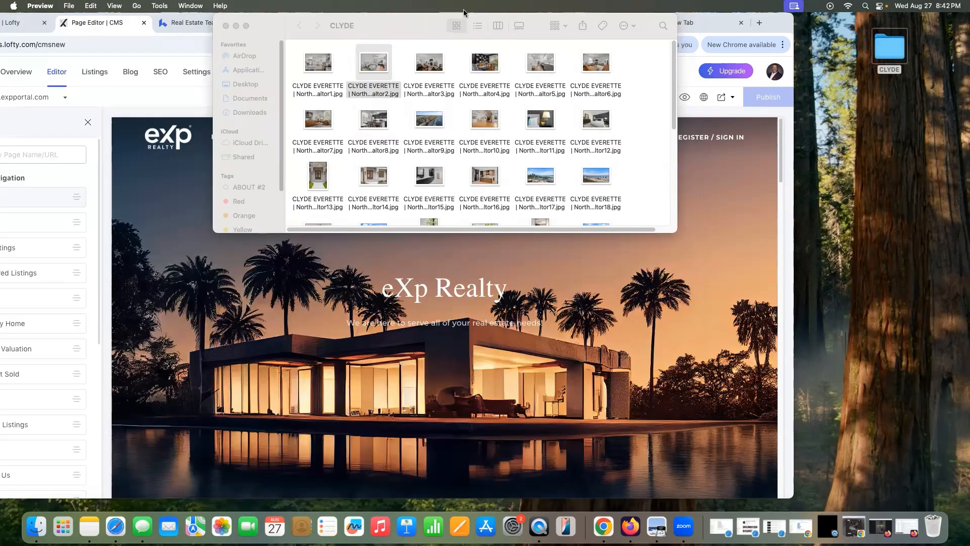
{"action": "left_click_drag", "start_coordinate": [465, 16], "coordinate": [641, 5]}
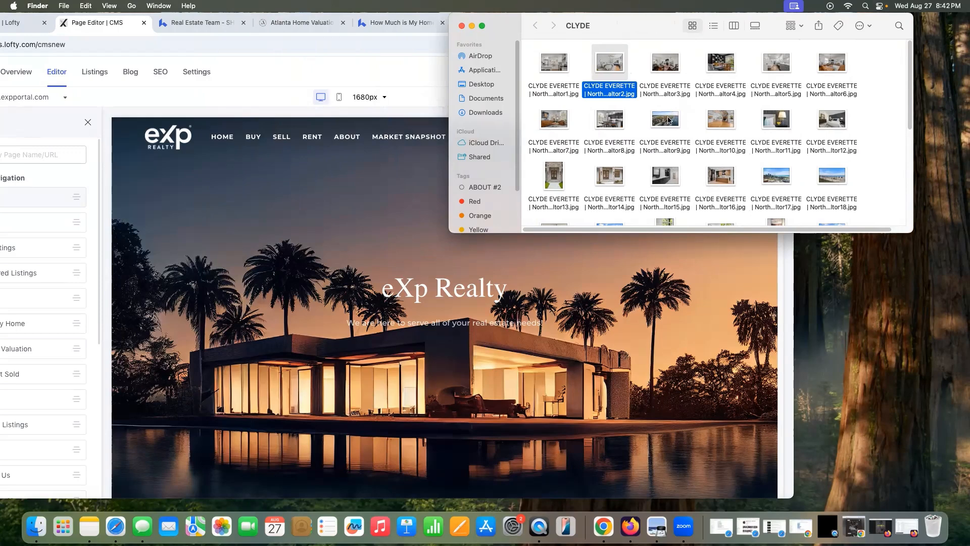
Step: Preview the Realtor14 front entrance photo enlarged, then move the folder window further right
{"action": "double_click", "coordinate": [620, 176]}
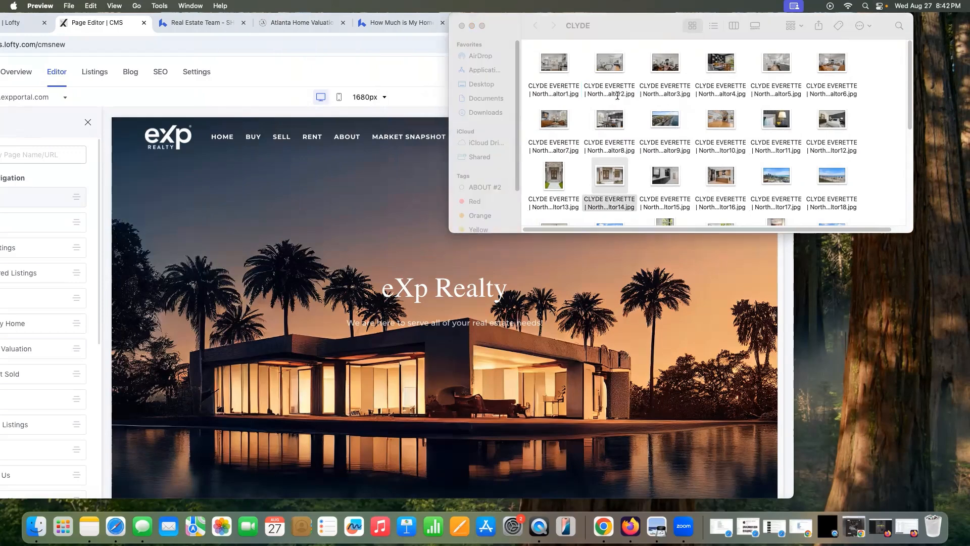
{"action": "key", "text": "super+equal"}
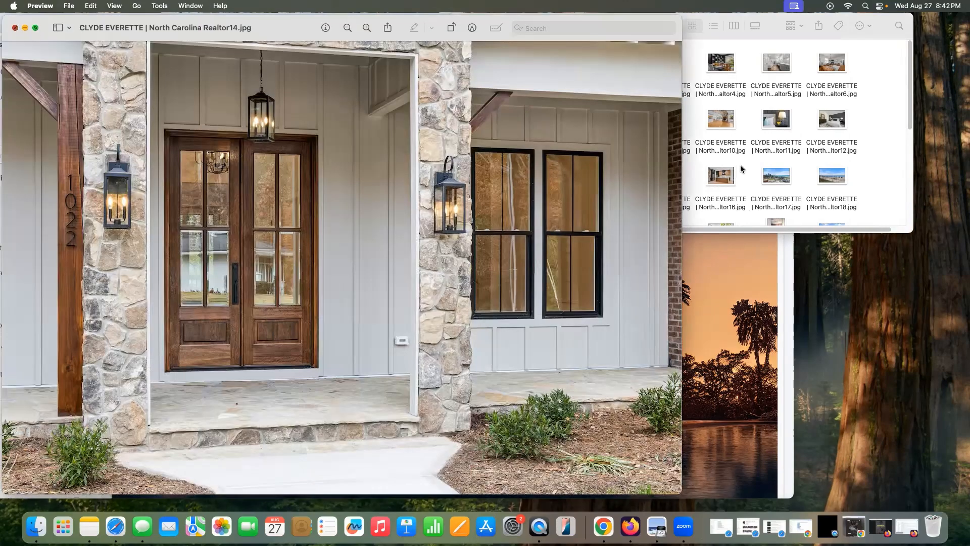
{"action": "key", "text": "super+w"}
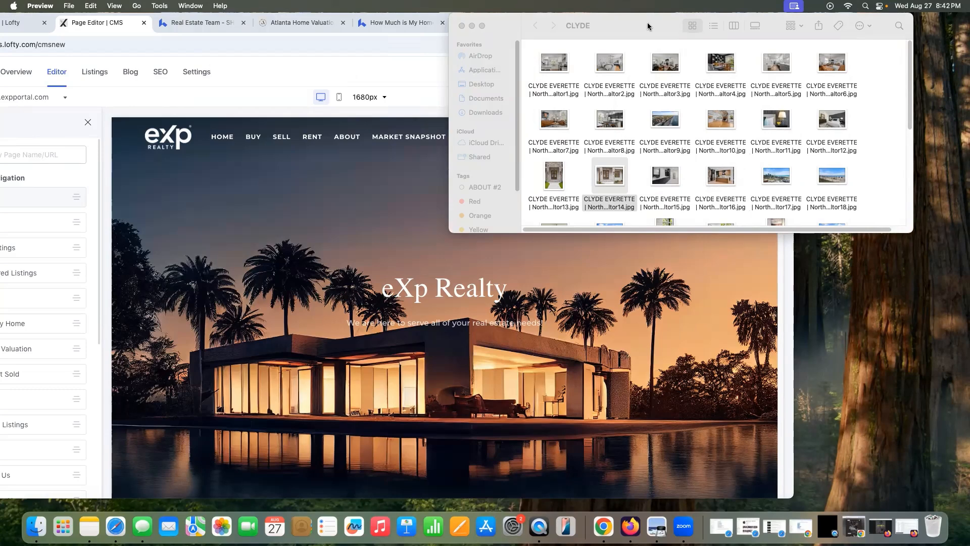
{"action": "left_click_drag", "start_coordinate": [667, 27], "coordinate": [870, 18]}
Step: Bring the browser forward and view the reference real estate site's home page
{"action": "left_click", "coordinate": [479, 71]}
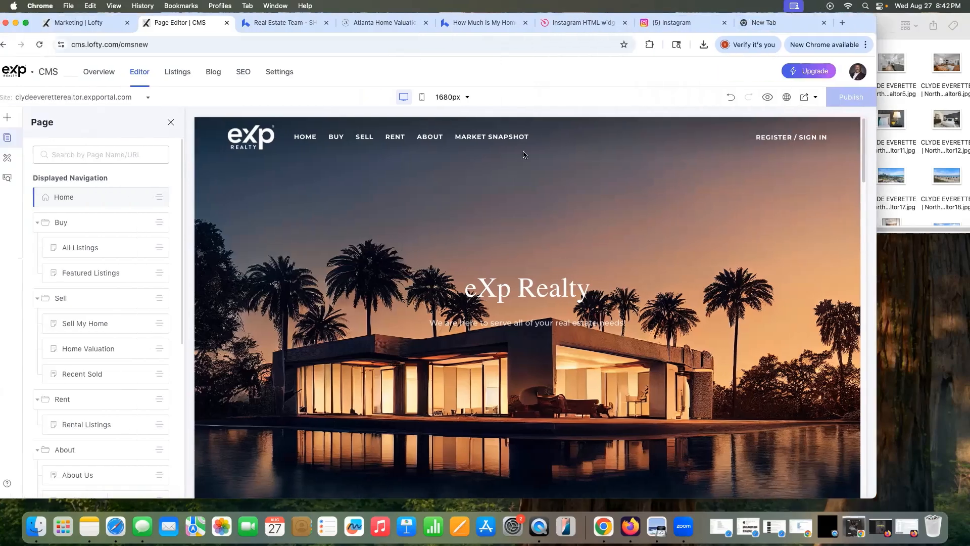
{"action": "scroll", "coordinate": [484, 293], "scroll_direction": "down", "scroll_amount": 6}
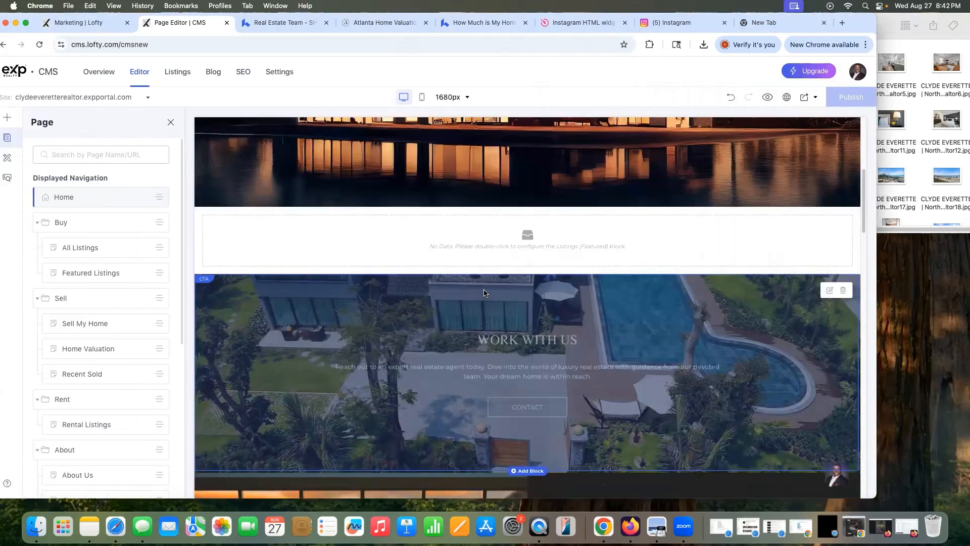
{"action": "scroll", "coordinate": [484, 293], "scroll_direction": "up", "scroll_amount": 3}
{"action": "scroll", "coordinate": [484, 293], "scroll_direction": "down", "scroll_amount": 1}
{"action": "left_click", "coordinate": [281, 23]}
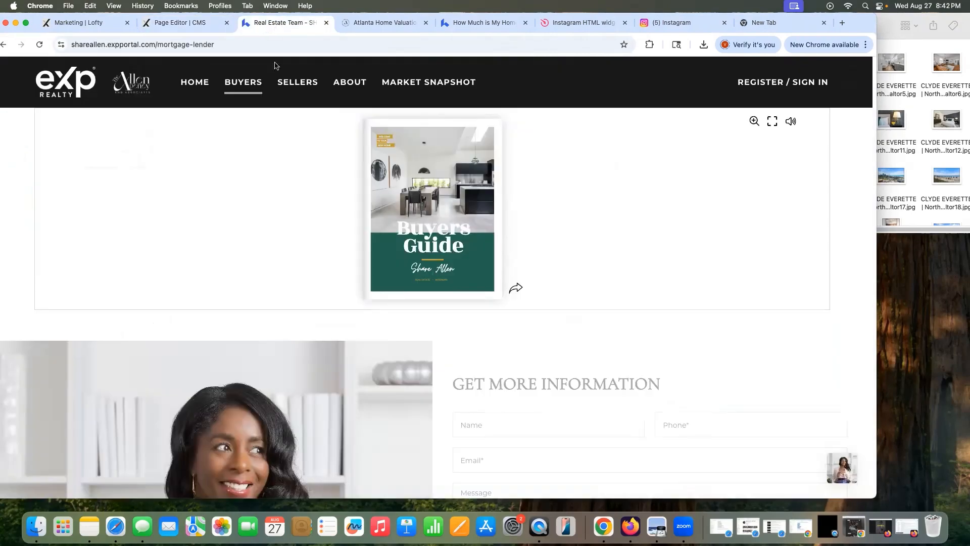
{"action": "left_click", "coordinate": [195, 82]}
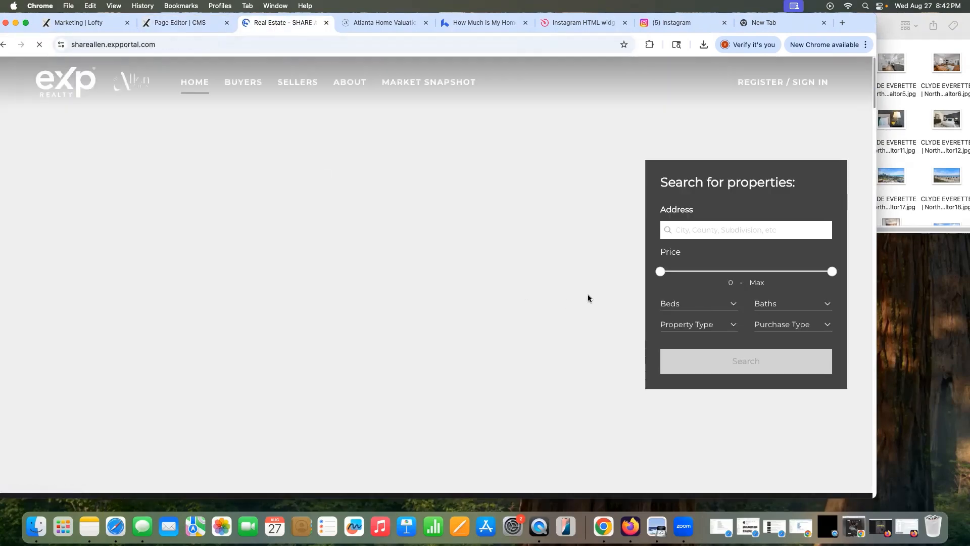
{"action": "scroll", "coordinate": [580, 294], "scroll_direction": "down", "scroll_amount": 10}
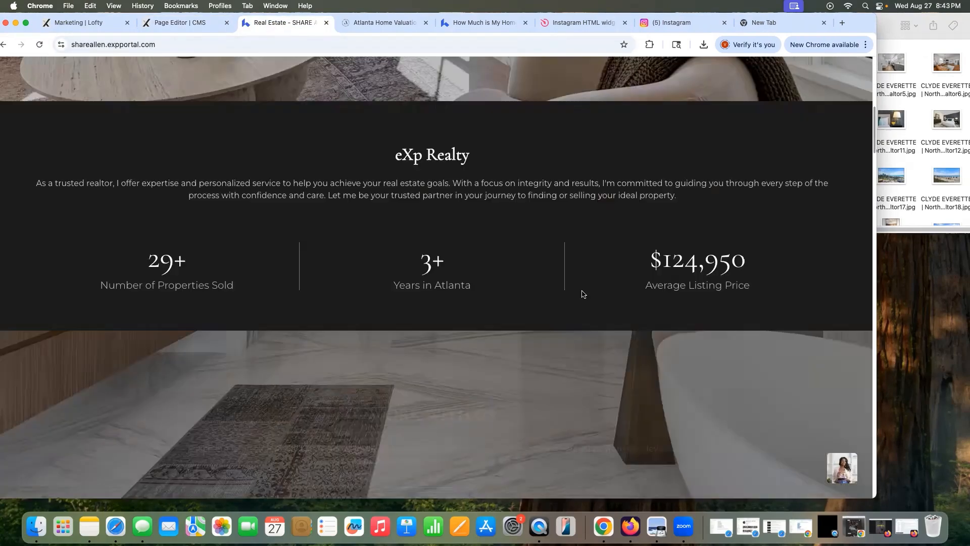
{"action": "scroll", "coordinate": [580, 294], "scroll_direction": "up", "scroll_amount": 10}
Step: Select the eXp Realty hero block on the editor's Home page
{"action": "left_click", "coordinate": [171, 22]}
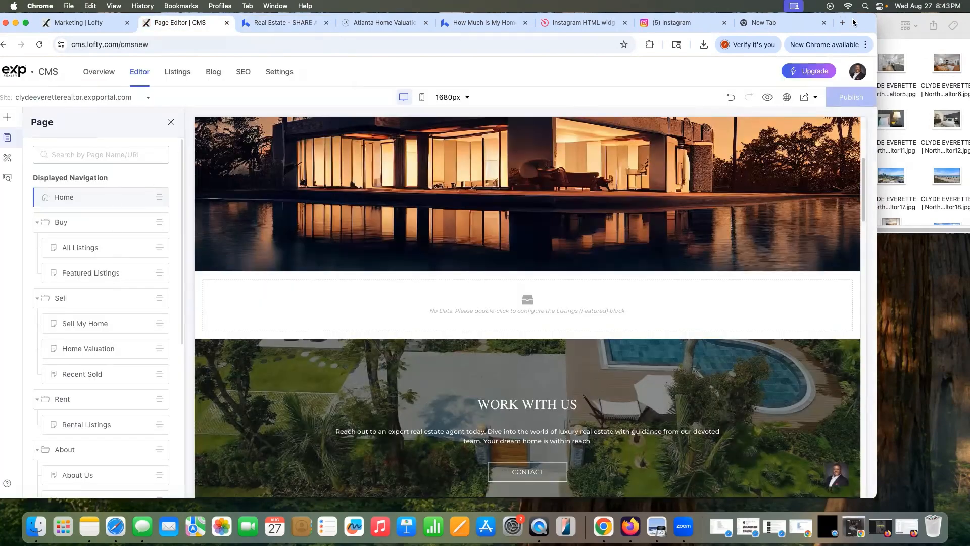
{"action": "left_click", "coordinate": [290, 206]}
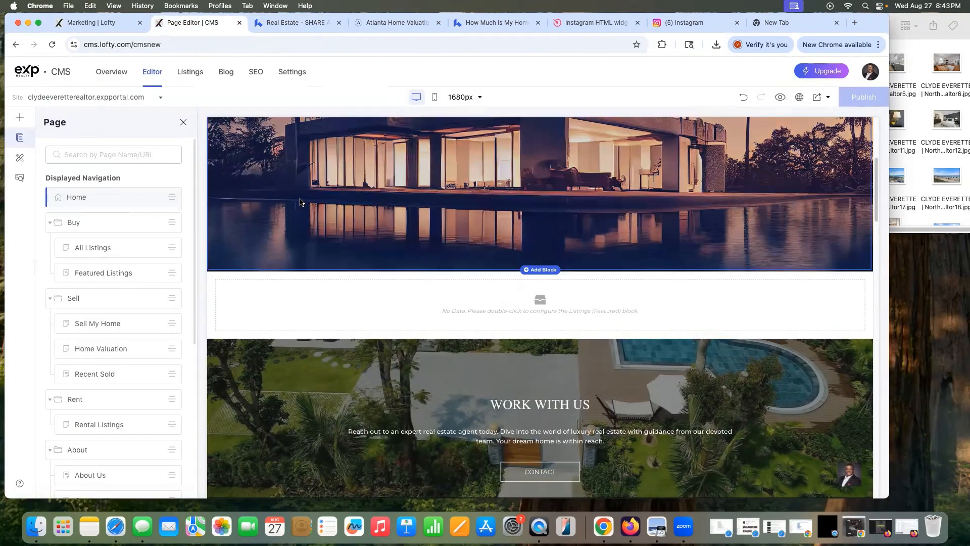
{"action": "left_click", "coordinate": [158, 198]}
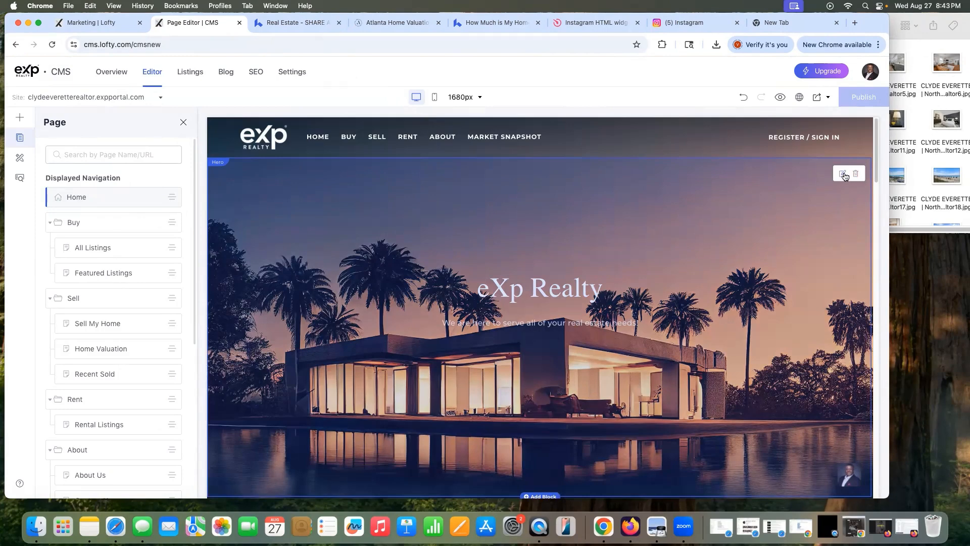
Step: Review the hero block's phone and desktop previews and its content, background and style settings
{"action": "left_click", "coordinate": [842, 174]}
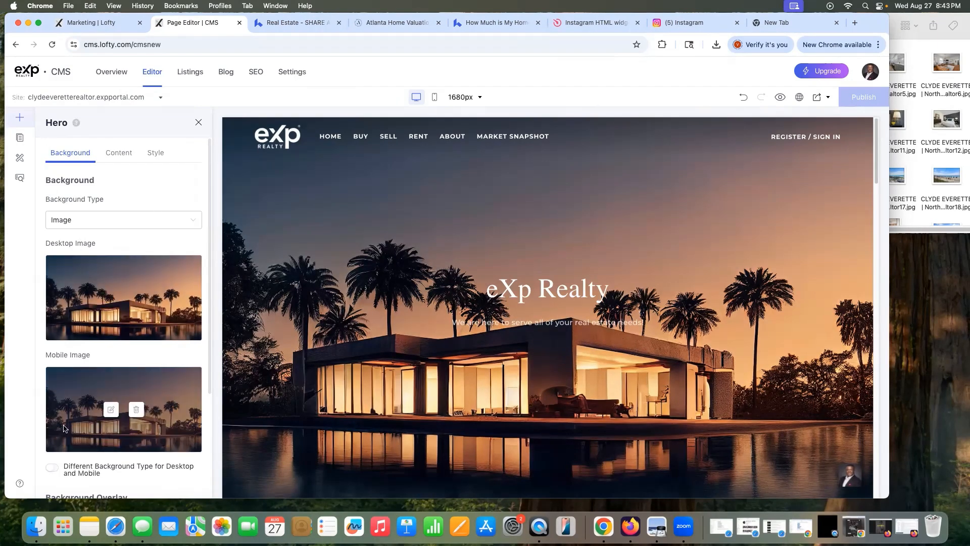
{"action": "left_click", "coordinate": [434, 98]}
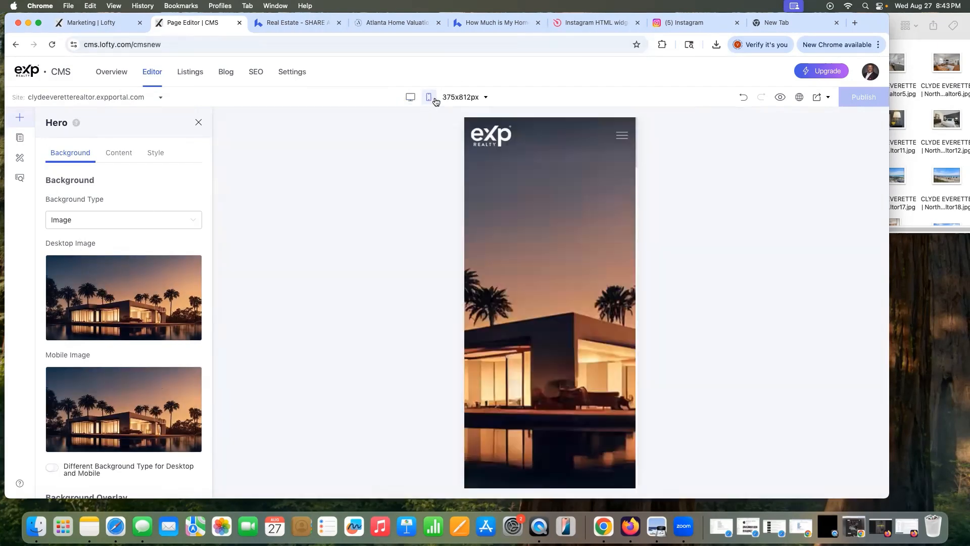
{"action": "left_click", "coordinate": [411, 98]}
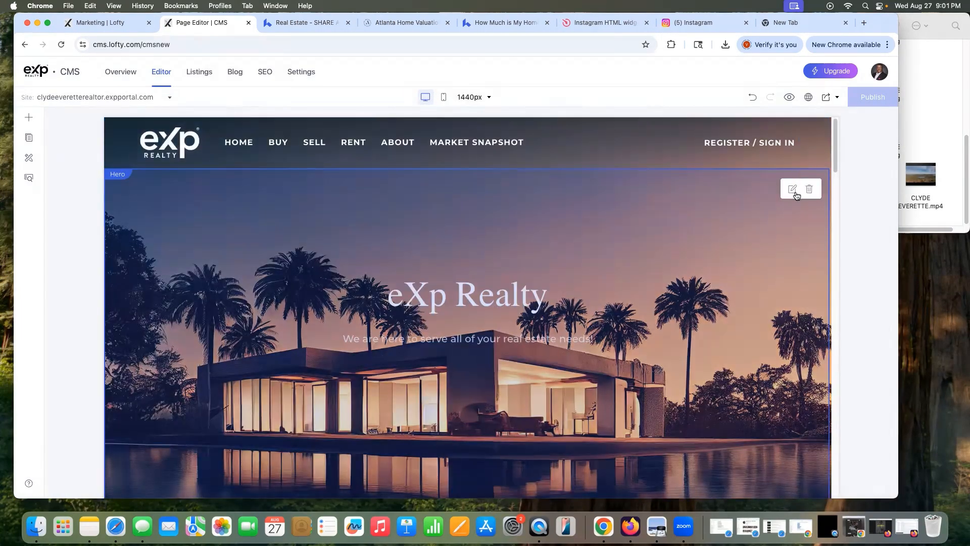
{"action": "left_click", "coordinate": [792, 189]}
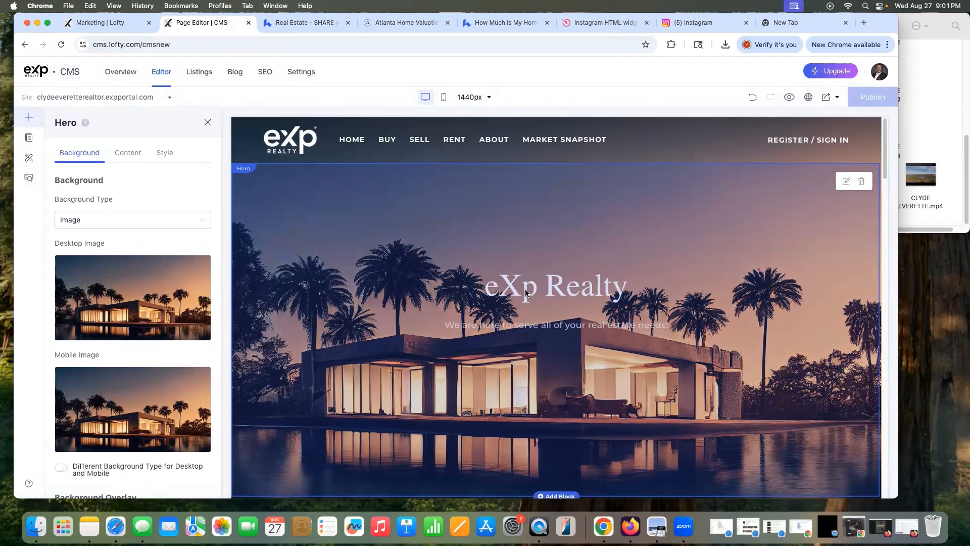
{"action": "left_click", "coordinate": [128, 152]}
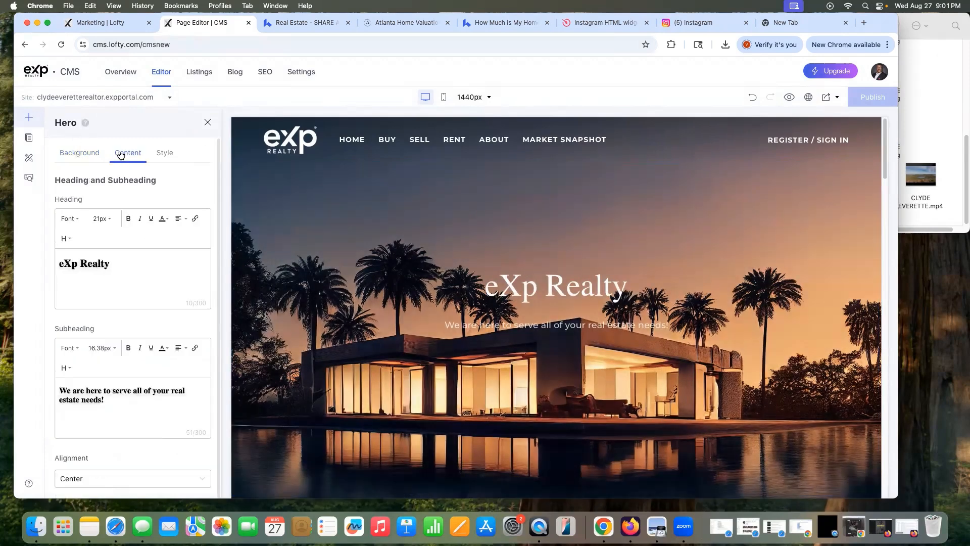
{"action": "left_click", "coordinate": [79, 154]}
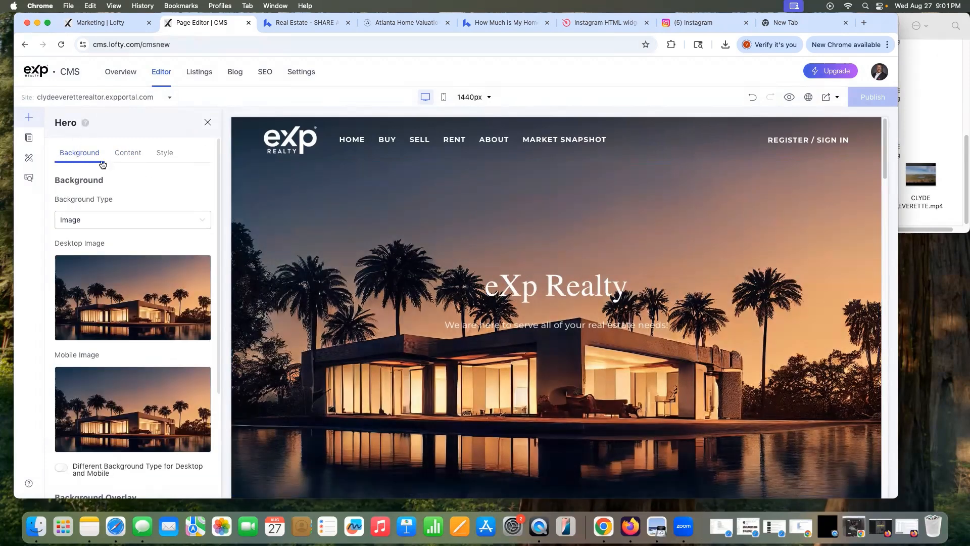
{"action": "left_click", "coordinate": [171, 153]}
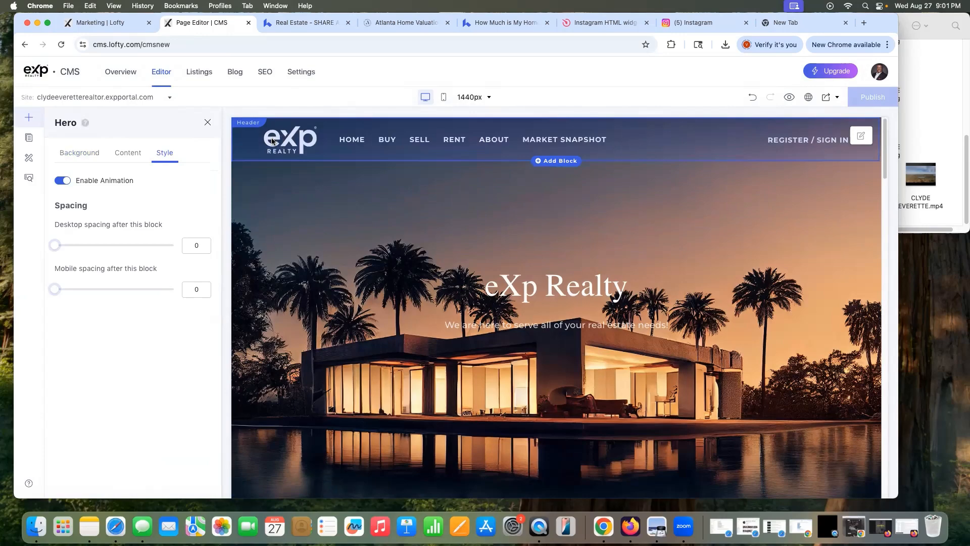
Step: Compare with the reference site's hero, then switch off the hero's Enable Animation
{"action": "left_click", "coordinate": [304, 23]}
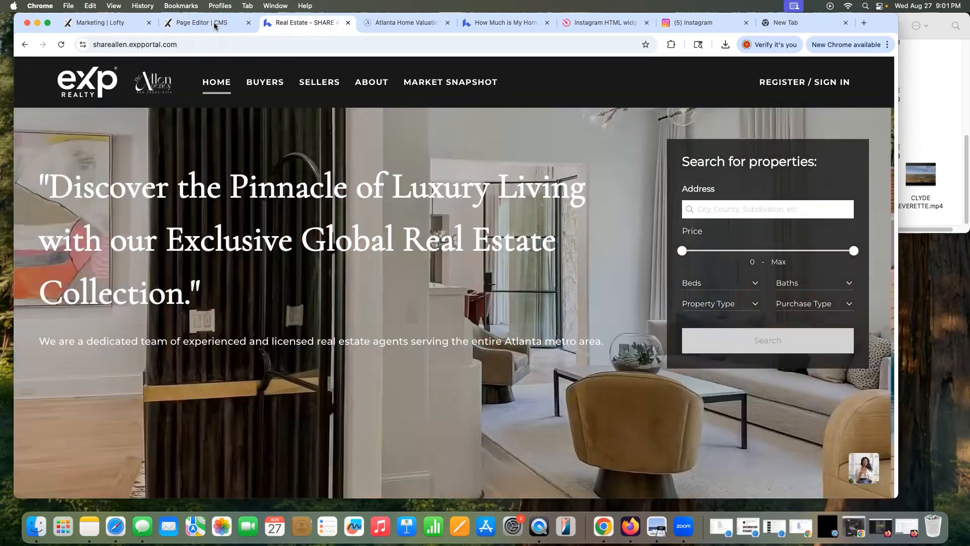
{"action": "left_click", "coordinate": [216, 25]}
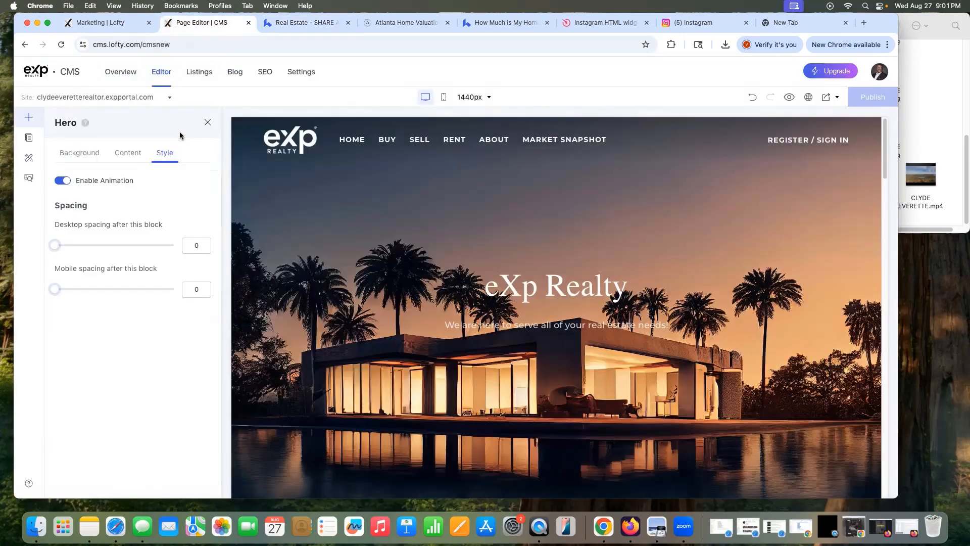
{"action": "left_click", "coordinate": [63, 181]}
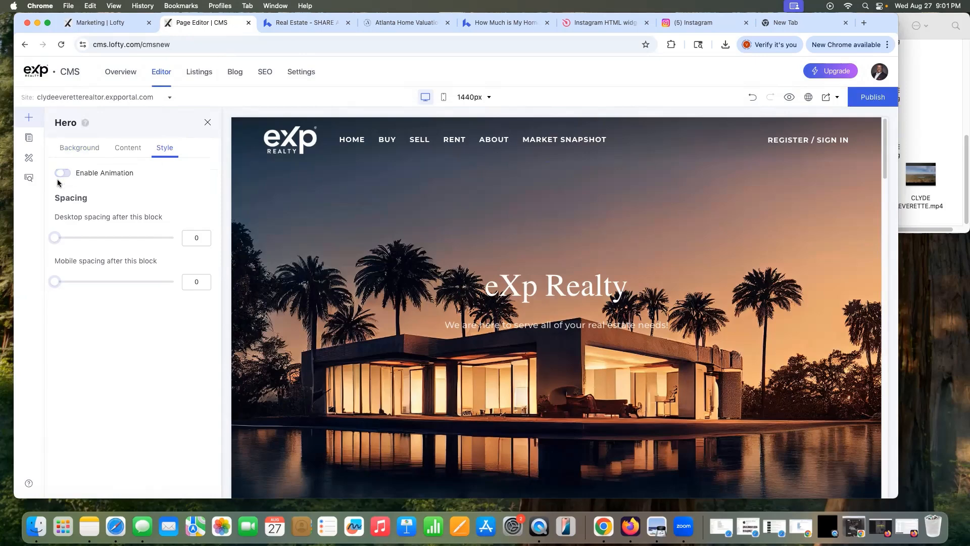
{"action": "left_click", "coordinate": [207, 122]}
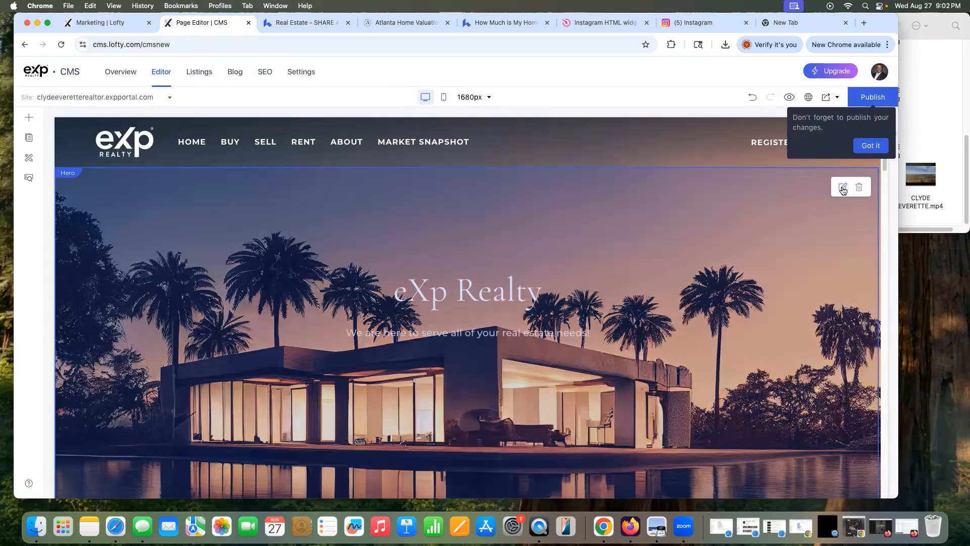
{"action": "left_click", "coordinate": [843, 188]}
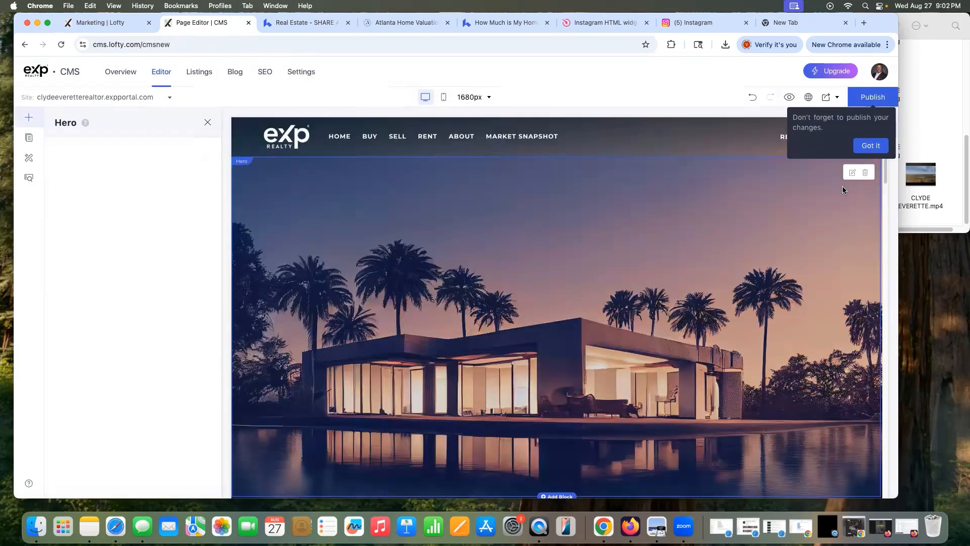
Step: Dismiss the publish reminder and set the hero's Background Type to Video, starting the upload
{"action": "left_click", "coordinate": [869, 146]}
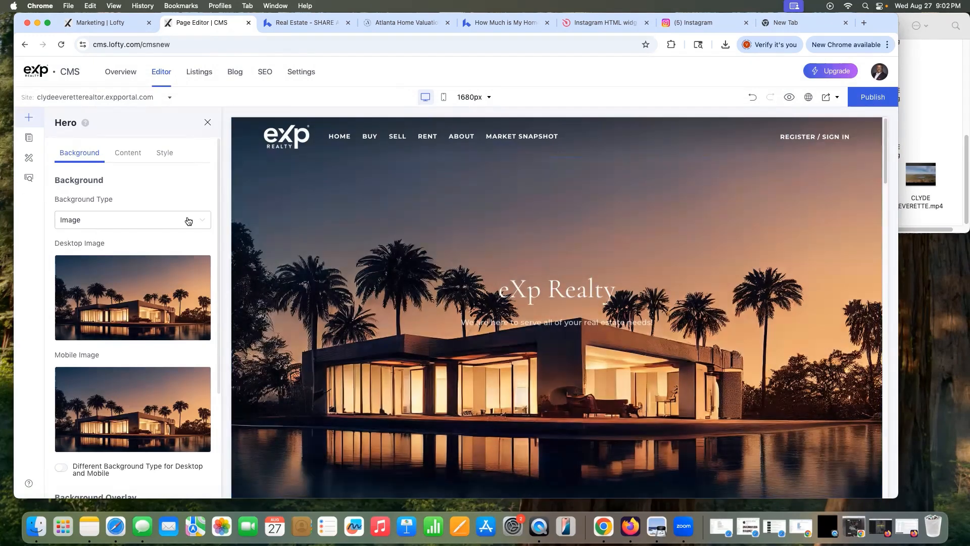
{"action": "left_click", "coordinate": [188, 221]}
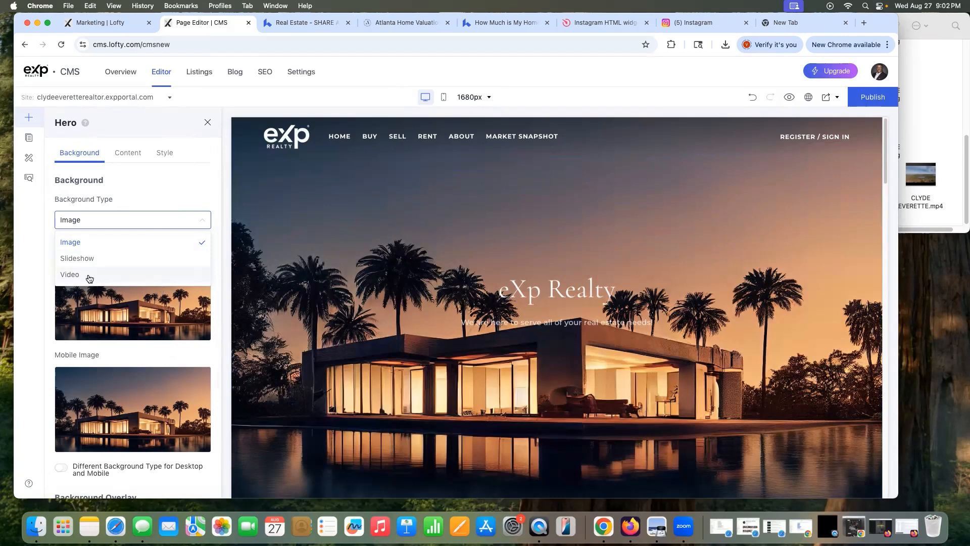
{"action": "left_click", "coordinate": [89, 275]}
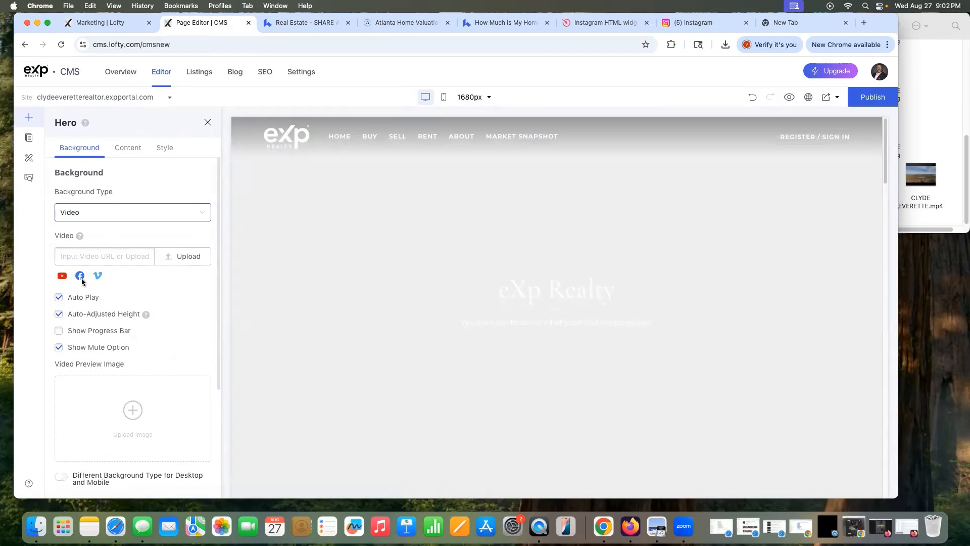
{"action": "left_click", "coordinate": [178, 257]}
Step: Upload the mp4 kitchen clip from the listing folder as the hero background video
{"action": "left_click", "coordinate": [928, 115]}
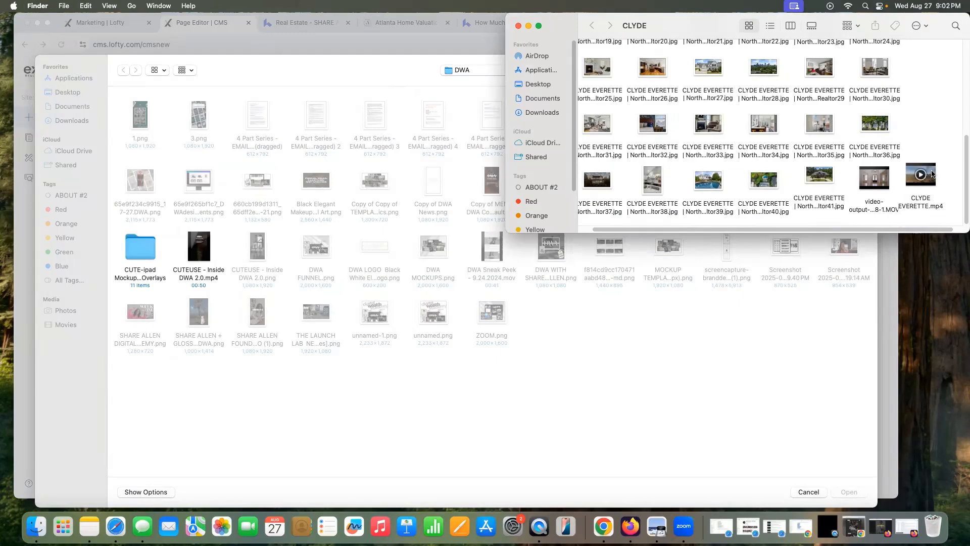
{"action": "left_click", "coordinate": [932, 177]}
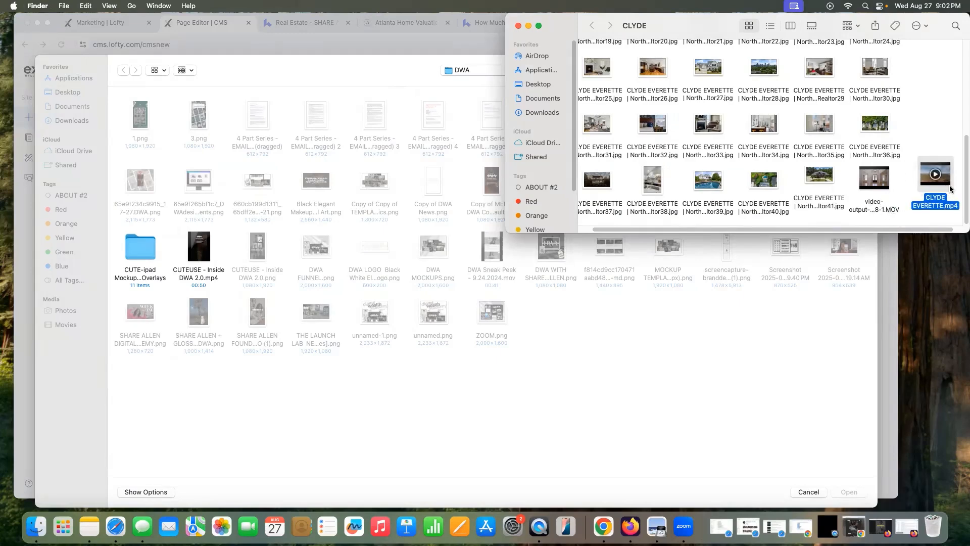
{"action": "left_click_drag", "start_coordinate": [945, 185], "coordinate": [783, 388]}
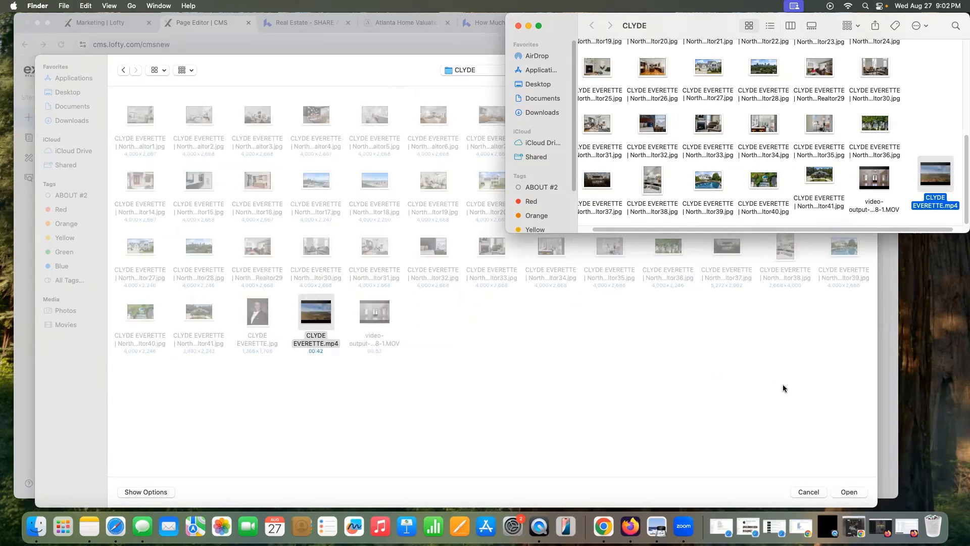
{"action": "left_click", "coordinate": [851, 494]}
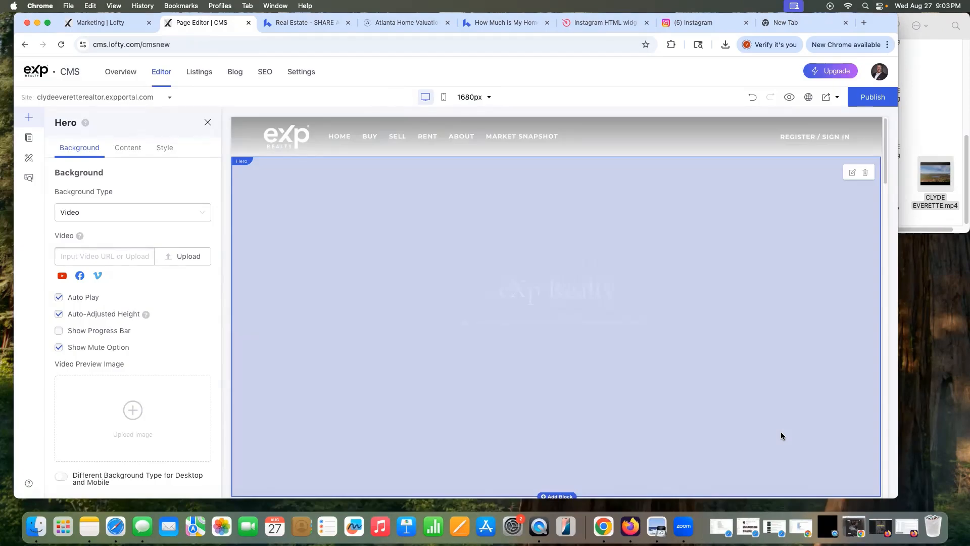
Step: Keep one background type for desktop and mobile, checking the video in desktop and phone previews
{"action": "scroll", "coordinate": [87, 292], "scroll_direction": "down", "scroll_amount": 2}
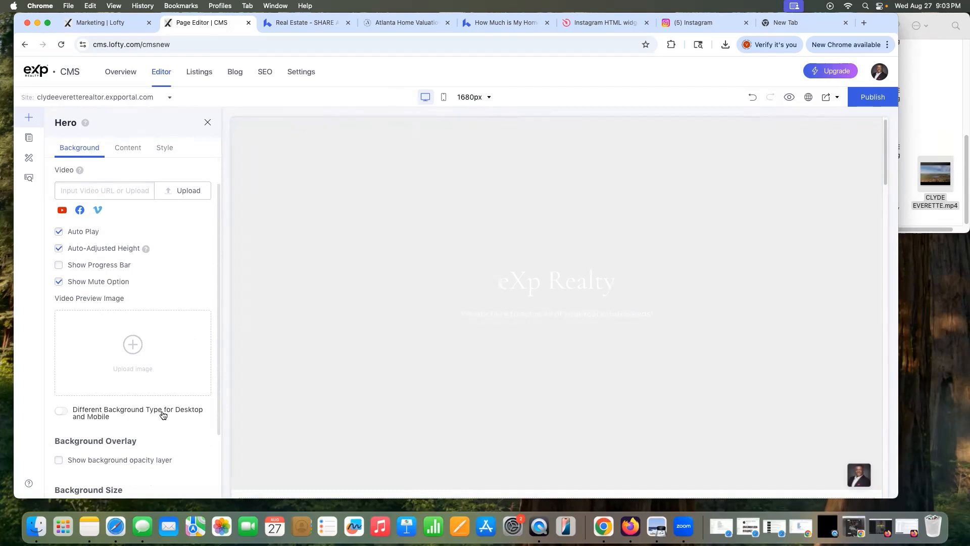
{"action": "scroll", "coordinate": [191, 405], "scroll_direction": "down", "scroll_amount": 3}
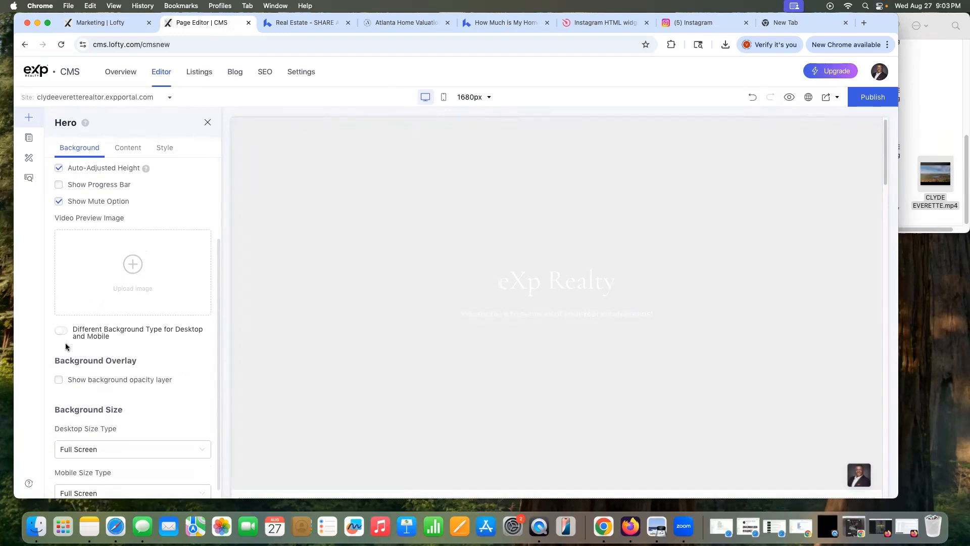
{"action": "left_click", "coordinate": [61, 330]}
{"action": "scroll", "coordinate": [182, 365], "scroll_direction": "down", "scroll_amount": 4}
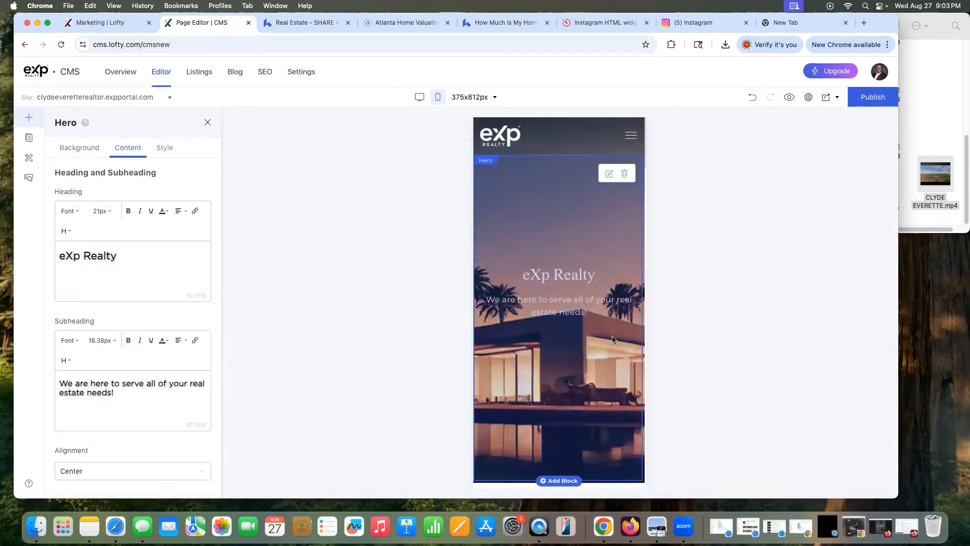
{"action": "left_click", "coordinate": [419, 96]}
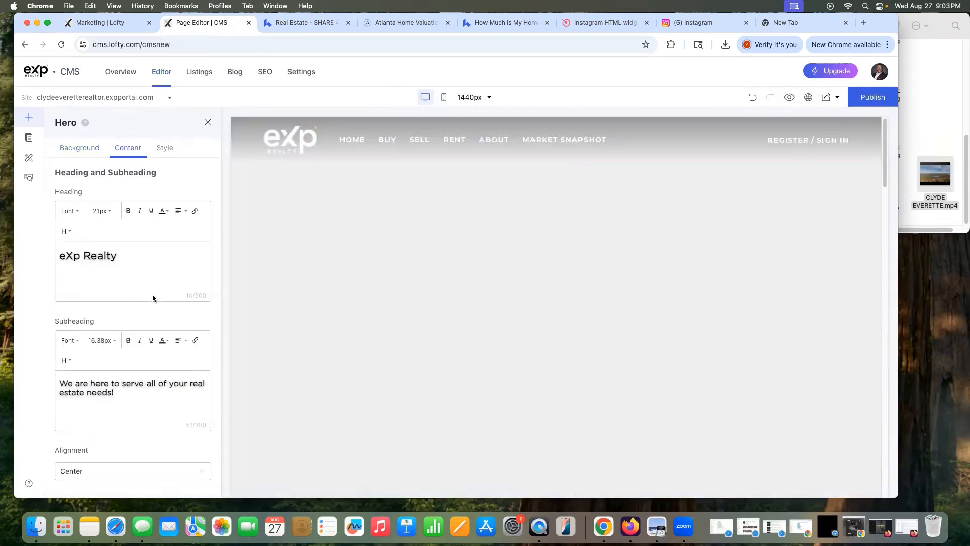
{"action": "left_click", "coordinate": [81, 148]}
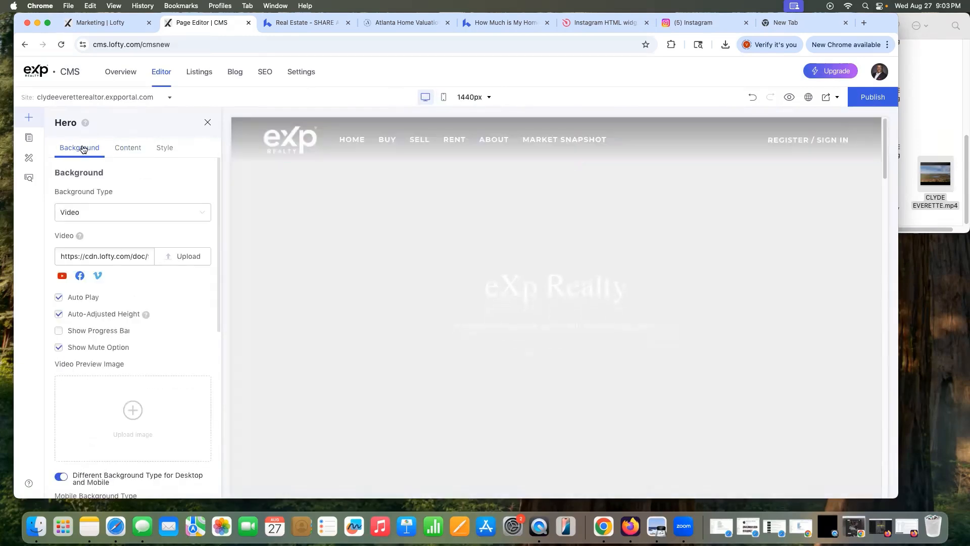
{"action": "left_click", "coordinate": [60, 476]}
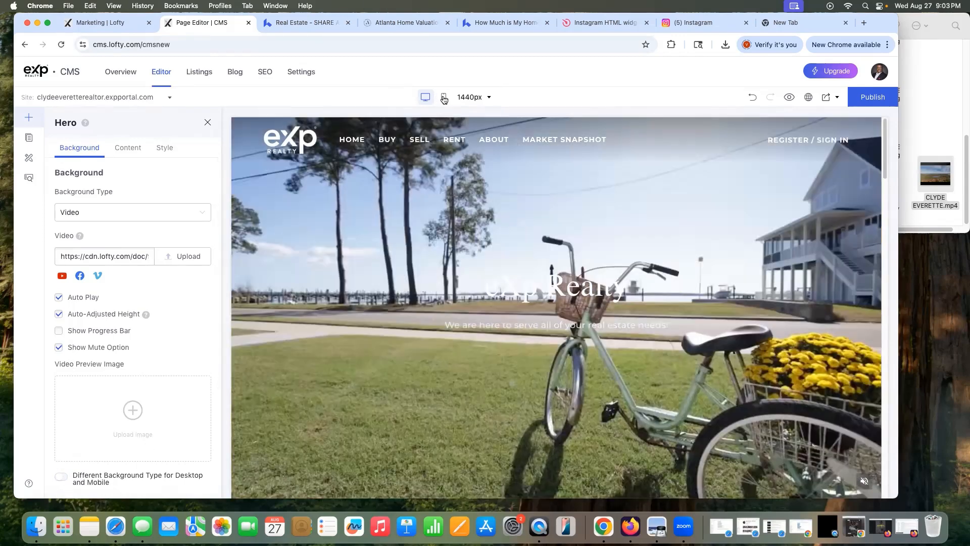
{"action": "left_click", "coordinate": [443, 97]}
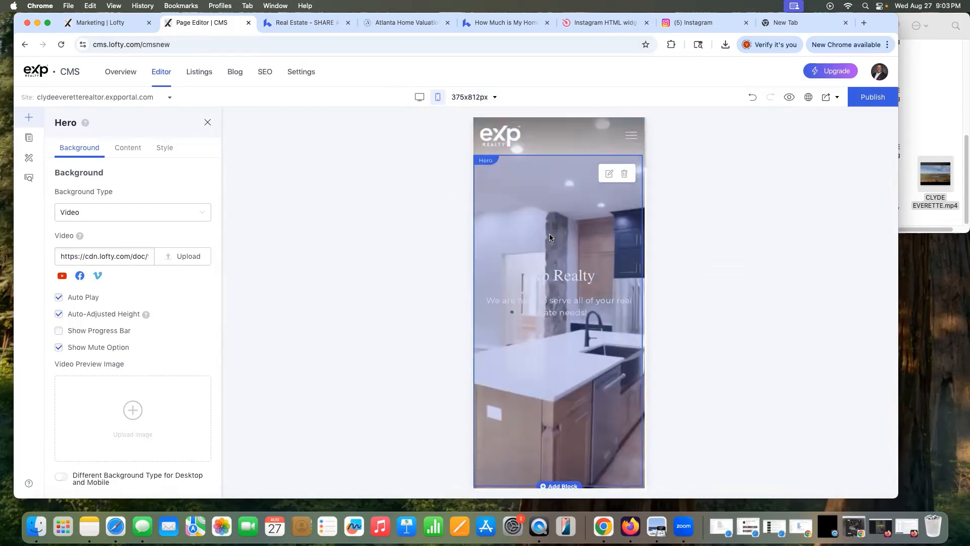
Step: Turn on a separate mobile background, keep it as Image, and bring up Add Image
{"action": "scroll", "coordinate": [619, 343], "scroll_direction": "down", "scroll_amount": 3}
{"action": "scroll", "coordinate": [618, 343], "scroll_direction": "up", "scroll_amount": 3}
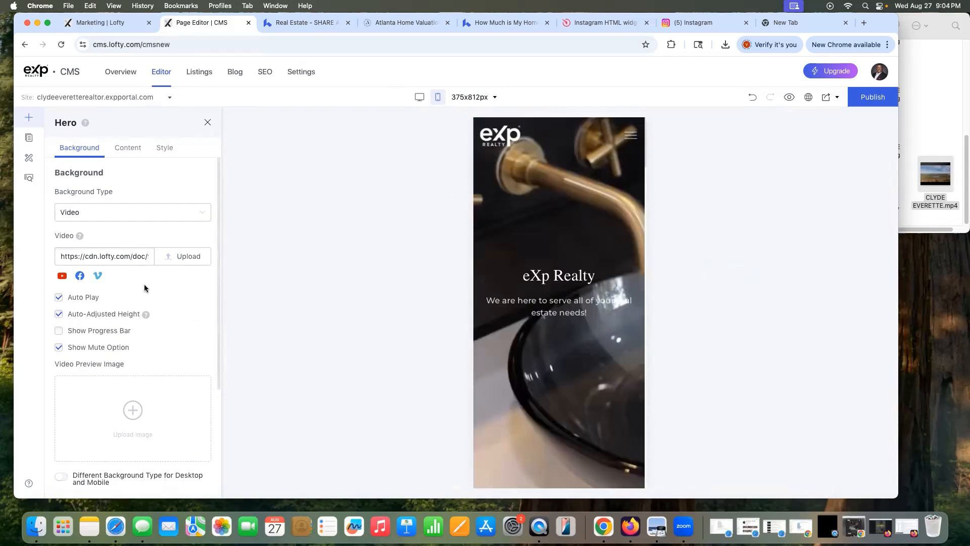
{"action": "scroll", "coordinate": [144, 287], "scroll_direction": "down", "scroll_amount": 3}
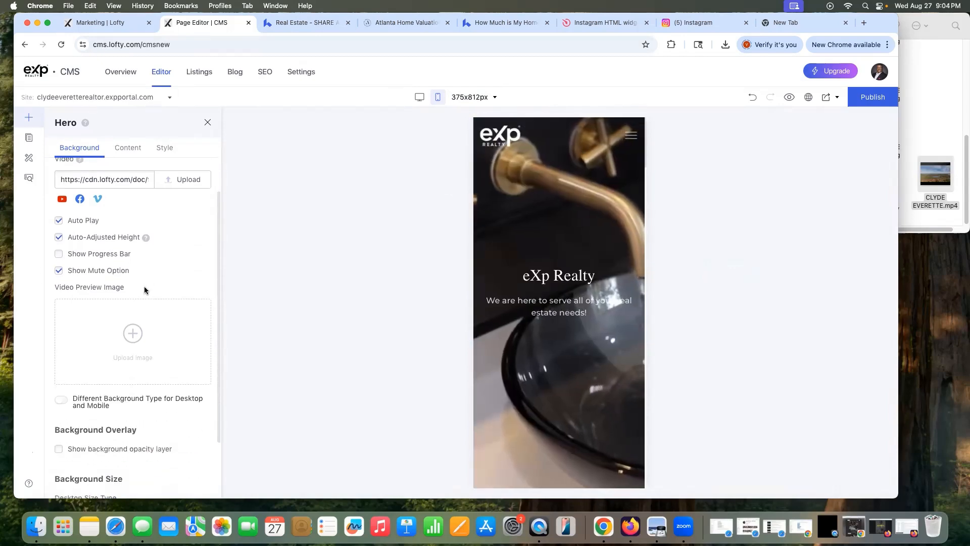
{"action": "left_click", "coordinate": [69, 403]}
{"action": "scroll", "coordinate": [147, 346], "scroll_direction": "down", "scroll_amount": 5}
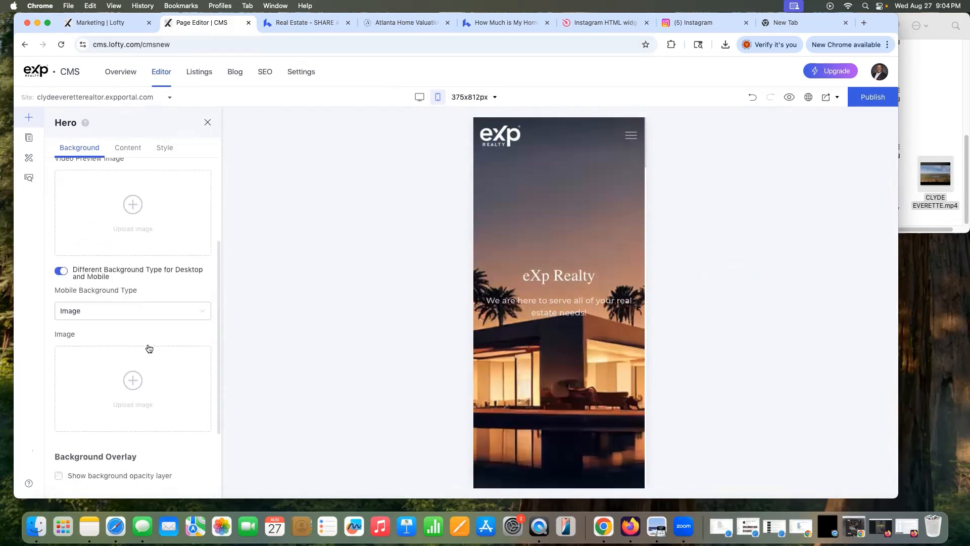
{"action": "scroll", "coordinate": [156, 340], "scroll_direction": "up", "scroll_amount": 1}
{"action": "scroll", "coordinate": [156, 335], "scroll_direction": "down", "scroll_amount": 5}
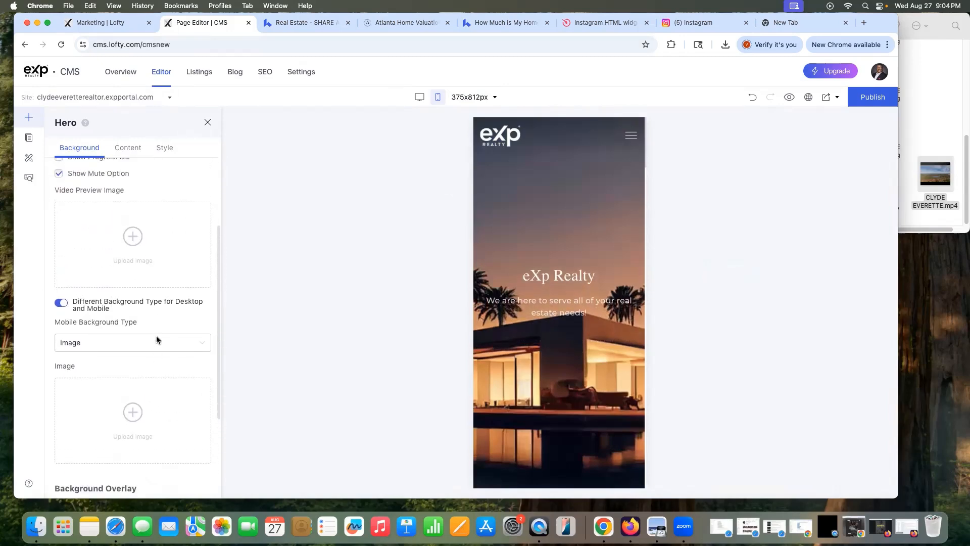
{"action": "left_click", "coordinate": [138, 273]}
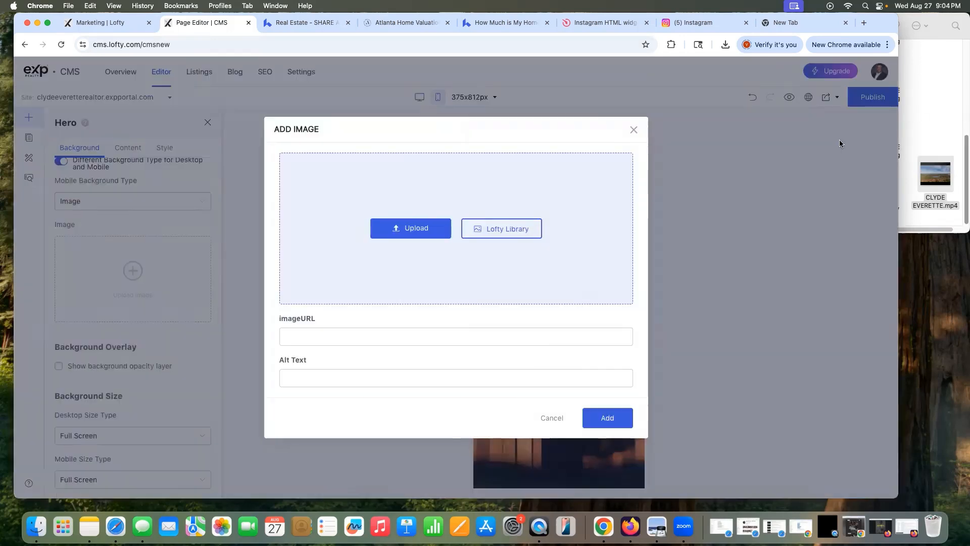
Step: Upload the bedroom lamp jpg from the listing photos folder
{"action": "left_click", "coordinate": [542, 202]}
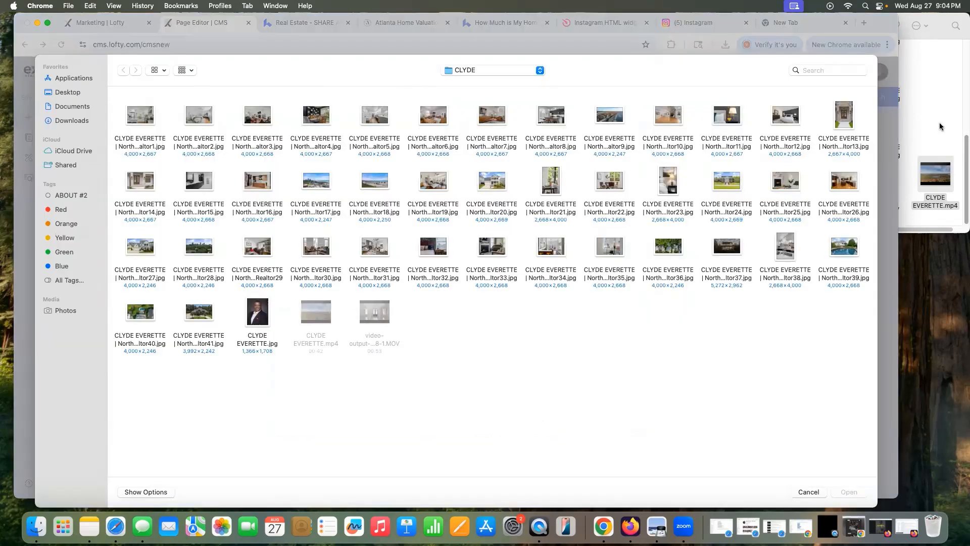
{"action": "left_click", "coordinate": [934, 122]}
{"action": "scroll", "coordinate": [934, 121], "scroll_direction": "up", "scroll_amount": 3}
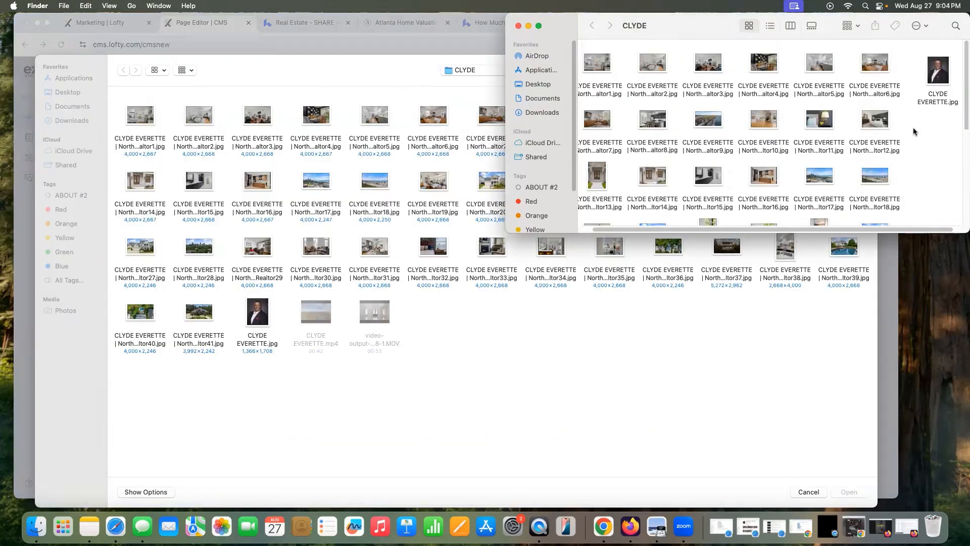
{"action": "left_click_drag", "start_coordinate": [717, 27], "coordinate": [676, 28]}
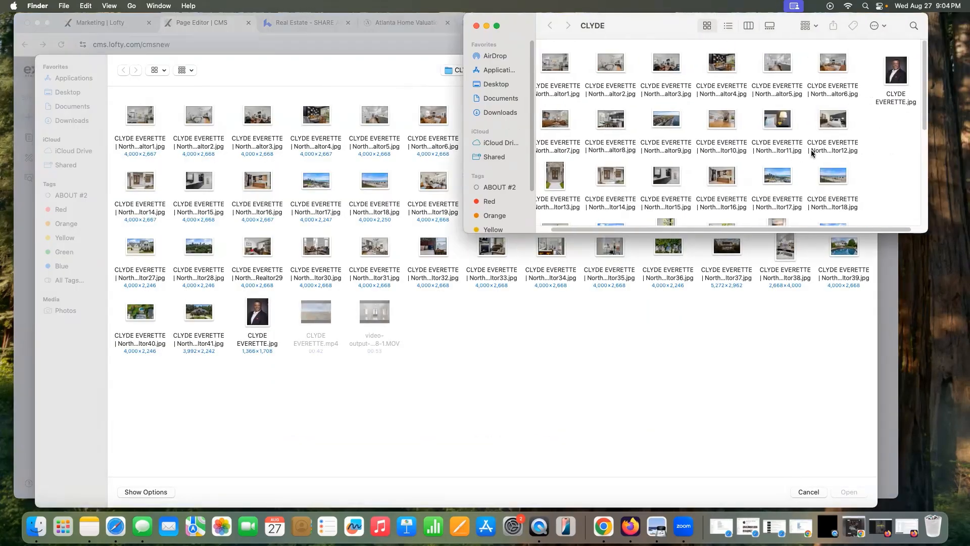
{"action": "scroll", "coordinate": [808, 154], "scroll_direction": "down", "scroll_amount": 2}
{"action": "left_click_drag", "start_coordinate": [778, 191], "coordinate": [395, 291]}
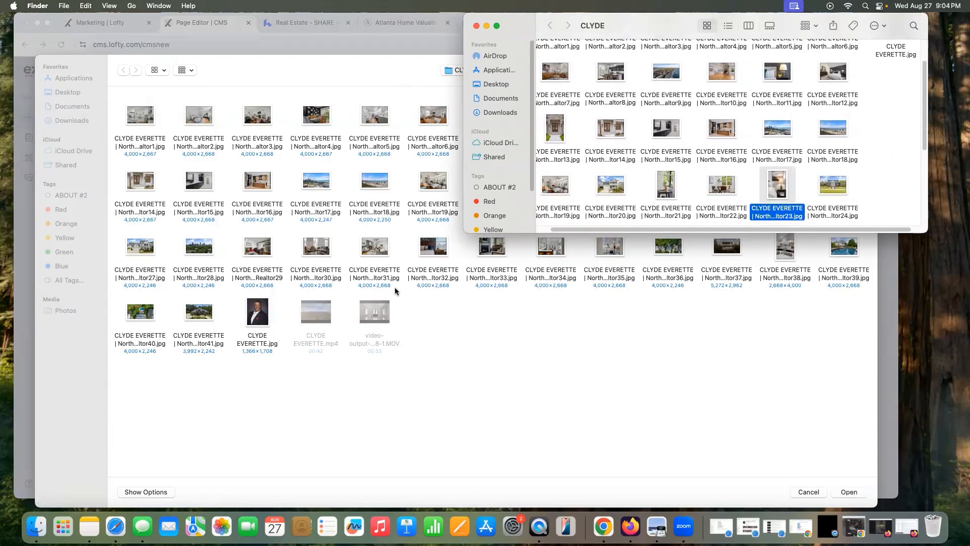
{"action": "left_click", "coordinate": [848, 491]}
Step: Accept the crop and apply the bedroom photo as the mobile hero background
{"action": "left_click", "coordinate": [567, 382]}
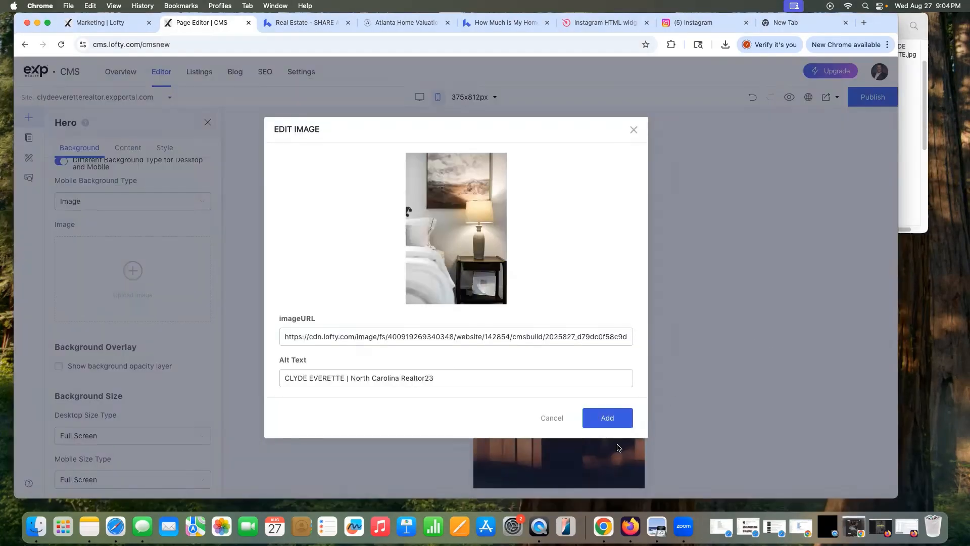
{"action": "left_click", "coordinate": [608, 418]}
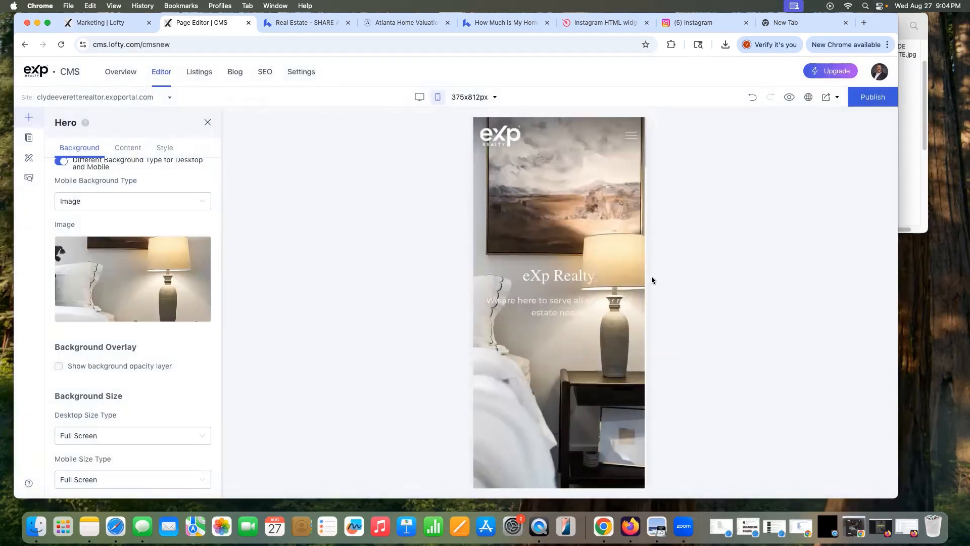
{"action": "scroll", "coordinate": [640, 283], "scroll_direction": "down", "scroll_amount": 5}
{"action": "scroll", "coordinate": [641, 283], "scroll_direction": "up", "scroll_amount": 5}
{"action": "left_click", "coordinate": [122, 148]}
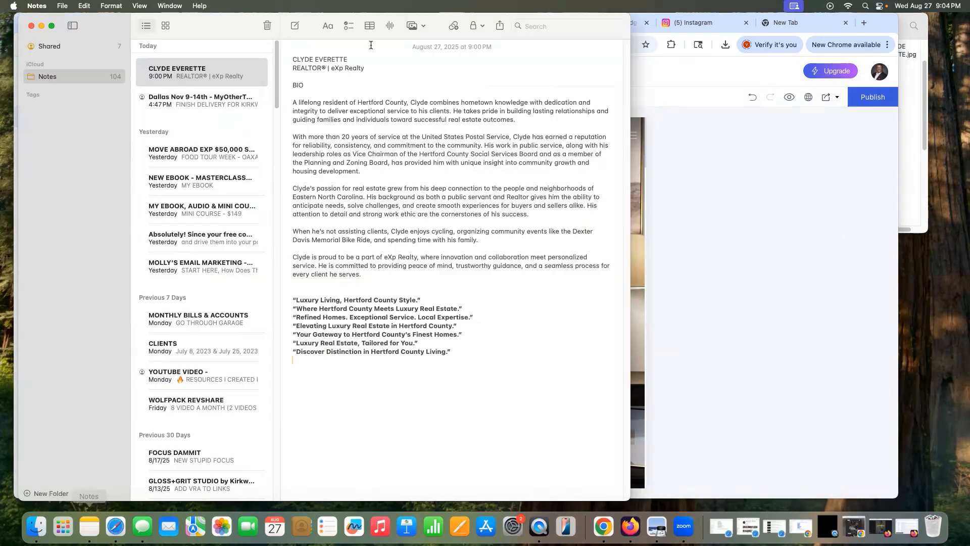
Step: Replace the heading 'eXp Realty' with 'Elevating Luxury Real Estate in Hertford County' copied from Notes
{"action": "left_click_drag", "start_coordinate": [434, 25], "coordinate": [197, 26]}
{"action": "left_click_drag", "start_coordinate": [58, 325], "coordinate": [215, 326]}
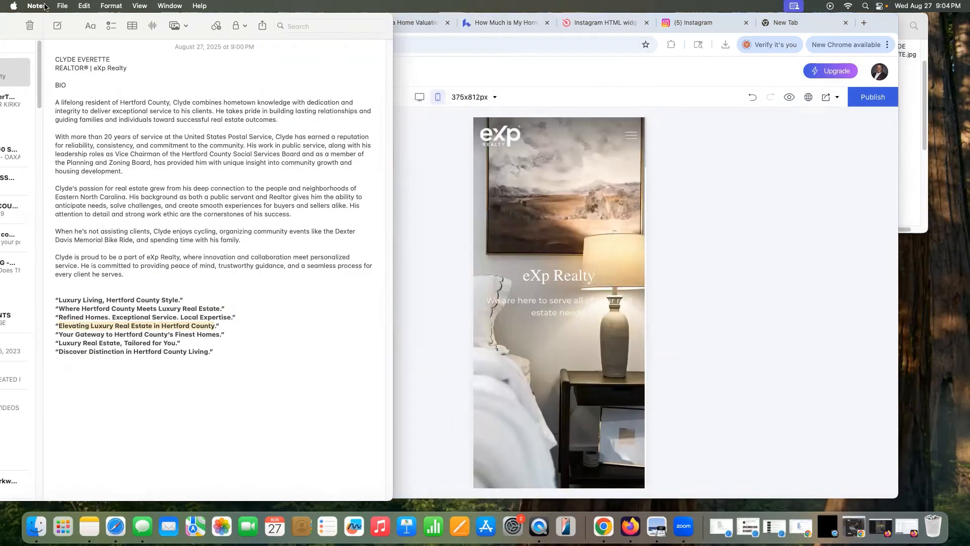
{"action": "left_click", "coordinate": [82, 7]}
{"action": "left_click", "coordinate": [93, 66]}
{"action": "left_click", "coordinate": [430, 124]}
{"action": "triple_click", "coordinate": [129, 255]}
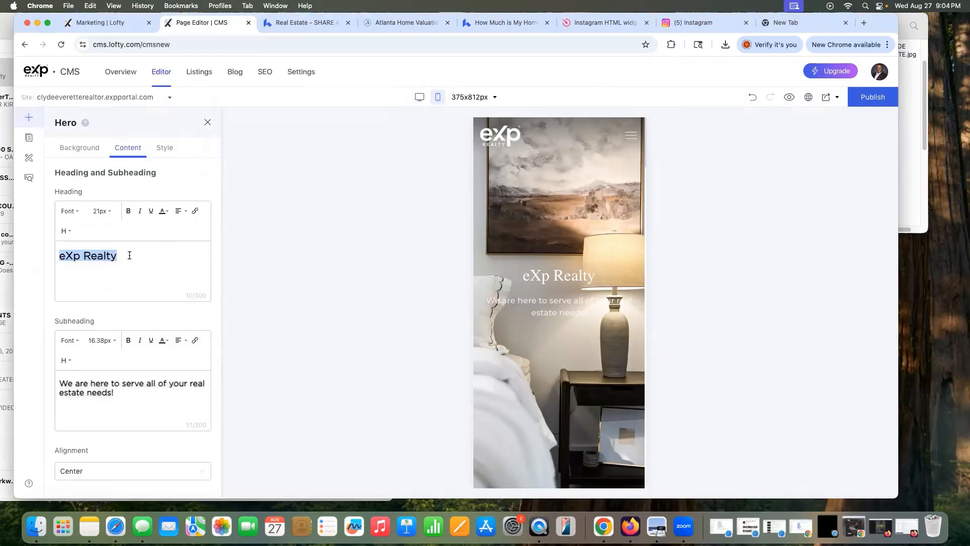
{"action": "key", "text": "super+v"}
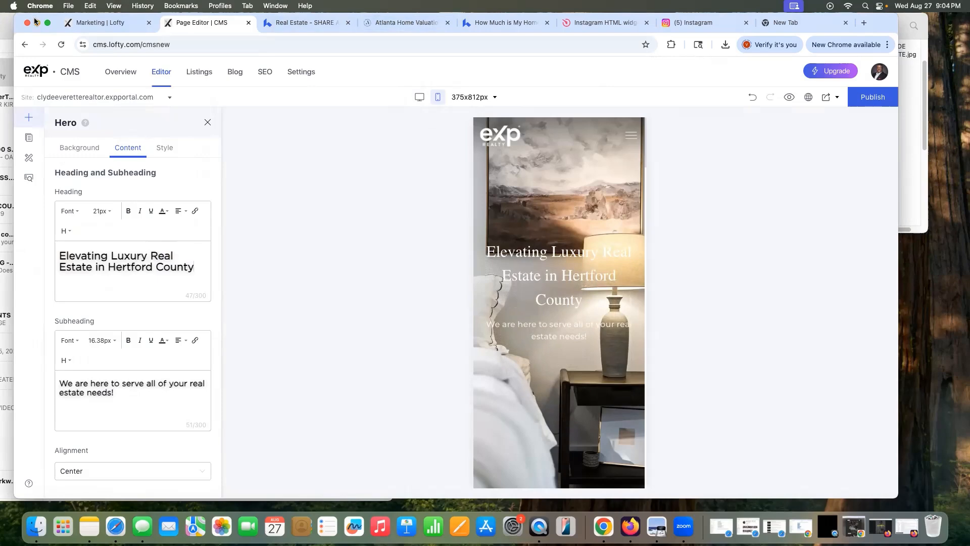
Step: Paste 'Refined Homes. Exceptional Service. Local Expertise.' from Notes as the subheading, then preview the page
{"action": "left_click_drag", "start_coordinate": [35, 20], "coordinate": [93, 20]}
{"action": "left_click", "coordinate": [138, 148]}
{"action": "left_click", "coordinate": [484, 96]}
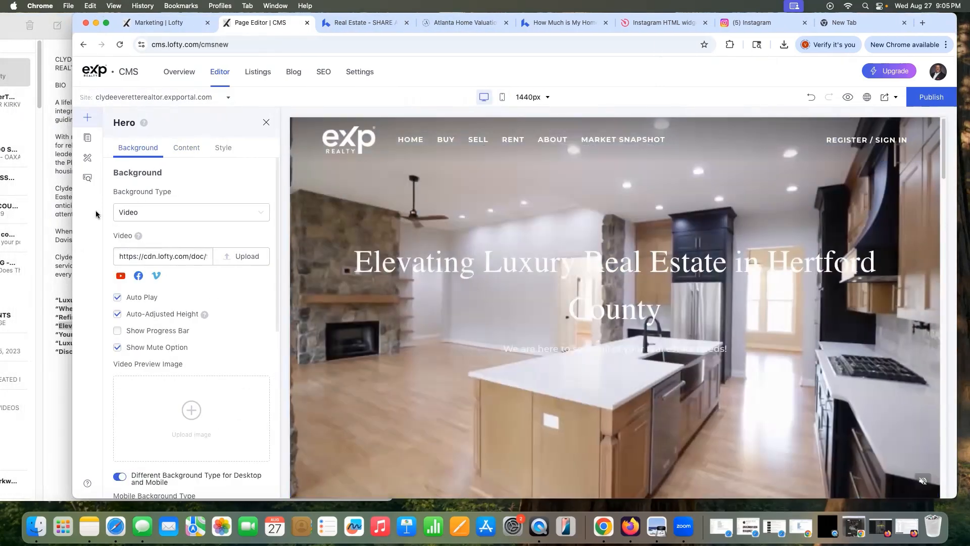
{"action": "left_click", "coordinate": [187, 148]}
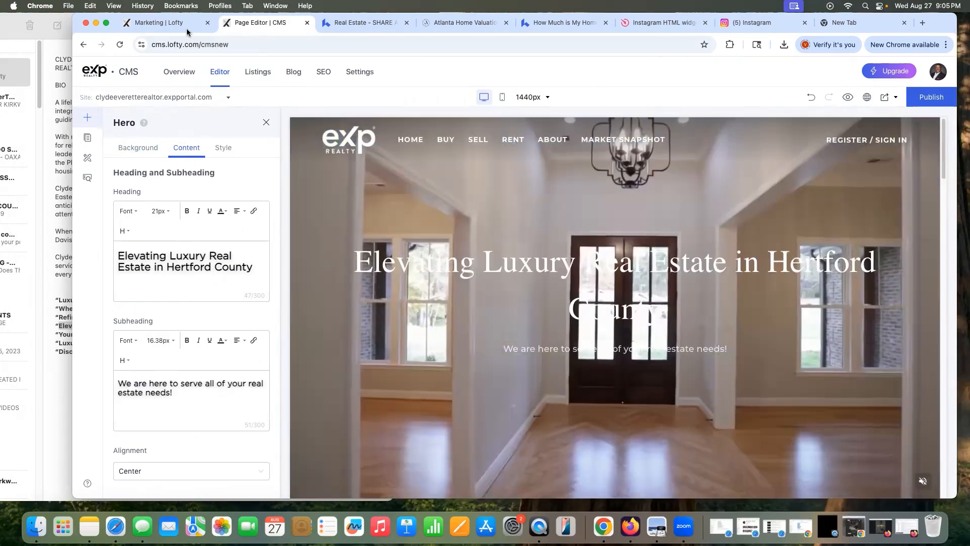
{"action": "left_click", "coordinate": [68, 135]}
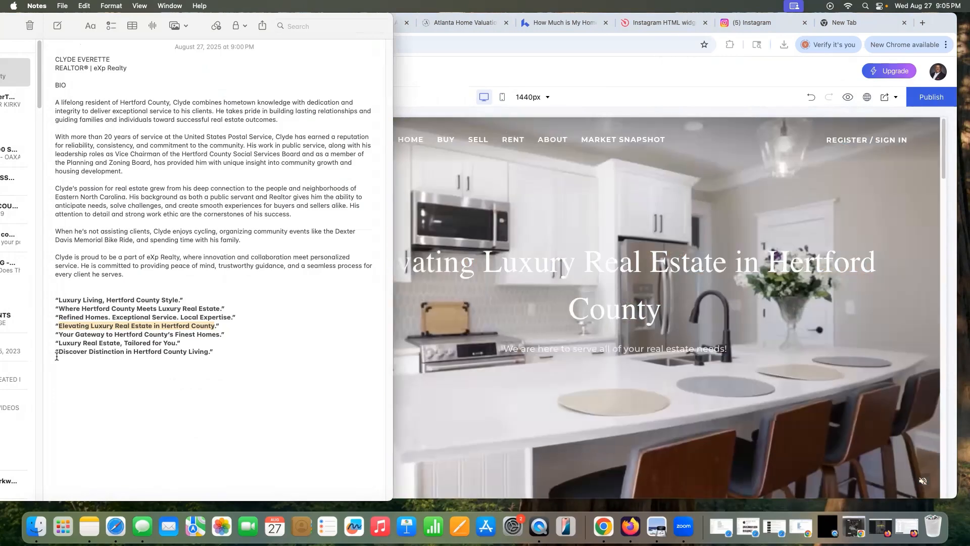
{"action": "double_click", "coordinate": [71, 317]}
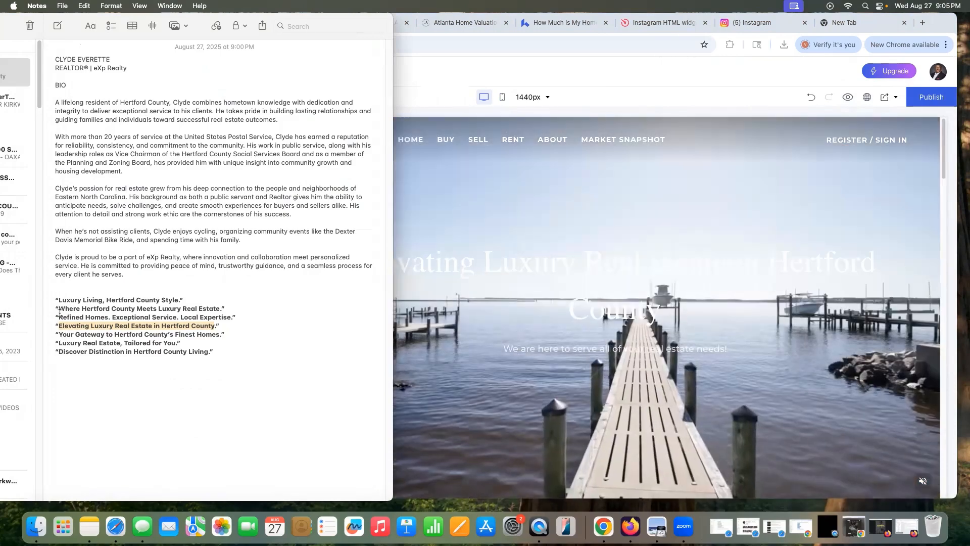
{"action": "key", "text": "super+Tab"}
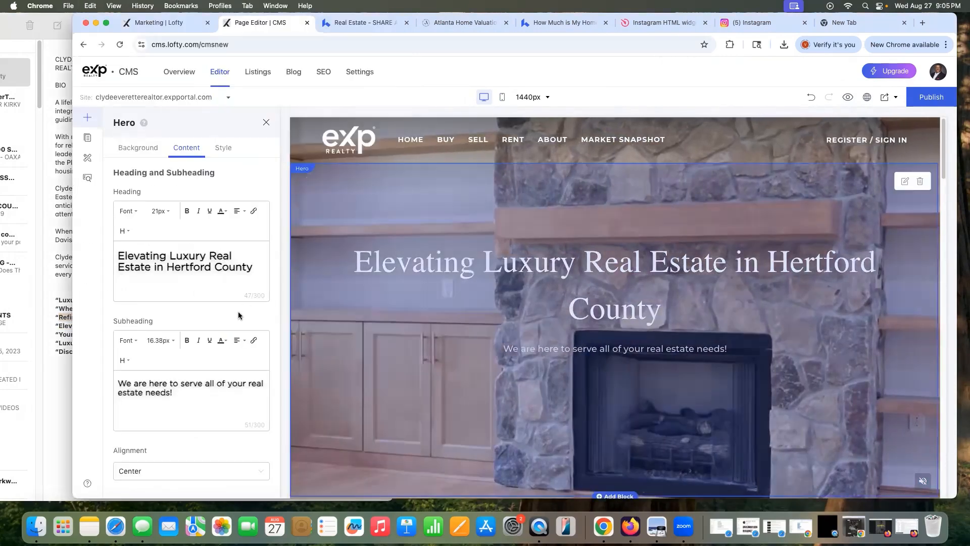
{"action": "left_click_drag", "start_coordinate": [112, 385], "coordinate": [174, 393]}
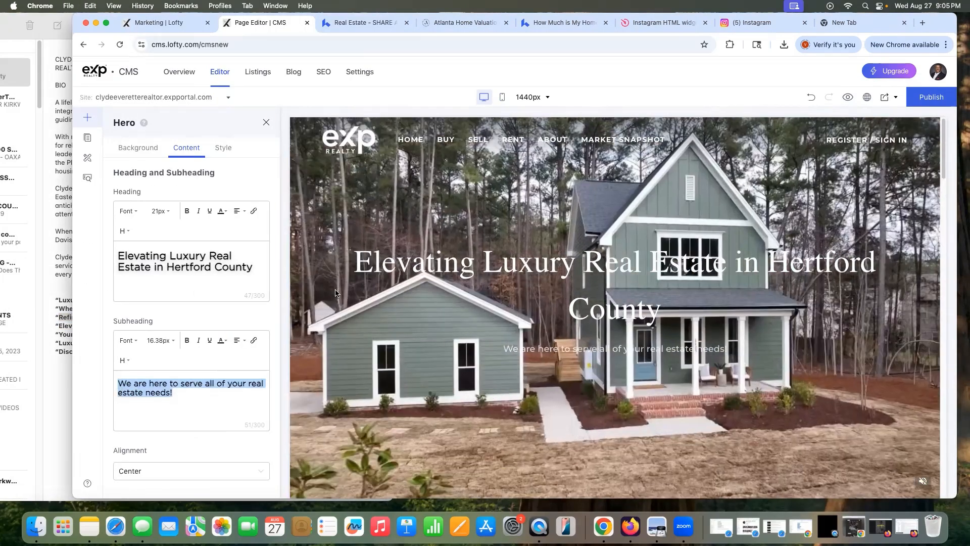
{"action": "key", "text": "super+v"}
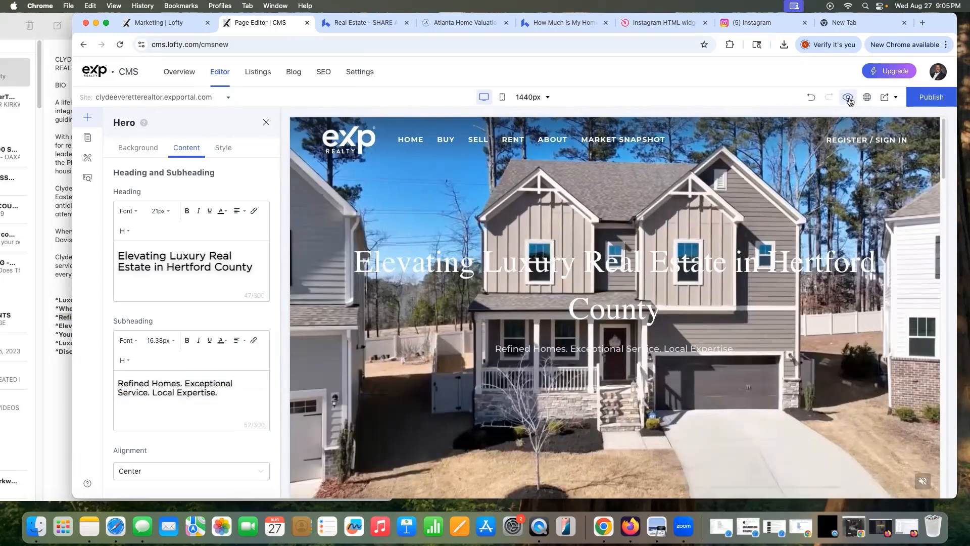
{"action": "left_click", "coordinate": [848, 98]}
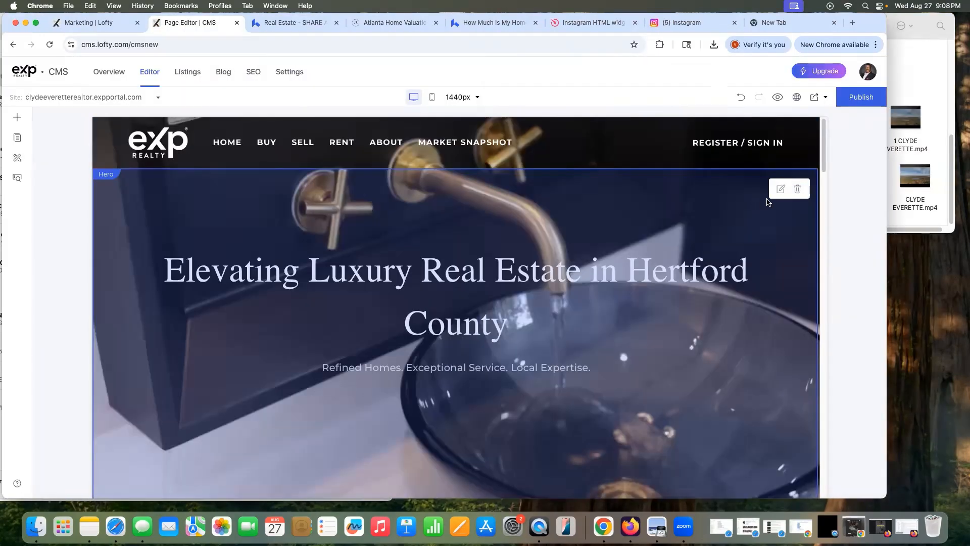
Step: Clear the old hero Video URL and upload the new mp4 as the background video
{"action": "left_click", "coordinate": [780, 189]}
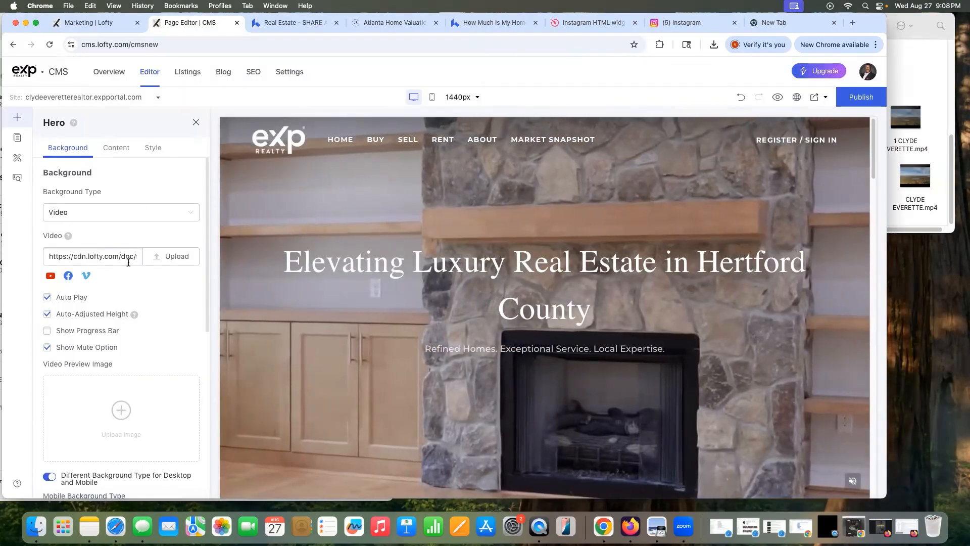
{"action": "scroll", "coordinate": [134, 271], "scroll_direction": "down", "scroll_amount": 4}
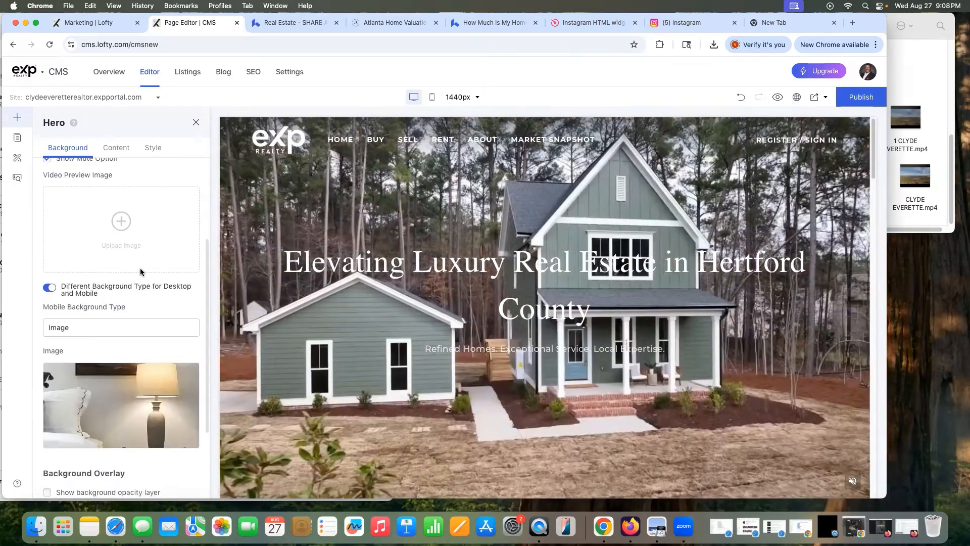
{"action": "scroll", "coordinate": [118, 253], "scroll_direction": "up", "scroll_amount": 5}
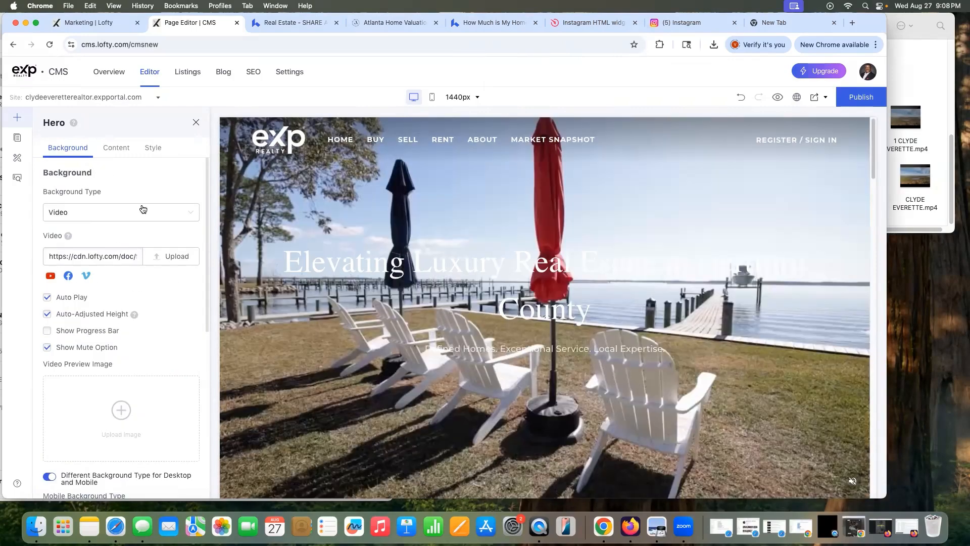
{"action": "left_click", "coordinate": [91, 256]}
{"action": "key", "text": "super+a"}
{"action": "key", "text": "BackSpace"}
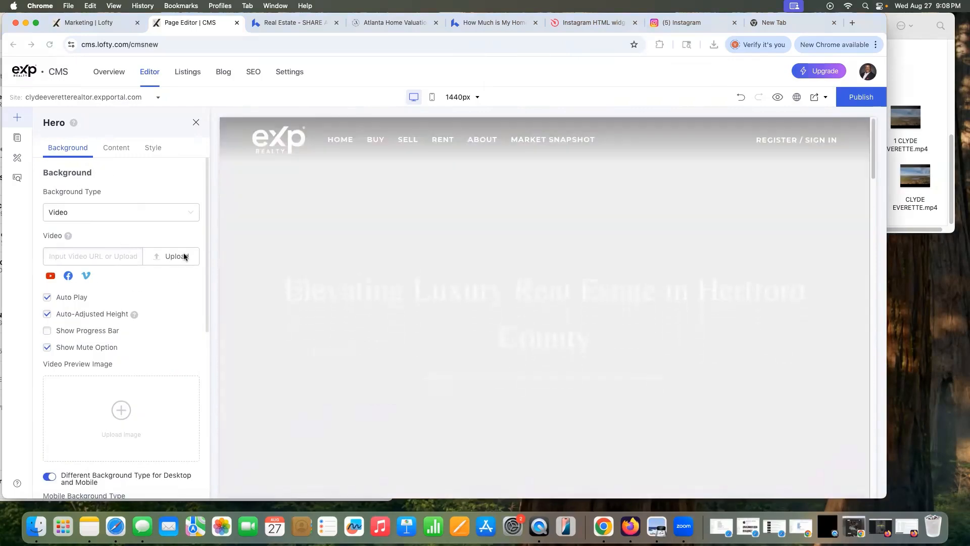
{"action": "left_click", "coordinate": [184, 255]}
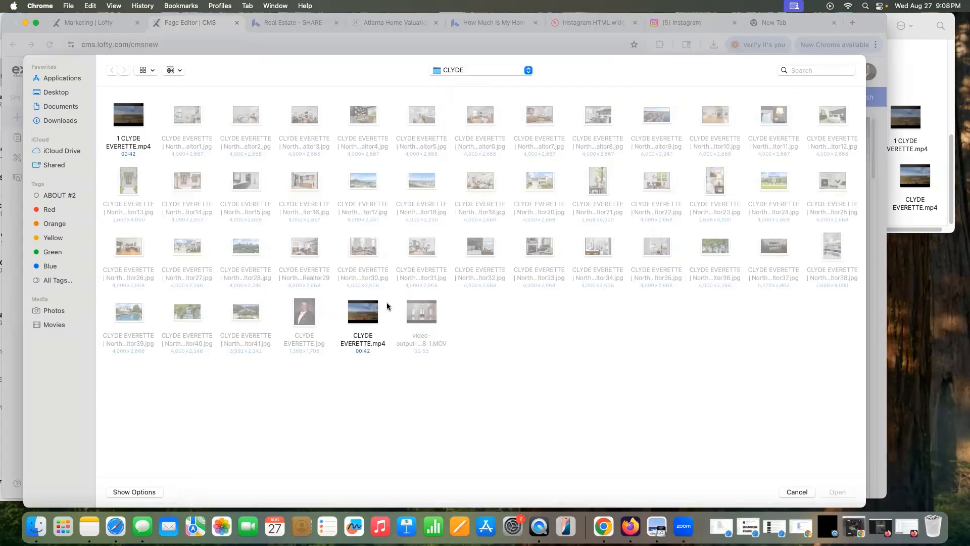
{"action": "double_click", "coordinate": [128, 115]}
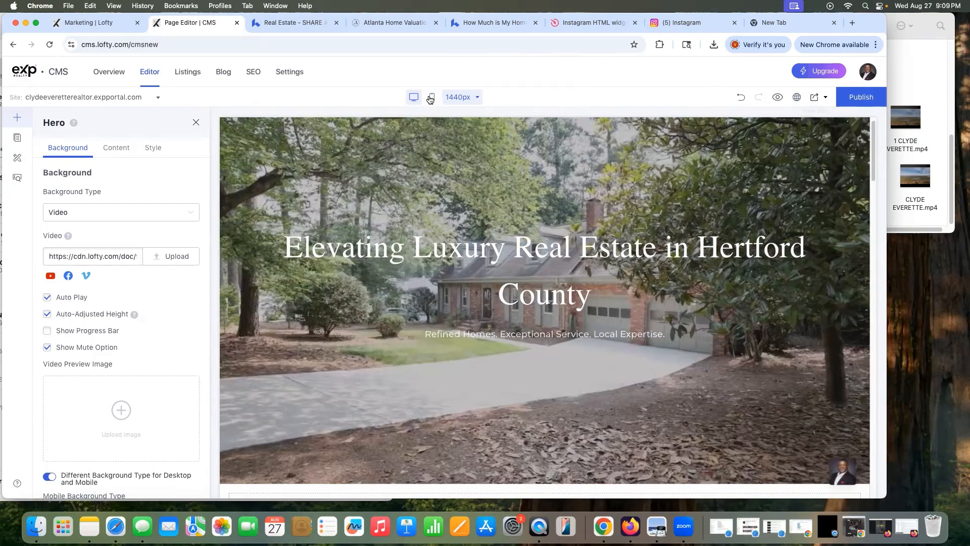
Step: Check mobile and desktop layouts, then break the heading after 'Elevating Luxury' onto two lines
{"action": "left_click", "coordinate": [432, 97]}
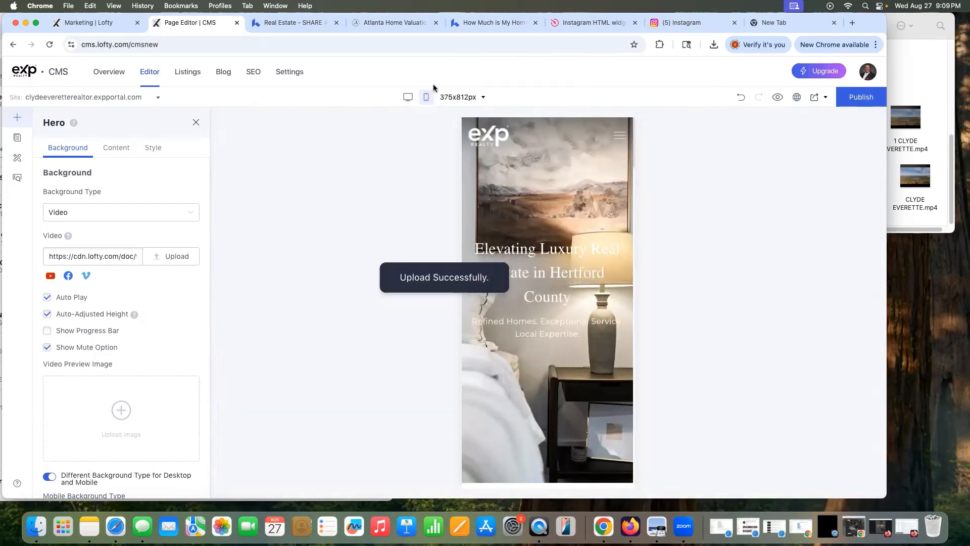
{"action": "left_click", "coordinate": [408, 97]}
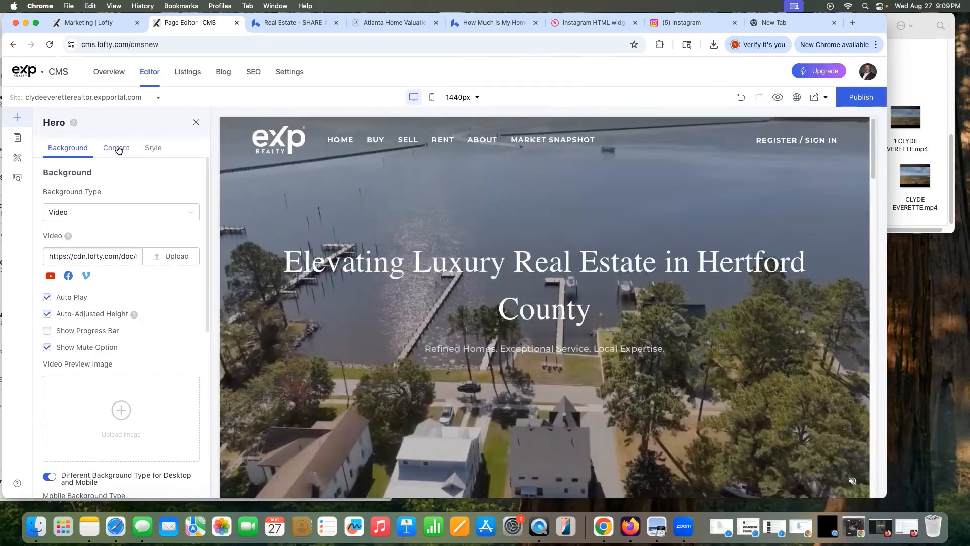
{"action": "left_click", "coordinate": [116, 148]}
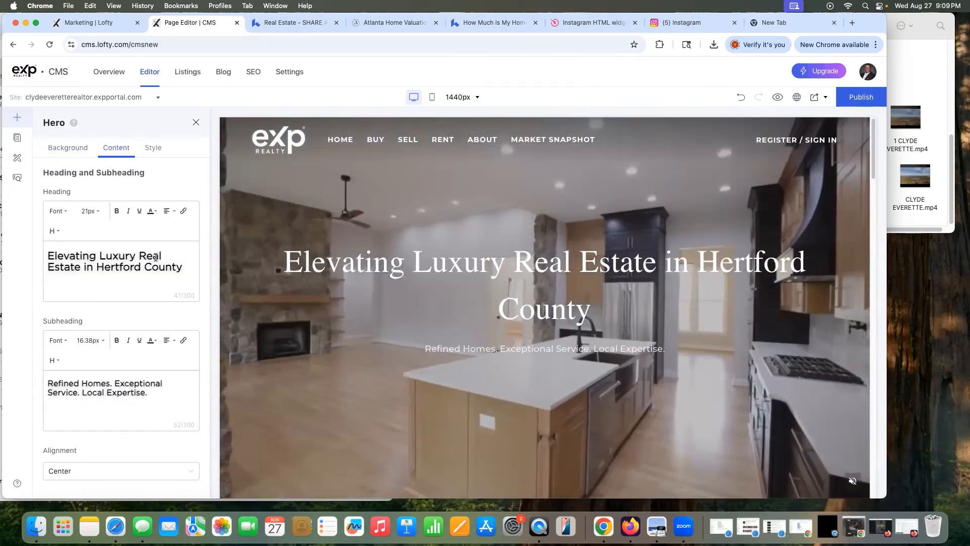
{"action": "left_click", "coordinate": [139, 255]}
{"action": "key", "text": "Return"}
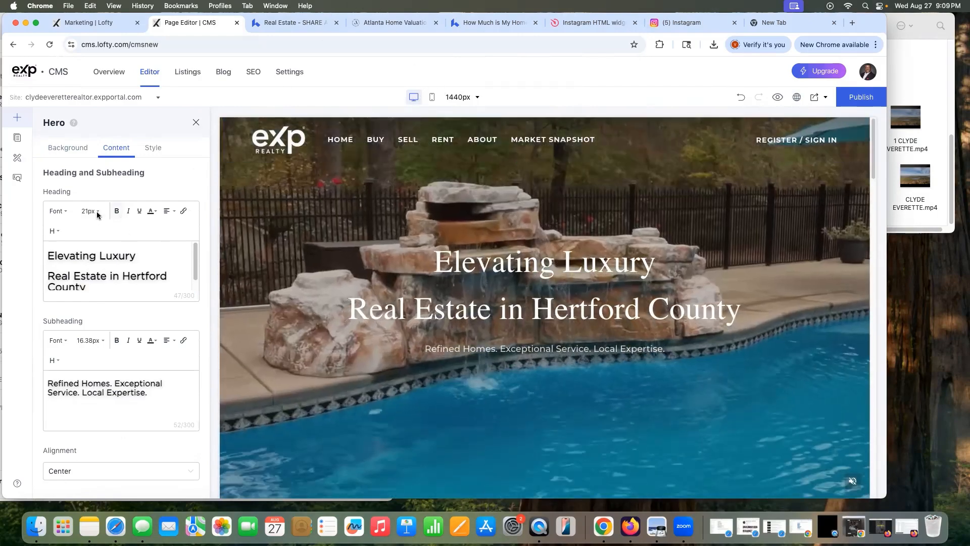
Step: Keep the heading at 22px, make it an H2, and italicise 'Hertford'
{"action": "left_click", "coordinate": [97, 212]}
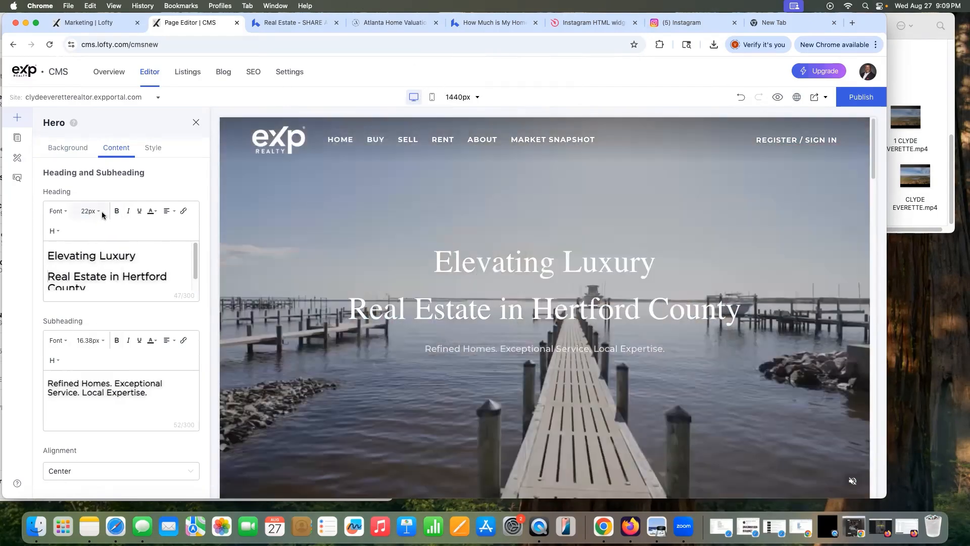
{"action": "left_click", "coordinate": [97, 211]}
{"action": "left_click", "coordinate": [97, 218]}
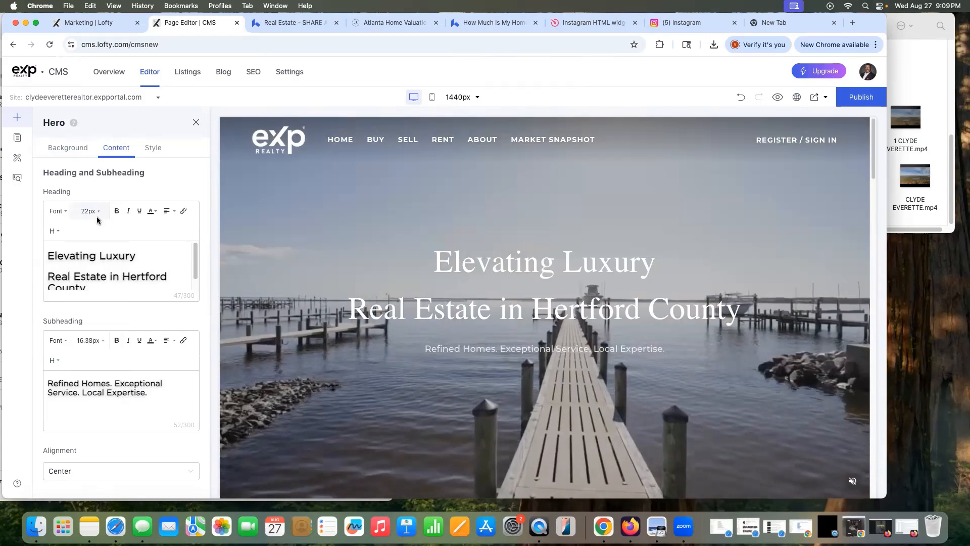
{"action": "left_click", "coordinate": [54, 231]}
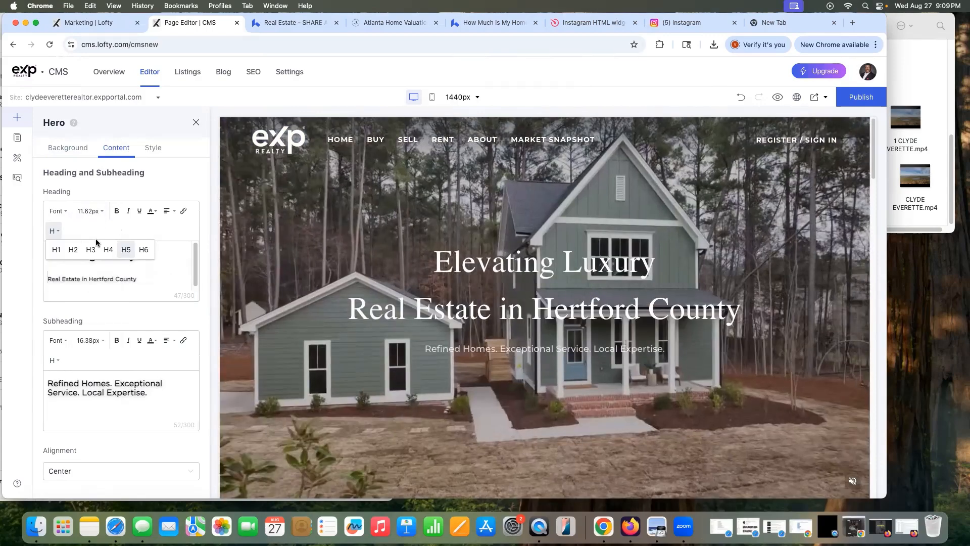
{"action": "left_click", "coordinate": [73, 249]}
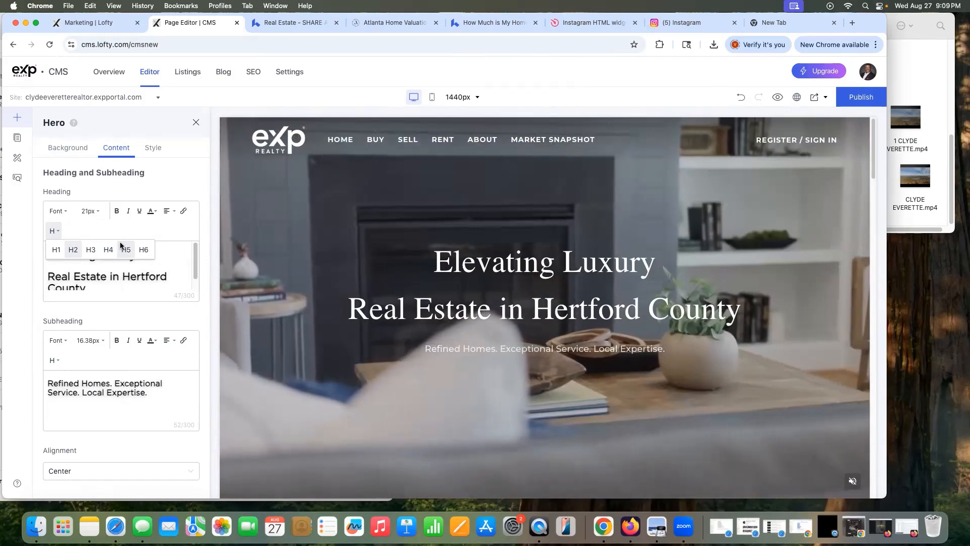
{"action": "left_click", "coordinate": [88, 248]}
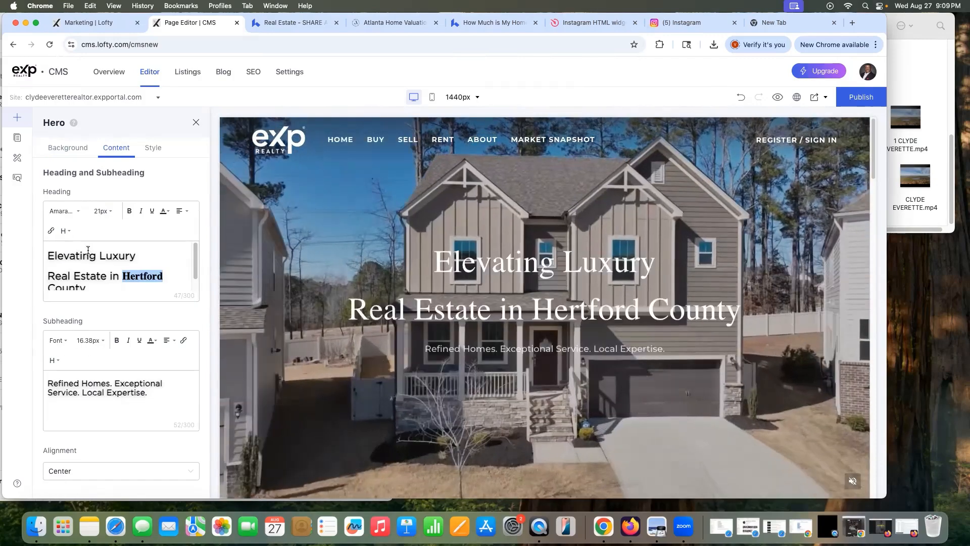
{"action": "key", "text": "super+i"}
Step: Set the heading font to Amaranth Bold and, after trying Left and Right, centre the hero text
{"action": "left_click", "coordinate": [58, 211]}
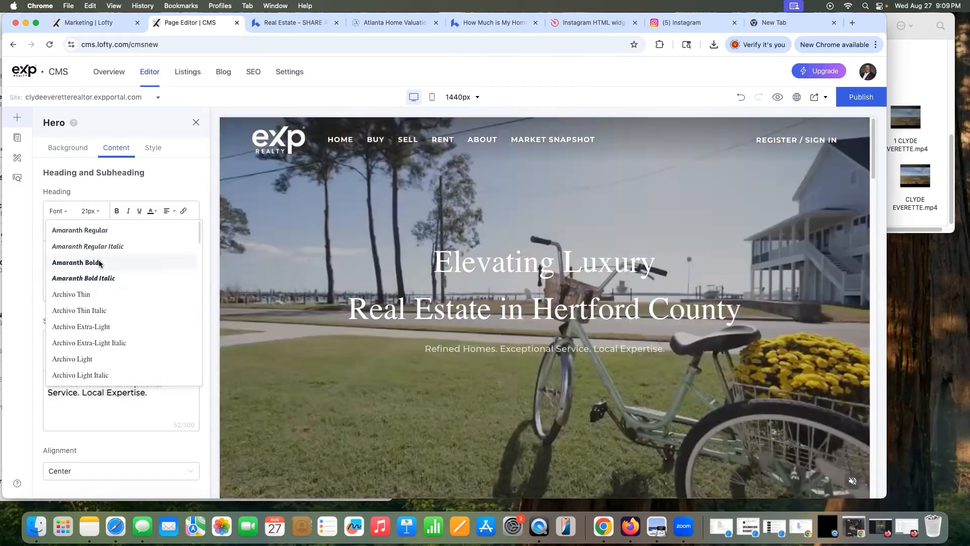
{"action": "left_click", "coordinate": [100, 263]}
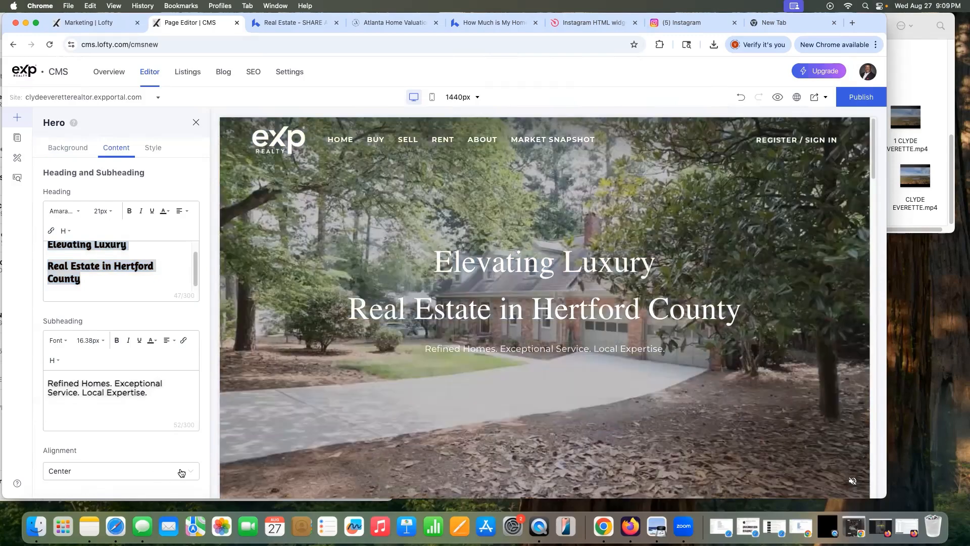
{"action": "left_click", "coordinate": [165, 470]}
{"action": "left_click", "coordinate": [118, 412]}
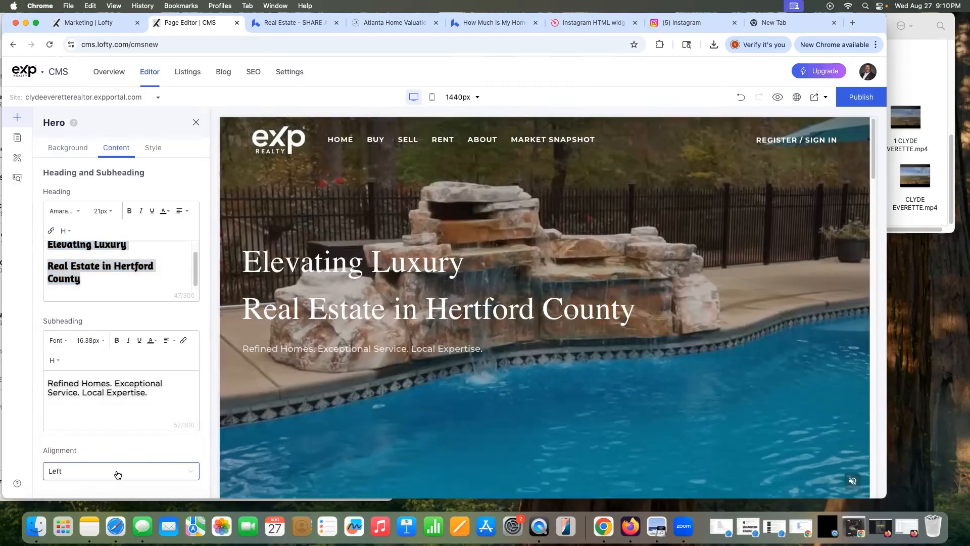
{"action": "left_click", "coordinate": [117, 479]}
{"action": "left_click", "coordinate": [109, 456]}
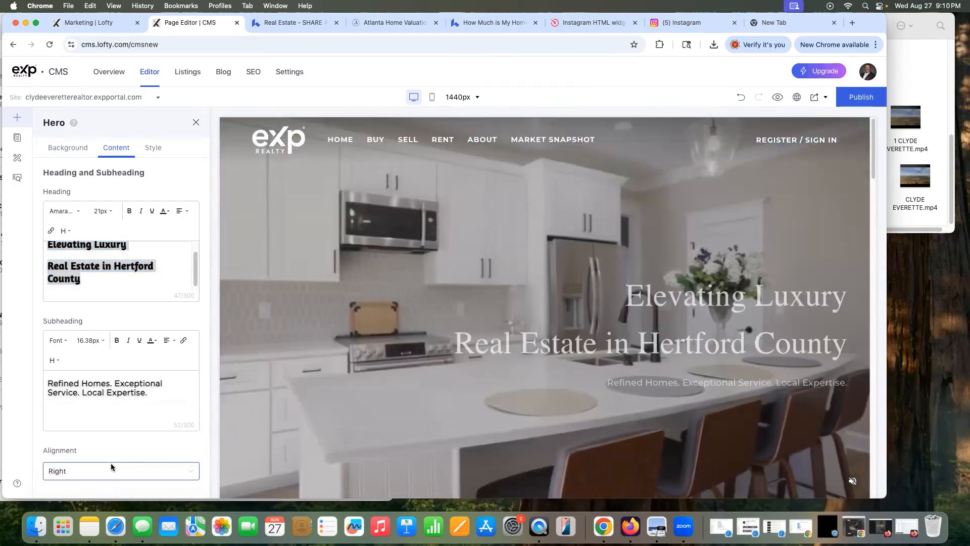
{"action": "left_click", "coordinate": [102, 434]}
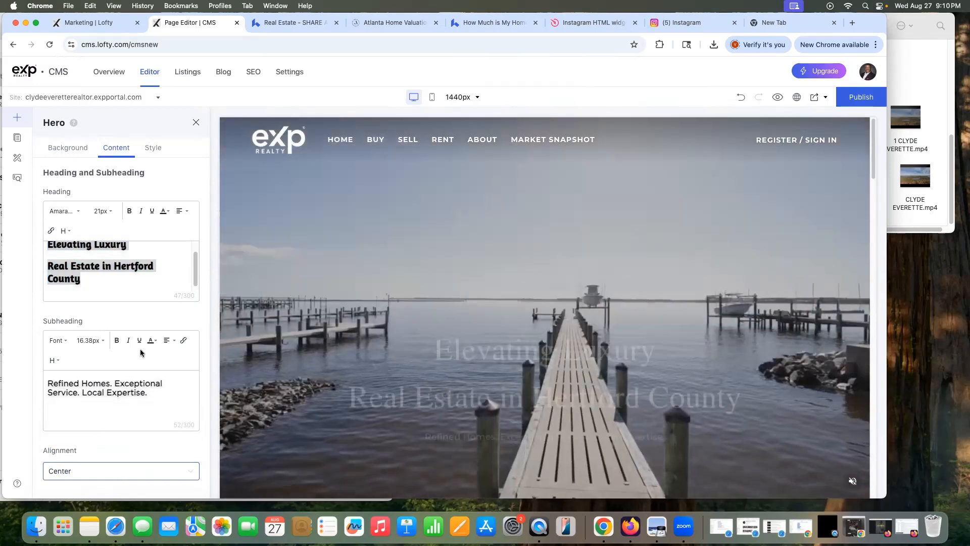
{"action": "left_click", "coordinate": [150, 150]}
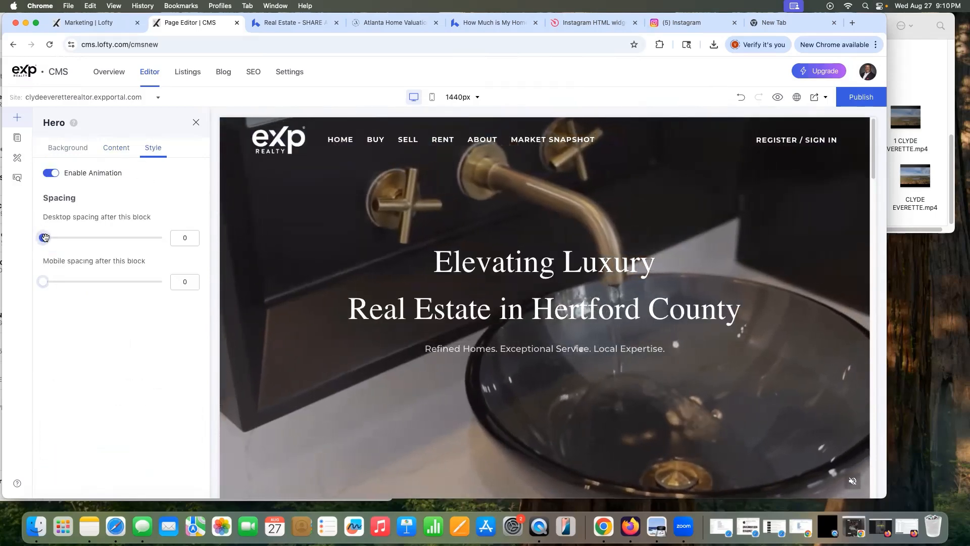
{"action": "mouse_move", "coordinate": [43, 237]}
{"action": "left_mouse_down"}
{"action": "mouse_move", "coordinate": [140, 237]}
{"action": "mouse_move", "coordinate": [35, 242]}
{"action": "left_mouse_up"}
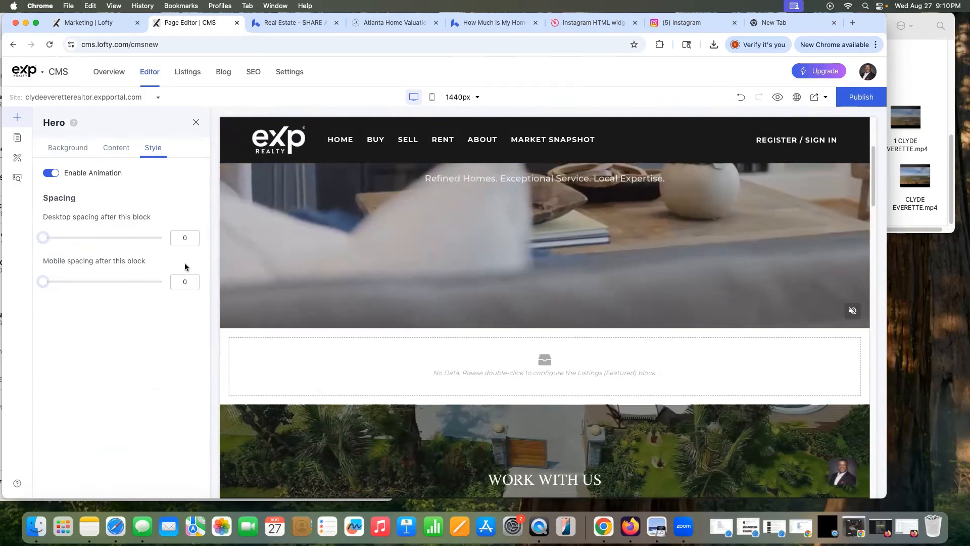
{"action": "left_click", "coordinate": [431, 97]}
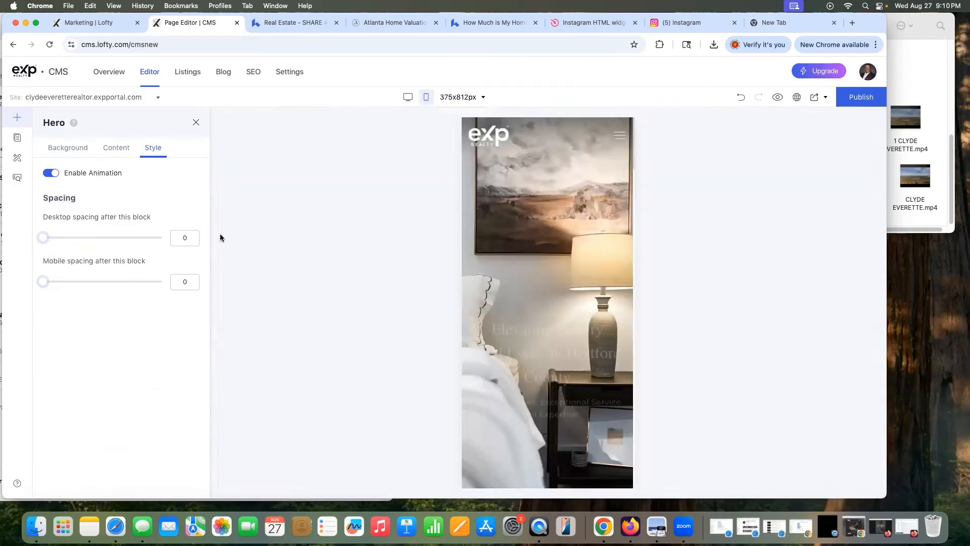
{"action": "scroll", "coordinate": [505, 252], "scroll_direction": "down", "scroll_amount": 5}
{"action": "scroll", "coordinate": [480, 256], "scroll_direction": "up", "scroll_amount": 3}
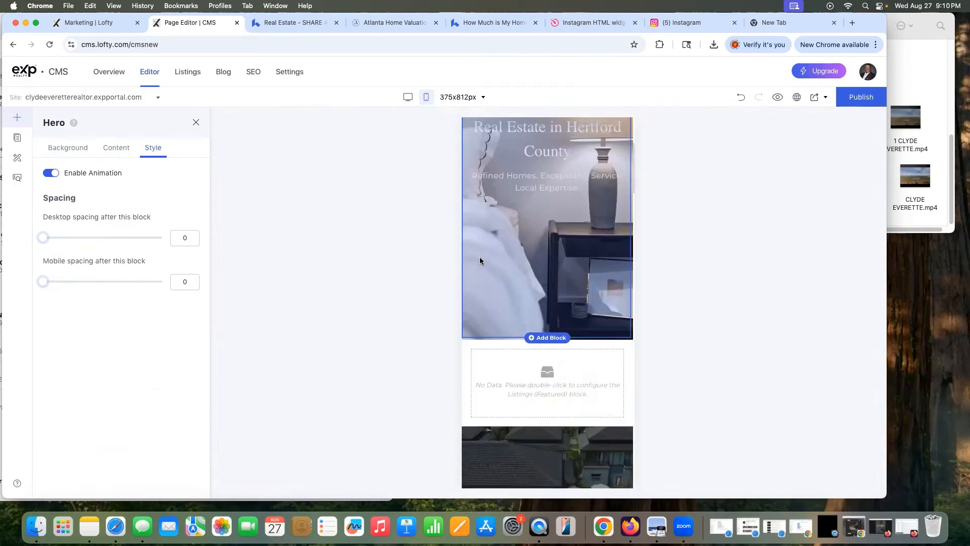
{"action": "left_click", "coordinate": [70, 148]}
{"action": "left_click", "coordinate": [196, 122]}
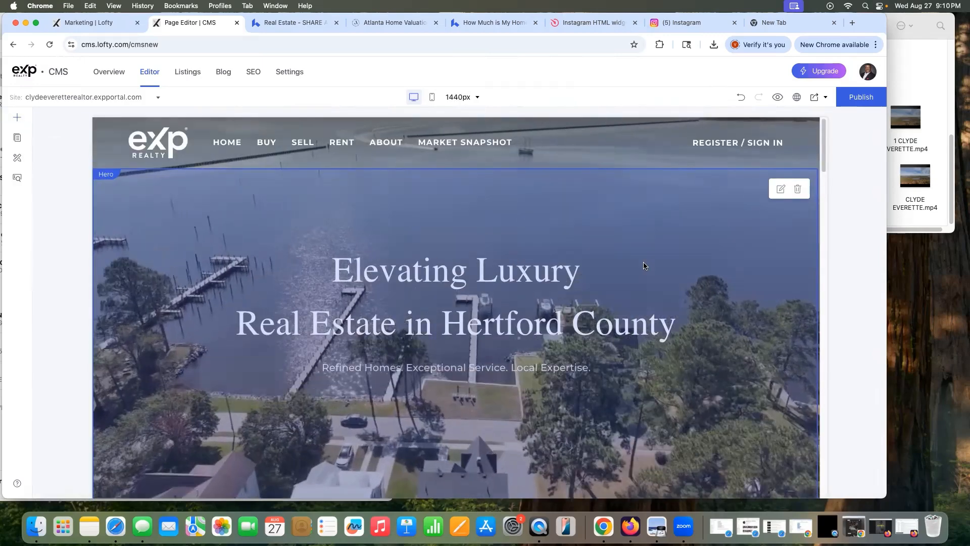
{"action": "scroll", "coordinate": [495, 258], "scroll_direction": "down", "scroll_amount": 5}
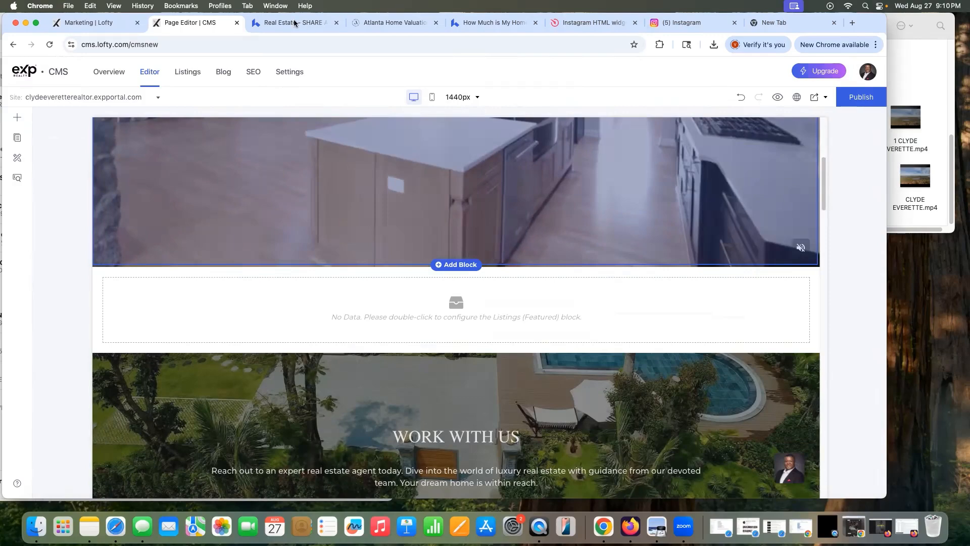
{"action": "left_click", "coordinate": [280, 22]}
{"action": "scroll", "coordinate": [303, 257], "scroll_direction": "down", "scroll_amount": 10}
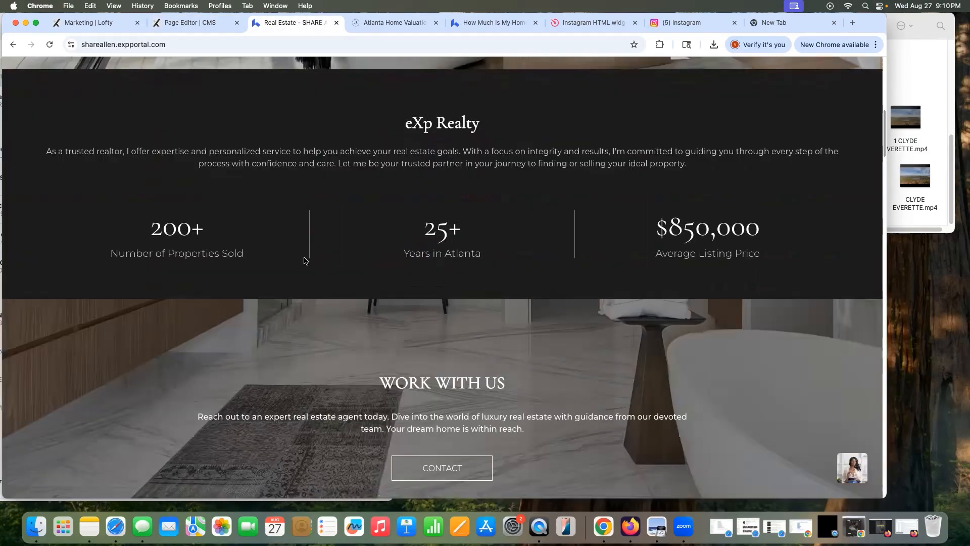
{"action": "left_click", "coordinate": [193, 25]}
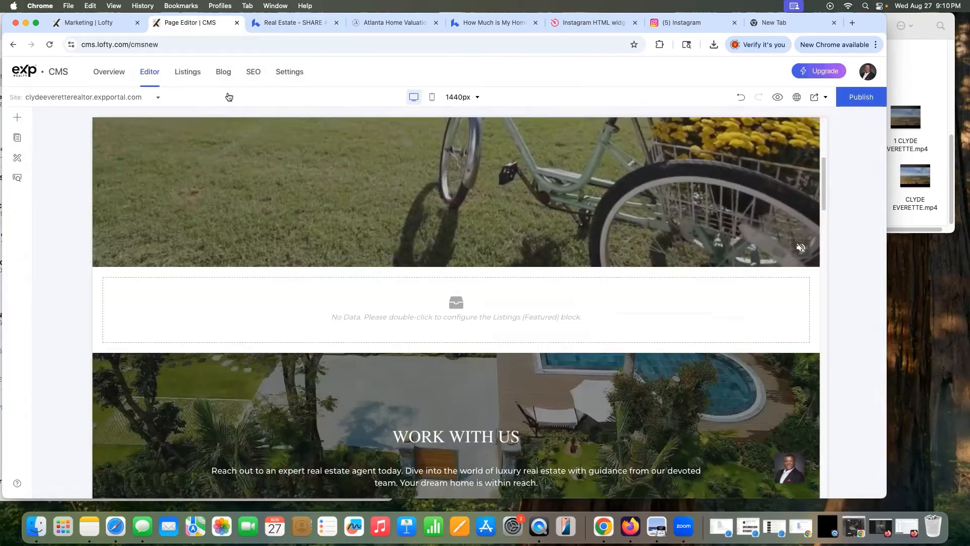
{"action": "scroll", "coordinate": [388, 271], "scroll_direction": "down", "scroll_amount": 3}
{"action": "scroll", "coordinate": [392, 272], "scroll_direction": "down", "scroll_amount": 3}
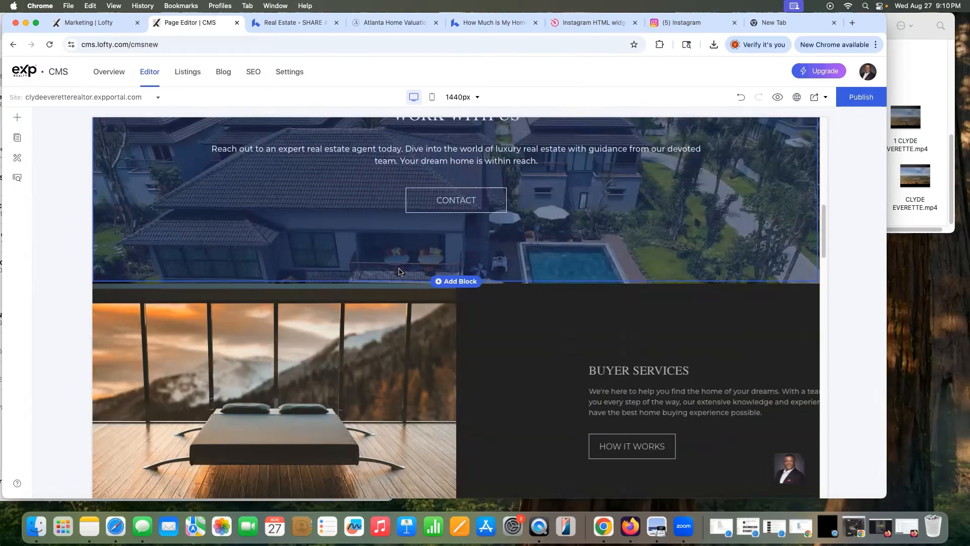
{"action": "scroll", "coordinate": [399, 272], "scroll_direction": "down", "scroll_amount": 10}
{"action": "scroll", "coordinate": [406, 273], "scroll_direction": "up", "scroll_amount": 2}
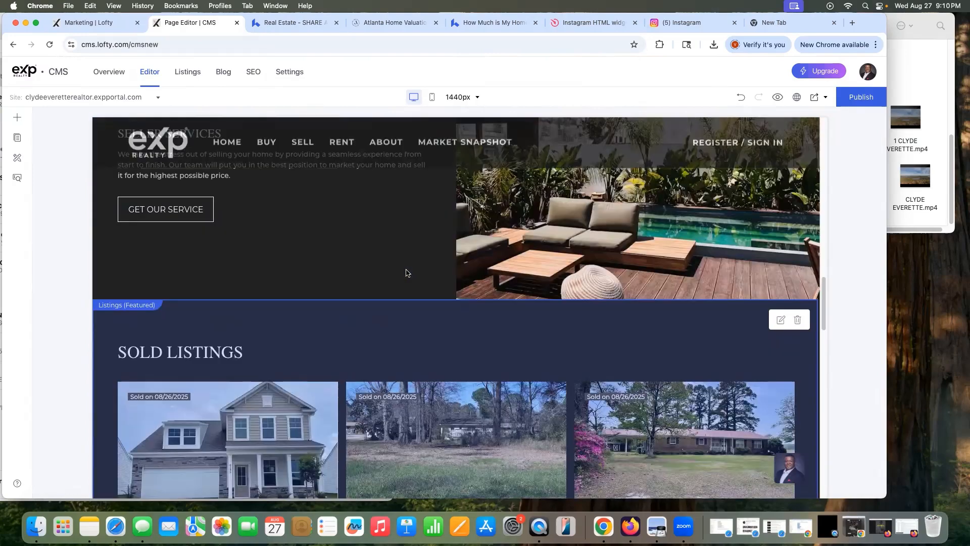
{"action": "scroll", "coordinate": [406, 273], "scroll_direction": "down", "scroll_amount": 9}
{"action": "scroll", "coordinate": [405, 273], "scroll_direction": "up", "scroll_amount": 4}
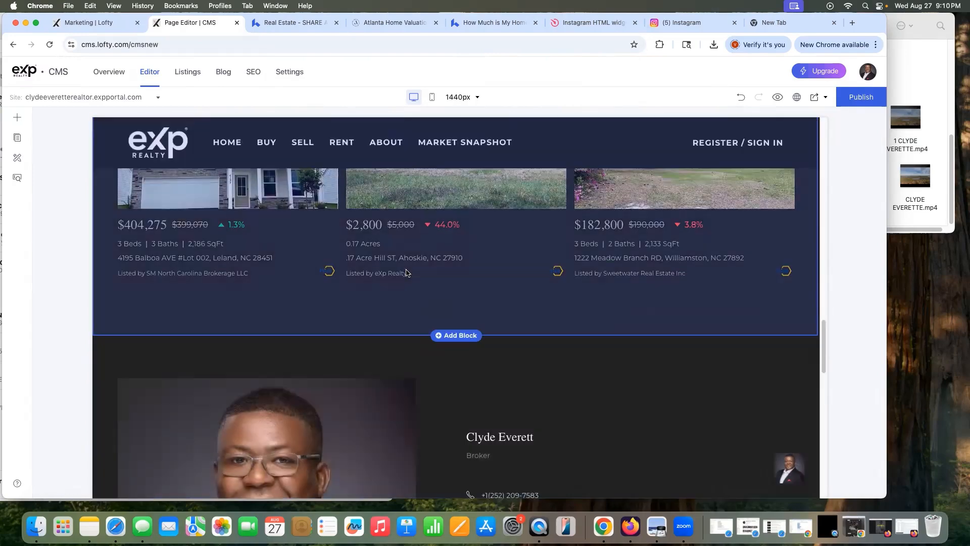
{"action": "scroll", "coordinate": [407, 272], "scroll_direction": "up", "scroll_amount": 10}
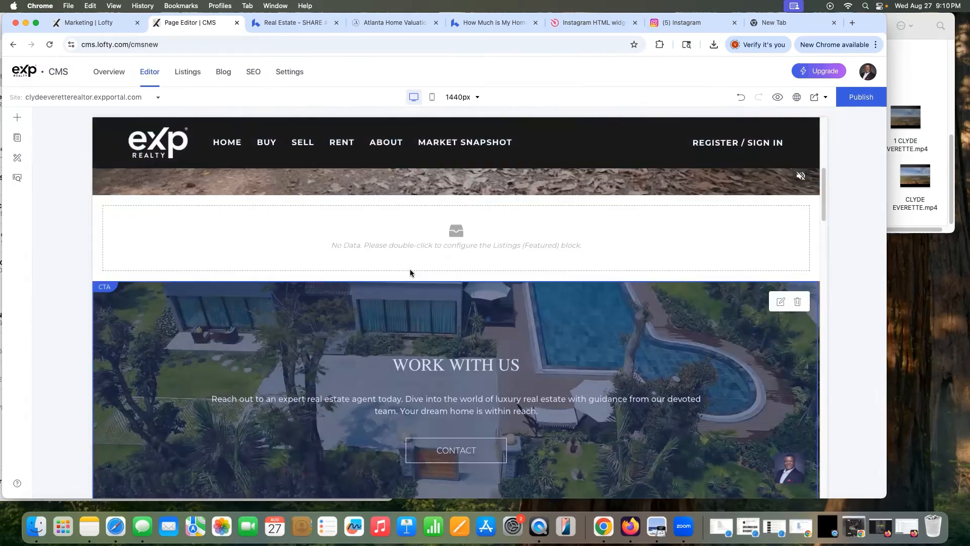
{"action": "scroll", "coordinate": [410, 272], "scroll_direction": "up", "scroll_amount": 2}
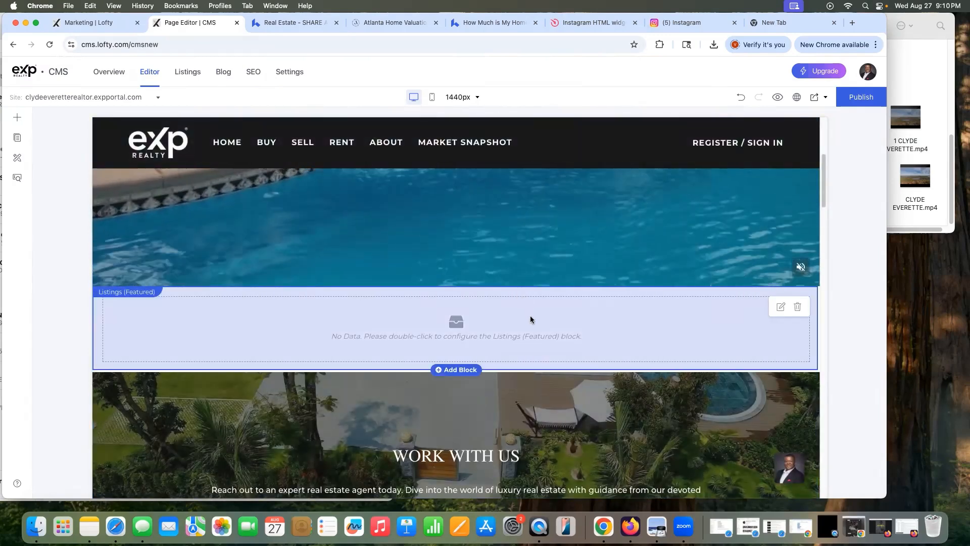
Step: Raise the Featured Listings block's maximum quantity from 2 to 3
{"action": "left_click", "coordinate": [779, 308]}
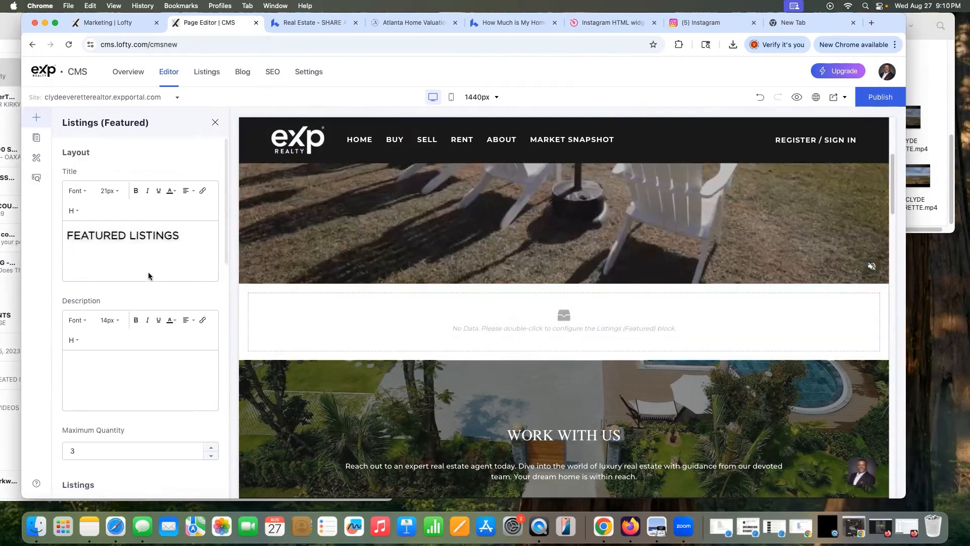
{"action": "scroll", "coordinate": [144, 278], "scroll_direction": "down", "scroll_amount": 3}
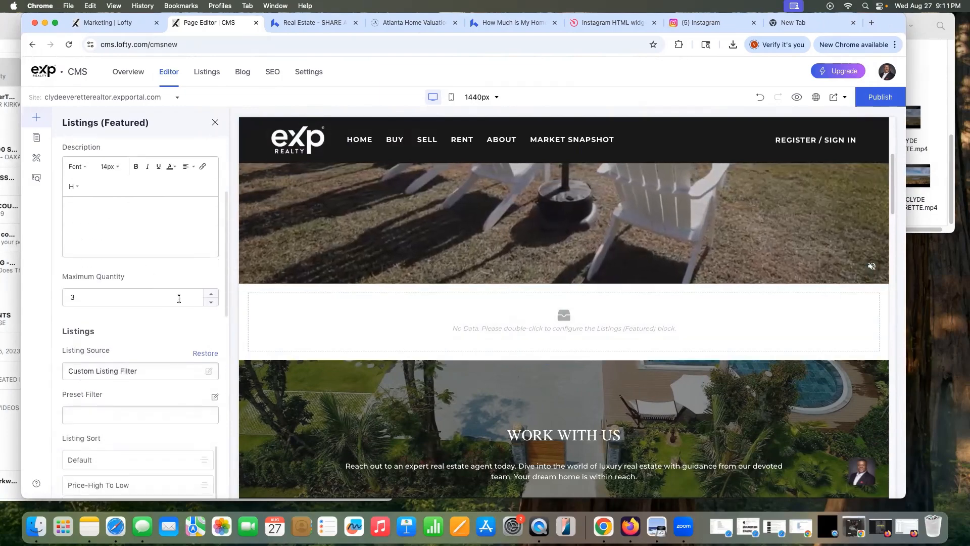
{"action": "left_click", "coordinate": [211, 296]}
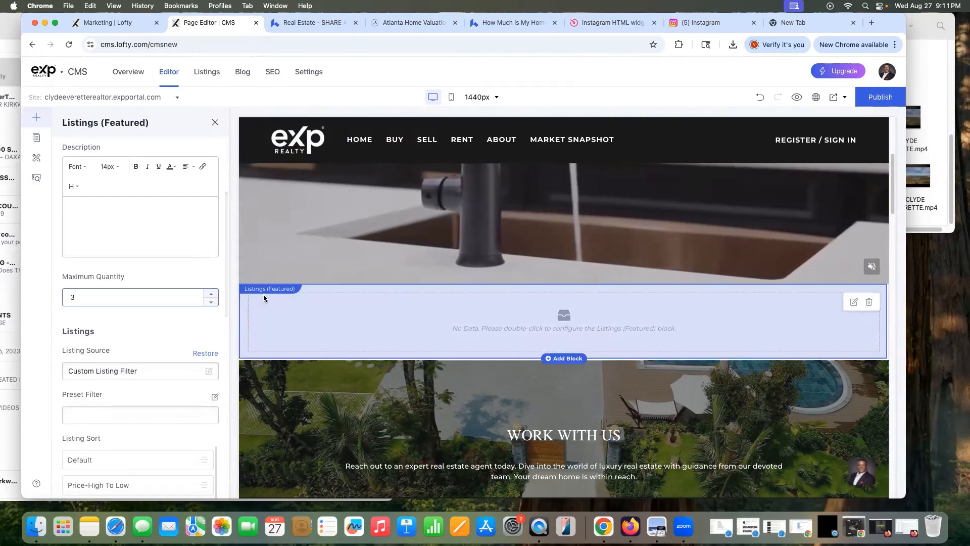
{"action": "scroll", "coordinate": [320, 309], "scroll_direction": "down", "scroll_amount": 4}
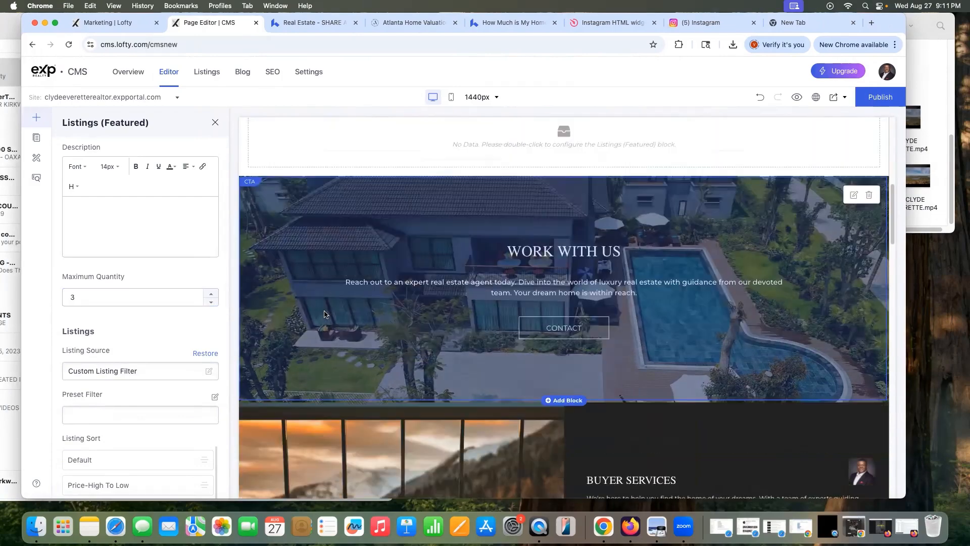
{"action": "left_click", "coordinate": [297, 26]}
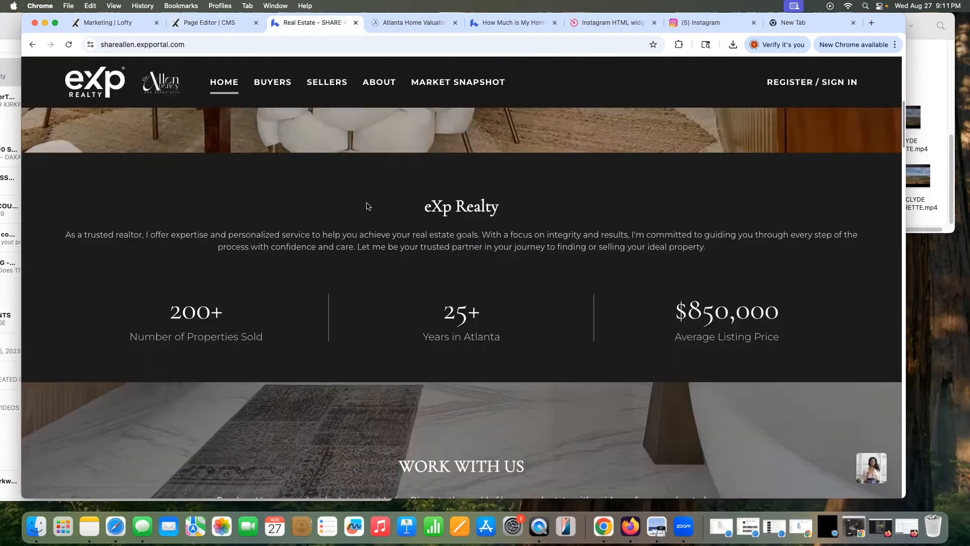
{"action": "left_click", "coordinate": [217, 25]}
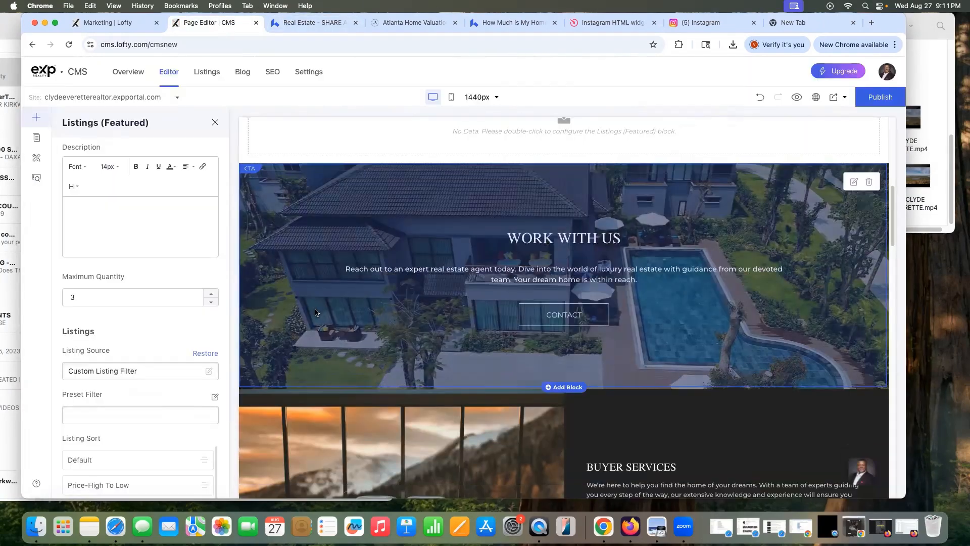
Step: Open the Add Block library and compare with the reference site's menus and hero
{"action": "scroll", "coordinate": [561, 384], "scroll_direction": "up", "scroll_amount": 3}
{"action": "left_click", "coordinate": [34, 138]}
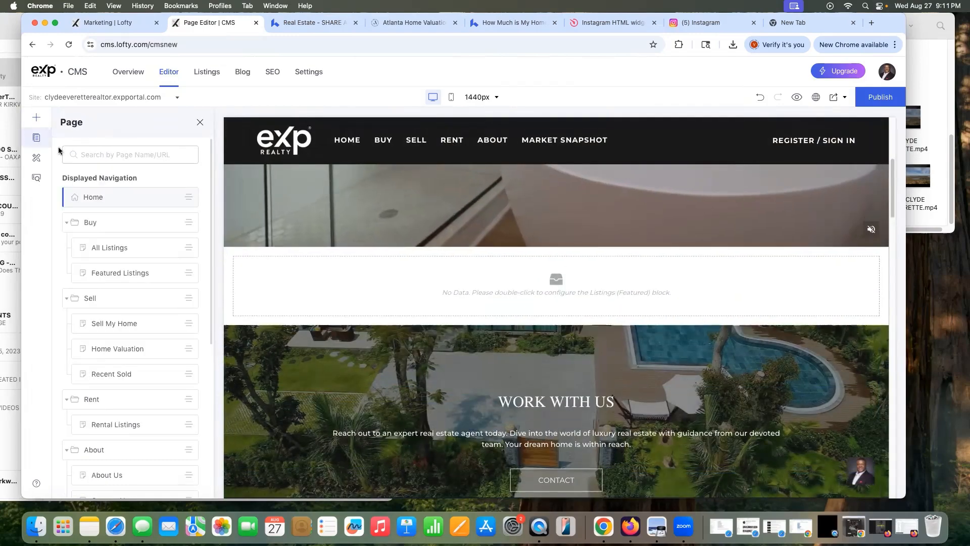
{"action": "left_click", "coordinate": [40, 121]}
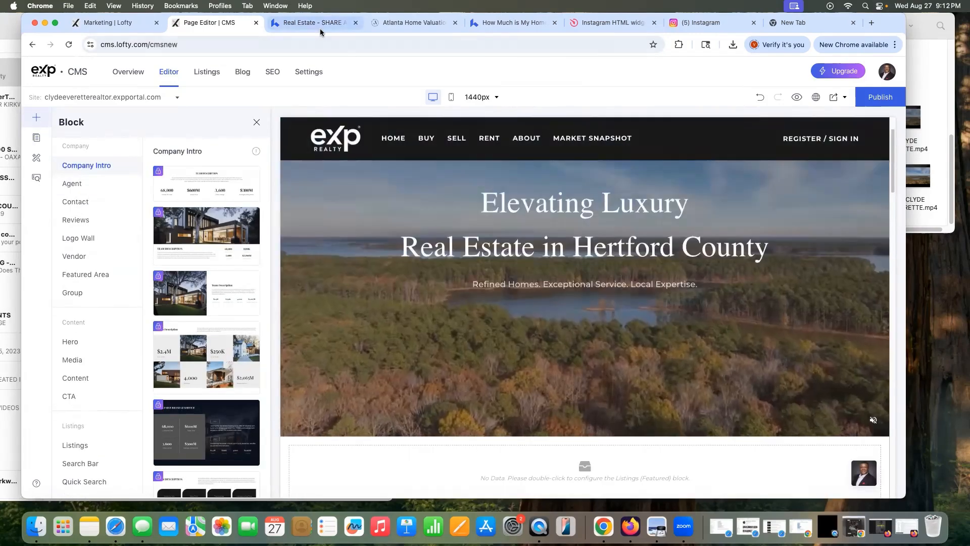
{"action": "left_click", "coordinate": [310, 23]}
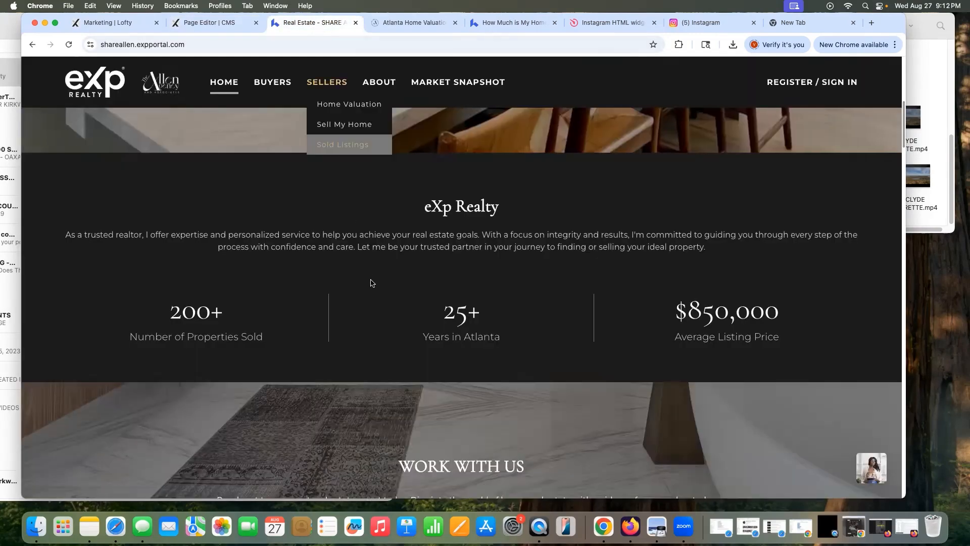
{"action": "scroll", "coordinate": [396, 272], "scroll_direction": "up", "scroll_amount": 5}
{"action": "scroll", "coordinate": [396, 271], "scroll_direction": "up", "scroll_amount": 3}
{"action": "scroll", "coordinate": [399, 267], "scroll_direction": "down", "scroll_amount": 5}
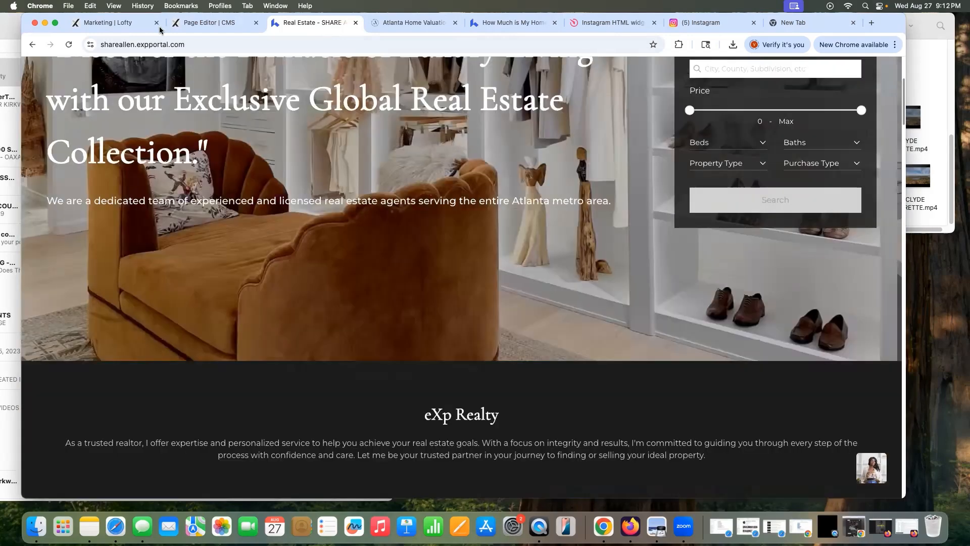
{"action": "key", "text": "ctrl+shift+Tab"}
{"action": "scroll", "coordinate": [453, 277], "scroll_direction": "down", "scroll_amount": 3}
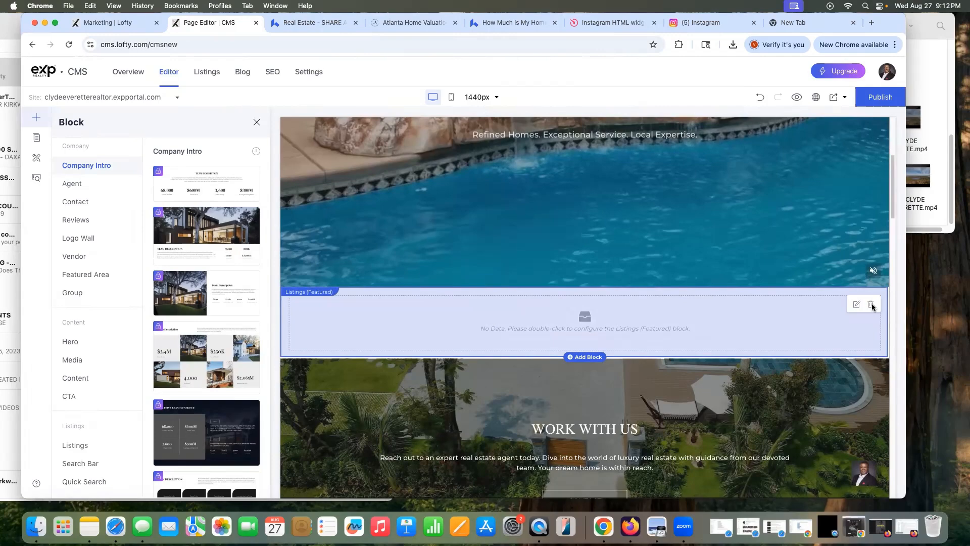
Step: Cancel deleting the Featured Listings block, compare against the reference site, then preview the homepage
{"action": "left_click", "coordinate": [871, 304]}
{"action": "left_click", "coordinate": [511, 302]}
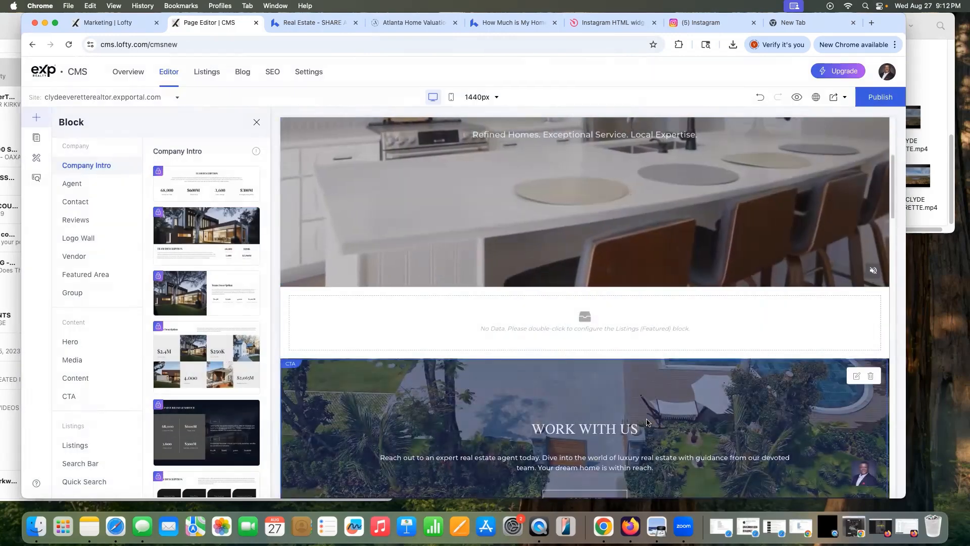
{"action": "scroll", "coordinate": [647, 422], "scroll_direction": "down", "scroll_amount": 6}
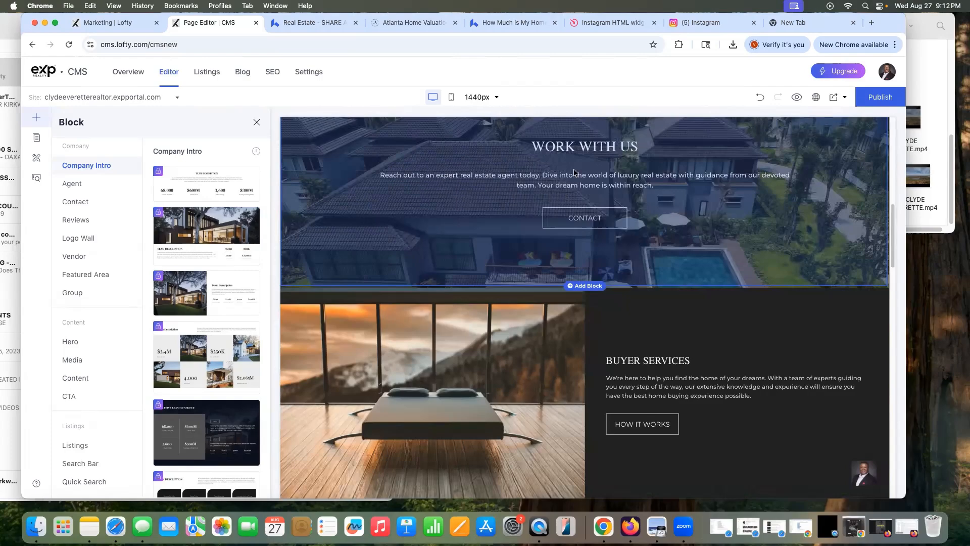
{"action": "left_click", "coordinate": [306, 22]}
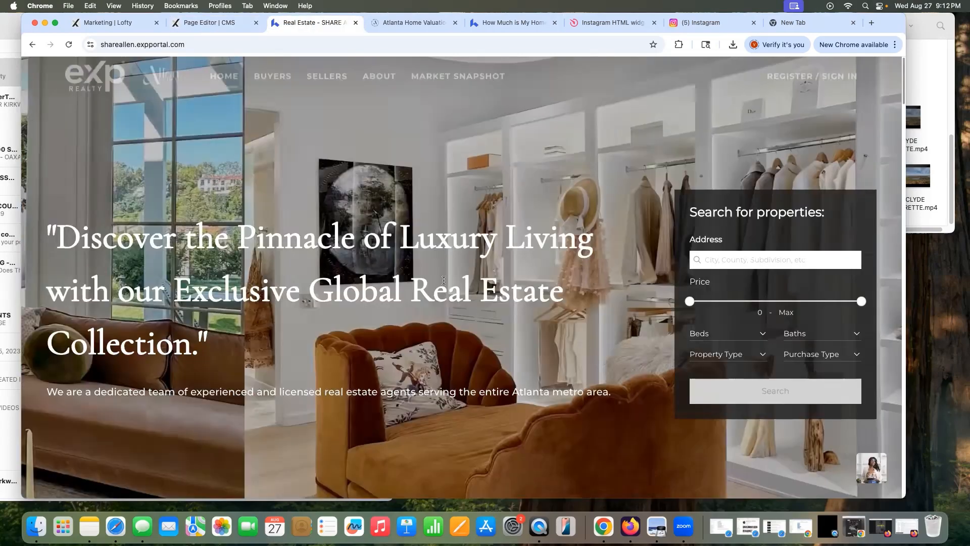
{"action": "scroll", "coordinate": [443, 280], "scroll_direction": "down", "scroll_amount": 10}
{"action": "scroll", "coordinate": [449, 271], "scroll_direction": "down", "scroll_amount": 5}
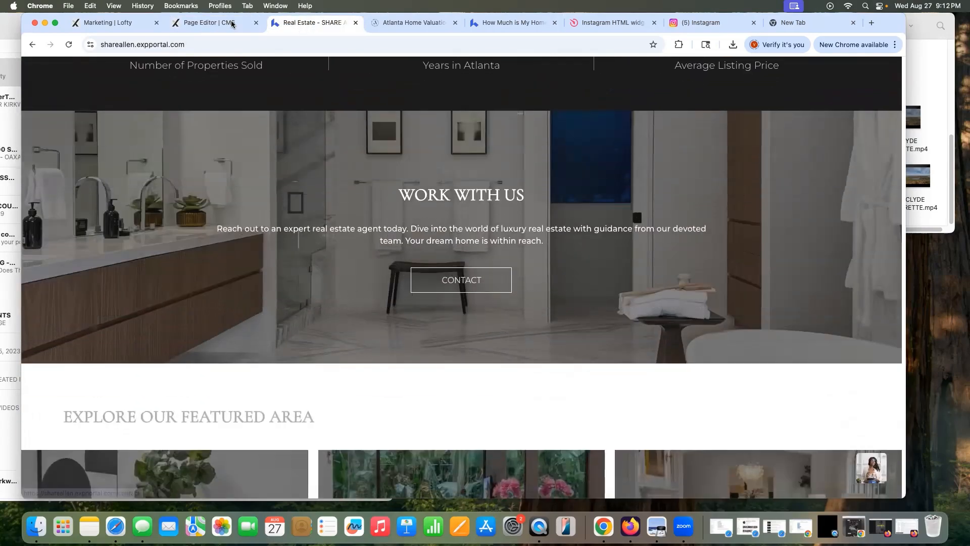
{"action": "left_click", "coordinate": [231, 23]}
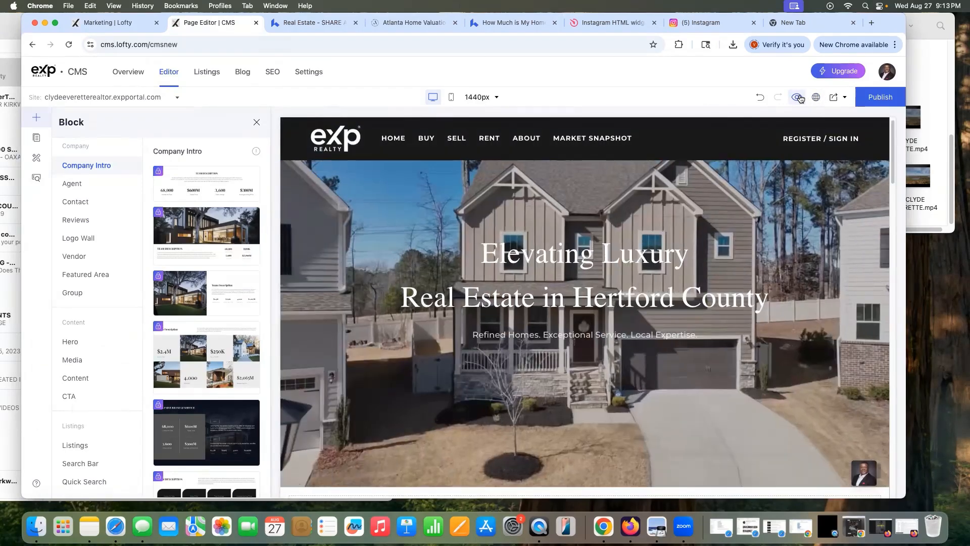
{"action": "left_click", "coordinate": [798, 98]}
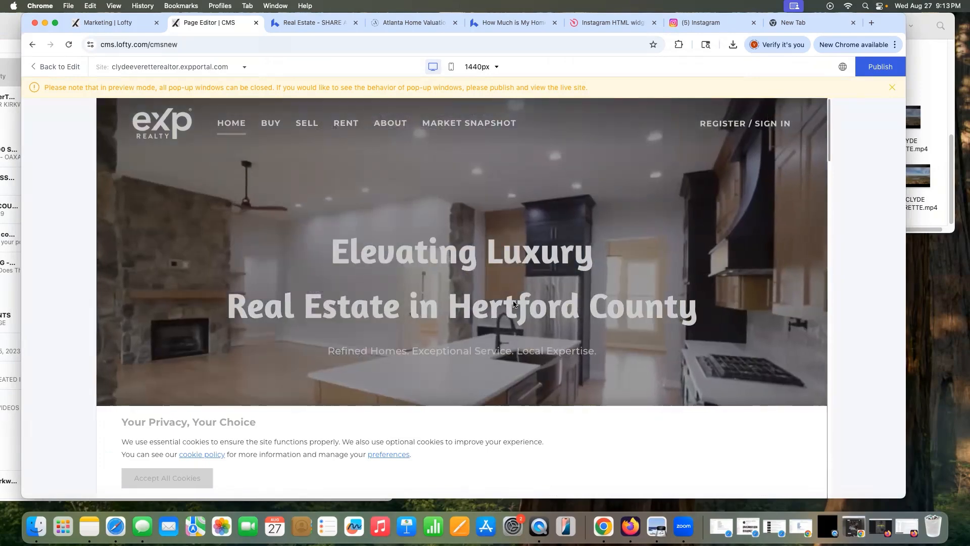
Step: Scroll through the homepage preview, then return to the editor with Back to Edit
{"action": "scroll", "coordinate": [518, 302], "scroll_direction": "down", "scroll_amount": 10}
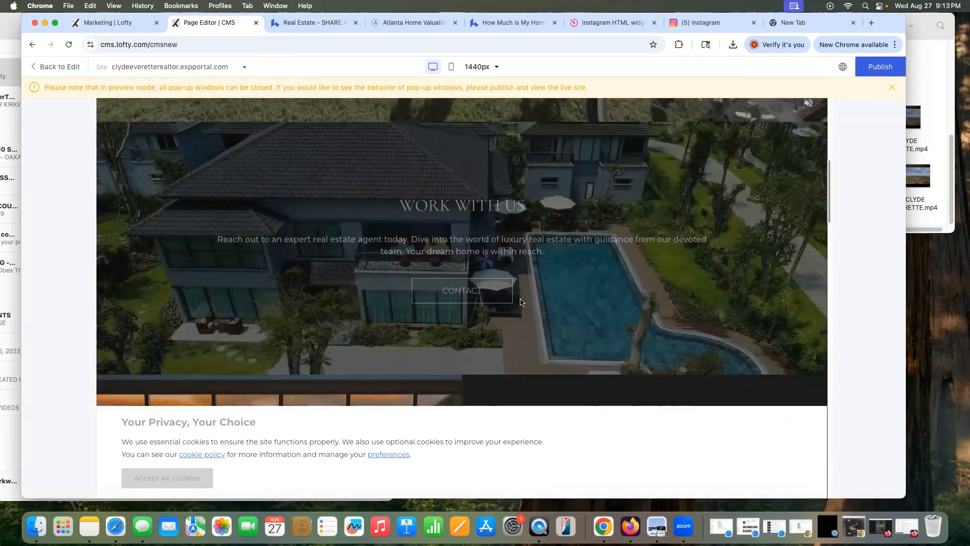
{"action": "scroll", "coordinate": [520, 300], "scroll_direction": "up", "scroll_amount": 10}
{"action": "scroll", "coordinate": [532, 254], "scroll_direction": "down", "scroll_amount": 10}
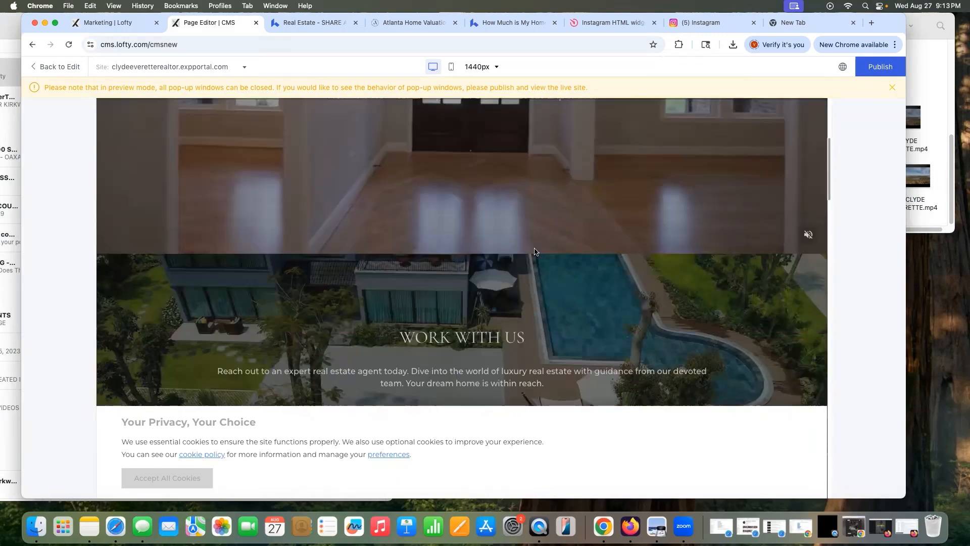
{"action": "scroll", "coordinate": [505, 202], "scroll_direction": "up", "scroll_amount": 10}
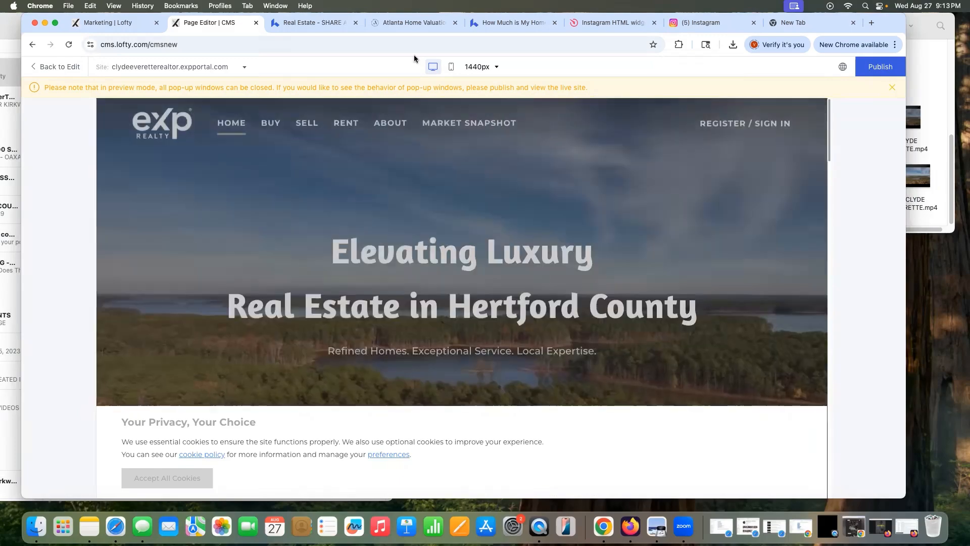
{"action": "left_click", "coordinate": [55, 67]}
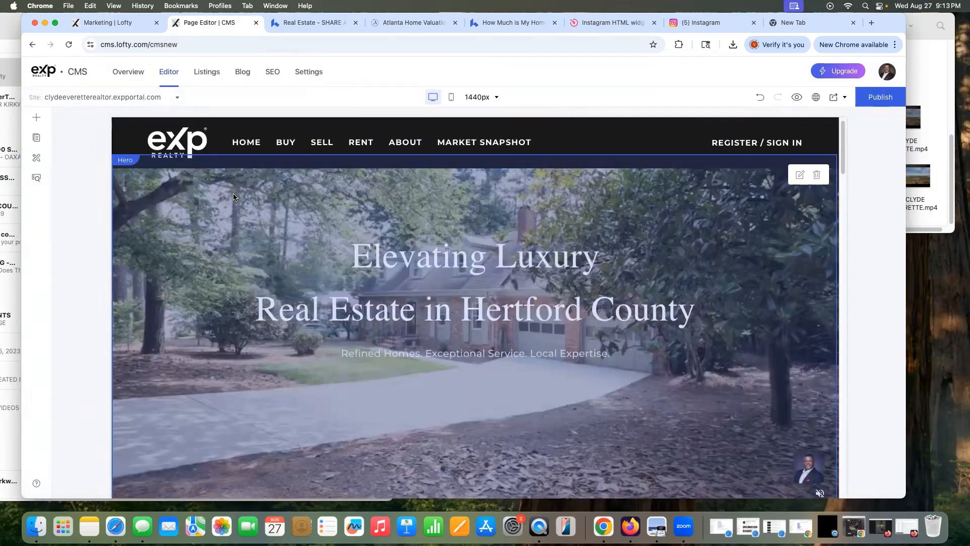
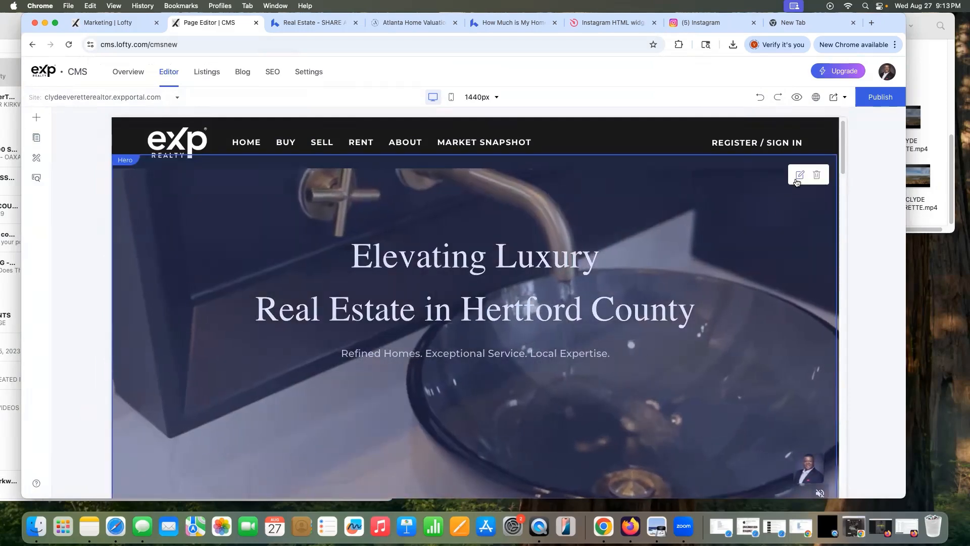
Step: Check the hero content, then drag the Work With Us and Buyer Services blocks up under the hero
{"action": "left_click", "coordinate": [799, 176]}
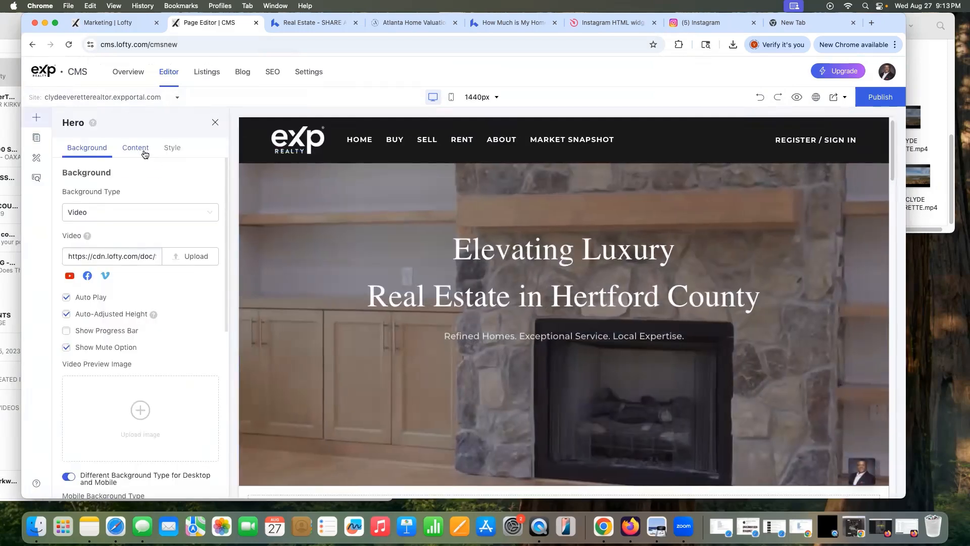
{"action": "left_click", "coordinate": [145, 149]}
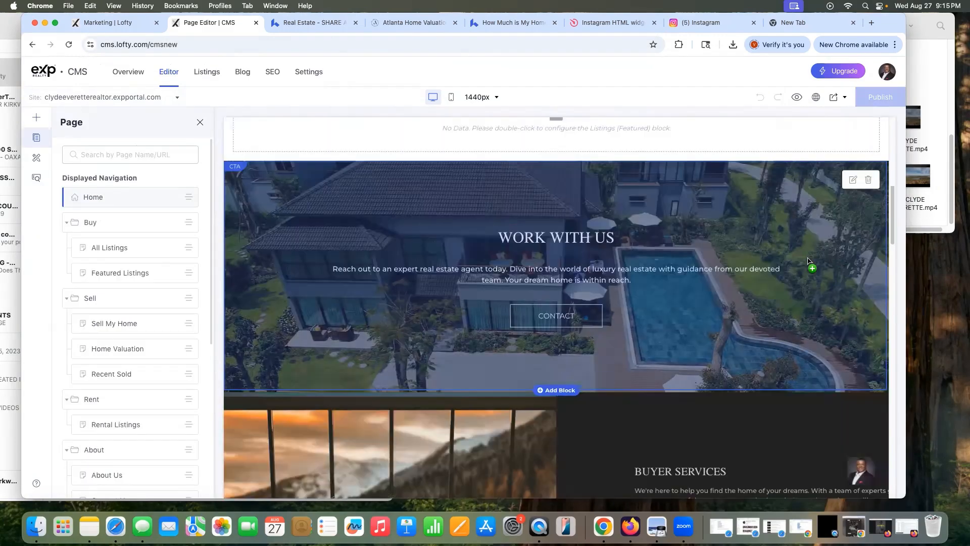
{"action": "left_click_drag", "start_coordinate": [807, 261], "coordinate": [665, 210]}
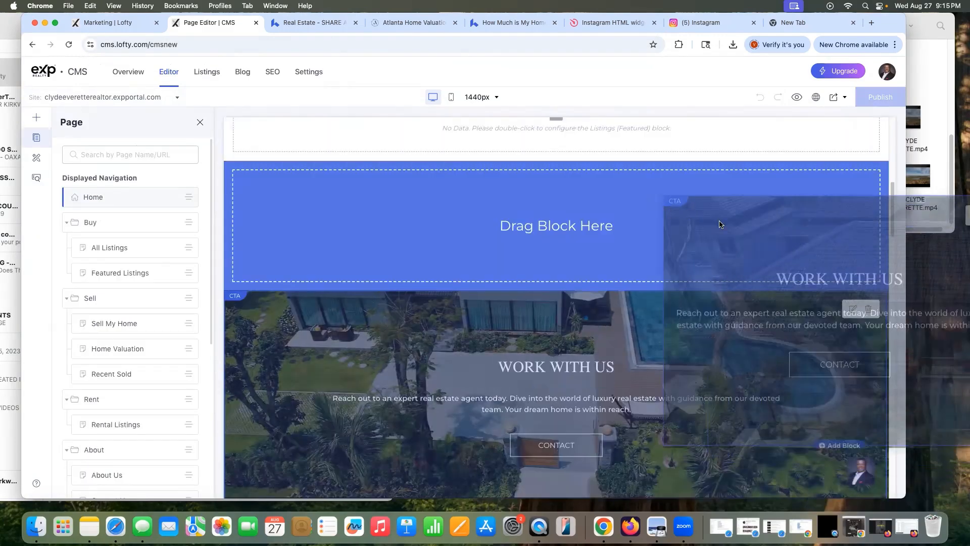
{"action": "left_click_drag", "start_coordinate": [720, 224], "coordinate": [721, 223]}
{"action": "scroll", "coordinate": [722, 224], "scroll_direction": "down", "scroll_amount": 10}
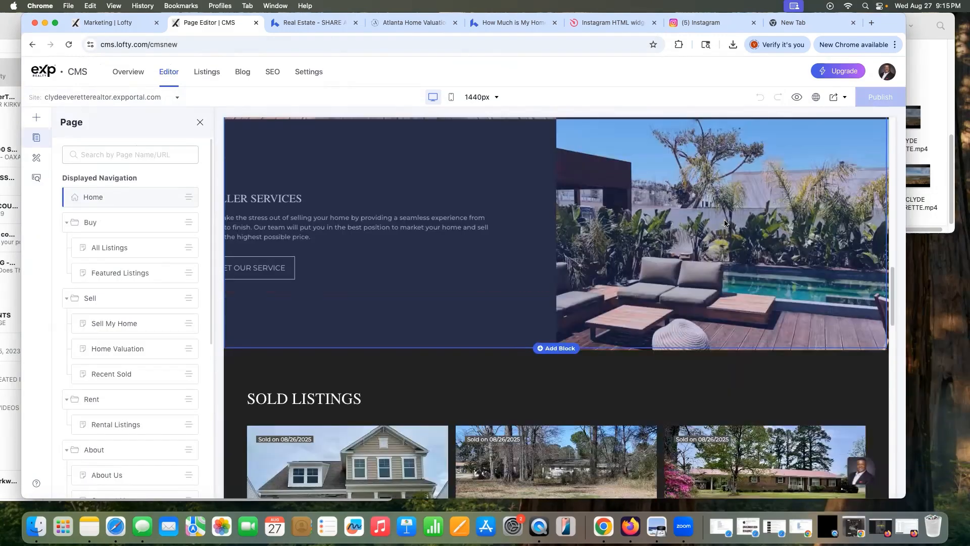
{"action": "scroll", "coordinate": [724, 222], "scroll_direction": "up", "scroll_amount": 6}
{"action": "scroll", "coordinate": [726, 224], "scroll_direction": "up", "scroll_amount": 3}
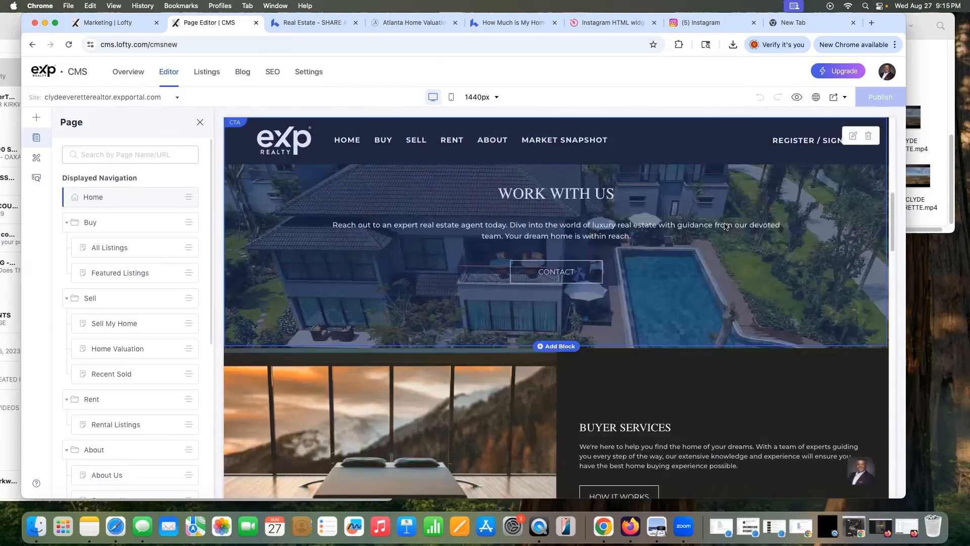
{"action": "scroll", "coordinate": [785, 328], "scroll_direction": "up", "scroll_amount": 3}
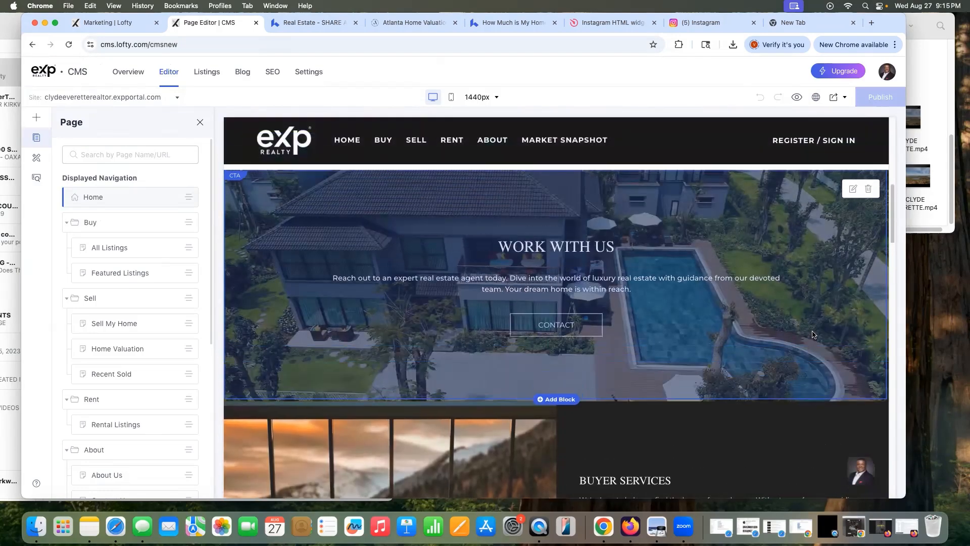
{"action": "left_click_drag", "start_coordinate": [803, 417], "coordinate": [722, 215]}
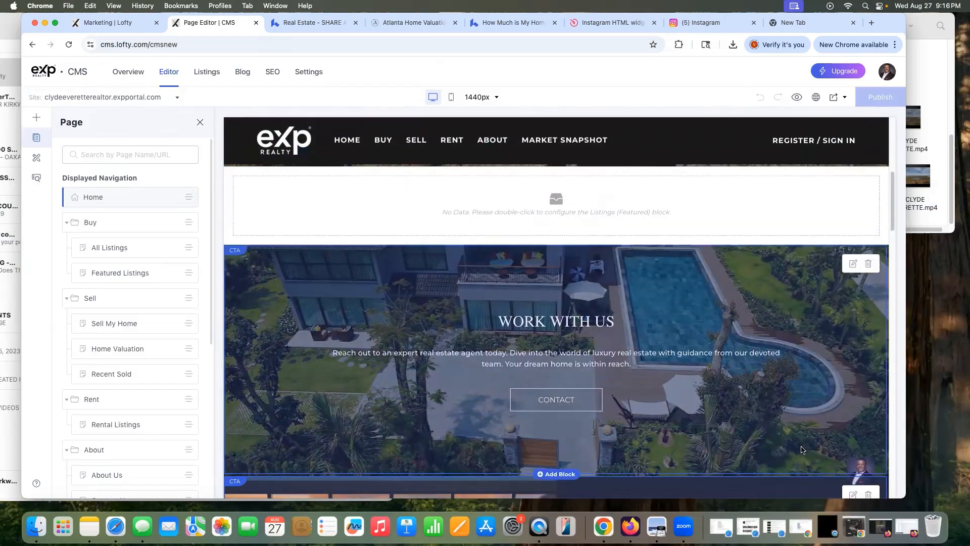
{"action": "left_click_drag", "start_coordinate": [777, 486], "coordinate": [689, 279]}
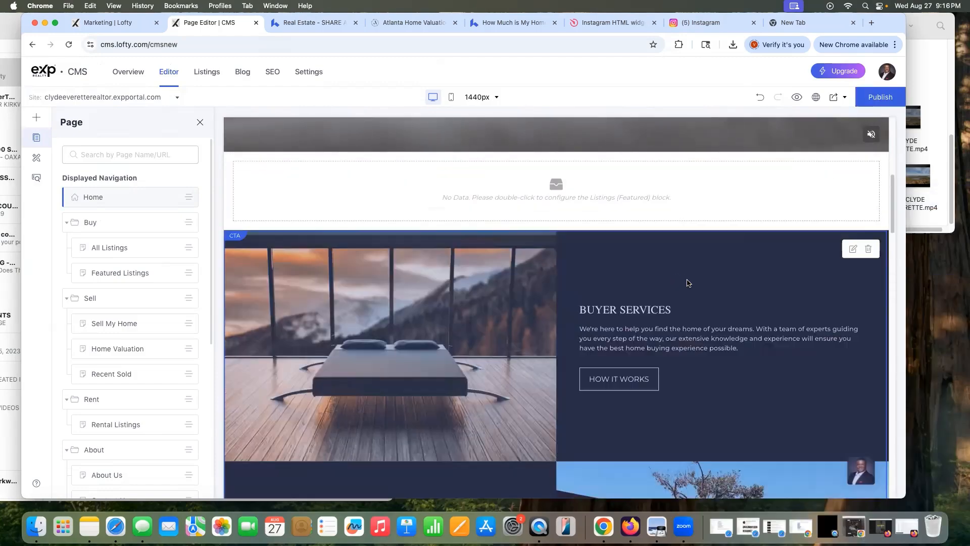
Step: Delete the empty Featured Listings block and preview the homepage
{"action": "scroll", "coordinate": [695, 283], "scroll_direction": "down", "scroll_amount": 5}
{"action": "scroll", "coordinate": [700, 288], "scroll_direction": "down", "scroll_amount": 3}
{"action": "scroll", "coordinate": [707, 288], "scroll_direction": "down", "scroll_amount": 5}
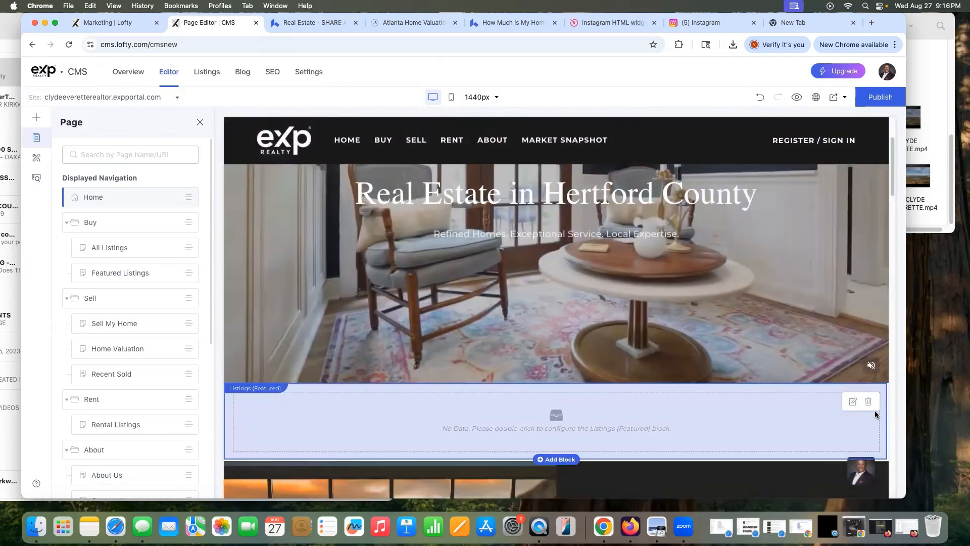
{"action": "left_click", "coordinate": [868, 400]}
{"action": "left_click", "coordinate": [564, 300]}
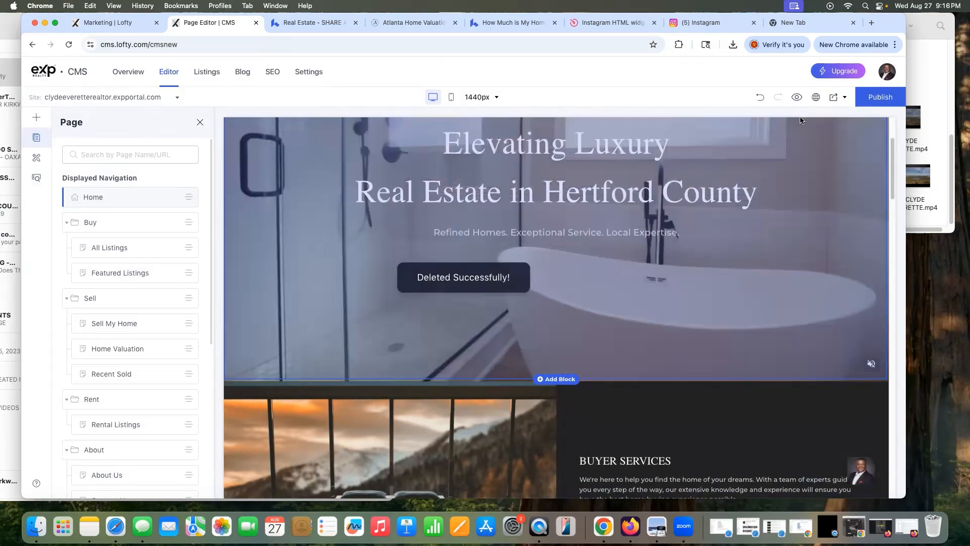
{"action": "left_click", "coordinate": [796, 97]}
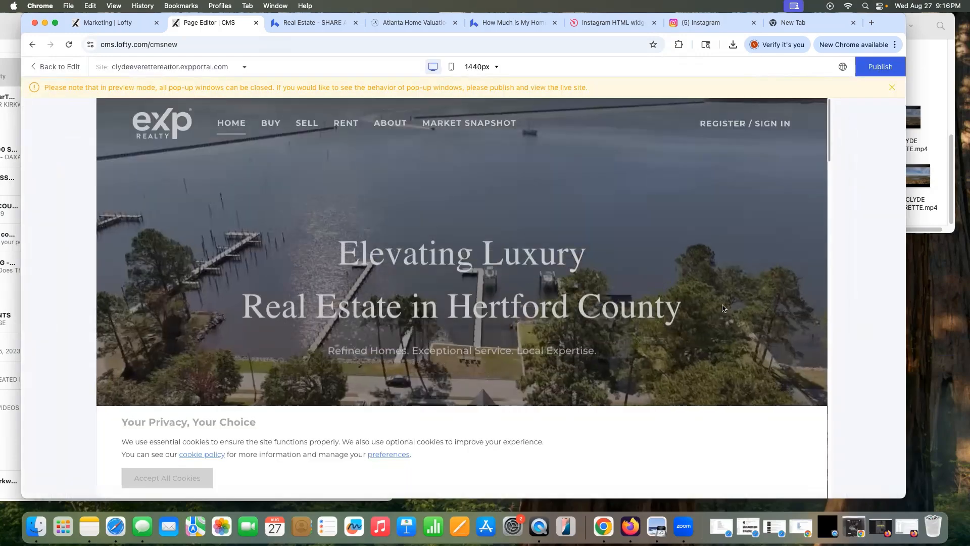
Step: Scroll through the homepage preview, then exit back to the editor
{"action": "scroll", "coordinate": [710, 309], "scroll_direction": "down", "scroll_amount": 10}
{"action": "scroll", "coordinate": [747, 313], "scroll_direction": "down", "scroll_amount": 15}
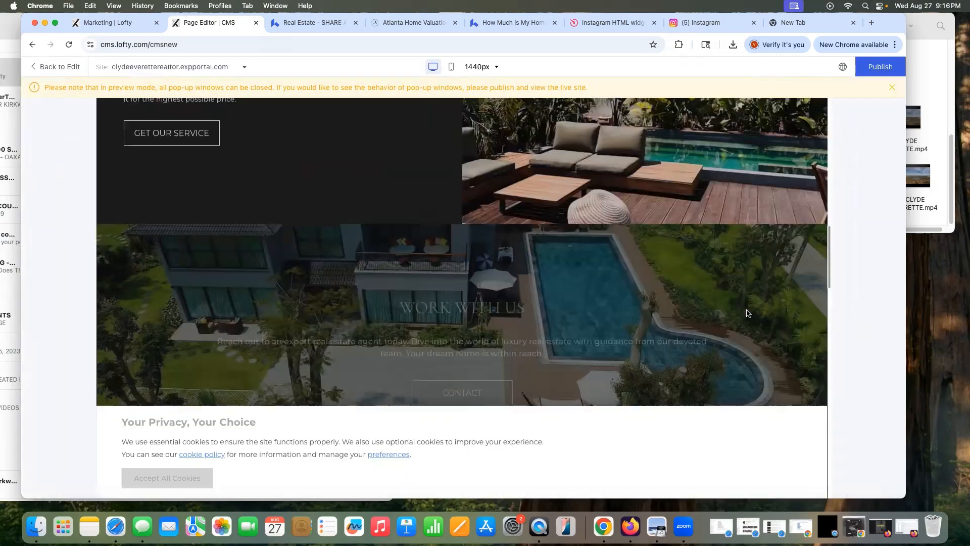
{"action": "scroll", "coordinate": [747, 313], "scroll_direction": "up", "scroll_amount": 20}
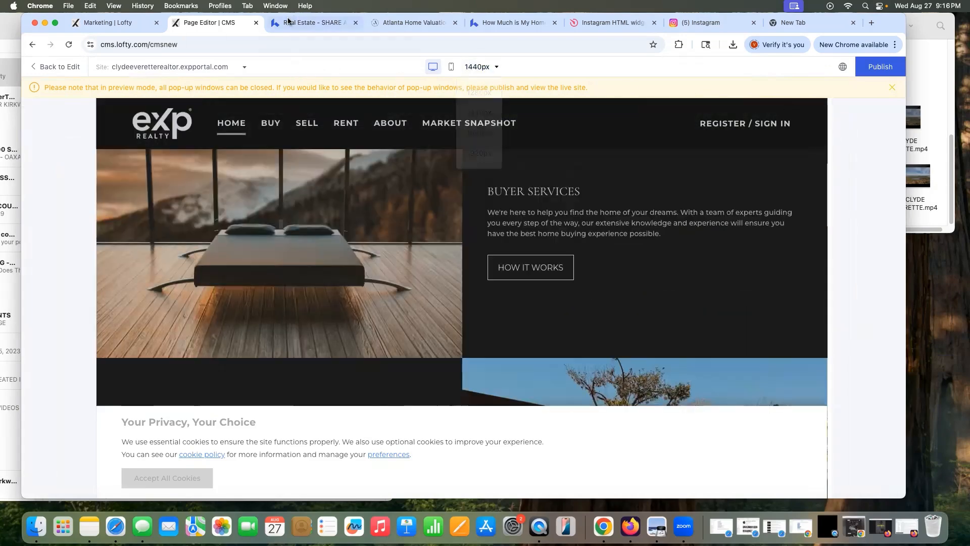
{"action": "key", "text": "Escape"}
Step: Bring up the block library with categories like Company Intro and Listings
{"action": "scroll", "coordinate": [472, 305], "scroll_direction": "up", "scroll_amount": 3}
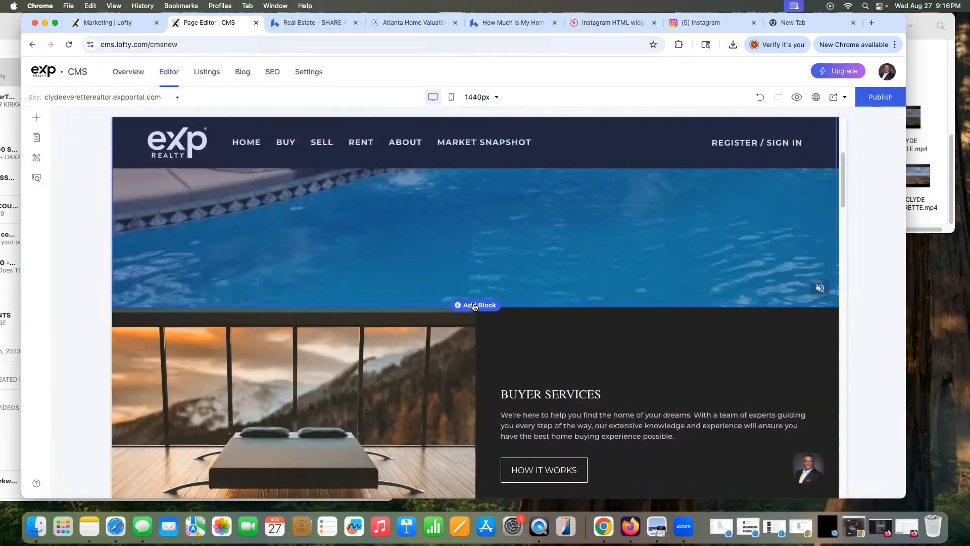
{"action": "left_click", "coordinate": [473, 306]}
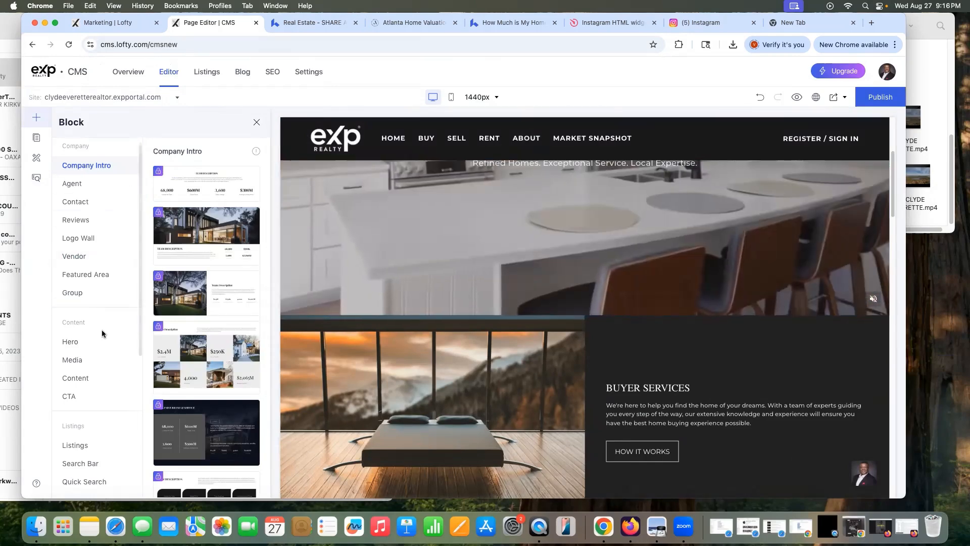
{"action": "scroll", "coordinate": [116, 386], "scroll_direction": "down", "scroll_amount": 5}
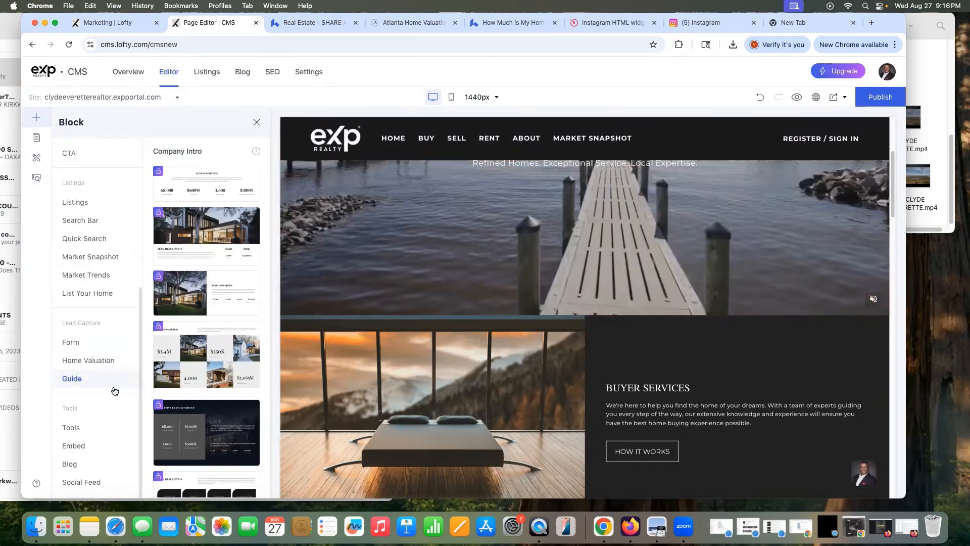
{"action": "scroll", "coordinate": [141, 393], "scroll_direction": "up", "scroll_amount": 5}
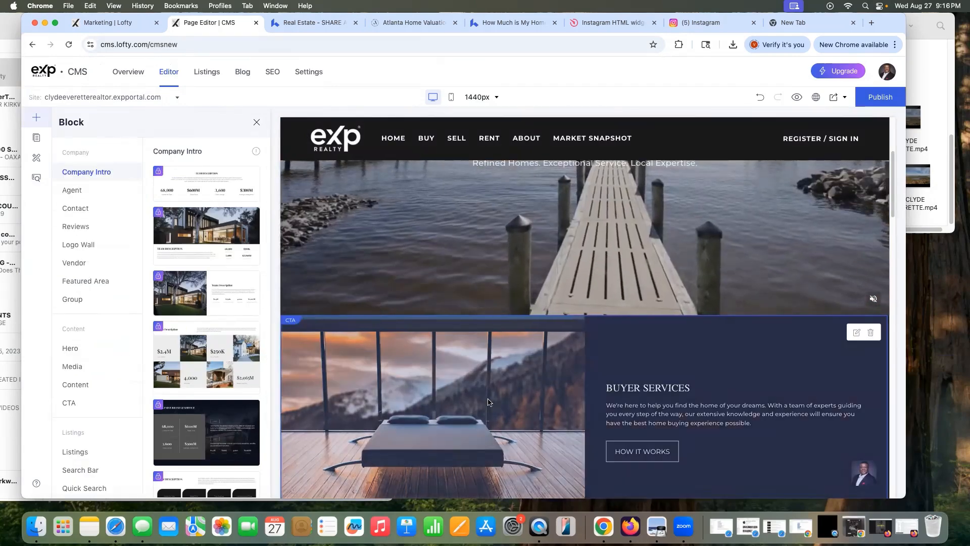
Step: Open the Edit Image dialog for the Buyer Services Column1 desktop image
{"action": "left_click", "coordinate": [854, 335]}
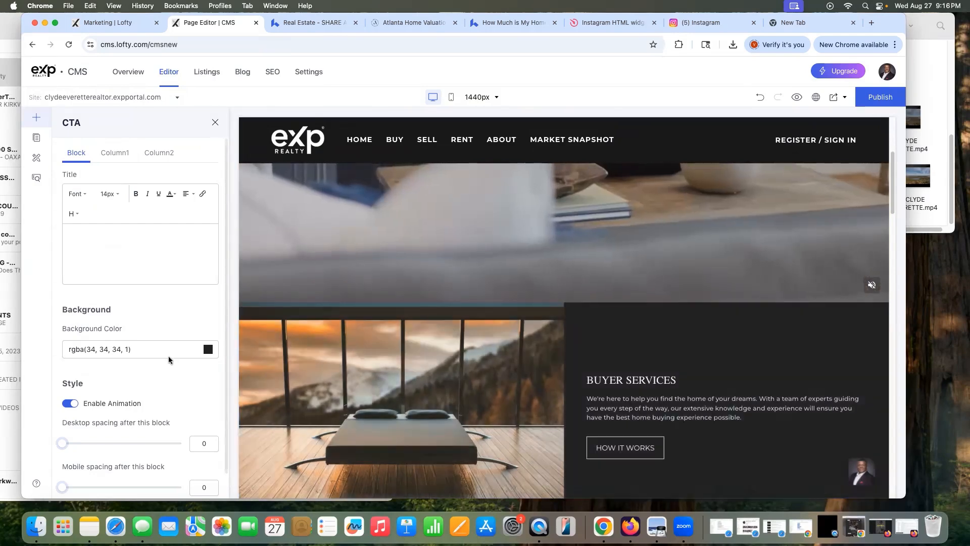
{"action": "scroll", "coordinate": [168, 355], "scroll_direction": "down", "scroll_amount": 2}
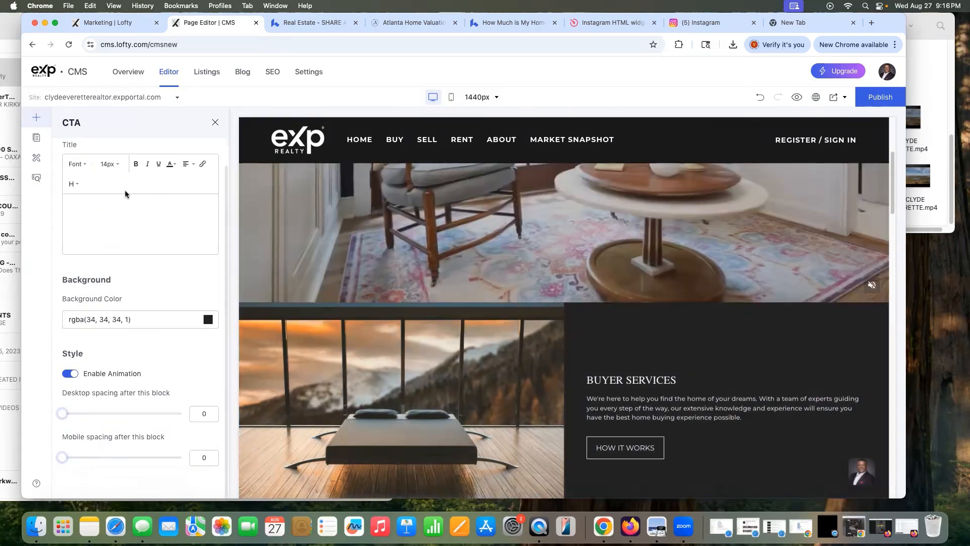
{"action": "scroll", "coordinate": [125, 190], "scroll_direction": "up", "scroll_amount": 2}
{"action": "left_click", "coordinate": [116, 153]}
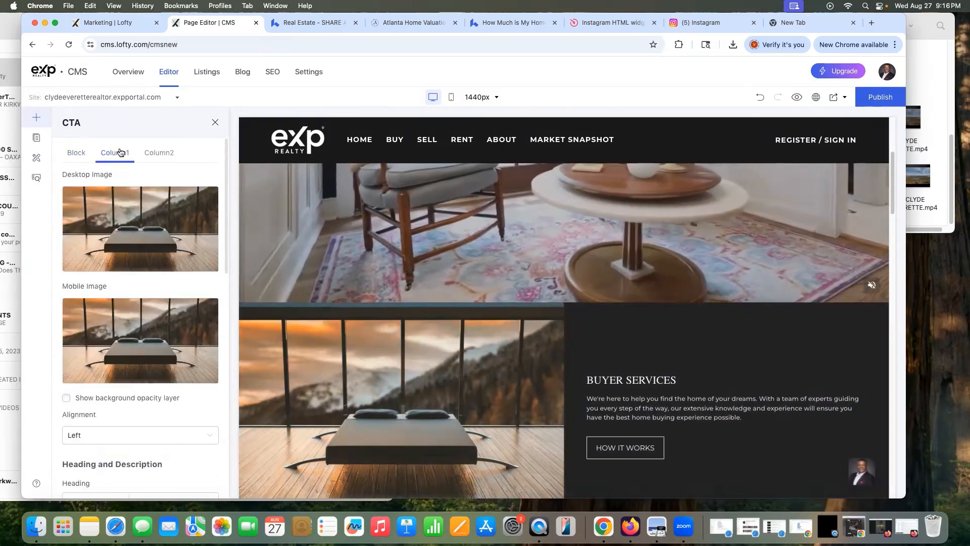
{"action": "left_click", "coordinate": [77, 153]}
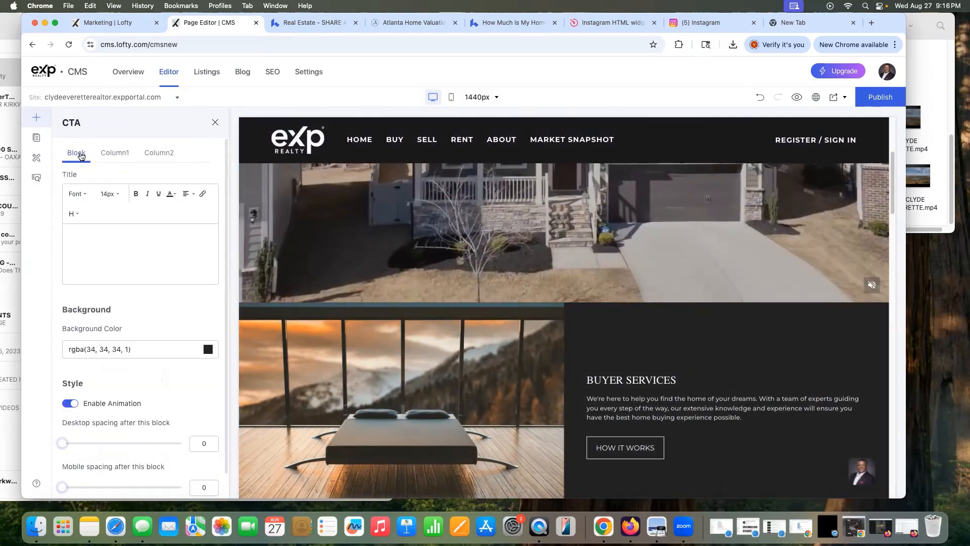
{"action": "scroll", "coordinate": [600, 394], "scroll_direction": "down", "scroll_amount": 5}
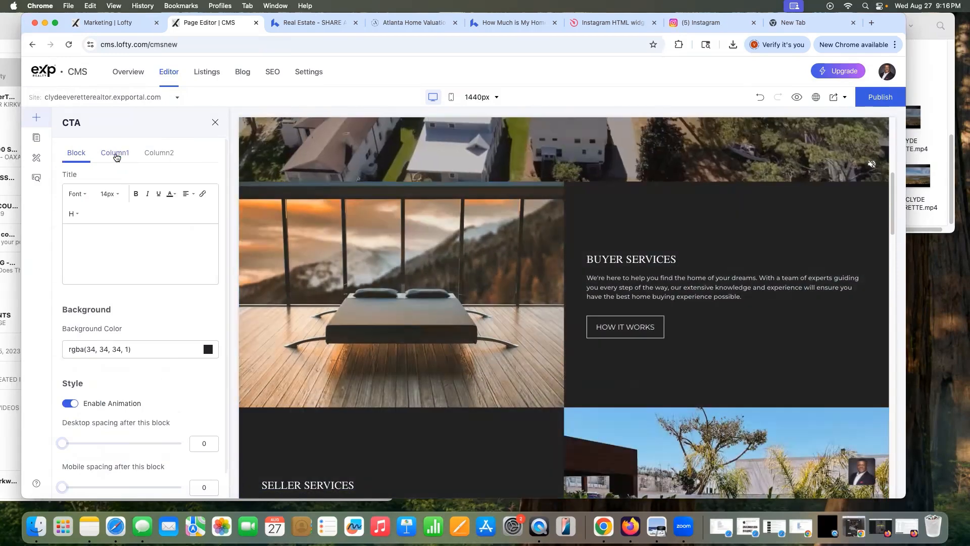
{"action": "left_click", "coordinate": [116, 153]}
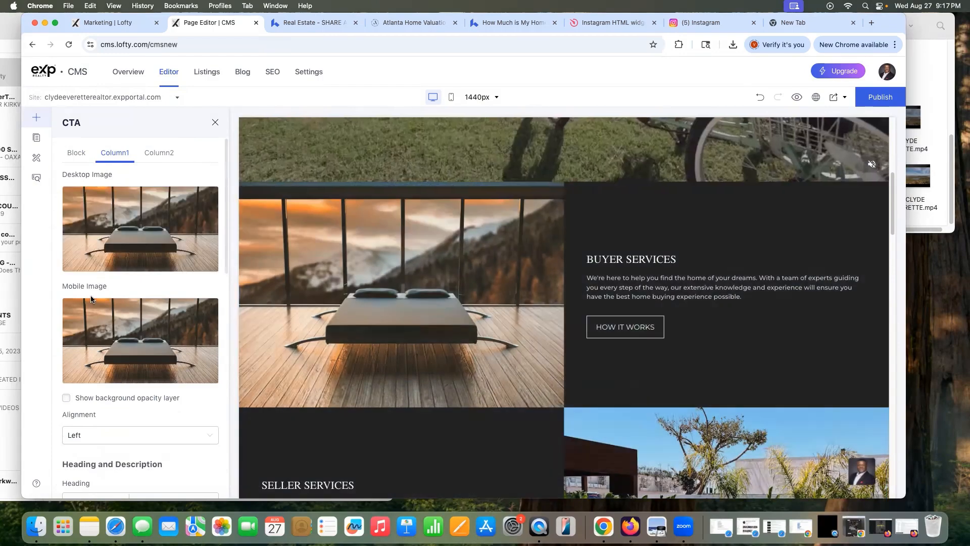
{"action": "left_click", "coordinate": [125, 231]}
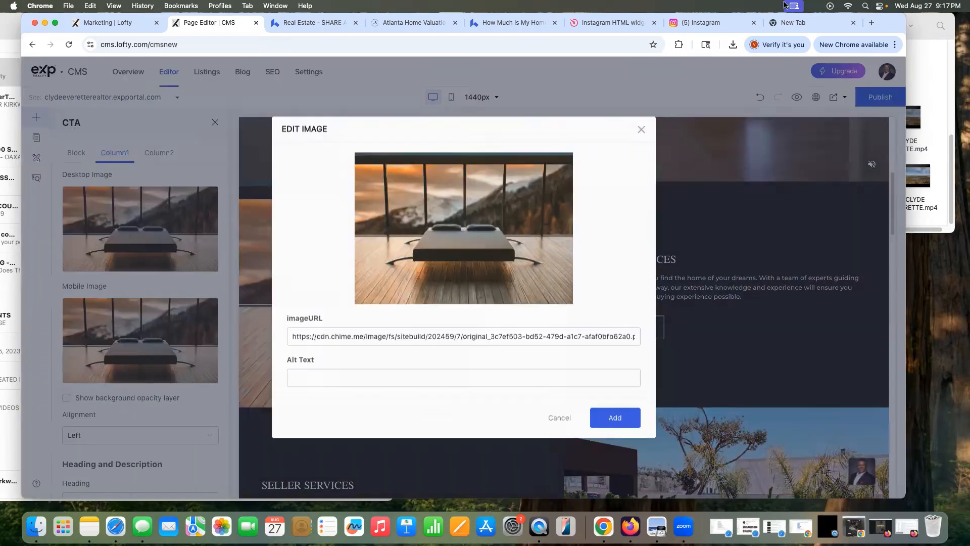
Step: Replace the Buyer Services desktop image with an uploaded living-room photo
{"action": "left_click", "coordinate": [437, 226]}
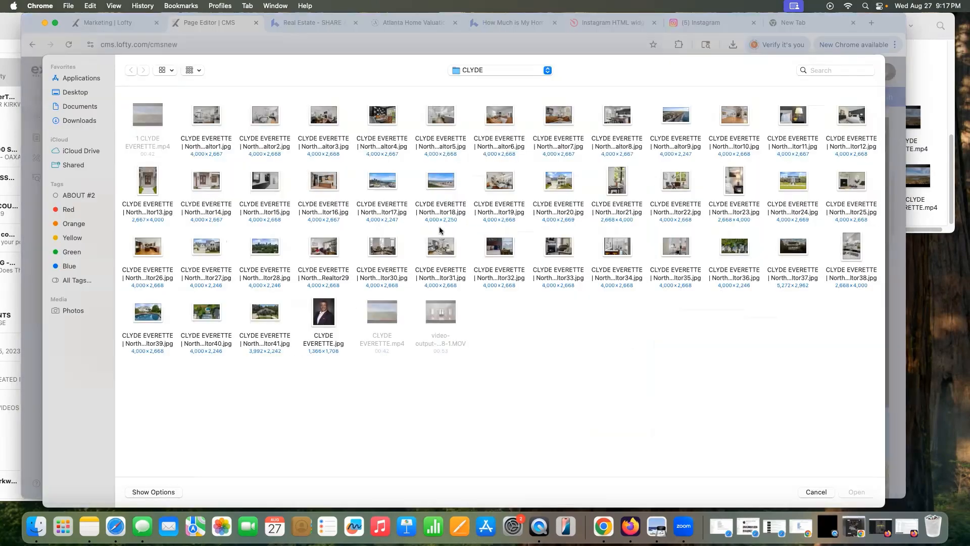
{"action": "left_click", "coordinate": [497, 194]}
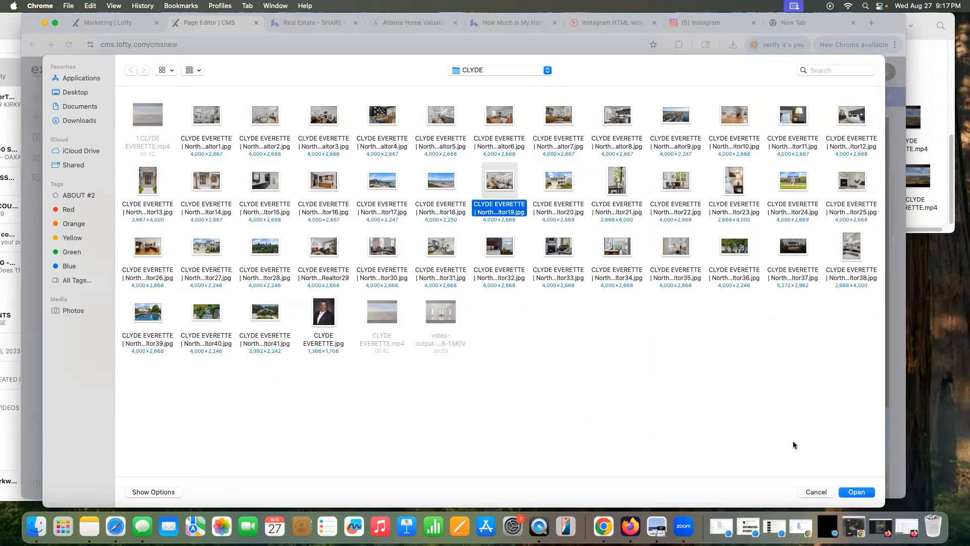
{"action": "left_click", "coordinate": [857, 492]}
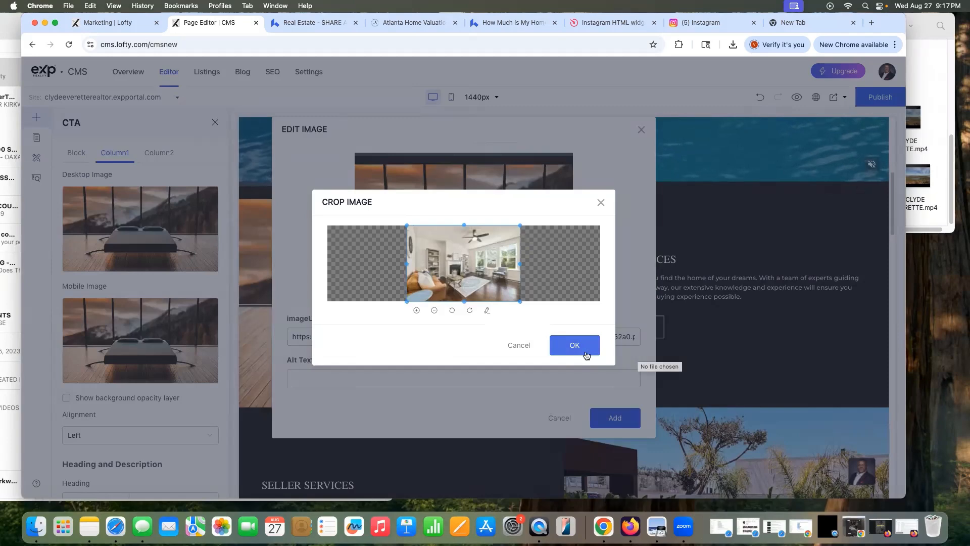
{"action": "left_click", "coordinate": [578, 345]}
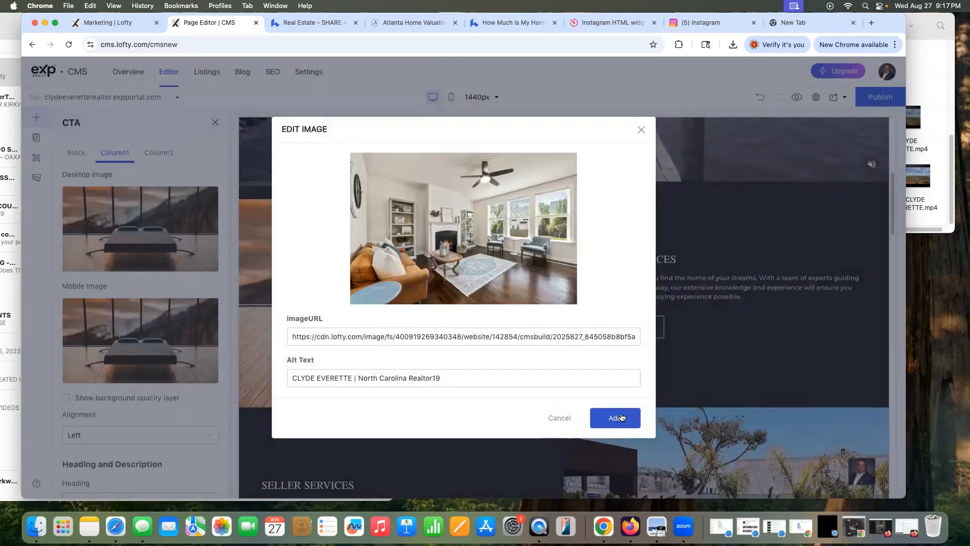
{"action": "left_click", "coordinate": [621, 417]}
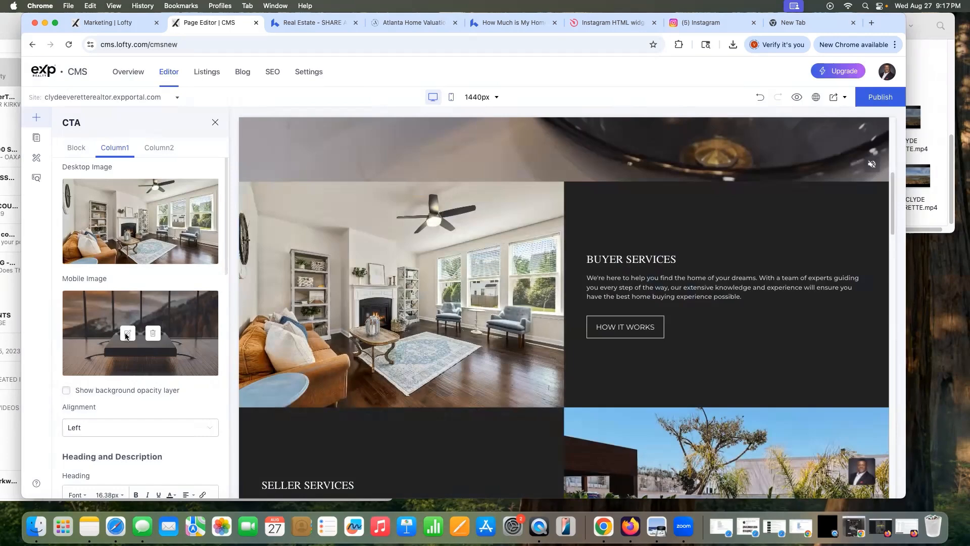
Step: Replace the Buyer Services mobile image with the fireplace-and-TV living-room photo
{"action": "left_click", "coordinate": [127, 334]}
{"action": "left_click", "coordinate": [422, 228]}
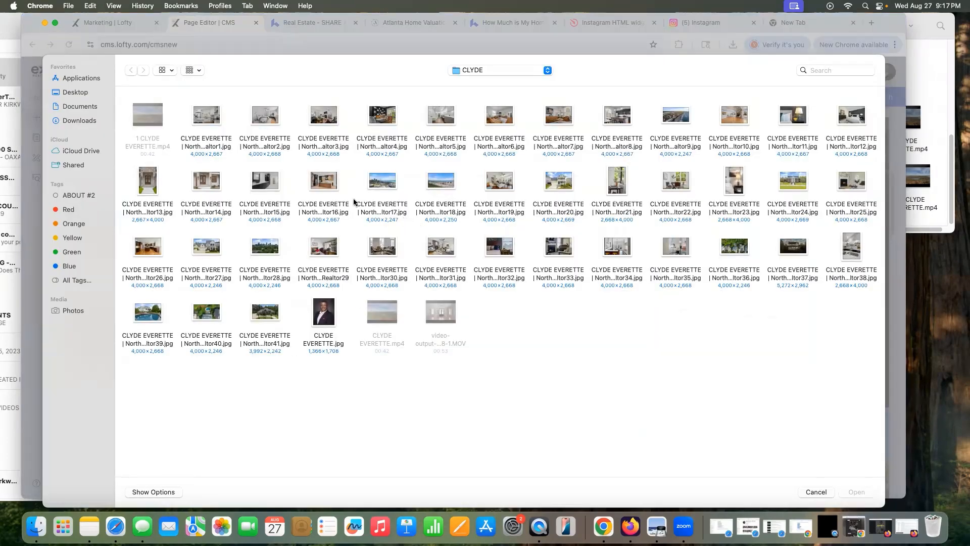
{"action": "left_click", "coordinate": [328, 182]}
{"action": "left_click", "coordinate": [872, 490]}
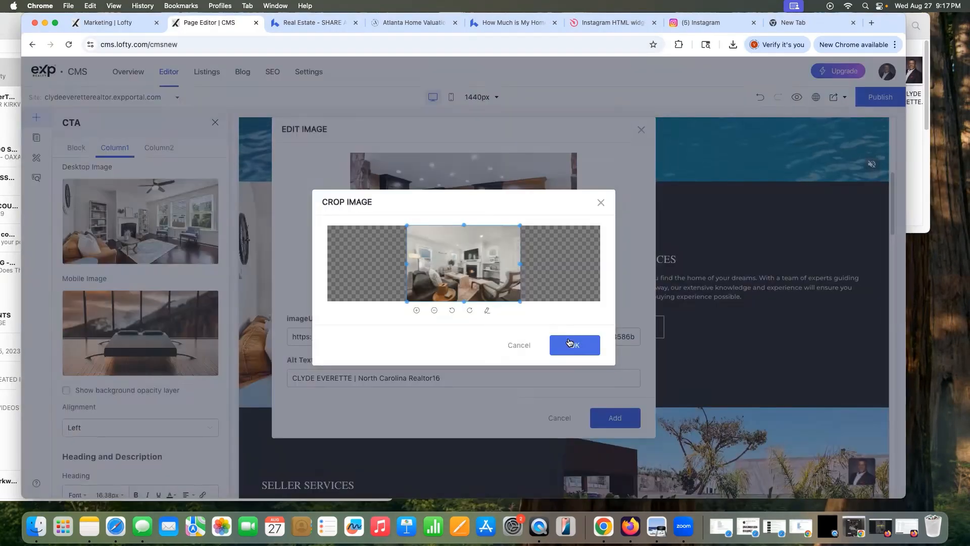
{"action": "left_click", "coordinate": [574, 346]}
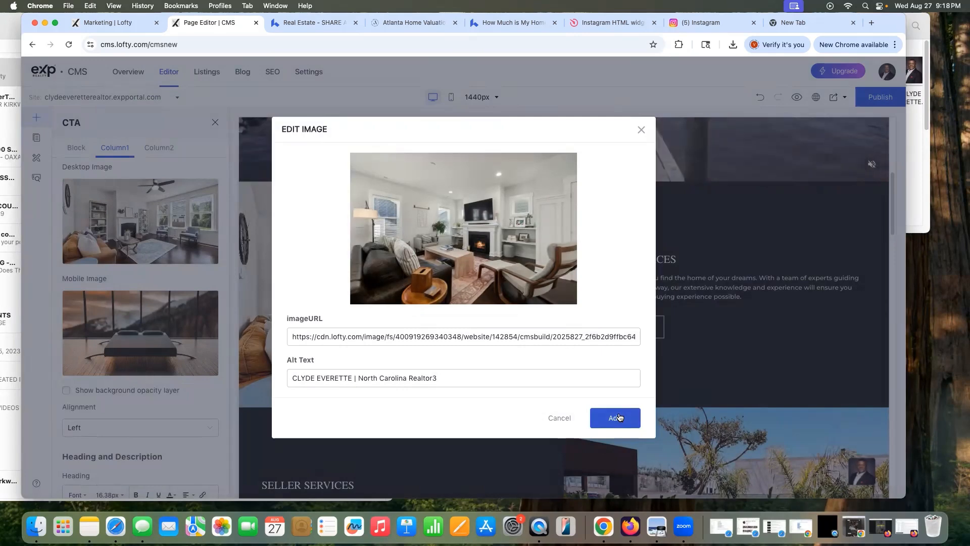
{"action": "left_click", "coordinate": [617, 417]}
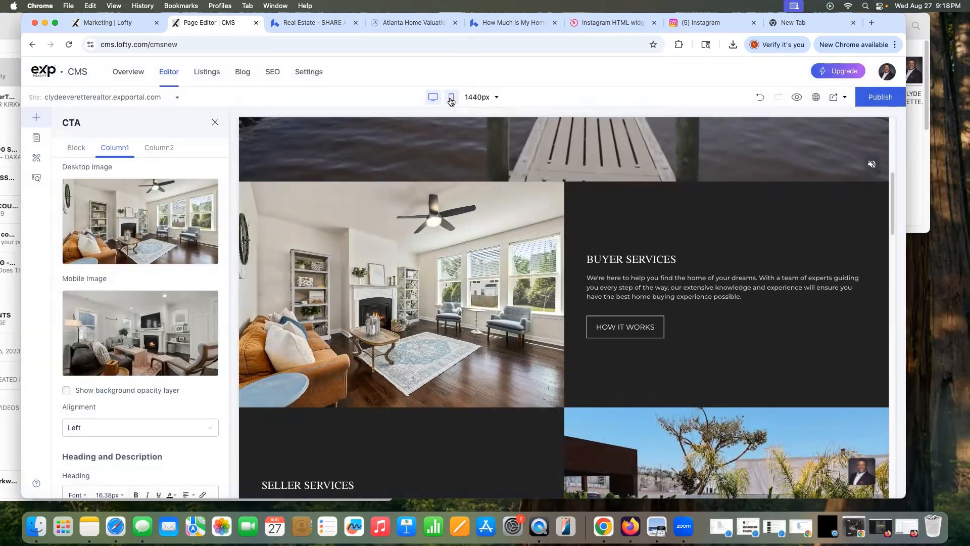
{"action": "left_click", "coordinate": [451, 99]}
{"action": "scroll", "coordinate": [541, 276], "scroll_direction": "down", "scroll_amount": 5}
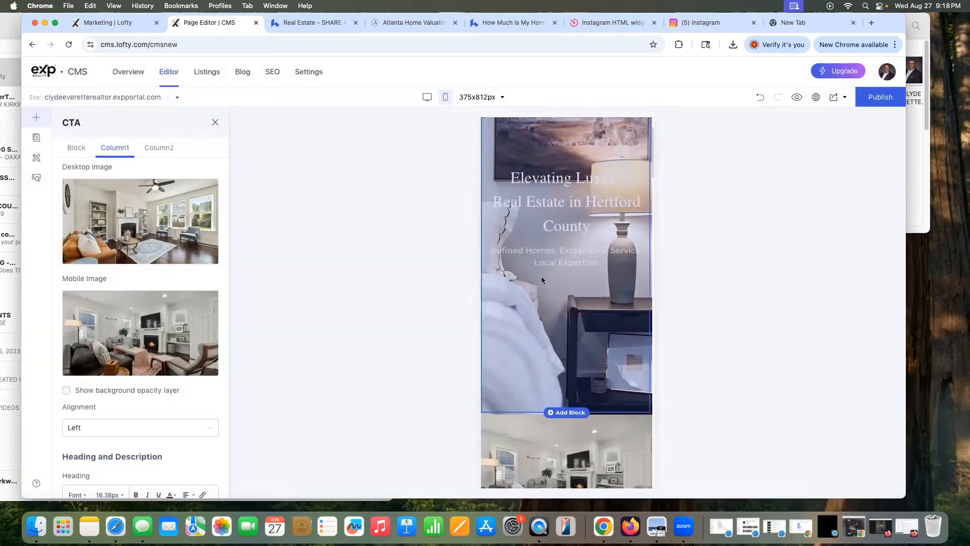
{"action": "scroll", "coordinate": [541, 277], "scroll_direction": "down", "scroll_amount": 3}
{"action": "scroll", "coordinate": [541, 278], "scroll_direction": "up", "scroll_amount": 4}
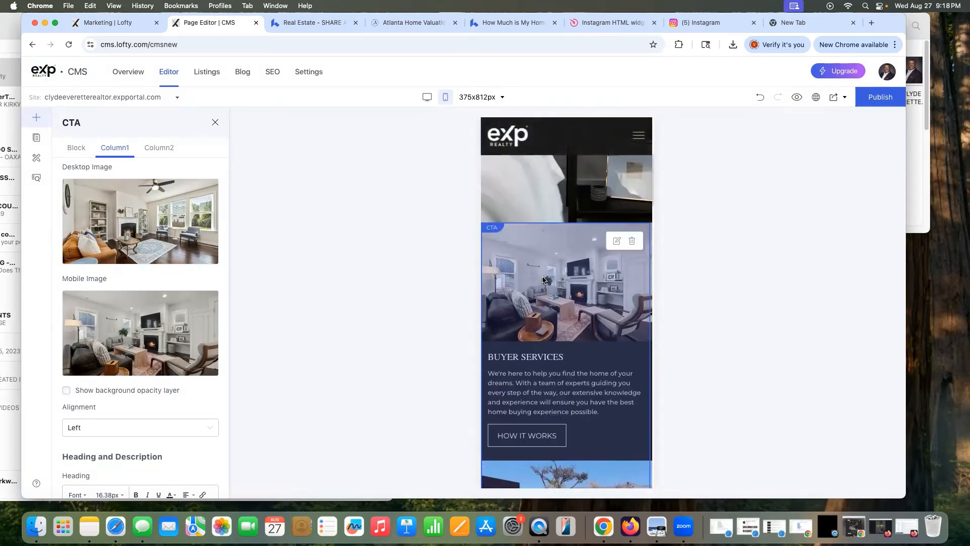
{"action": "scroll", "coordinate": [542, 280], "scroll_direction": "down", "scroll_amount": 1}
{"action": "scroll", "coordinate": [542, 280], "scroll_direction": "down", "scroll_amount": 8}
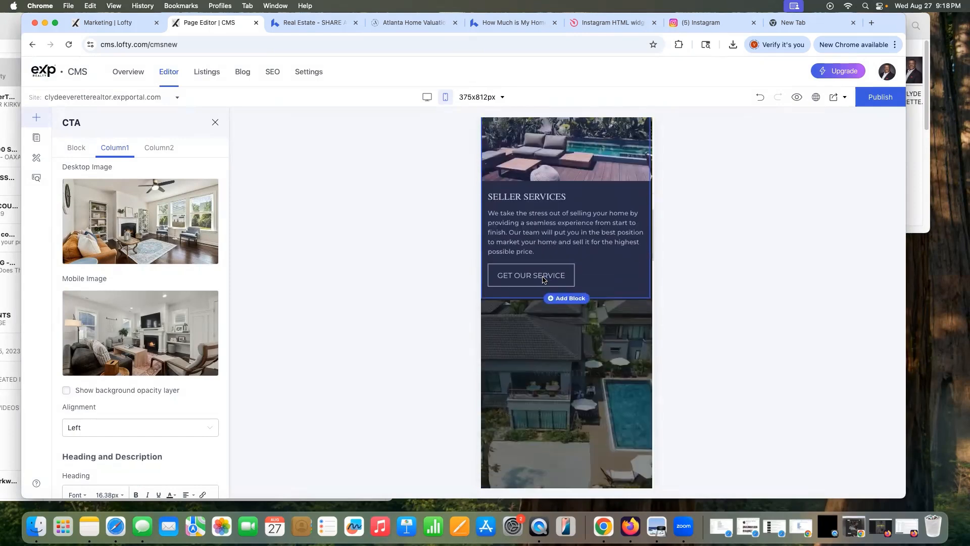
{"action": "scroll", "coordinate": [542, 279], "scroll_direction": "down", "scroll_amount": 3}
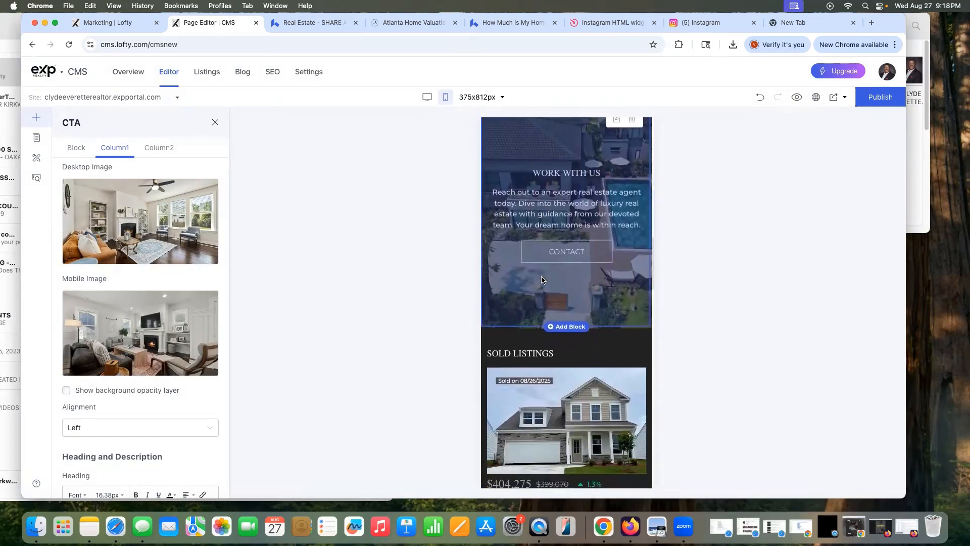
{"action": "scroll", "coordinate": [542, 280], "scroll_direction": "up", "scroll_amount": 4}
{"action": "scroll", "coordinate": [542, 279], "scroll_direction": "up", "scroll_amount": 15}
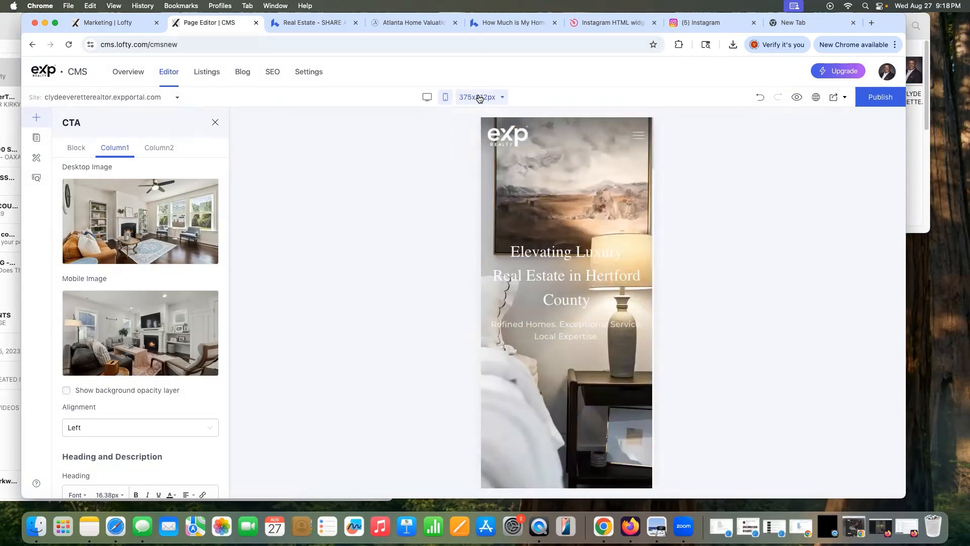
{"action": "left_click", "coordinate": [429, 100]}
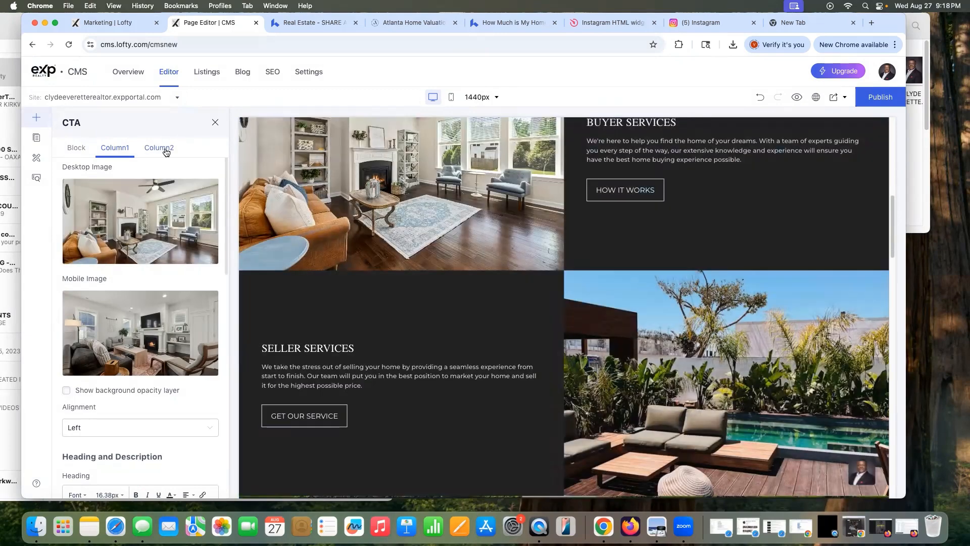
Step: Swap the Buyer Services Column1 desktop image to the fireplace-and-TV living-room photo
{"action": "left_click", "coordinate": [159, 148]}
{"action": "left_click", "coordinate": [116, 148]}
{"action": "scroll", "coordinate": [657, 323], "scroll_direction": "down", "scroll_amount": 1}
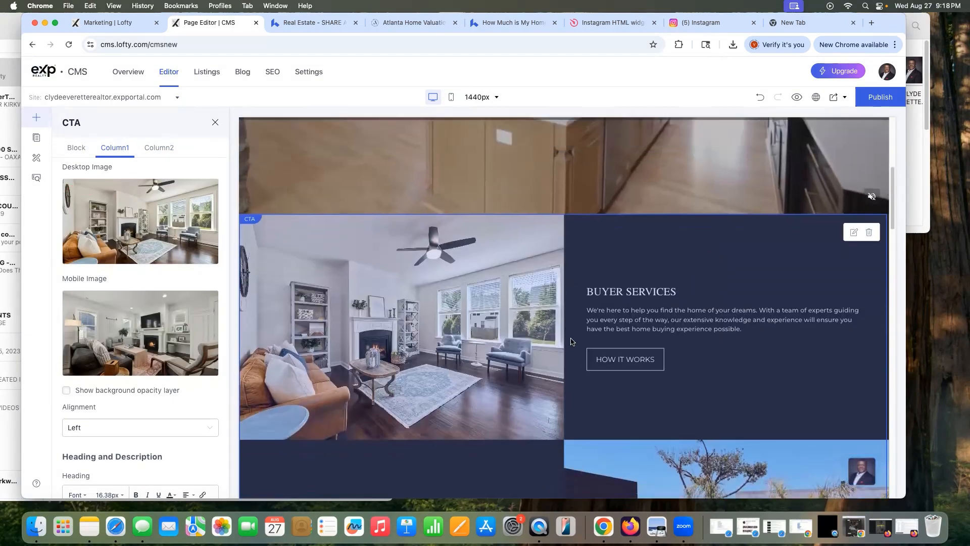
{"action": "scroll", "coordinate": [647, 332], "scroll_direction": "down", "scroll_amount": 3}
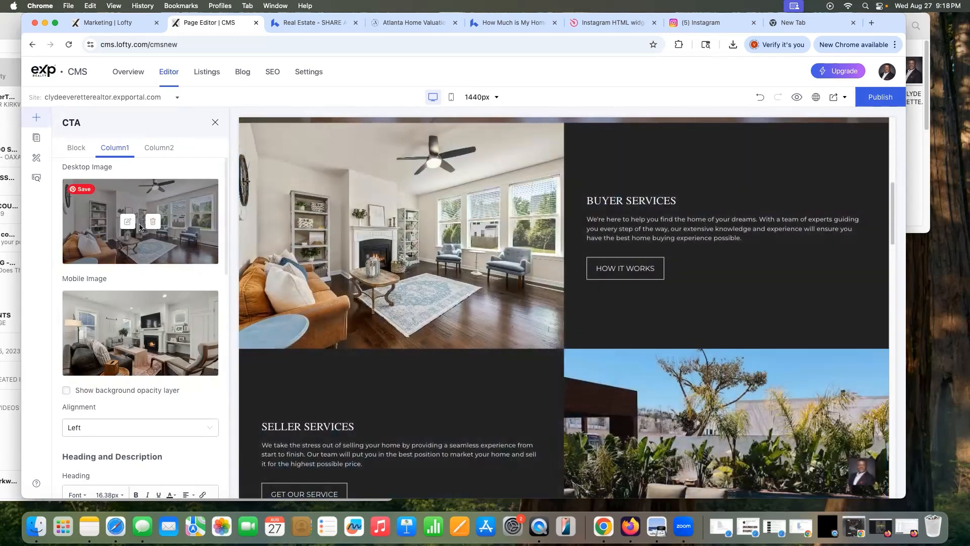
{"action": "left_click", "coordinate": [127, 221]}
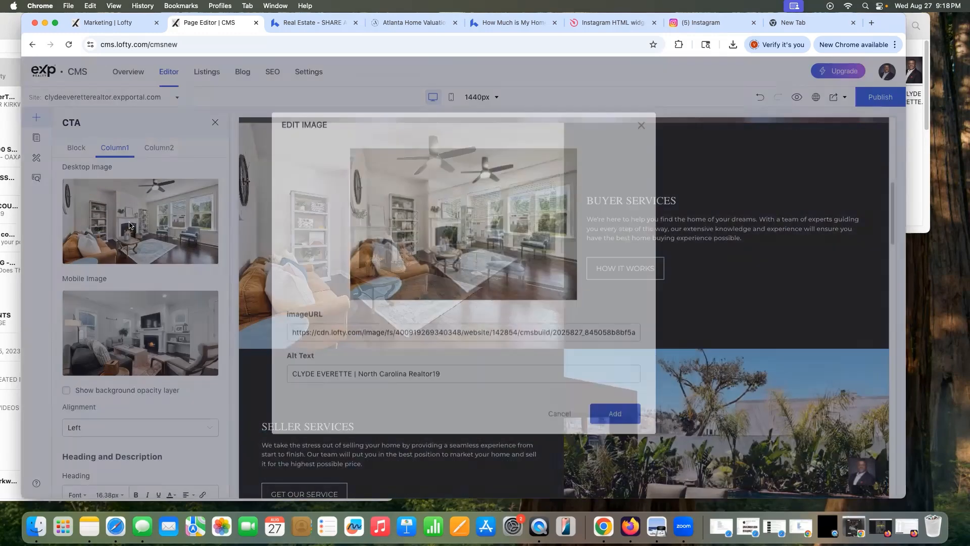
{"action": "left_click", "coordinate": [429, 230]}
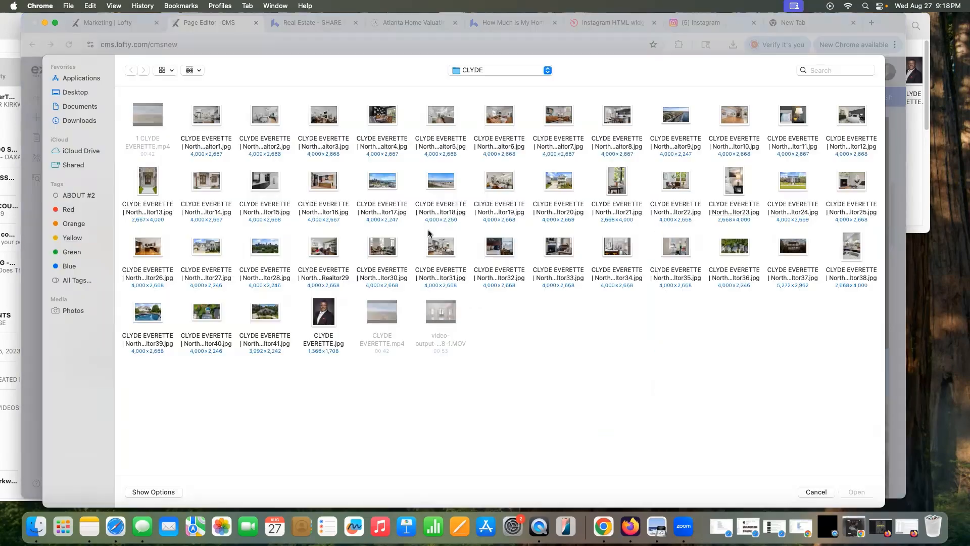
{"action": "left_click", "coordinate": [330, 122]}
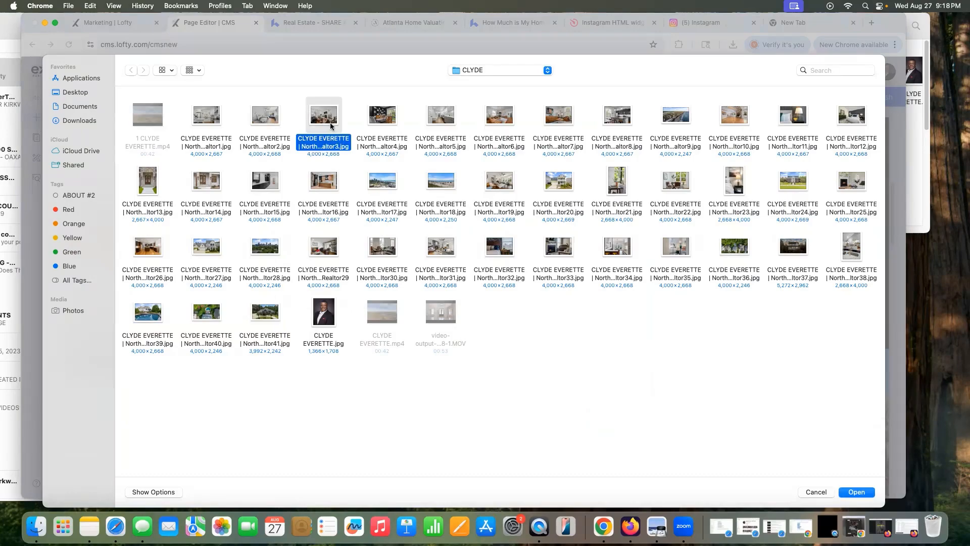
{"action": "left_click", "coordinate": [853, 492]}
{"action": "left_click", "coordinate": [576, 344]}
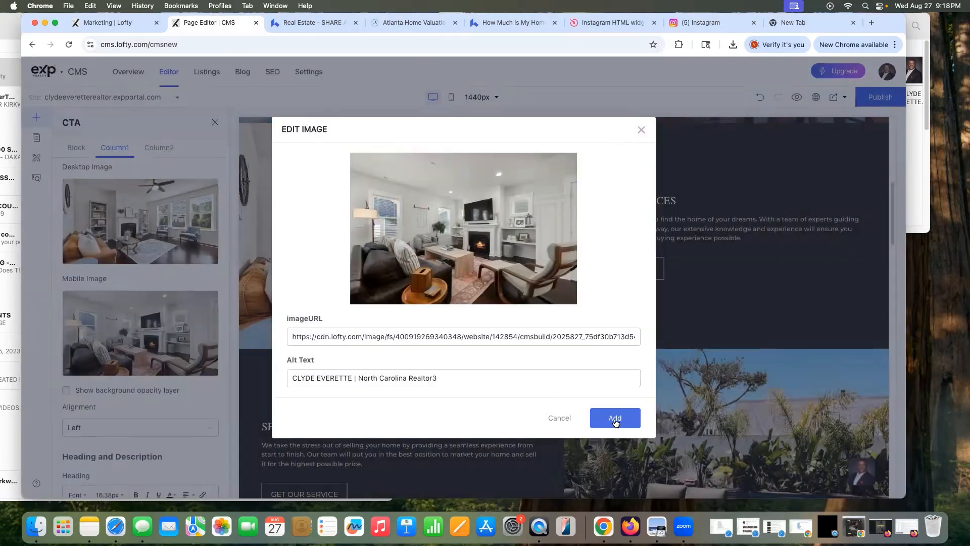
{"action": "left_click", "coordinate": [615, 418]}
{"action": "scroll", "coordinate": [684, 400], "scroll_direction": "down", "scroll_amount": 3}
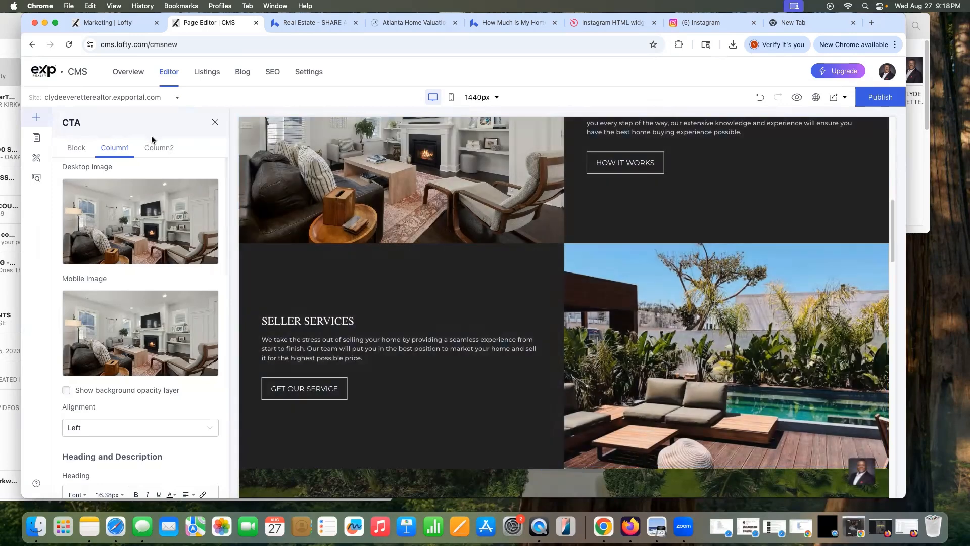
Step: Set the HOW IT WORKS button's /listing link to open in the current tab
{"action": "left_click", "coordinate": [159, 147]}
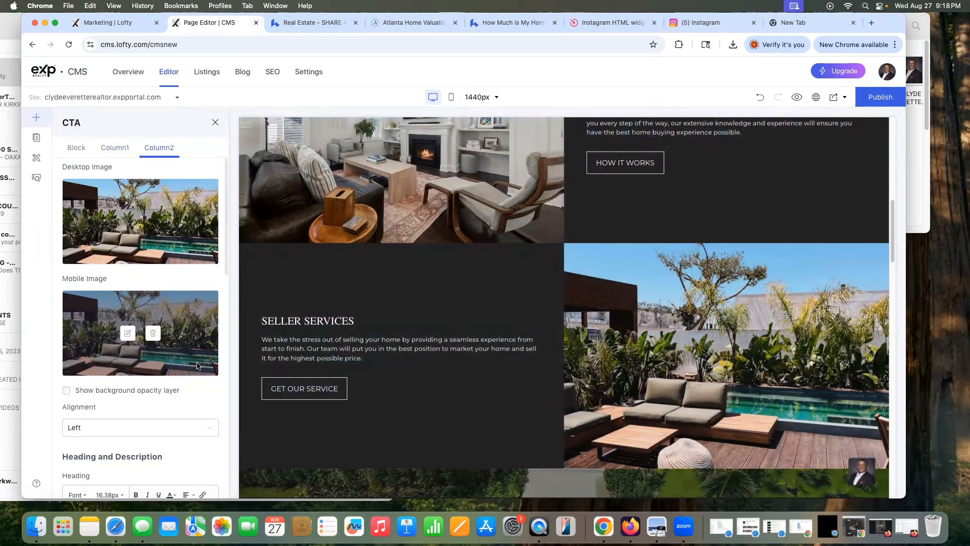
{"action": "left_click", "coordinate": [114, 148]}
{"action": "scroll", "coordinate": [162, 306], "scroll_direction": "down", "scroll_amount": 5}
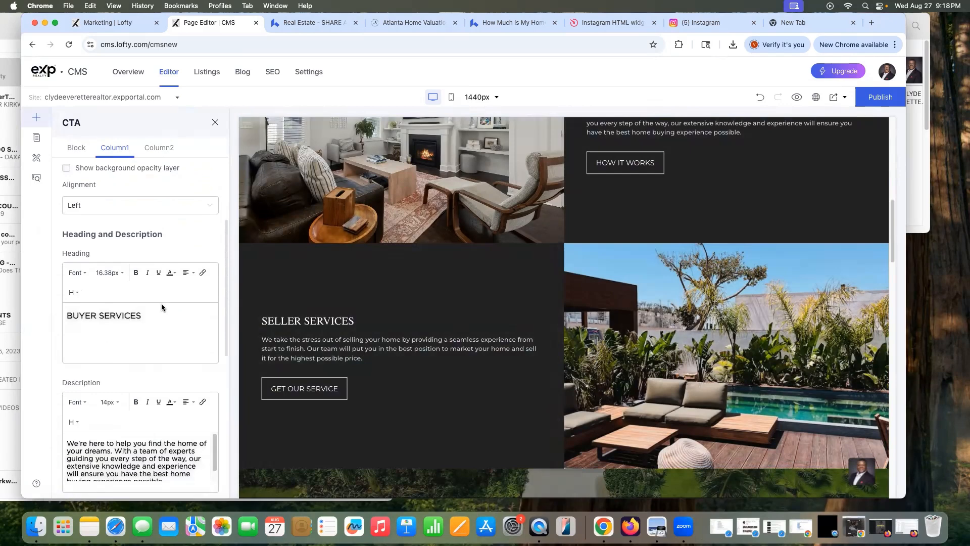
{"action": "scroll", "coordinate": [486, 284], "scroll_direction": "up", "scroll_amount": 2}
{"action": "scroll", "coordinate": [486, 285], "scroll_direction": "up", "scroll_amount": 3}
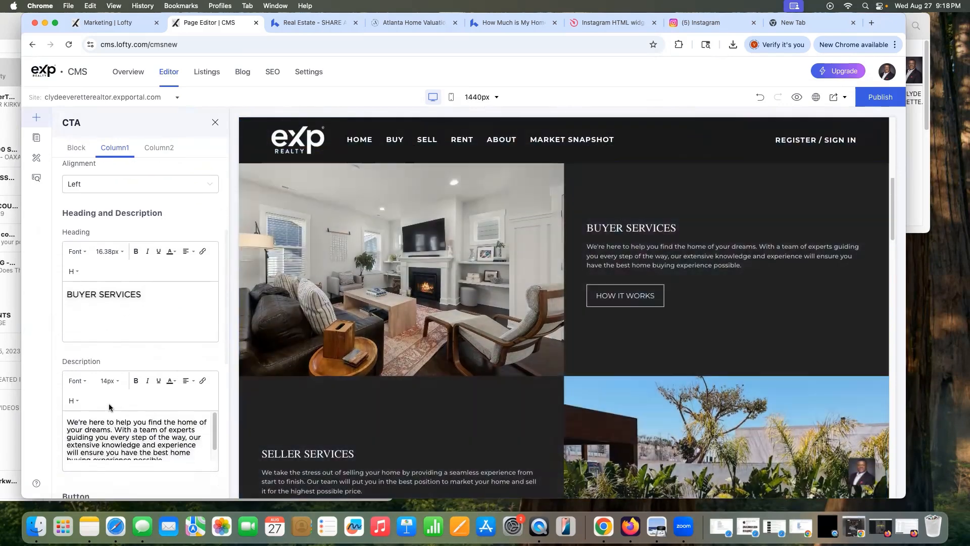
{"action": "scroll", "coordinate": [105, 389], "scroll_direction": "down", "scroll_amount": 1}
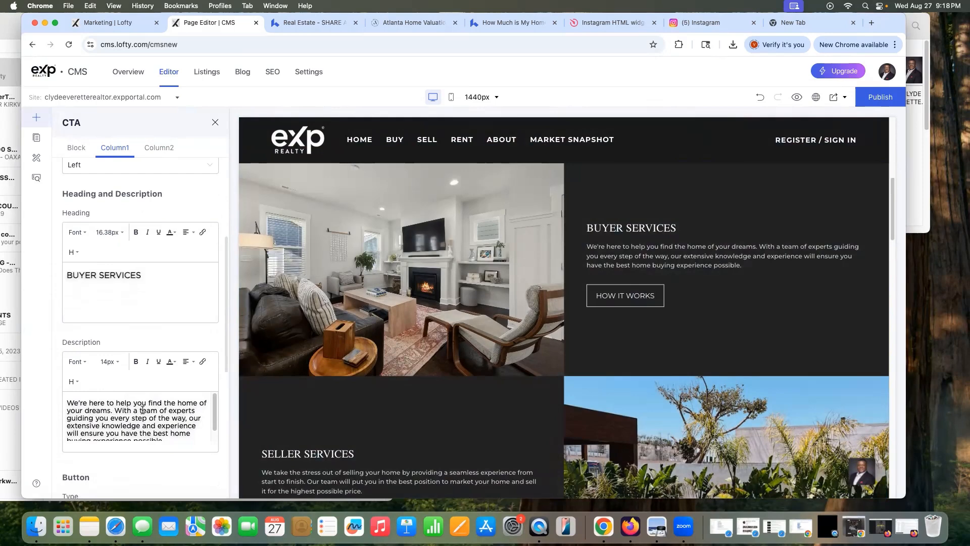
{"action": "scroll", "coordinate": [142, 410], "scroll_direction": "down", "scroll_amount": 1}
{"action": "scroll", "coordinate": [195, 462], "scroll_direction": "down", "scroll_amount": 3}
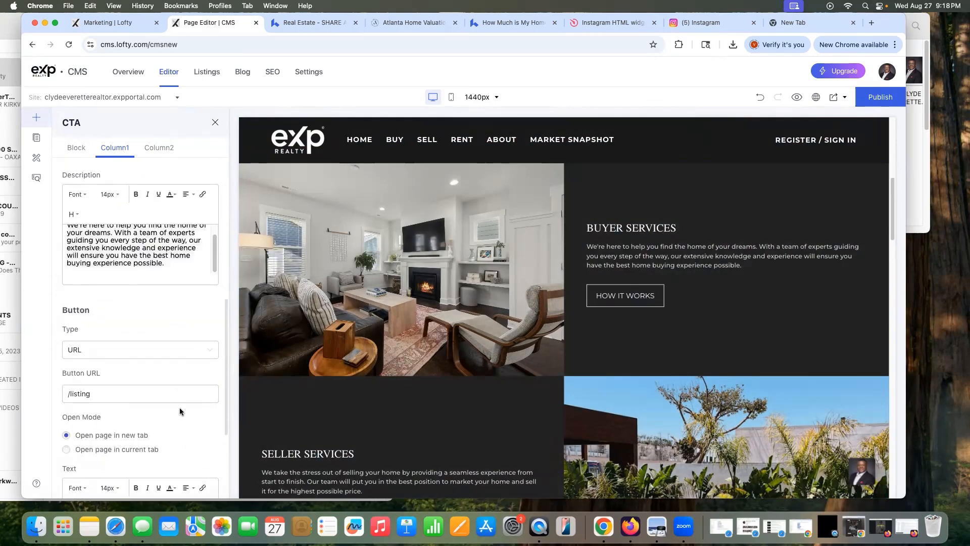
{"action": "scroll", "coordinate": [132, 304], "scroll_direction": "down", "scroll_amount": 1}
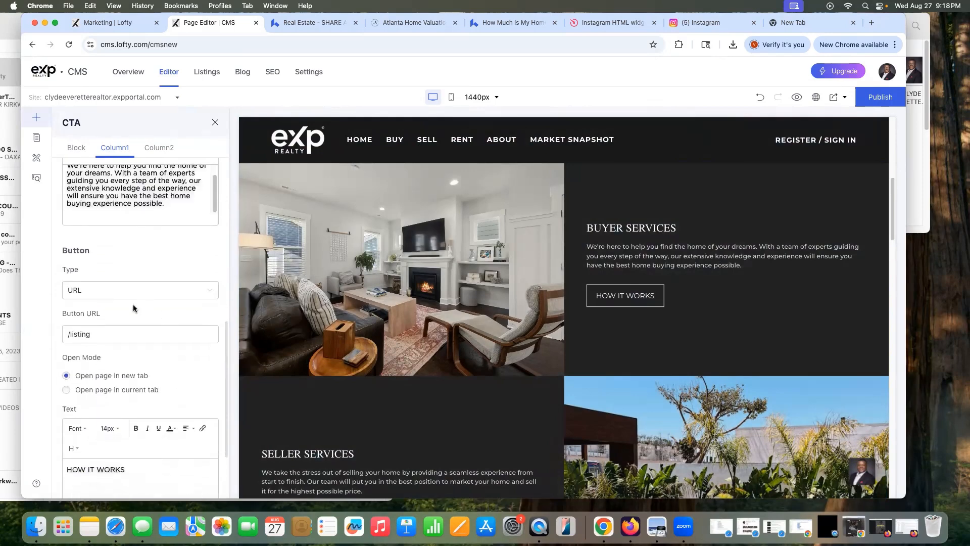
{"action": "left_click", "coordinate": [95, 336]}
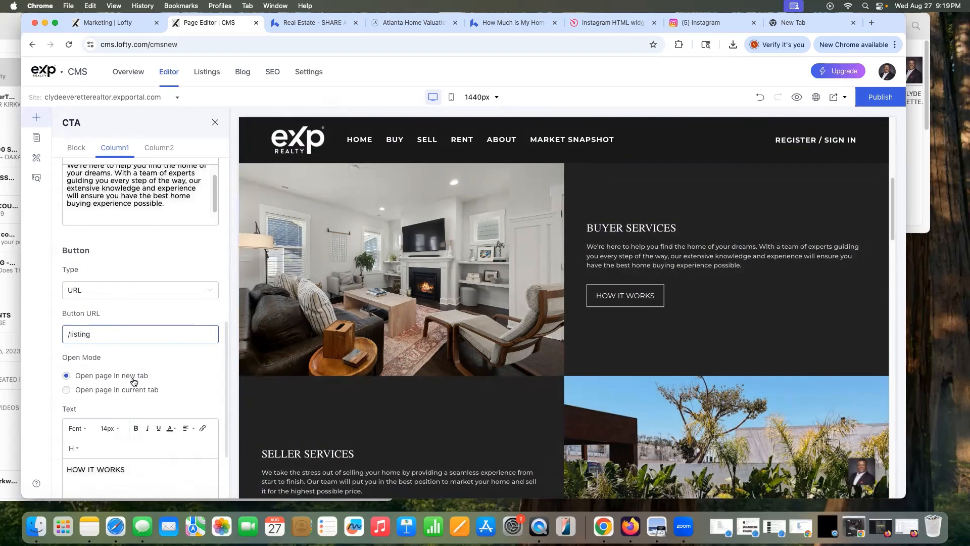
{"action": "left_click", "coordinate": [66, 389]}
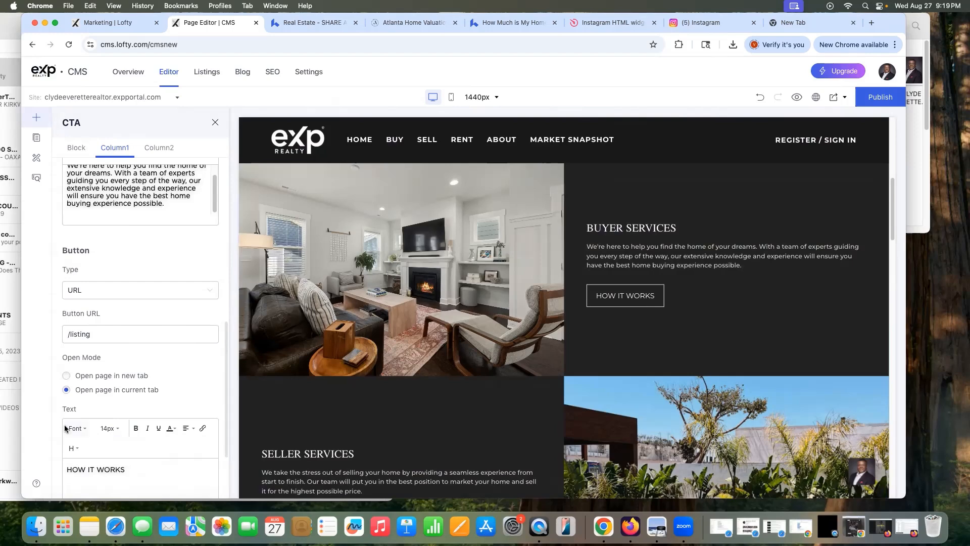
{"action": "scroll", "coordinate": [123, 389], "scroll_direction": "down", "scroll_amount": 3}
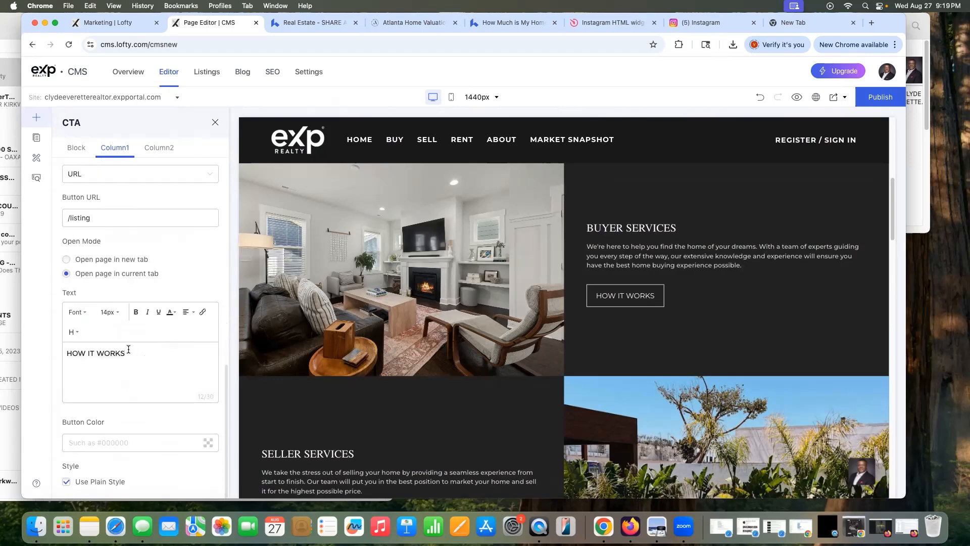
{"action": "left_click_drag", "start_coordinate": [128, 349], "coordinate": [63, 351]}
{"action": "left_click", "coordinate": [208, 445]}
{"action": "left_click", "coordinate": [123, 403]}
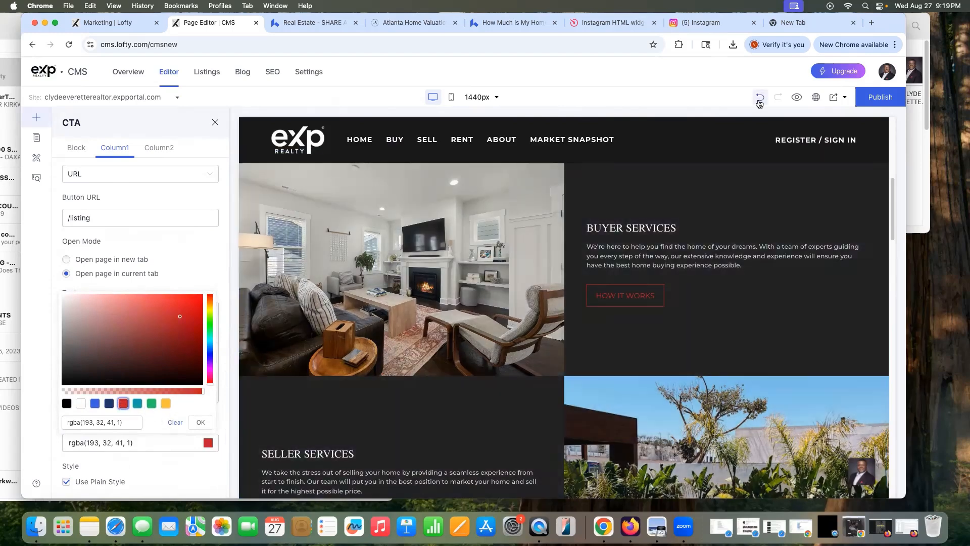
{"action": "left_click", "coordinate": [752, 106]}
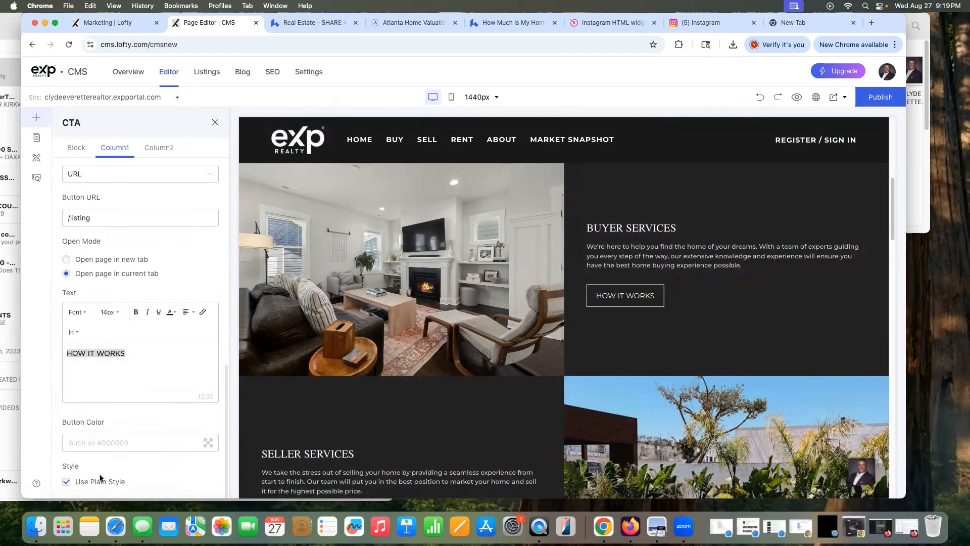
{"action": "left_click", "coordinate": [66, 483]}
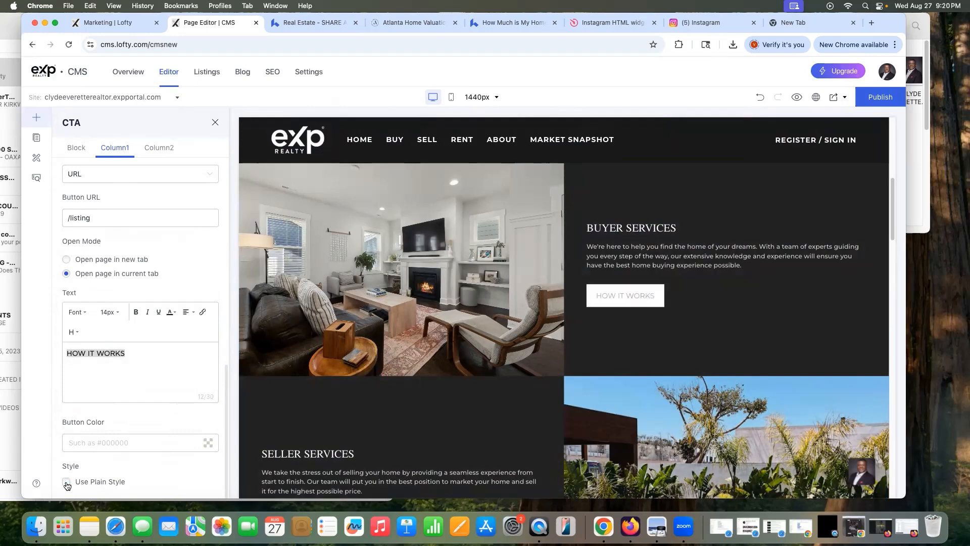
{"action": "left_click", "coordinate": [66, 483]}
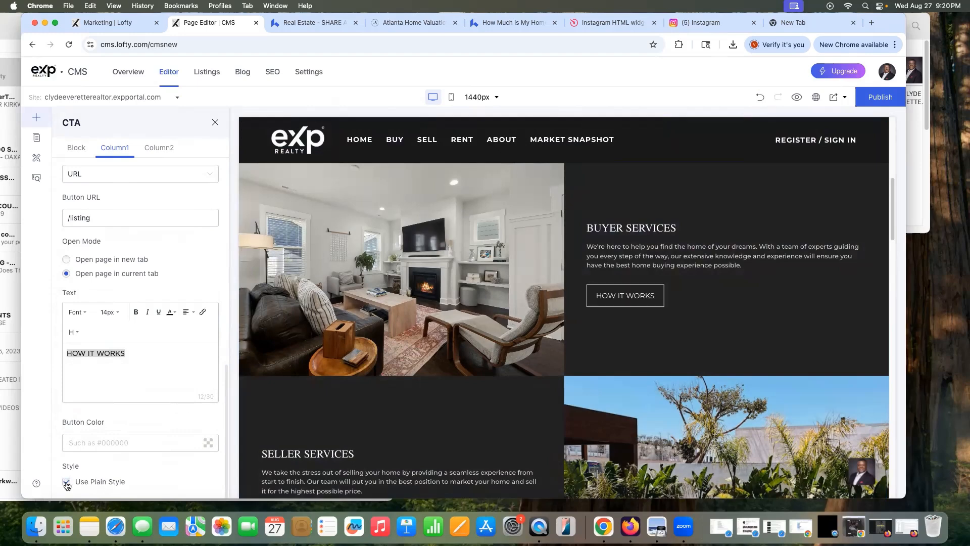
{"action": "left_click", "coordinate": [66, 483]}
{"action": "left_click", "coordinate": [66, 483]}
{"action": "scroll", "coordinate": [104, 467], "scroll_direction": "up", "scroll_amount": 1}
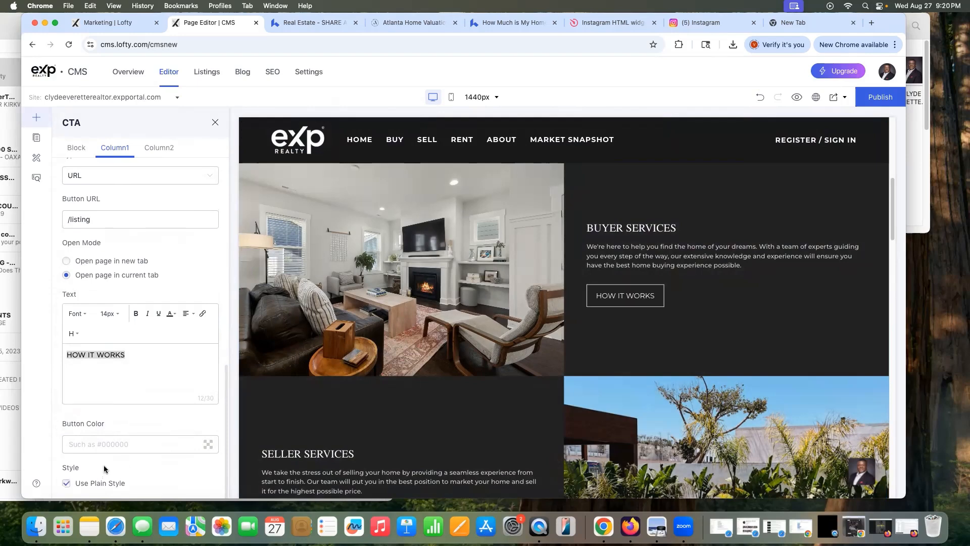
{"action": "left_click", "coordinate": [80, 337]}
{"action": "left_click", "coordinate": [109, 313]}
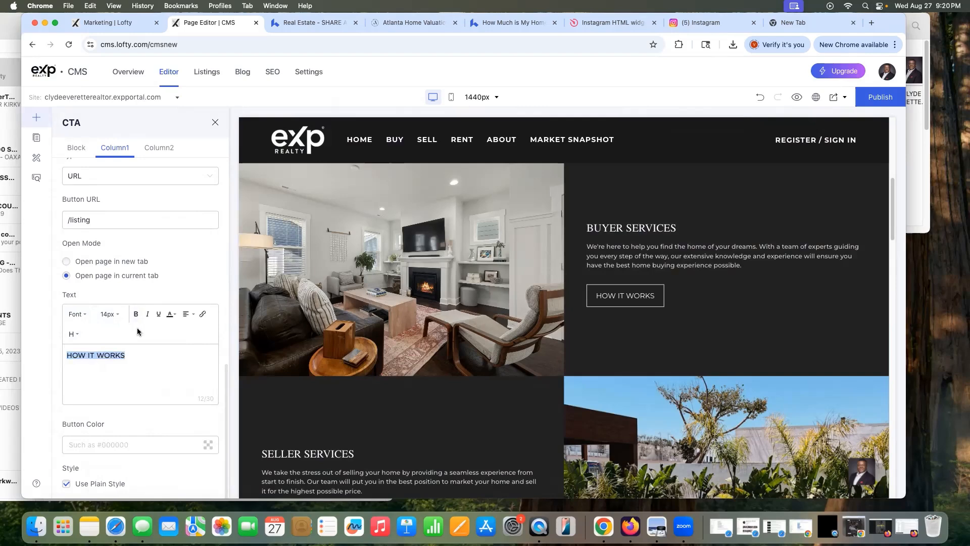
{"action": "left_click", "coordinate": [173, 314]}
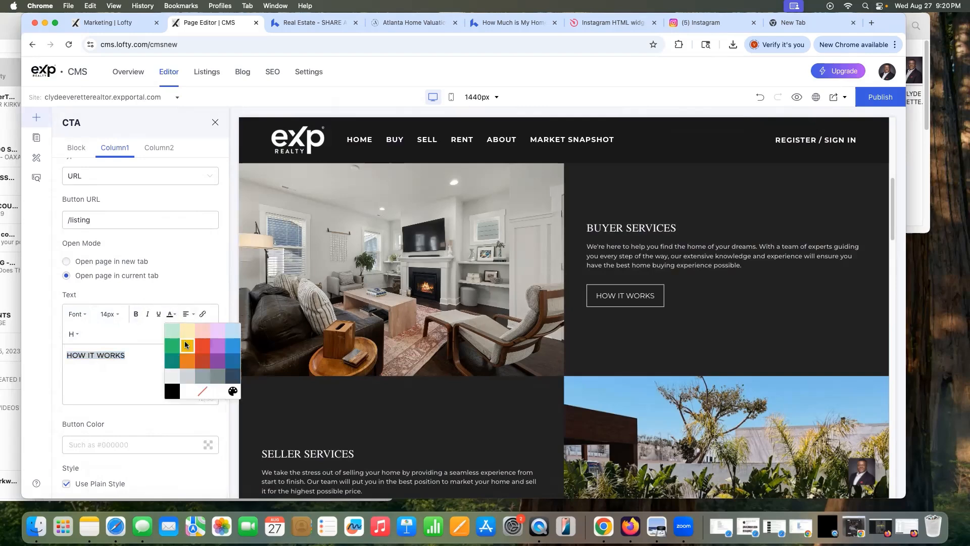
{"action": "left_click", "coordinate": [188, 346]}
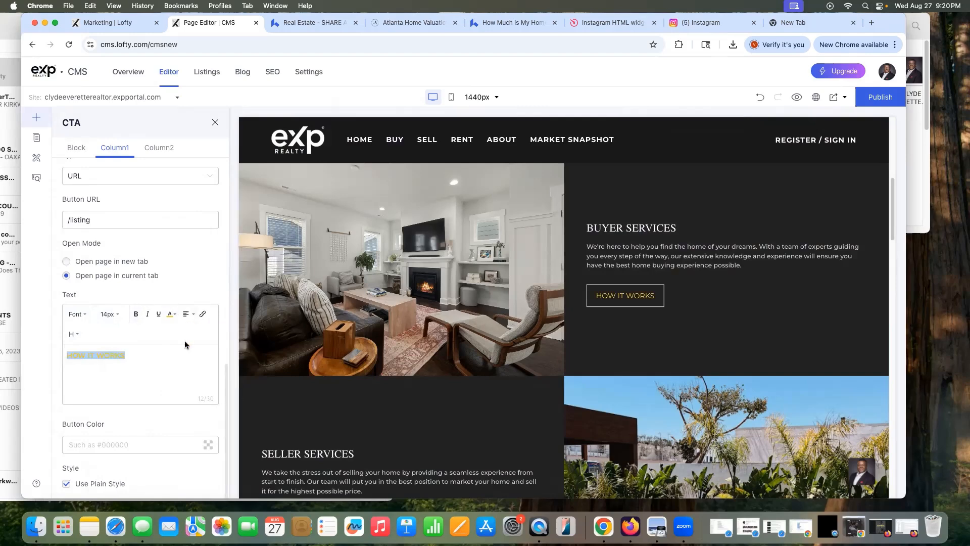
{"action": "left_click", "coordinate": [172, 314]}
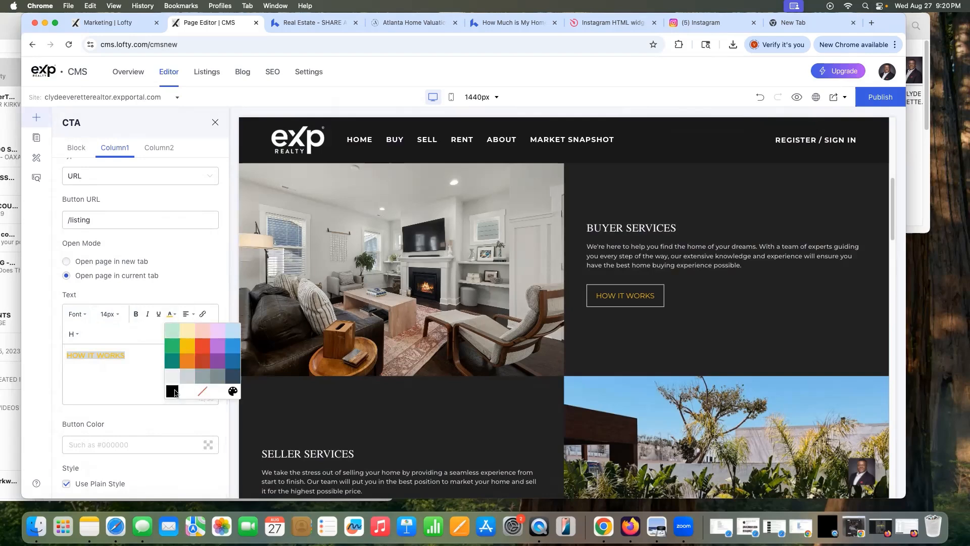
{"action": "left_click", "coordinate": [172, 391]}
{"action": "left_click", "coordinate": [172, 314]}
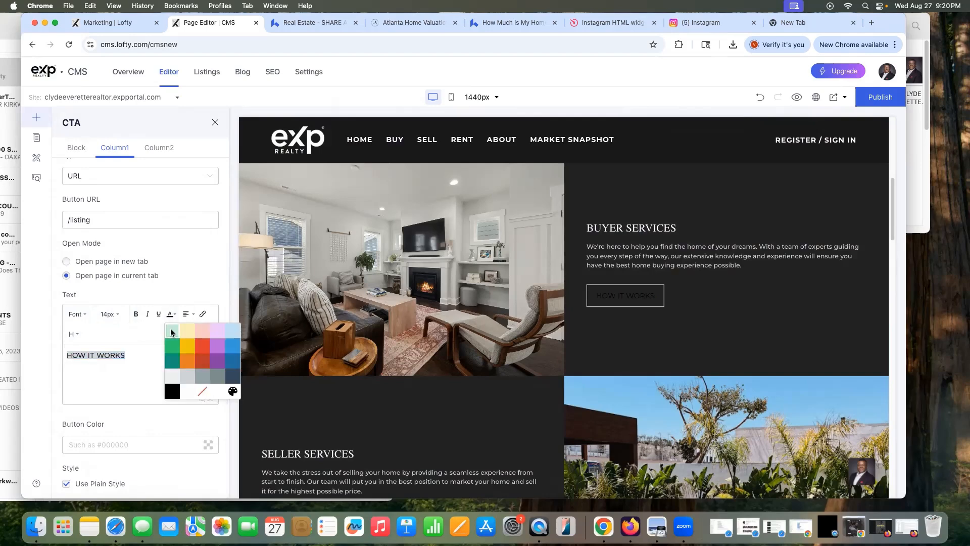
{"action": "left_click", "coordinate": [194, 391]}
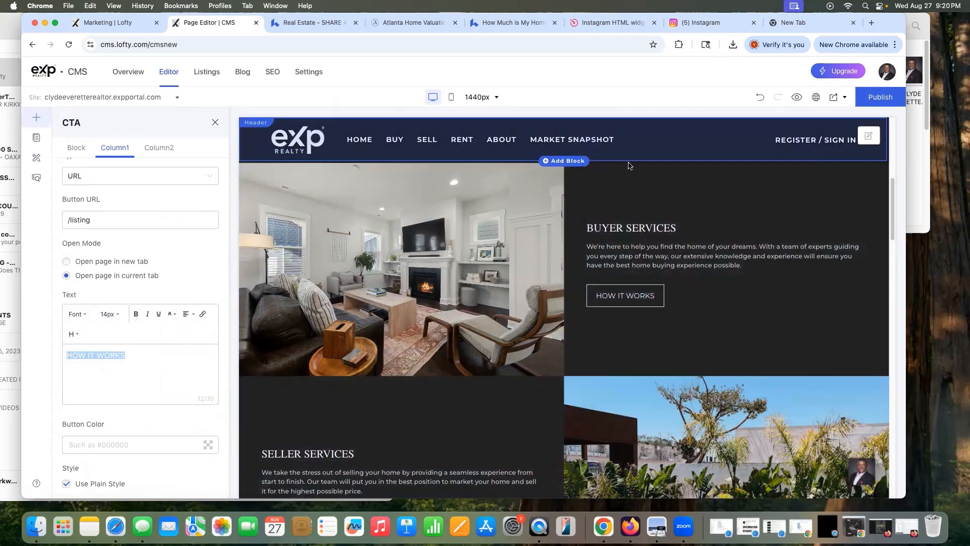
Step: Change the whole block's background colour to the black preset after trying yellow
{"action": "scroll", "coordinate": [140, 252], "scroll_direction": "up", "scroll_amount": 5}
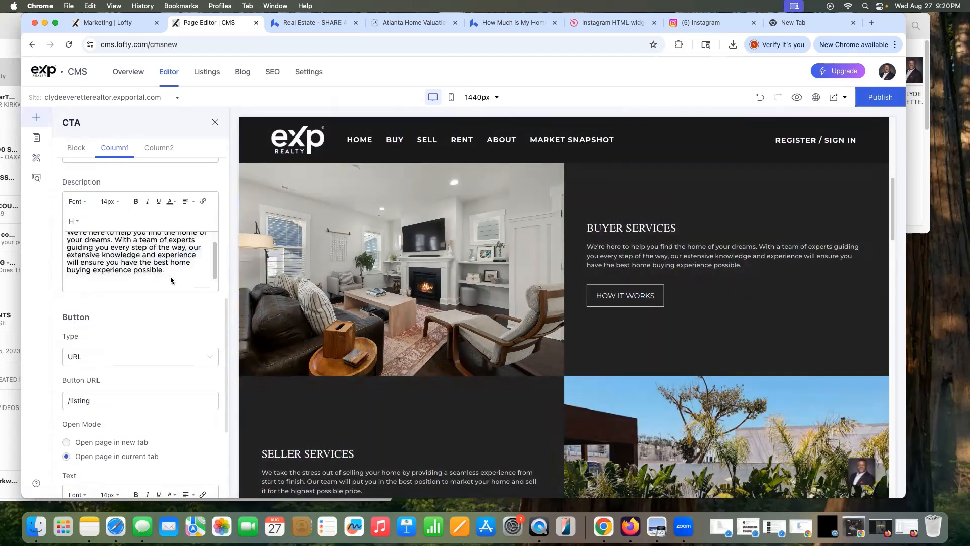
{"action": "left_click", "coordinate": [75, 149]}
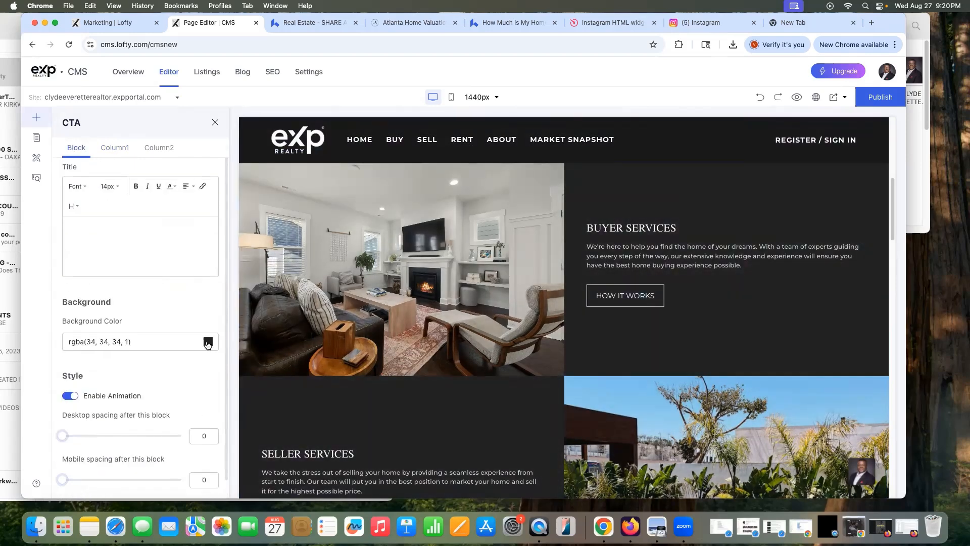
{"action": "left_click", "coordinate": [207, 343]}
{"action": "left_click", "coordinate": [166, 464]}
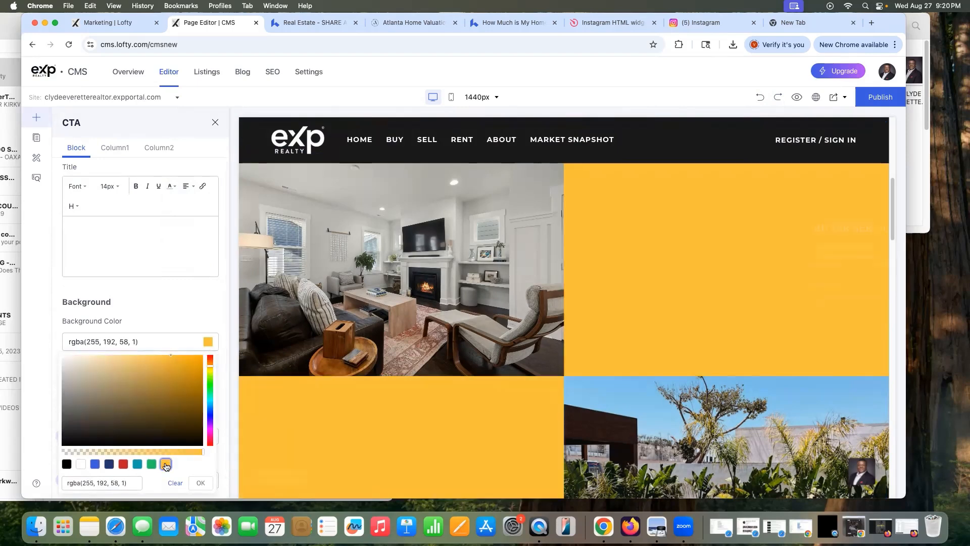
{"action": "left_click", "coordinate": [67, 464]}
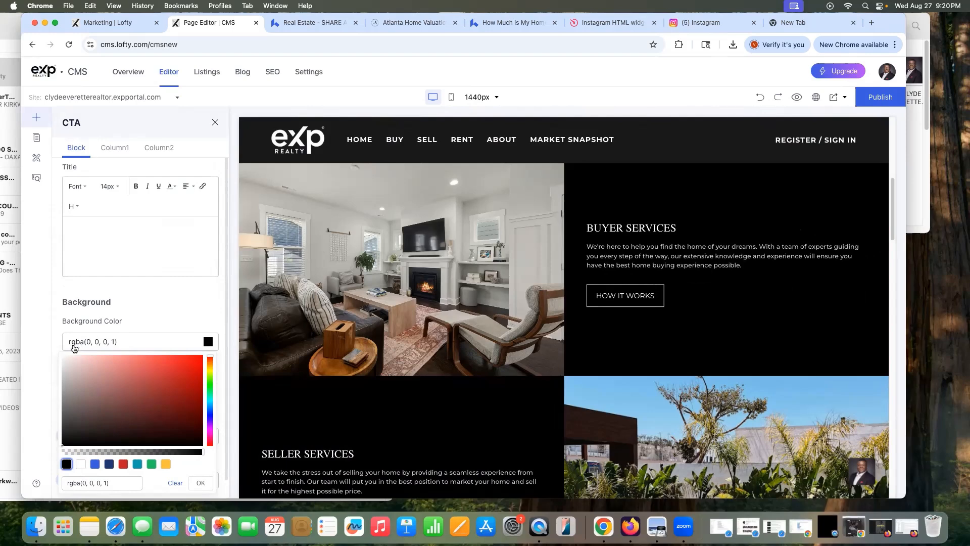
{"action": "left_click", "coordinate": [871, 23]}
Step: Search Google for 'RGBA COLORS' and open the RGBA Color Picker site
{"action": "type", "text": "RGBA COLORS"}
{"action": "key", "text": "Return"}
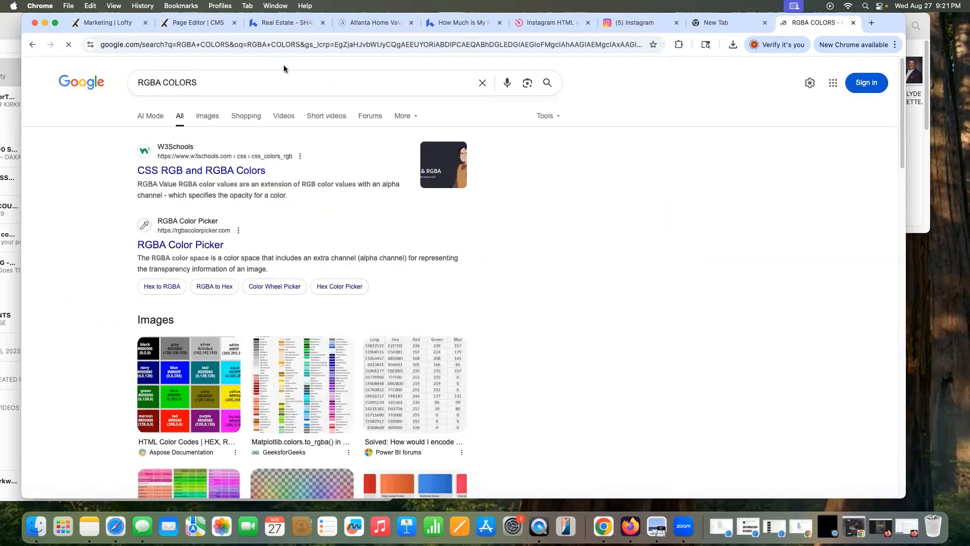
{"action": "left_click", "coordinate": [232, 81]}
{"action": "key", "text": "BackSpace"}
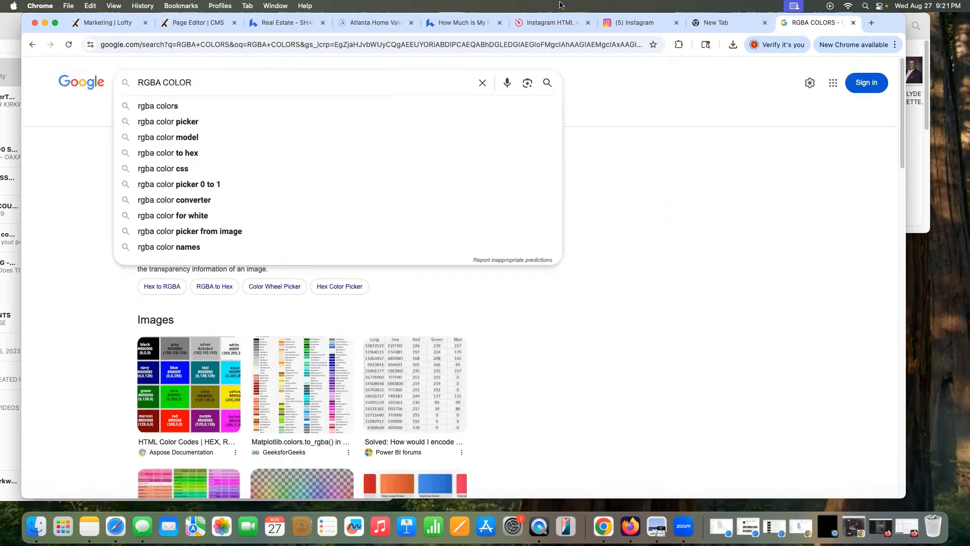
{"action": "left_click", "coordinate": [240, 122]}
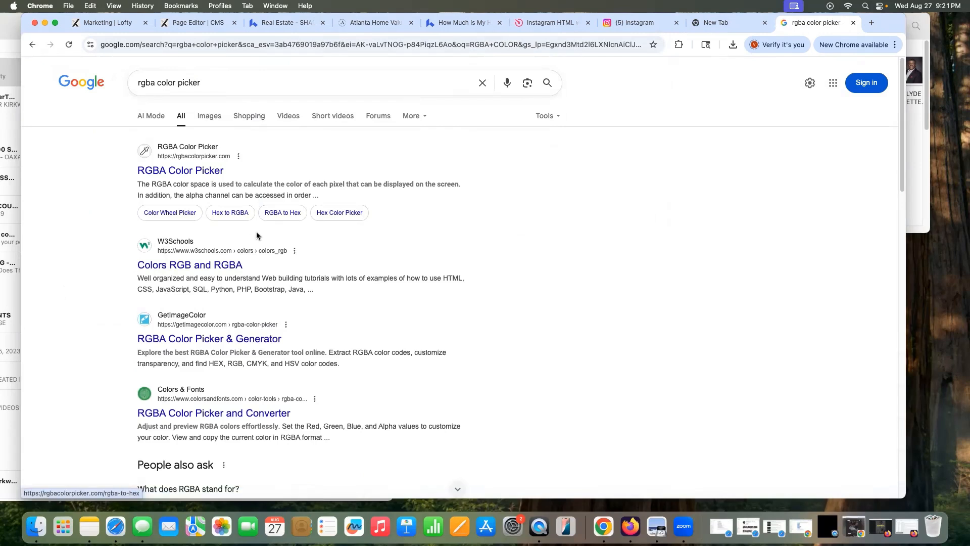
{"action": "left_click", "coordinate": [182, 170]}
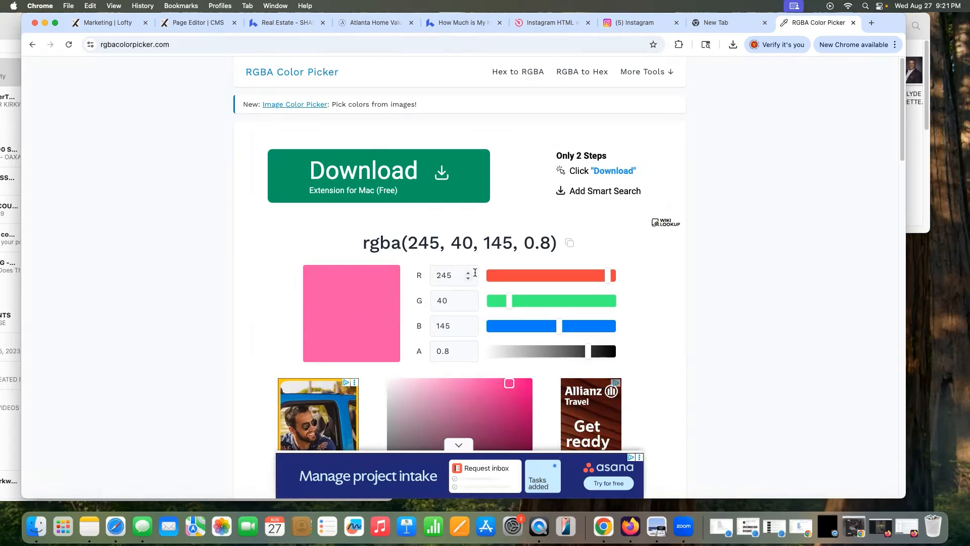
Step: Back in the page editor, set the Seller Services desktop image to the kitchen photo
{"action": "key", "text": "super+2"}
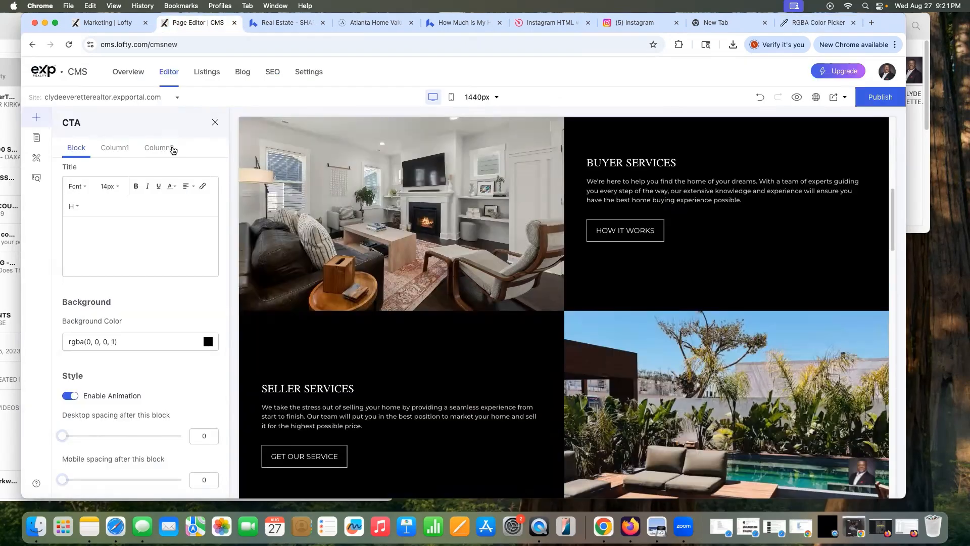
{"action": "left_click", "coordinate": [128, 225]}
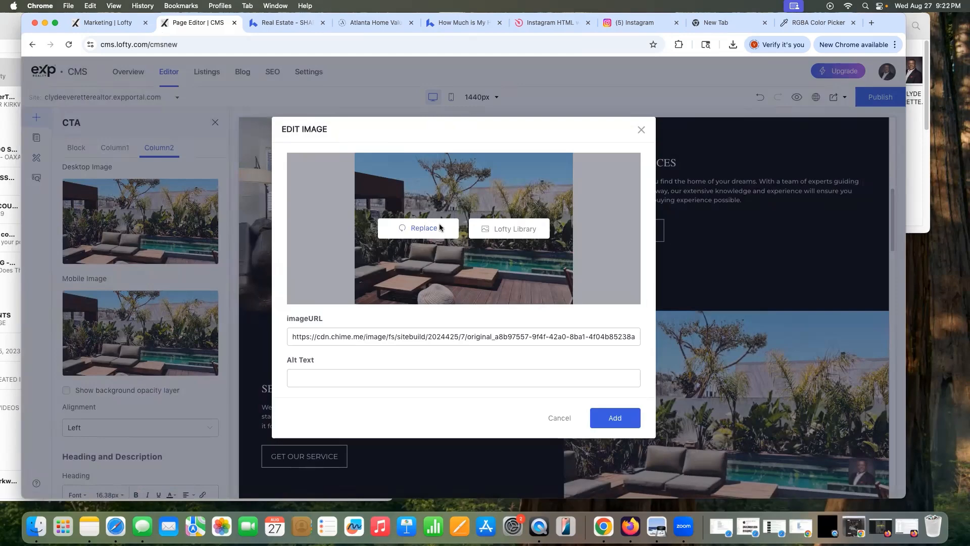
{"action": "left_click", "coordinate": [439, 230]}
{"action": "left_click", "coordinate": [331, 184]}
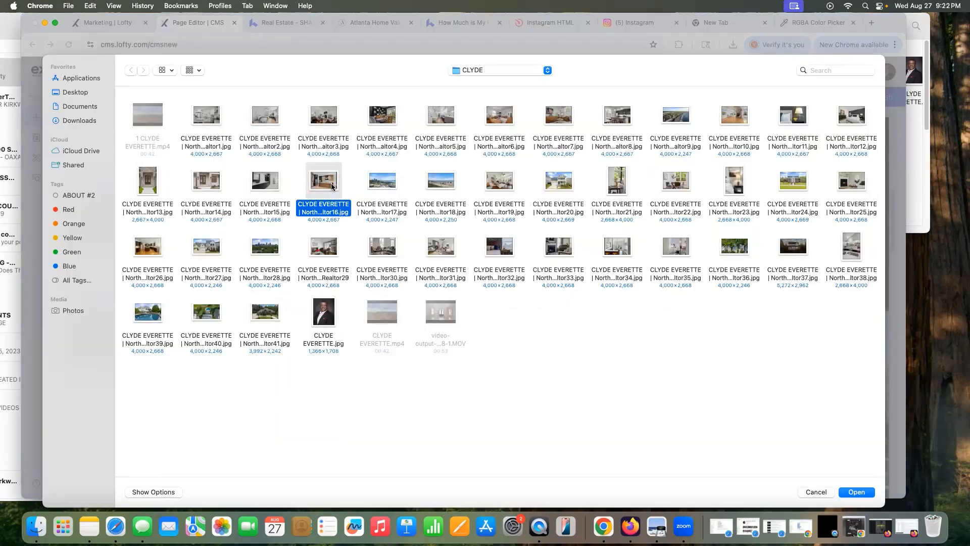
{"action": "left_click", "coordinate": [857, 492]}
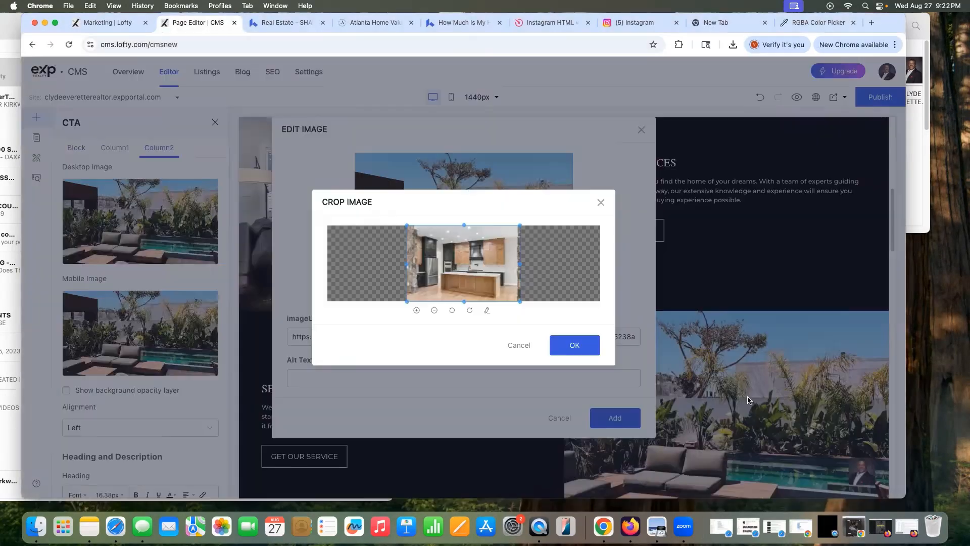
{"action": "left_click", "coordinate": [575, 346]}
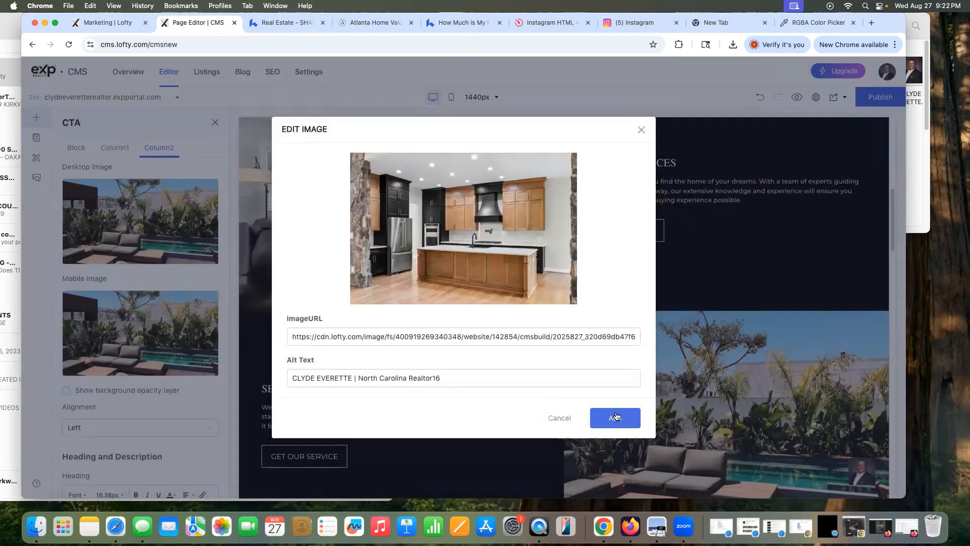
{"action": "left_click", "coordinate": [615, 416]}
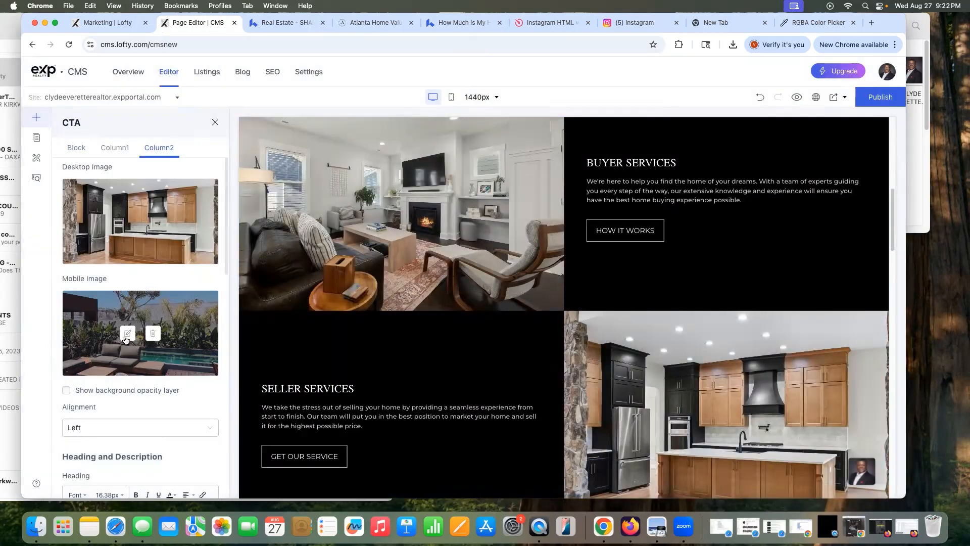
Step: Set the Seller Services mobile image to the same kitchen photo
{"action": "left_click", "coordinate": [122, 340]}
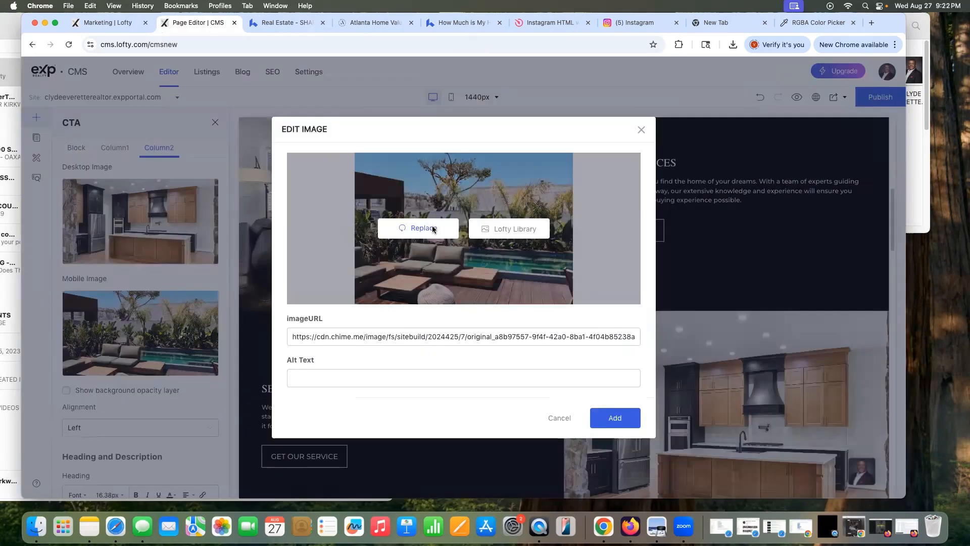
{"action": "left_click", "coordinate": [431, 228]}
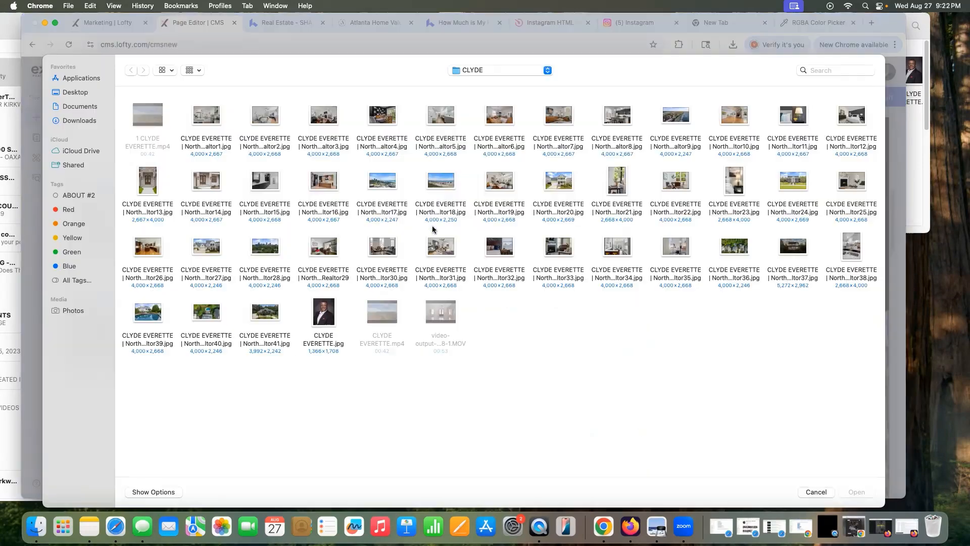
{"action": "left_click", "coordinate": [315, 182]}
{"action": "left_click", "coordinate": [856, 492]}
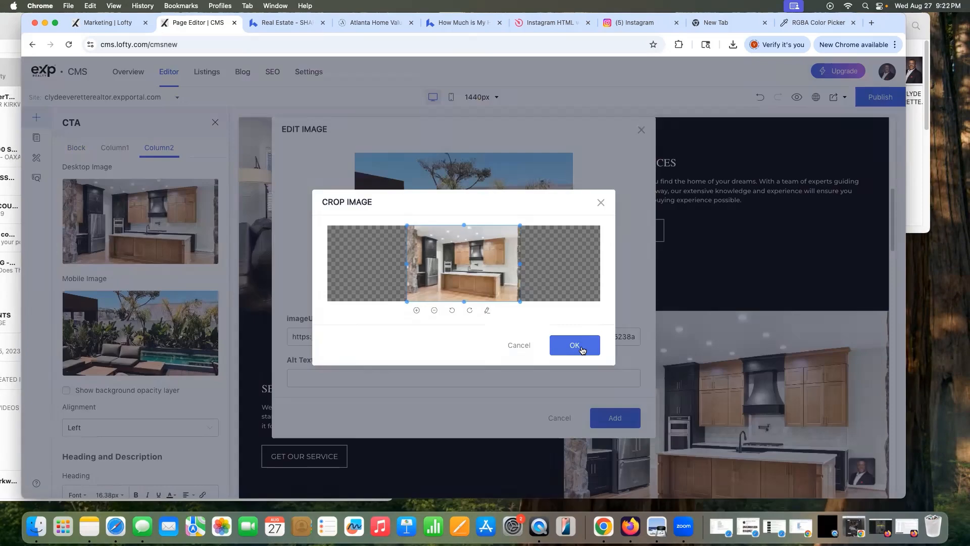
{"action": "left_click", "coordinate": [582, 350]}
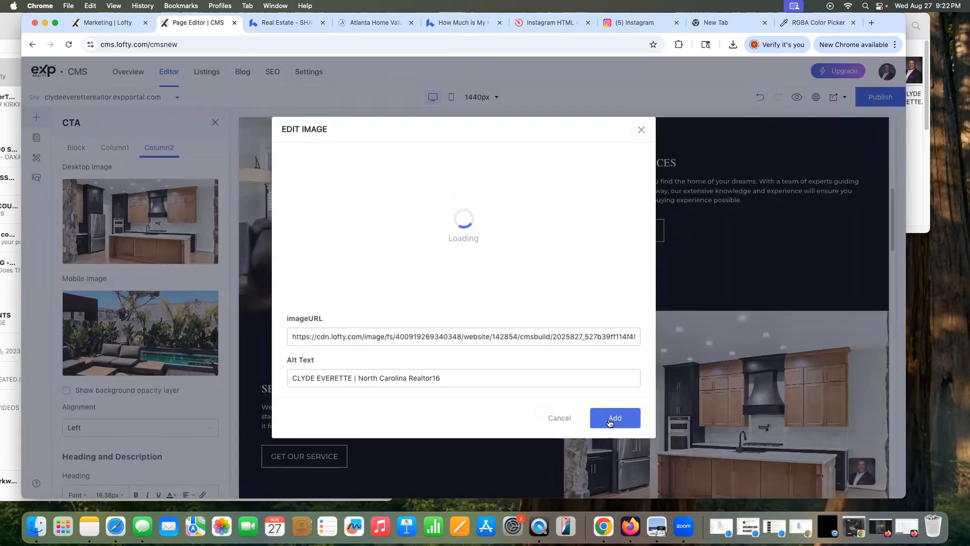
{"action": "left_click", "coordinate": [611, 419]}
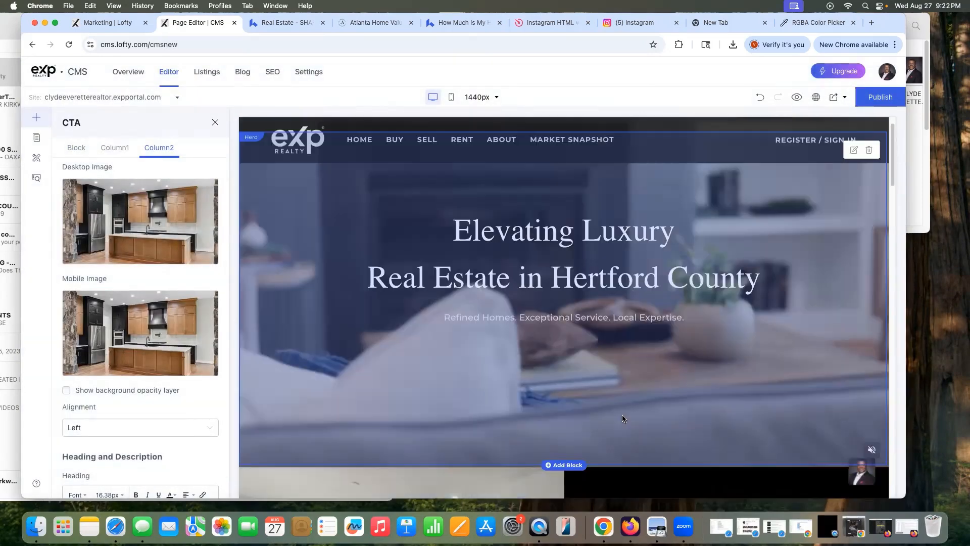
Step: Scroll through the Column2 settings to review the GET OUR SERVICE button's /sell link
{"action": "scroll", "coordinate": [624, 421], "scroll_direction": "down", "scroll_amount": 10}
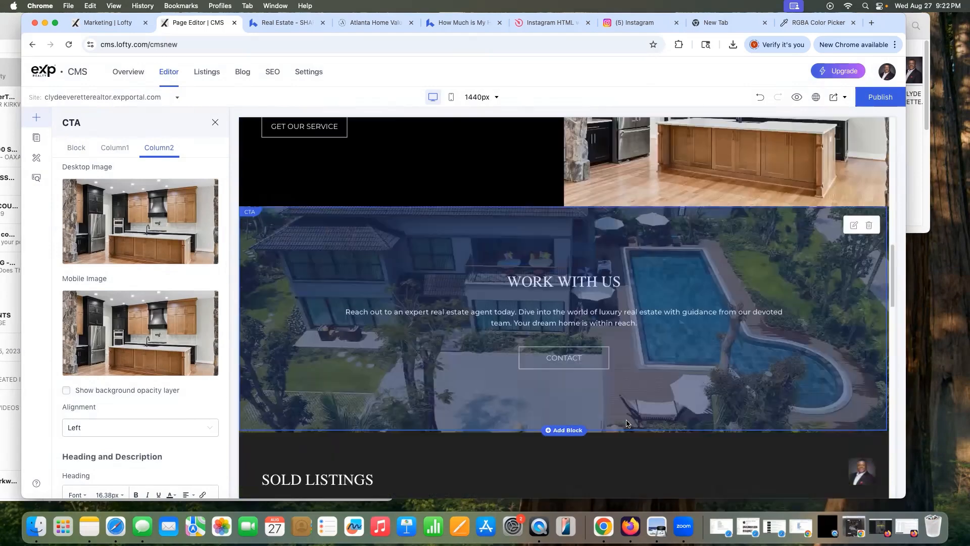
{"action": "scroll", "coordinate": [626, 423], "scroll_direction": "down", "scroll_amount": 2}
{"action": "scroll", "coordinate": [627, 423], "scroll_direction": "down", "scroll_amount": 2}
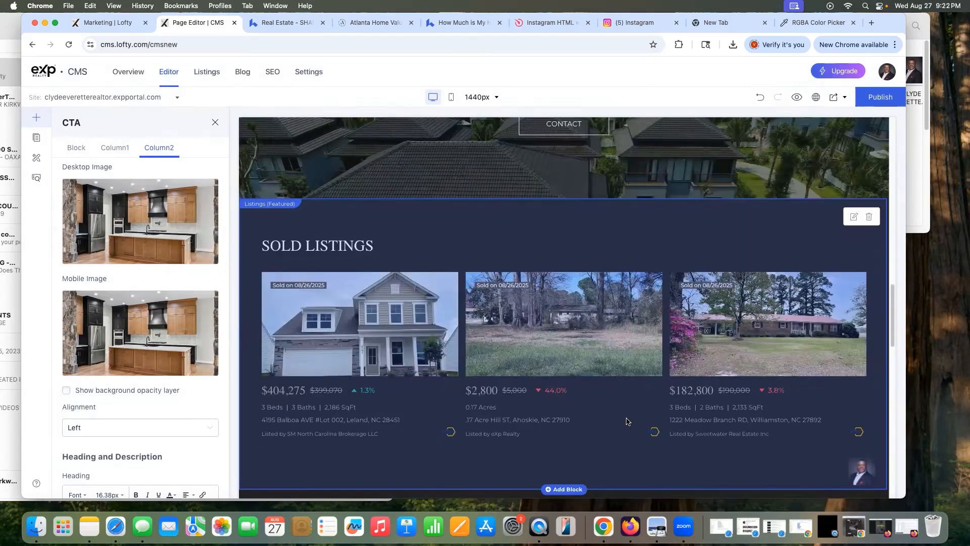
{"action": "scroll", "coordinate": [628, 422], "scroll_direction": "up", "scroll_amount": 4}
{"action": "scroll", "coordinate": [665, 359], "scroll_direction": "up", "scroll_amount": 1}
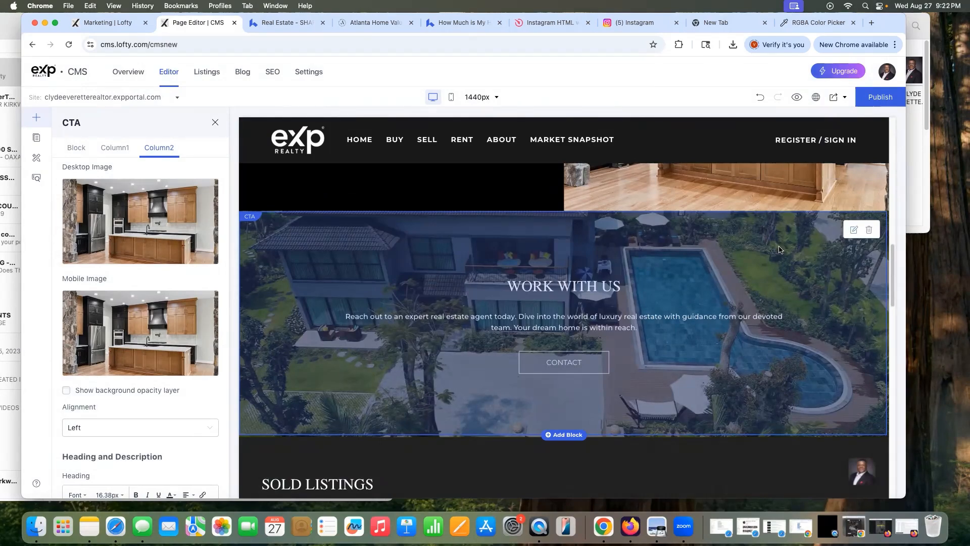
{"action": "scroll", "coordinate": [454, 327], "scroll_direction": "up", "scroll_amount": 5}
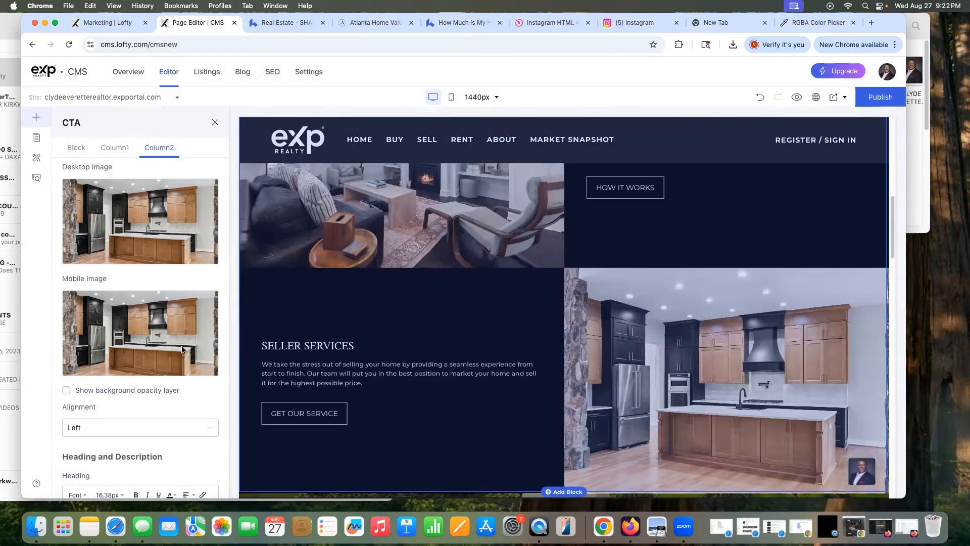
{"action": "scroll", "coordinate": [168, 370], "scroll_direction": "down", "scroll_amount": 4}
{"action": "scroll", "coordinate": [168, 370], "scroll_direction": "down", "scroll_amount": 3}
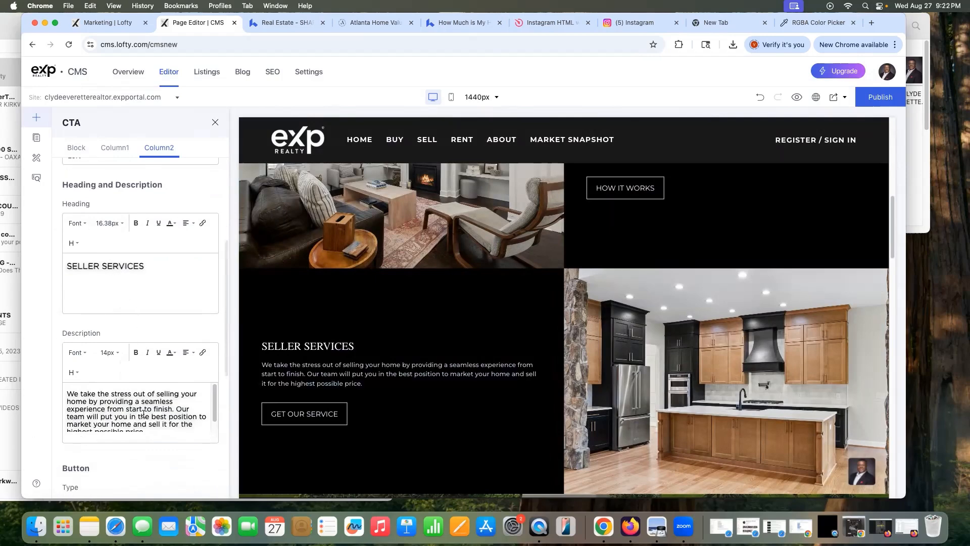
{"action": "scroll", "coordinate": [148, 450], "scroll_direction": "down", "scroll_amount": 10}
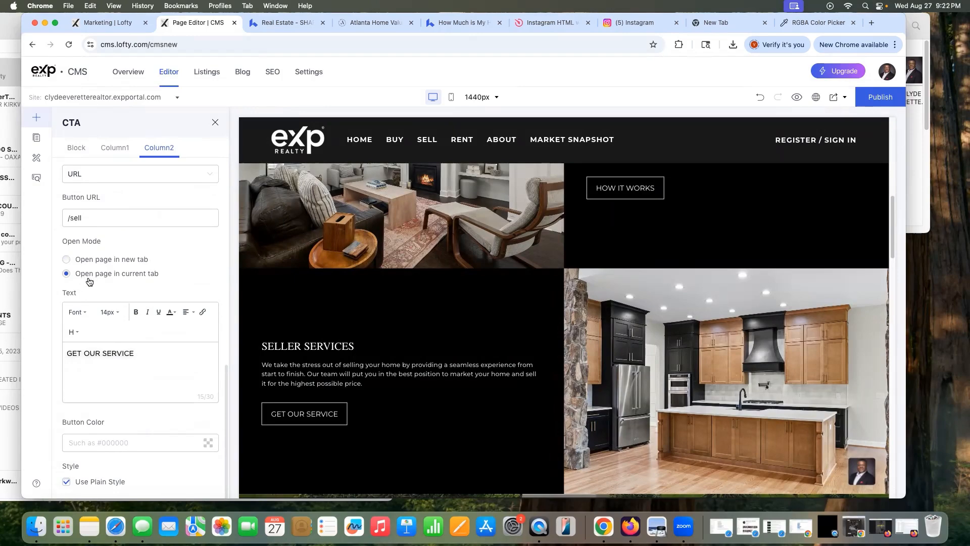
{"action": "scroll", "coordinate": [353, 295], "scroll_direction": "up", "scroll_amount": 10}
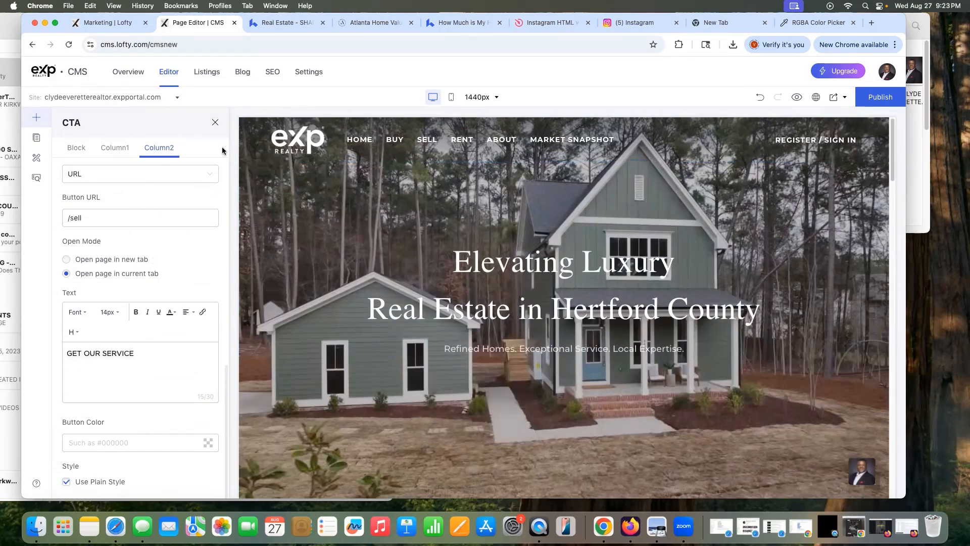
Step: Preview the homepage on the live site in a new tab, then close that tab
{"action": "key", "text": "Escape"}
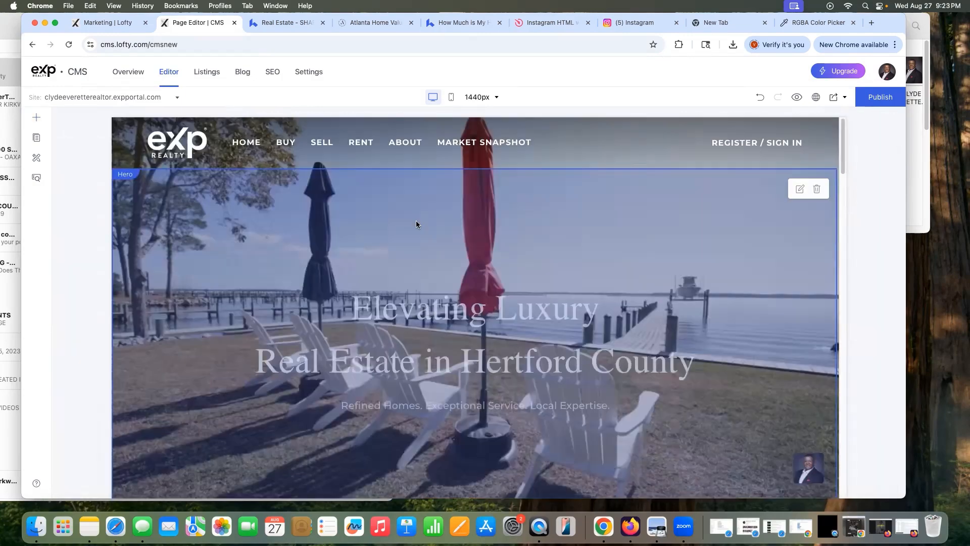
{"action": "scroll", "coordinate": [415, 223], "scroll_direction": "down", "scroll_amount": 5}
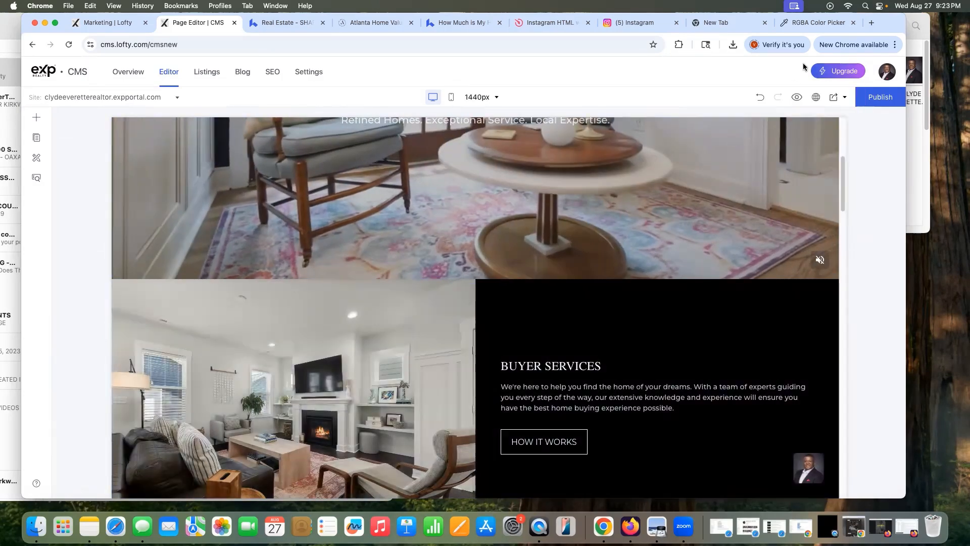
{"action": "mouse_move", "coordinate": [837, 70]}
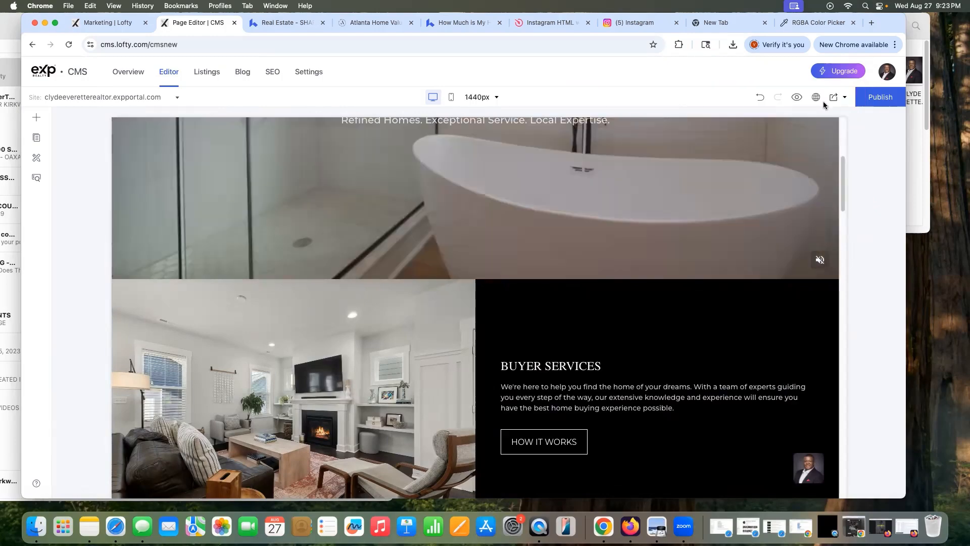
{"action": "left_click", "coordinate": [816, 97]}
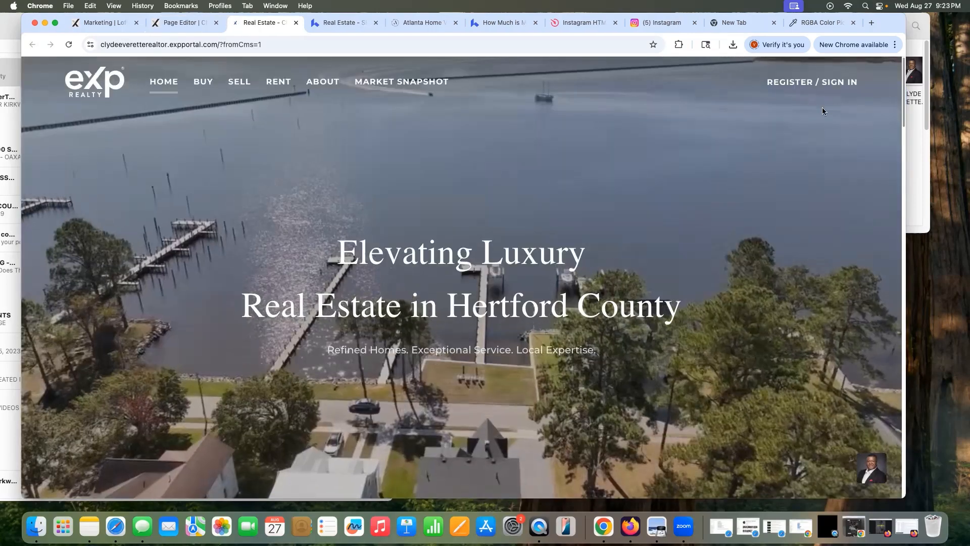
{"action": "scroll", "coordinate": [753, 298], "scroll_direction": "down", "scroll_amount": 7}
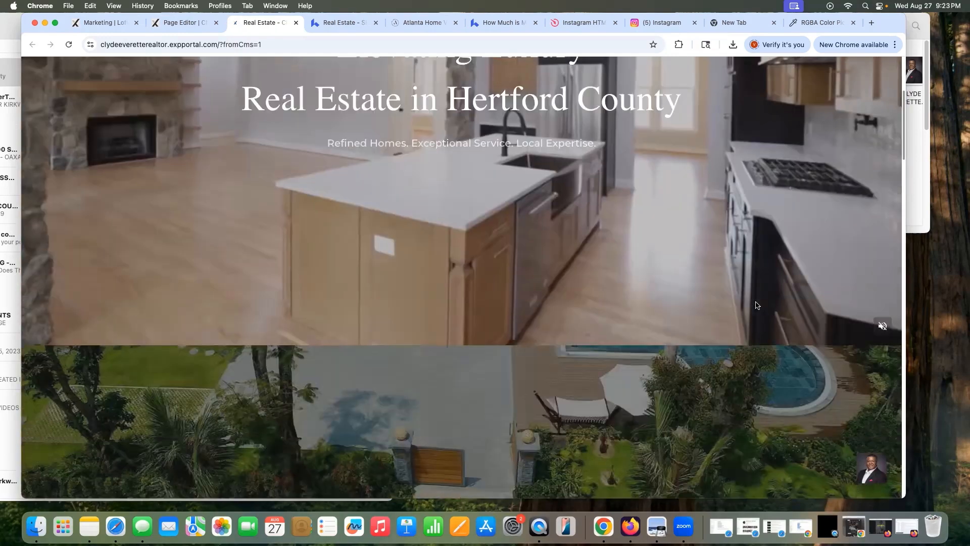
{"action": "scroll", "coordinate": [759, 305], "scroll_direction": "down", "scroll_amount": 7}
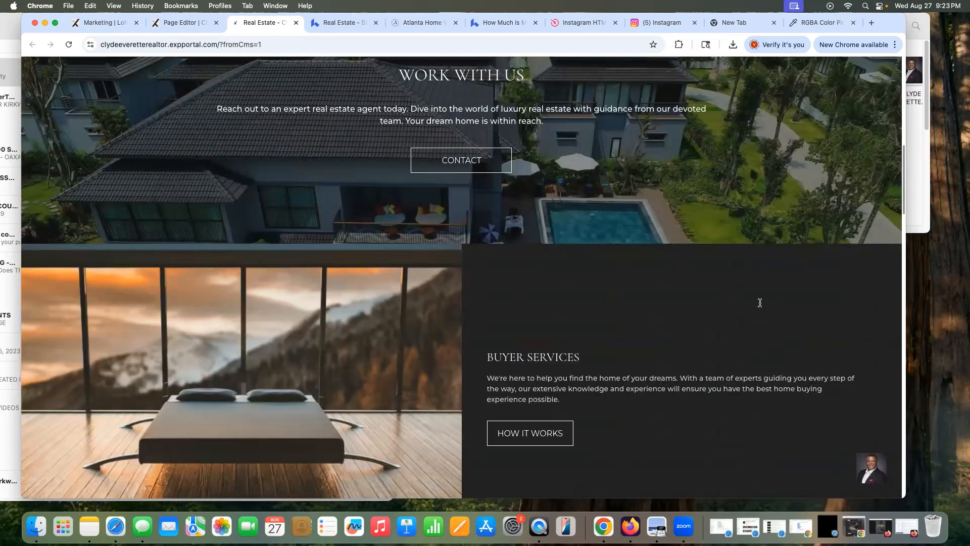
{"action": "scroll", "coordinate": [758, 303], "scroll_direction": "up", "scroll_amount": 6}
{"action": "key", "text": "Home"}
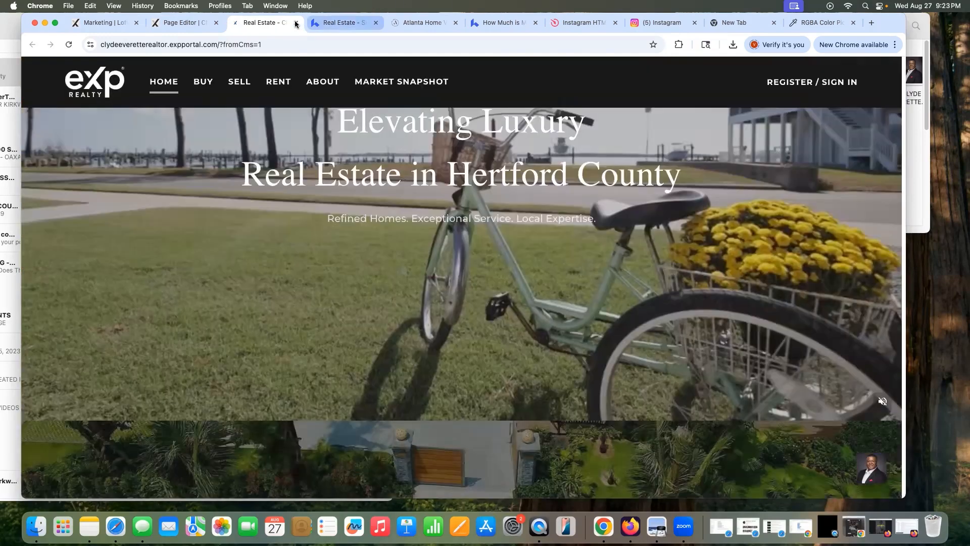
{"action": "key", "text": "super+w"}
Step: Publish the homepage changes, review the published site, and return to the editor
{"action": "left_click", "coordinate": [876, 99]}
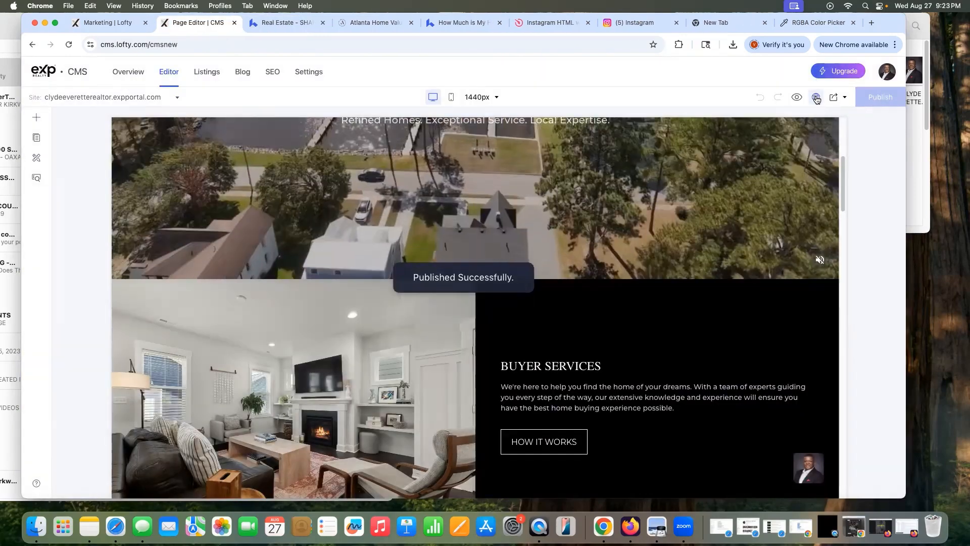
{"action": "left_click", "coordinate": [816, 98]}
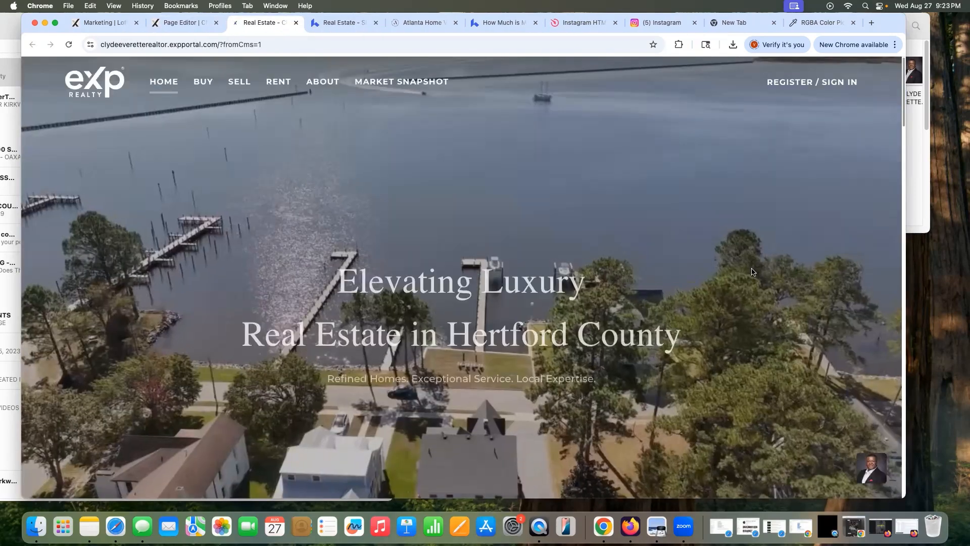
{"action": "scroll", "coordinate": [752, 272], "scroll_direction": "down", "scroll_amount": 6}
{"action": "scroll", "coordinate": [560, 284], "scroll_direction": "up", "scroll_amount": 3}
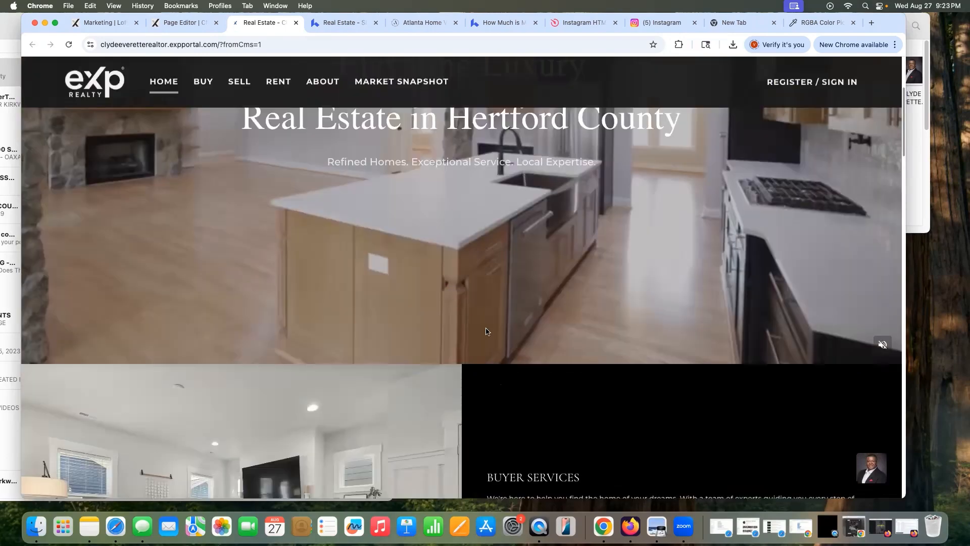
{"action": "scroll", "coordinate": [684, 346], "scroll_direction": "down", "scroll_amount": 5}
{"action": "scroll", "coordinate": [683, 346], "scroll_direction": "down", "scroll_amount": 10}
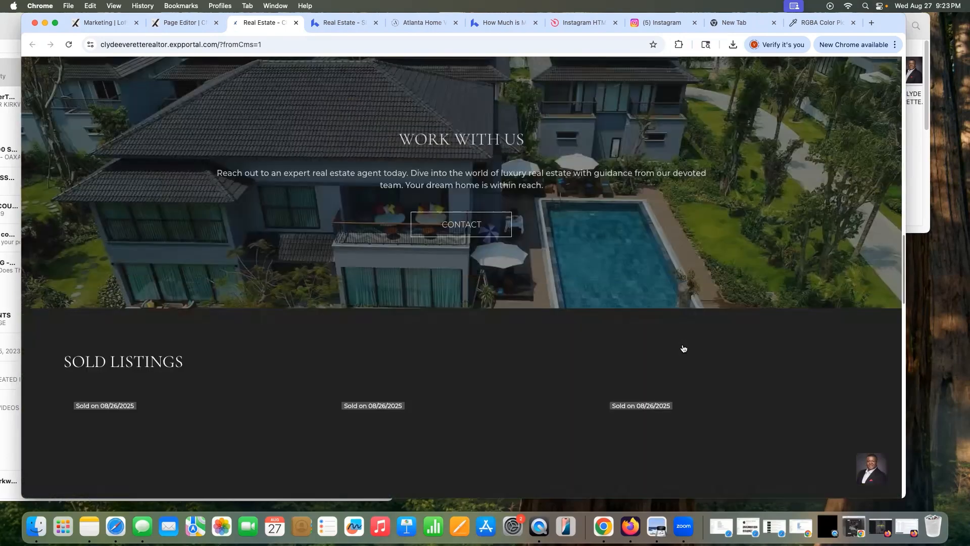
{"action": "scroll", "coordinate": [680, 341], "scroll_direction": "up", "scroll_amount": 15}
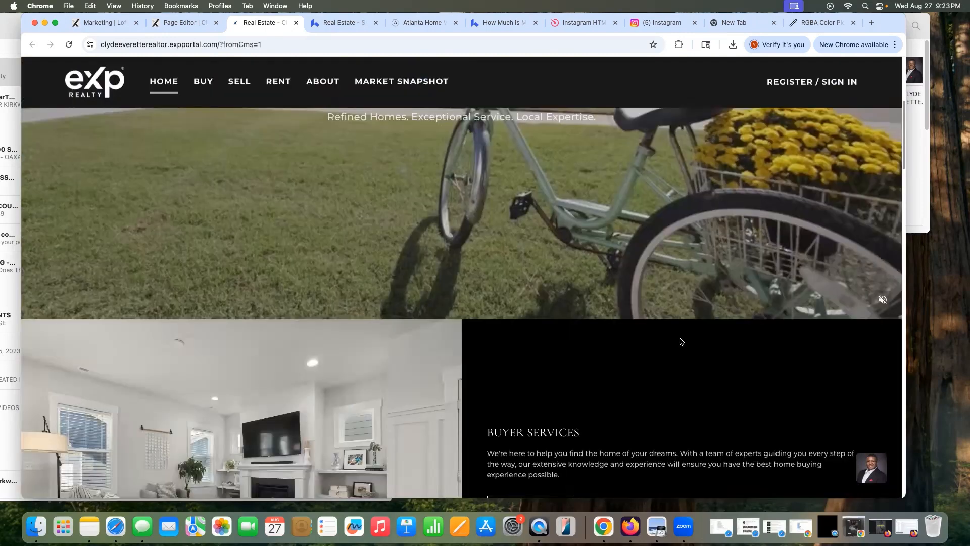
{"action": "scroll", "coordinate": [679, 340], "scroll_direction": "down", "scroll_amount": 3}
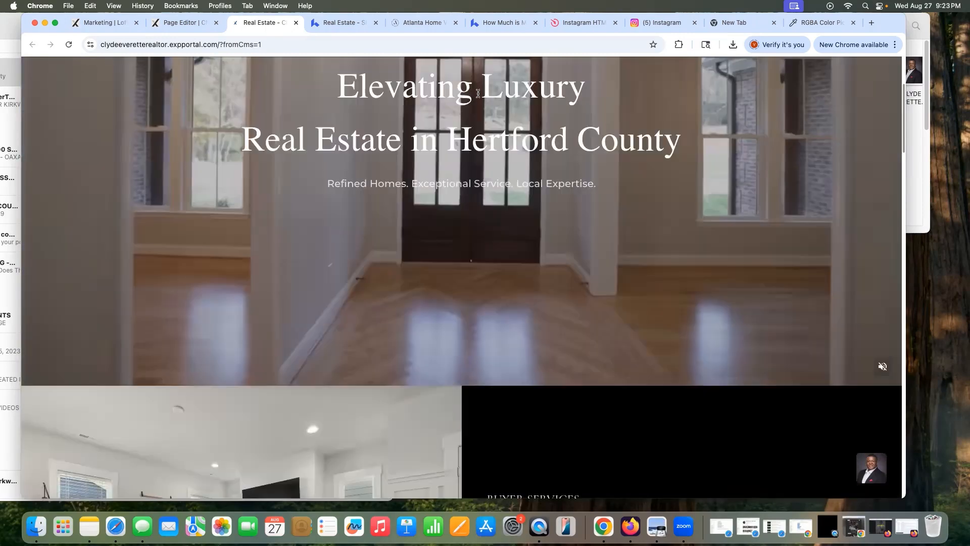
{"action": "left_click", "coordinate": [296, 22]}
{"action": "scroll", "coordinate": [530, 268], "scroll_direction": "down", "scroll_amount": 10}
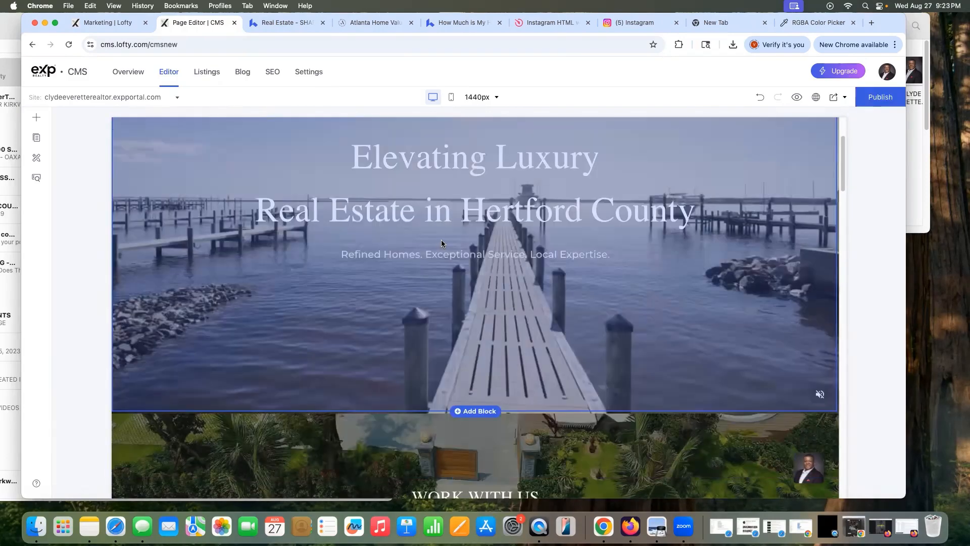
{"action": "scroll", "coordinate": [800, 204], "scroll_direction": "down", "scroll_amount": 5}
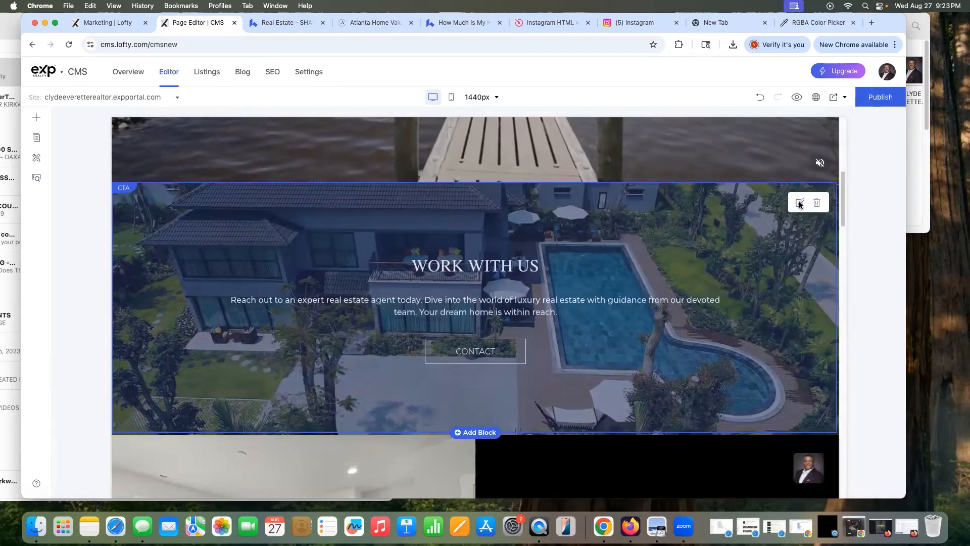
Step: Open the Work With Us block's settings and switch its background to a solid colour
{"action": "left_click", "coordinate": [800, 204]}
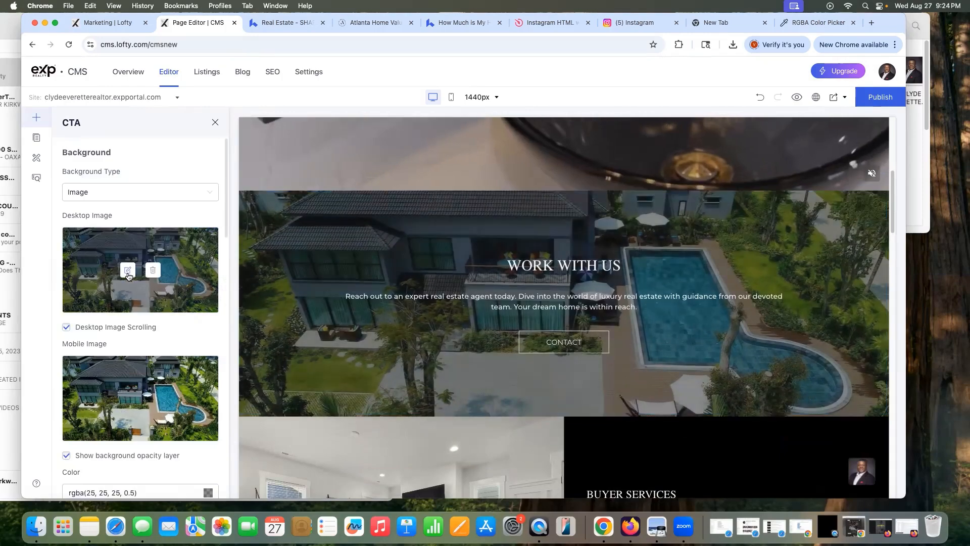
{"action": "left_click", "coordinate": [127, 274]}
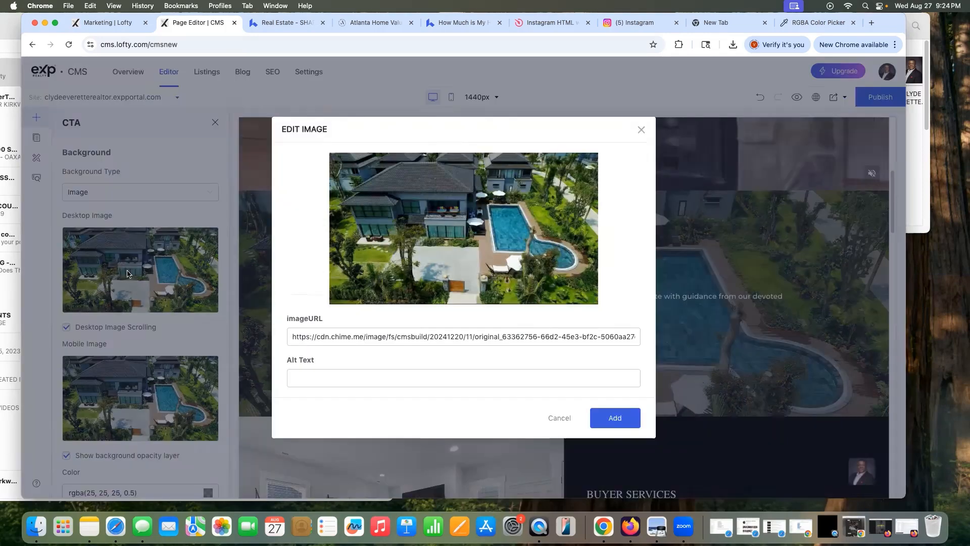
{"action": "left_click", "coordinate": [641, 130]}
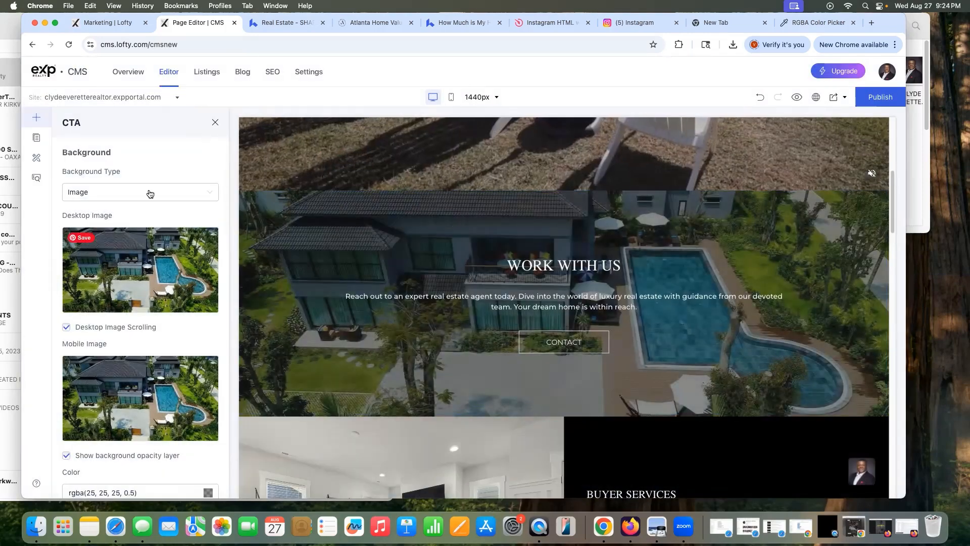
{"action": "left_click", "coordinate": [147, 193]}
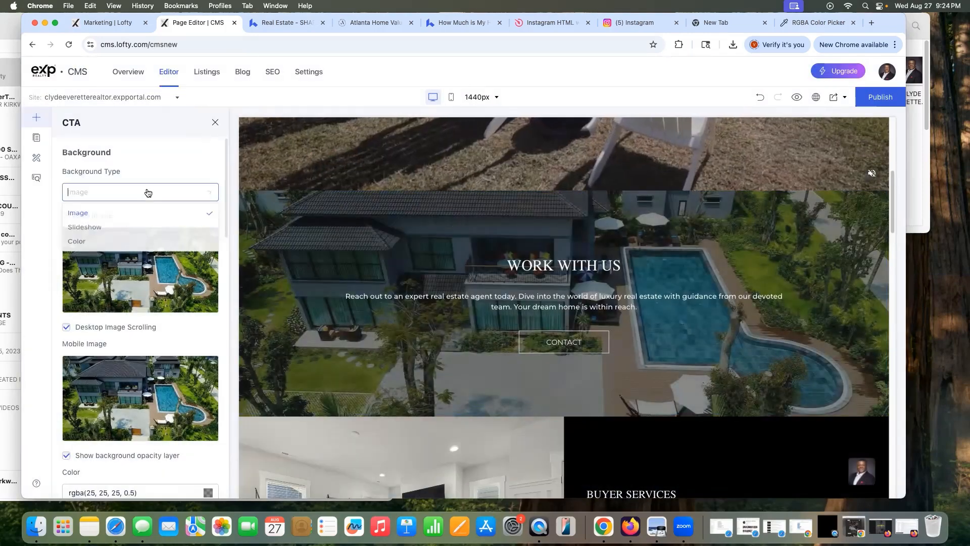
{"action": "left_click", "coordinate": [127, 246]}
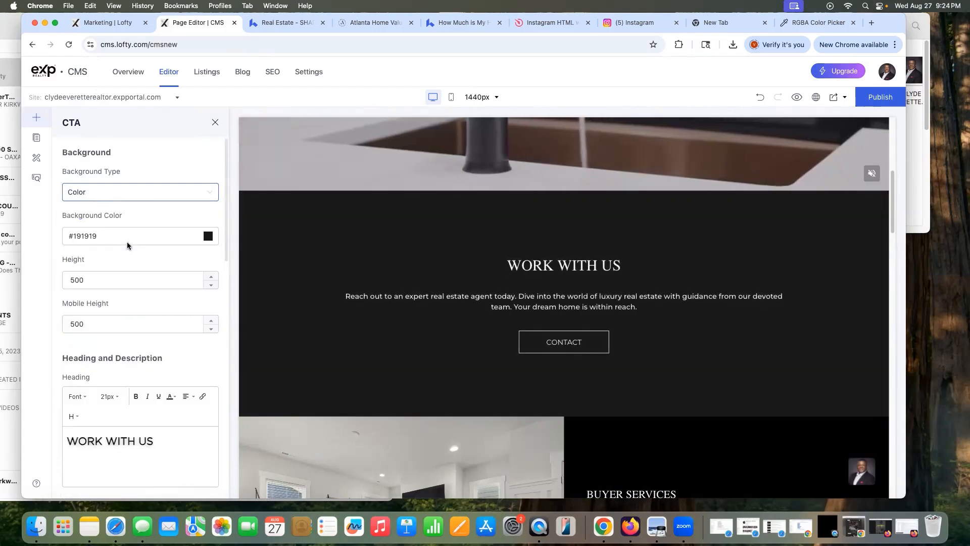
Step: Try left and right content alignment for the Work With Us block, leaving it centred
{"action": "scroll", "coordinate": [179, 349], "scroll_direction": "down", "scroll_amount": 10}
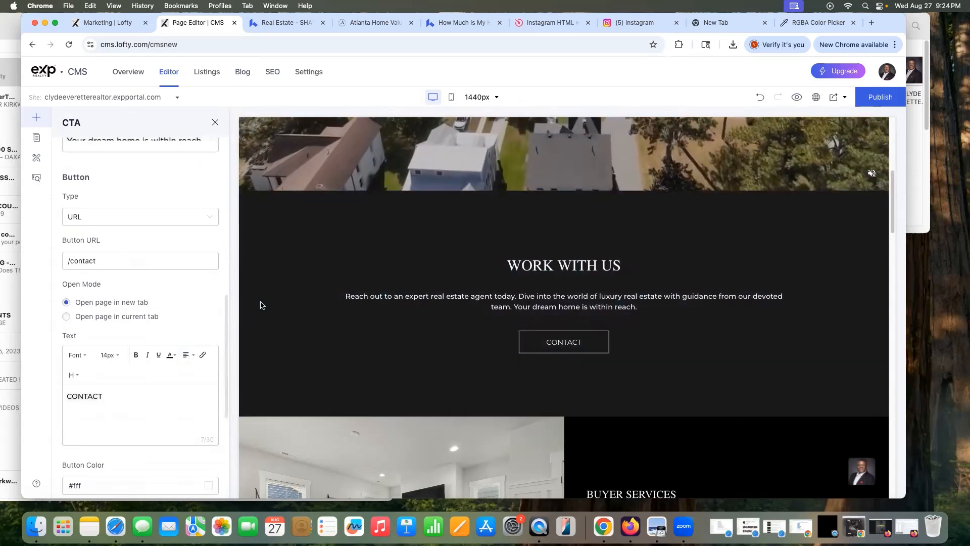
{"action": "scroll", "coordinate": [185, 269], "scroll_direction": "up", "scroll_amount": 10}
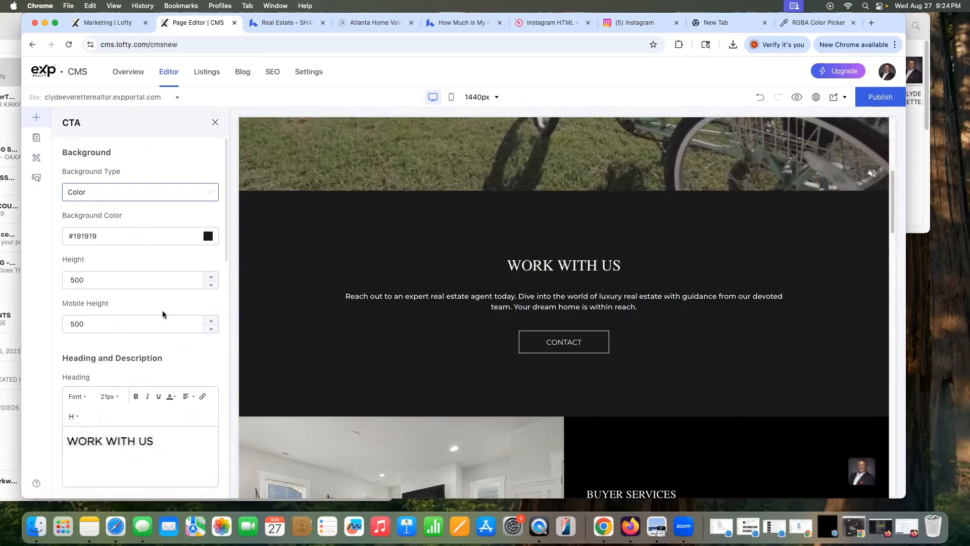
{"action": "scroll", "coordinate": [162, 314], "scroll_direction": "down", "scroll_amount": 5}
{"action": "scroll", "coordinate": [168, 314], "scroll_direction": "down", "scroll_amount": 1}
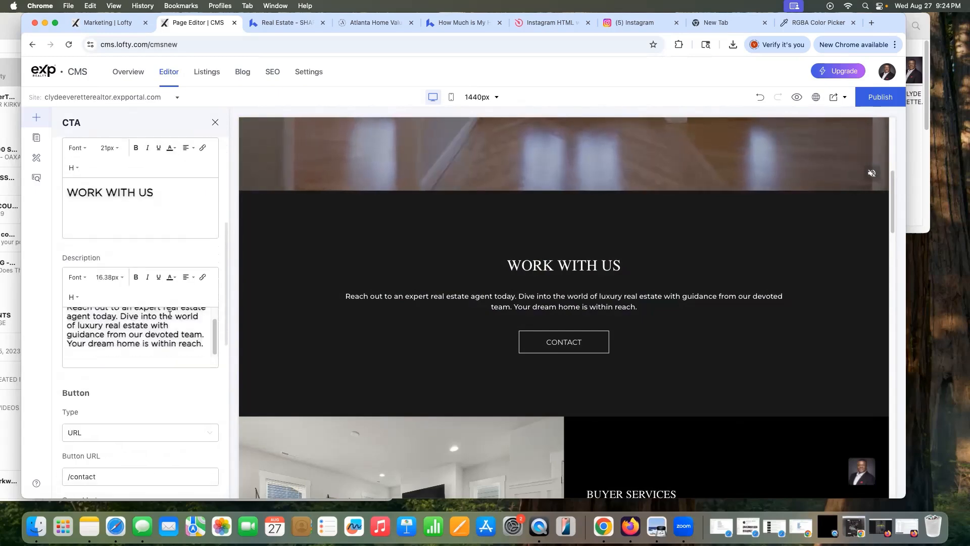
{"action": "scroll", "coordinate": [103, 387], "scroll_direction": "down", "scroll_amount": 3}
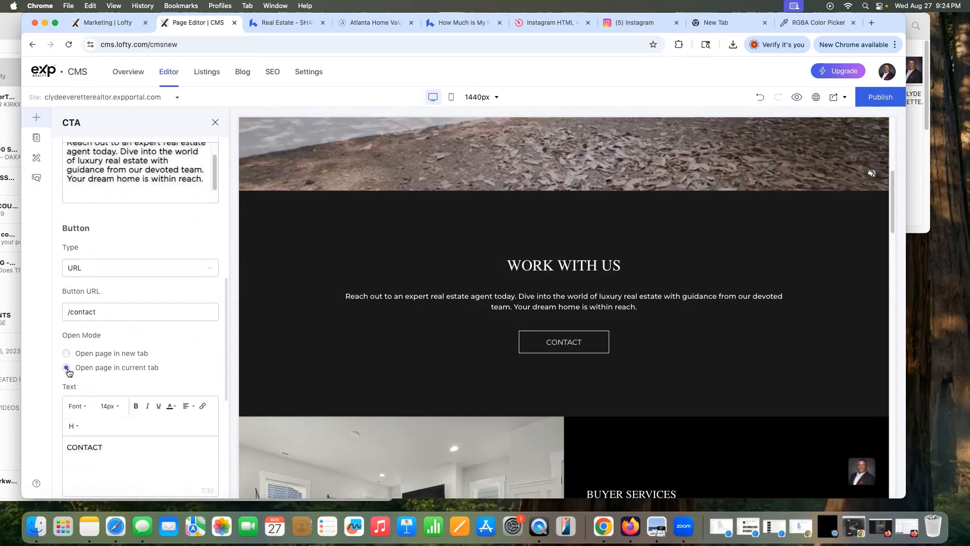
{"action": "scroll", "coordinate": [176, 428], "scroll_direction": "down", "scroll_amount": 5}
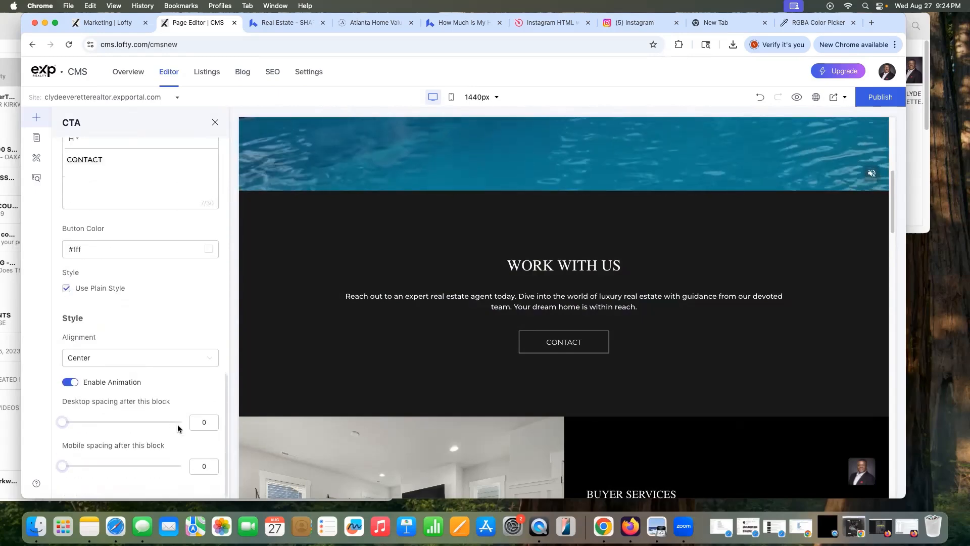
{"action": "left_click", "coordinate": [179, 357]}
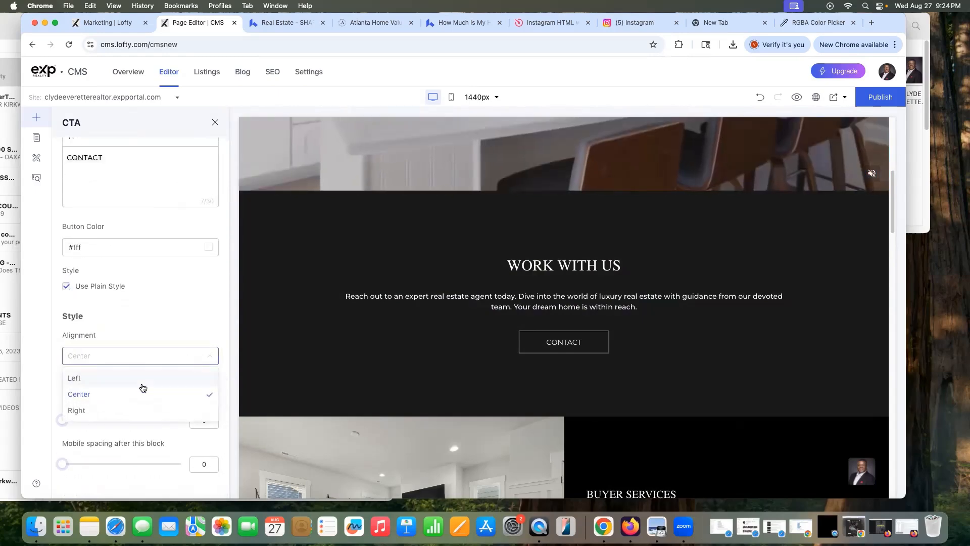
{"action": "left_click", "coordinate": [142, 379]}
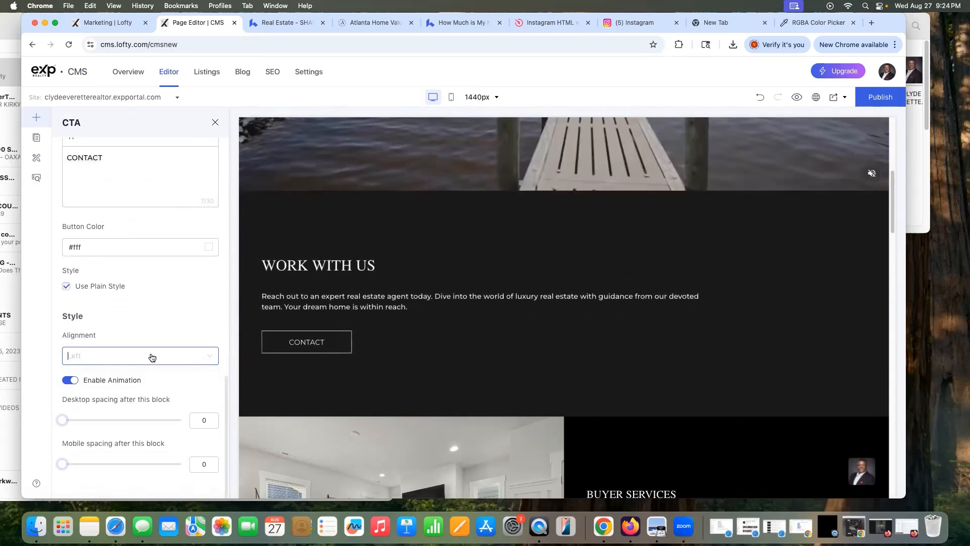
{"action": "left_click", "coordinate": [151, 357]}
{"action": "left_click", "coordinate": [143, 407]}
{"action": "left_click", "coordinate": [167, 362]}
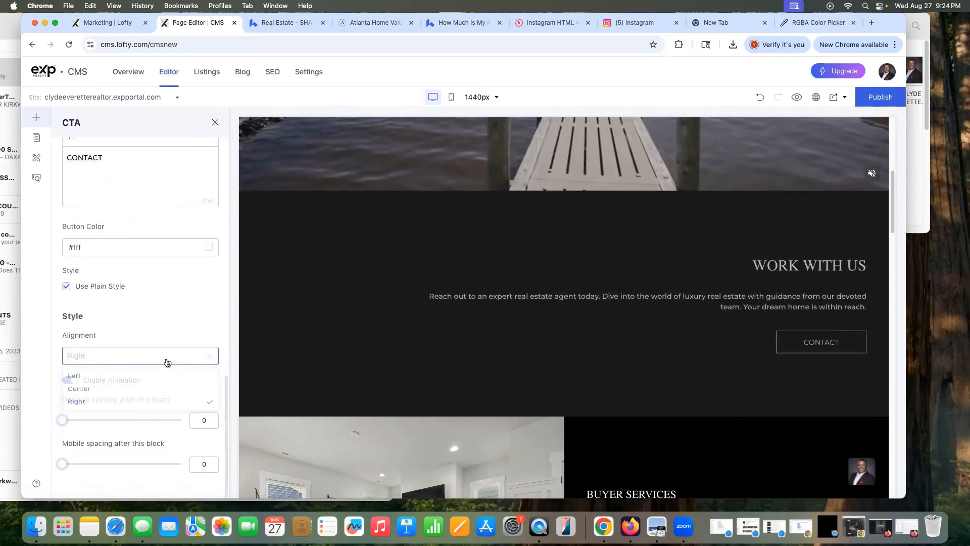
{"action": "left_click", "coordinate": [144, 392]}
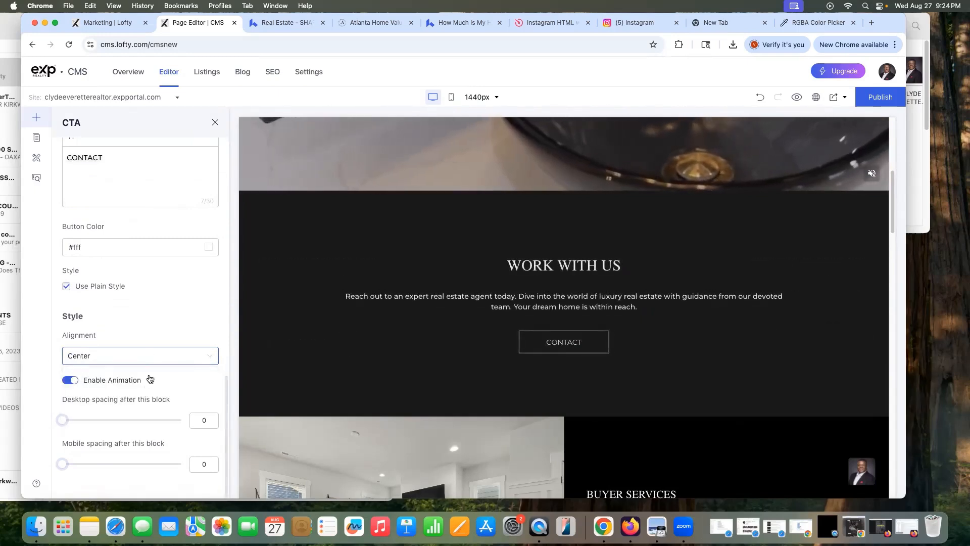
{"action": "scroll", "coordinate": [151, 377], "scroll_direction": "up", "scroll_amount": 15}
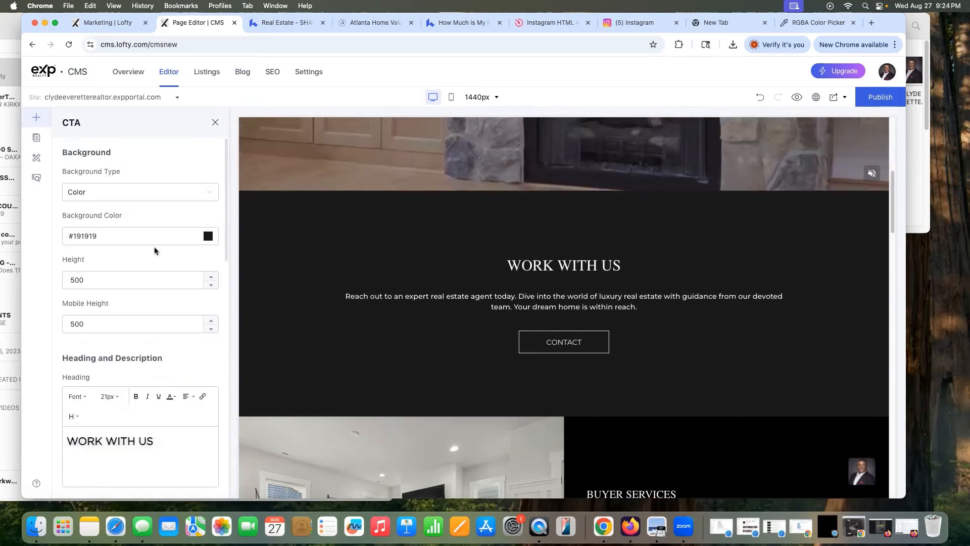
{"action": "scroll", "coordinate": [366, 317], "scroll_direction": "up", "scroll_amount": 6}
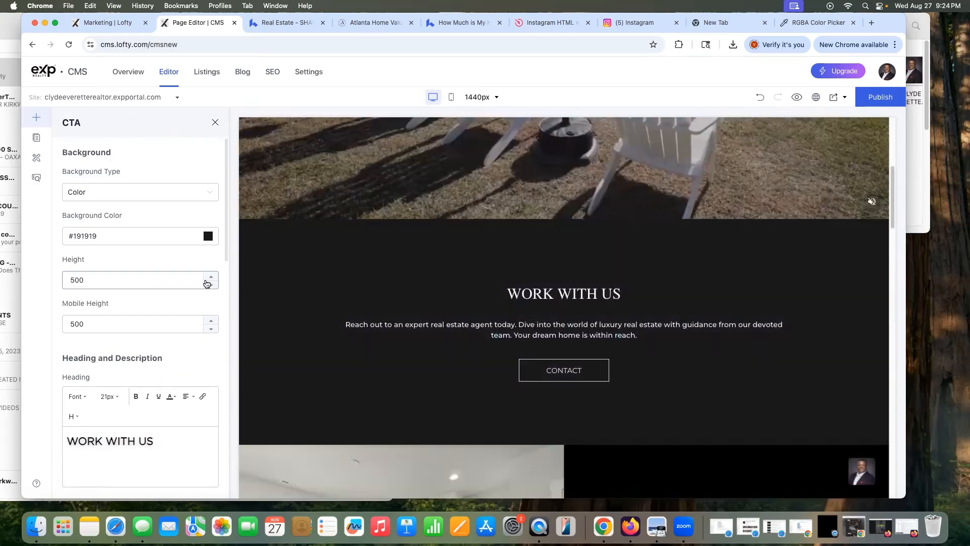
Step: Change the Work With Us block's height and mobile height from 500 to 400
{"action": "left_click", "coordinate": [204, 280]}
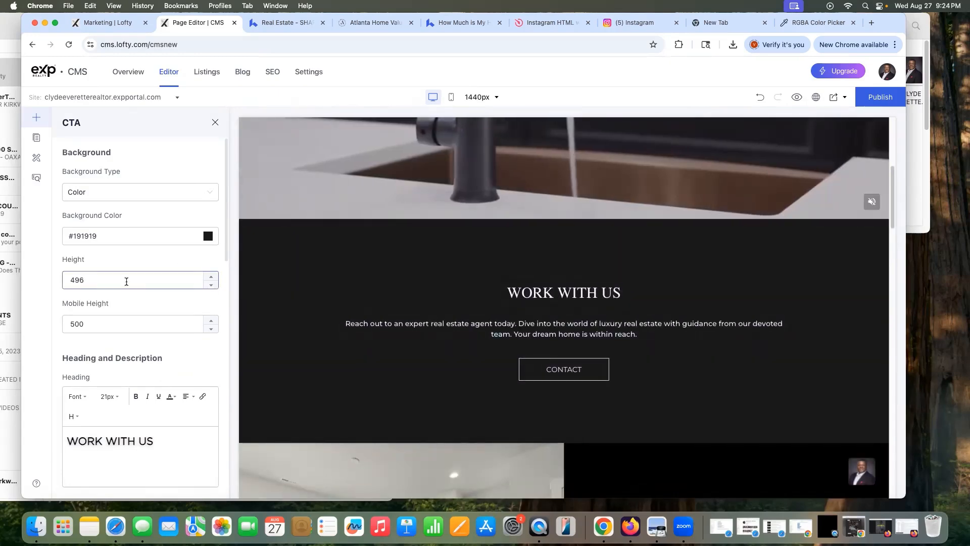
{"action": "key", "text": "BackSpace"}
{"action": "key", "text": "BackSpace"}
{"action": "key", "text": "BackSpace"}
{"action": "type", "text": "400"}
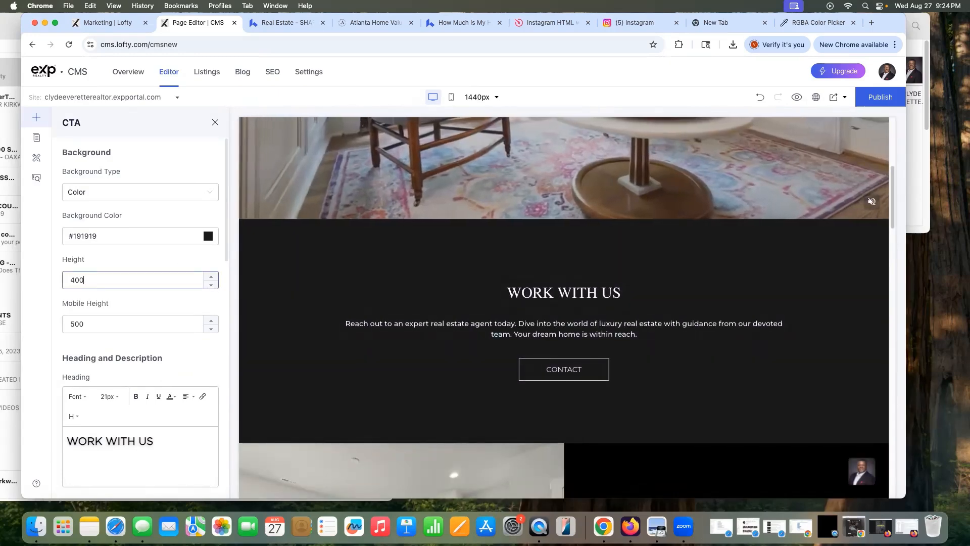
{"action": "left_click", "coordinate": [100, 323]}
{"action": "key", "text": "BackSpace"}
{"action": "key", "text": "BackSpace"}
{"action": "key", "text": "BackSpace"}
{"action": "type", "text": "400"}
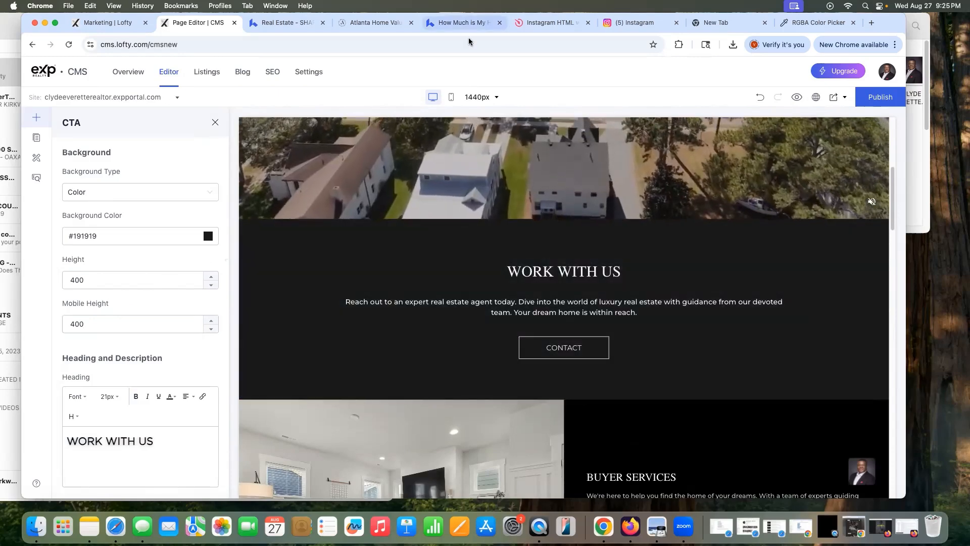
{"action": "left_click", "coordinate": [453, 98]}
Step: Check the shorter block at phone width, then switch the preview back to desktop
{"action": "left_click", "coordinate": [454, 97]}
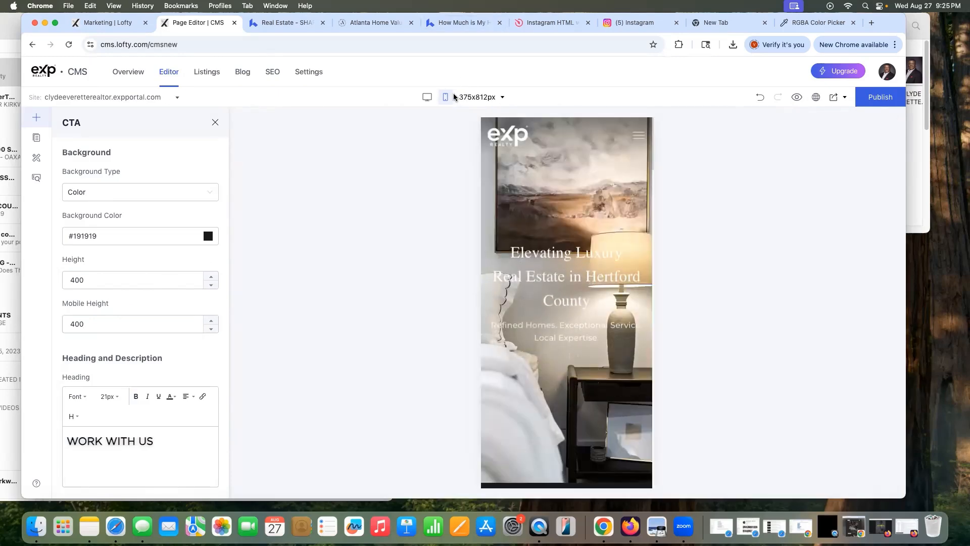
{"action": "scroll", "coordinate": [582, 345], "scroll_direction": "down", "scroll_amount": 10}
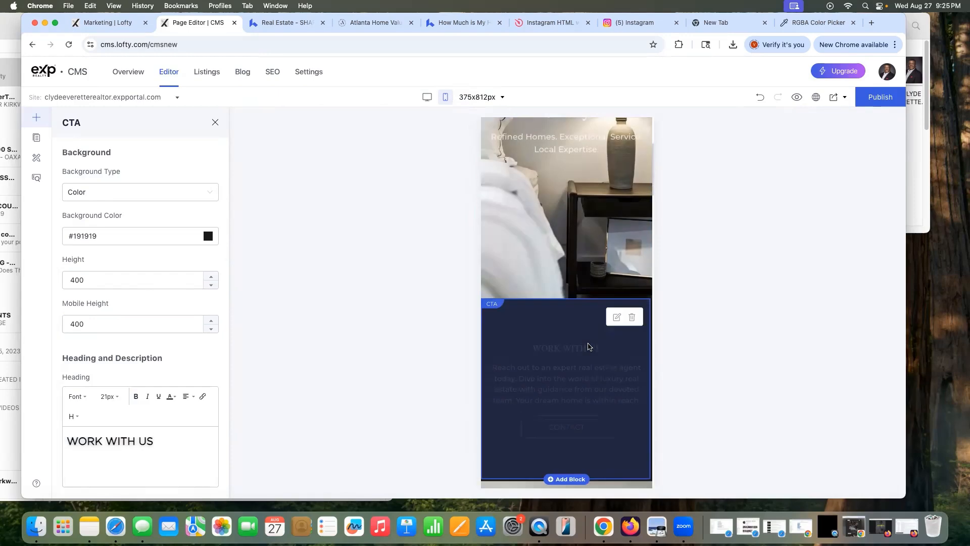
{"action": "scroll", "coordinate": [589, 346], "scroll_direction": "down", "scroll_amount": 3}
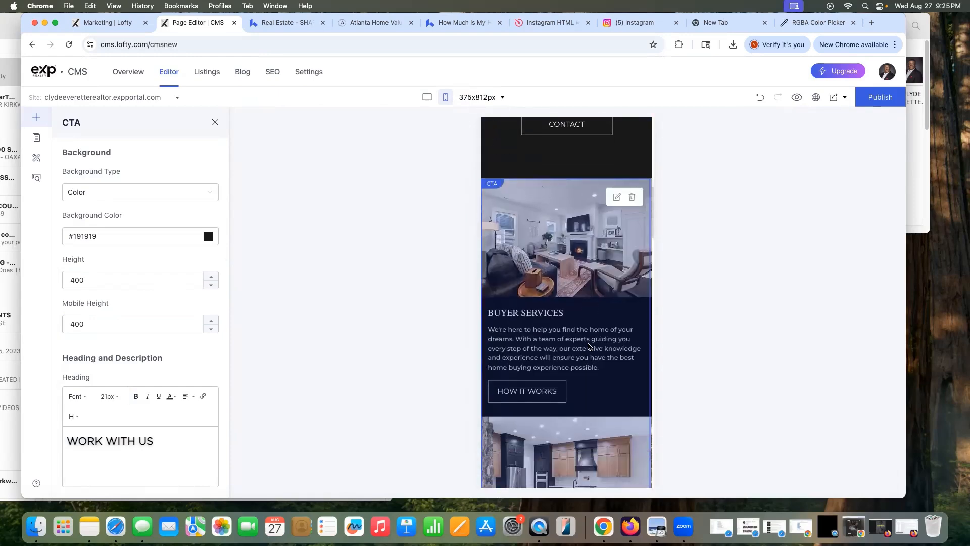
{"action": "scroll", "coordinate": [589, 345], "scroll_direction": "up", "scroll_amount": 10}
{"action": "scroll", "coordinate": [589, 344], "scroll_direction": "down", "scroll_amount": 10}
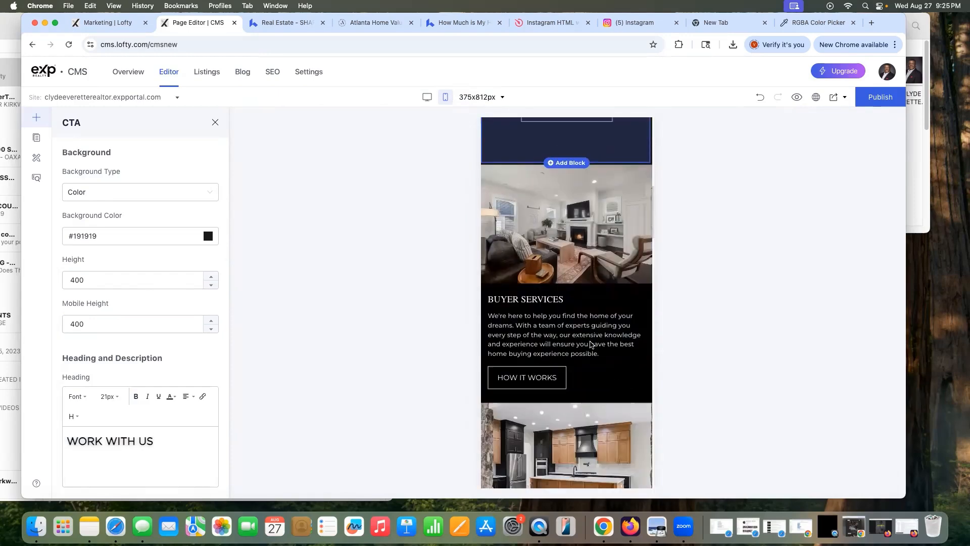
{"action": "scroll", "coordinate": [591, 344], "scroll_direction": "down", "scroll_amount": 2}
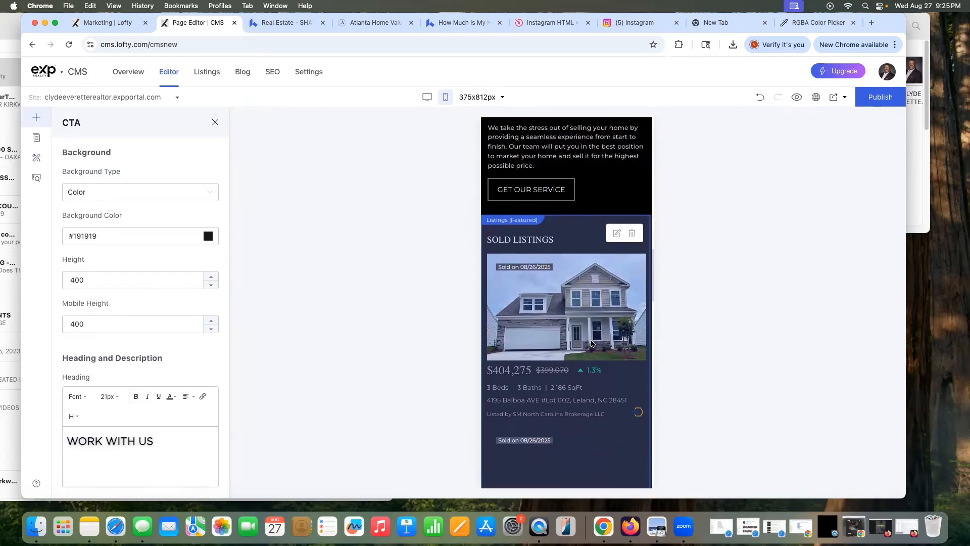
{"action": "left_click", "coordinate": [426, 97]}
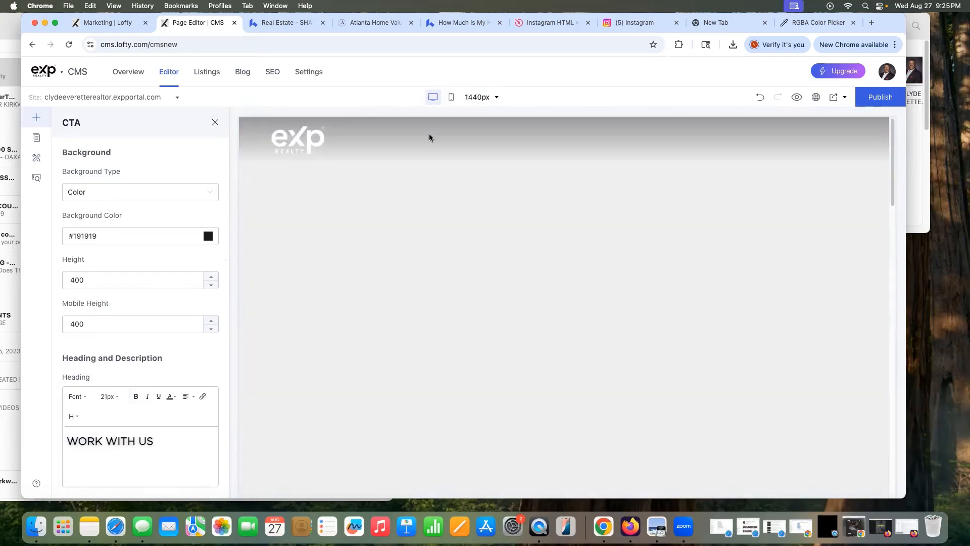
{"action": "scroll", "coordinate": [623, 361], "scroll_direction": "down", "scroll_amount": 5}
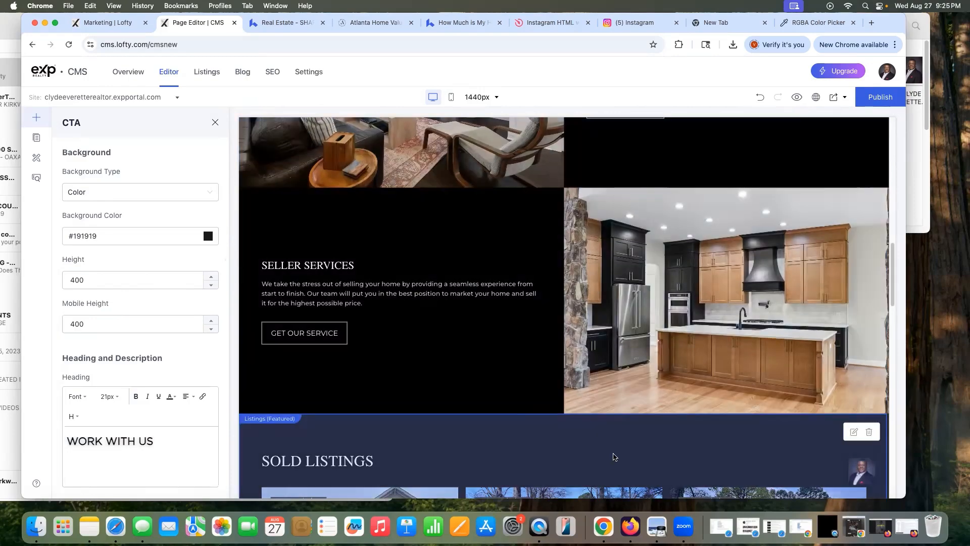
{"action": "scroll", "coordinate": [636, 454], "scroll_direction": "down", "scroll_amount": 5}
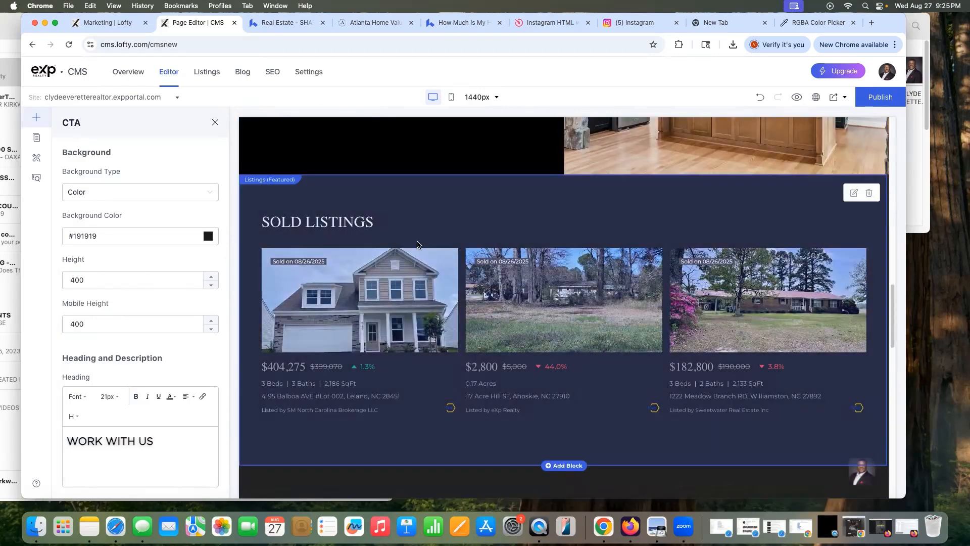
Step: Add the first Featured Area block layout below Seller Services from the block library
{"action": "left_click", "coordinate": [216, 124]}
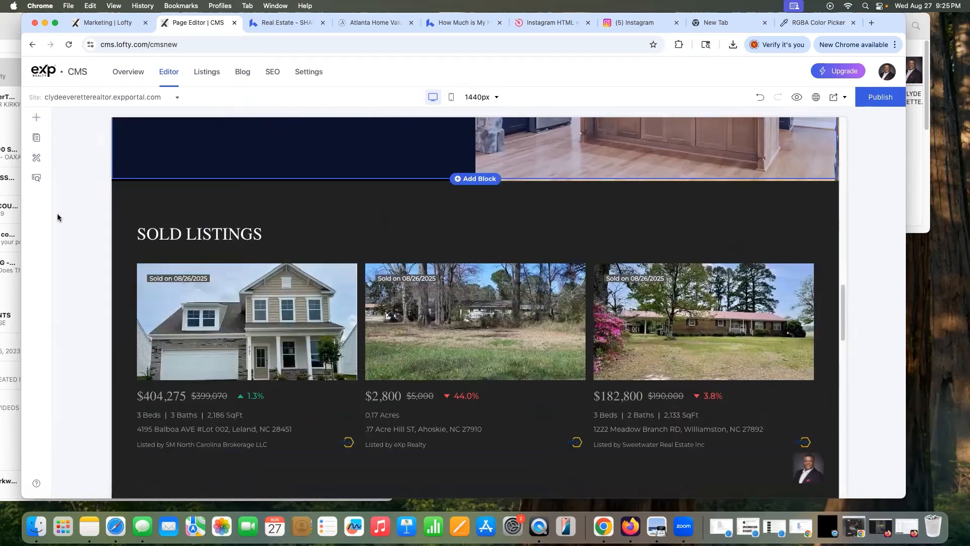
{"action": "left_click", "coordinate": [37, 138]}
{"action": "left_click", "coordinate": [39, 118]}
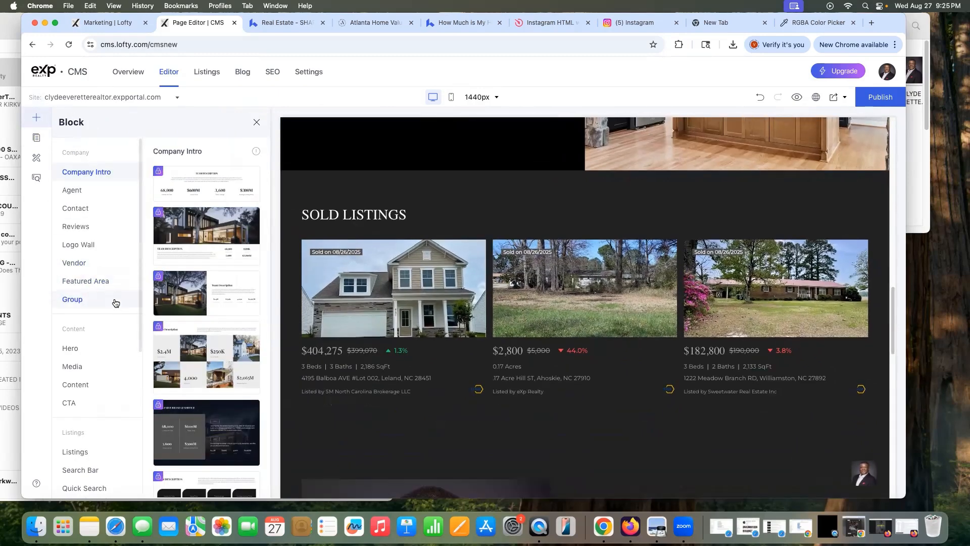
{"action": "scroll", "coordinate": [112, 301], "scroll_direction": "down", "scroll_amount": 5}
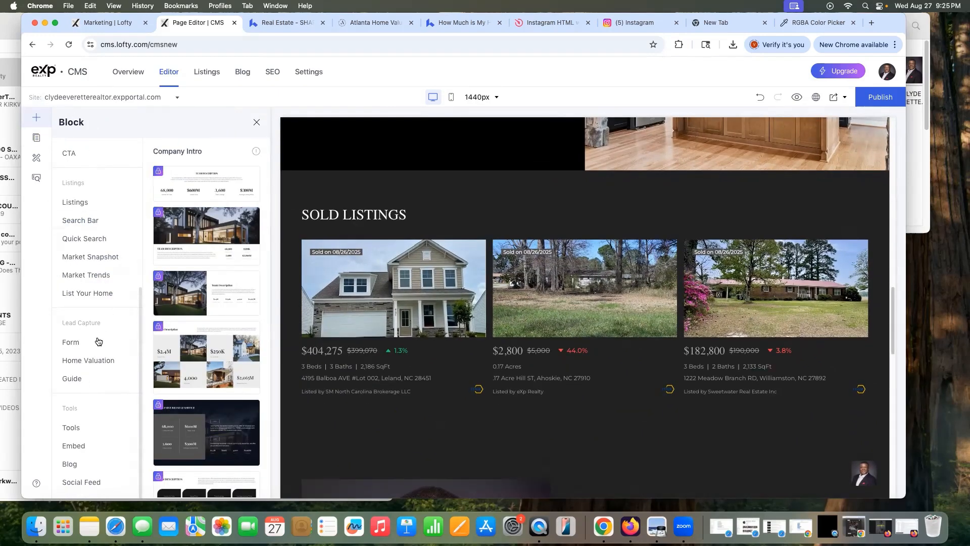
{"action": "scroll", "coordinate": [90, 342], "scroll_direction": "up", "scroll_amount": 1}
{"action": "scroll", "coordinate": [90, 342], "scroll_direction": "up", "scroll_amount": 4}
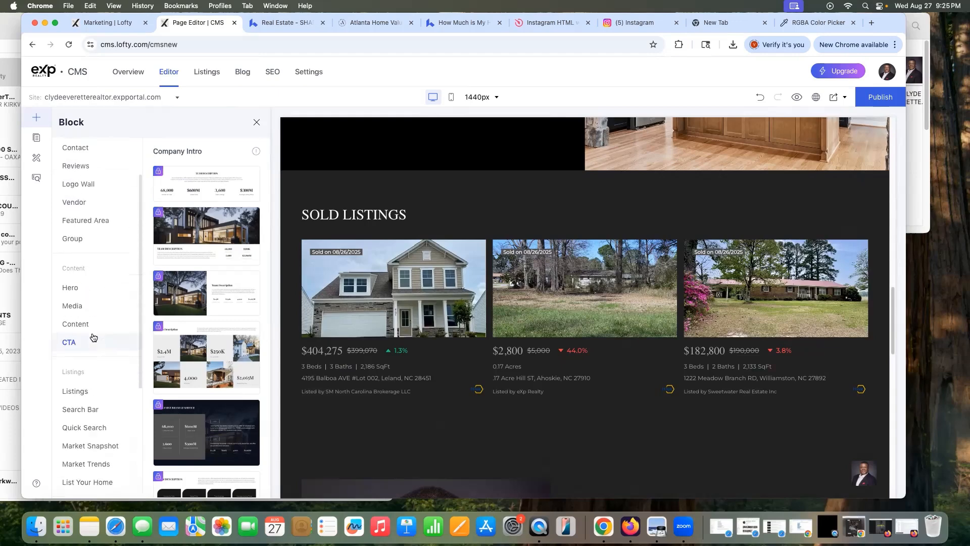
{"action": "left_click", "coordinate": [78, 237]}
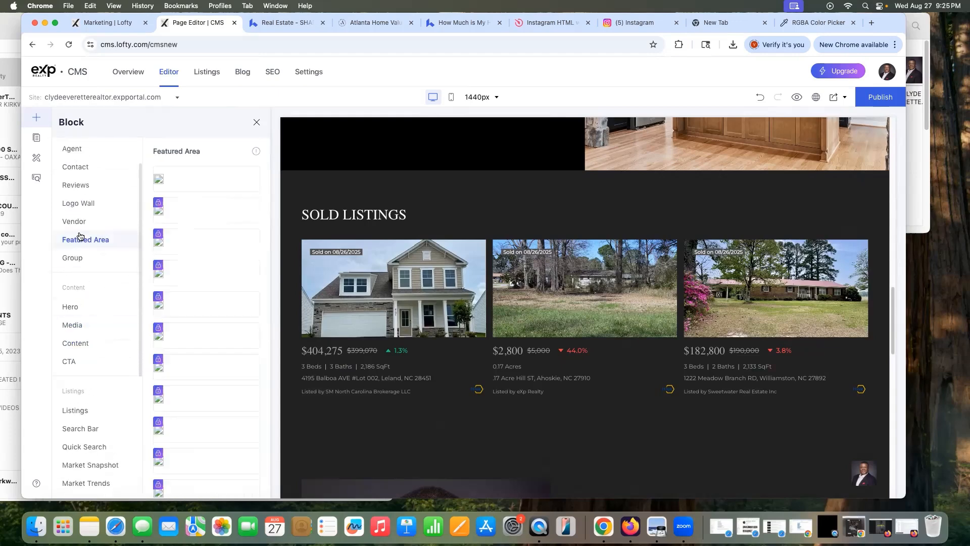
{"action": "left_click_drag", "start_coordinate": [201, 220], "coordinate": [435, 219]}
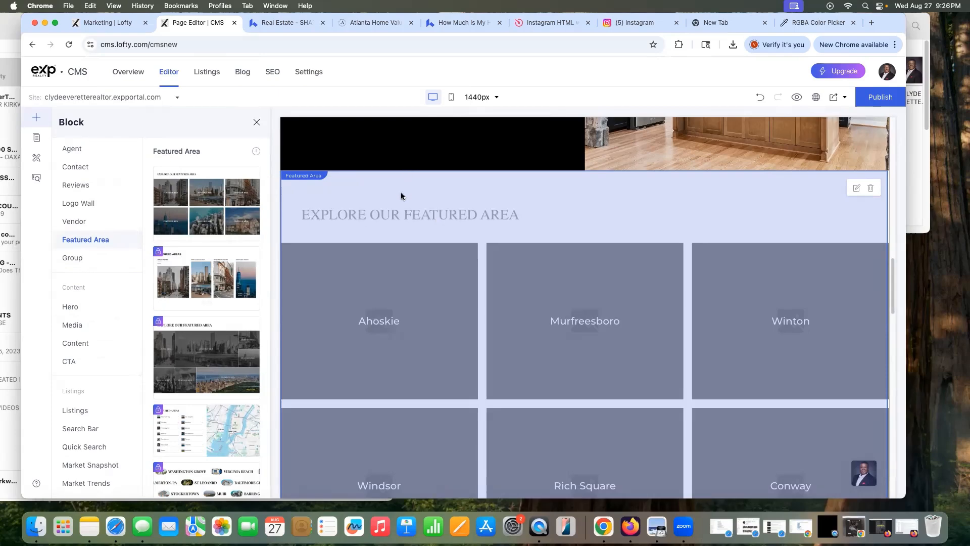
Step: Review the new block on the page and open the page preview
{"action": "scroll", "coordinate": [566, 256], "scroll_direction": "up", "scroll_amount": 3}
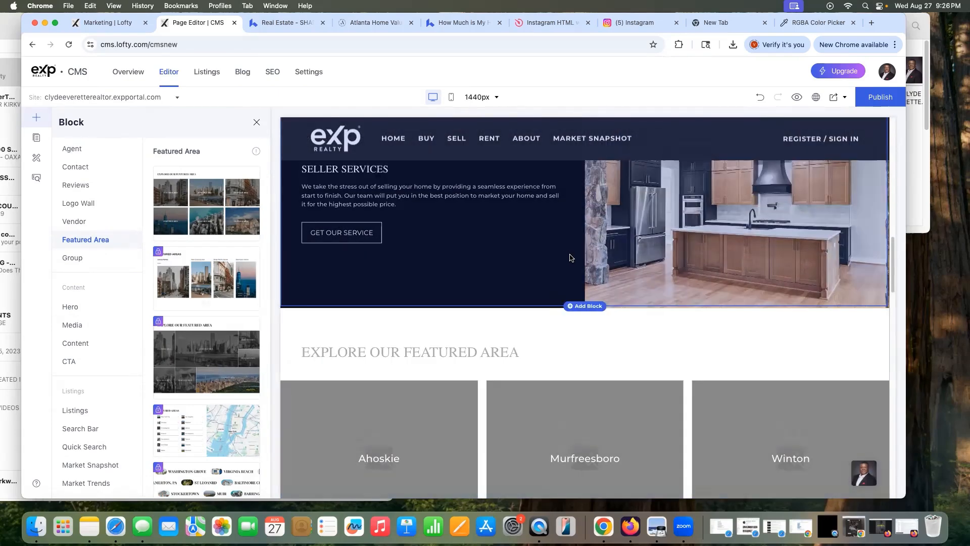
{"action": "scroll", "coordinate": [570, 257], "scroll_direction": "up", "scroll_amount": 6}
{"action": "scroll", "coordinate": [566, 252], "scroll_direction": "down", "scroll_amount": 6}
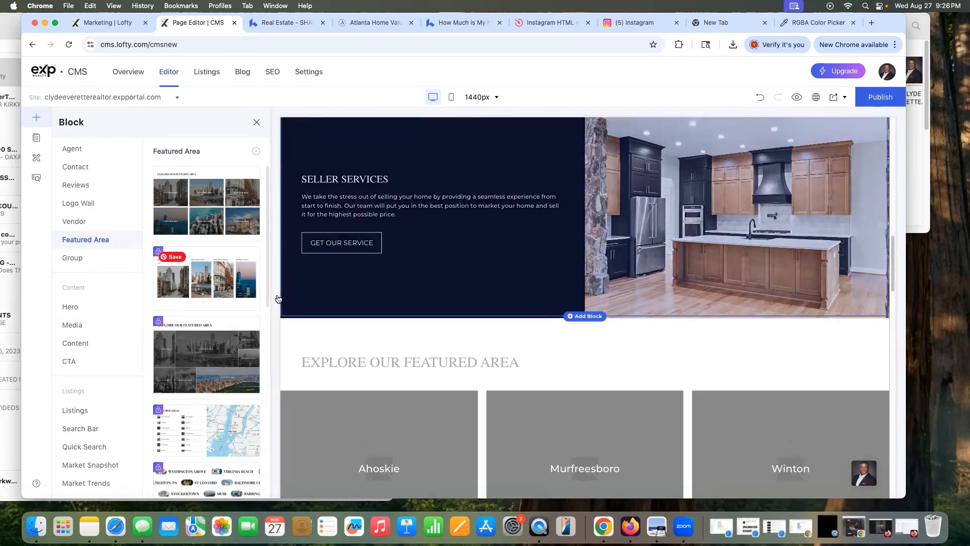
{"action": "scroll", "coordinate": [363, 320], "scroll_direction": "down", "scroll_amount": 3}
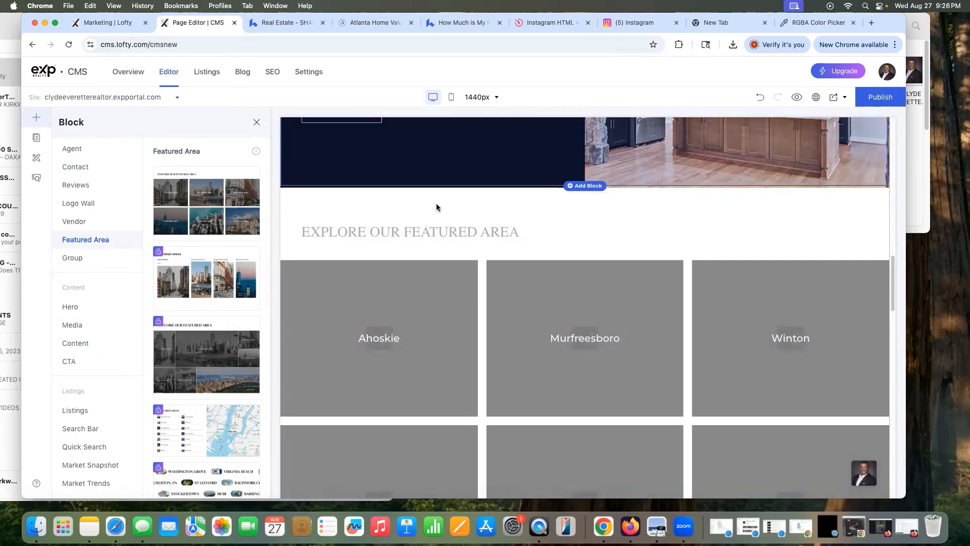
{"action": "left_click", "coordinate": [796, 104]}
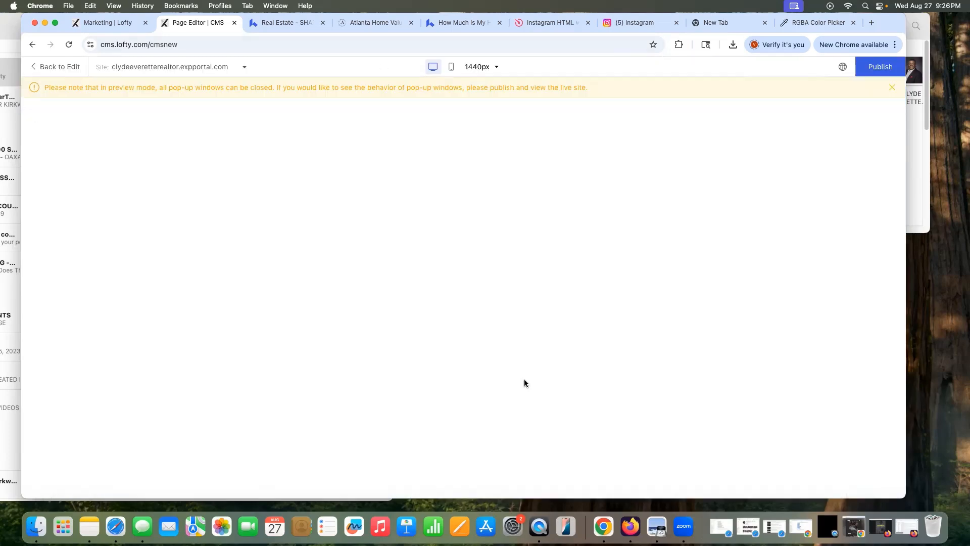
Step: In preview, open the Ahoskie featured-area tile, then return to editing
{"action": "scroll", "coordinate": [532, 379], "scroll_direction": "down", "scroll_amount": 15}
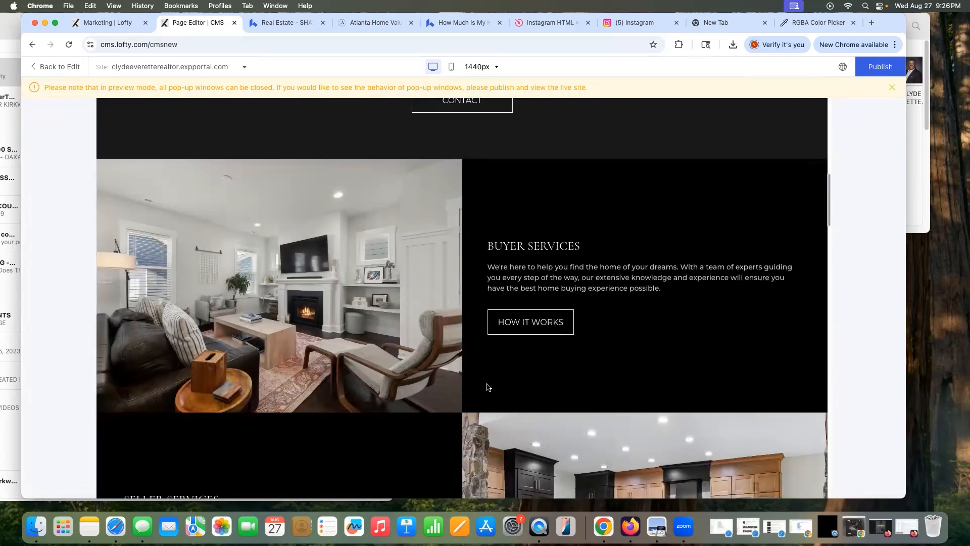
{"action": "scroll", "coordinate": [487, 386], "scroll_direction": "down", "scroll_amount": 10}
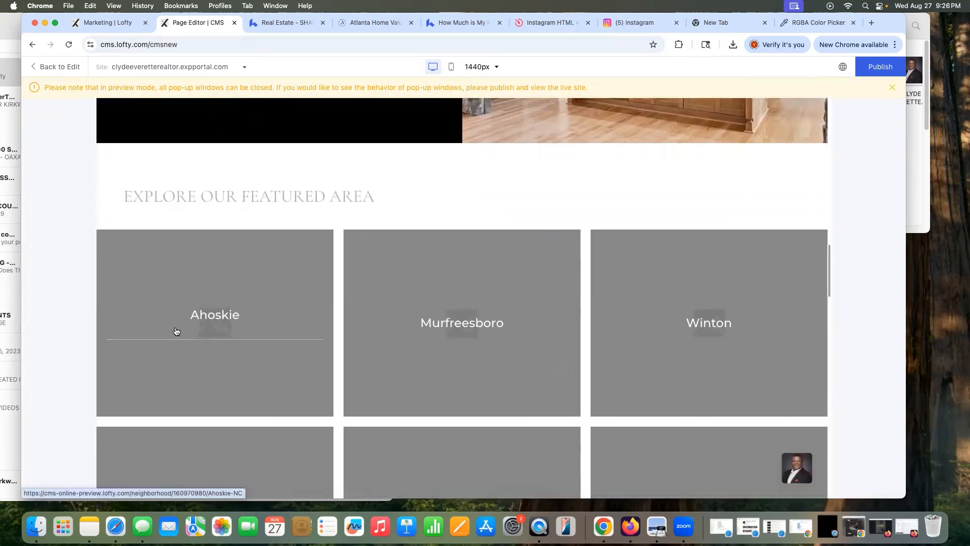
{"action": "left_click", "coordinate": [173, 330]}
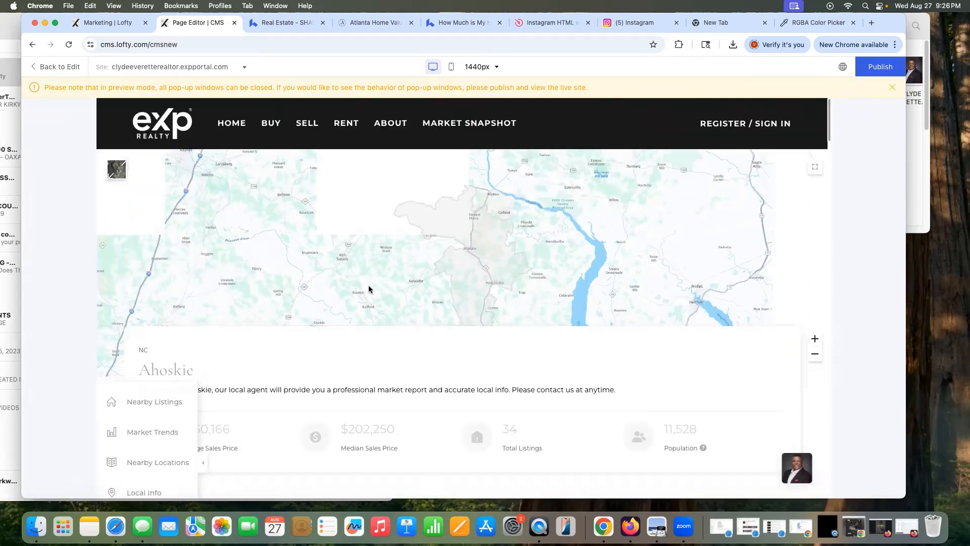
{"action": "left_click", "coordinate": [50, 65]}
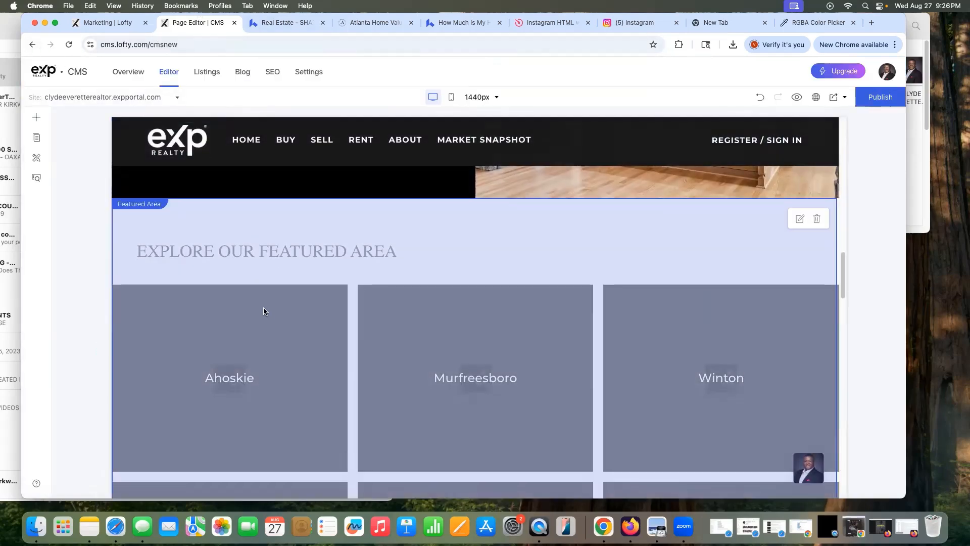
Step: Cancel leaving the editor, publish the homepage, and go to the site Settings
{"action": "scroll", "coordinate": [316, 171], "scroll_direction": "down", "scroll_amount": 2}
{"action": "scroll", "coordinate": [455, 326], "scroll_direction": "down", "scroll_amount": 5}
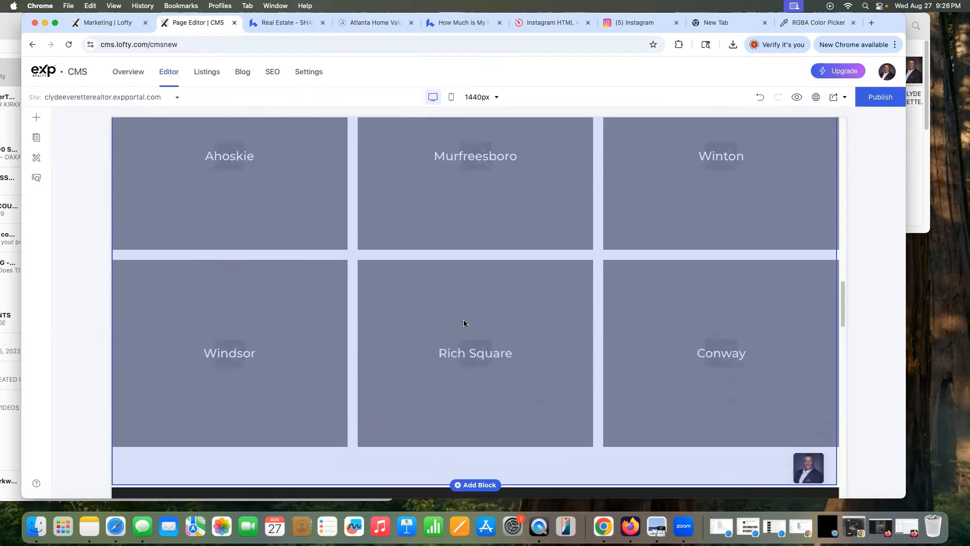
{"action": "scroll", "coordinate": [475, 352], "scroll_direction": "up", "scroll_amount": 5}
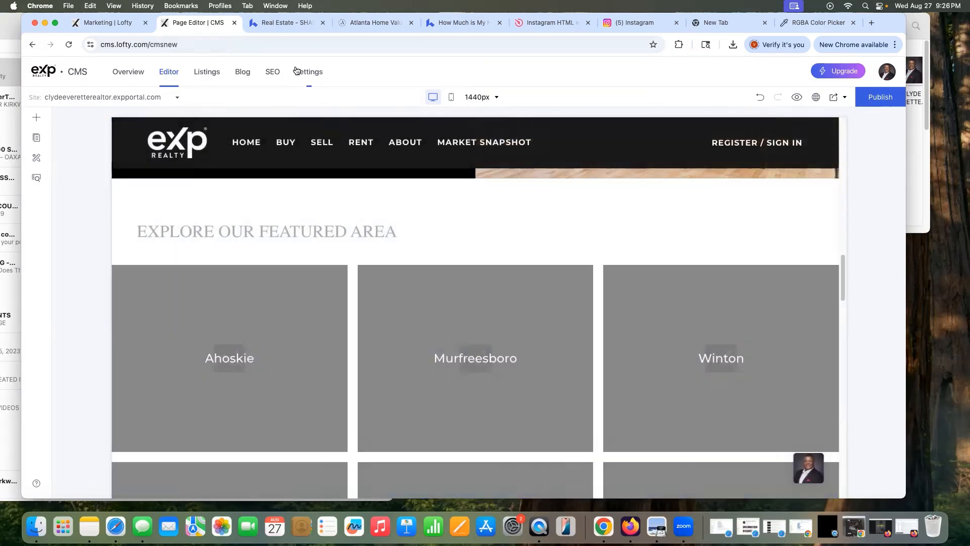
{"action": "left_click", "coordinate": [312, 71]}
{"action": "left_click", "coordinate": [469, 204]}
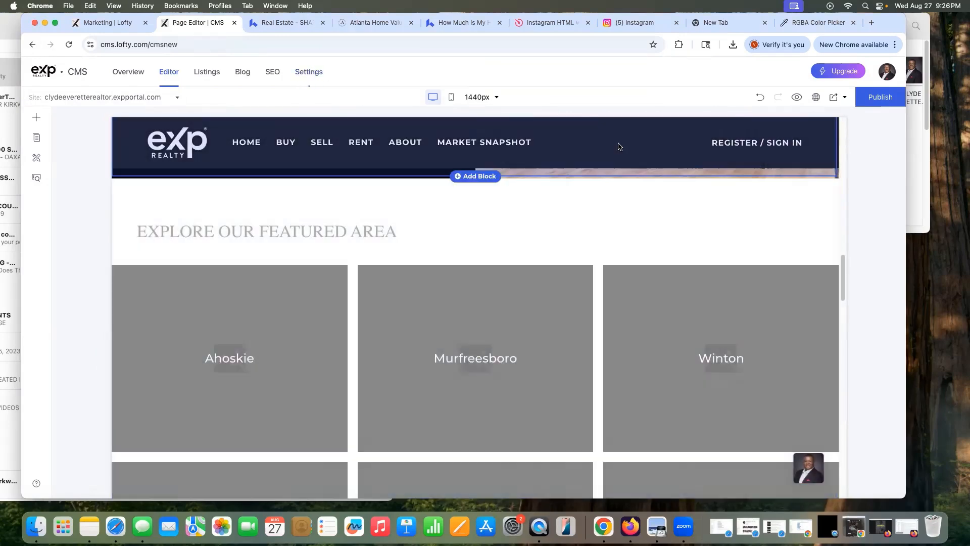
{"action": "left_click", "coordinate": [878, 97]}
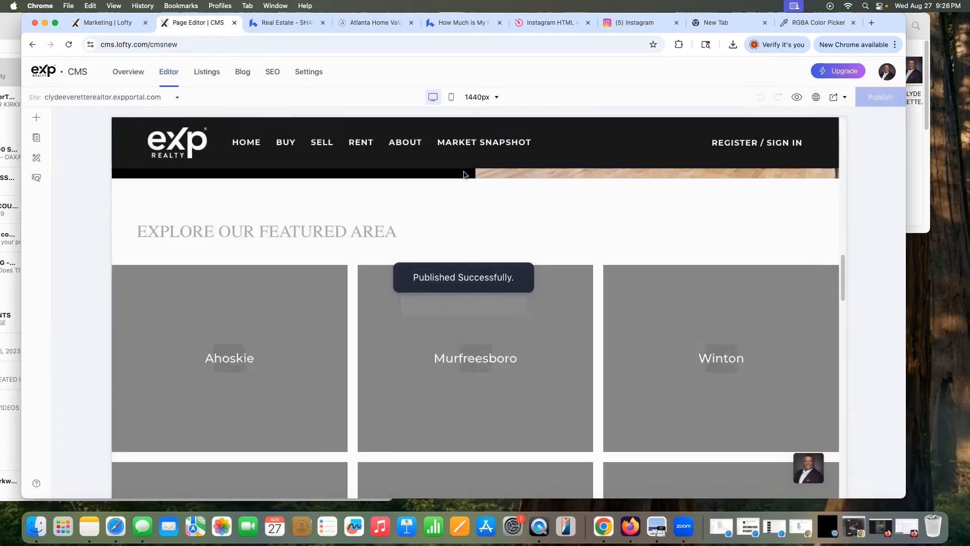
{"action": "left_click", "coordinate": [306, 74]}
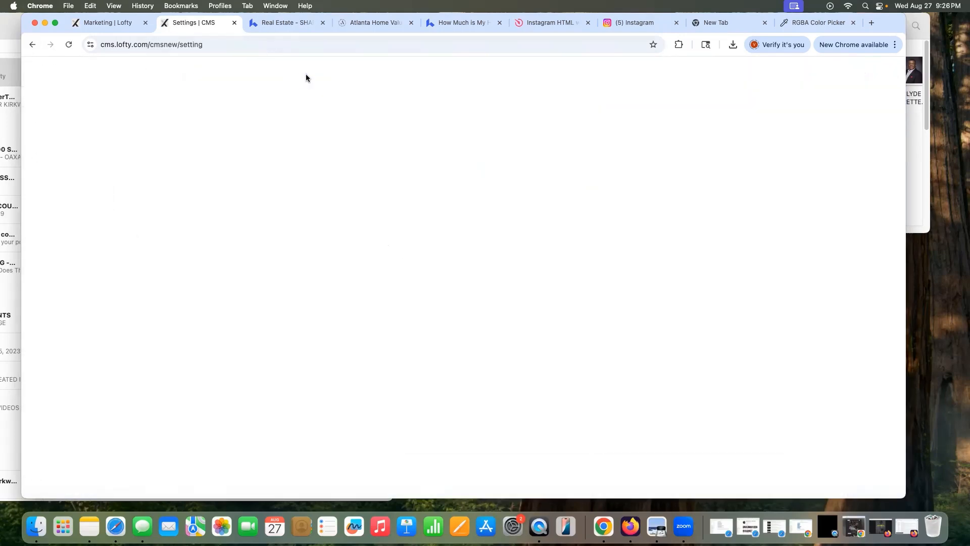
{"action": "left_click", "coordinate": [90, 215]}
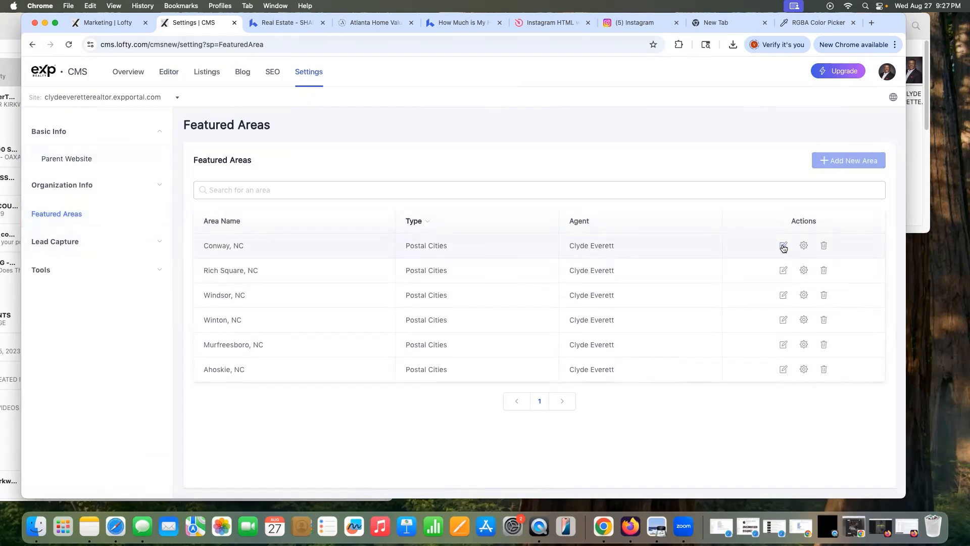
{"action": "left_click", "coordinate": [783, 246]}
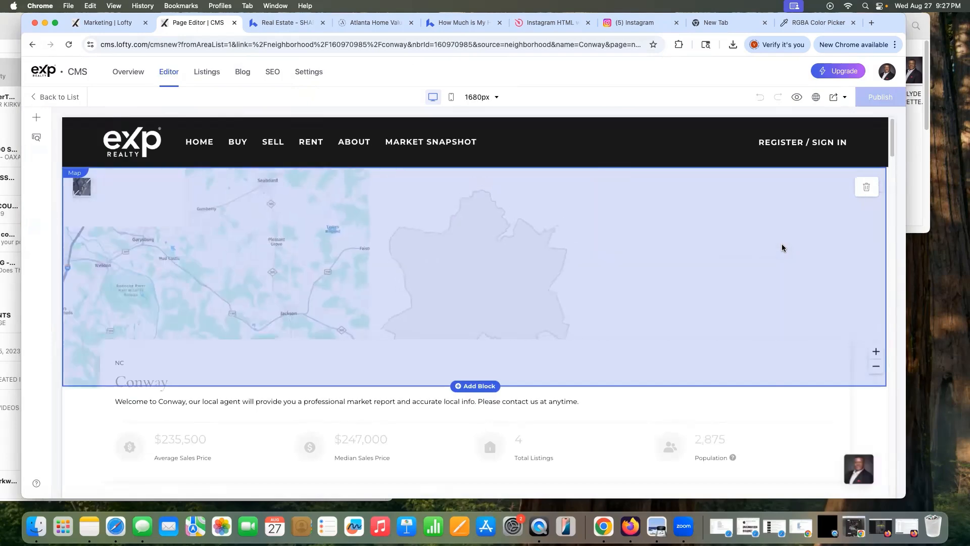
{"action": "scroll", "coordinate": [813, 248], "scroll_direction": "down", "scroll_amount": 5}
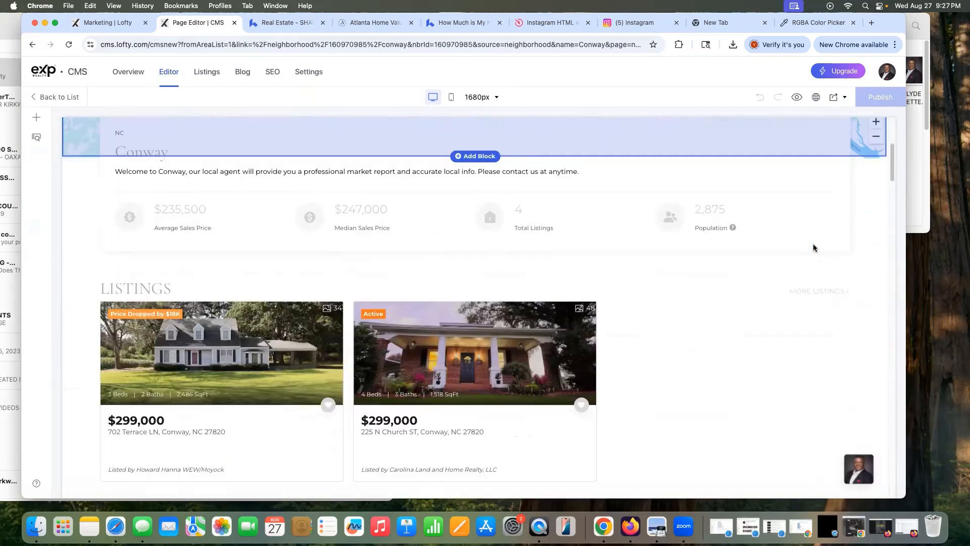
{"action": "scroll", "coordinate": [813, 248], "scroll_direction": "down", "scroll_amount": 1}
{"action": "scroll", "coordinate": [813, 247], "scroll_direction": "down", "scroll_amount": 3}
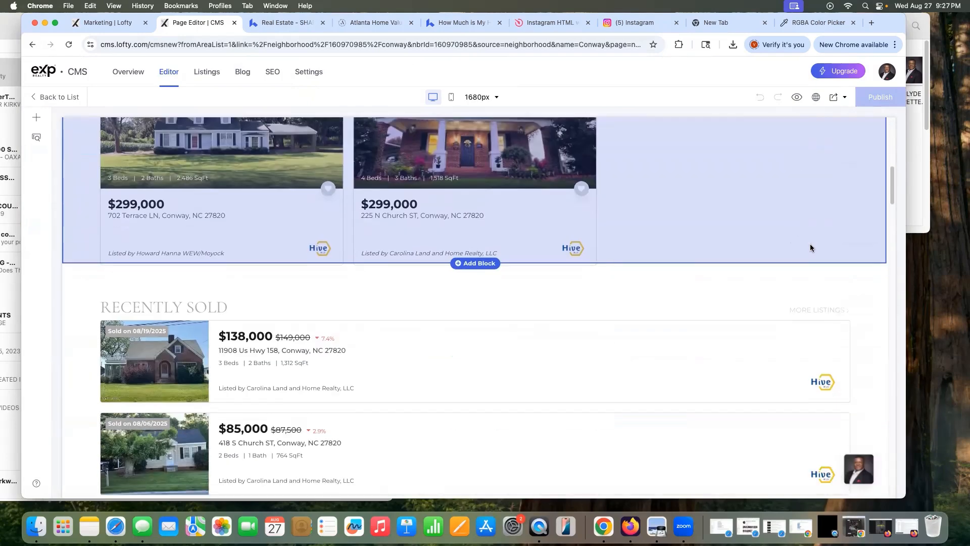
{"action": "scroll", "coordinate": [812, 248], "scroll_direction": "up", "scroll_amount": 10}
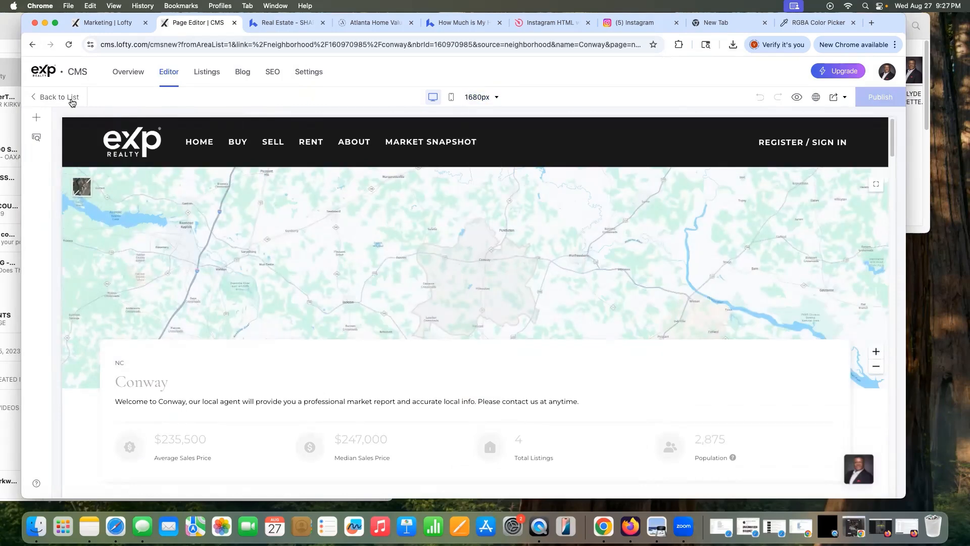
{"action": "left_click", "coordinate": [72, 100]}
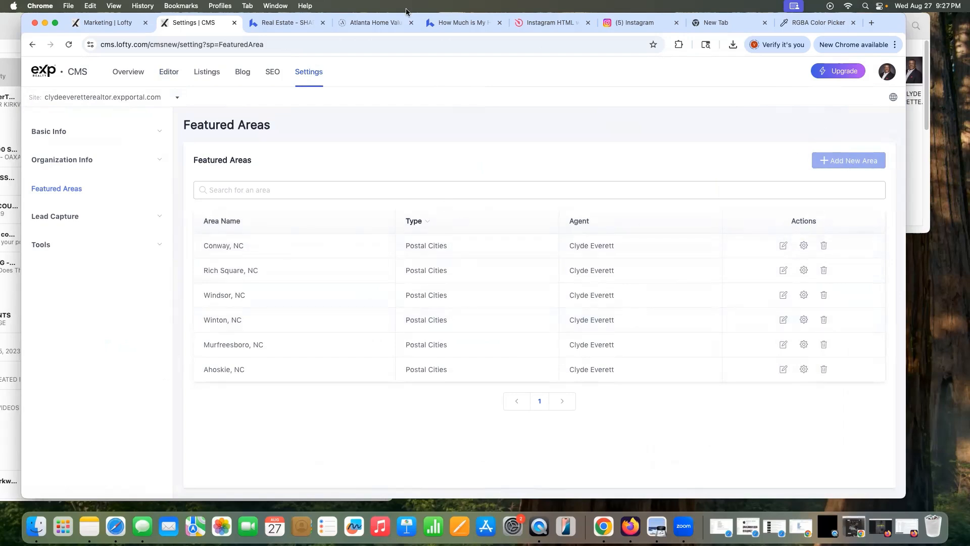
Step: Open the homepage editor and edit the Featured Area block's Ahoskie tile
{"action": "left_click", "coordinate": [163, 71]}
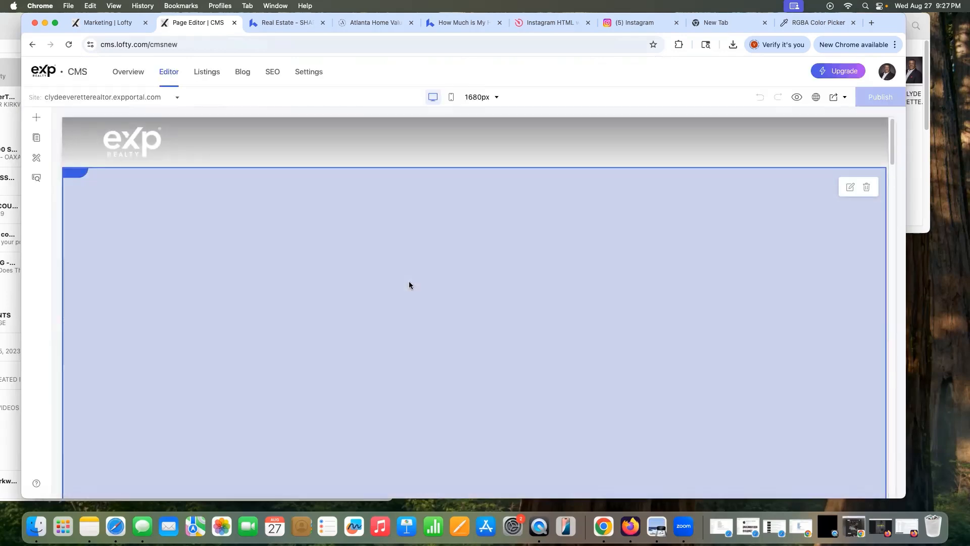
{"action": "scroll", "coordinate": [414, 281], "scroll_direction": "down", "scroll_amount": 10}
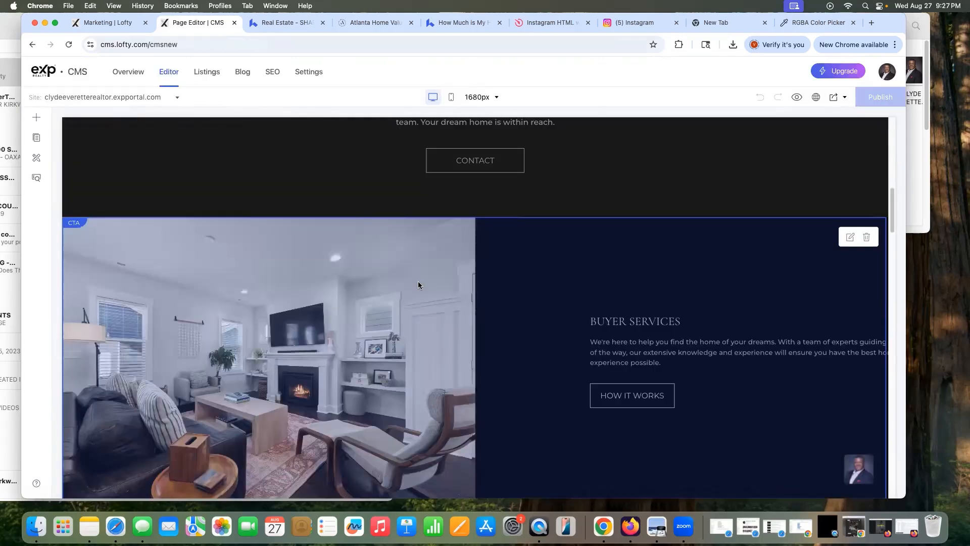
{"action": "scroll", "coordinate": [418, 283], "scroll_direction": "down", "scroll_amount": 6}
{"action": "scroll", "coordinate": [421, 286], "scroll_direction": "down", "scroll_amount": 2}
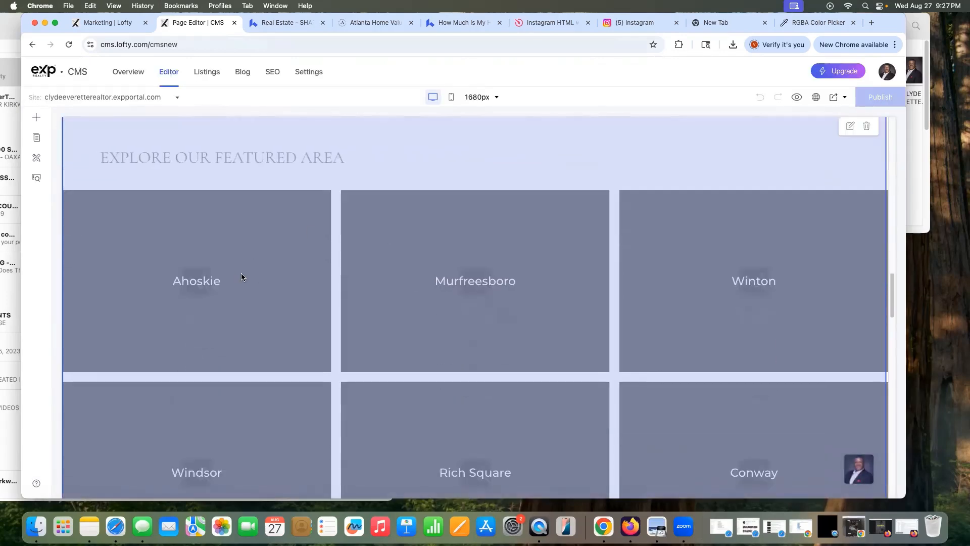
{"action": "left_click", "coordinate": [850, 126]}
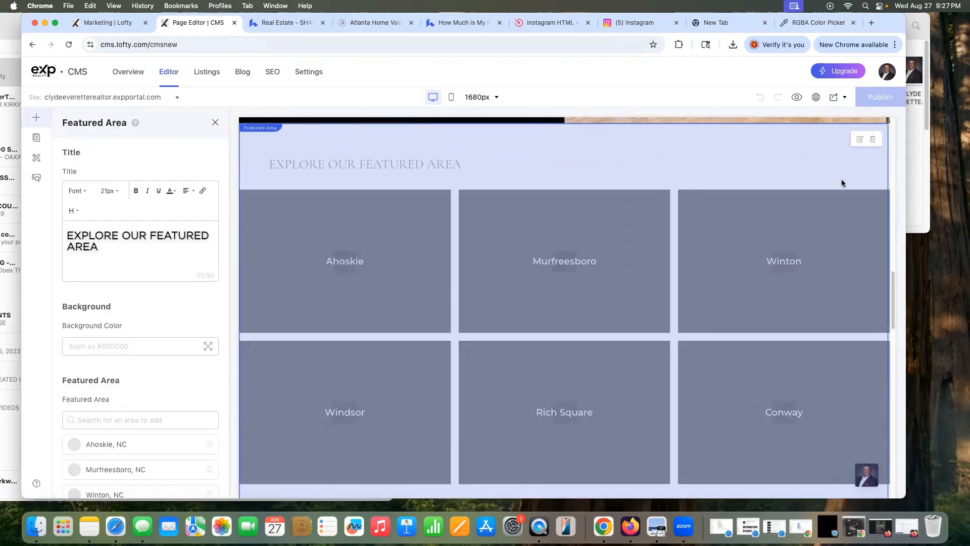
{"action": "scroll", "coordinate": [180, 345], "scroll_direction": "down", "scroll_amount": 3}
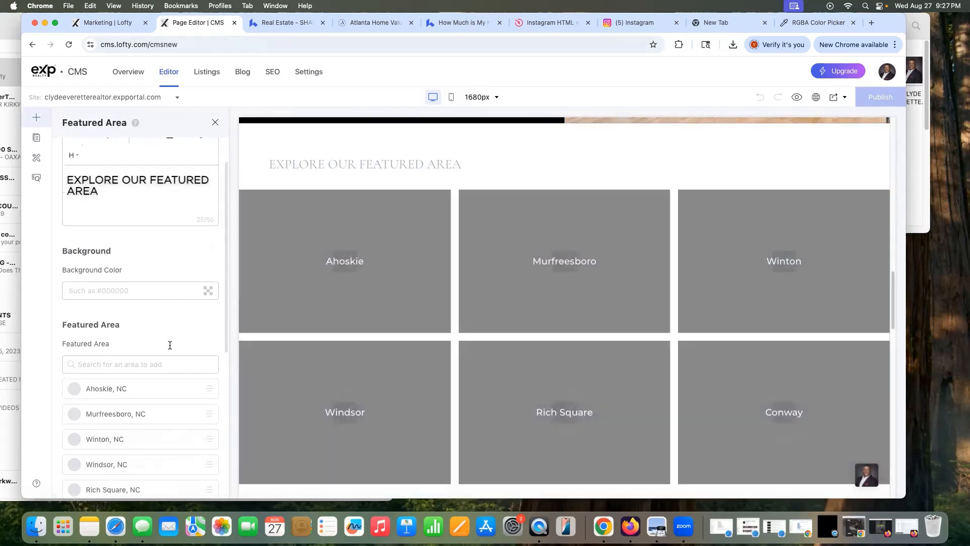
{"action": "scroll", "coordinate": [179, 345], "scroll_direction": "down", "scroll_amount": 1}
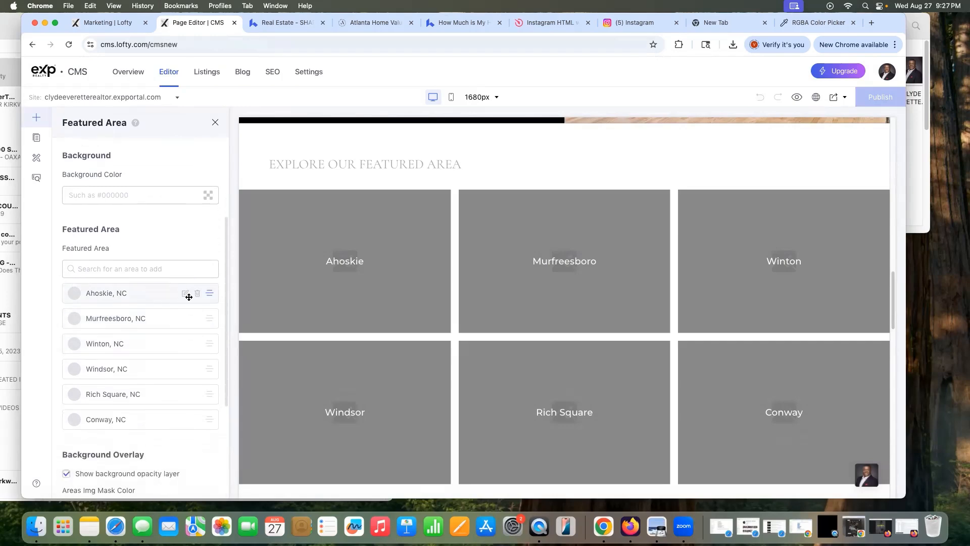
{"action": "left_click", "coordinate": [186, 294]}
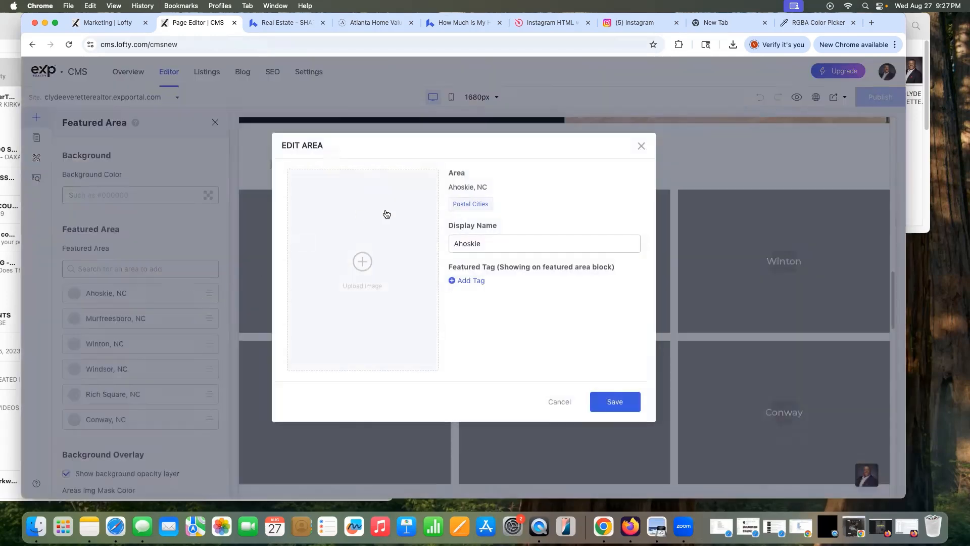
Step: Upload and crop the downtown skyline photo for Ahoskie, then save the tile
{"action": "left_click", "coordinate": [362, 261]}
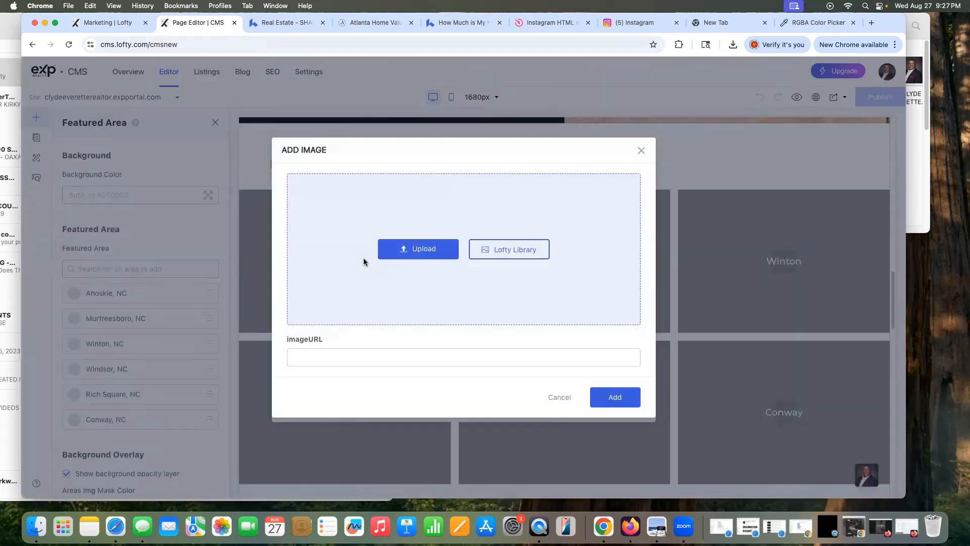
{"action": "left_click", "coordinate": [421, 255]}
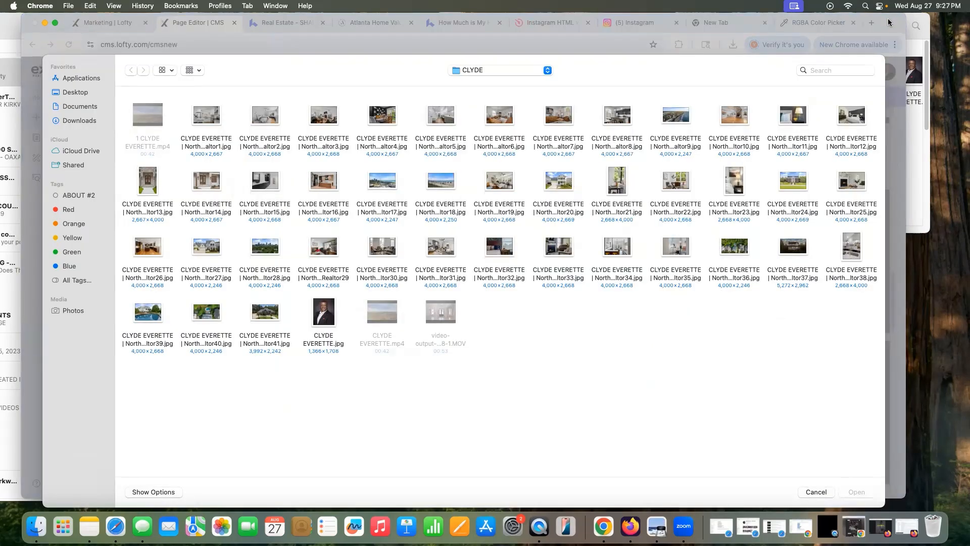
{"action": "left_click_drag", "start_coordinate": [890, 21], "coordinate": [766, 20]}
{"action": "left_click", "coordinate": [899, 146]}
{"action": "scroll", "coordinate": [901, 147], "scroll_direction": "down", "scroll_amount": 5}
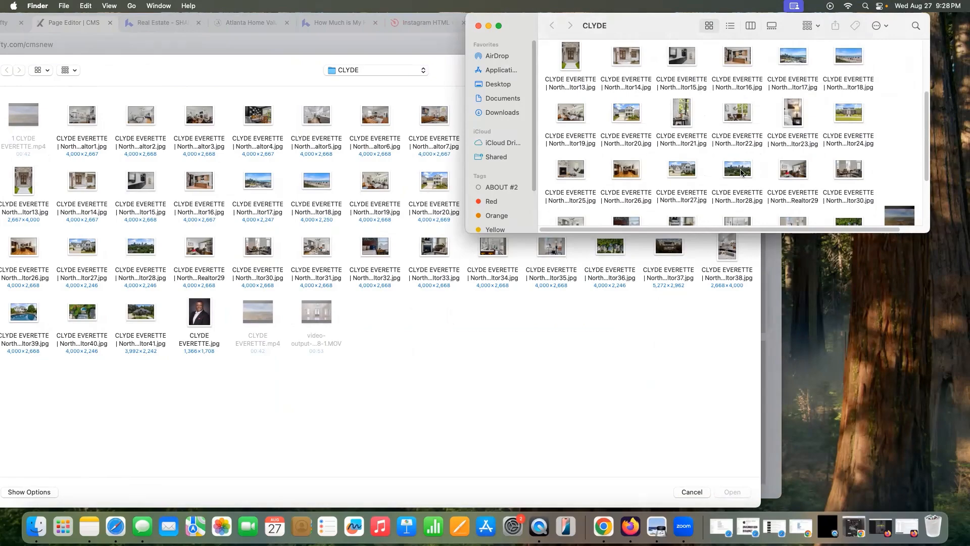
{"action": "double_click", "coordinate": [741, 172]}
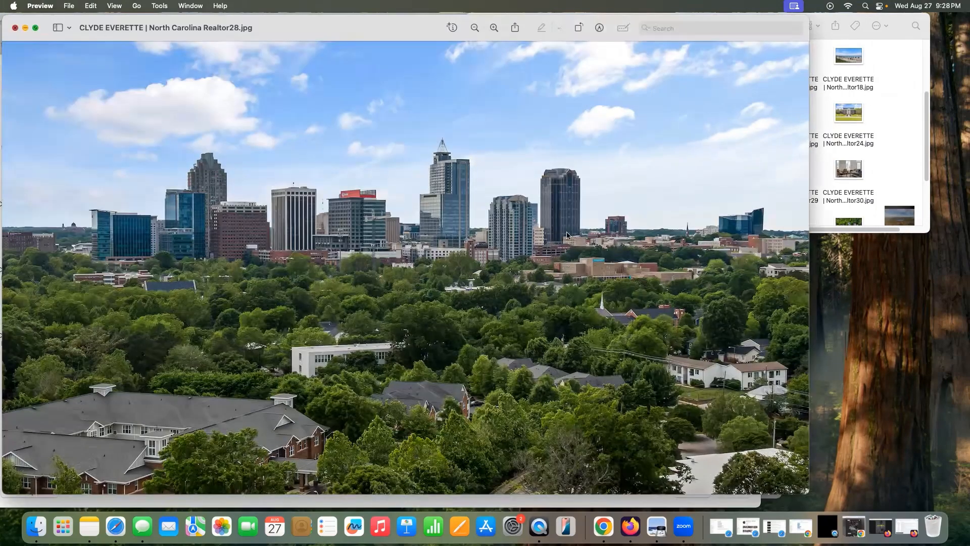
{"action": "key", "text": "super+q"}
{"action": "left_click", "coordinate": [723, 491]}
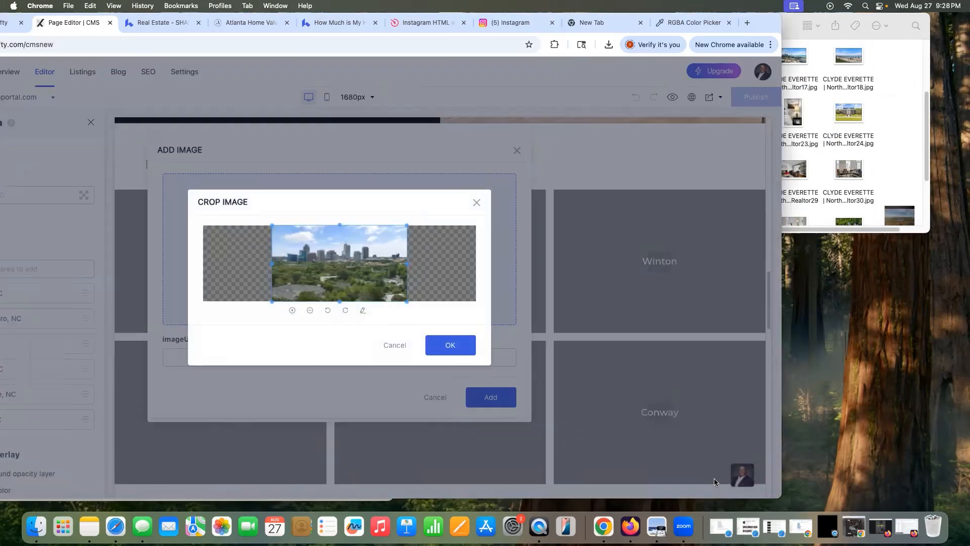
{"action": "left_click", "coordinate": [449, 349]}
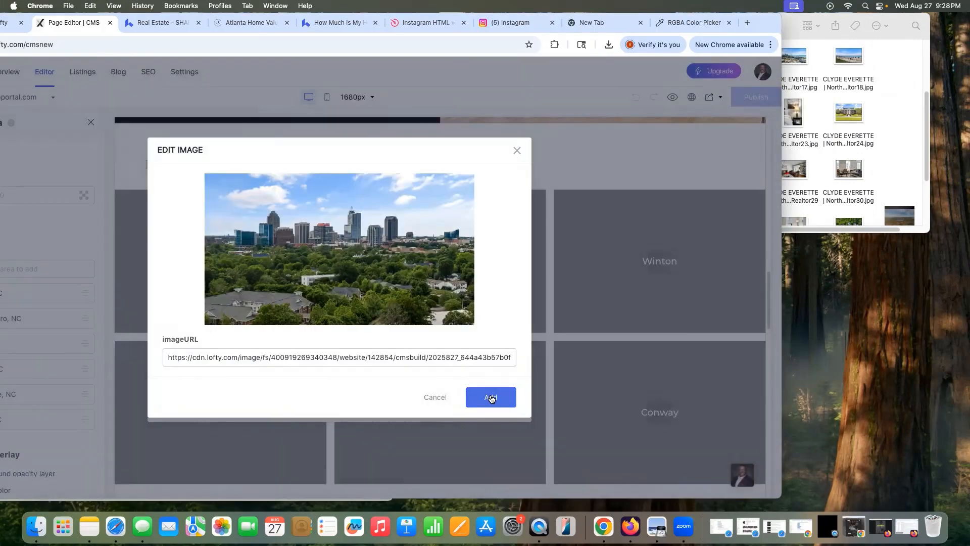
{"action": "left_click", "coordinate": [490, 398]}
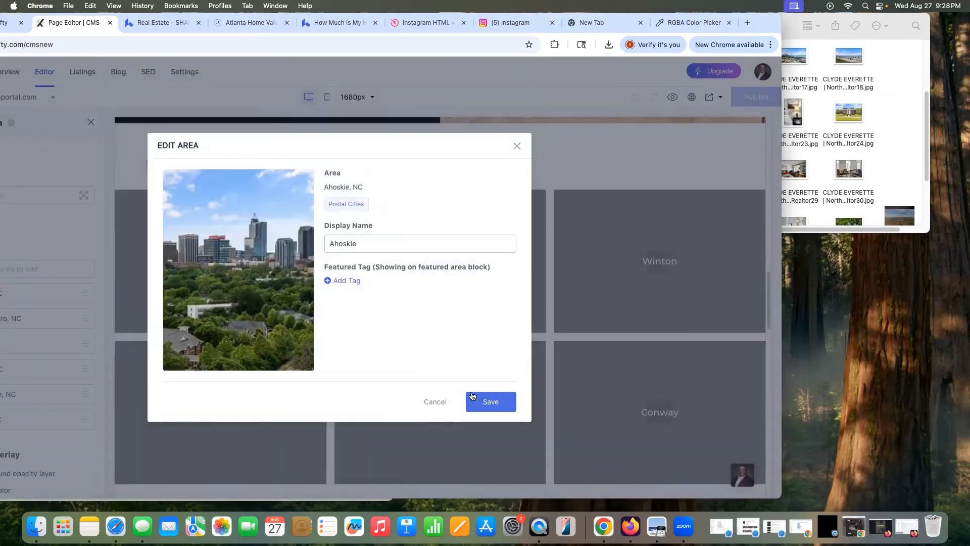
{"action": "left_click", "coordinate": [483, 399]}
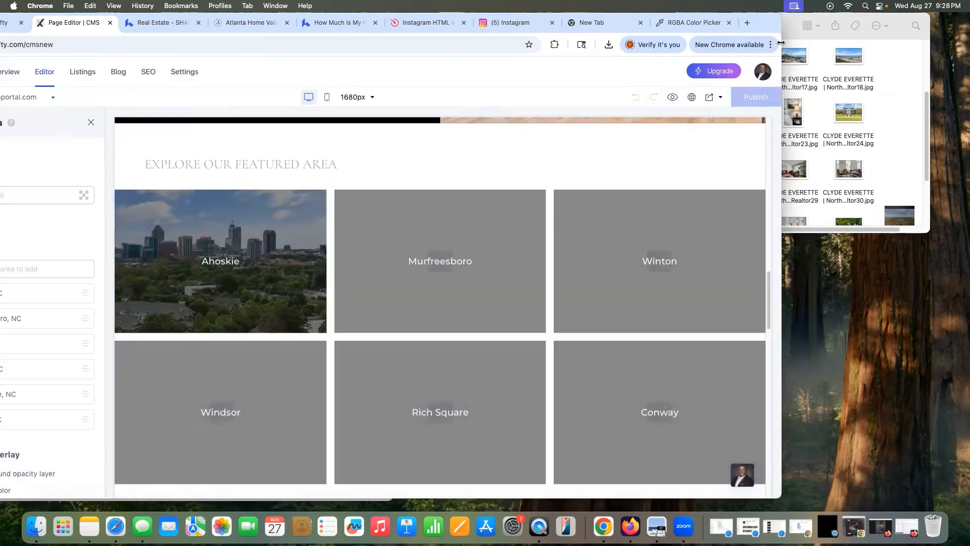
{"action": "left_click_drag", "start_coordinate": [770, 20], "coordinate": [873, 10]}
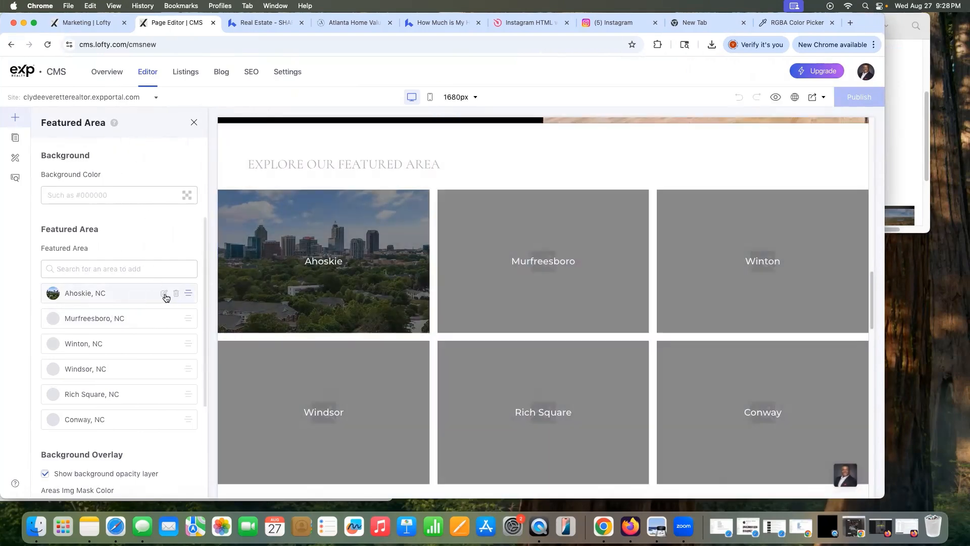
Step: Recheck Ahoskie's photo, then upload and crop the two-storey house photo for Murfreesboro
{"action": "left_click", "coordinate": [165, 294]}
{"action": "left_click", "coordinate": [618, 146]}
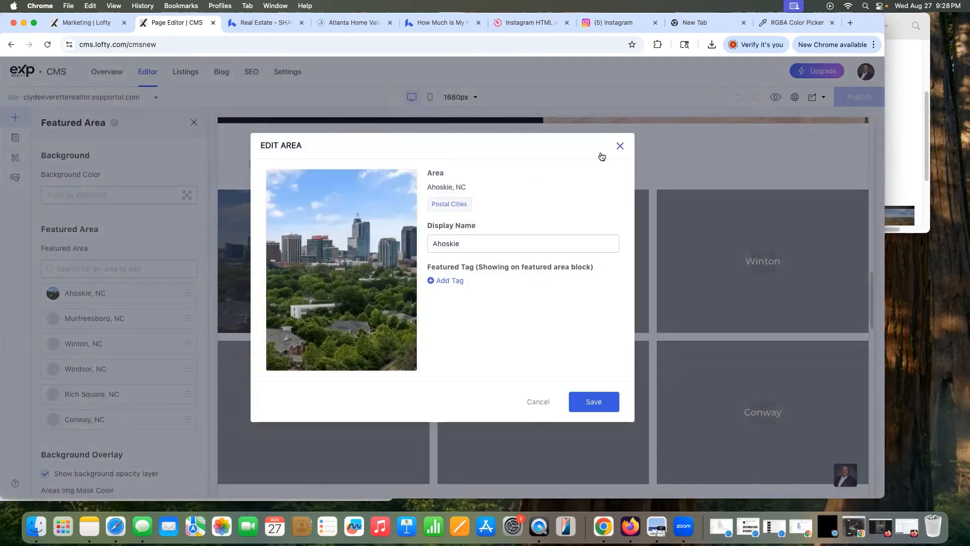
{"action": "left_click", "coordinate": [164, 320]}
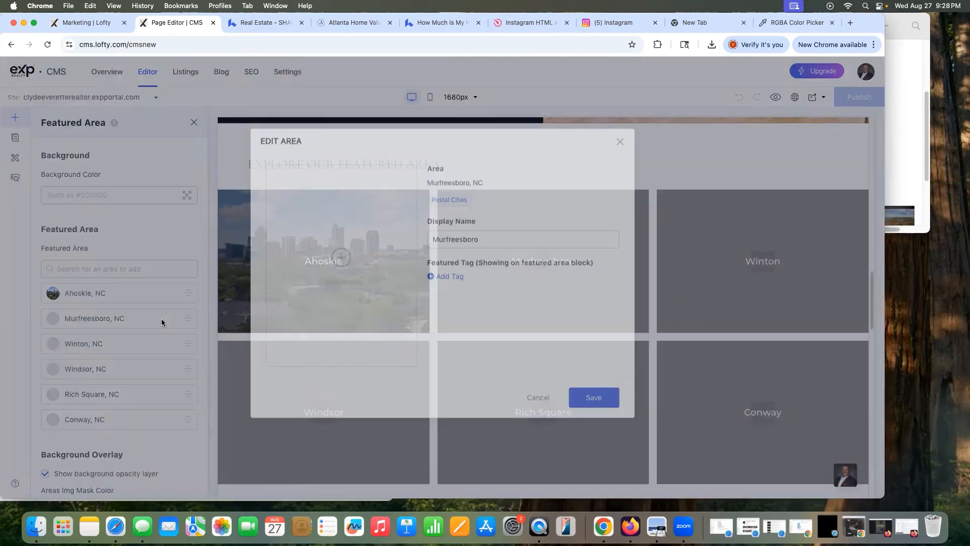
{"action": "left_click", "coordinate": [334, 258]}
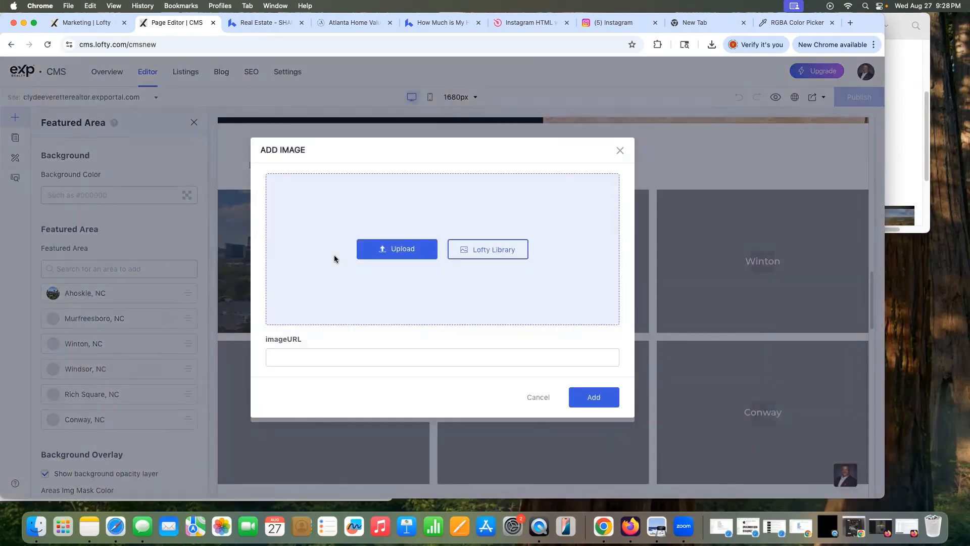
{"action": "left_click", "coordinate": [385, 252]}
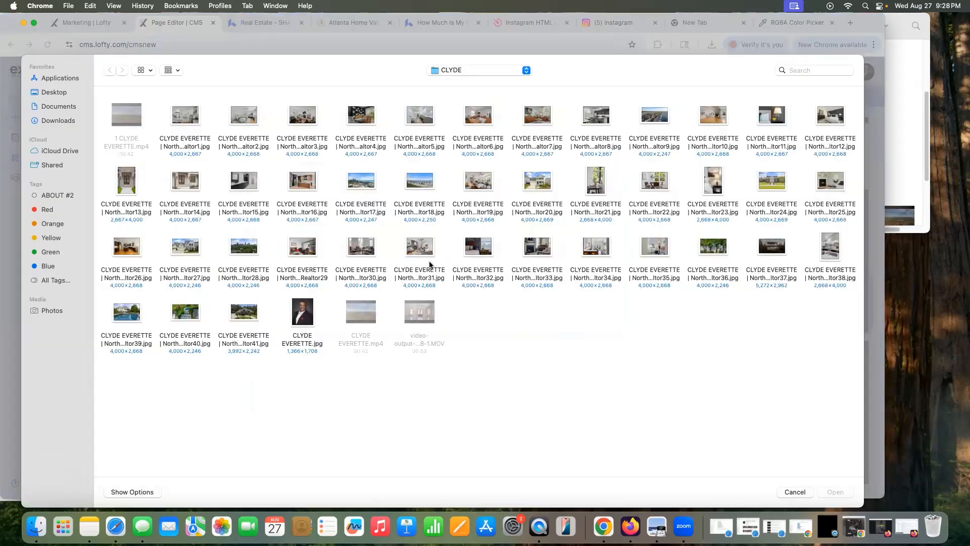
{"action": "left_click", "coordinate": [546, 186]}
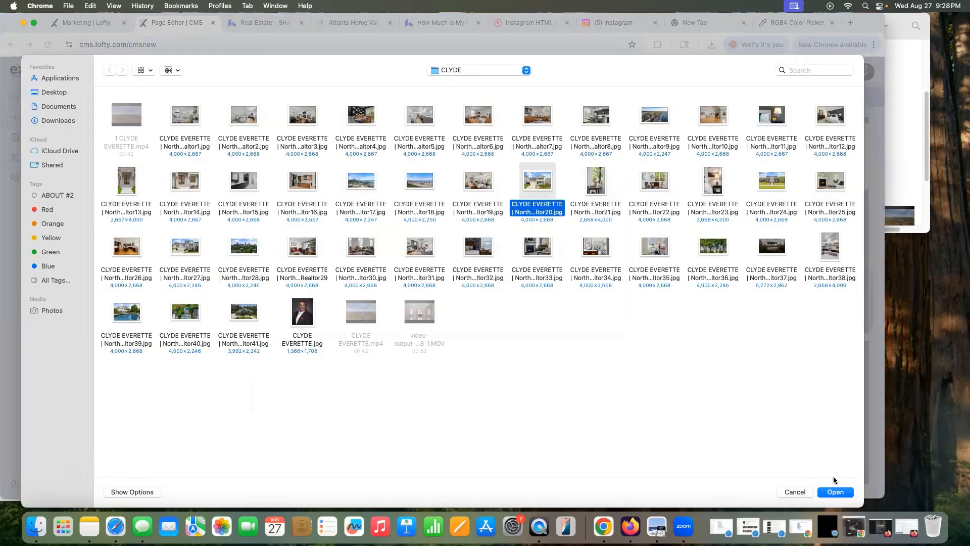
{"action": "left_click", "coordinate": [835, 492]}
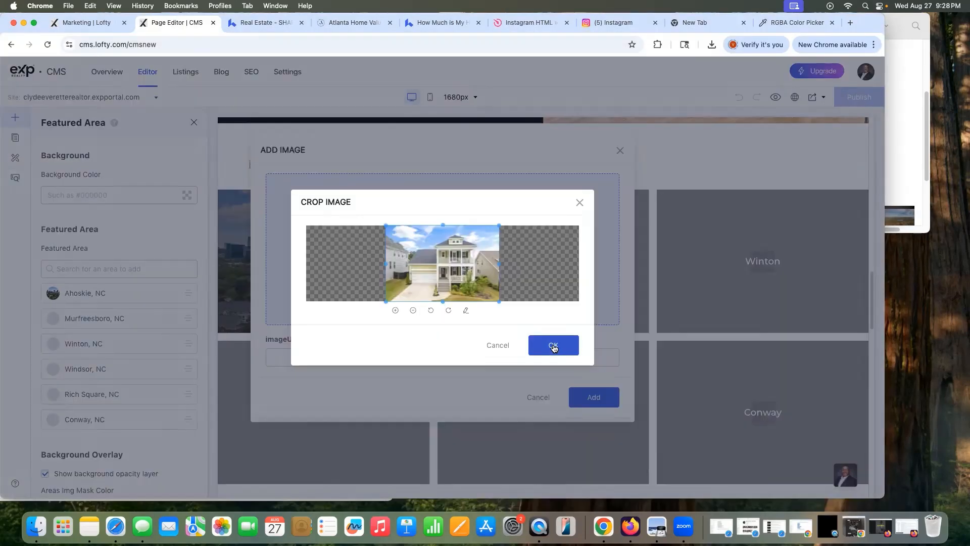
{"action": "left_click", "coordinate": [554, 344]}
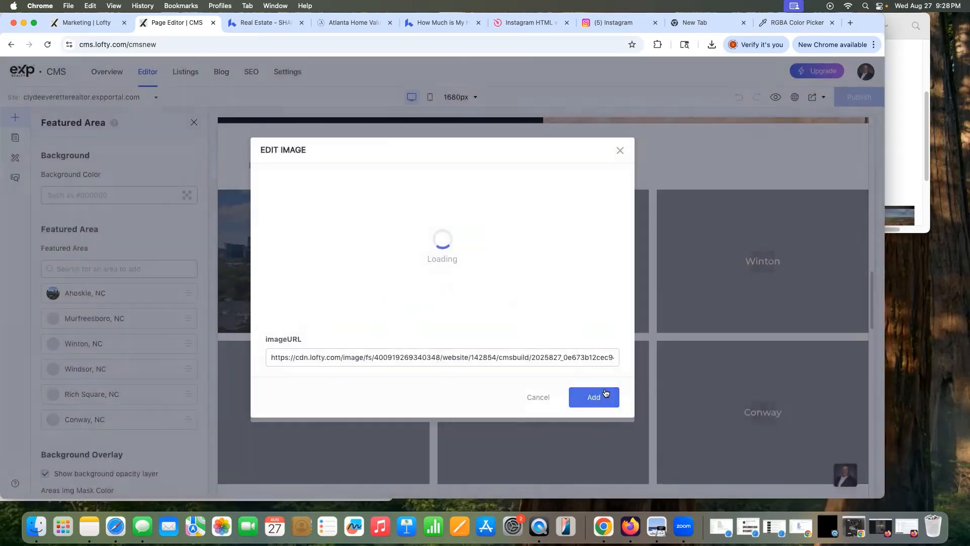
{"action": "left_click", "coordinate": [598, 398]}
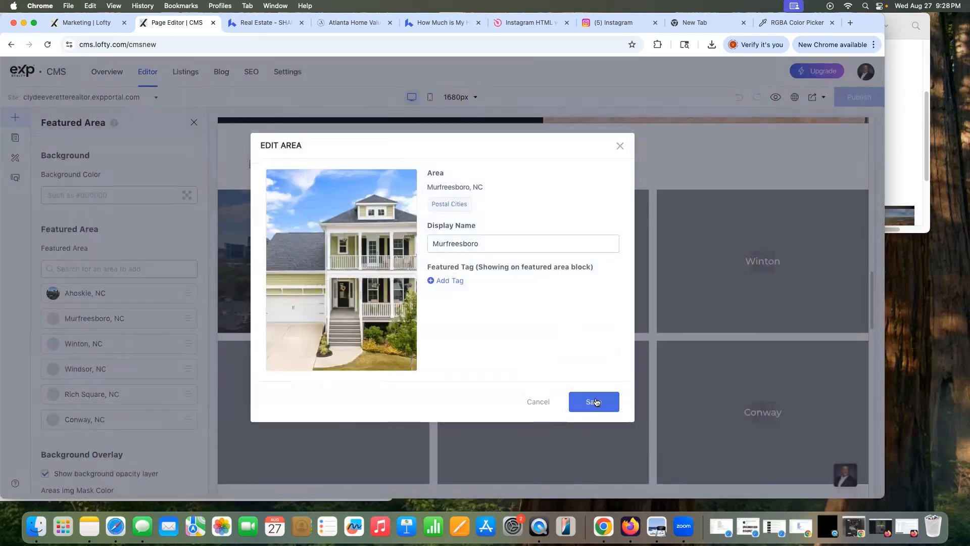
Step: Discard the empty featured tag and save the Murfreesboro tile
{"action": "left_click", "coordinate": [502, 245]}
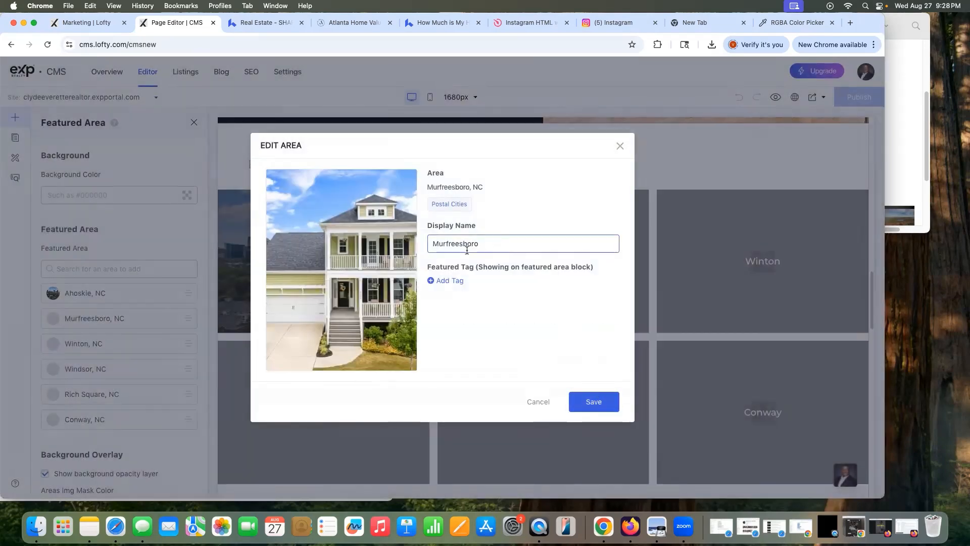
{"action": "left_click", "coordinate": [450, 282]}
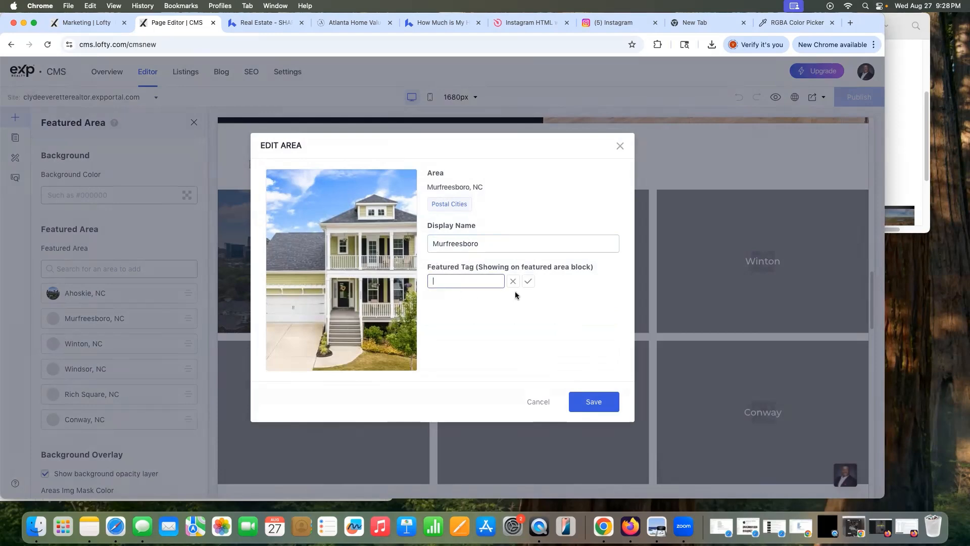
{"action": "left_click", "coordinate": [528, 283]}
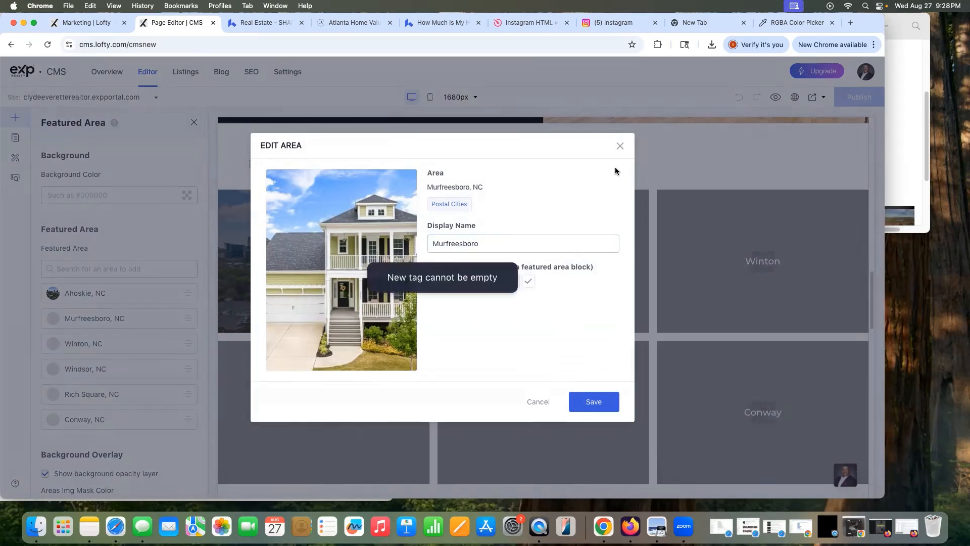
{"action": "left_click", "coordinate": [511, 281]}
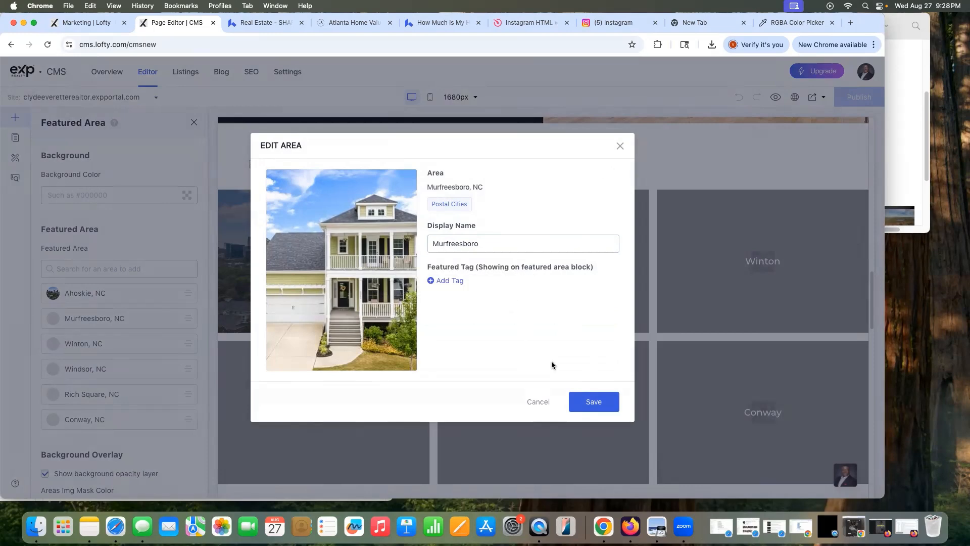
{"action": "left_click", "coordinate": [587, 402]}
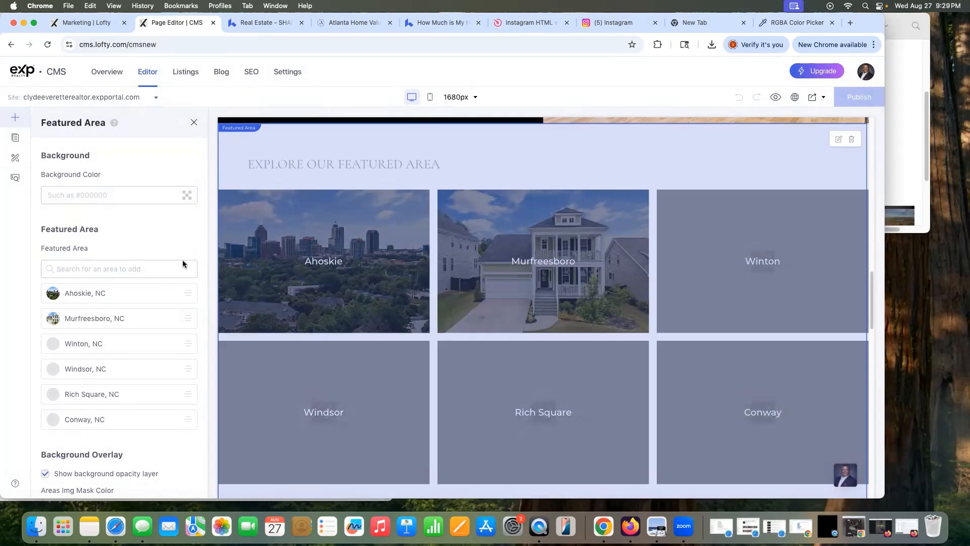
Step: Upload and crop the stone-and-wood front porch photo for the Winton tile
{"action": "left_click", "coordinate": [170, 344]}
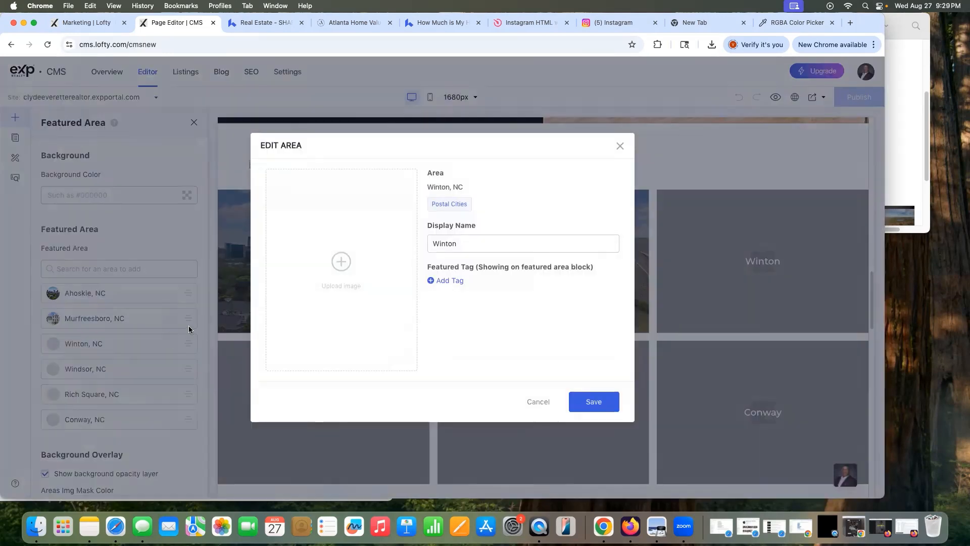
{"action": "left_click", "coordinate": [338, 260]}
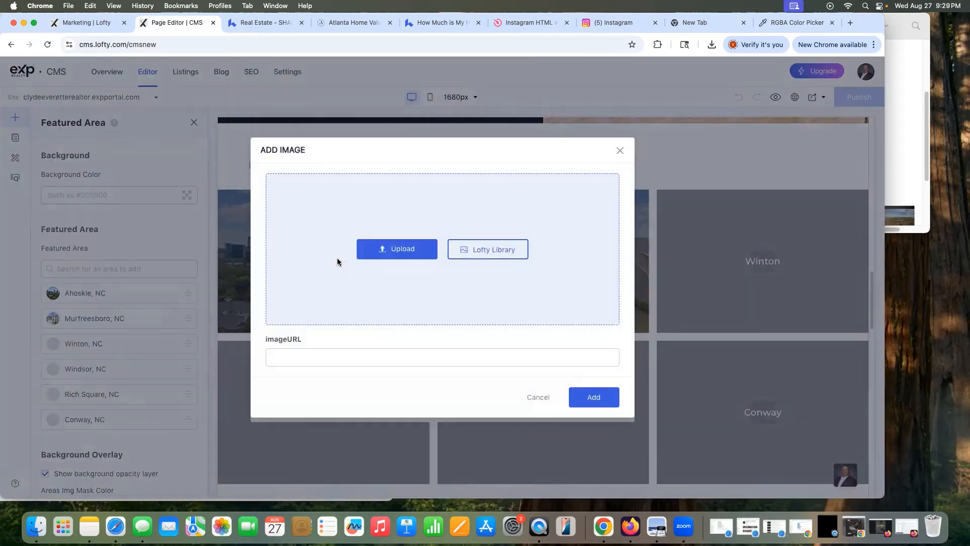
{"action": "left_click", "coordinate": [393, 250]}
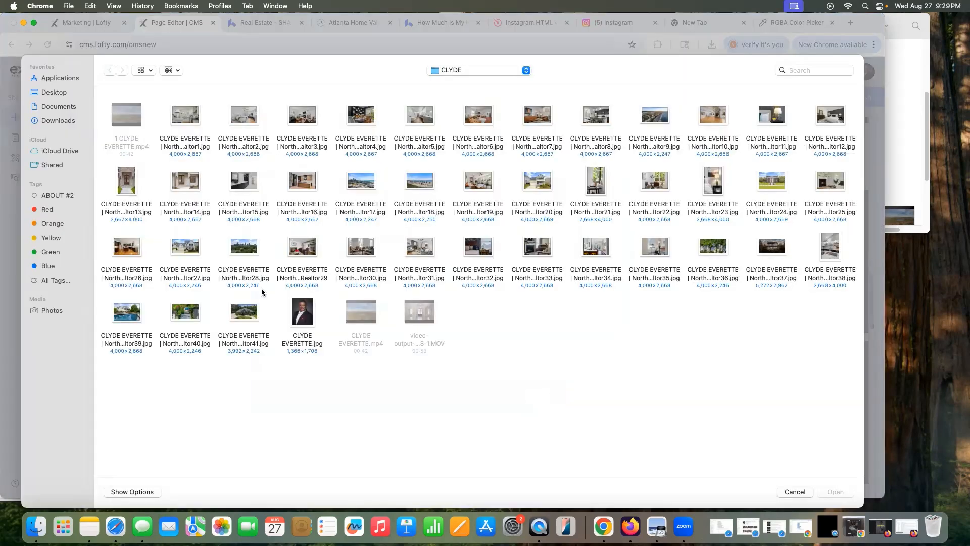
{"action": "left_click", "coordinate": [192, 185]}
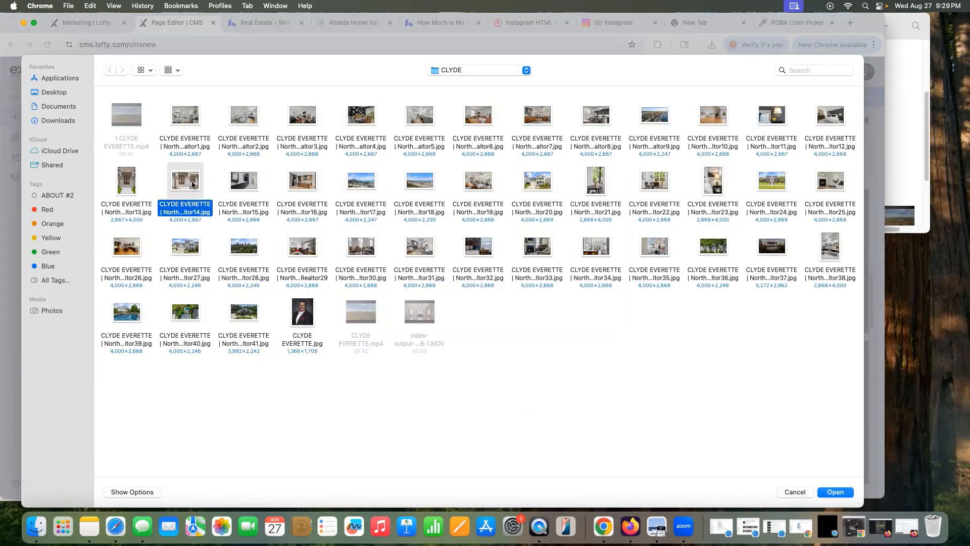
{"action": "left_click", "coordinate": [841, 492]}
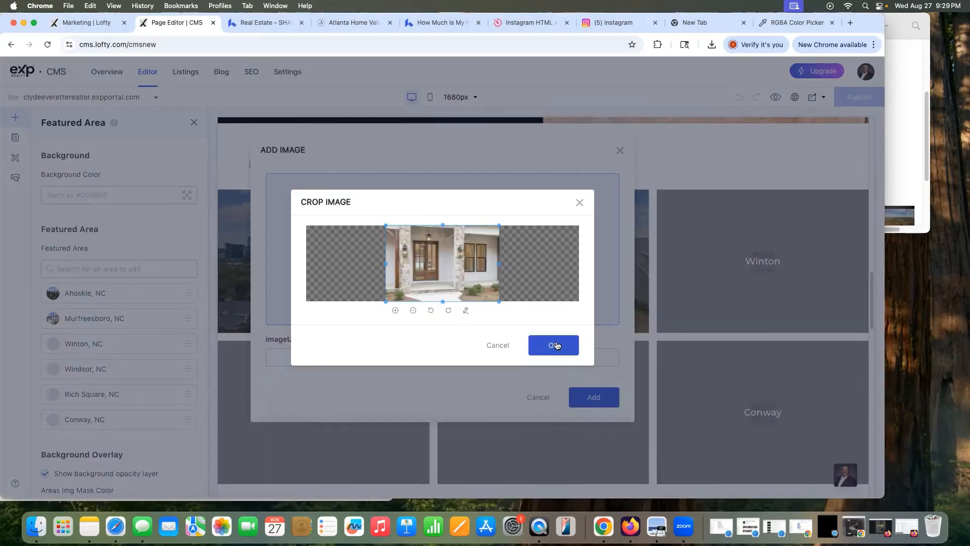
{"action": "left_click", "coordinate": [554, 344]}
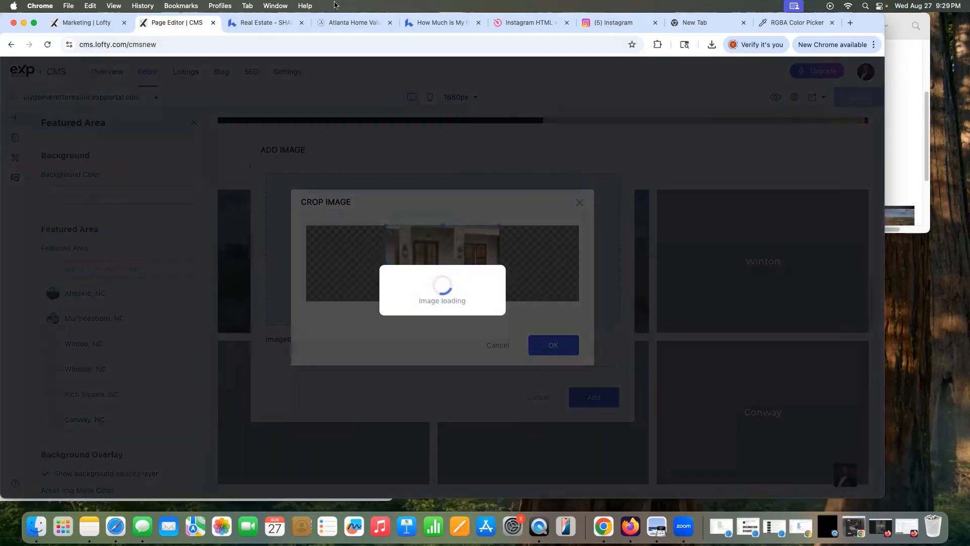
Step: Compare with the reference site's featured areas, then add the porch photo to Winton and save
{"action": "left_click", "coordinate": [264, 22]}
{"action": "scroll", "coordinate": [384, 292], "scroll_direction": "down", "scroll_amount": 10}
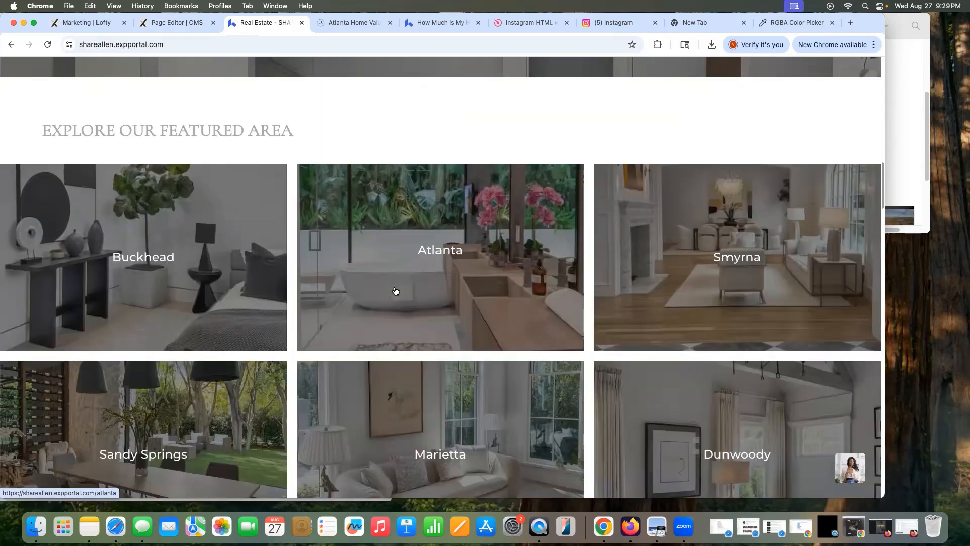
{"action": "scroll", "coordinate": [398, 289], "scroll_direction": "up", "scroll_amount": 4}
{"action": "scroll", "coordinate": [399, 289], "scroll_direction": "up", "scroll_amount": 8}
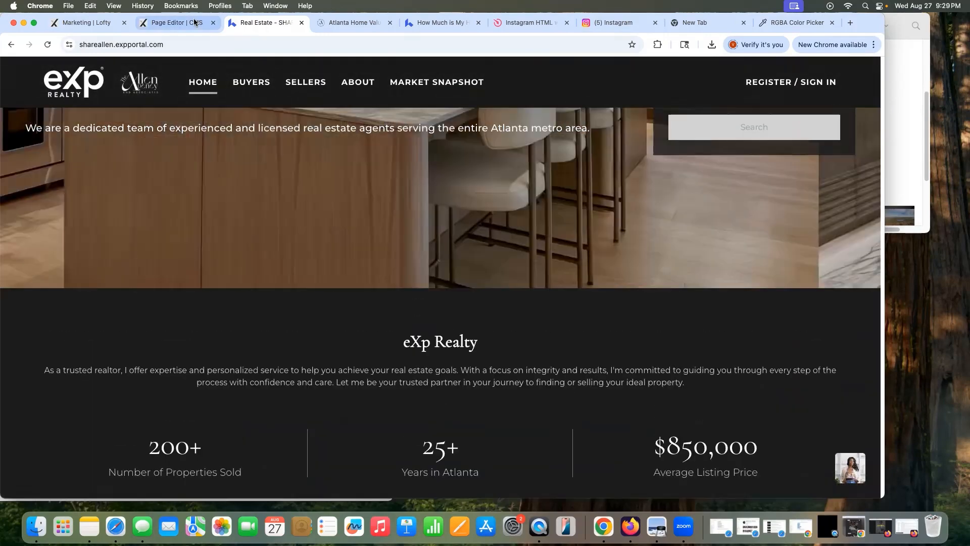
{"action": "left_click", "coordinate": [177, 22]}
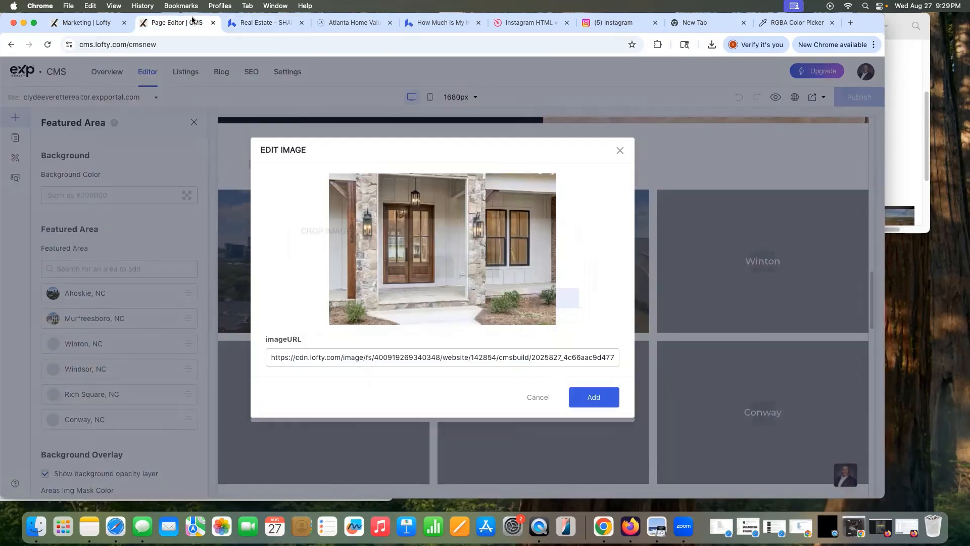
{"action": "left_click", "coordinate": [597, 407]}
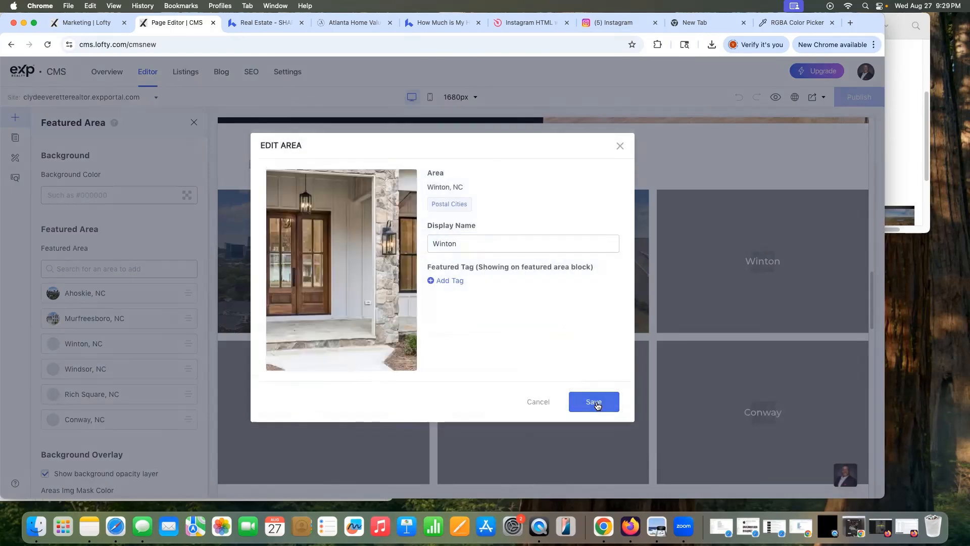
{"action": "left_click", "coordinate": [597, 402]}
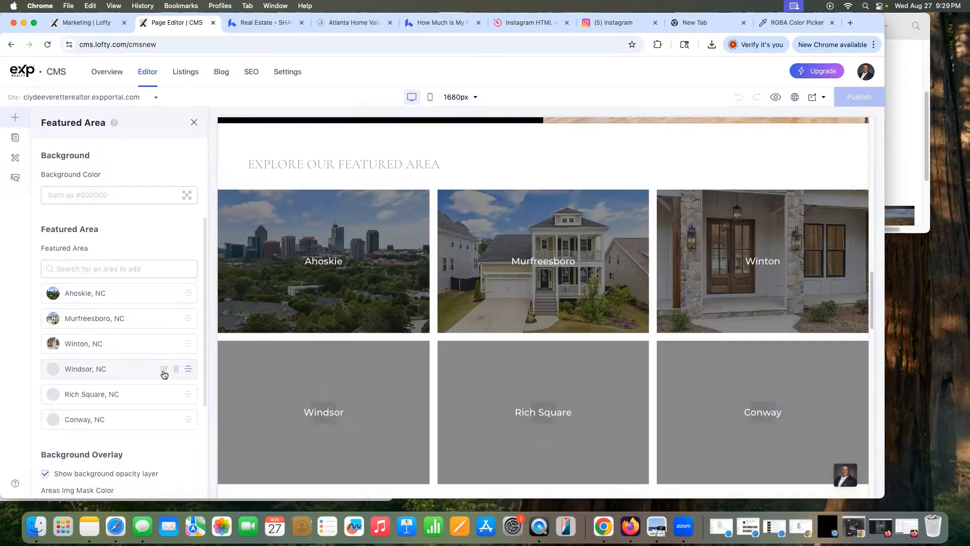
Step: Upload the white house photo to the Windsor area, crop it, and save
{"action": "left_click", "coordinate": [163, 371]}
{"action": "left_click", "coordinate": [340, 254]}
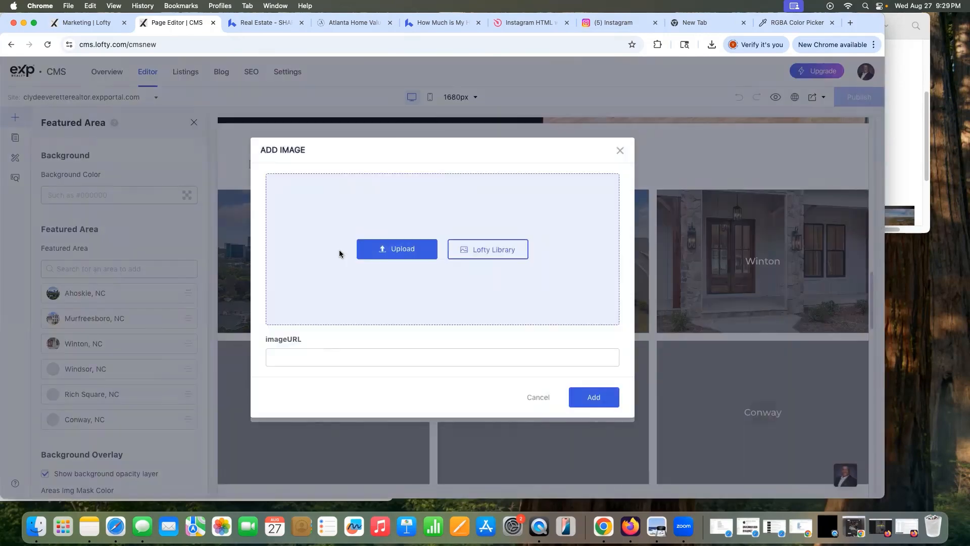
{"action": "left_click", "coordinate": [399, 254]}
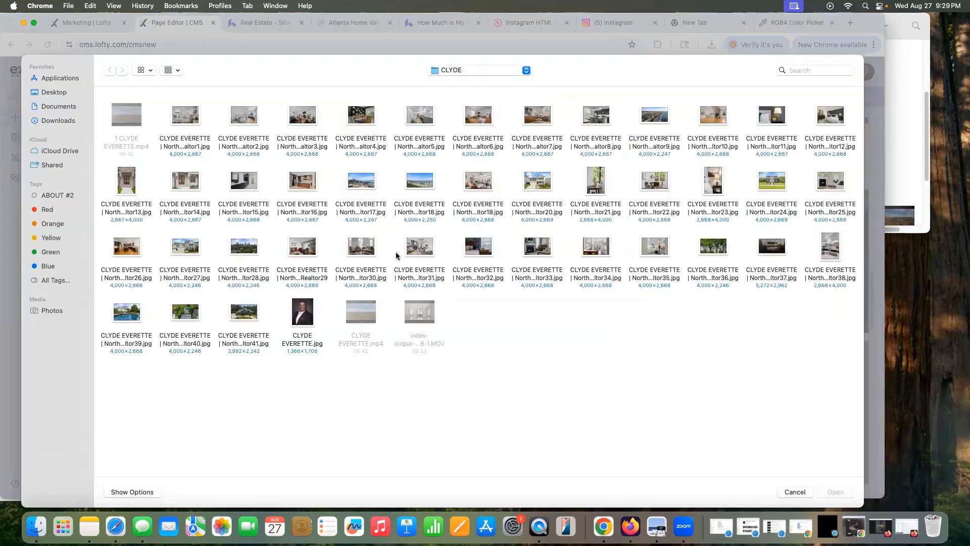
{"action": "left_click", "coordinate": [187, 250]}
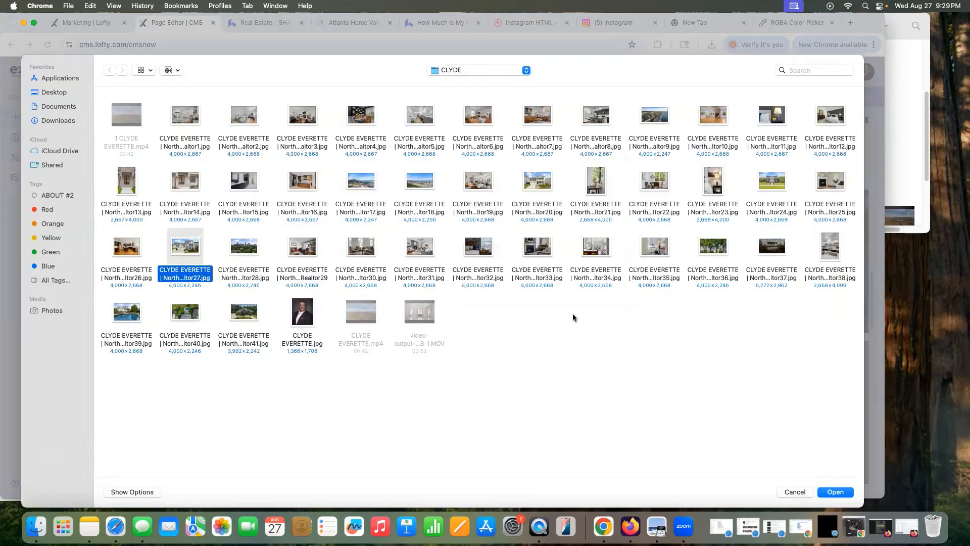
{"action": "left_click", "coordinate": [838, 493]}
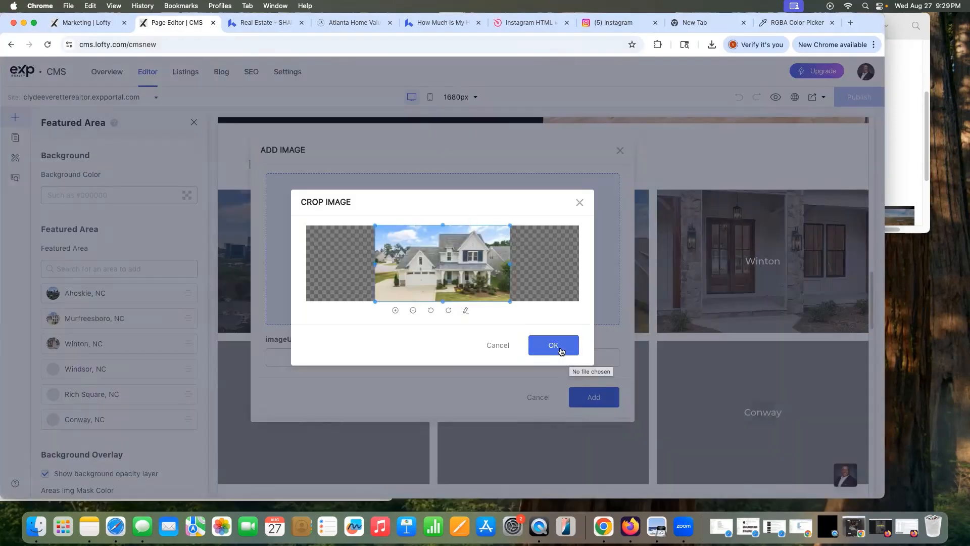
{"action": "left_click", "coordinate": [560, 349]}
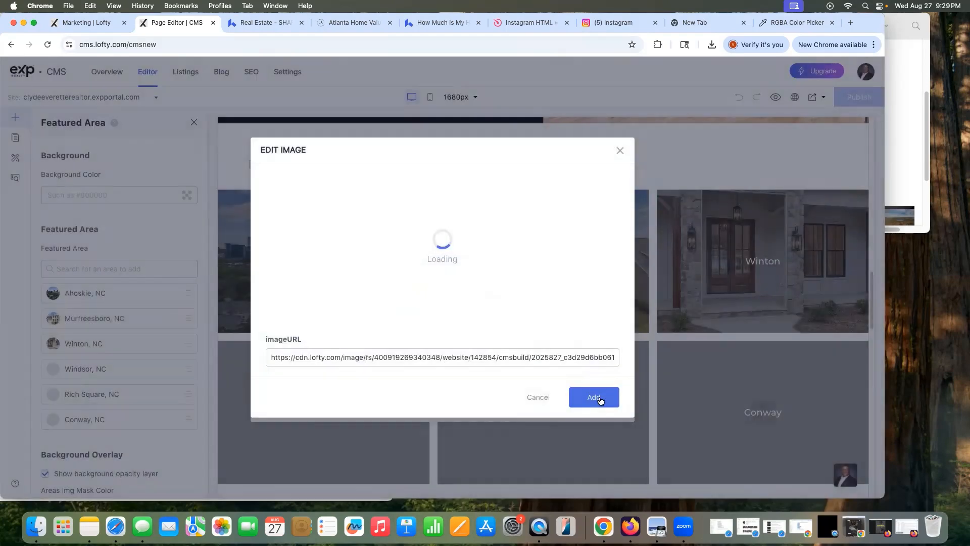
{"action": "left_click", "coordinate": [595, 399]}
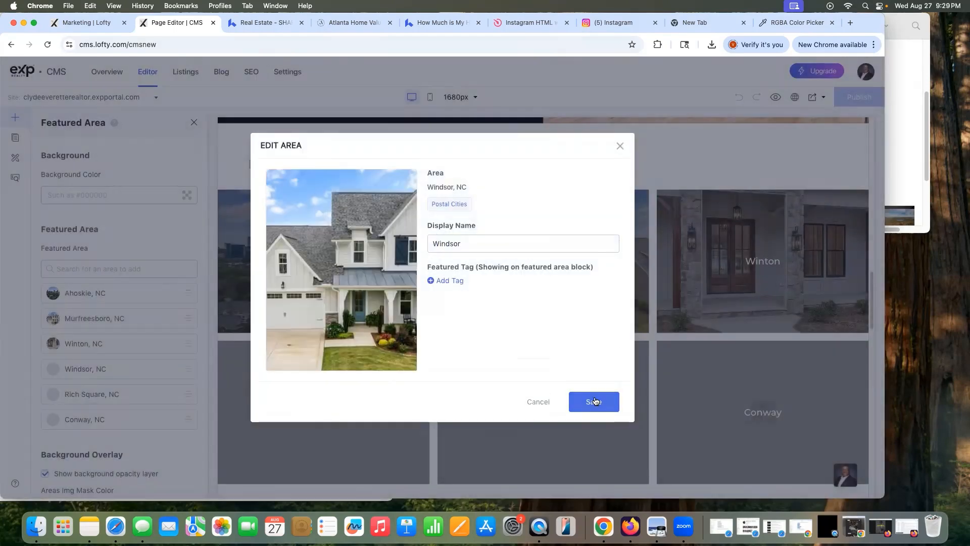
{"action": "left_click", "coordinate": [594, 402]}
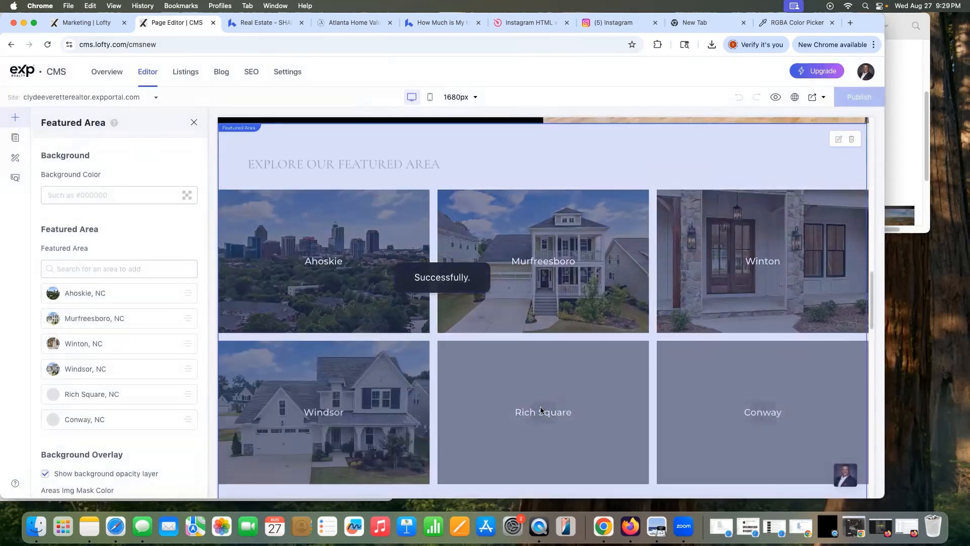
Step: Upload the aerial beach photo for Rich Square and add a photo to the Conway area
{"action": "left_click", "coordinate": [526, 413]}
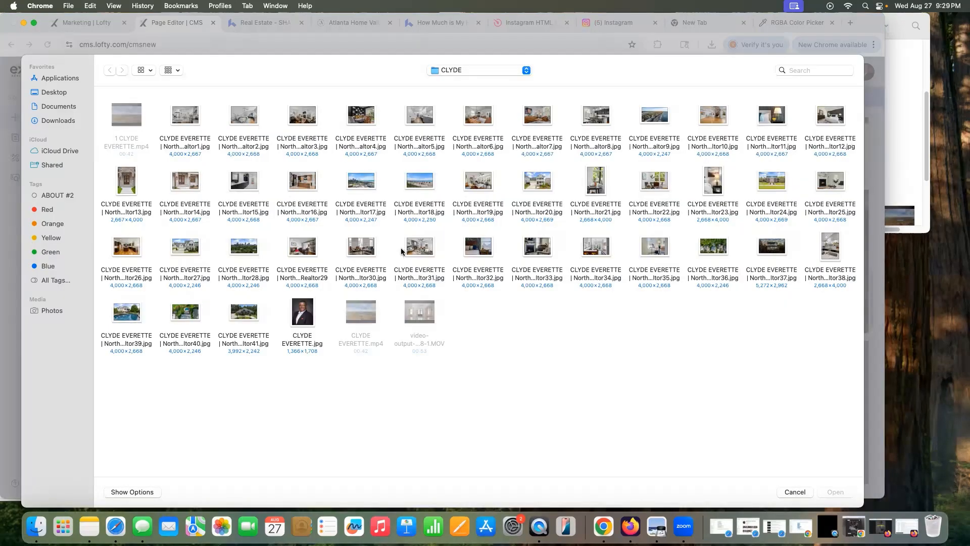
{"action": "left_click", "coordinate": [663, 118]}
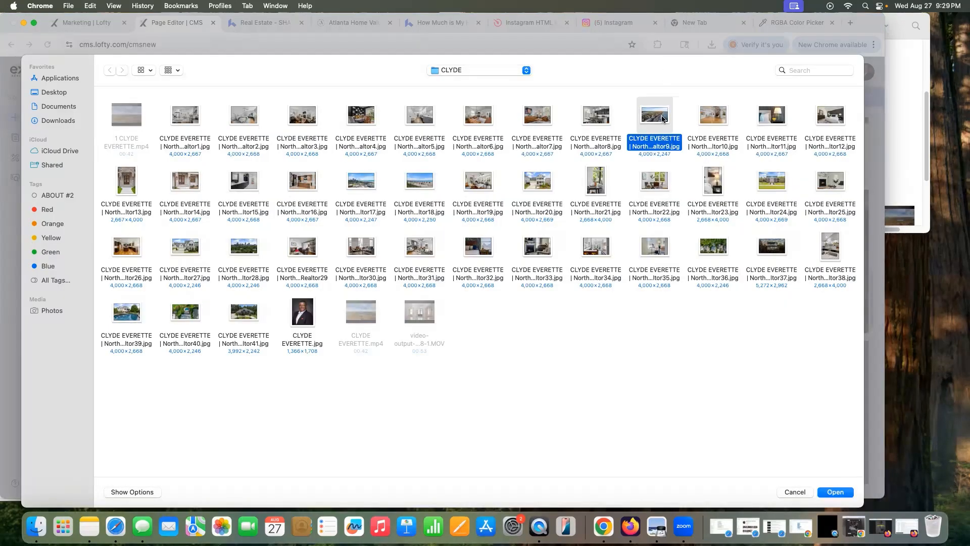
{"action": "left_click", "coordinate": [849, 492]}
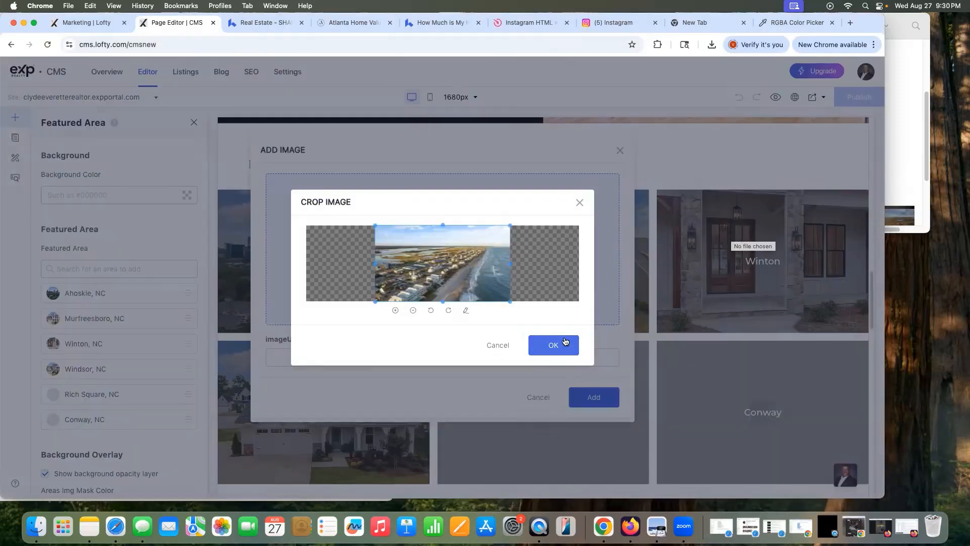
{"action": "left_click", "coordinate": [553, 344]}
{"action": "left_click", "coordinate": [844, 492]}
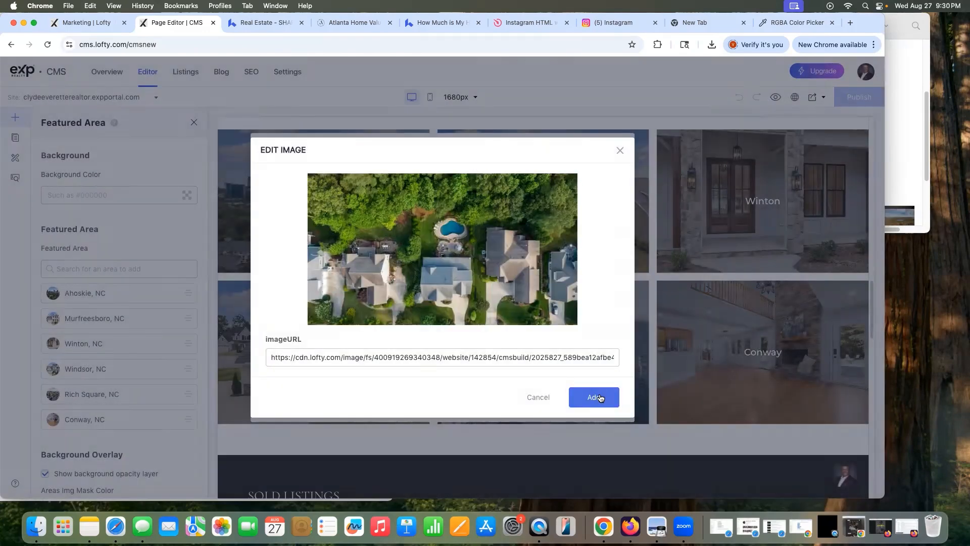
{"action": "left_click", "coordinate": [599, 397]}
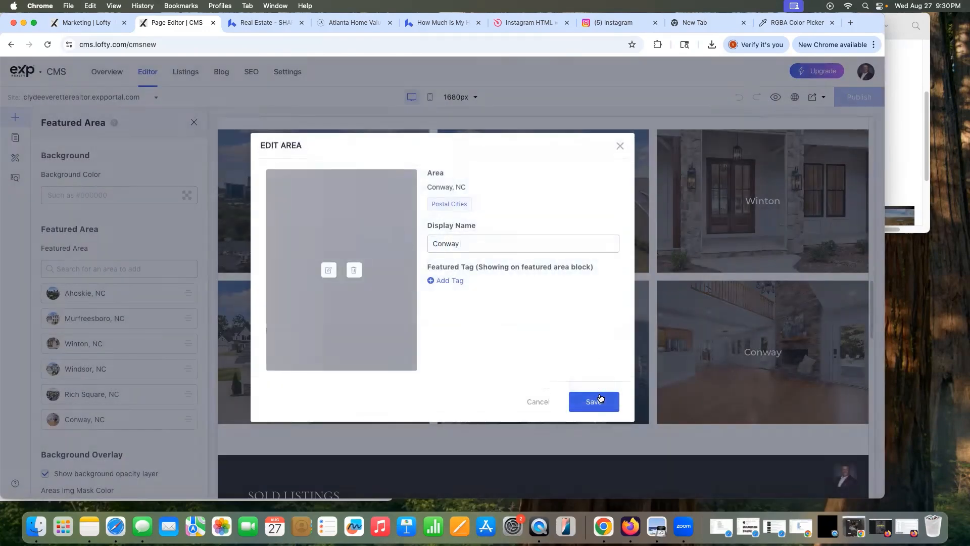
{"action": "left_click", "coordinate": [602, 401]}
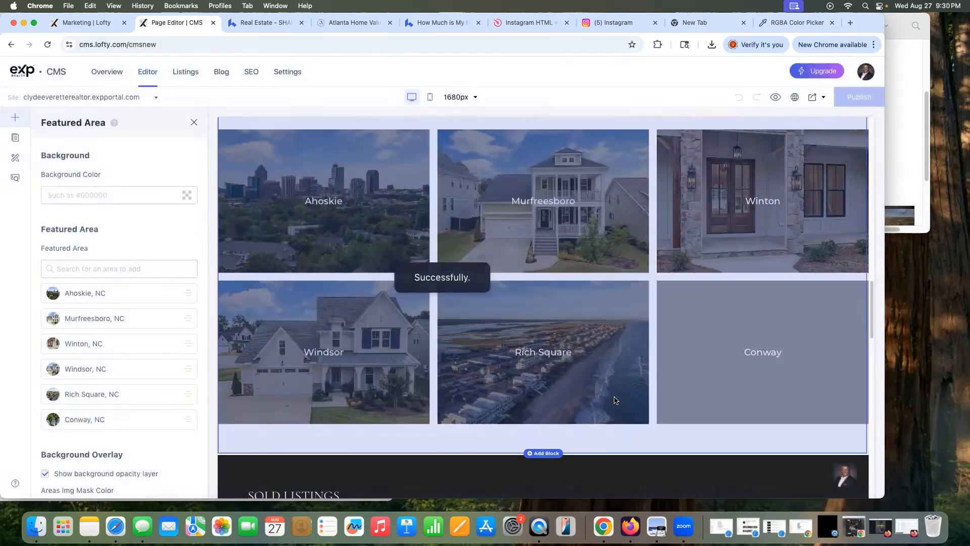
{"action": "scroll", "coordinate": [646, 401], "scroll_direction": "up", "scroll_amount": 15}
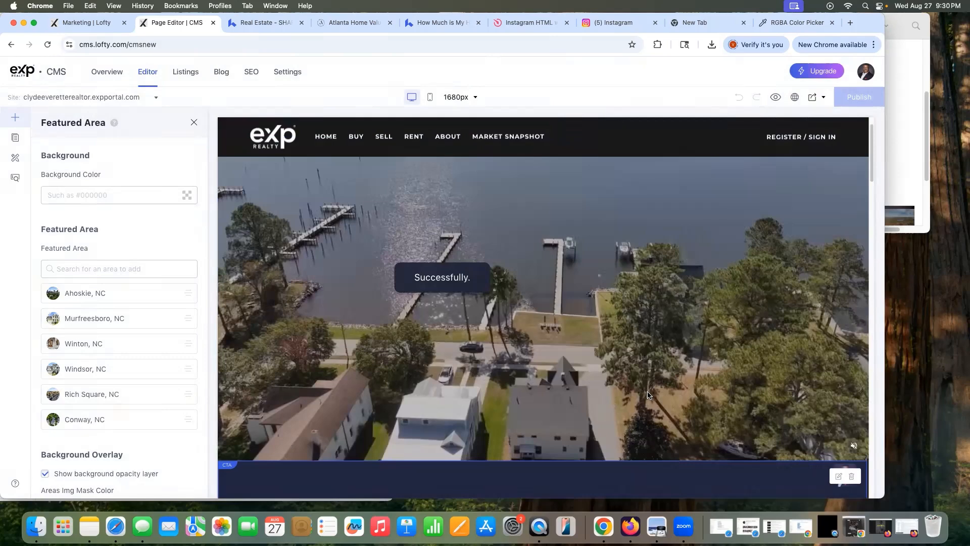
Step: Change the Work With Us CTA background from #191919 to light grey rgba(239, 239, 239, 1)
{"action": "scroll", "coordinate": [647, 393], "scroll_direction": "down", "scroll_amount": 5}
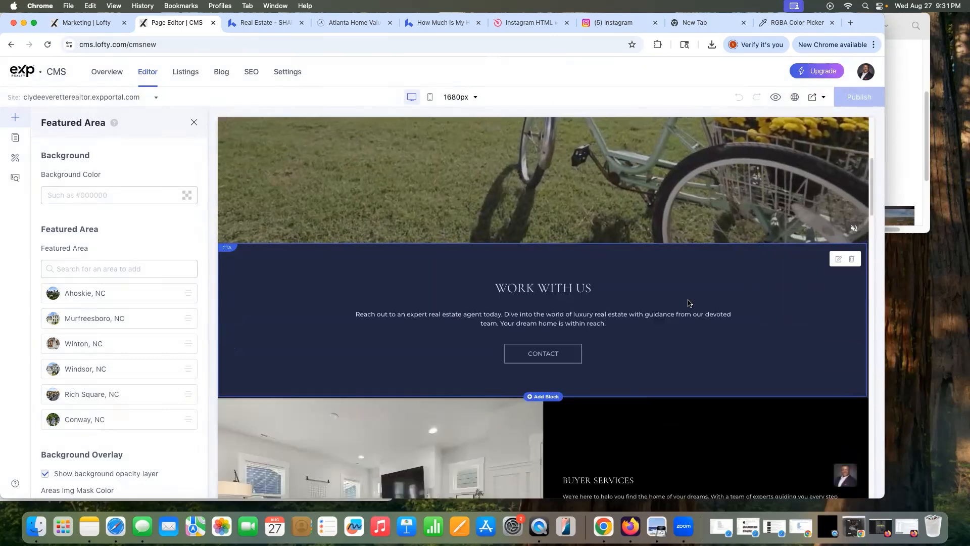
{"action": "scroll", "coordinate": [429, 335], "scroll_direction": "down", "scroll_amount": 5}
{"action": "scroll", "coordinate": [444, 336], "scroll_direction": "up", "scroll_amount": 4}
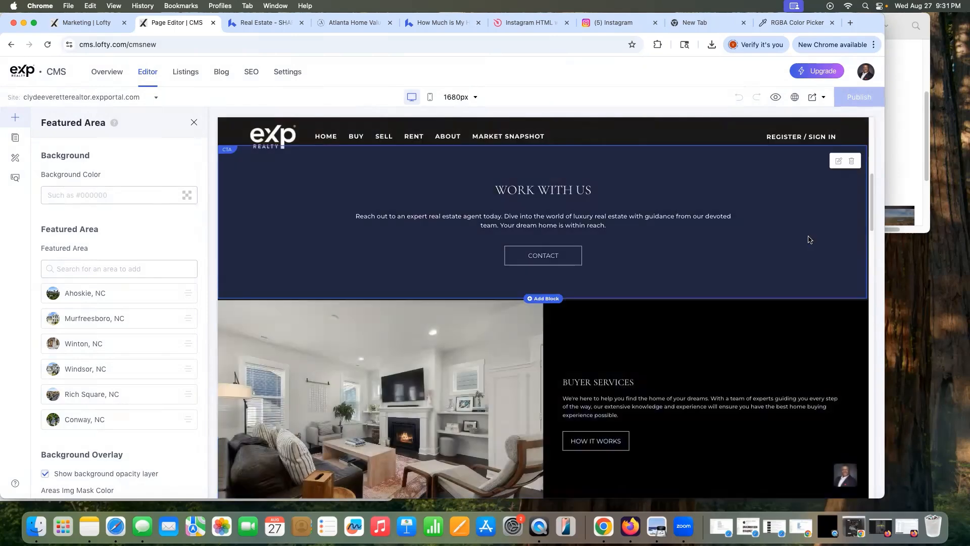
{"action": "left_click", "coordinate": [838, 165]}
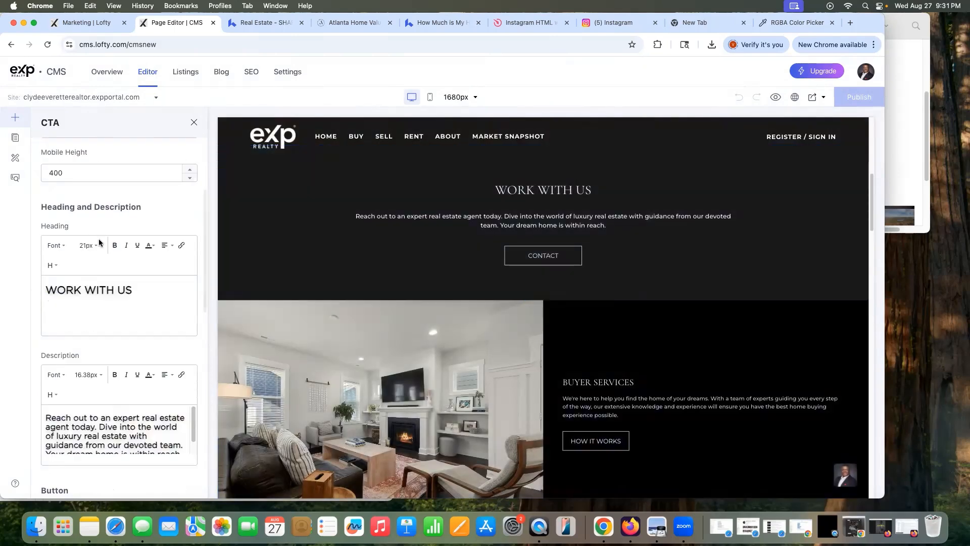
{"action": "scroll", "coordinate": [116, 247], "scroll_direction": "up", "scroll_amount": 3}
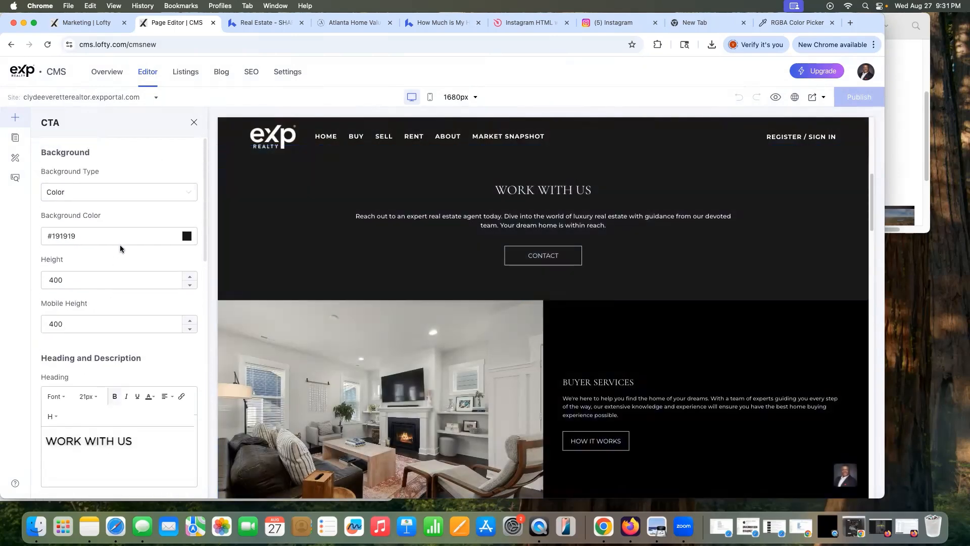
{"action": "left_click", "coordinate": [186, 238]}
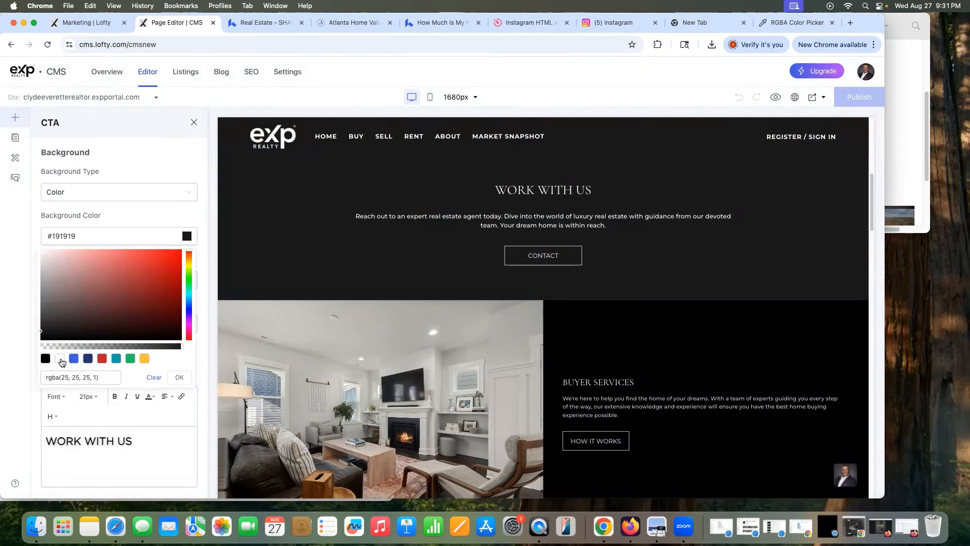
{"action": "left_click", "coordinate": [59, 358]}
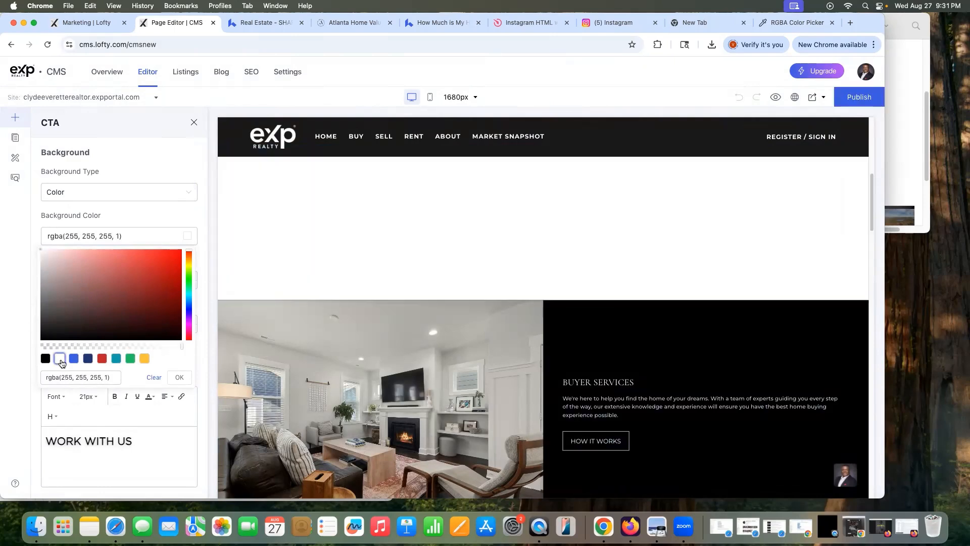
{"action": "left_click_drag", "start_coordinate": [41, 251], "coordinate": [32, 256]}
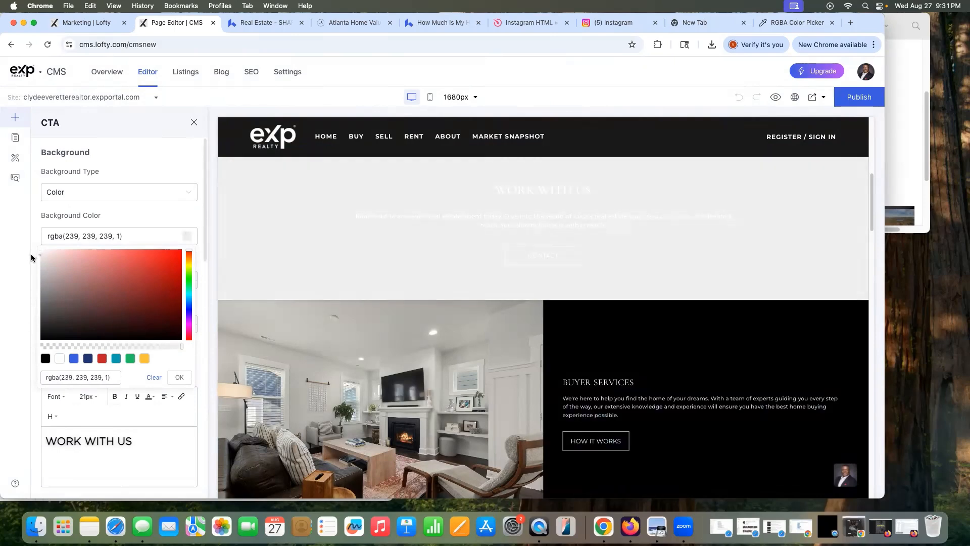
{"action": "left_click", "coordinate": [179, 377]}
{"action": "scroll", "coordinate": [85, 404], "scroll_direction": "down", "scroll_amount": 2}
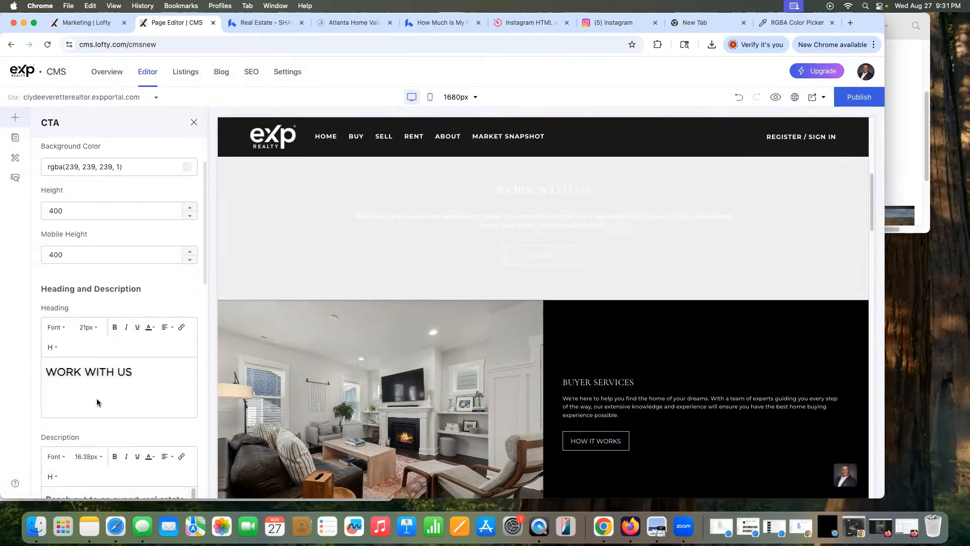
Step: Make the WORK WITH US heading and description text dark
{"action": "triple_click", "coordinate": [118, 372]}
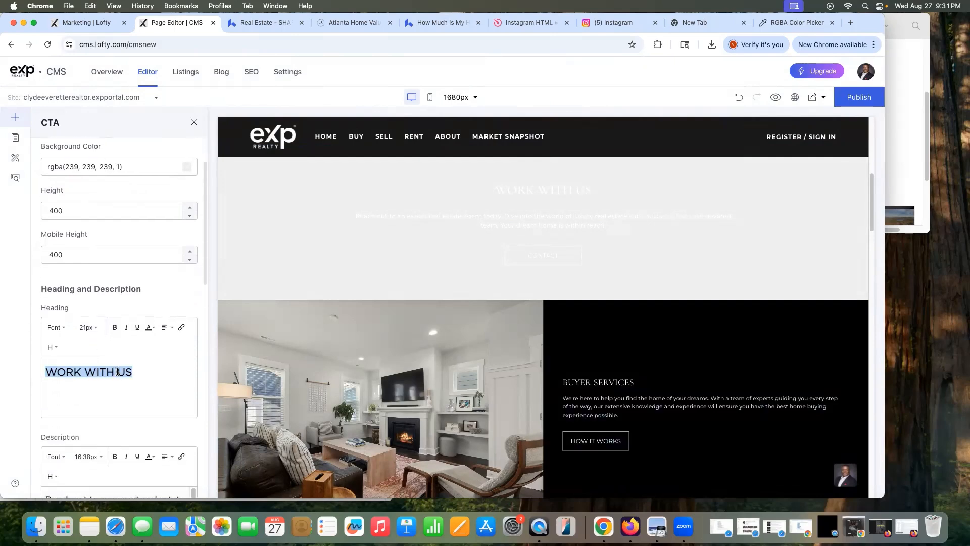
{"action": "left_click", "coordinate": [148, 330]}
{"action": "left_click", "coordinate": [149, 404]}
{"action": "scroll", "coordinate": [107, 425], "scroll_direction": "down", "scroll_amount": 3}
{"action": "double_click", "coordinate": [101, 362]}
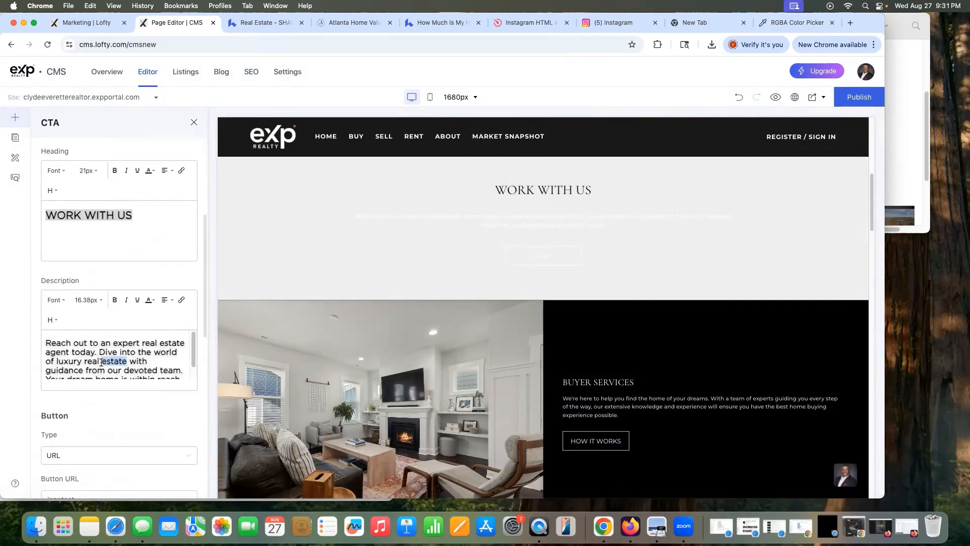
{"action": "triple_click", "coordinate": [101, 362]}
{"action": "left_click", "coordinate": [150, 300]}
{"action": "left_click", "coordinate": [148, 377]}
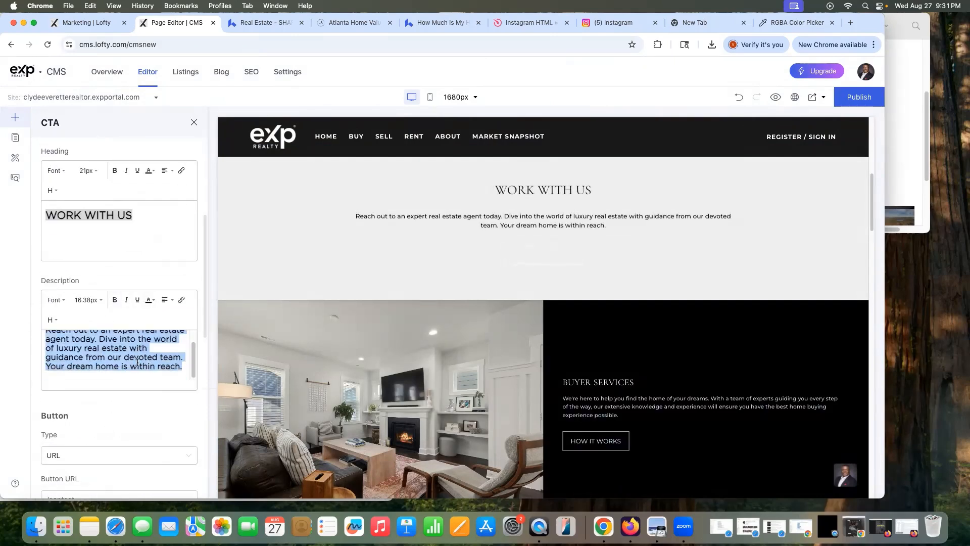
Step: Set the CONTACT button label text to black
{"action": "scroll", "coordinate": [122, 395], "scroll_direction": "down", "scroll_amount": 6}
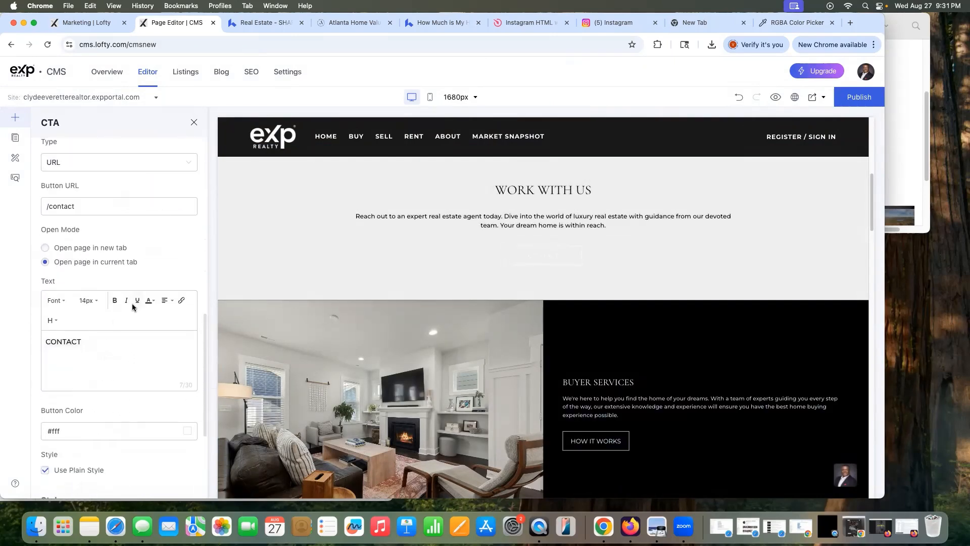
{"action": "left_click", "coordinate": [150, 303]}
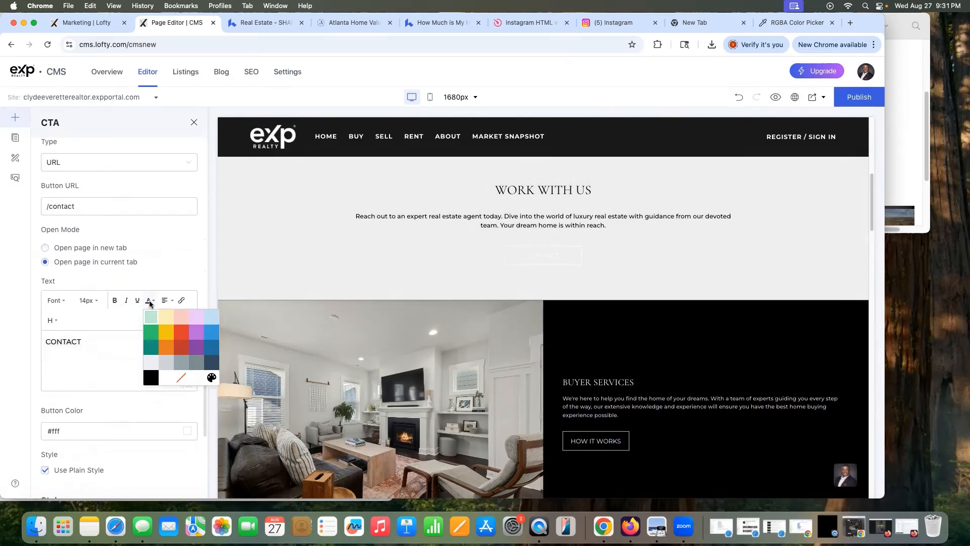
{"action": "left_click", "coordinate": [151, 377]}
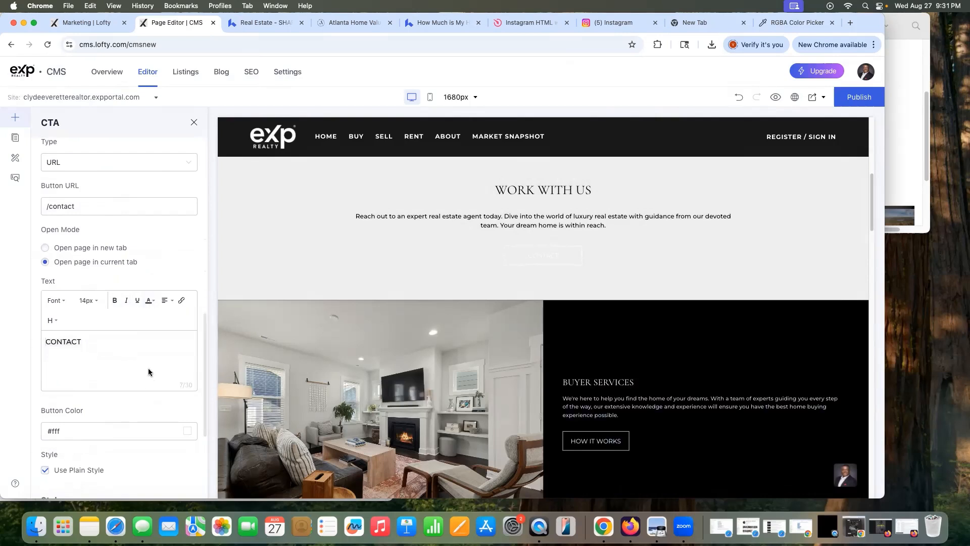
{"action": "triple_click", "coordinate": [144, 362]}
{"action": "left_click", "coordinate": [150, 300]}
{"action": "left_click", "coordinate": [151, 377]}
Step: Make the CONTACT button black with plain style turned off, then publish the site
{"action": "scroll", "coordinate": [187, 436], "scroll_direction": "down", "scroll_amount": 2}
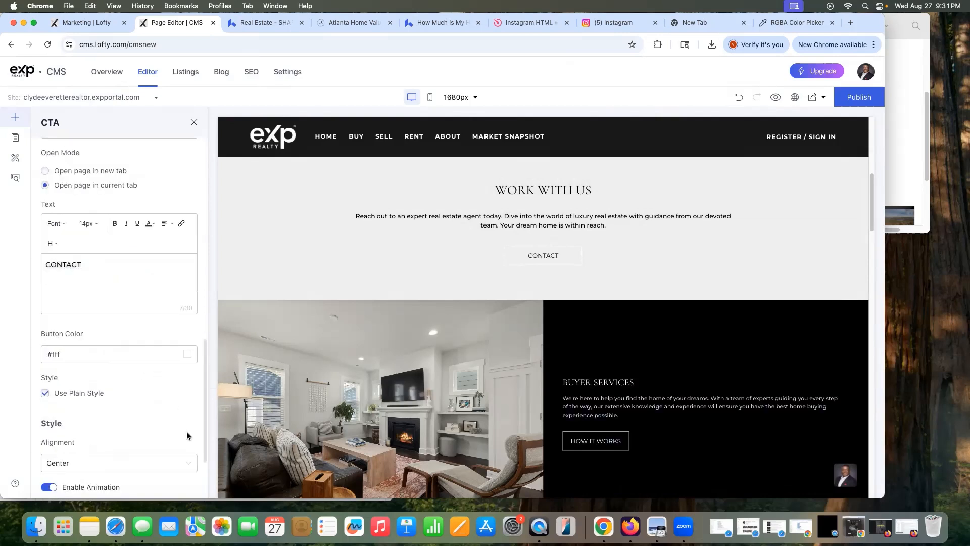
{"action": "left_click", "coordinate": [186, 355]}
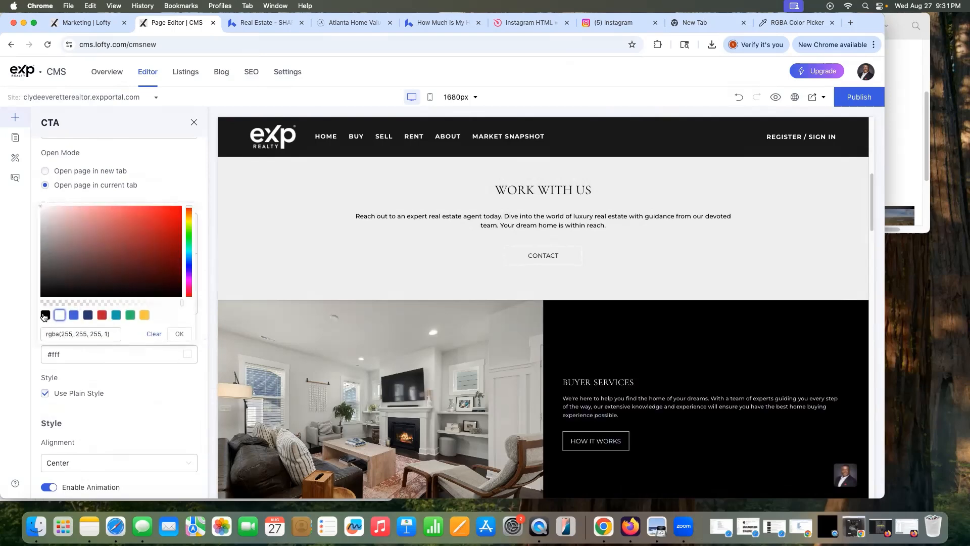
{"action": "left_click", "coordinate": [44, 316]}
{"action": "left_click", "coordinate": [179, 333]}
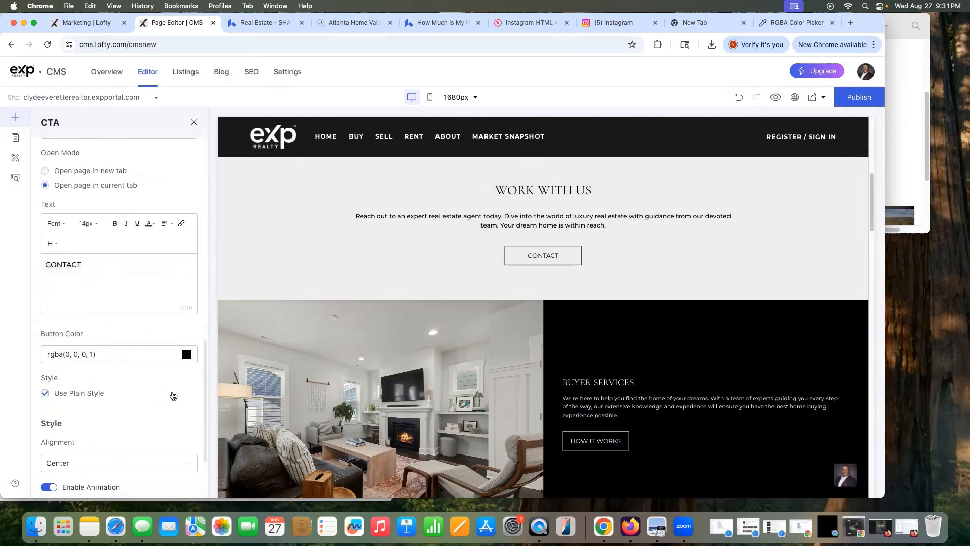
{"action": "left_click", "coordinate": [174, 395]}
{"action": "left_click", "coordinate": [860, 95]}
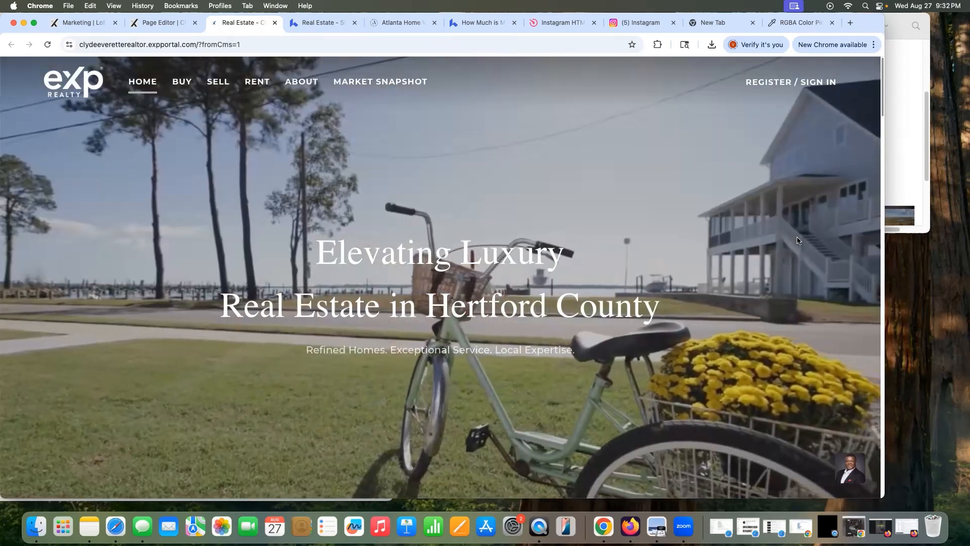
Step: Scroll the live homepage from Work With Us through services and featured areas to the agent section
{"action": "scroll", "coordinate": [797, 240], "scroll_direction": "down", "scroll_amount": 8}
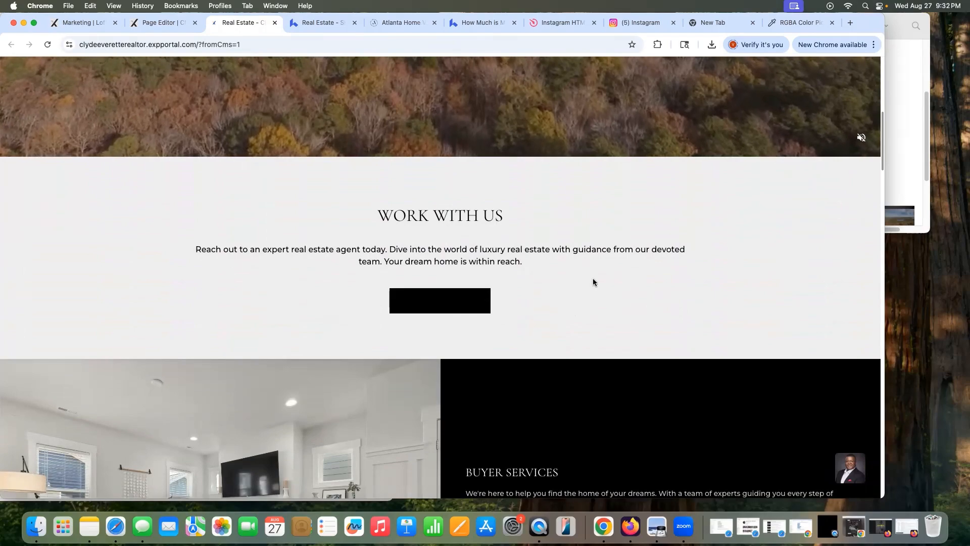
{"action": "scroll", "coordinate": [593, 282], "scroll_direction": "down", "scroll_amount": 4}
{"action": "scroll", "coordinate": [598, 279], "scroll_direction": "down", "scroll_amount": 2}
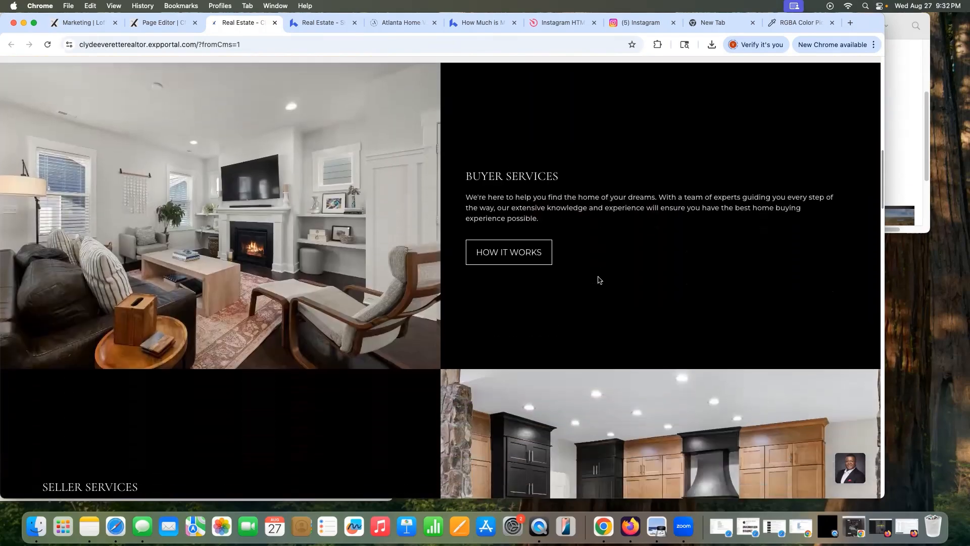
{"action": "scroll", "coordinate": [598, 280], "scroll_direction": "down", "scroll_amount": 10}
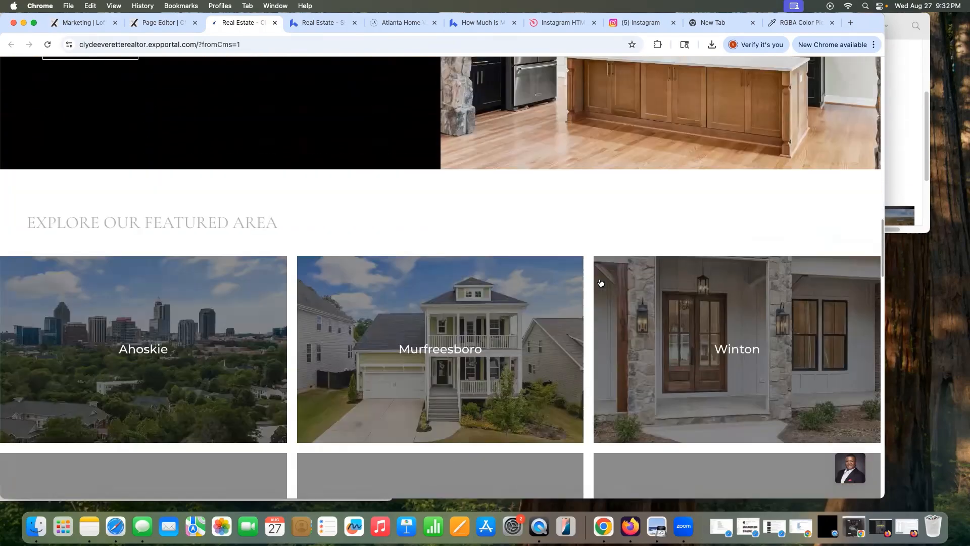
{"action": "scroll", "coordinate": [600, 281], "scroll_direction": "down", "scroll_amount": 8}
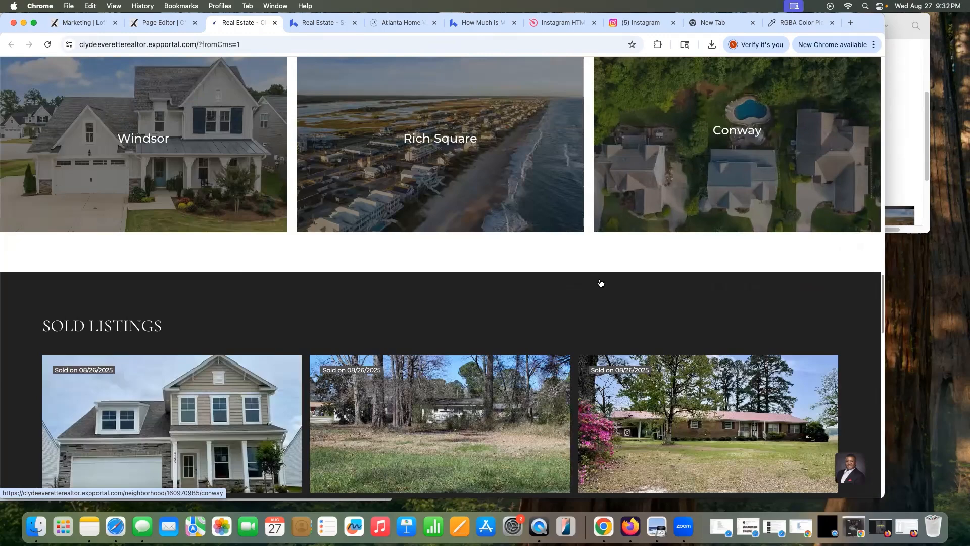
{"action": "scroll", "coordinate": [600, 282], "scroll_direction": "down", "scroll_amount": 5}
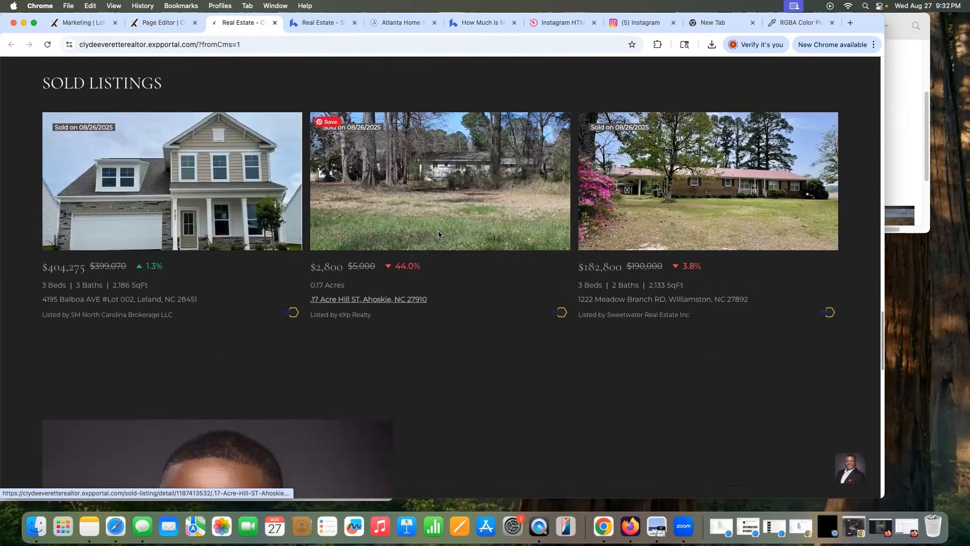
{"action": "scroll", "coordinate": [353, 126], "scroll_direction": "up", "scroll_amount": 4}
{"action": "scroll", "coordinate": [398, 217], "scroll_direction": "down", "scroll_amount": 8}
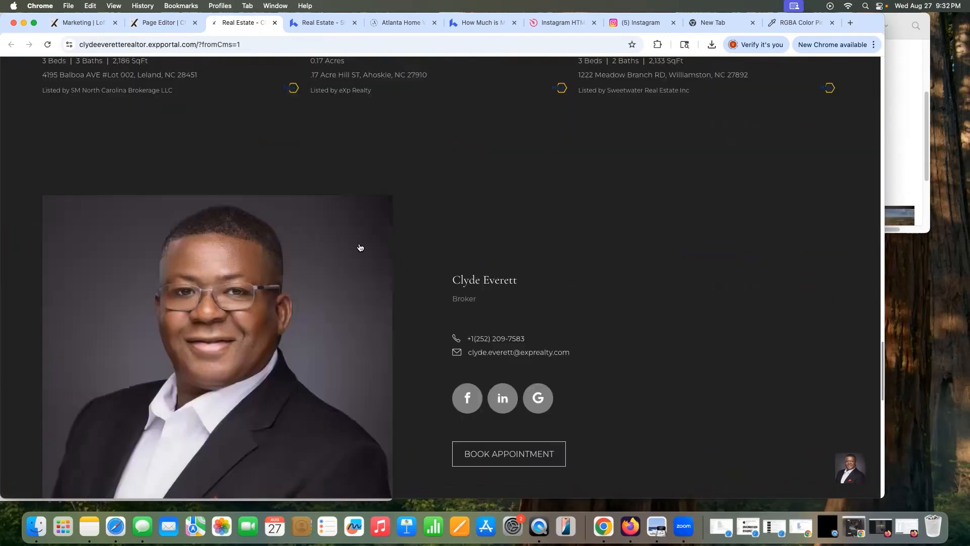
{"action": "scroll", "coordinate": [360, 249], "scroll_direction": "down", "scroll_amount": 5}
{"action": "scroll", "coordinate": [425, 329], "scroll_direction": "up", "scroll_amount": 6}
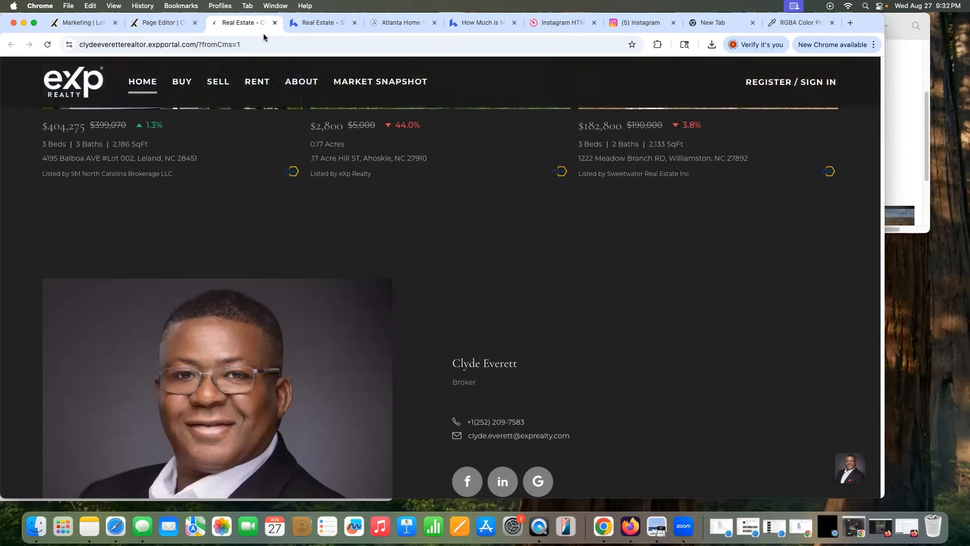
Step: Return to the editor and delete the Sold Listings section
{"action": "left_click", "coordinate": [274, 22]}
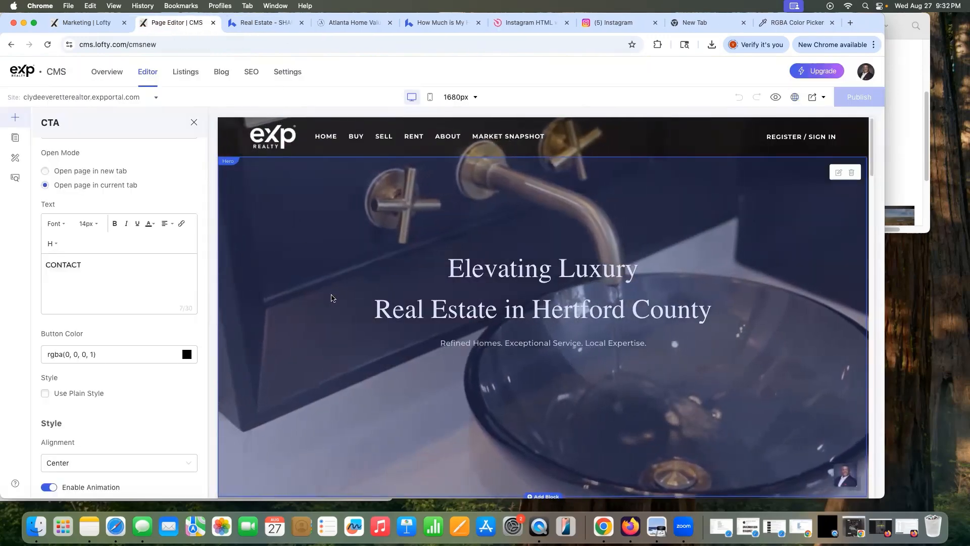
{"action": "scroll", "coordinate": [336, 298], "scroll_direction": "down", "scroll_amount": 5}
{"action": "scroll", "coordinate": [336, 298], "scroll_direction": "down", "scroll_amount": 10}
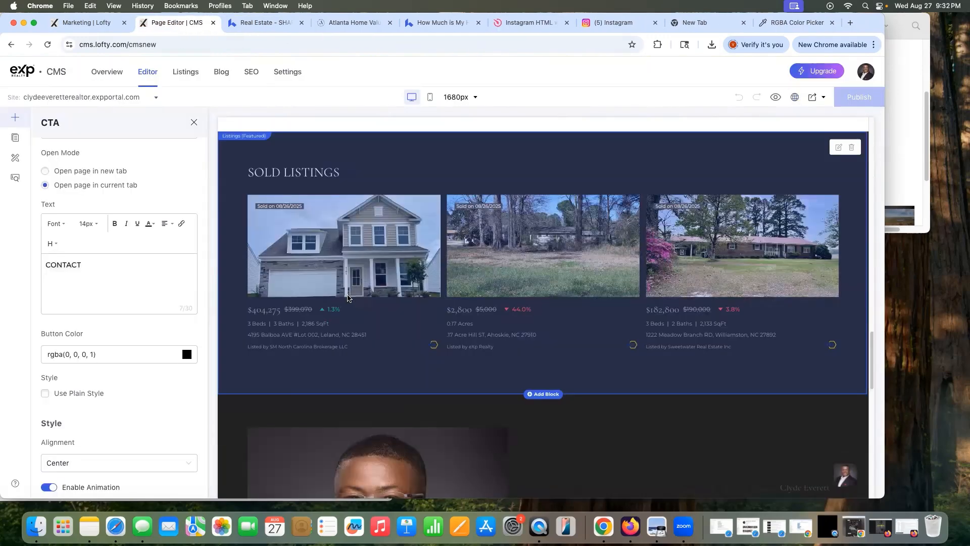
{"action": "scroll", "coordinate": [785, 245], "scroll_direction": "up", "scroll_amount": 3}
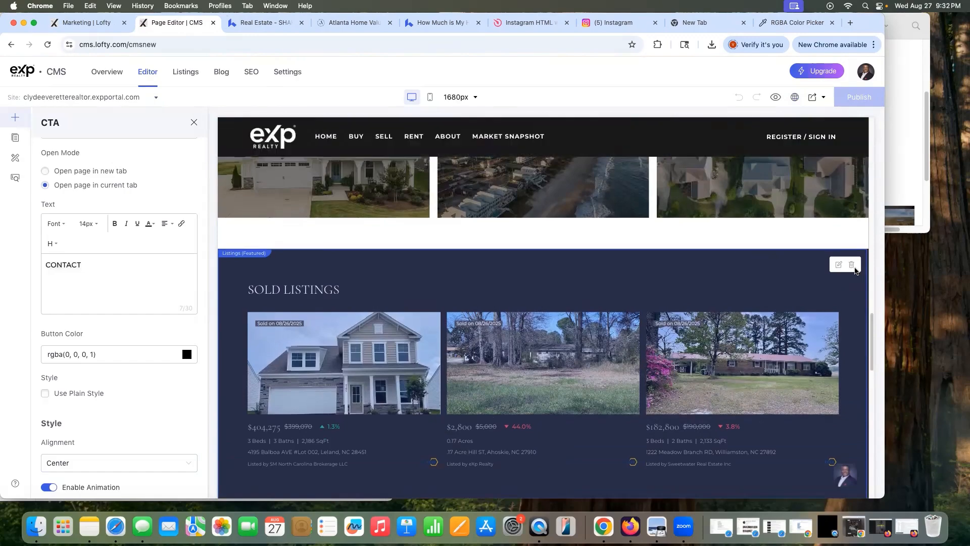
{"action": "scroll", "coordinate": [629, 298], "scroll_direction": "up", "scroll_amount": 8}
{"action": "scroll", "coordinate": [634, 283], "scroll_direction": "down", "scroll_amount": 4}
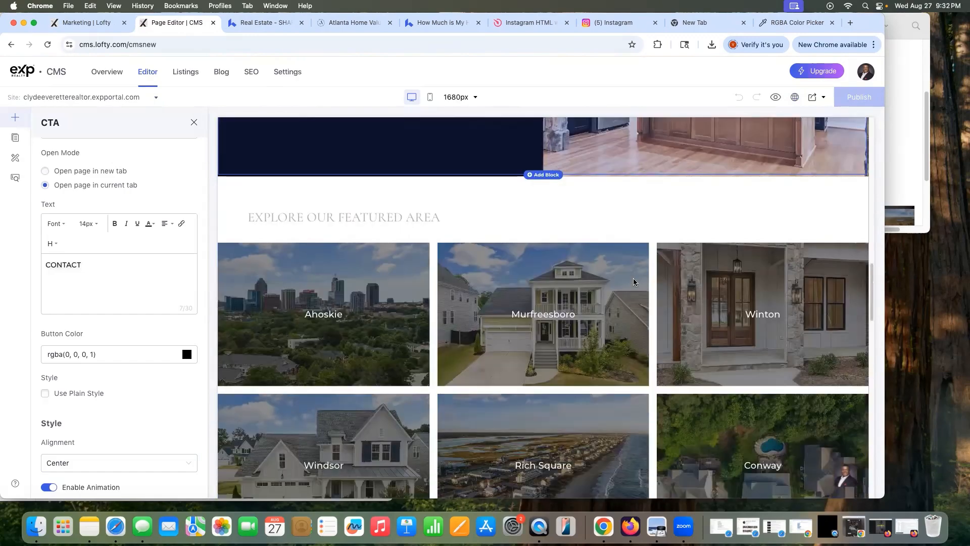
{"action": "scroll", "coordinate": [450, 284], "scroll_direction": "down", "scroll_amount": 5}
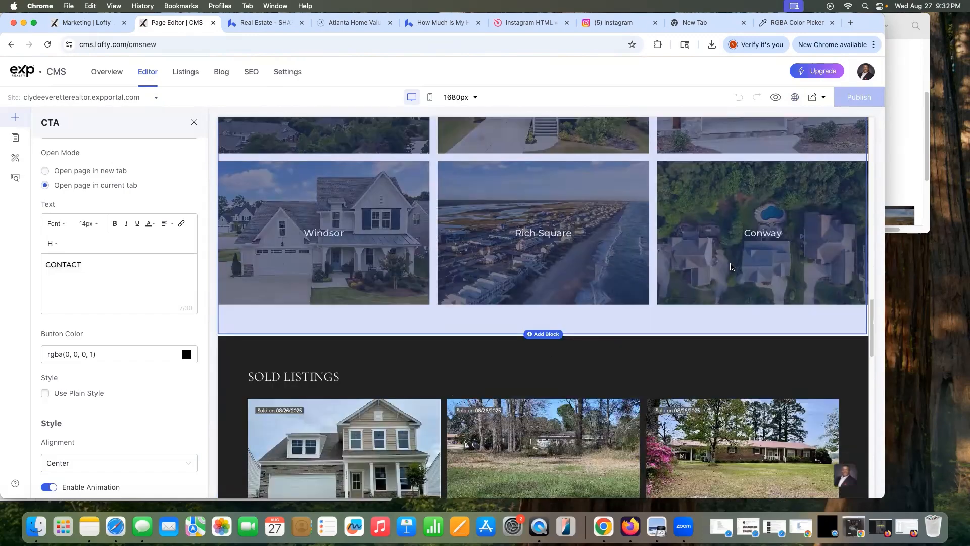
{"action": "scroll", "coordinate": [730, 266], "scroll_direction": "down", "scroll_amount": 2}
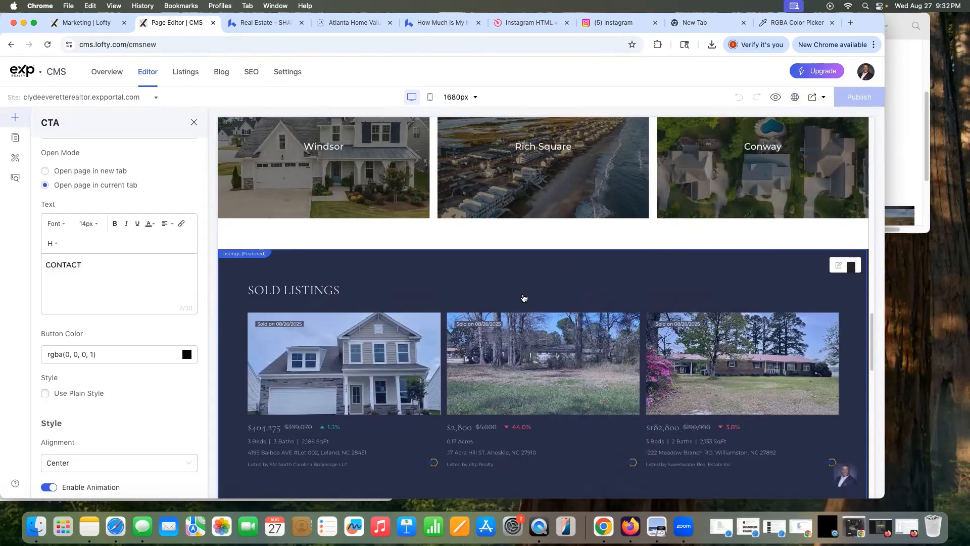
{"action": "key", "text": "Delete"}
Step: Review the agent profile block's settings and publish the website again
{"action": "scroll", "coordinate": [836, 260], "scroll_direction": "down", "scroll_amount": 3}
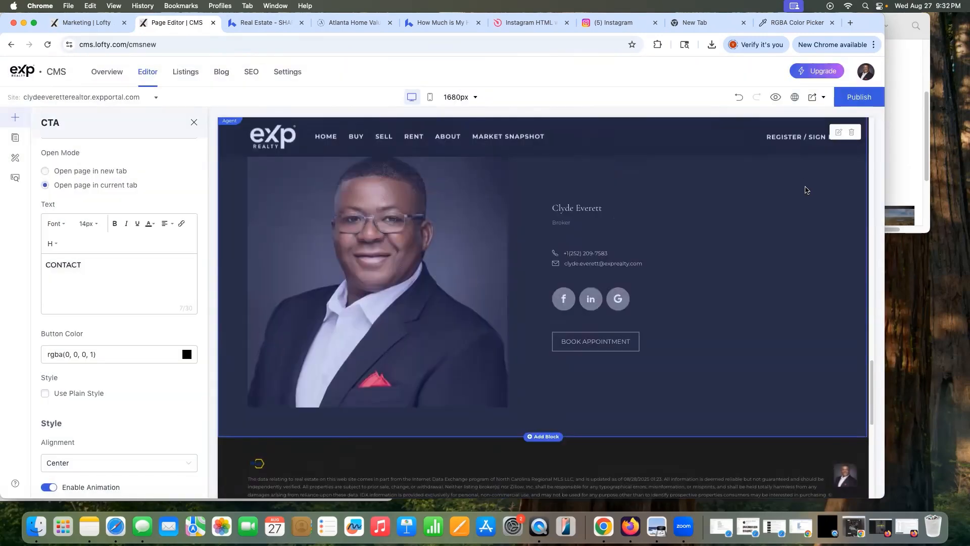
{"action": "left_click", "coordinate": [839, 134]}
{"action": "scroll", "coordinate": [826, 174], "scroll_direction": "up", "scroll_amount": 3}
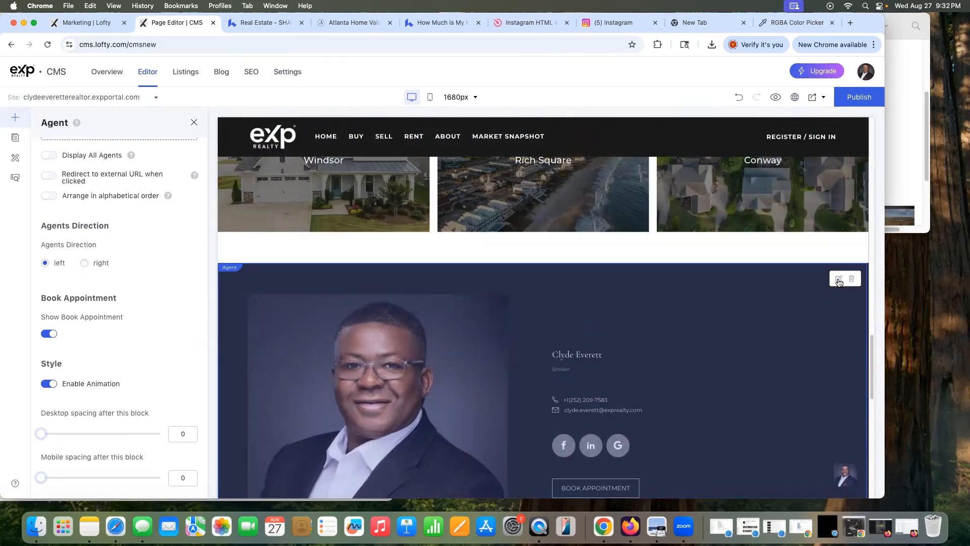
{"action": "scroll", "coordinate": [91, 331], "scroll_direction": "up", "scroll_amount": 3}
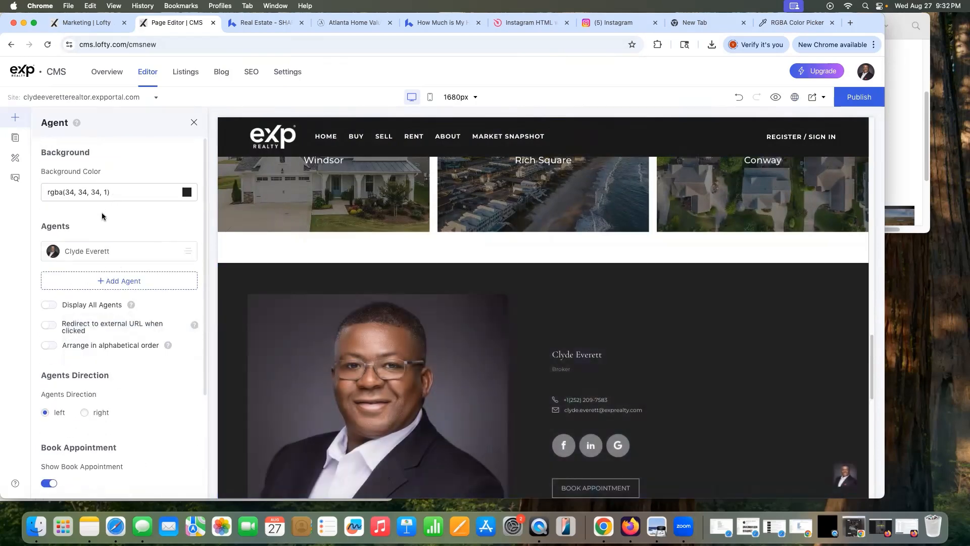
{"action": "scroll", "coordinate": [135, 375], "scroll_direction": "down", "scroll_amount": 3}
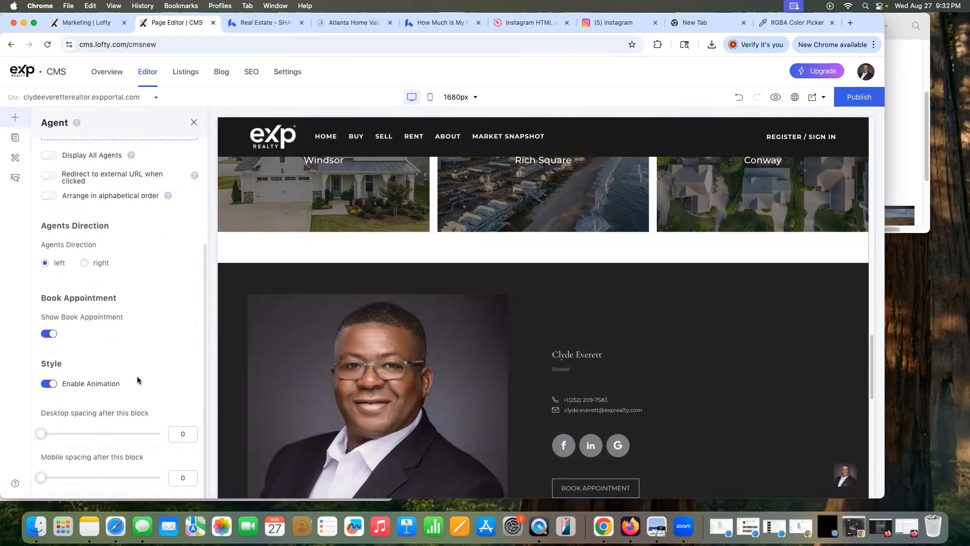
{"action": "scroll", "coordinate": [136, 379], "scroll_direction": "up", "scroll_amount": 3}
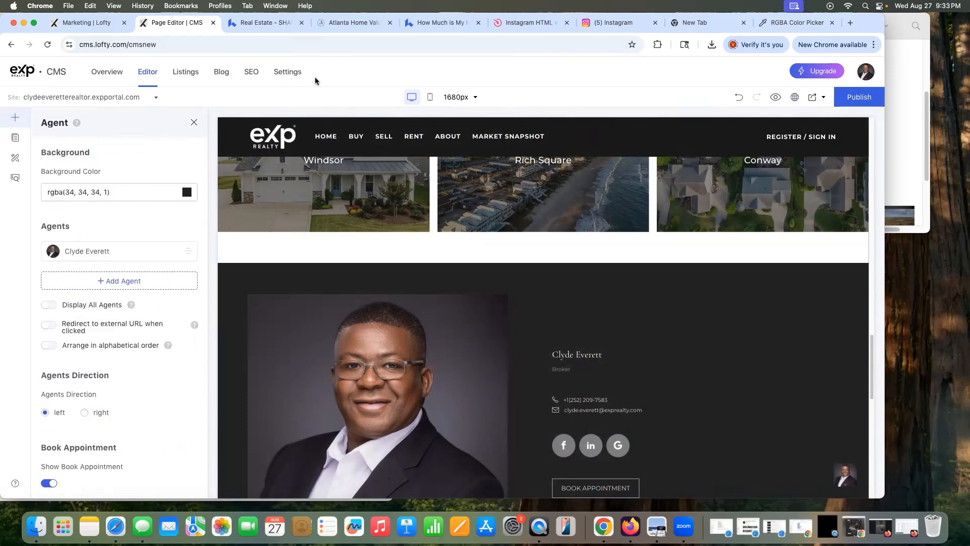
{"action": "left_click", "coordinate": [859, 97]}
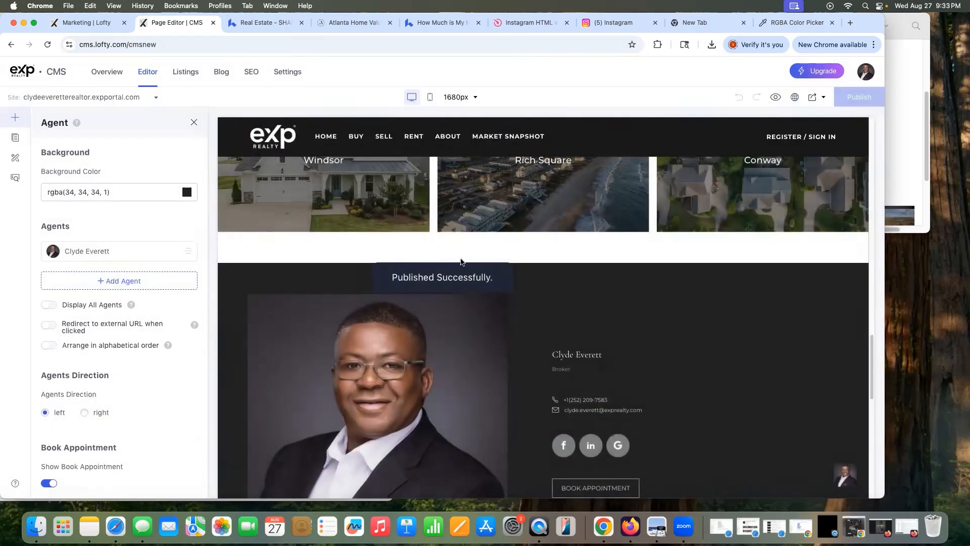
Step: Open the agent's profile in site settings and add an empty Instagram link field
{"action": "left_click", "coordinate": [300, 75]}
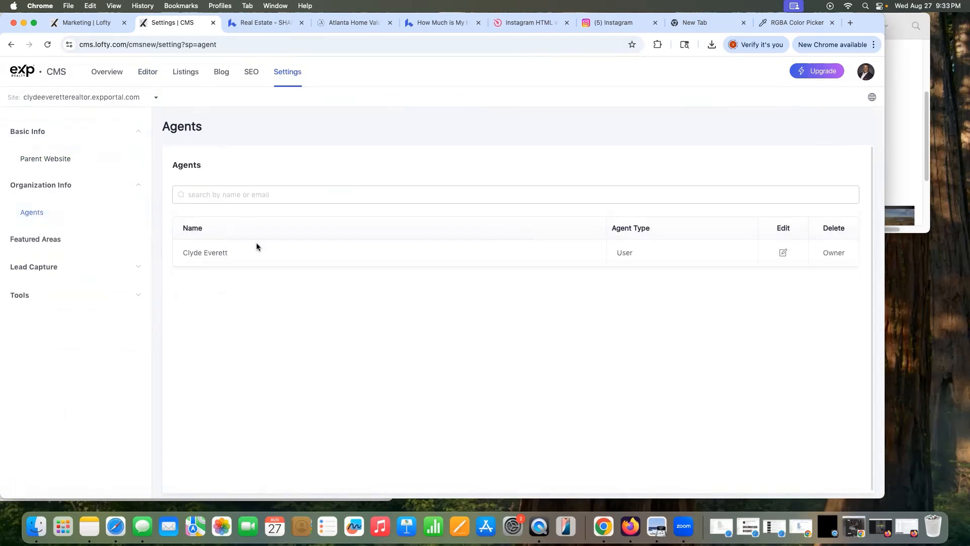
{"action": "left_click", "coordinate": [784, 252]}
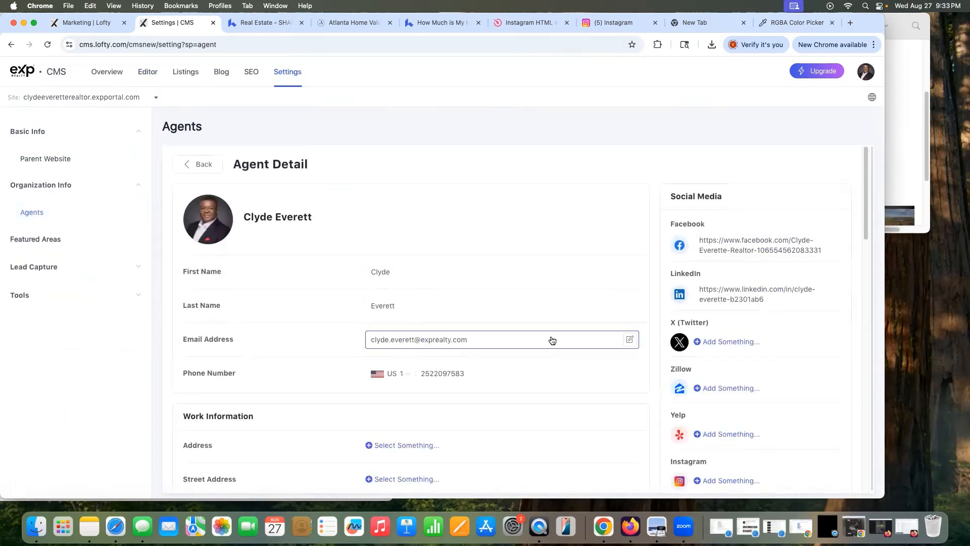
{"action": "scroll", "coordinate": [553, 340], "scroll_direction": "down", "scroll_amount": 2}
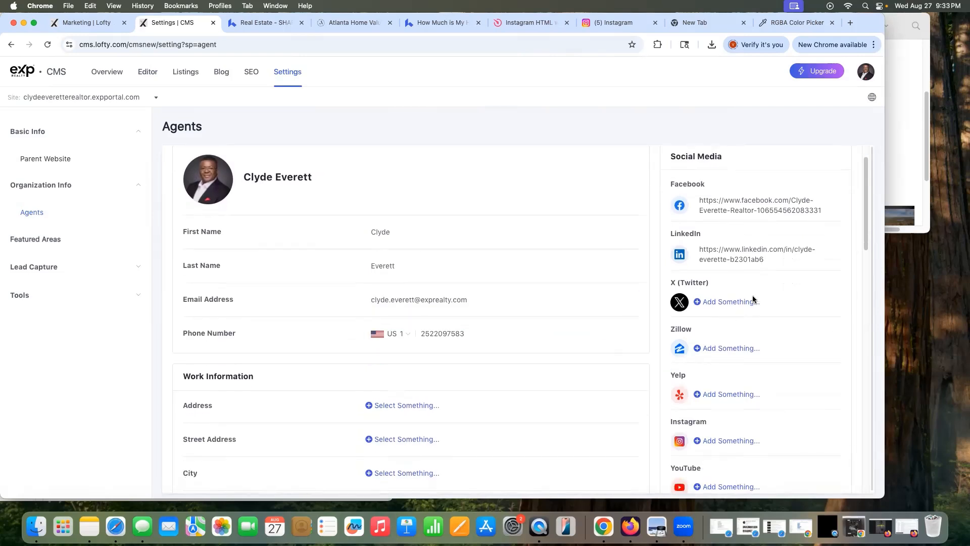
{"action": "scroll", "coordinate": [801, 355], "scroll_direction": "down", "scroll_amount": 5}
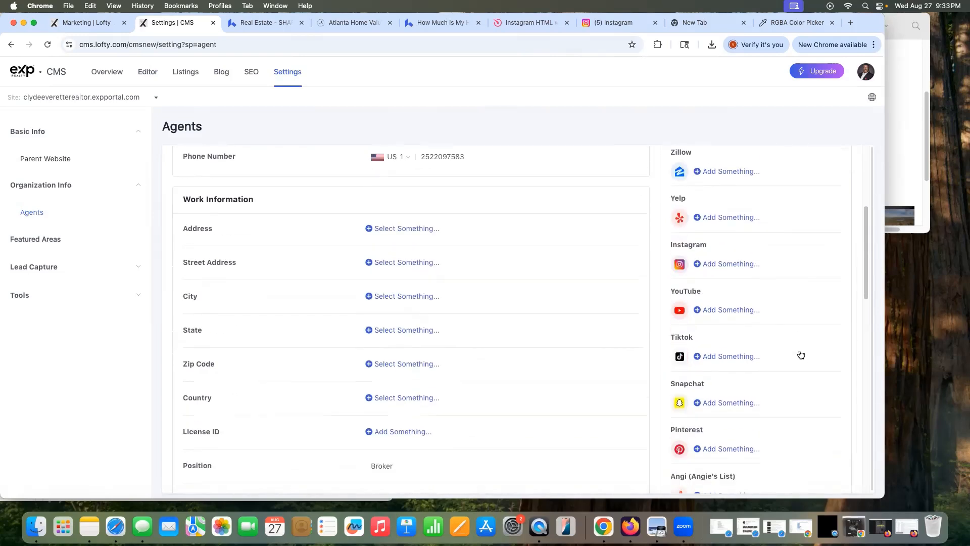
{"action": "left_click", "coordinate": [738, 263]}
Step: Copy the agent's Instagram profile URL from the Instagram tab and return to settings
{"action": "left_click", "coordinate": [614, 27]}
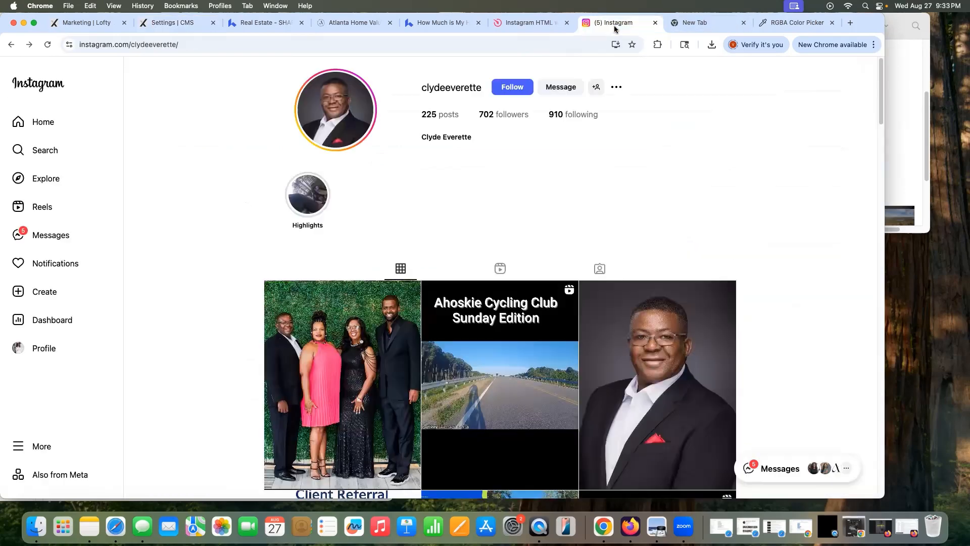
{"action": "left_click", "coordinate": [204, 45]}
{"action": "left_click", "coordinate": [90, 5]}
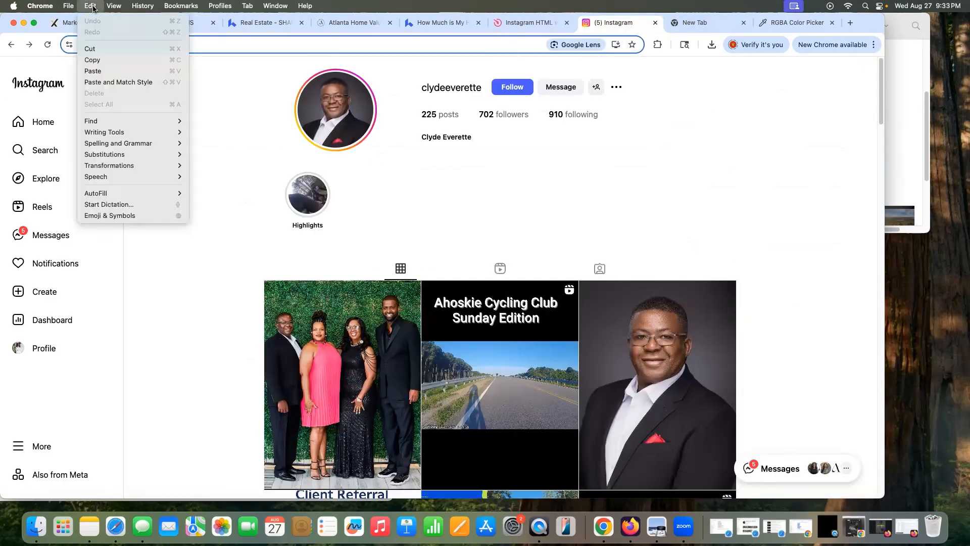
{"action": "left_click", "coordinate": [93, 60]}
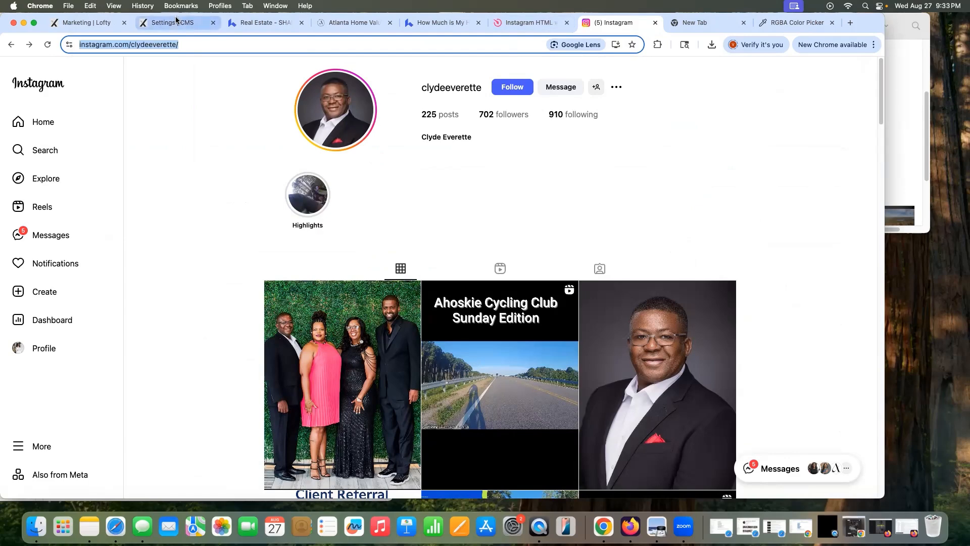
{"action": "left_click", "coordinate": [186, 25]}
Step: Paste the copied Instagram profile URL into the agent's Instagram field and save it
{"action": "left_click", "coordinate": [704, 255]}
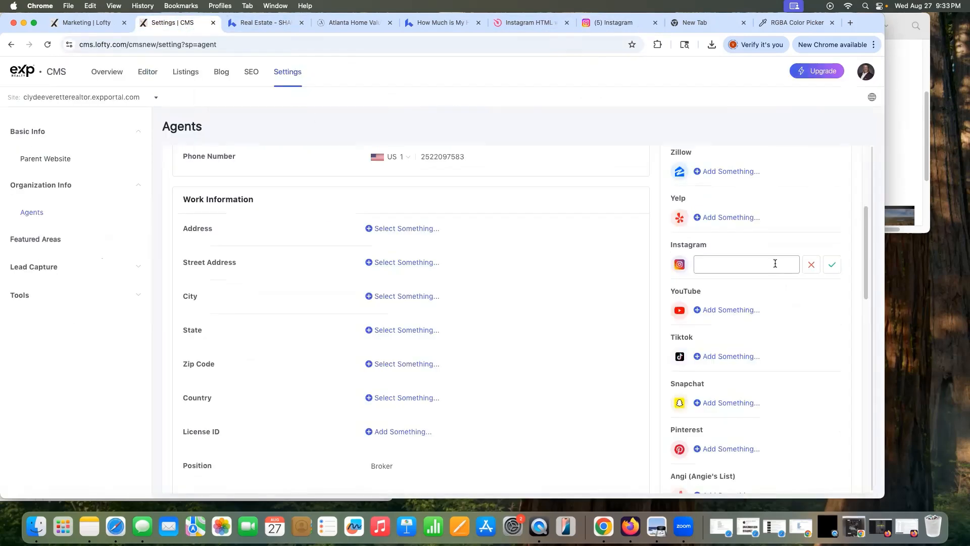
{"action": "key", "text": "super+v"}
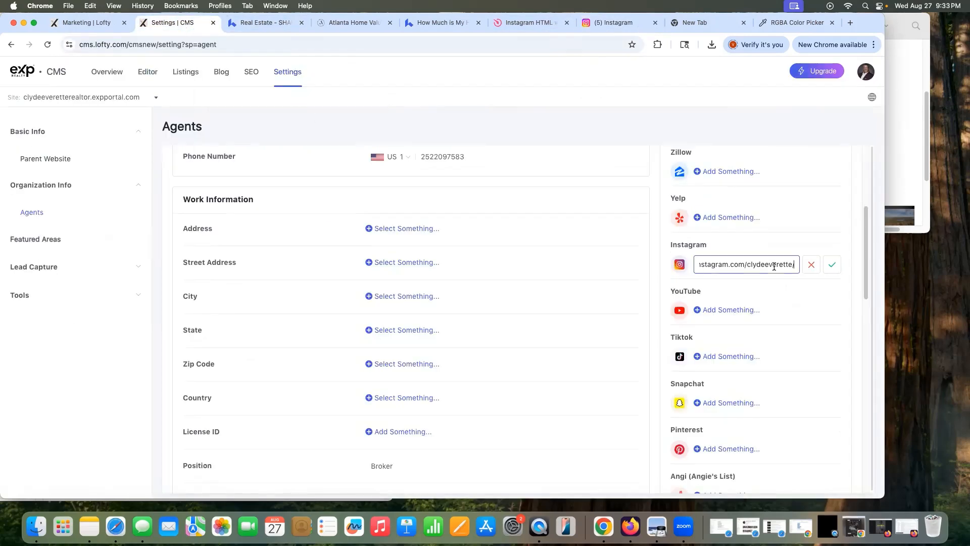
{"action": "left_click", "coordinate": [830, 265]}
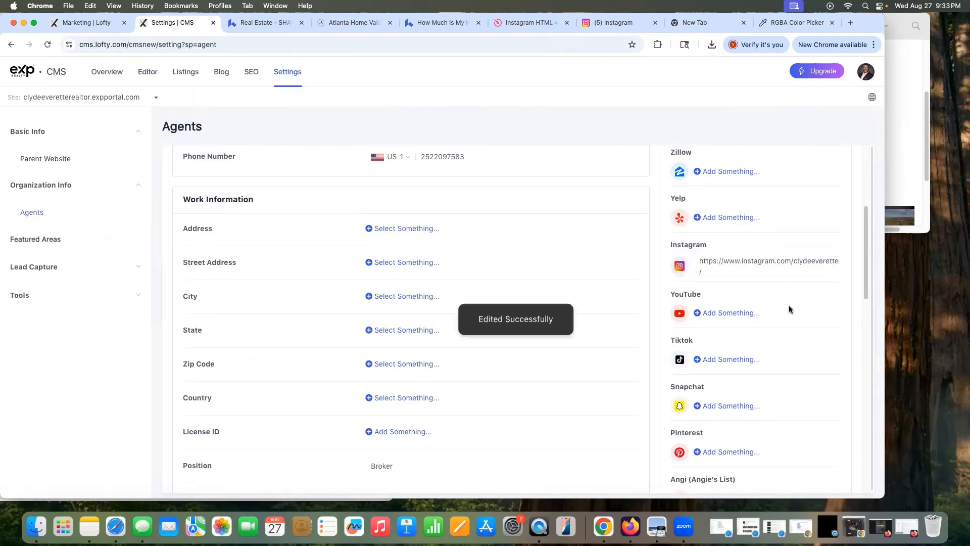
{"action": "scroll", "coordinate": [799, 374], "scroll_direction": "down", "scroll_amount": 5}
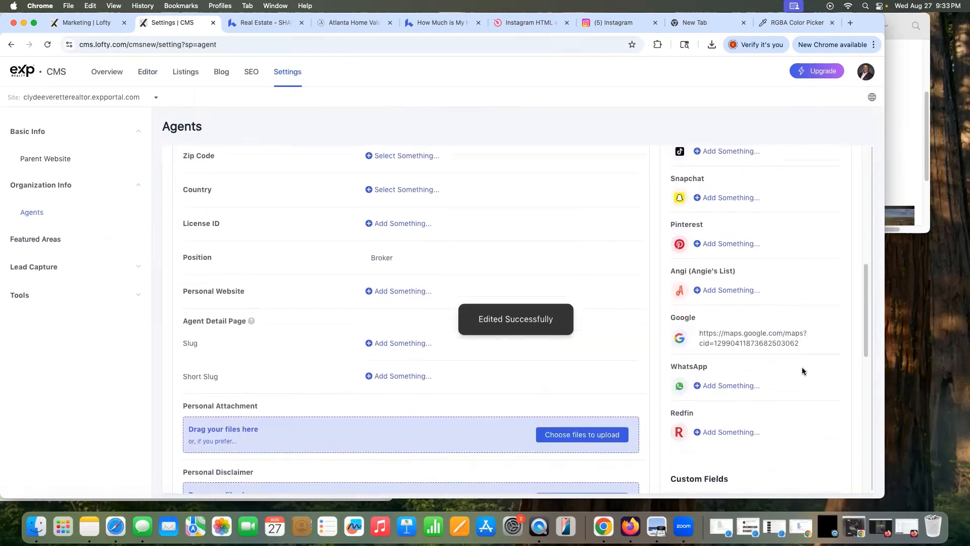
{"action": "scroll", "coordinate": [757, 313], "scroll_direction": "down", "scroll_amount": 2}
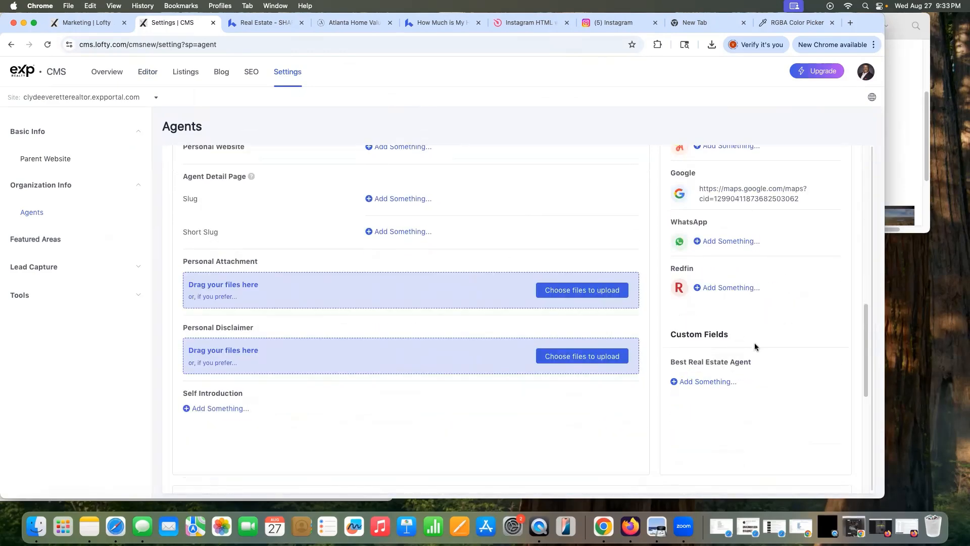
{"action": "scroll", "coordinate": [756, 343], "scroll_direction": "up", "scroll_amount": 8}
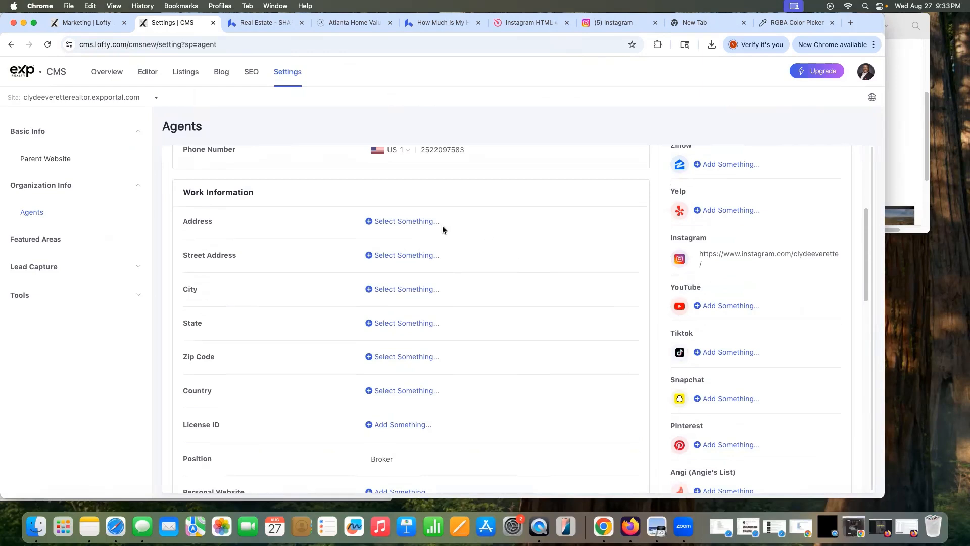
{"action": "scroll", "coordinate": [441, 237], "scroll_direction": "up", "scroll_amount": 3}
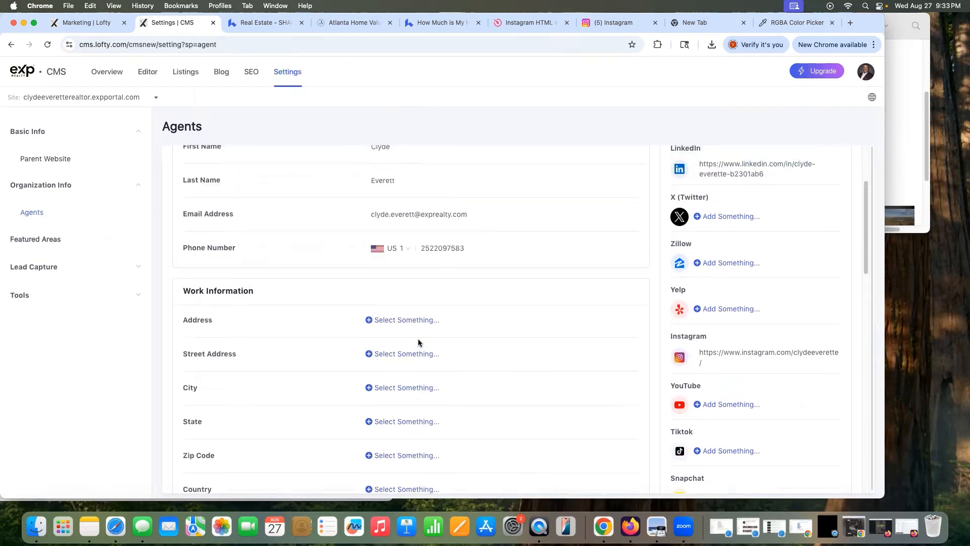
{"action": "scroll", "coordinate": [457, 253], "scroll_direction": "up", "scroll_amount": 1}
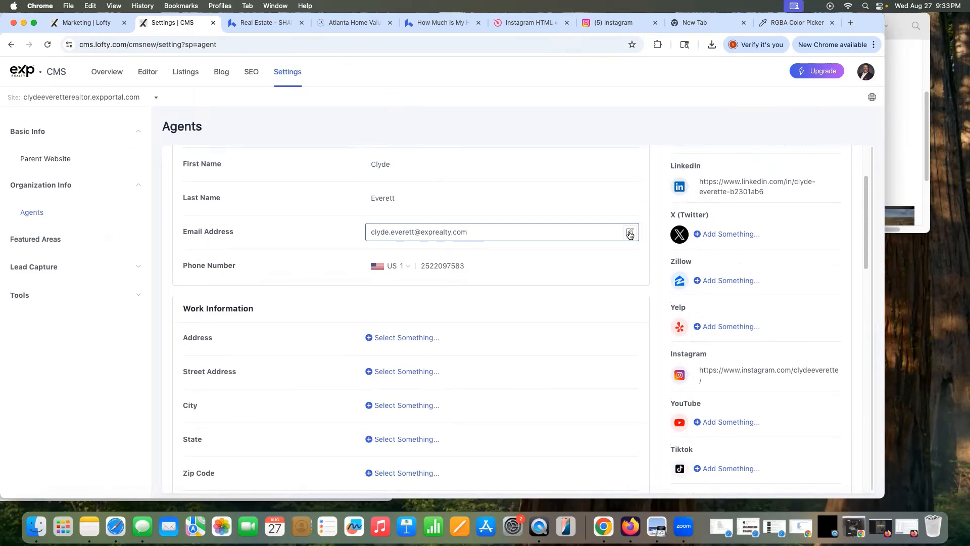
{"action": "left_click", "coordinate": [630, 234]}
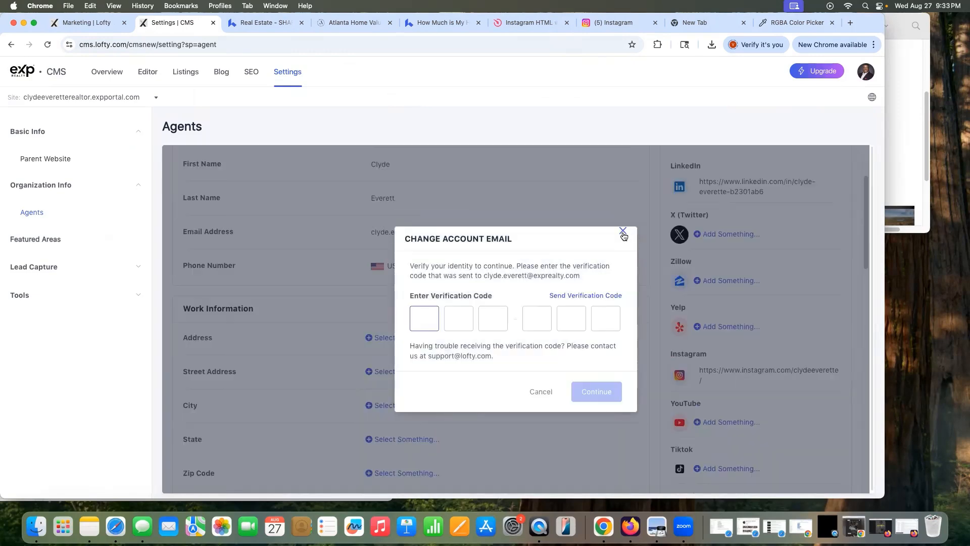
{"action": "left_click", "coordinate": [622, 232]}
{"action": "left_click", "coordinate": [623, 233]}
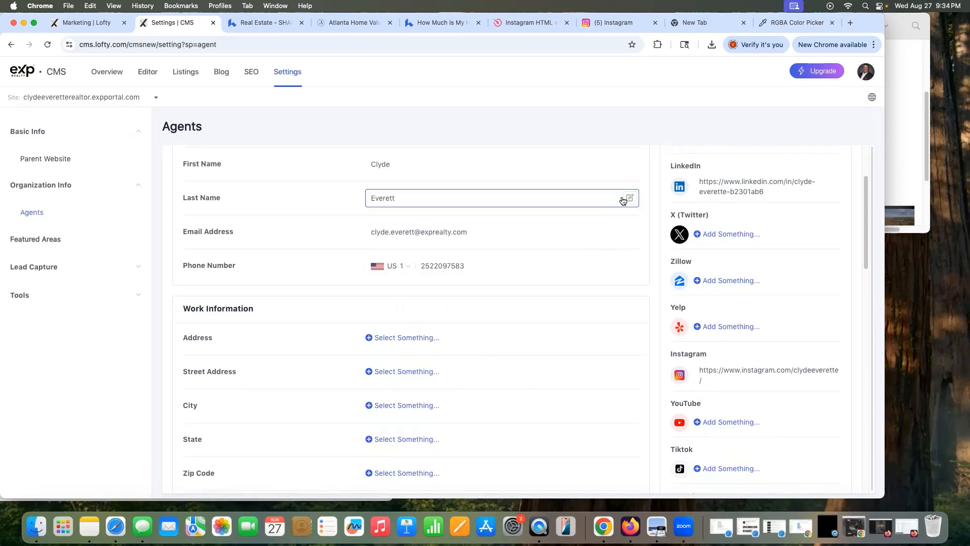
Step: Scroll the agent detail page, then open Tools > Integrations in the settings sidebar
{"action": "scroll", "coordinate": [580, 243], "scroll_direction": "up", "scroll_amount": 3}
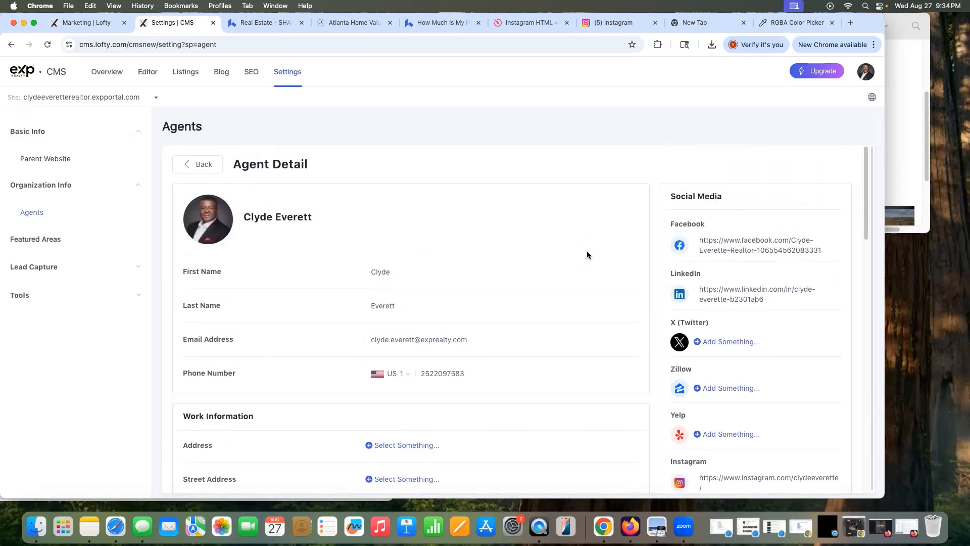
{"action": "scroll", "coordinate": [580, 252], "scroll_direction": "down", "scroll_amount": 12}
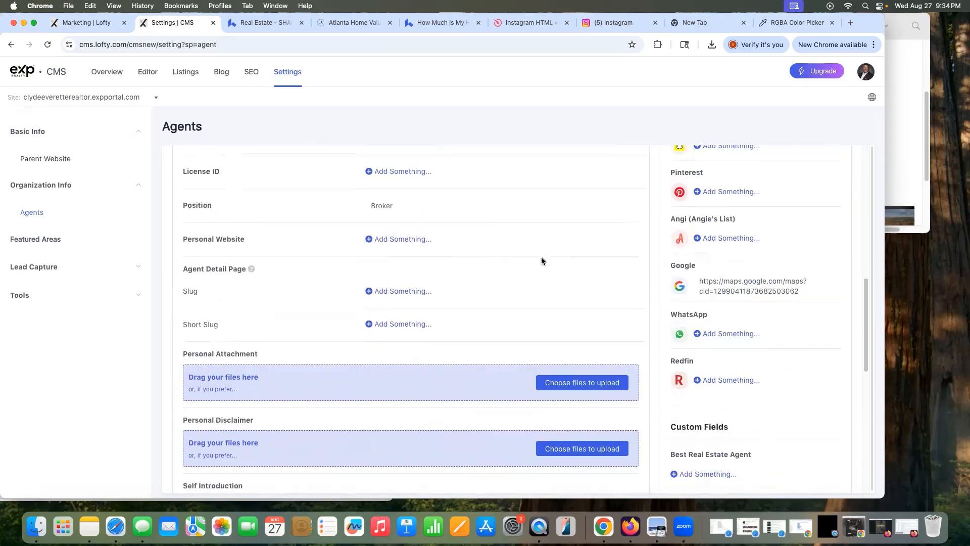
{"action": "scroll", "coordinate": [542, 257], "scroll_direction": "down", "scroll_amount": 1}
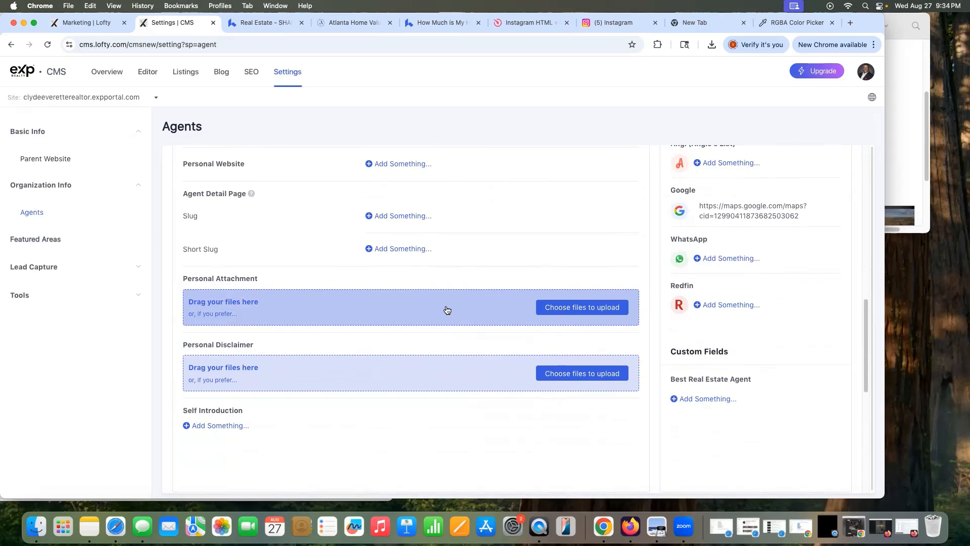
{"action": "scroll", "coordinate": [447, 309], "scroll_direction": "down", "scroll_amount": 8}
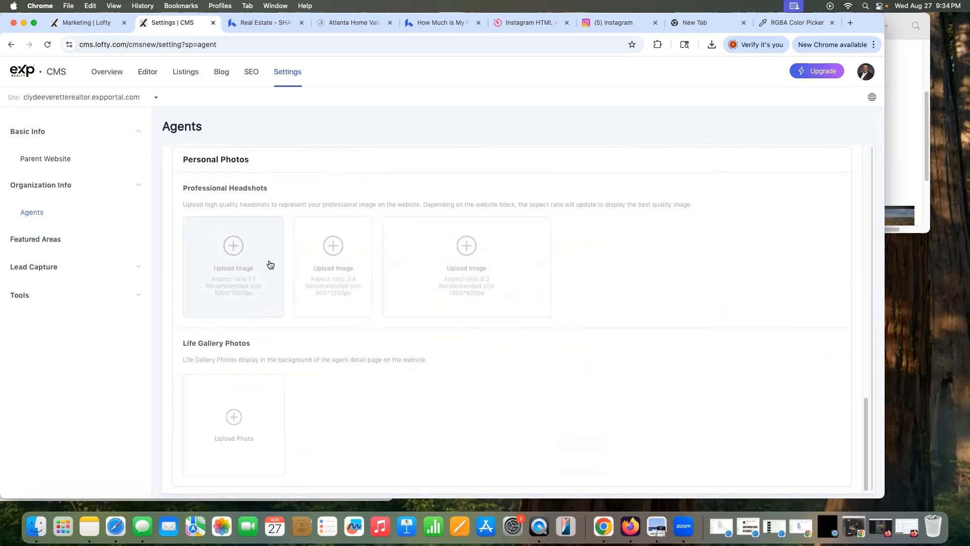
{"action": "scroll", "coordinate": [285, 344], "scroll_direction": "down", "scroll_amount": 1}
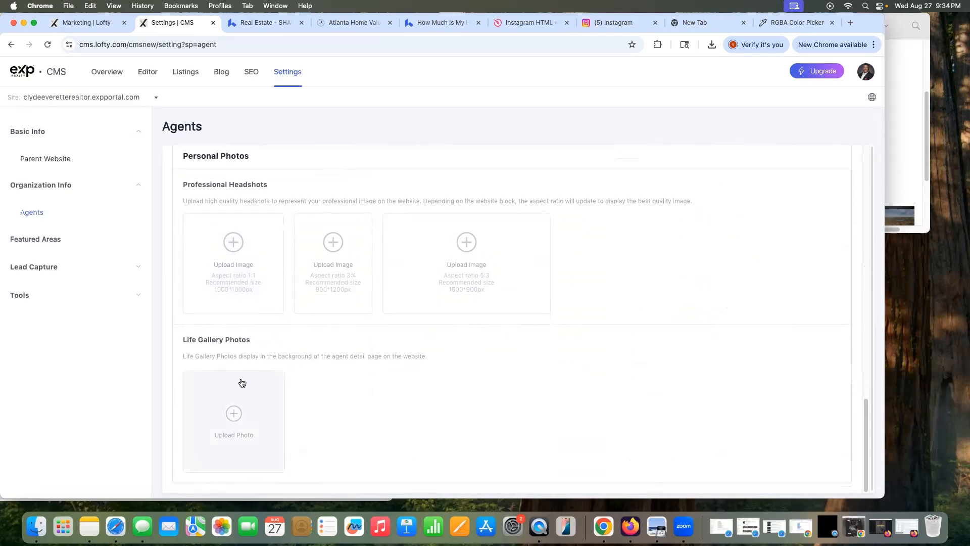
{"action": "scroll", "coordinate": [373, 299], "scroll_direction": "up", "scroll_amount": 10}
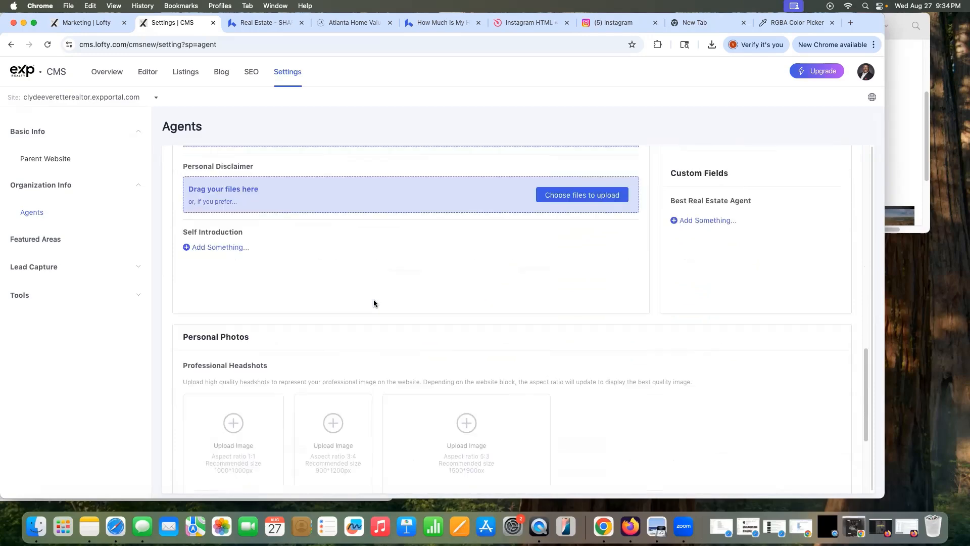
{"action": "left_click", "coordinate": [22, 295]}
{"action": "left_click", "coordinate": [50, 319]}
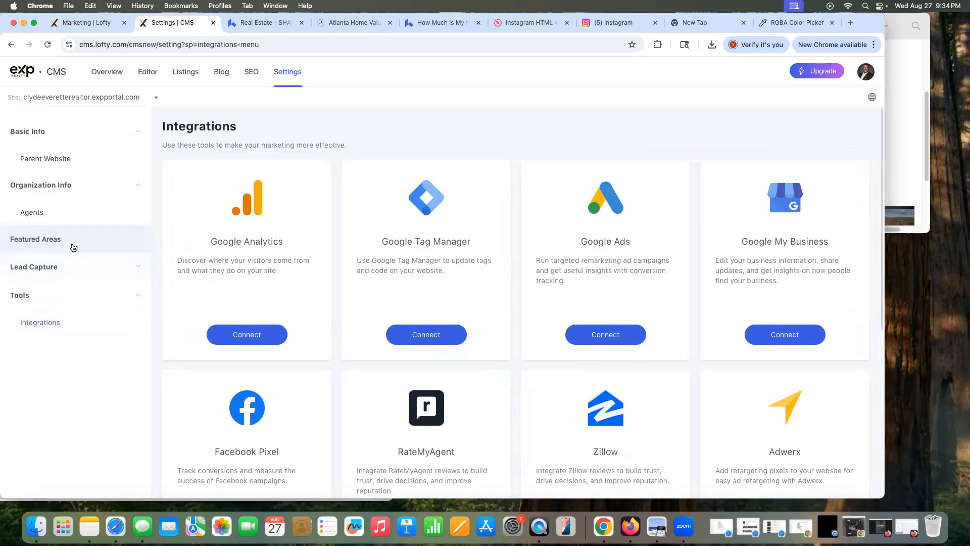
Step: Open the Featured Areas list in the settings sidebar and expand Lead Capture
{"action": "scroll", "coordinate": [318, 338], "scroll_direction": "down", "scroll_amount": 5}
{"action": "scroll", "coordinate": [353, 331], "scroll_direction": "up", "scroll_amount": 5}
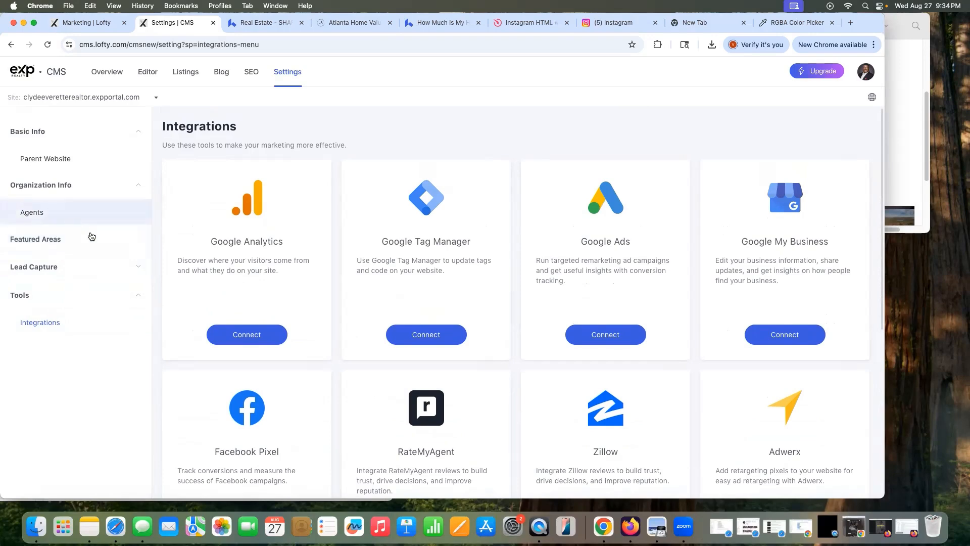
{"action": "scroll", "coordinate": [167, 279], "scroll_direction": "down", "scroll_amount": 3}
{"action": "scroll", "coordinate": [167, 279], "scroll_direction": "down", "scroll_amount": 2}
{"action": "scroll", "coordinate": [171, 275], "scroll_direction": "up", "scroll_amount": 5}
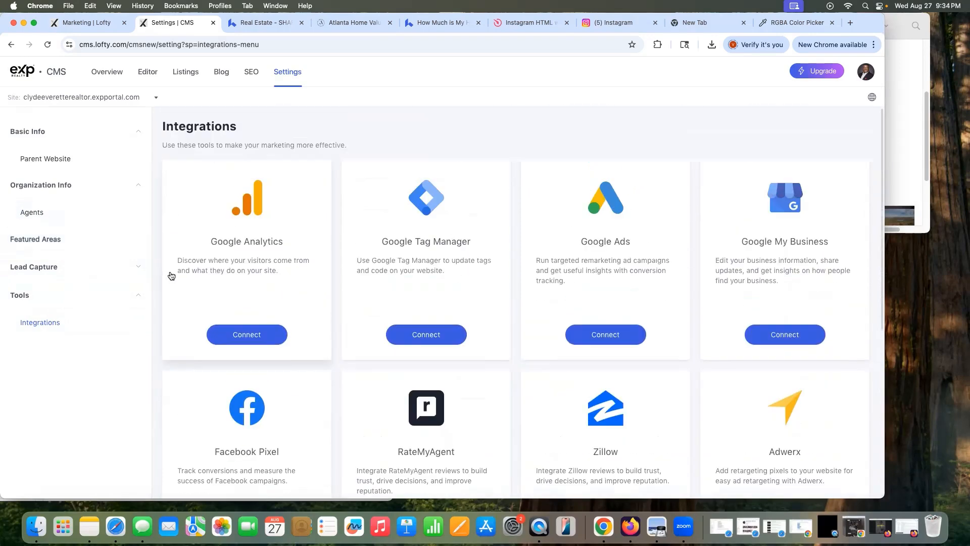
{"action": "left_click", "coordinate": [59, 244]}
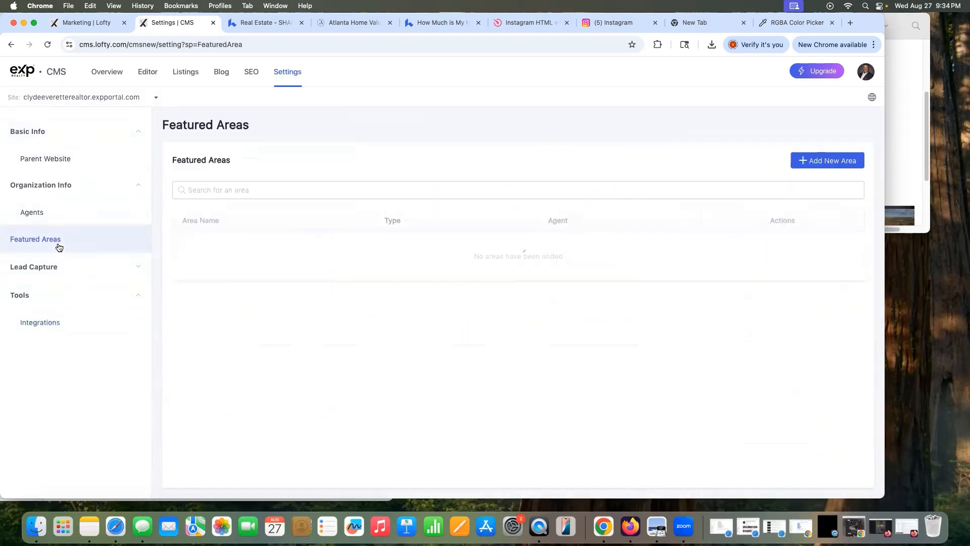
{"action": "left_click", "coordinate": [59, 265]}
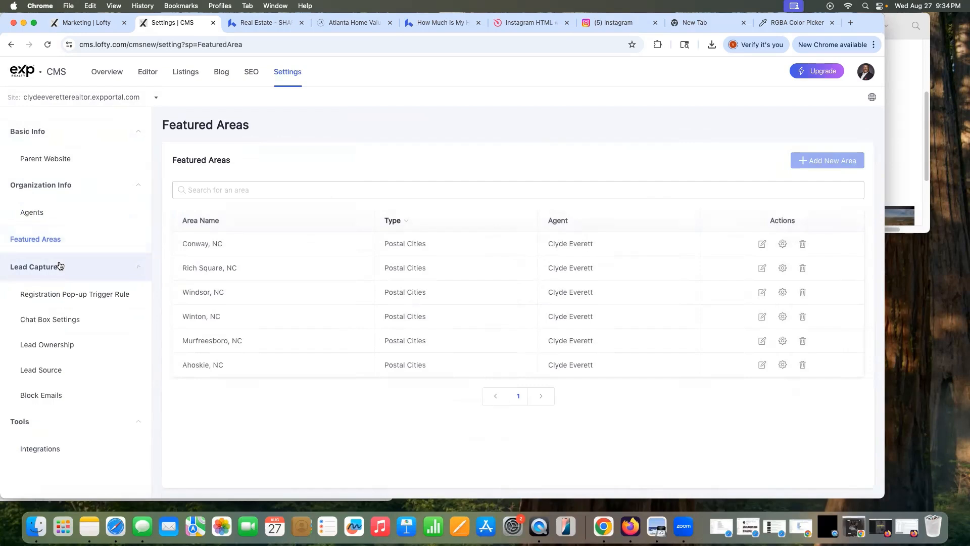
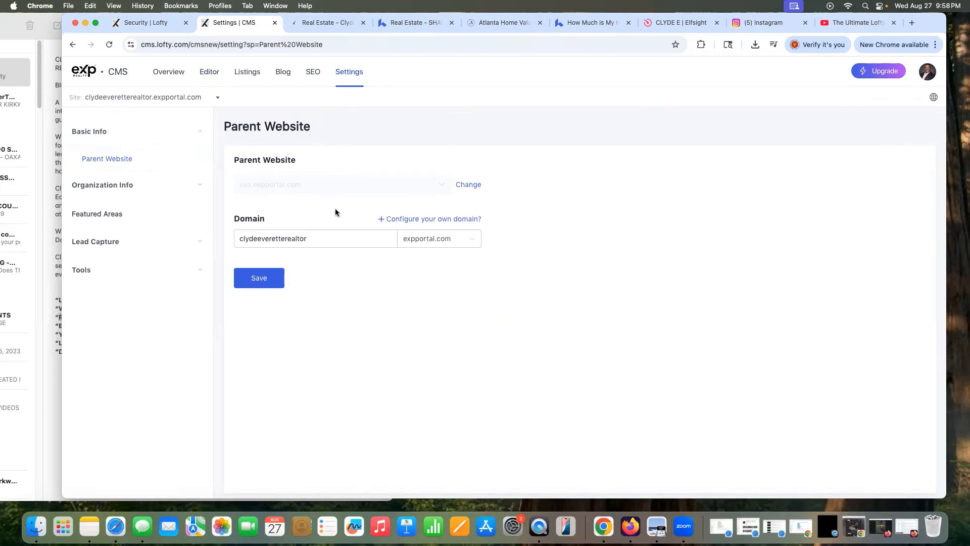
Step: Check the domain suffix options, then open the agent's profile under Organization Info > Agents for editing
{"action": "left_click", "coordinate": [462, 241]}
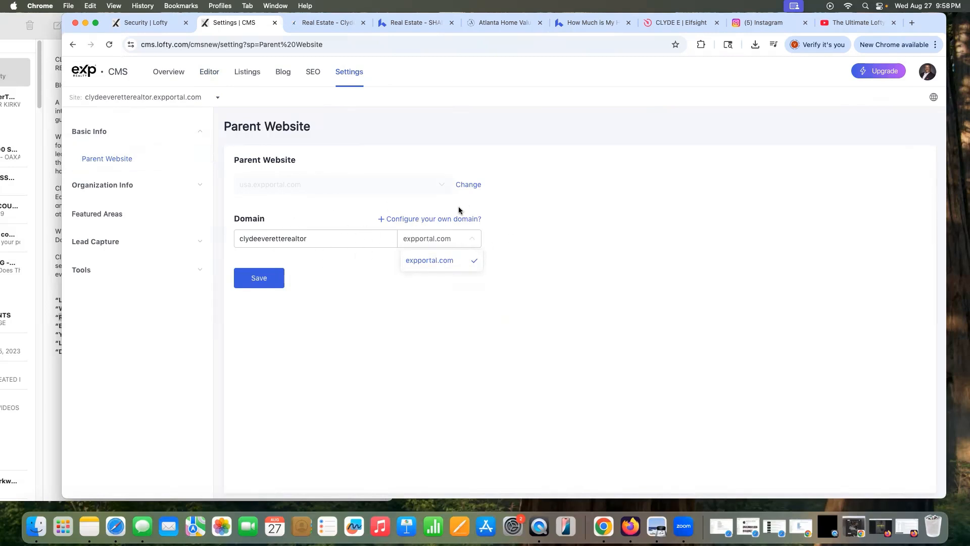
{"action": "left_click", "coordinate": [552, 206]}
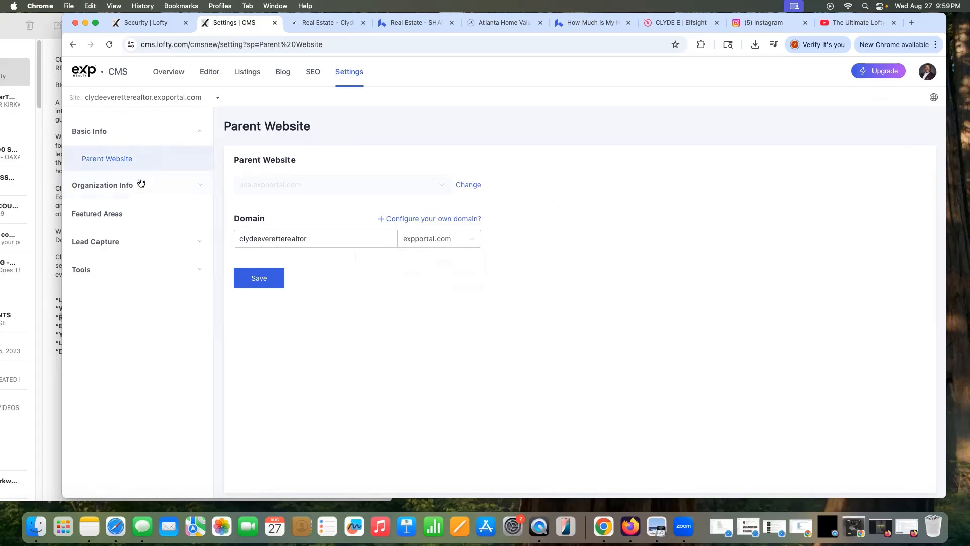
{"action": "left_click", "coordinate": [140, 184]}
{"action": "left_click", "coordinate": [129, 209]}
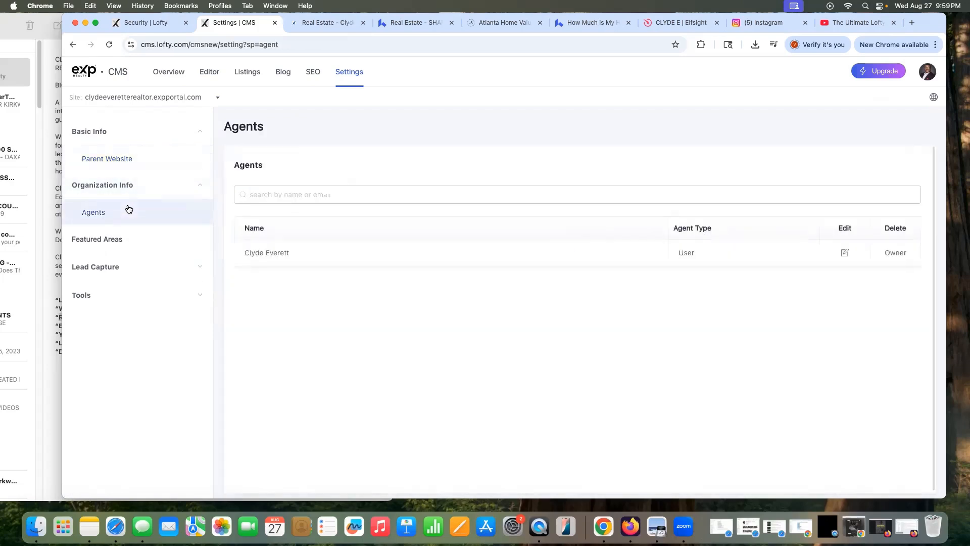
{"action": "left_click", "coordinate": [842, 253]}
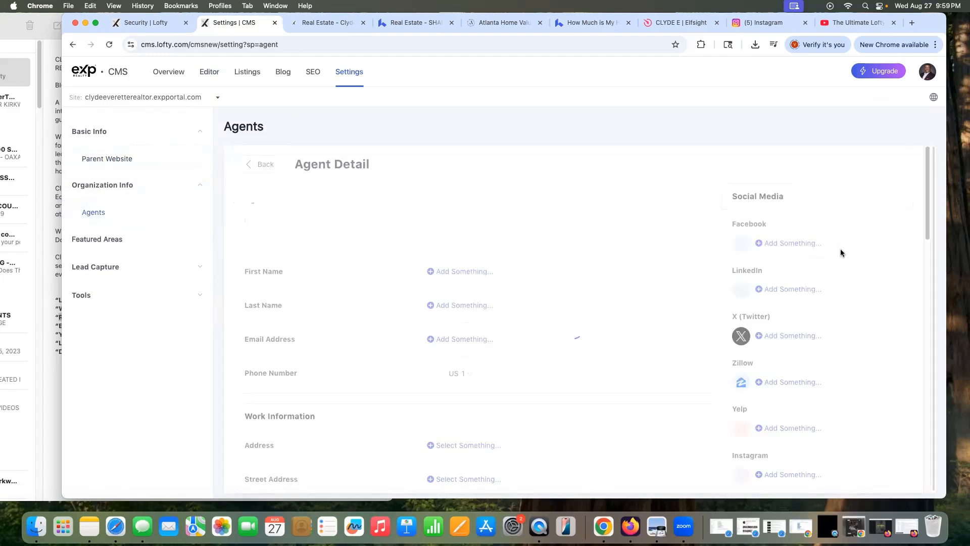
Step: Copy all the agent's bio paragraphs from the bio note
{"action": "scroll", "coordinate": [648, 289], "scroll_direction": "down", "scroll_amount": 5}
{"action": "scroll", "coordinate": [648, 289], "scroll_direction": "down", "scroll_amount": 10}
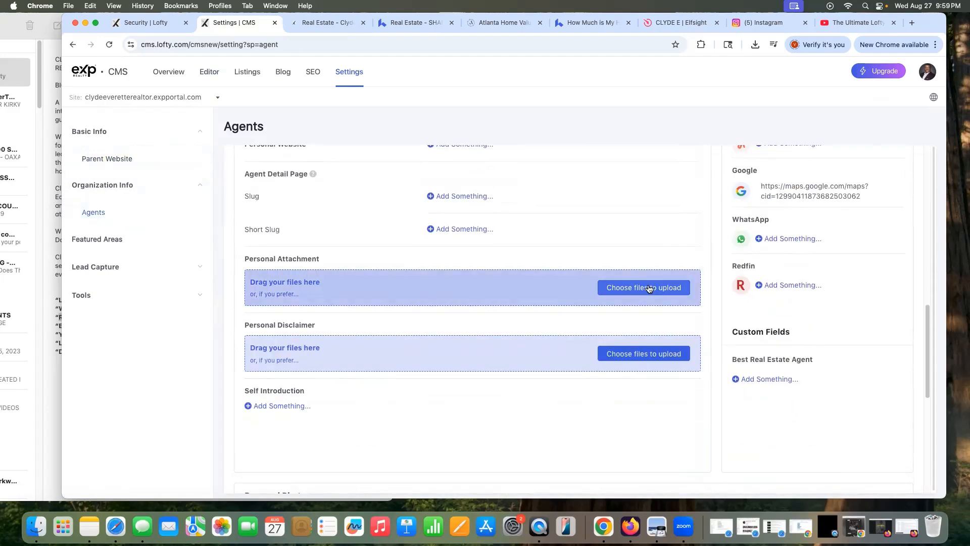
{"action": "scroll", "coordinate": [320, 354], "scroll_direction": "down", "scroll_amount": 2}
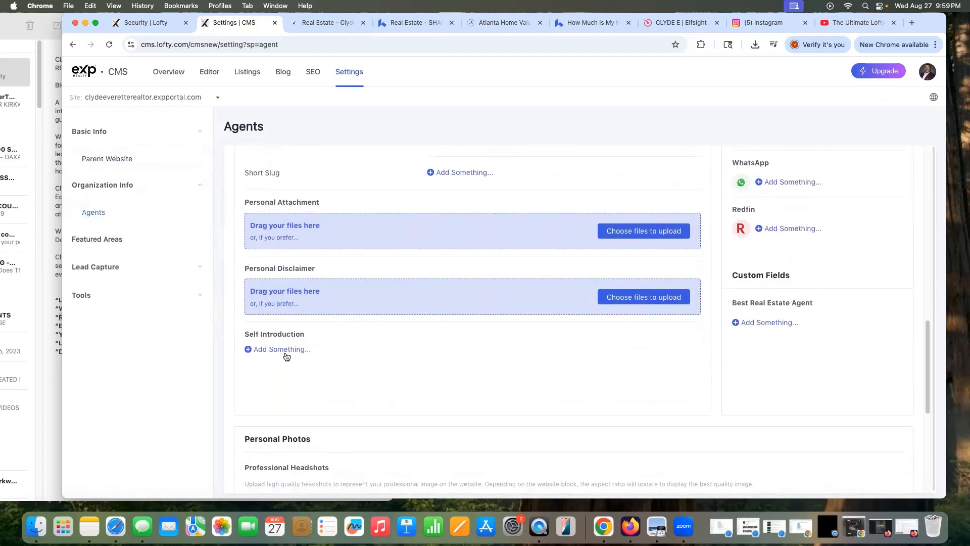
{"action": "left_click_drag", "start_coordinate": [934, 24], "coordinate": [968, 6]}
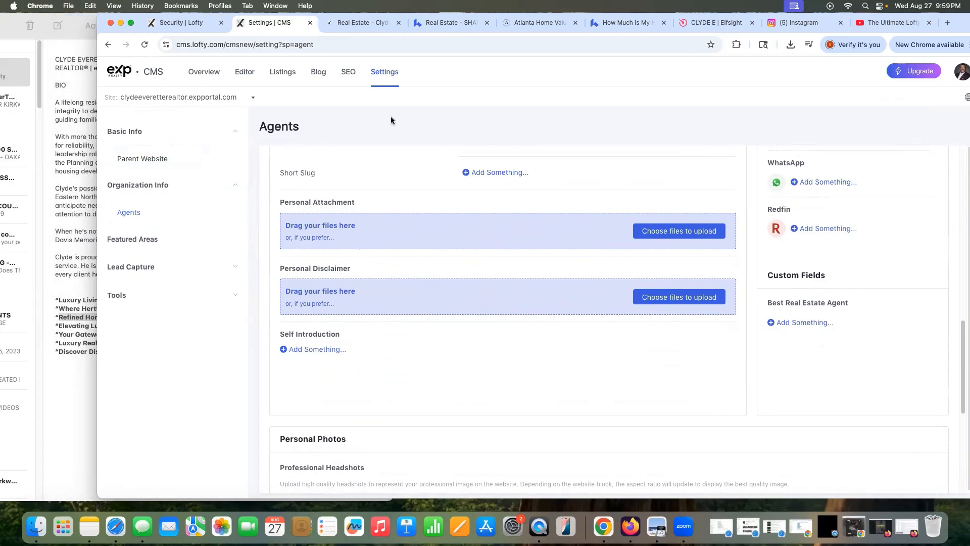
{"action": "left_click", "coordinate": [94, 128]}
{"action": "left_click_drag", "start_coordinate": [52, 101], "coordinate": [186, 273]}
{"action": "left_click", "coordinate": [84, 5]}
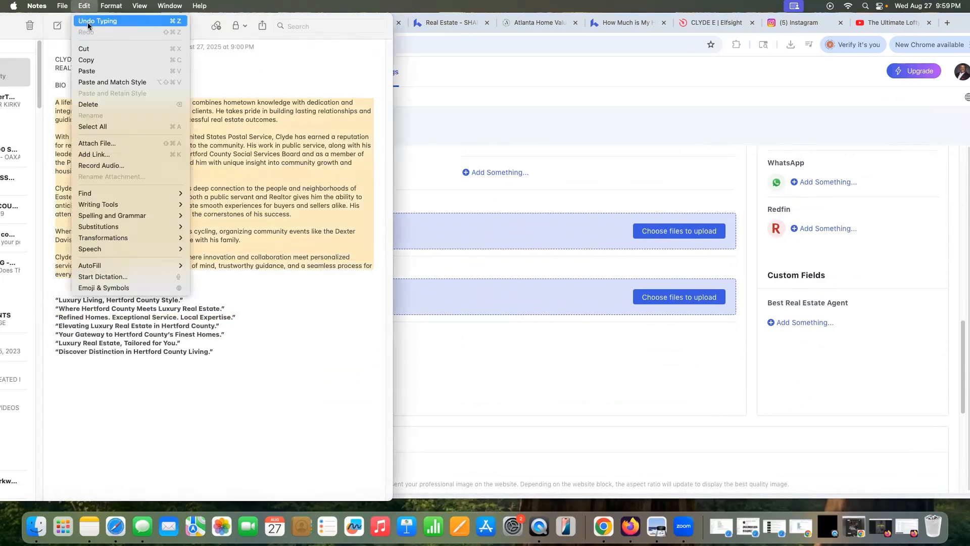
{"action": "left_click", "coordinate": [91, 63]}
Step: Paste the copied bio into the agent's Self Introduction field
{"action": "left_click", "coordinate": [509, 326]}
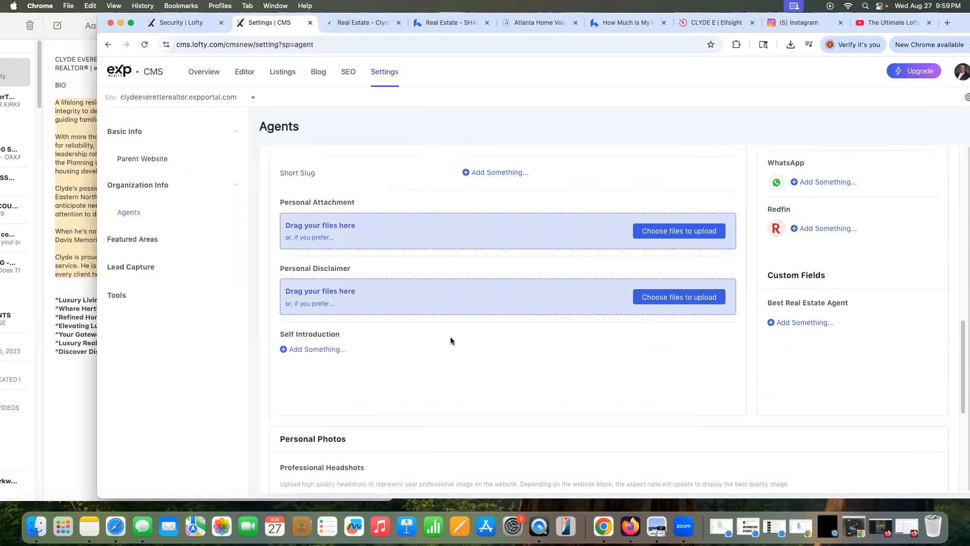
{"action": "left_click", "coordinate": [337, 349]}
{"action": "left_click", "coordinate": [352, 372]}
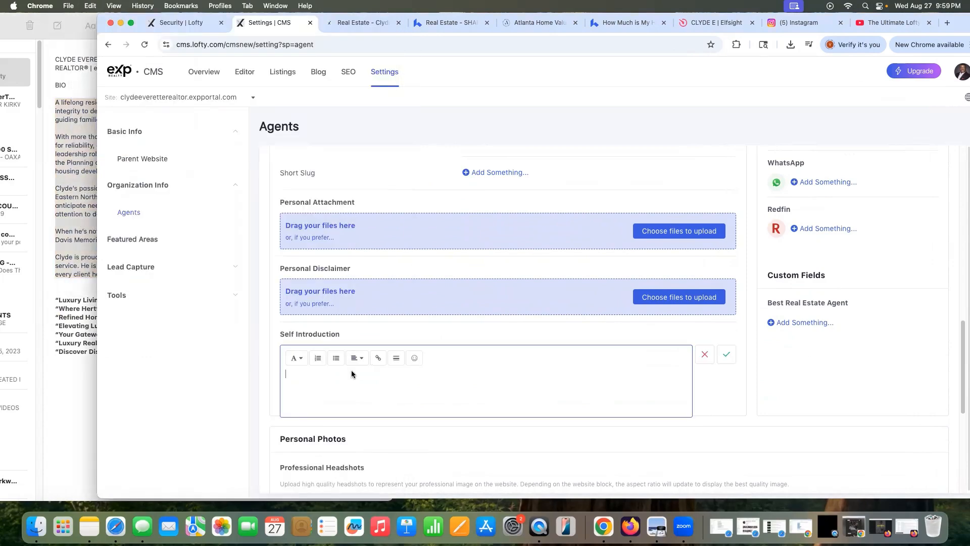
{"action": "key", "text": "super+v"}
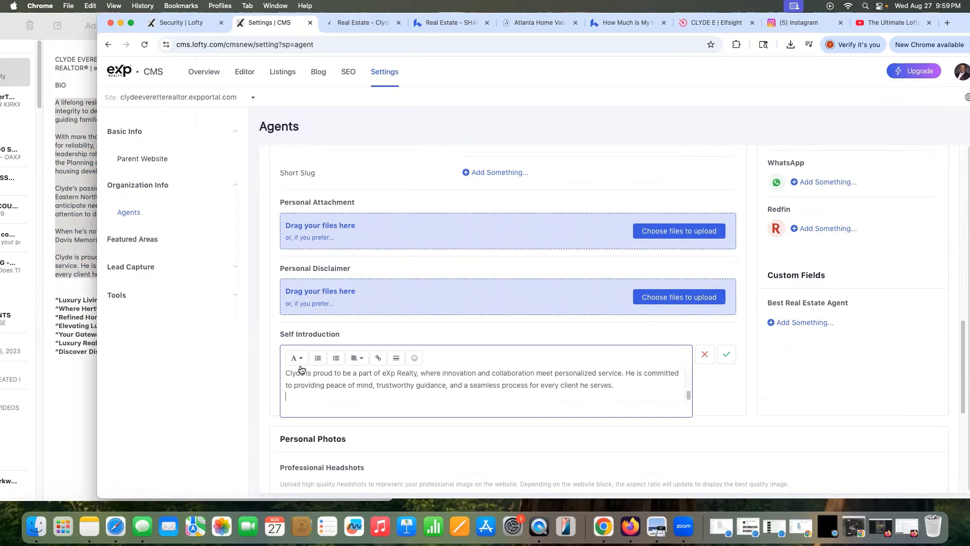
Step: Set the self introduction text font to Tahoma and save it
{"action": "left_click", "coordinate": [296, 358]}
{"action": "left_click", "coordinate": [315, 381]}
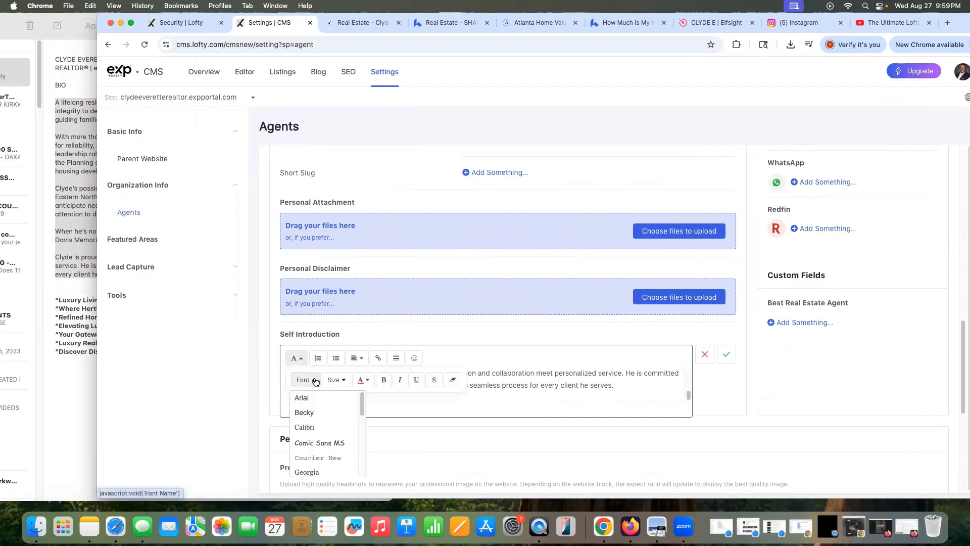
{"action": "scroll", "coordinate": [324, 431], "scroll_direction": "down", "scroll_amount": 10}
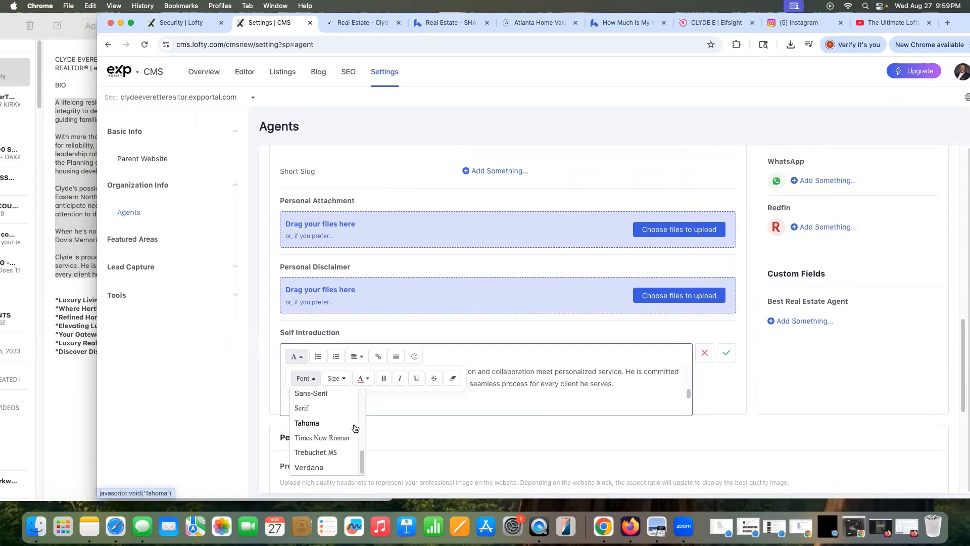
{"action": "left_click", "coordinate": [354, 429]}
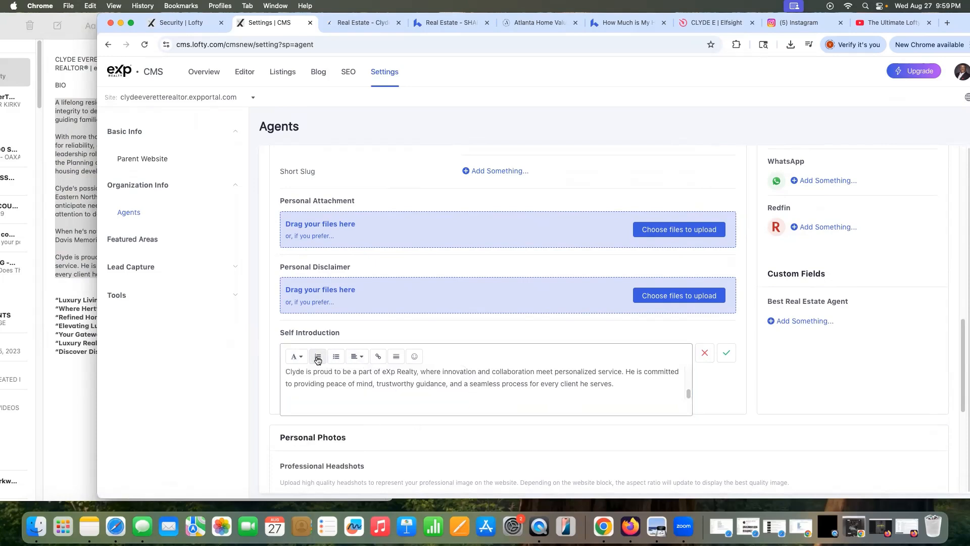
{"action": "left_click", "coordinate": [726, 352]}
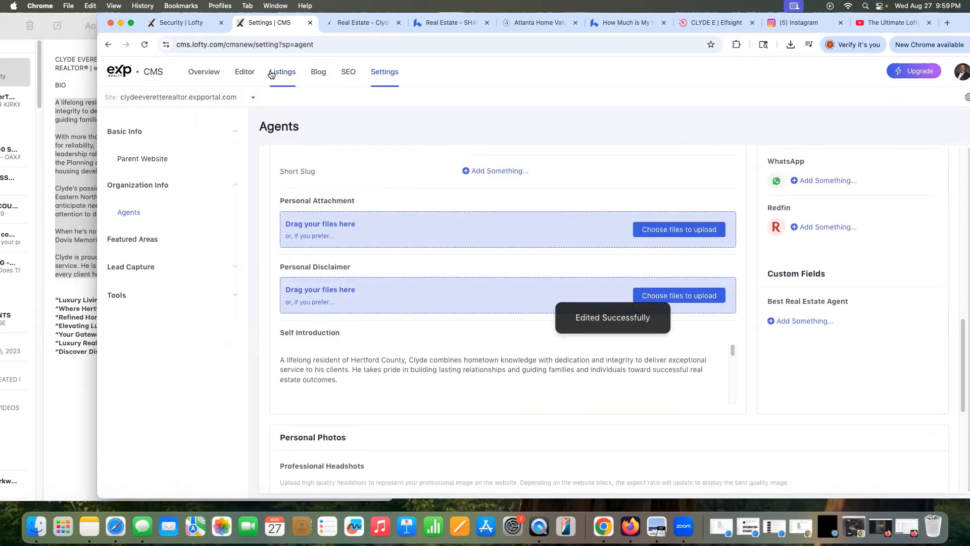
{"action": "left_click", "coordinate": [244, 71]}
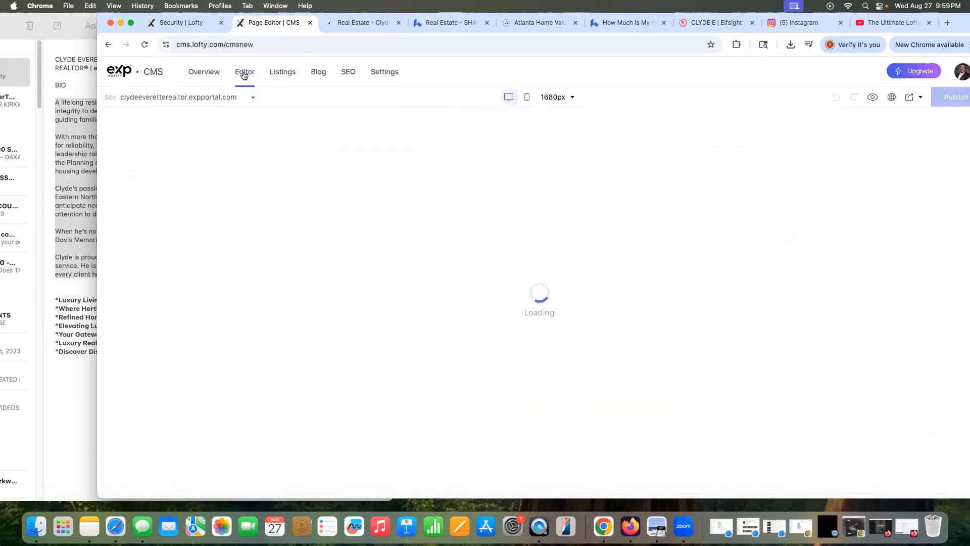
Step: Drag a Code embed block from Add Block > Embed onto the page just above the footer
{"action": "scroll", "coordinate": [494, 266], "scroll_direction": "down", "scroll_amount": 15}
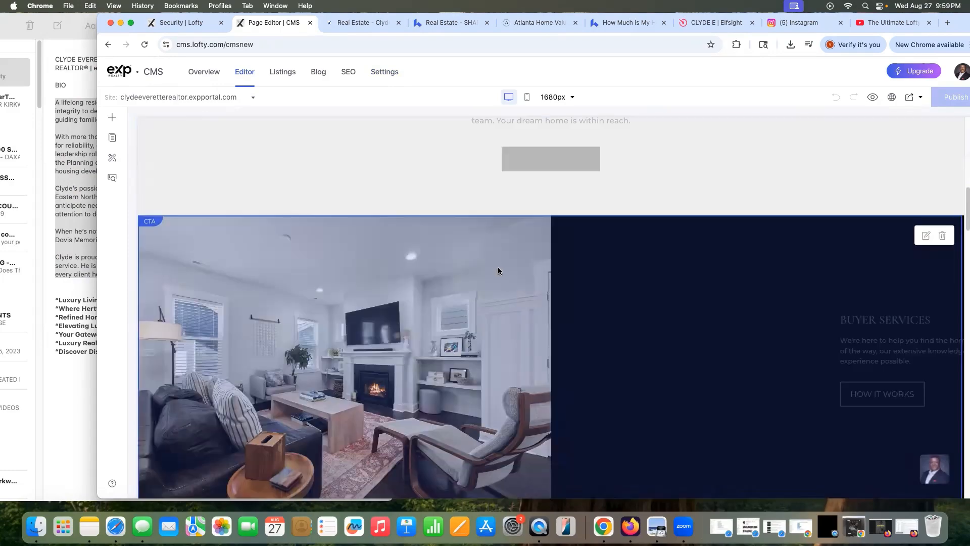
{"action": "scroll", "coordinate": [499, 271], "scroll_direction": "down", "scroll_amount": 6}
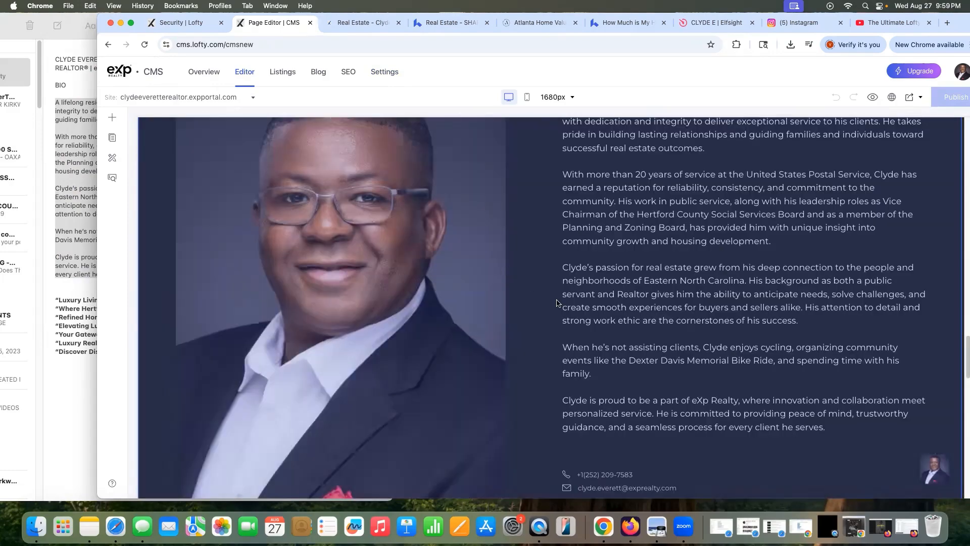
{"action": "scroll", "coordinate": [547, 284], "scroll_direction": "up", "scroll_amount": 2}
{"action": "scroll", "coordinate": [547, 285], "scroll_direction": "up", "scroll_amount": 1}
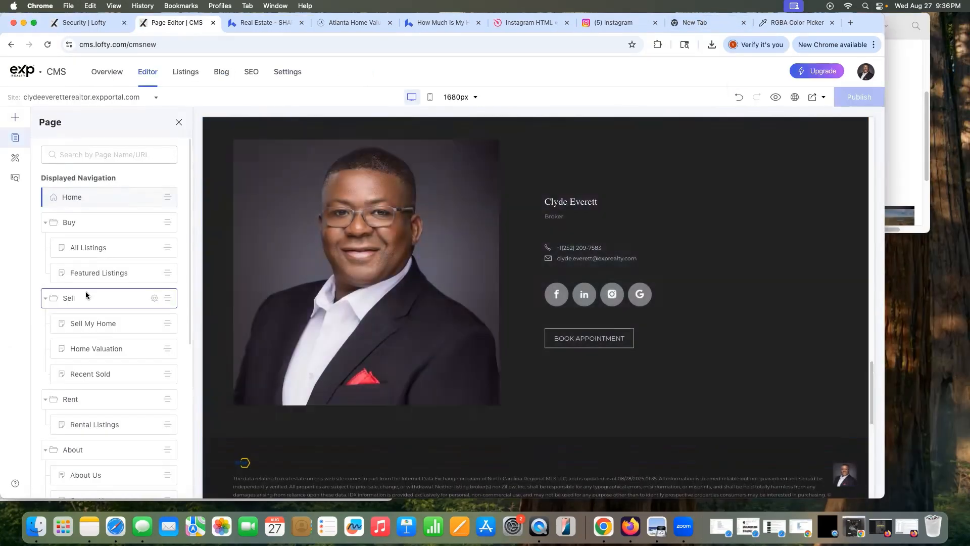
{"action": "left_click", "coordinate": [15, 117]}
{"action": "scroll", "coordinate": [80, 422], "scroll_direction": "down", "scroll_amount": 5}
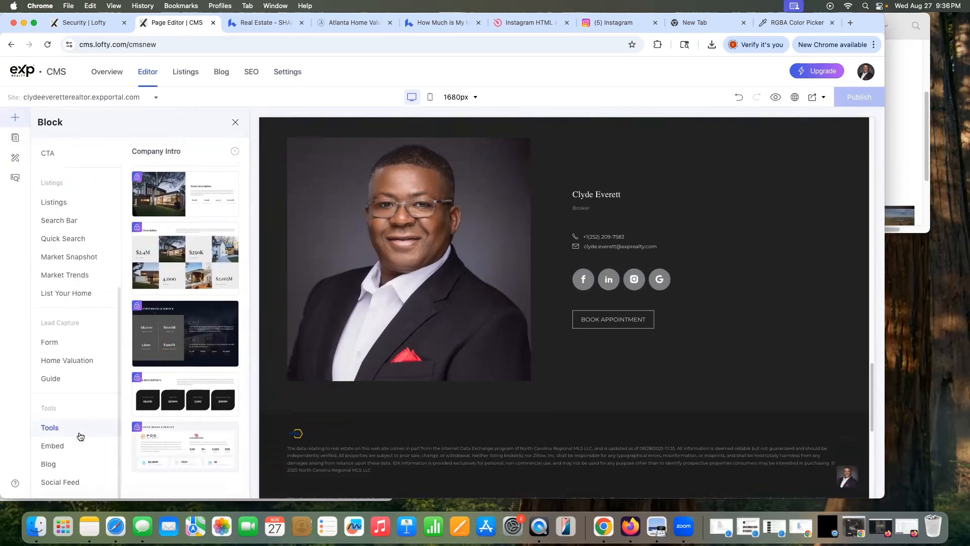
{"action": "left_click", "coordinate": [69, 444]}
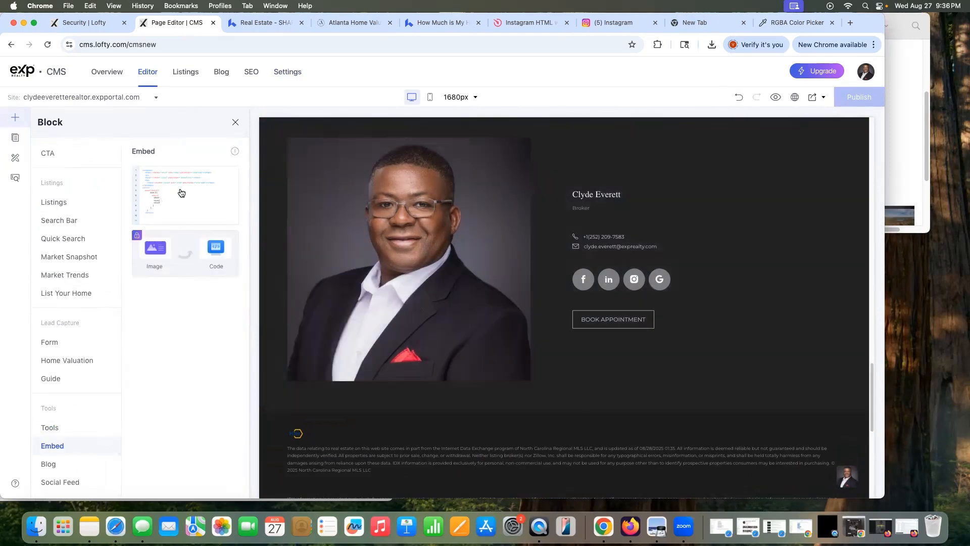
{"action": "left_click_drag", "start_coordinate": [180, 193], "coordinate": [539, 428]}
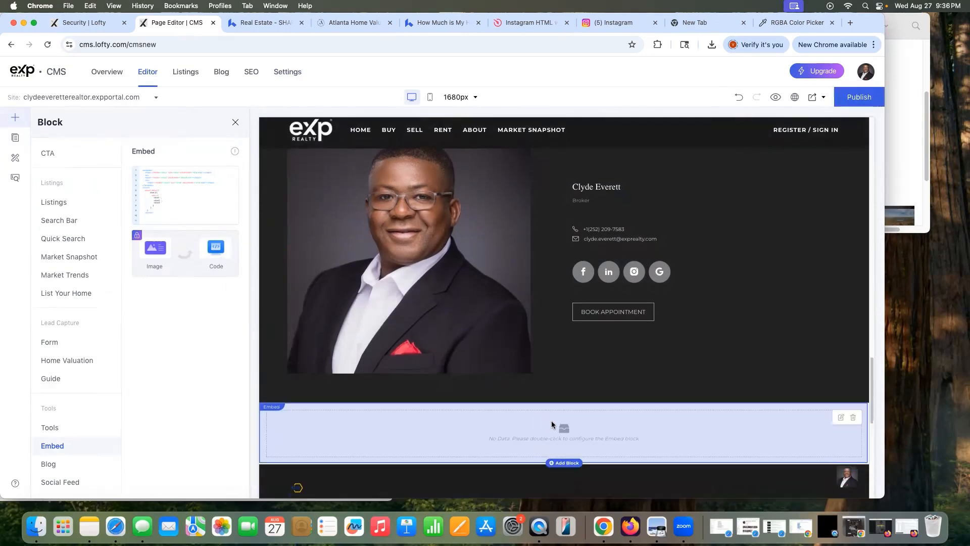
{"action": "scroll", "coordinate": [558, 426], "scroll_direction": "down", "scroll_amount": 3}
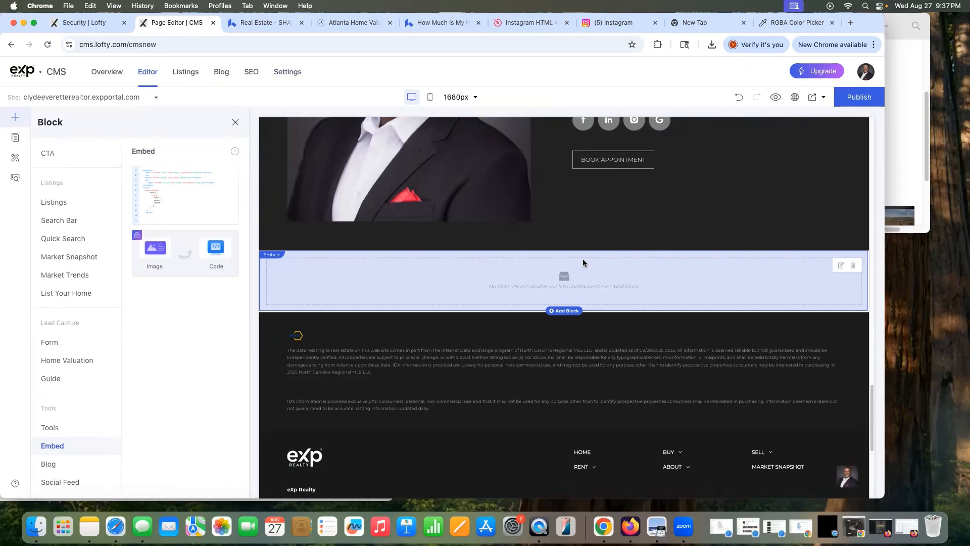
{"action": "scroll", "coordinate": [466, 276], "scroll_direction": "down", "scroll_amount": 2}
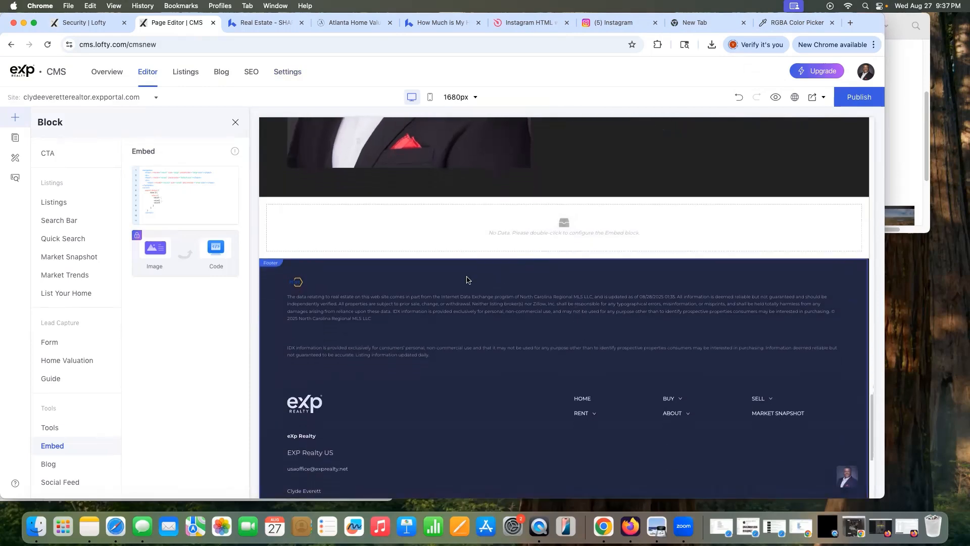
{"action": "scroll", "coordinate": [522, 320], "scroll_direction": "down", "scroll_amount": 8}
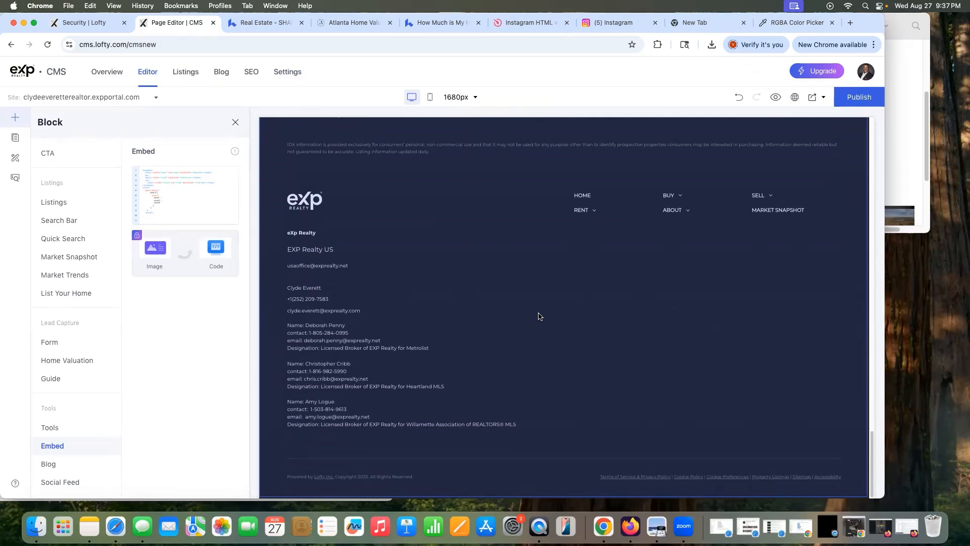
{"action": "scroll", "coordinate": [539, 316], "scroll_direction": "up", "scroll_amount": 3}
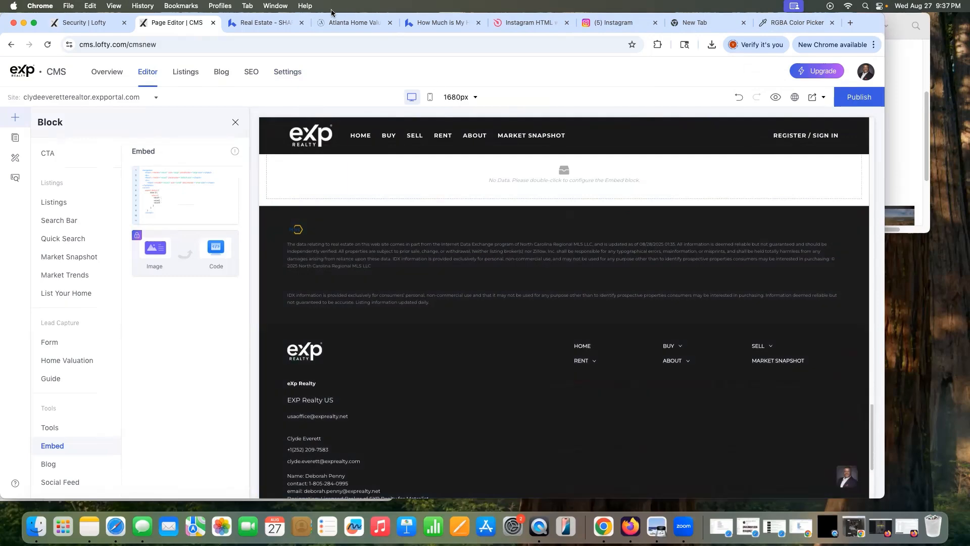
Step: Look over the example site's Instagram feed, then return to the Lofty page editor
{"action": "left_click", "coordinate": [265, 23]}
{"action": "scroll", "coordinate": [448, 250], "scroll_direction": "down", "scroll_amount": 10}
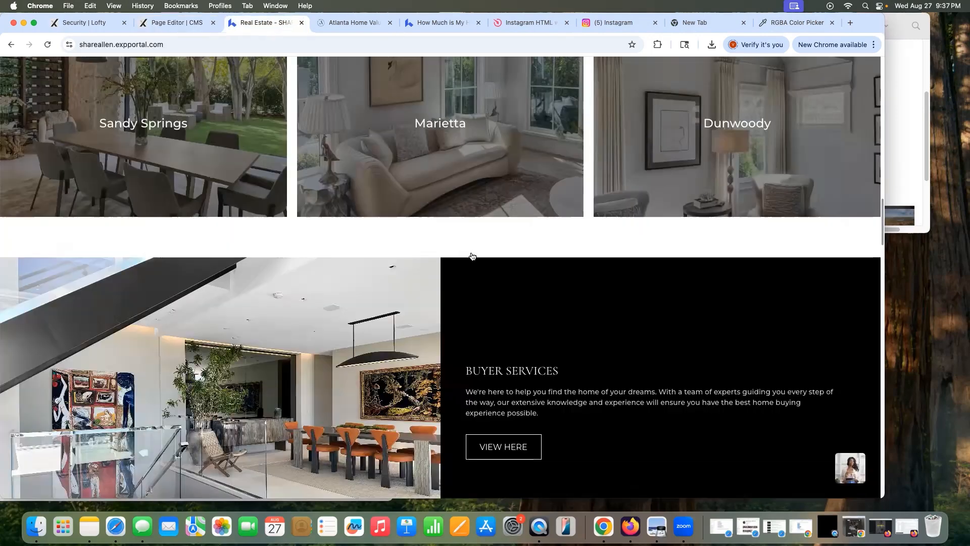
{"action": "scroll", "coordinate": [472, 257], "scroll_direction": "down", "scroll_amount": 10}
{"action": "scroll", "coordinate": [514, 206], "scroll_direction": "up", "scroll_amount": 3}
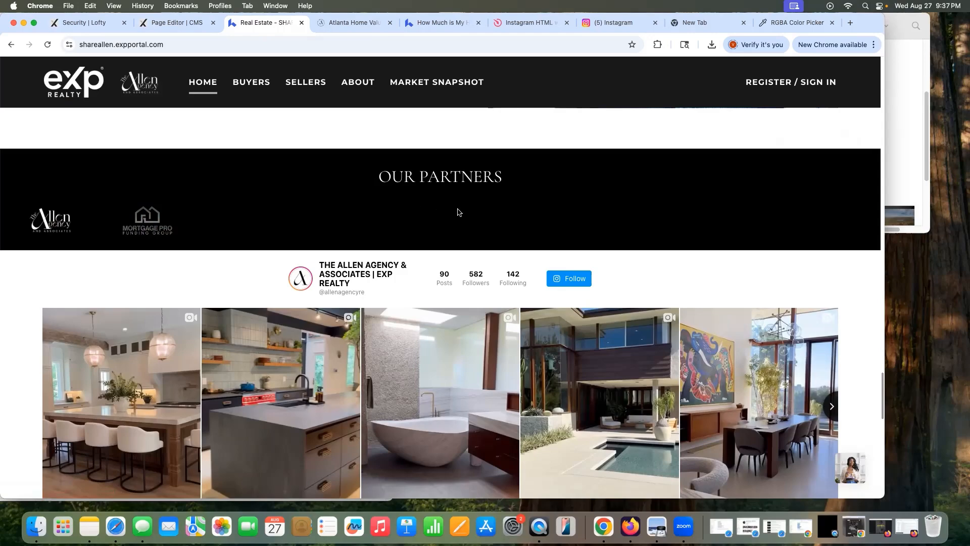
{"action": "scroll", "coordinate": [459, 214], "scroll_direction": "up", "scroll_amount": 3}
{"action": "scroll", "coordinate": [454, 220], "scroll_direction": "up", "scroll_amount": 5}
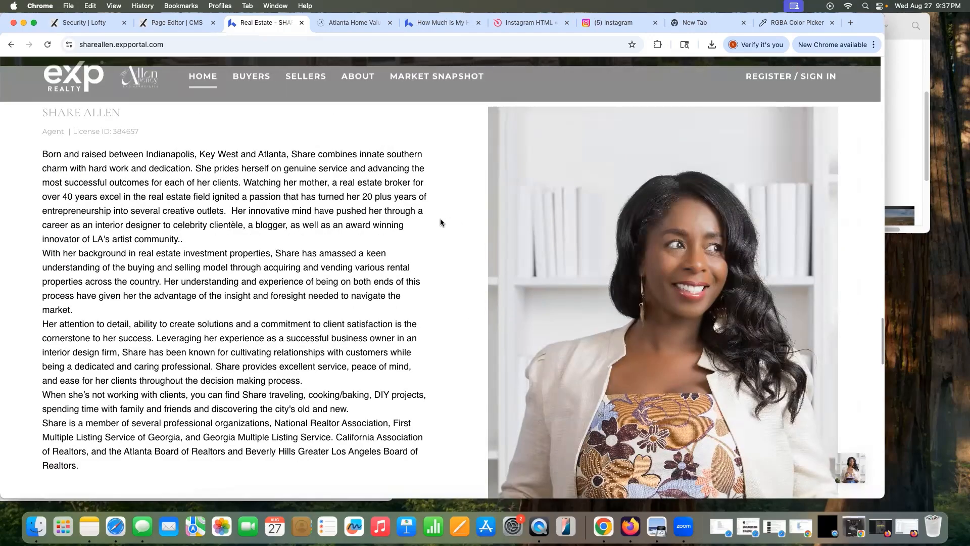
{"action": "left_click", "coordinate": [177, 25]}
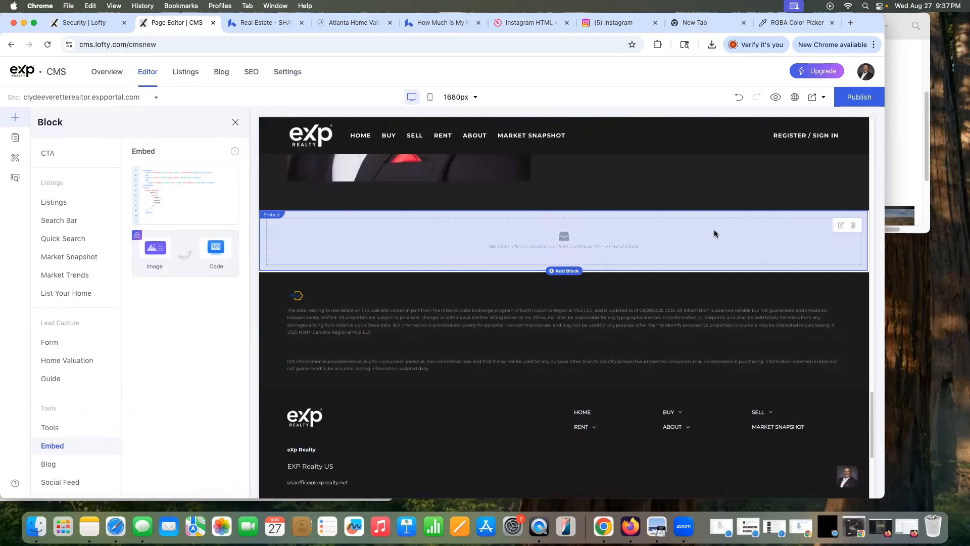
Step: Open the Embed block's HTML code panel and search the web for 'html instagram feed'
{"action": "left_click", "coordinate": [840, 225]}
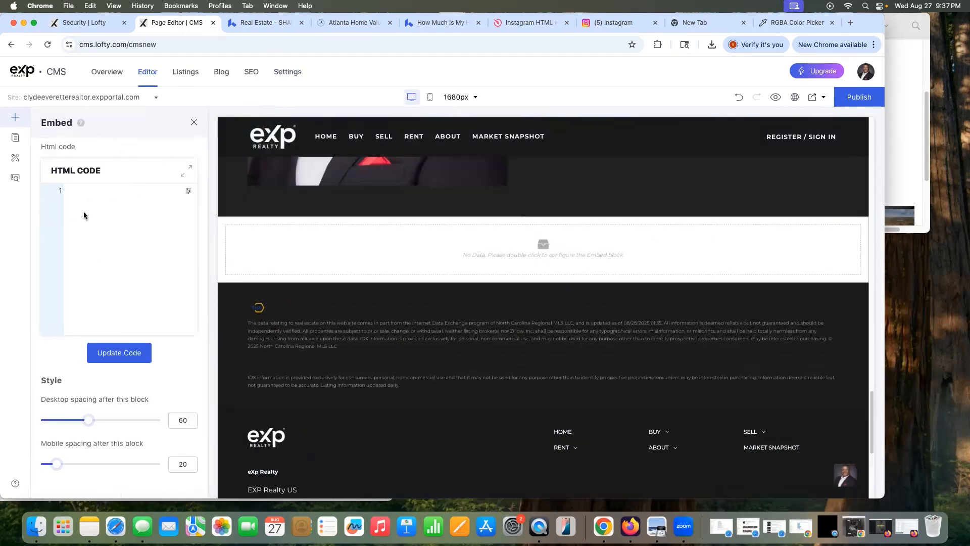
{"action": "left_click", "coordinate": [714, 25]}
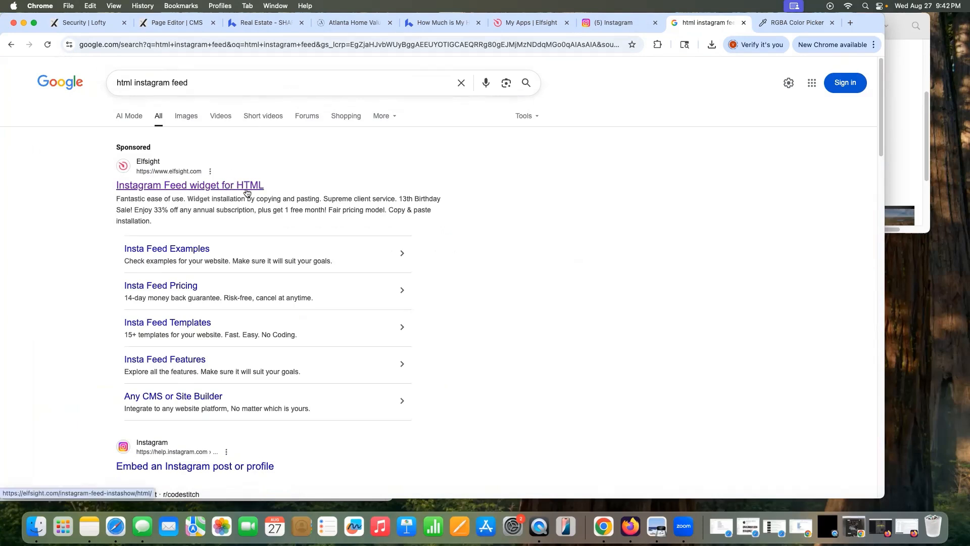
Step: From Elfsight's My Apps dashboard, start a new Instagram Feed widget via Create Widget
{"action": "left_click", "coordinate": [520, 32]}
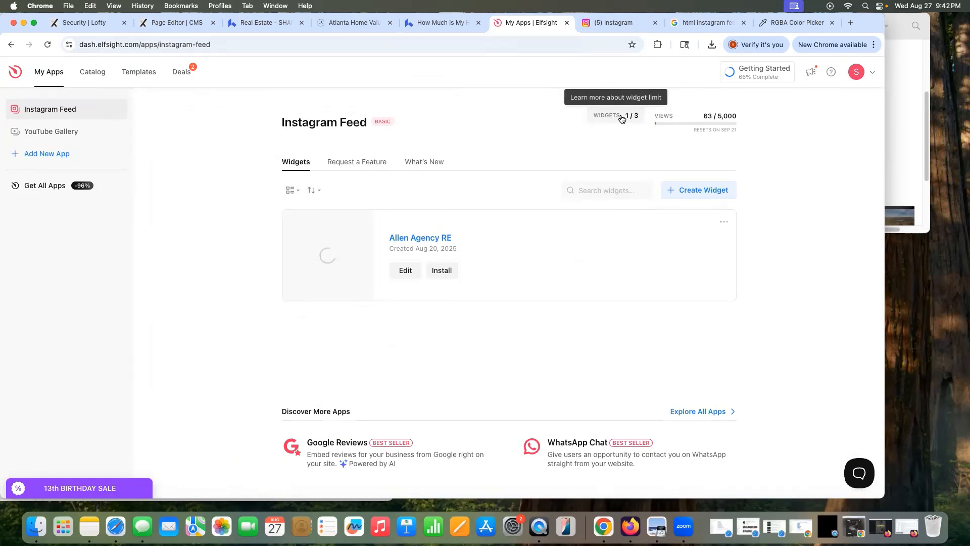
{"action": "left_click", "coordinate": [63, 131]}
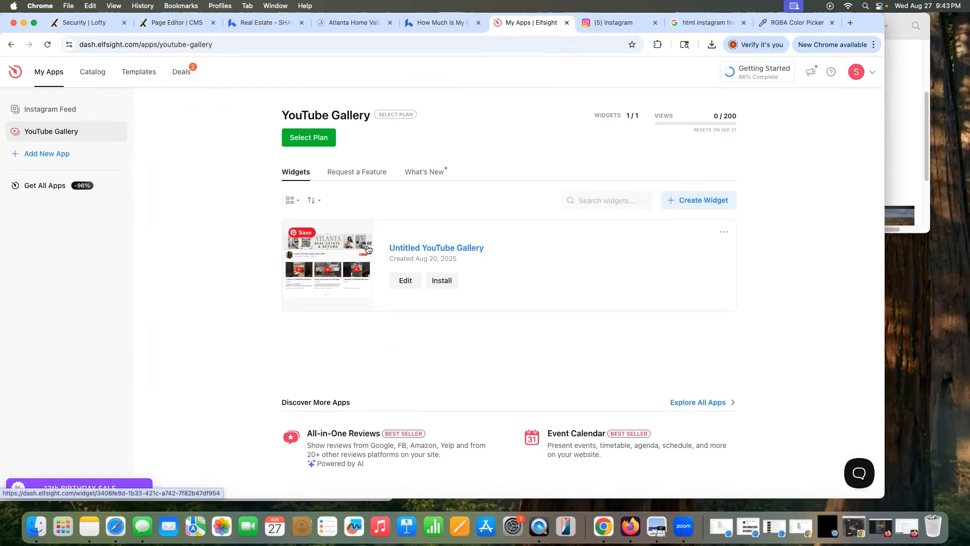
{"action": "left_click", "coordinate": [66, 109]}
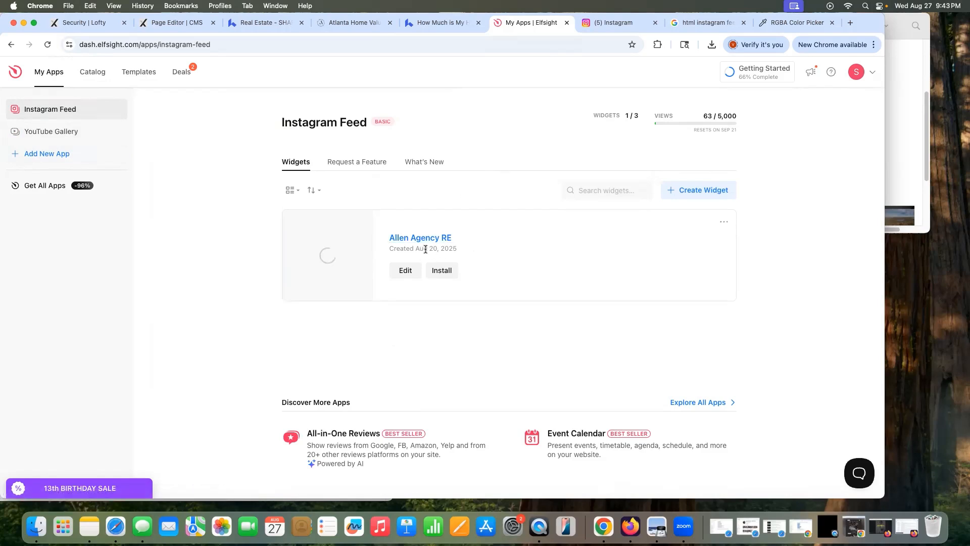
{"action": "left_click", "coordinate": [683, 193]}
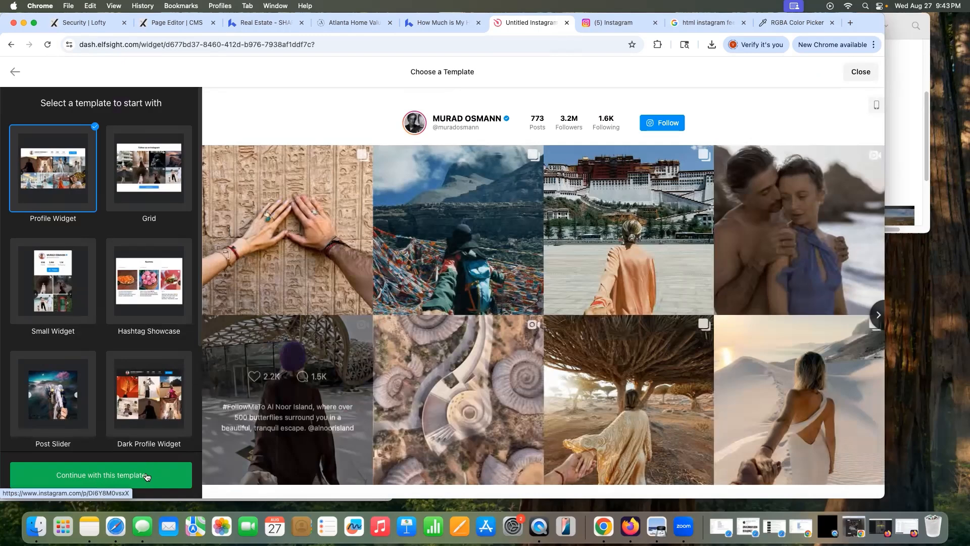
Step: Create the widget from the Profile Widget template using the agent's pasted Instagram profile URL
{"action": "left_click", "coordinate": [146, 475]}
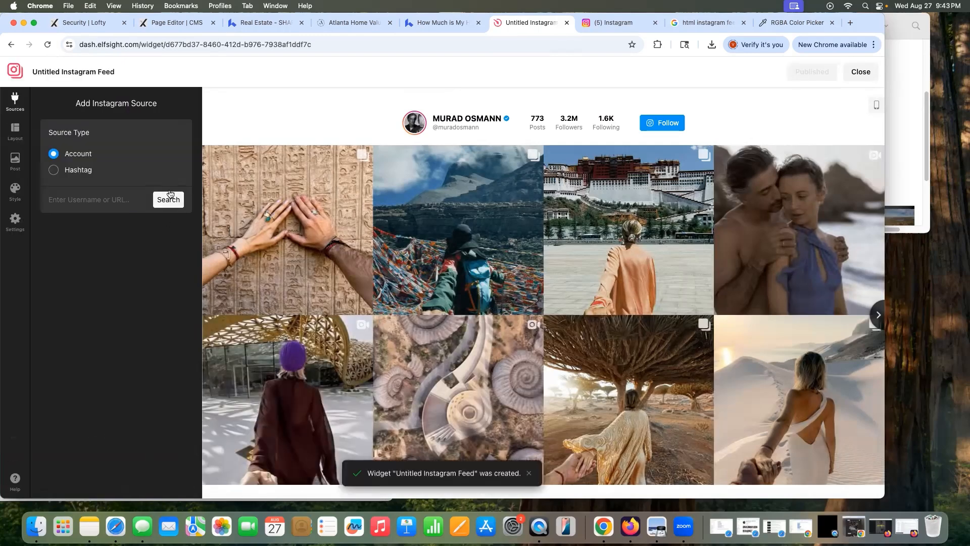
{"action": "left_click", "coordinate": [101, 201]}
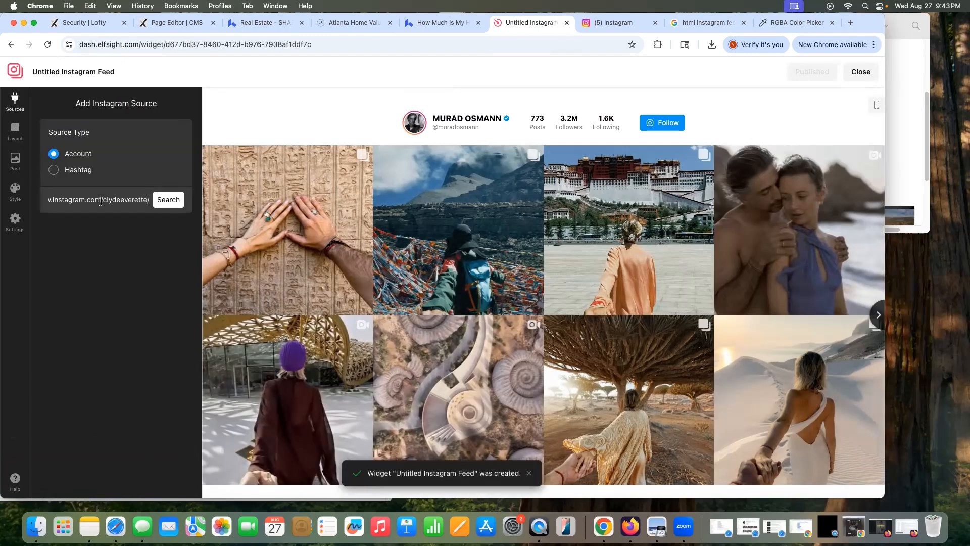
{"action": "key", "text": "Return"}
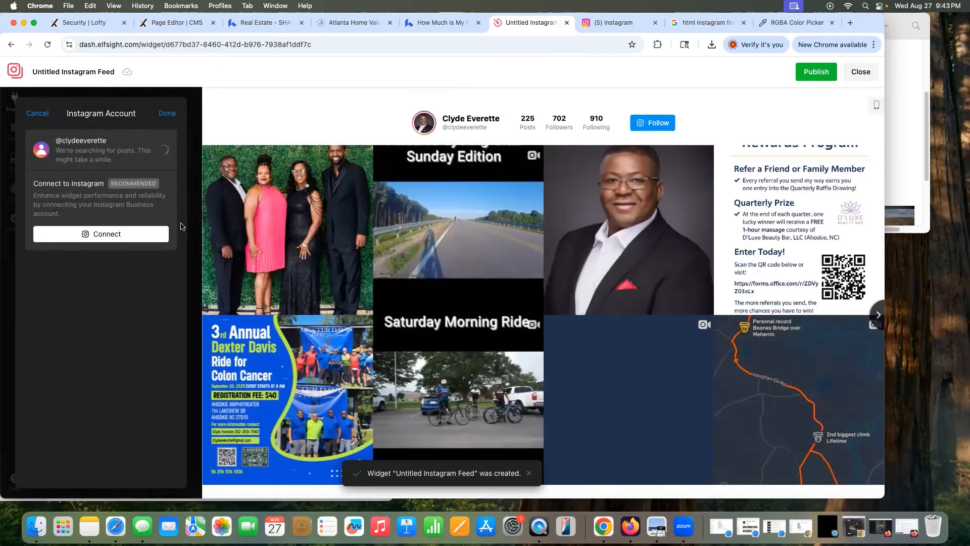
{"action": "left_click", "coordinate": [168, 114]}
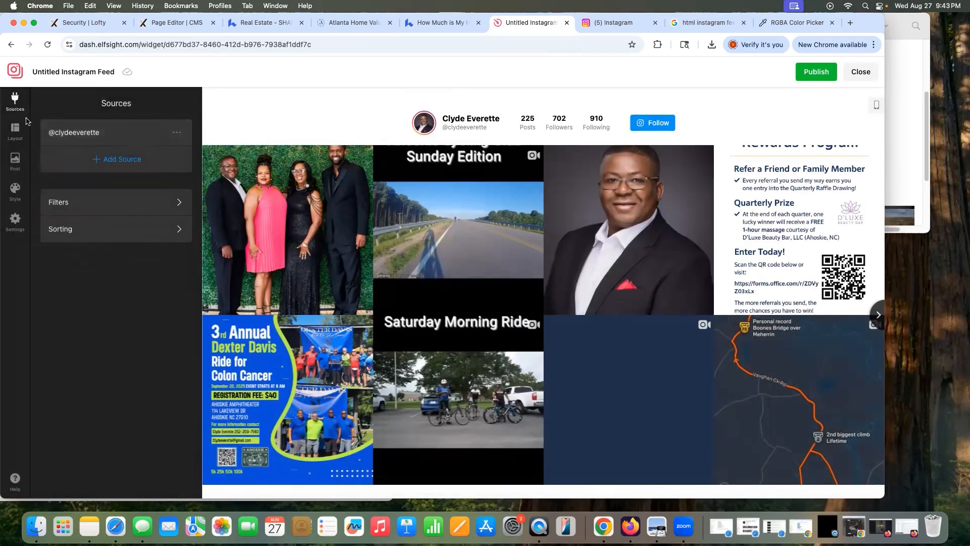
Step: Set the feed layout's Columns and Rows to a single row of posts
{"action": "left_click", "coordinate": [17, 129]}
{"action": "left_click", "coordinate": [98, 219]}
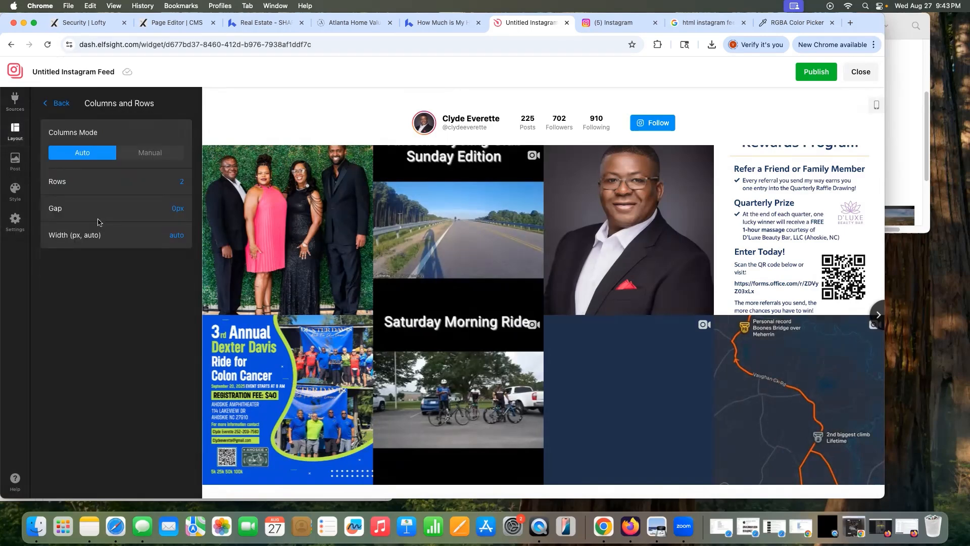
{"action": "left_click", "coordinate": [177, 182]}
{"action": "left_click", "coordinate": [176, 204]}
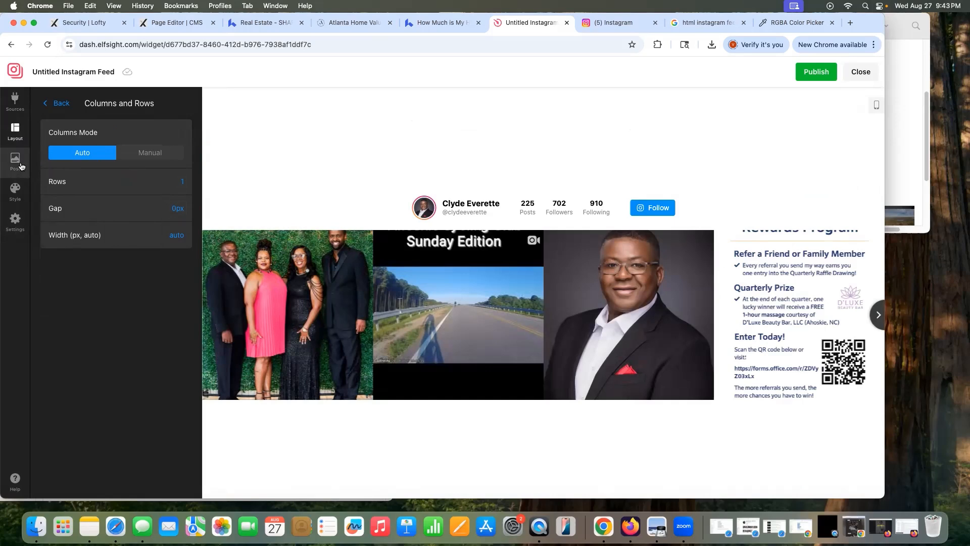
{"action": "left_click", "coordinate": [15, 161]}
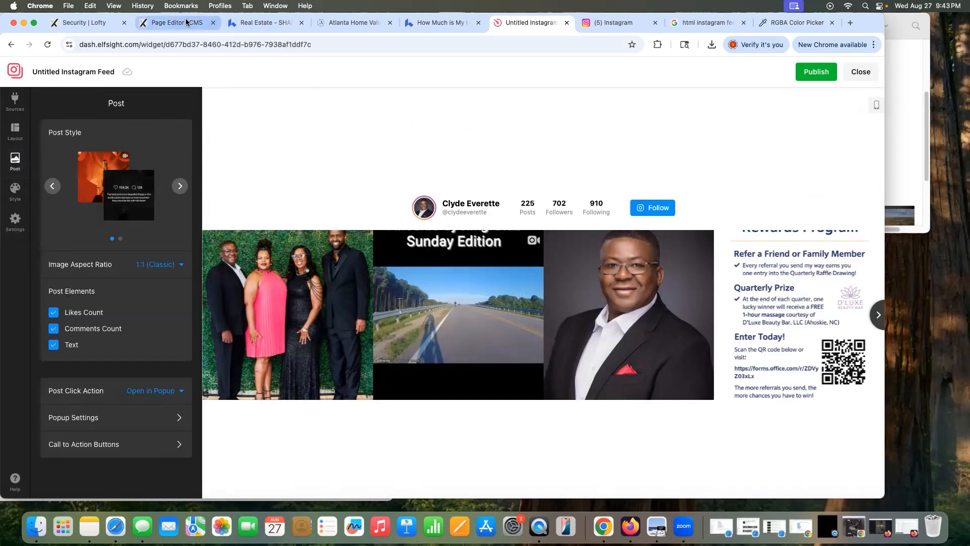
{"action": "left_click", "coordinate": [185, 22]}
{"action": "scroll", "coordinate": [700, 276], "scroll_direction": "up", "scroll_amount": 3}
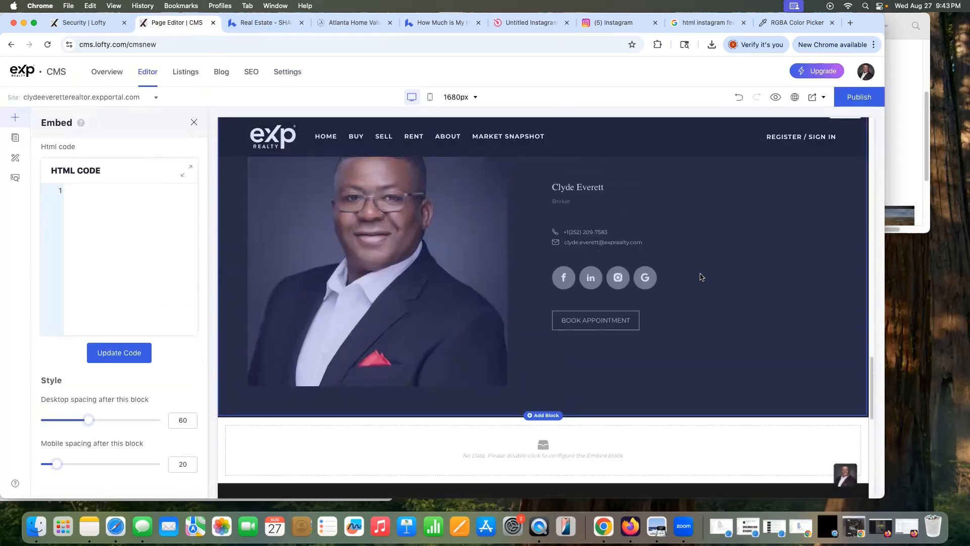
{"action": "scroll", "coordinate": [718, 448], "scroll_direction": "down", "scroll_amount": 3}
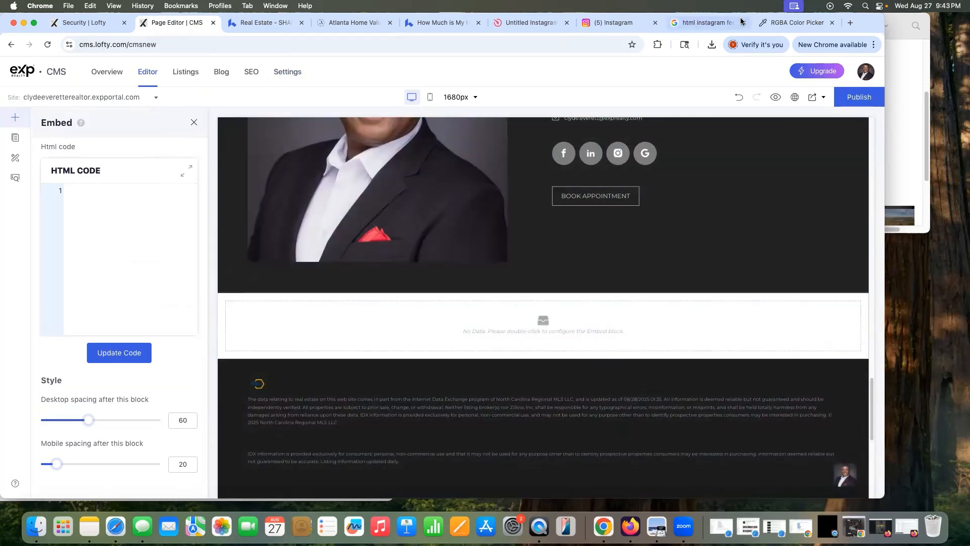
{"action": "left_click", "coordinate": [534, 24]}
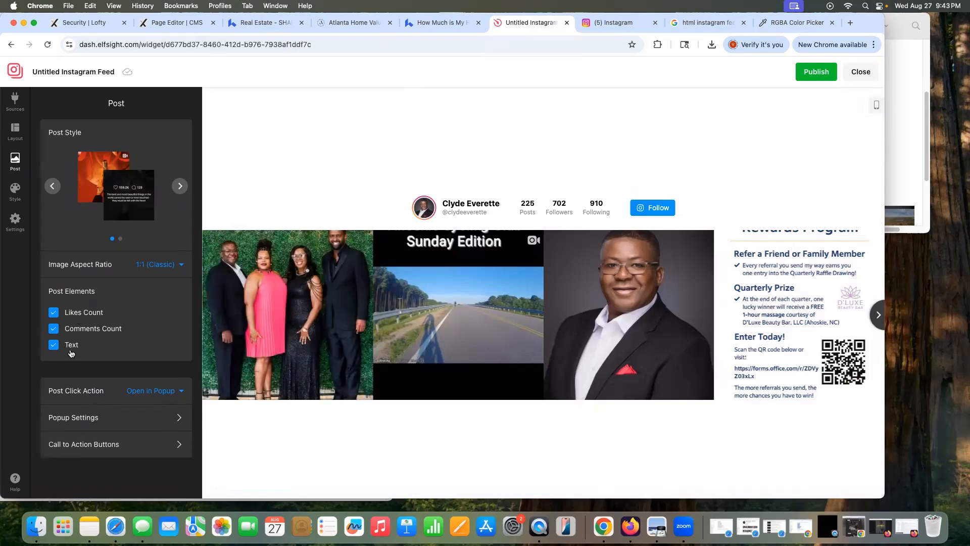
{"action": "left_click", "coordinate": [264, 23]}
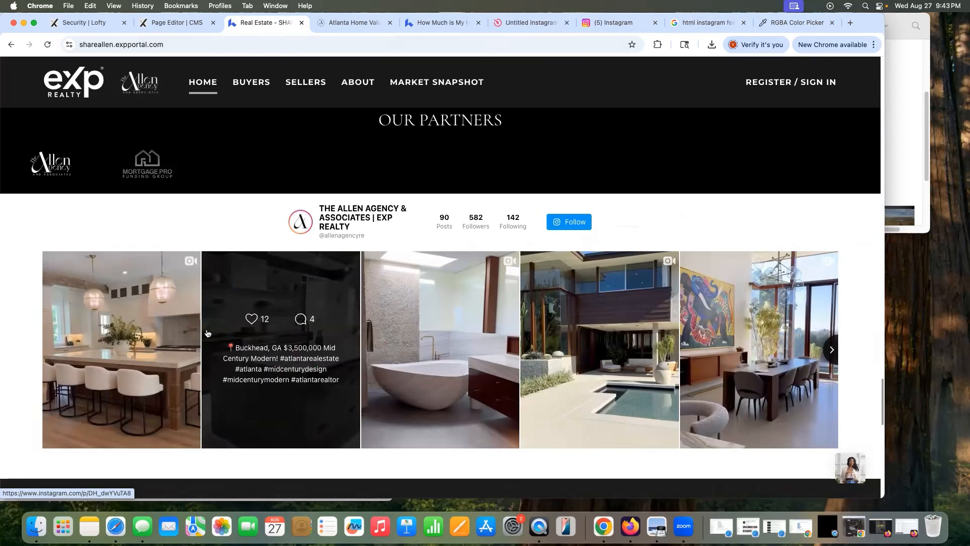
{"action": "left_click", "coordinate": [154, 337]}
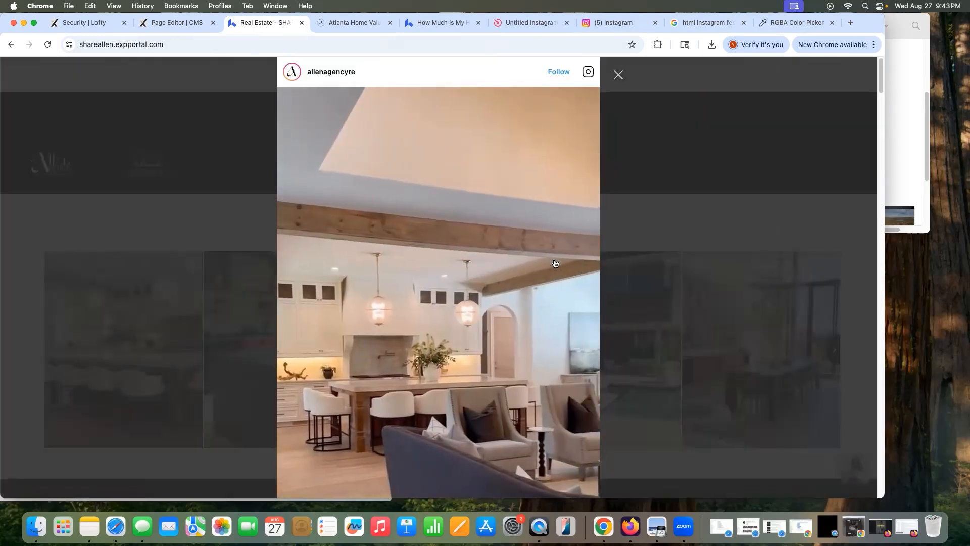
{"action": "left_click", "coordinate": [618, 74]}
{"action": "left_click", "coordinate": [392, 378]}
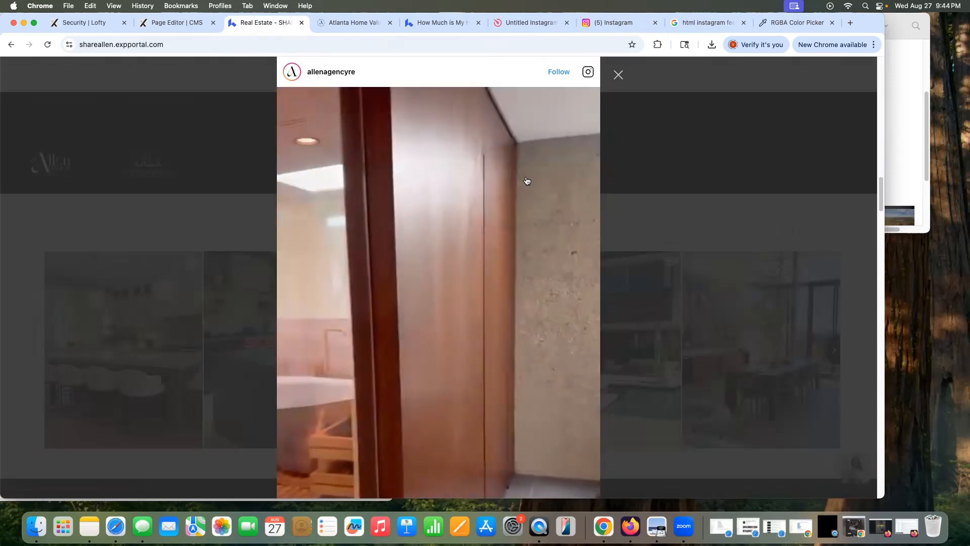
{"action": "left_click", "coordinate": [618, 75]}
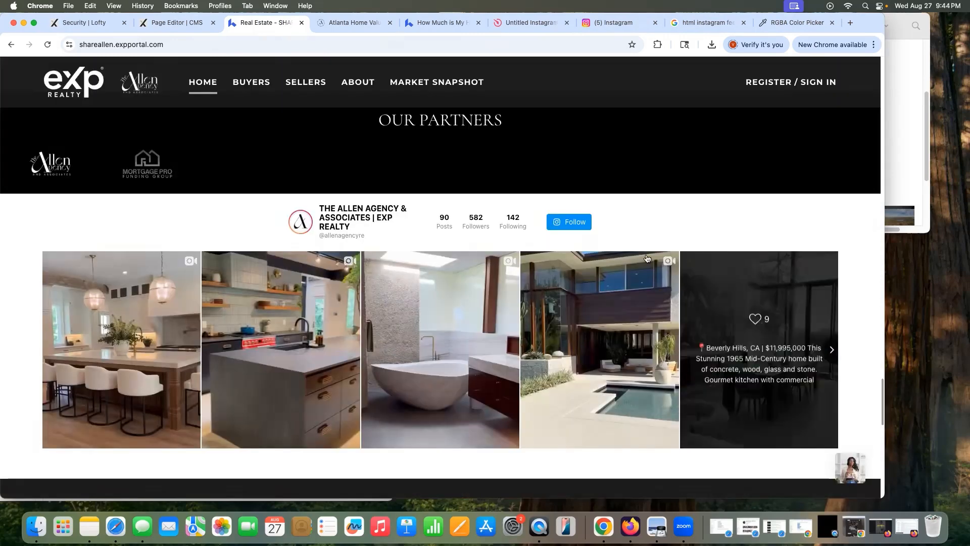
{"action": "left_click", "coordinate": [170, 24]}
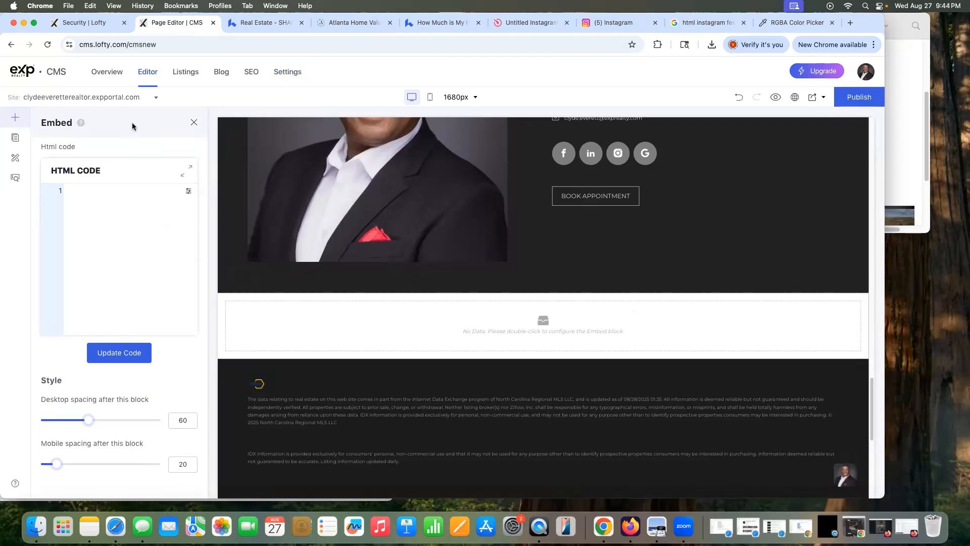
{"action": "left_click", "coordinate": [531, 22]}
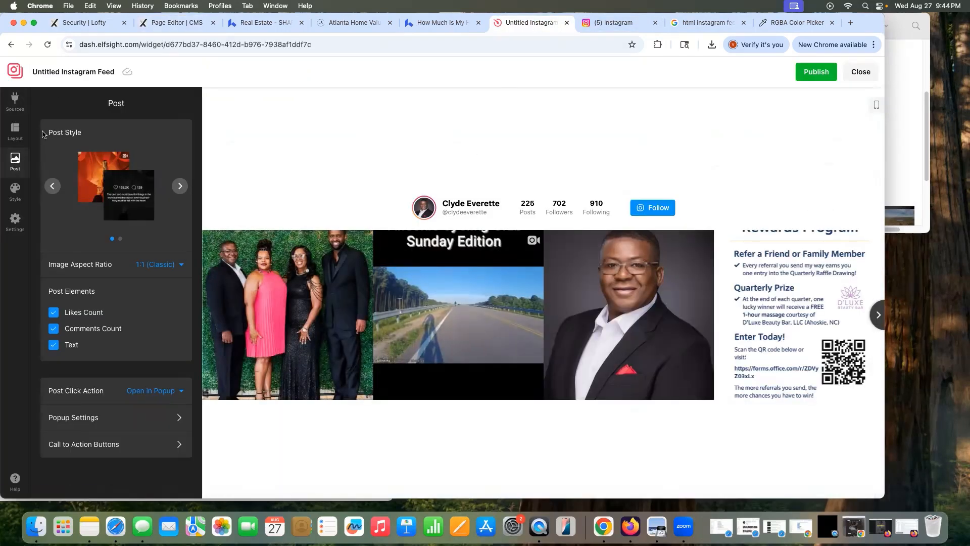
{"action": "left_click", "coordinate": [51, 186]}
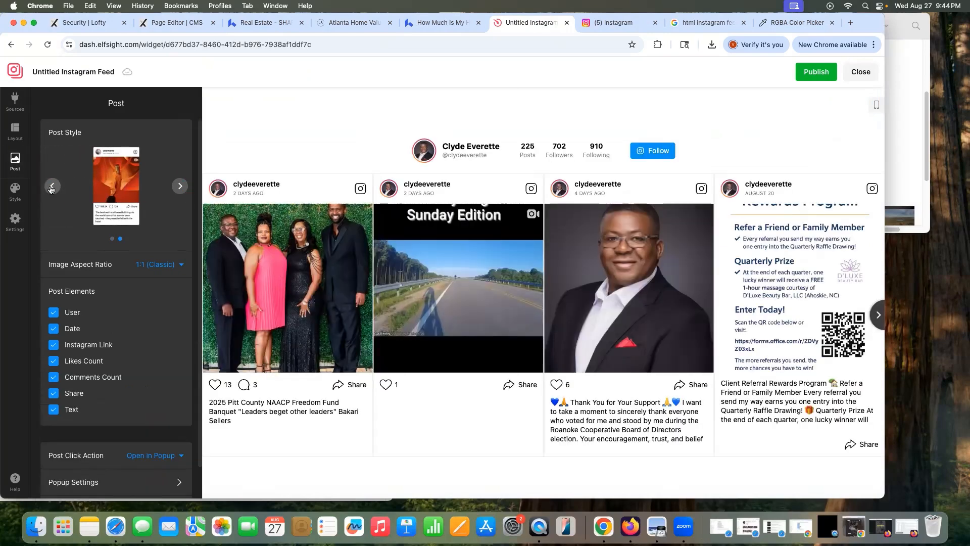
{"action": "left_click", "coordinate": [180, 187]}
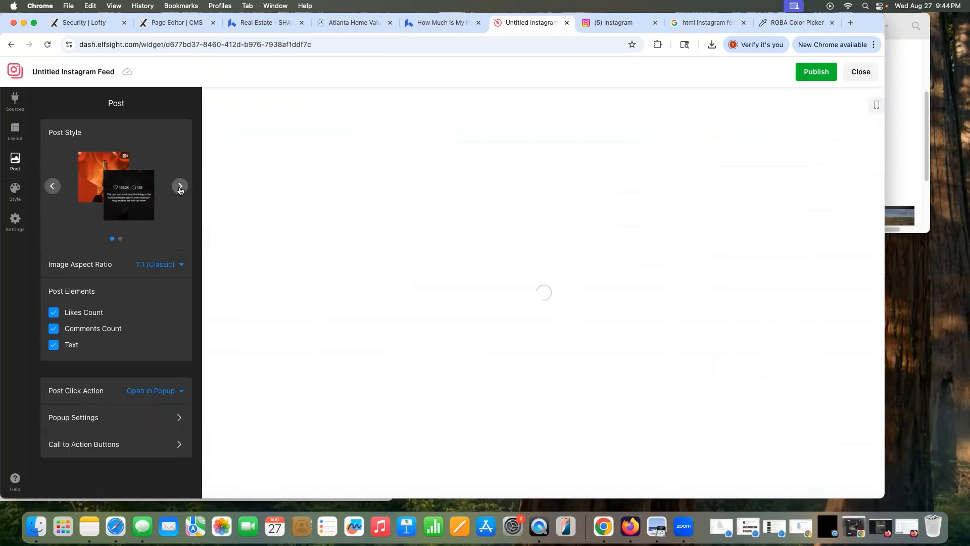
{"action": "left_click", "coordinate": [52, 186]}
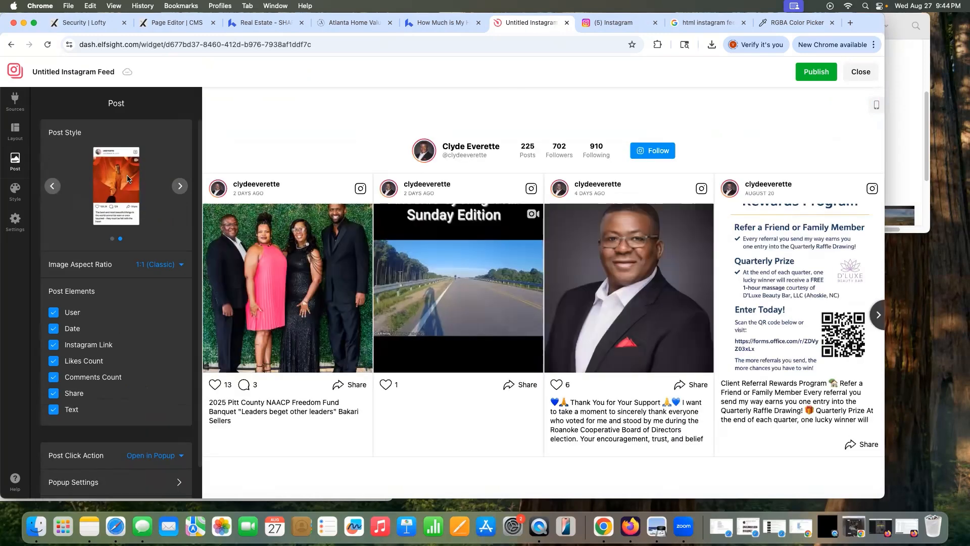
{"action": "left_click", "coordinate": [180, 187]}
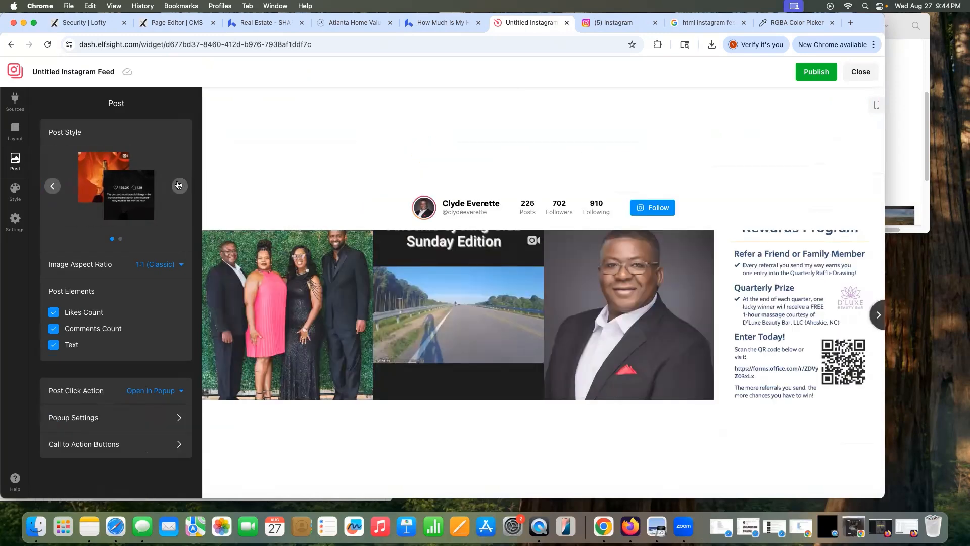
Step: Set the gap between posts in Layout > Columns and Rows to 2px
{"action": "left_click", "coordinate": [16, 132]}
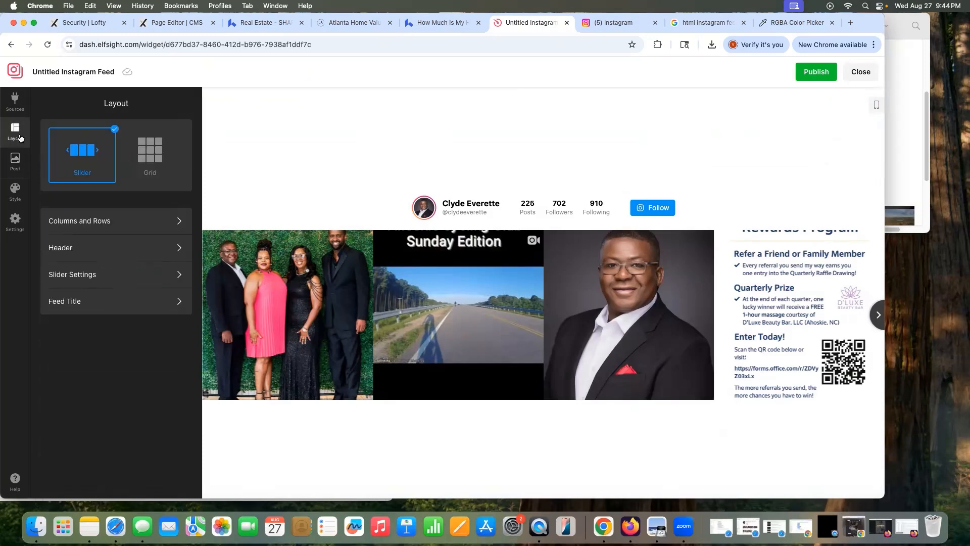
{"action": "left_click", "coordinate": [88, 225]}
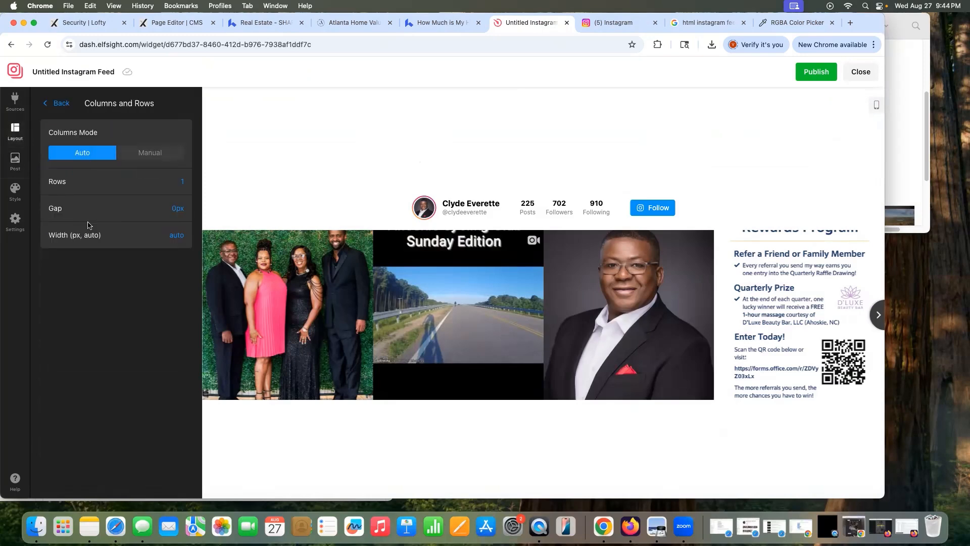
{"action": "left_click", "coordinate": [170, 210]}
{"action": "left_click", "coordinate": [169, 245]}
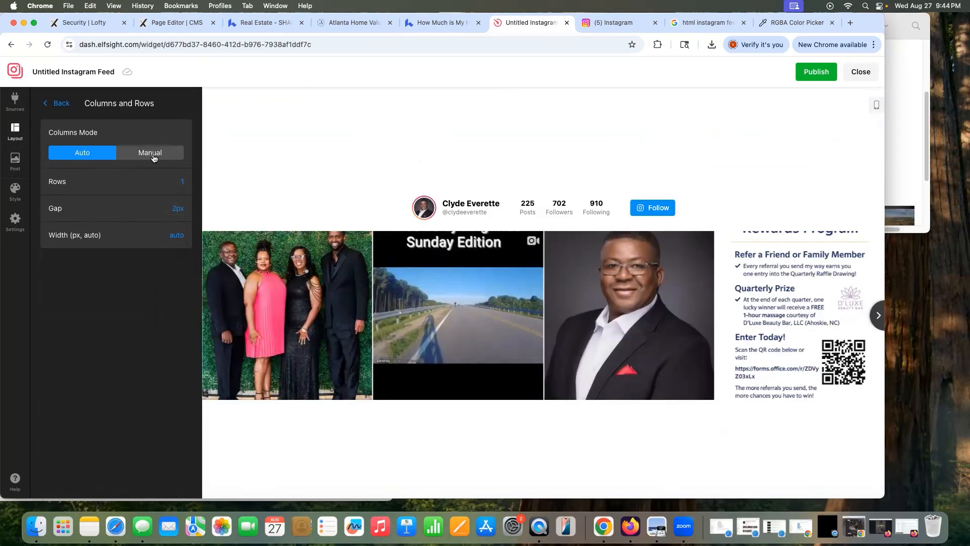
Step: Review the header, overlay and arrow colour styles, plus the Sources and Settings panels
{"action": "left_click", "coordinate": [15, 191]}
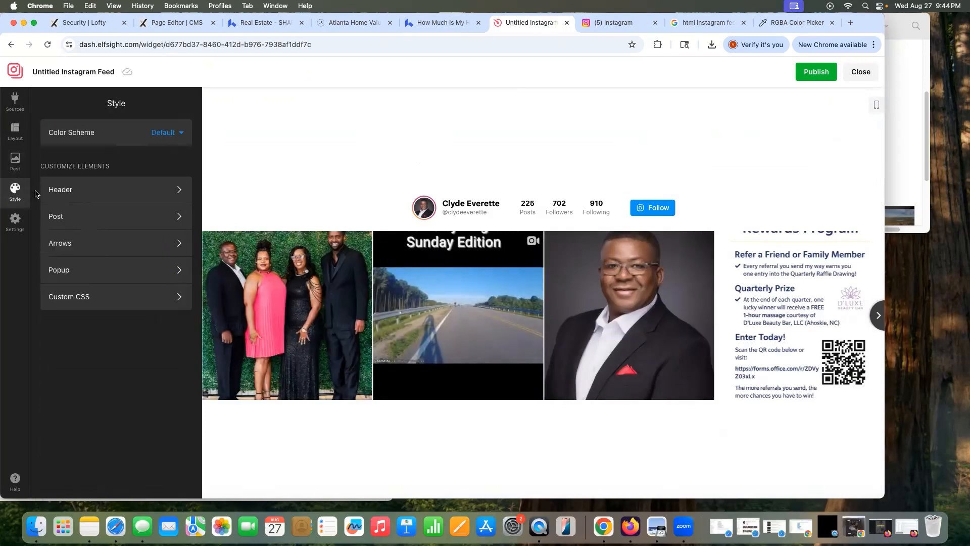
{"action": "left_click", "coordinate": [81, 190]}
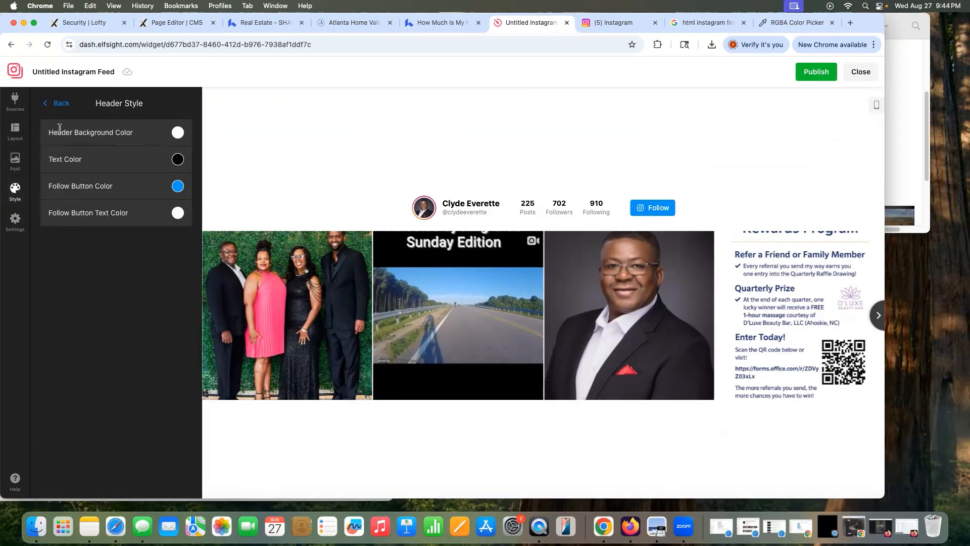
{"action": "left_click", "coordinate": [56, 103]}
{"action": "left_click", "coordinate": [78, 218]}
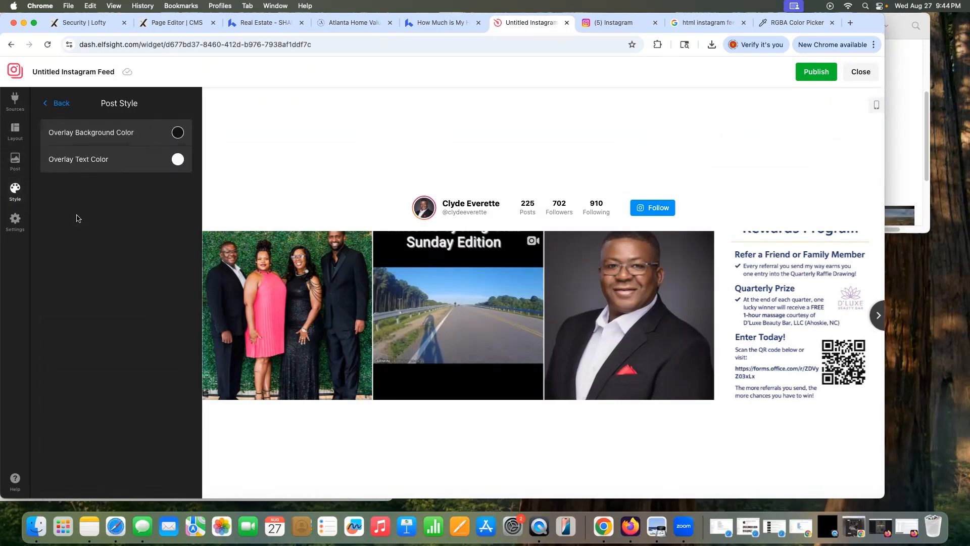
{"action": "left_click", "coordinate": [56, 103]}
{"action": "left_click", "coordinate": [78, 246]}
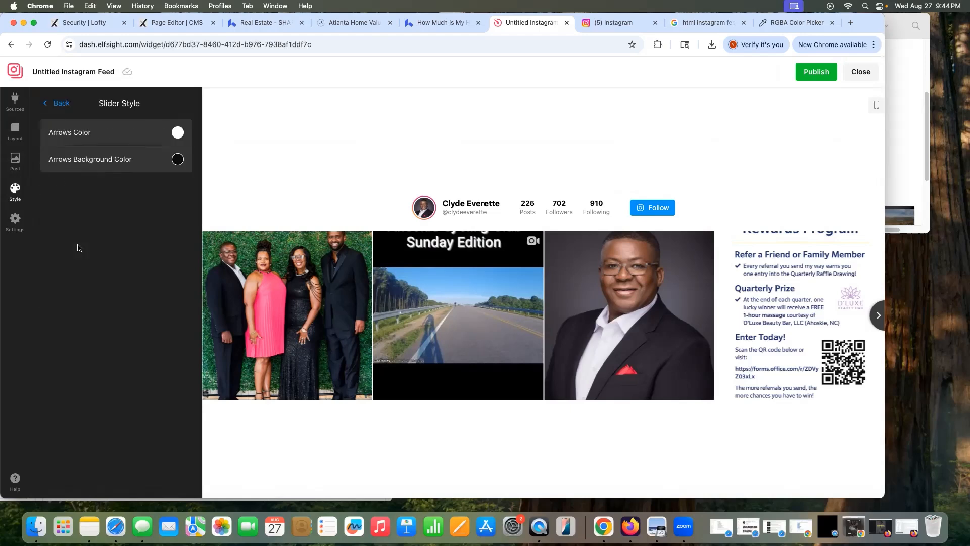
{"action": "left_click", "coordinate": [56, 103]}
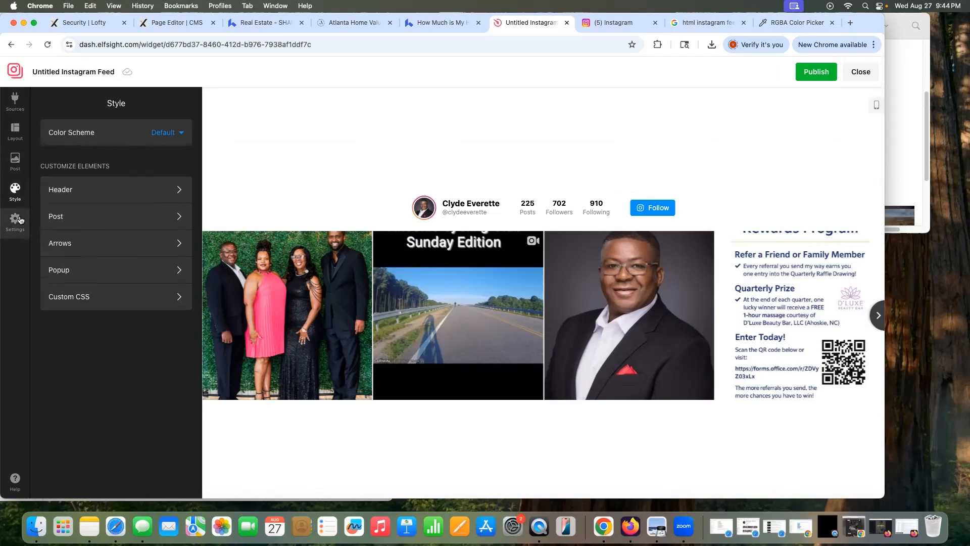
{"action": "left_click", "coordinate": [15, 125]}
{"action": "left_click", "coordinate": [15, 98]}
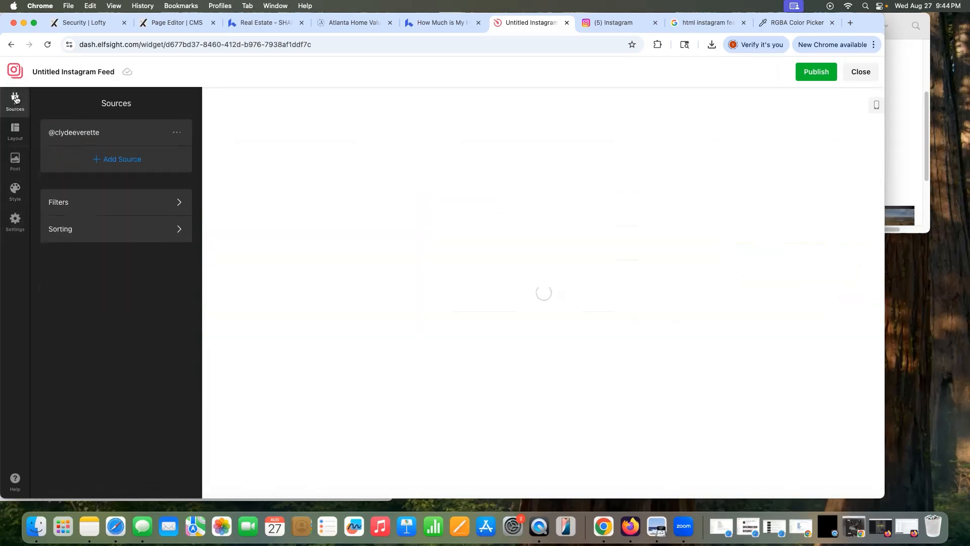
{"action": "left_click", "coordinate": [15, 218]}
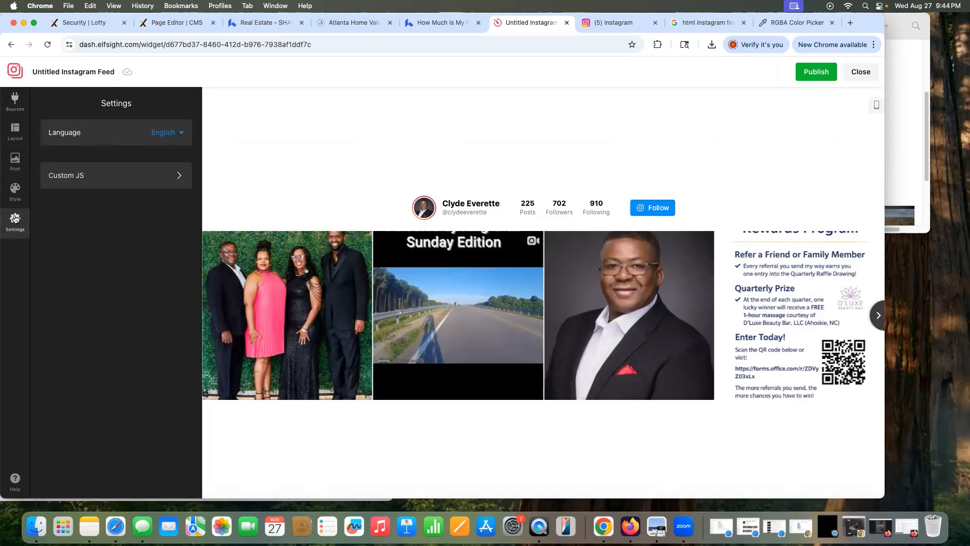
{"action": "left_click", "coordinate": [13, 187]}
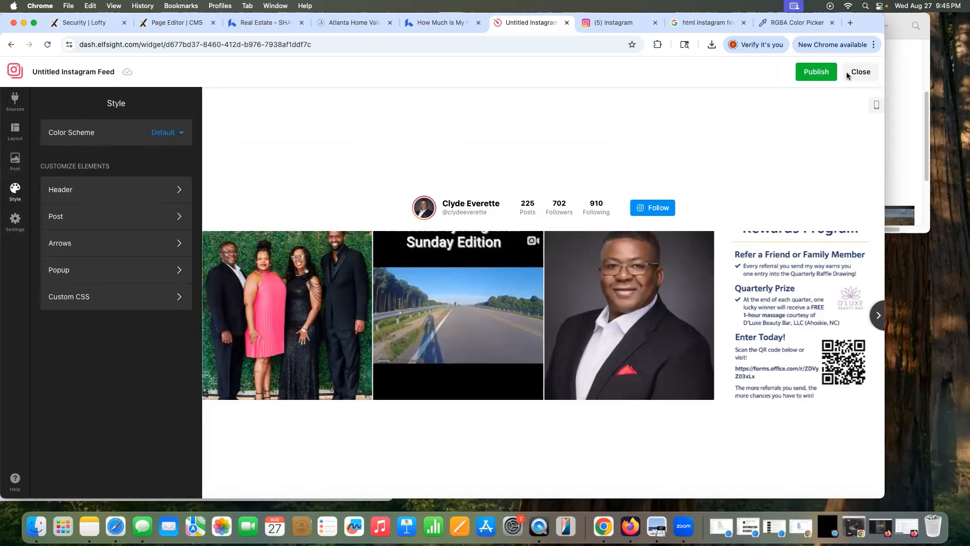
{"action": "left_click_drag", "start_coordinate": [863, 30], "coordinate": [842, 29]}
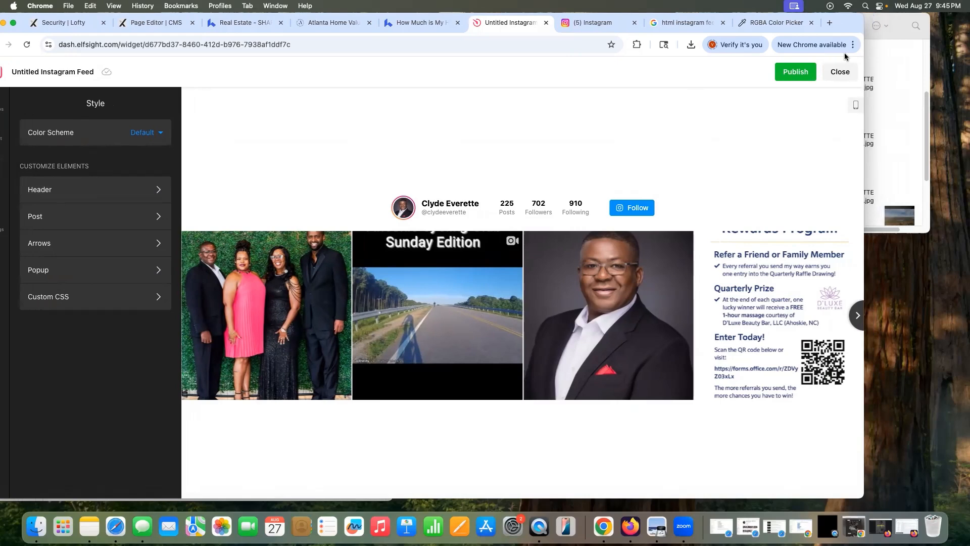
Step: Publish the Instagram feed widget and close the widget editor
{"action": "left_click", "coordinate": [801, 72]}
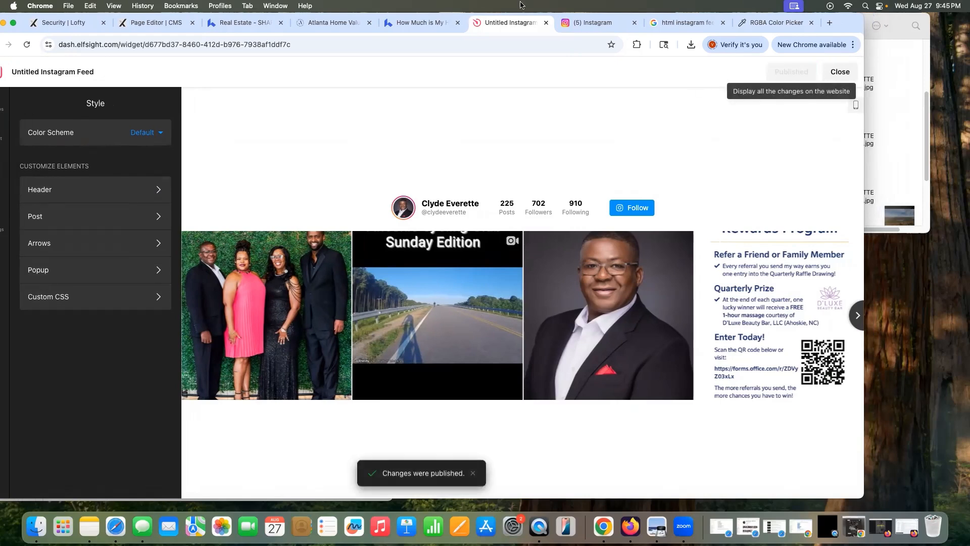
{"action": "left_click_drag", "start_coordinate": [846, 20], "coordinate": [875, 20]}
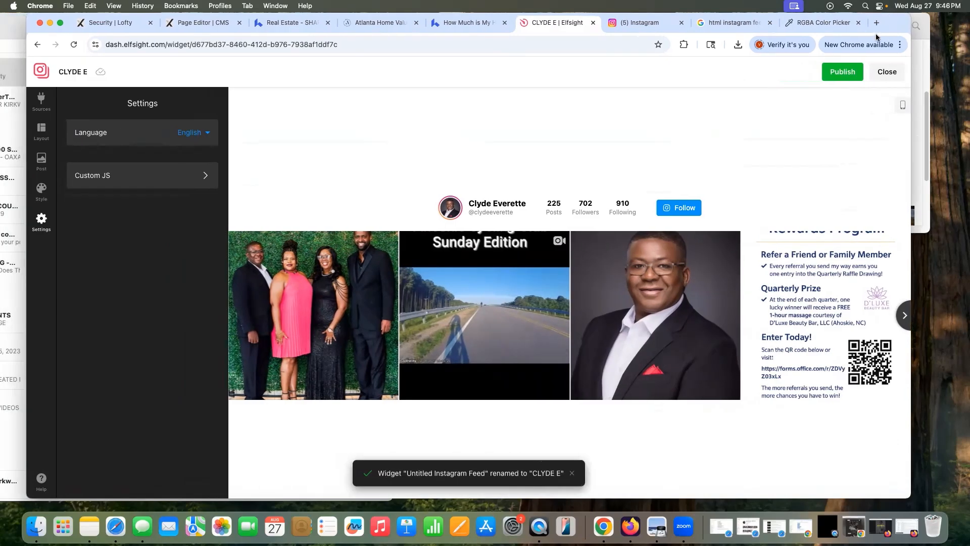
{"action": "left_click_drag", "start_coordinate": [876, 23], "coordinate": [906, 27]}
{"action": "left_click", "coordinate": [829, 71]}
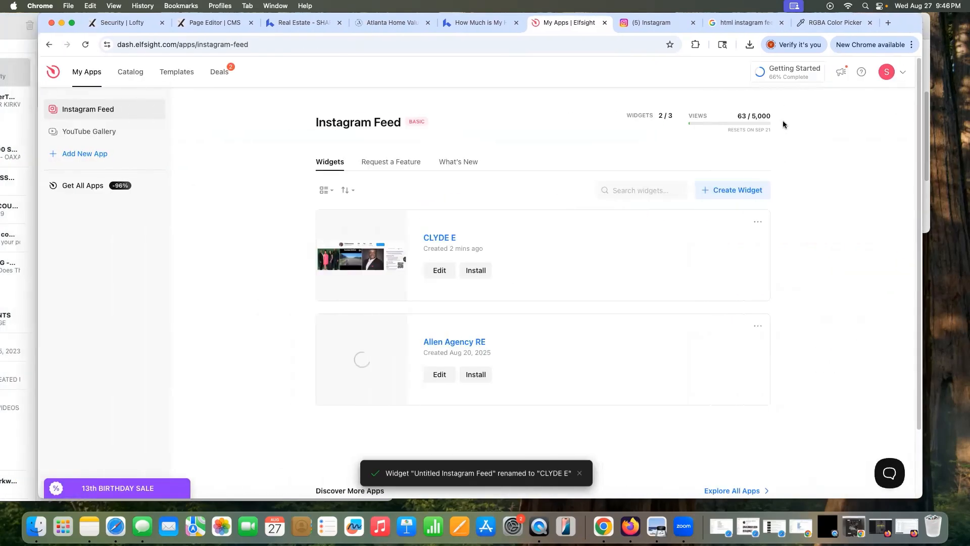
Step: Copy the new widget's embed code from its options menu
{"action": "left_click", "coordinate": [757, 224]}
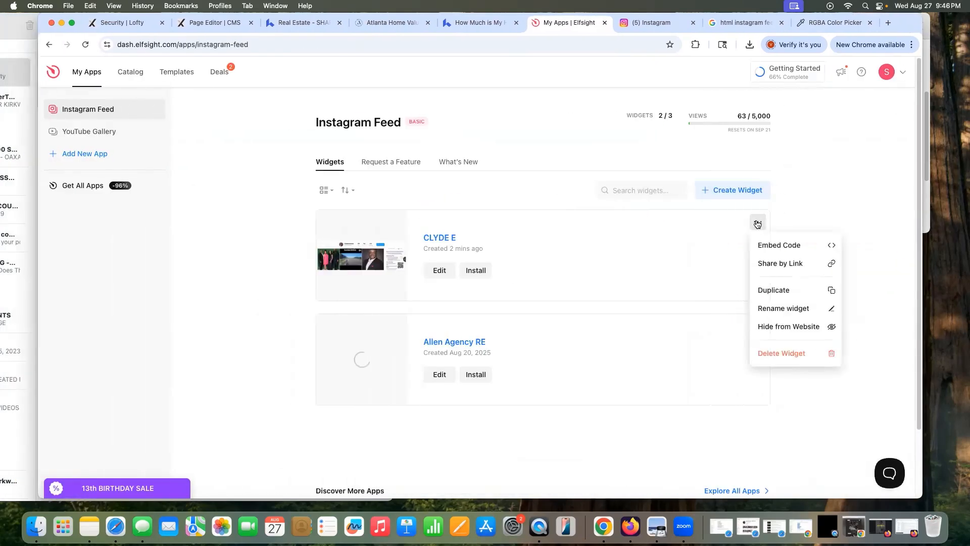
{"action": "left_click", "coordinate": [791, 245]}
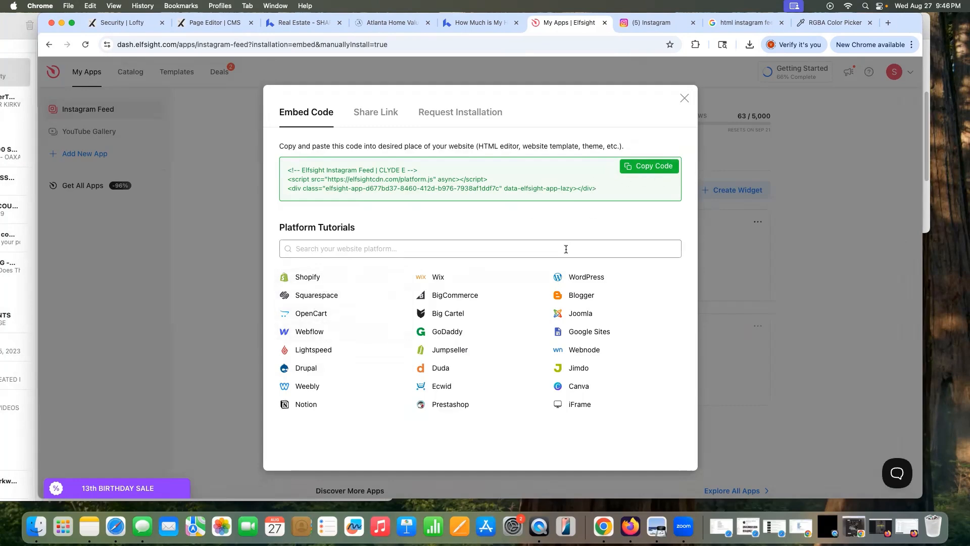
{"action": "left_click", "coordinate": [659, 167]}
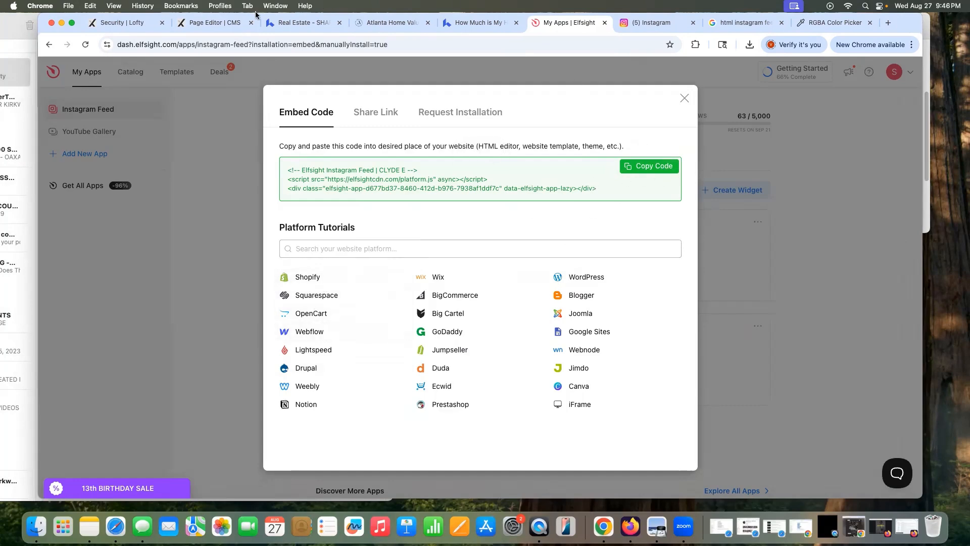
{"action": "left_click", "coordinate": [221, 22]}
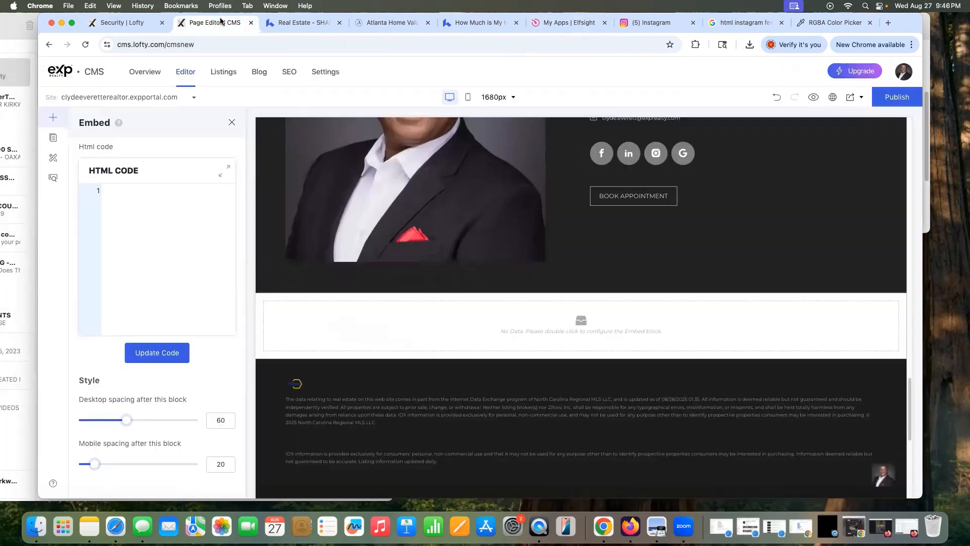
Step: Paste the Elfsight embed code into the Embed block's HTML code box and apply it
{"action": "left_click", "coordinate": [141, 199]}
{"action": "key", "text": "super+v"}
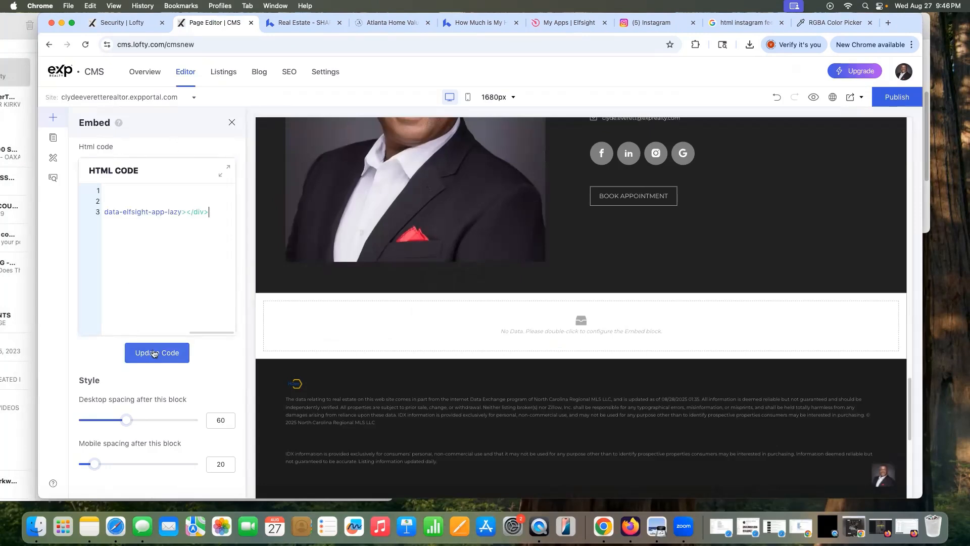
{"action": "left_click", "coordinate": [153, 353]}
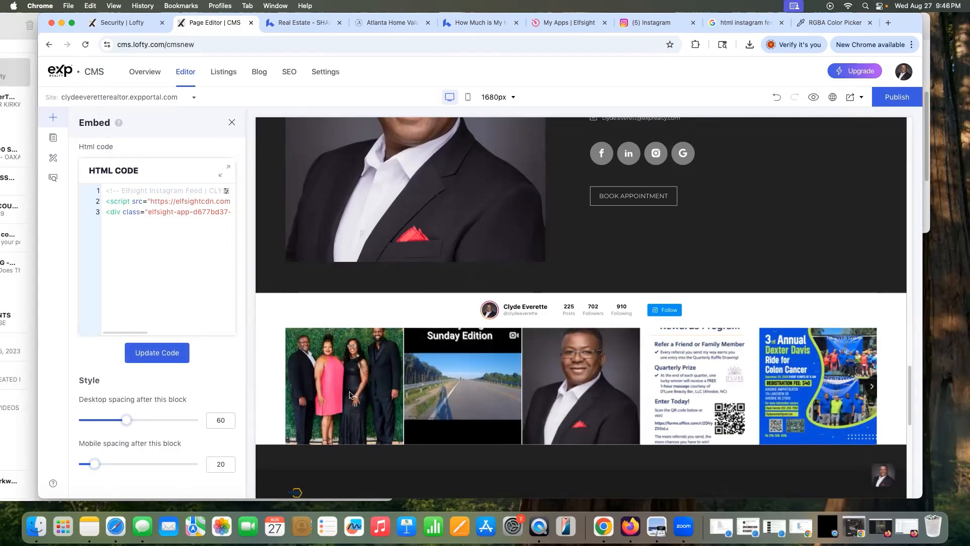
{"action": "left_click", "coordinate": [232, 122]}
Step: Publish the website and open the live homepage in a new tab
{"action": "scroll", "coordinate": [394, 301], "scroll_direction": "up", "scroll_amount": 5}
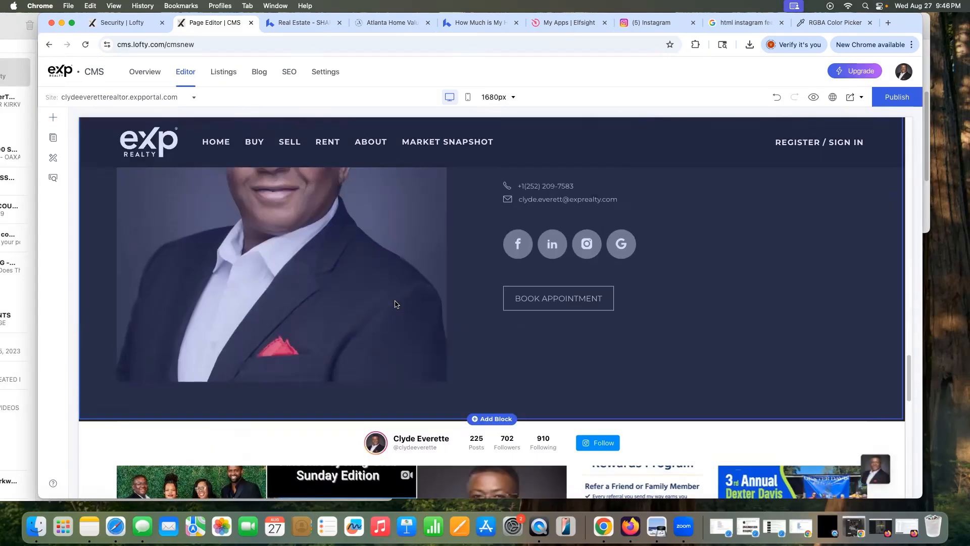
{"action": "scroll", "coordinate": [397, 304], "scroll_direction": "up", "scroll_amount": 10}
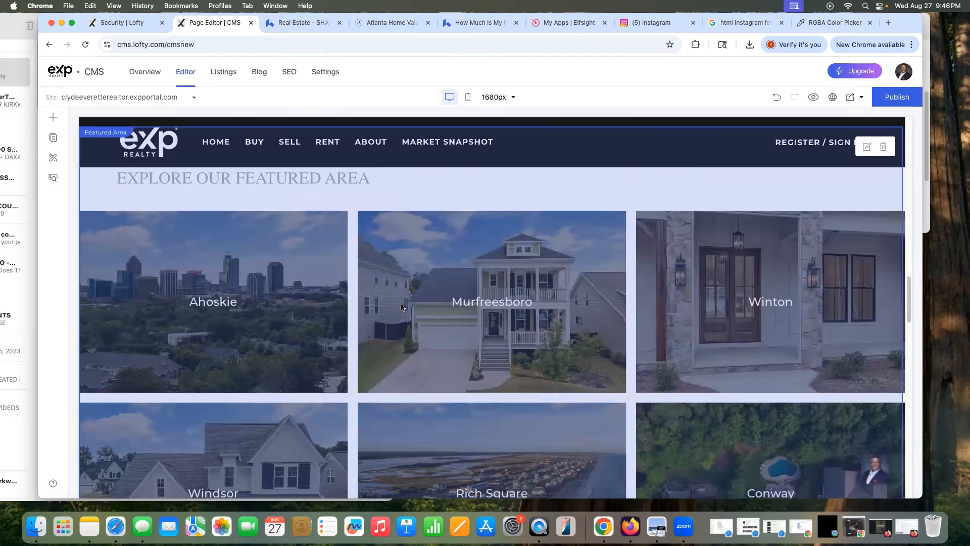
{"action": "scroll", "coordinate": [401, 306], "scroll_direction": "up", "scroll_amount": 5}
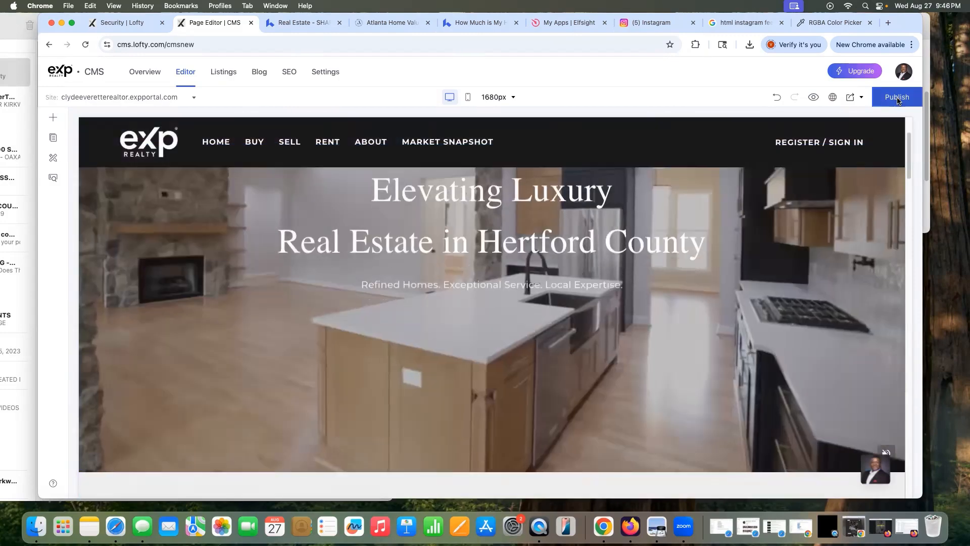
{"action": "left_click", "coordinate": [896, 97]}
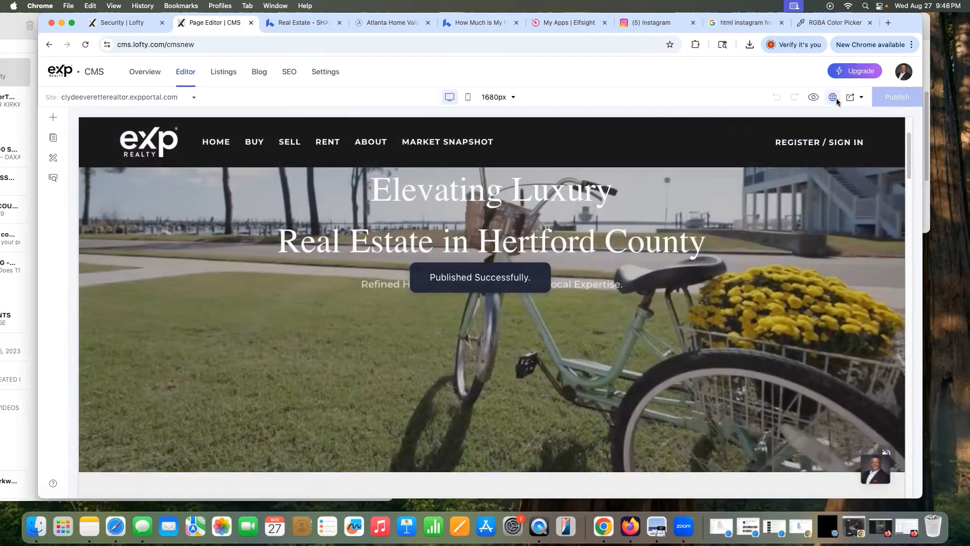
{"action": "left_click", "coordinate": [833, 97]}
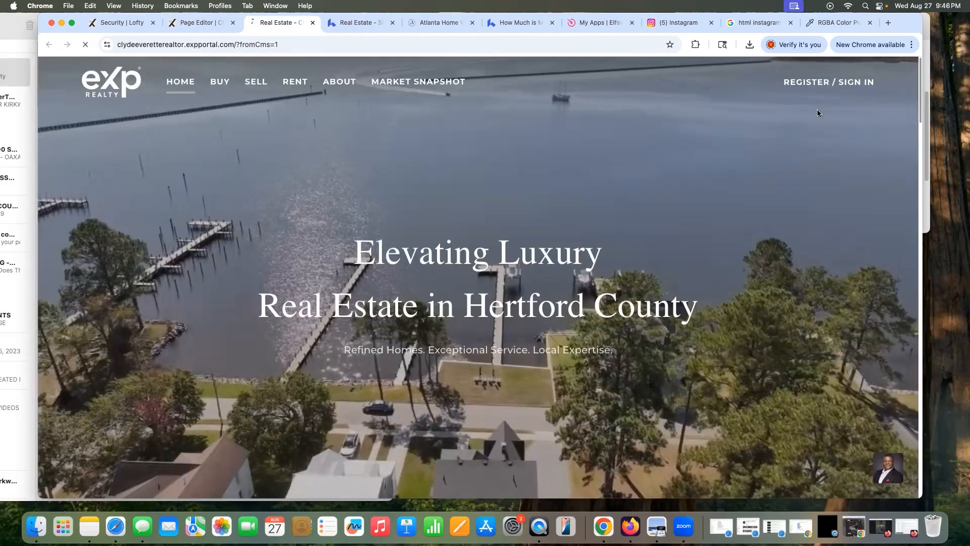
{"action": "scroll", "coordinate": [812, 286], "scroll_direction": "down", "scroll_amount": 10}
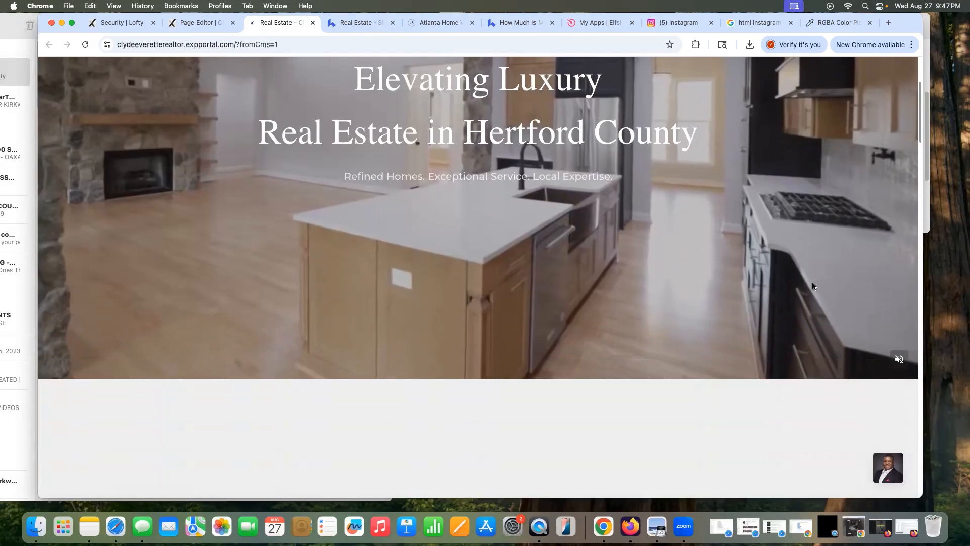
{"action": "scroll", "coordinate": [810, 281], "scroll_direction": "down", "scroll_amount": 10}
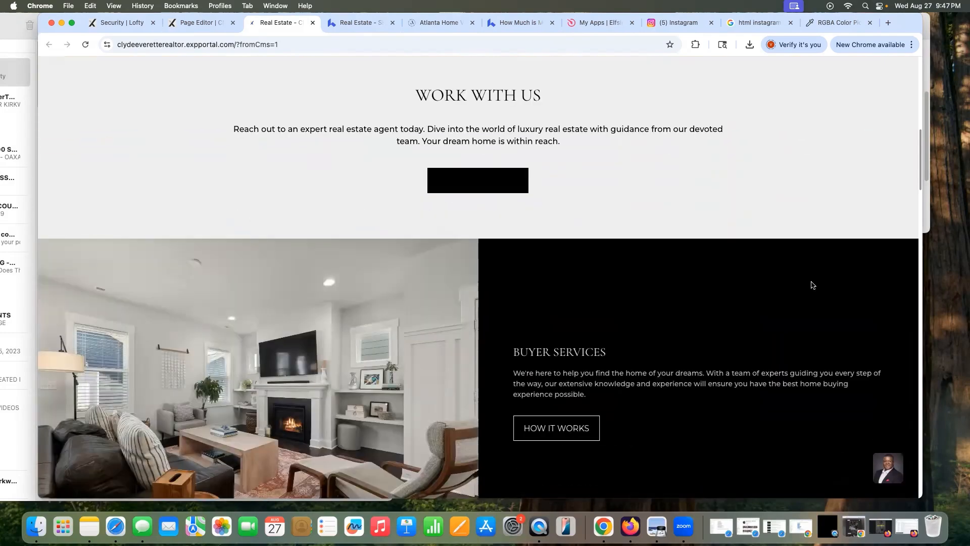
{"action": "scroll", "coordinate": [810, 281], "scroll_direction": "down", "scroll_amount": 4}
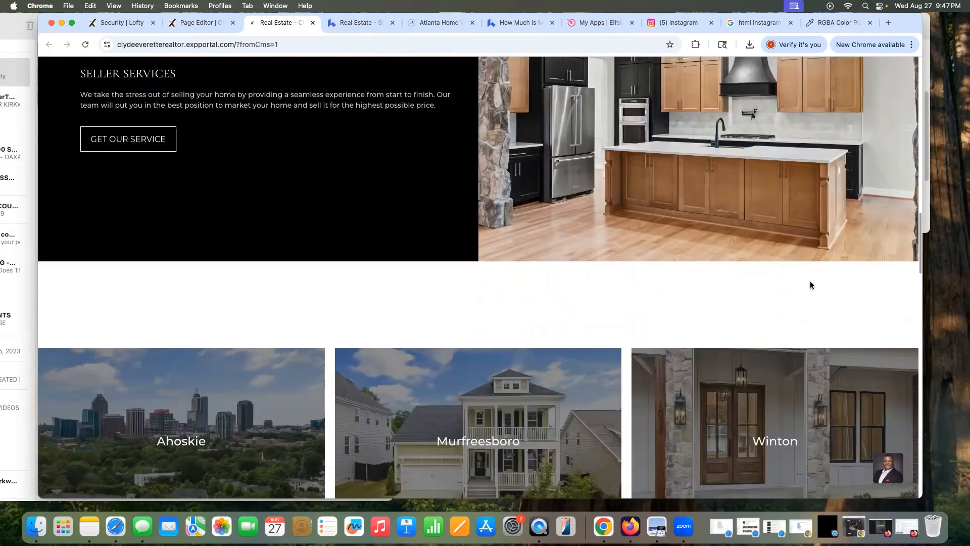
{"action": "scroll", "coordinate": [810, 281], "scroll_direction": "down", "scroll_amount": 7}
{"action": "scroll", "coordinate": [811, 286], "scroll_direction": "down", "scroll_amount": 12}
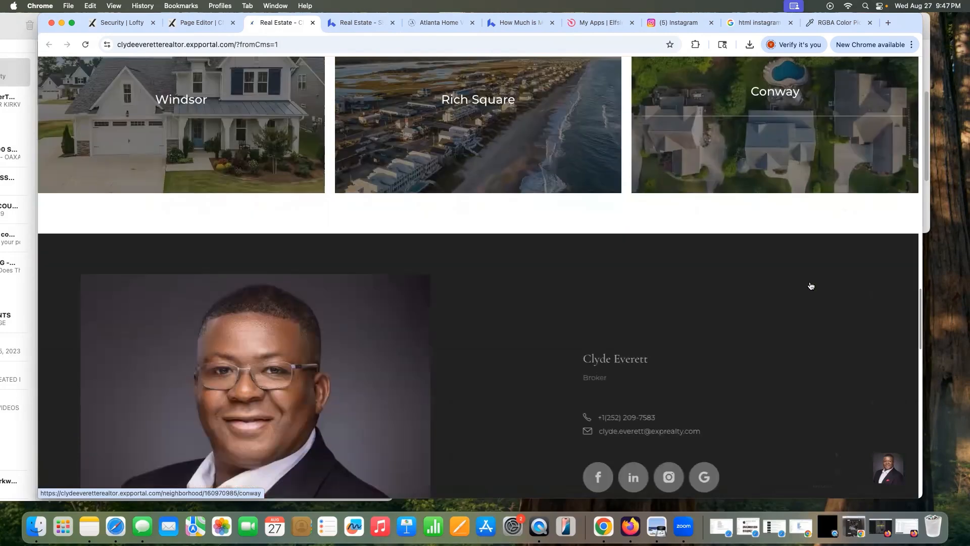
{"action": "scroll", "coordinate": [553, 389], "scroll_direction": "down", "scroll_amount": 5}
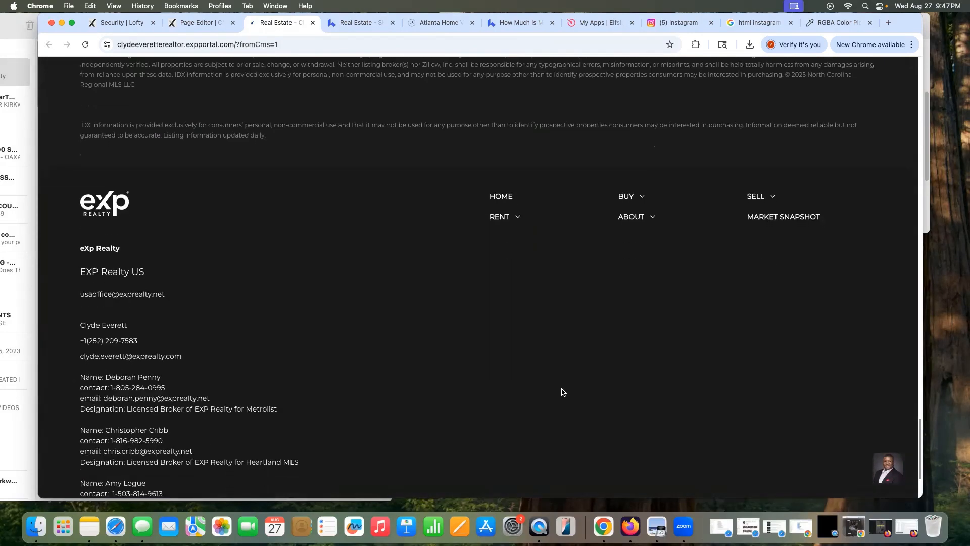
{"action": "scroll", "coordinate": [561, 390], "scroll_direction": "up", "scroll_amount": 6}
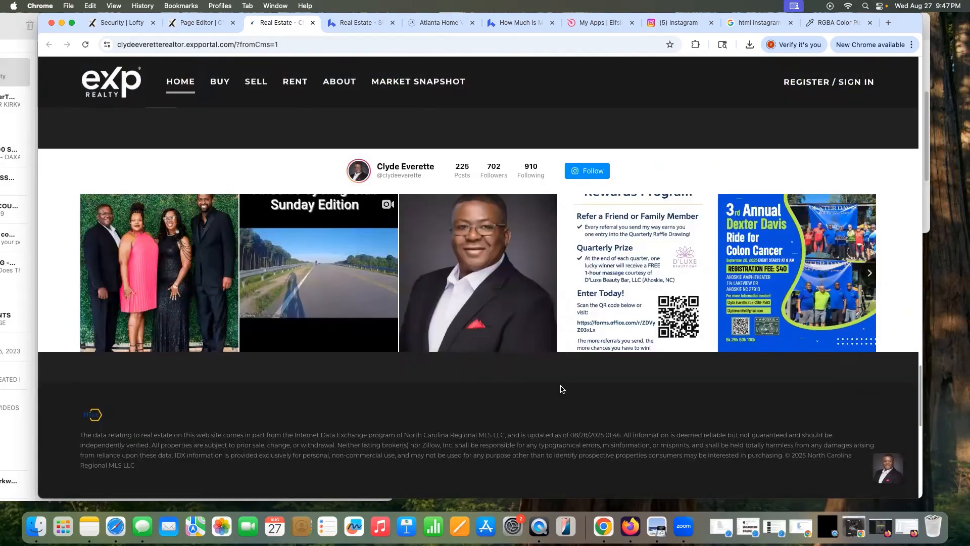
{"action": "scroll", "coordinate": [561, 389], "scroll_direction": "up", "scroll_amount": 4}
{"action": "scroll", "coordinate": [550, 359], "scroll_direction": "down", "scroll_amount": 4}
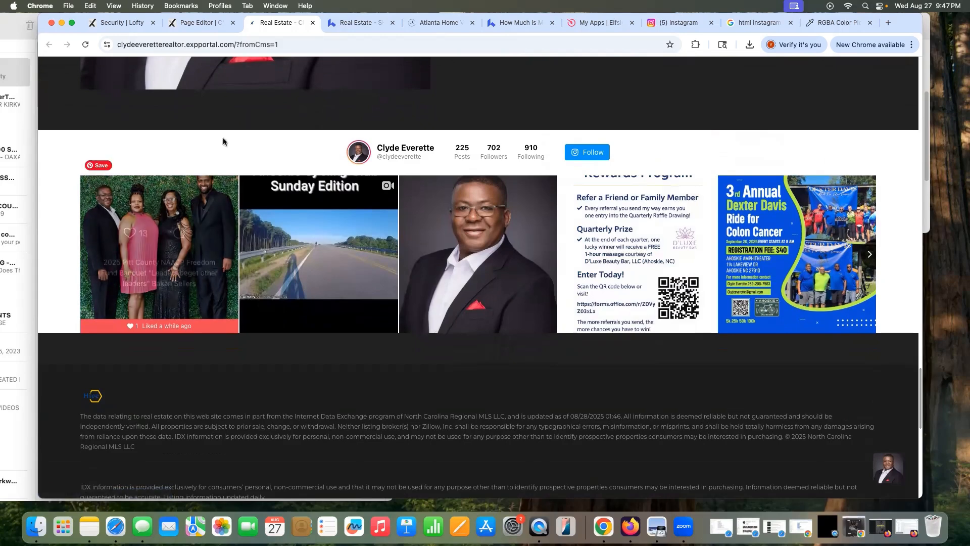
Step: Back in the Lofty editor, set the Instagram feed block's desktop spacing to 60
{"action": "left_click", "coordinate": [611, 21]}
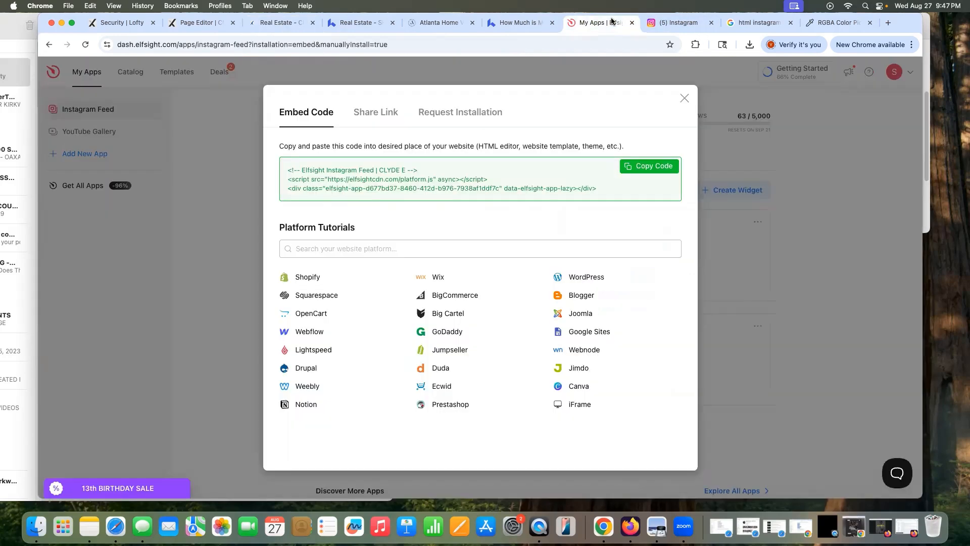
{"action": "left_click", "coordinate": [684, 99]}
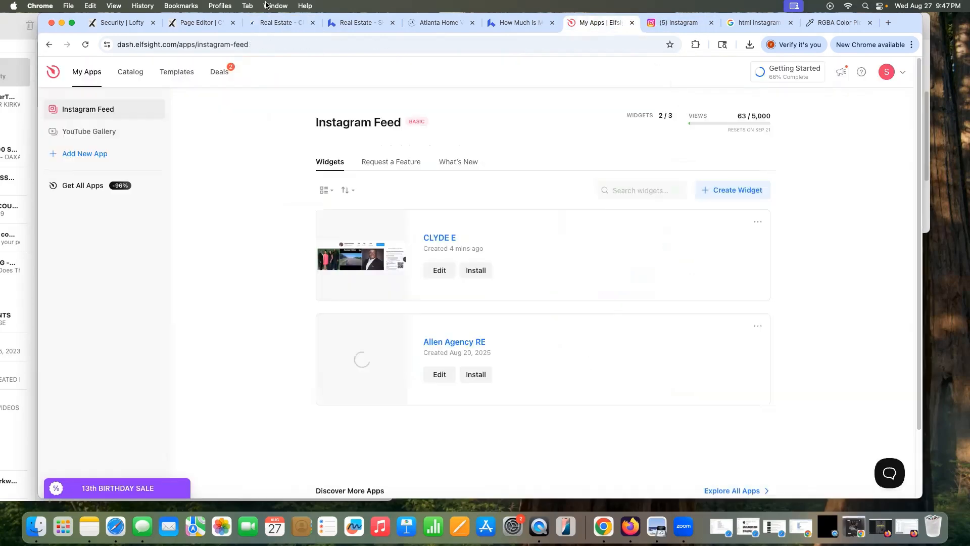
{"action": "left_click", "coordinate": [217, 23]}
{"action": "scroll", "coordinate": [305, 236], "scroll_direction": "down", "scroll_amount": 5}
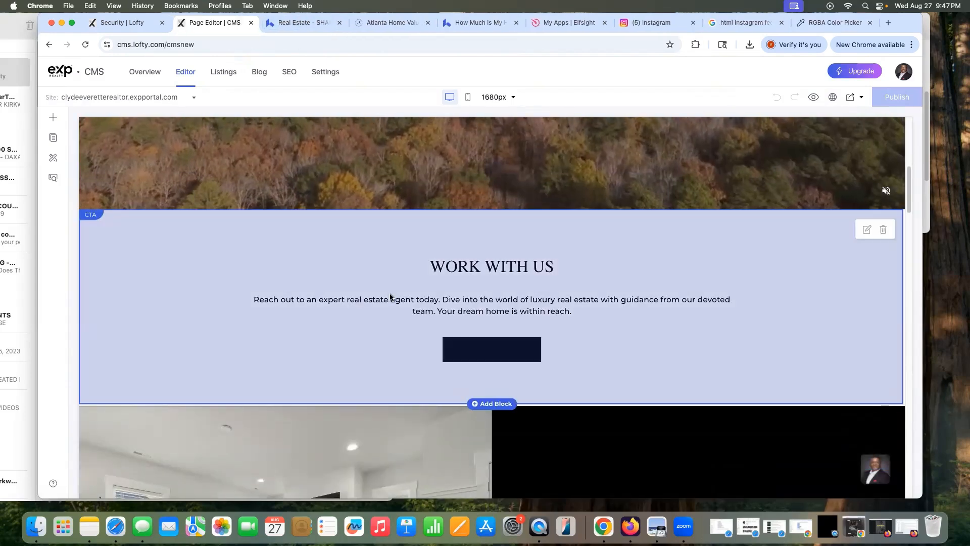
{"action": "scroll", "coordinate": [390, 297], "scroll_direction": "down", "scroll_amount": 15}
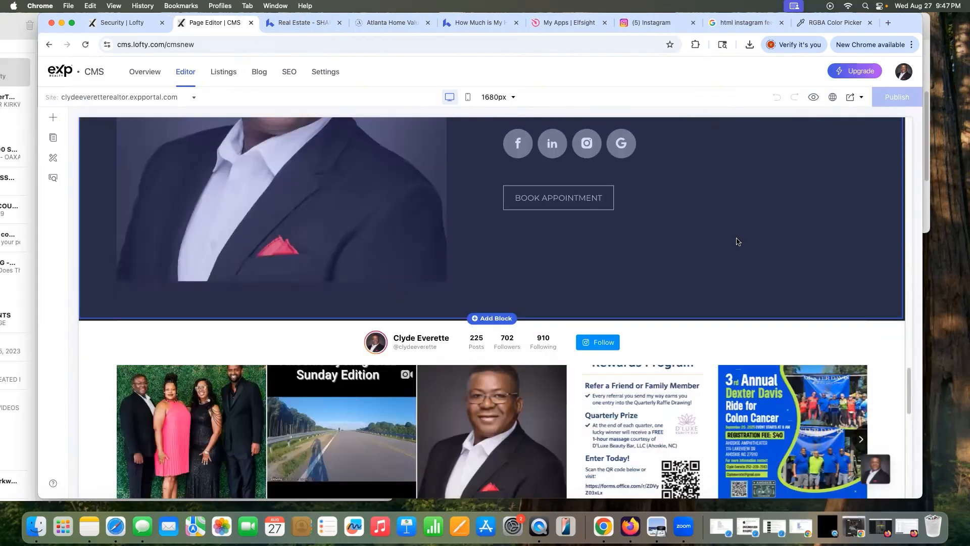
{"action": "left_click", "coordinate": [707, 343]}
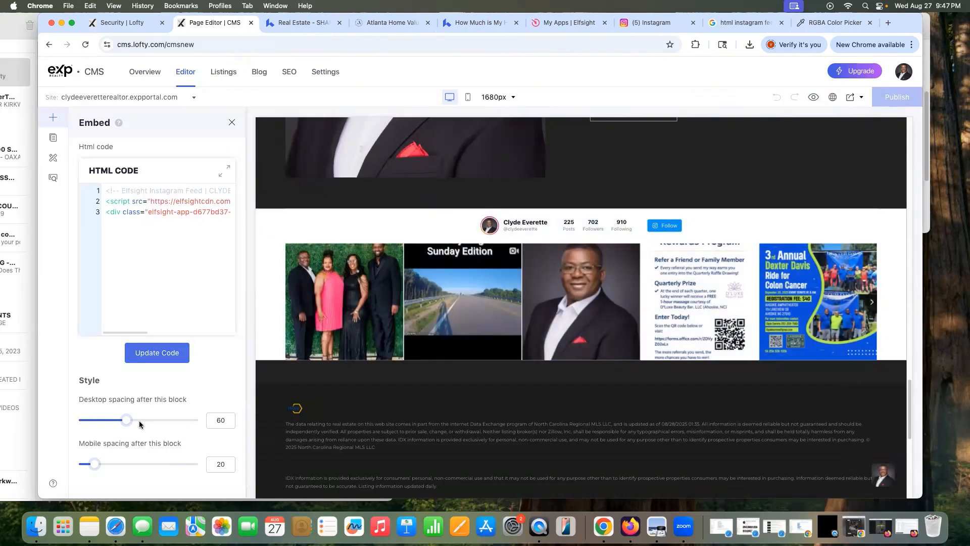
{"action": "left_click_drag", "start_coordinate": [128, 418], "coordinate": [71, 419]}
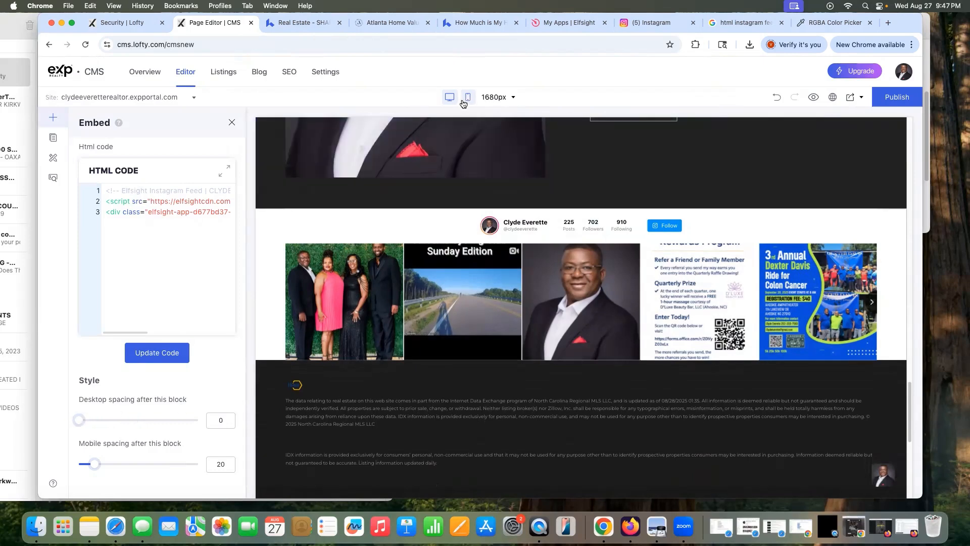
Step: Set the feed block's mobile spacing to 20 in mobile preview and republish the site
{"action": "left_click", "coordinate": [467, 97]}
{"action": "scroll", "coordinate": [560, 357], "scroll_direction": "down", "scroll_amount": 15}
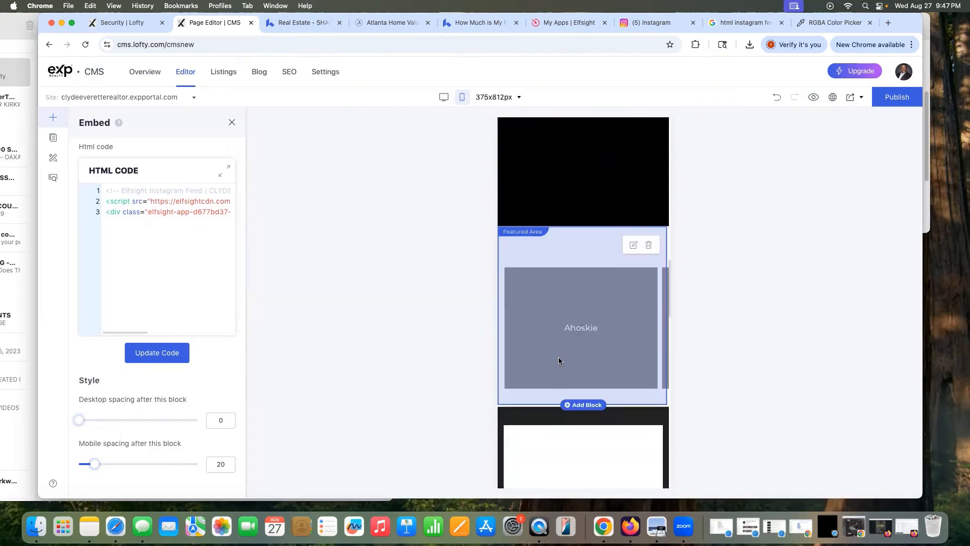
{"action": "scroll", "coordinate": [558, 357], "scroll_direction": "down", "scroll_amount": 10}
{"action": "scroll", "coordinate": [559, 357], "scroll_direction": "up", "scroll_amount": 5}
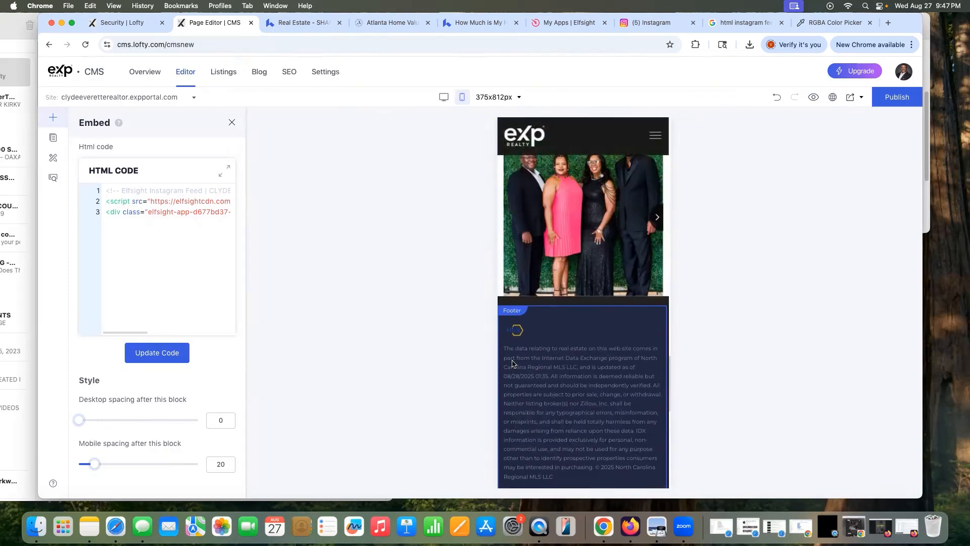
{"action": "left_click_drag", "start_coordinate": [95, 464], "coordinate": [75, 464]}
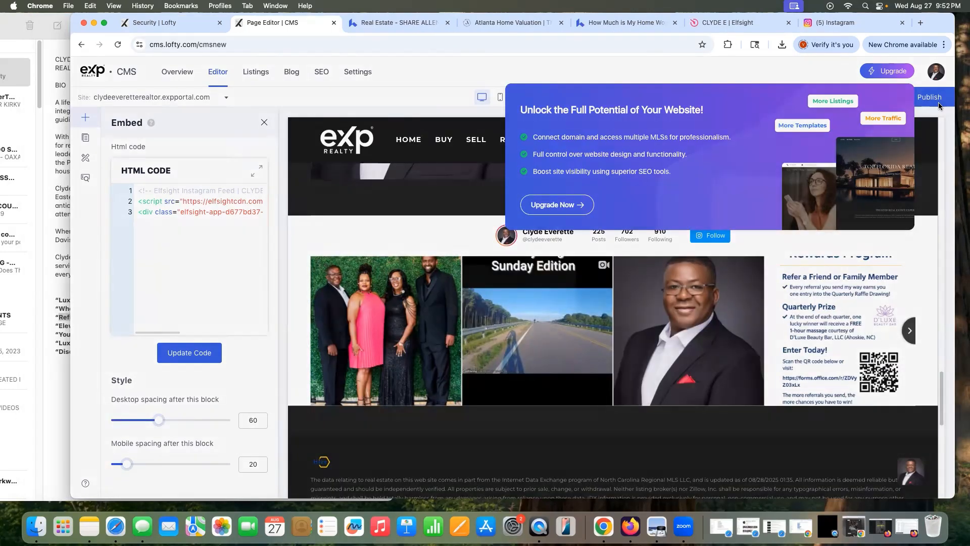
{"action": "left_click", "coordinate": [935, 101]}
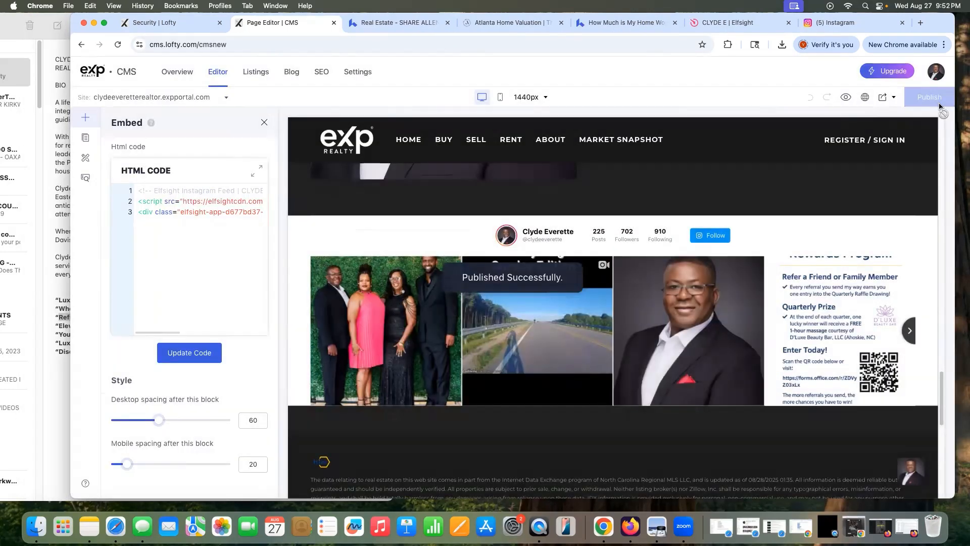
{"action": "left_click", "coordinate": [882, 97]}
Step: Open the published homepage in a new tab and scroll through it to review the Instagram feed
{"action": "left_click", "coordinate": [839, 129]}
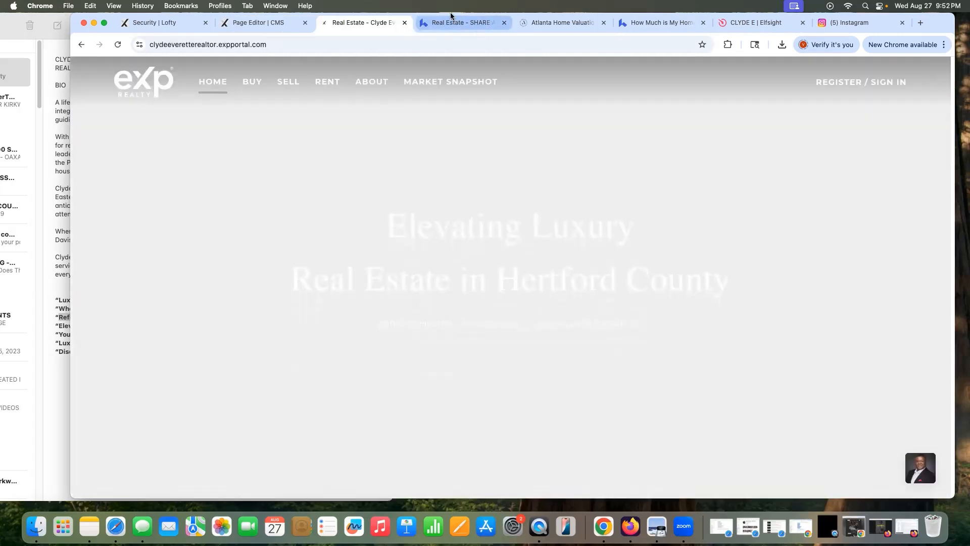
{"action": "scroll", "coordinate": [534, 342], "scroll_direction": "down", "scroll_amount": 5}
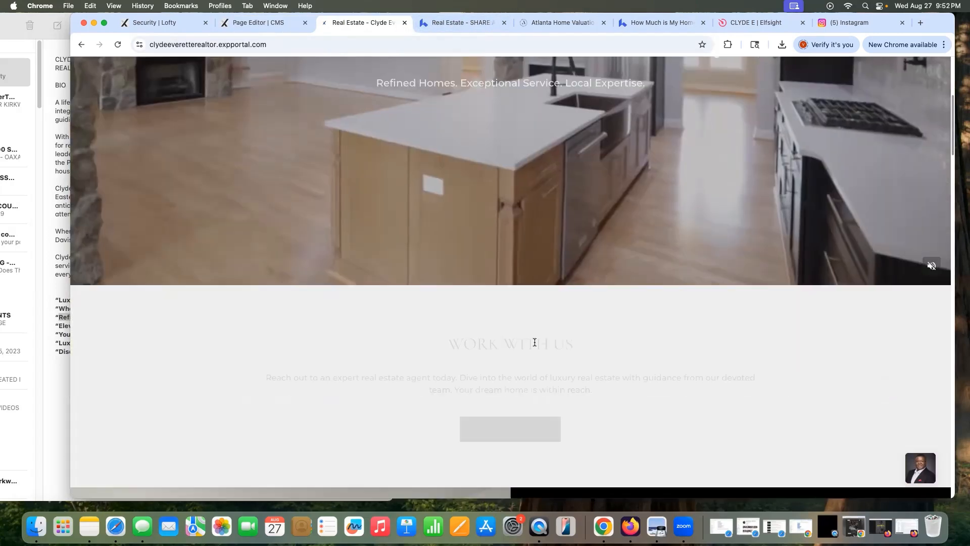
{"action": "scroll", "coordinate": [535, 342], "scroll_direction": "up", "scroll_amount": 5}
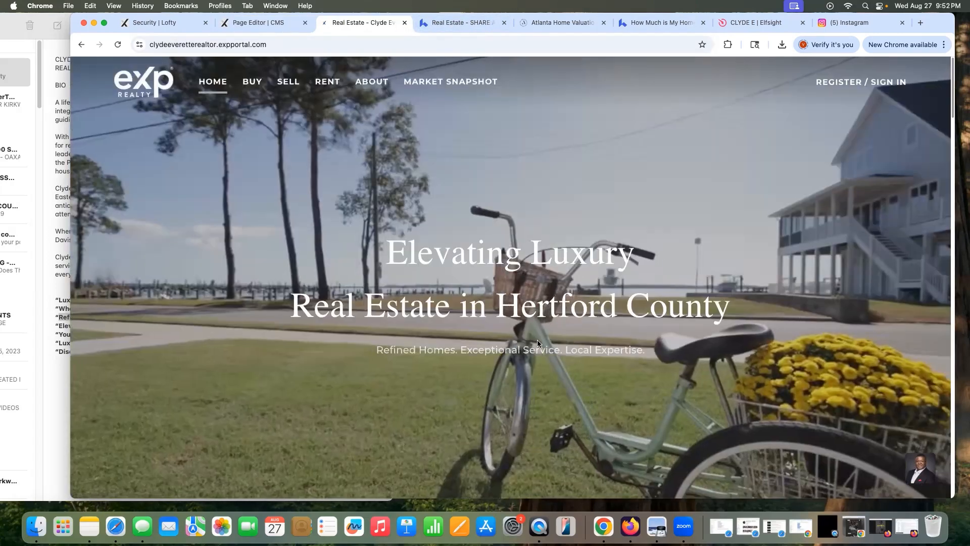
{"action": "scroll", "coordinate": [538, 344], "scroll_direction": "down", "scroll_amount": 10}
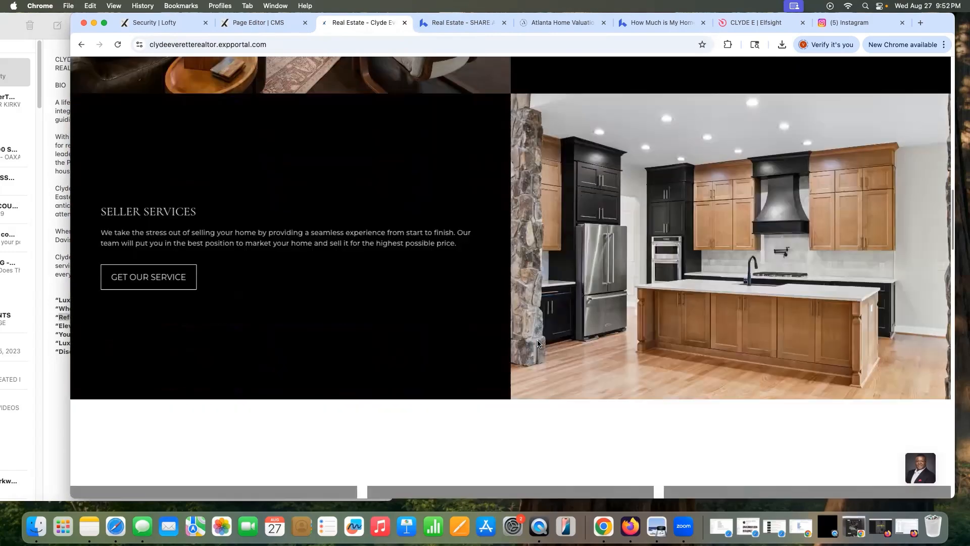
{"action": "scroll", "coordinate": [538, 343], "scroll_direction": "down", "scroll_amount": 10}
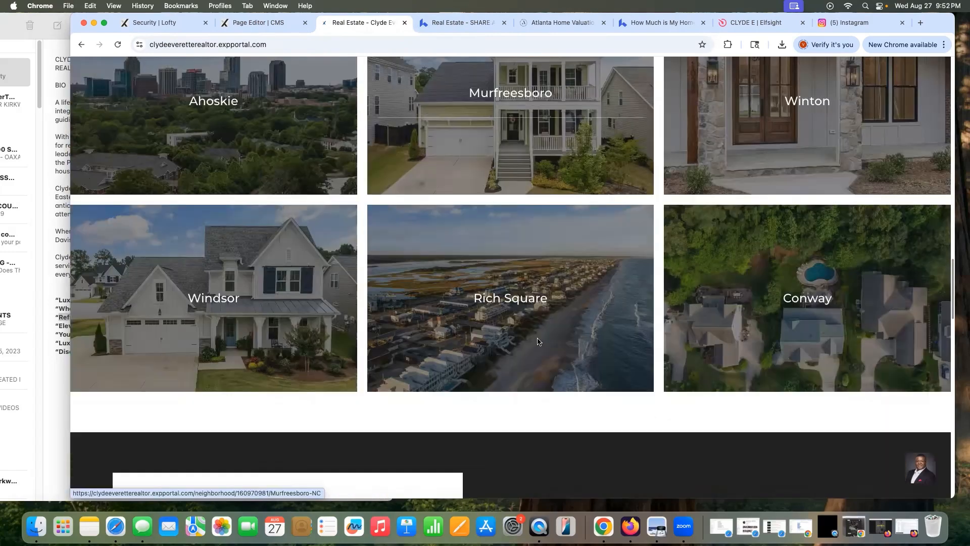
{"action": "scroll", "coordinate": [538, 342], "scroll_direction": "down", "scroll_amount": 10}
{"action": "scroll", "coordinate": [537, 331], "scroll_direction": "down", "scroll_amount": 2}
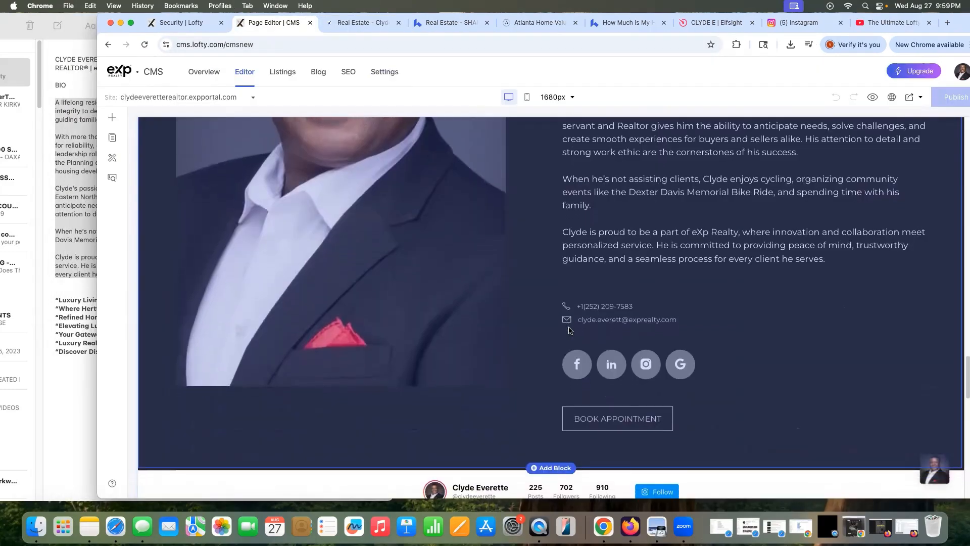
{"action": "scroll", "coordinate": [716, 298], "scroll_direction": "down", "scroll_amount": 3}
{"action": "scroll", "coordinate": [720, 296], "scroll_direction": "down", "scroll_amount": 9}
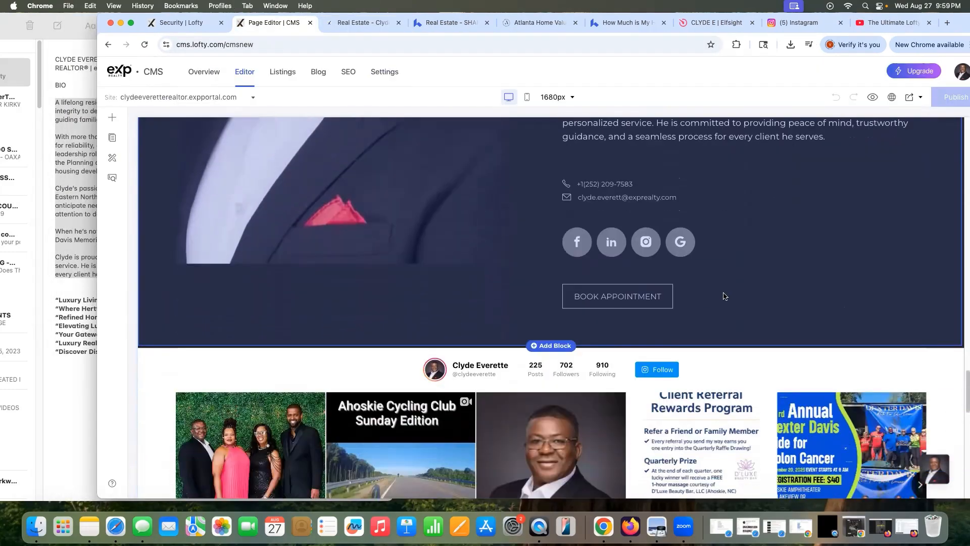
{"action": "scroll", "coordinate": [724, 296], "scroll_direction": "up", "scroll_amount": 5}
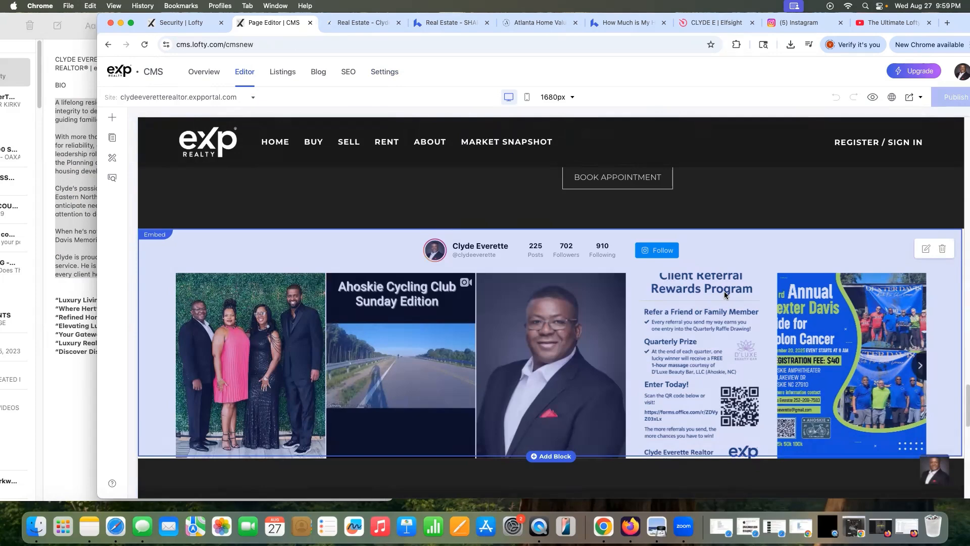
{"action": "scroll", "coordinate": [724, 295], "scroll_direction": "down", "scroll_amount": 2}
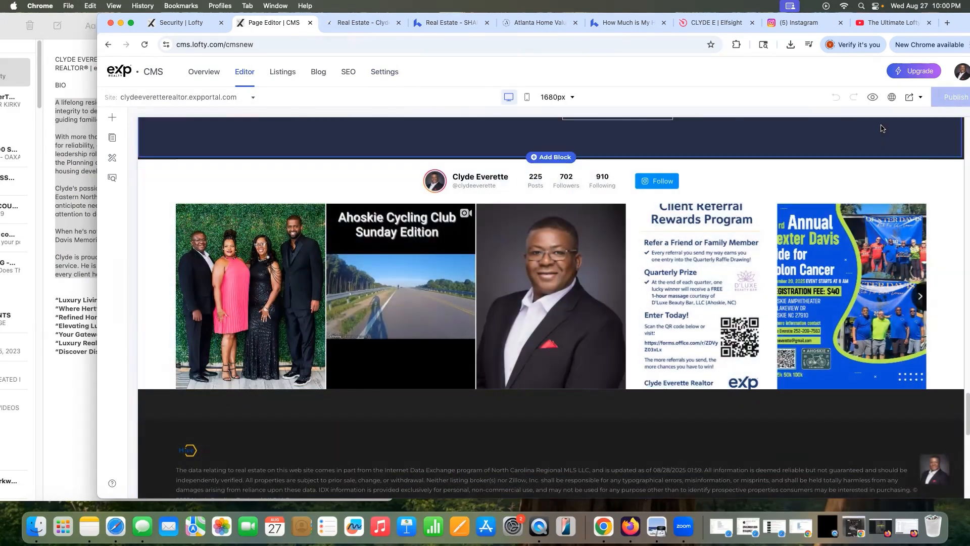
{"action": "left_click", "coordinate": [890, 97]}
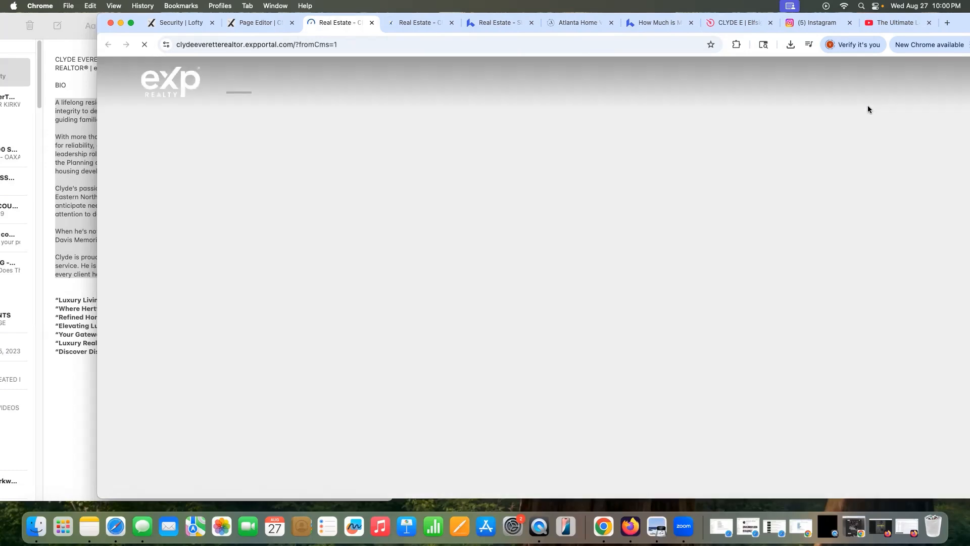
Step: Close the extra live-site tab and compare with the example site before returning to the Hertford County site
{"action": "scroll", "coordinate": [799, 248], "scroll_direction": "down", "scroll_amount": 1}
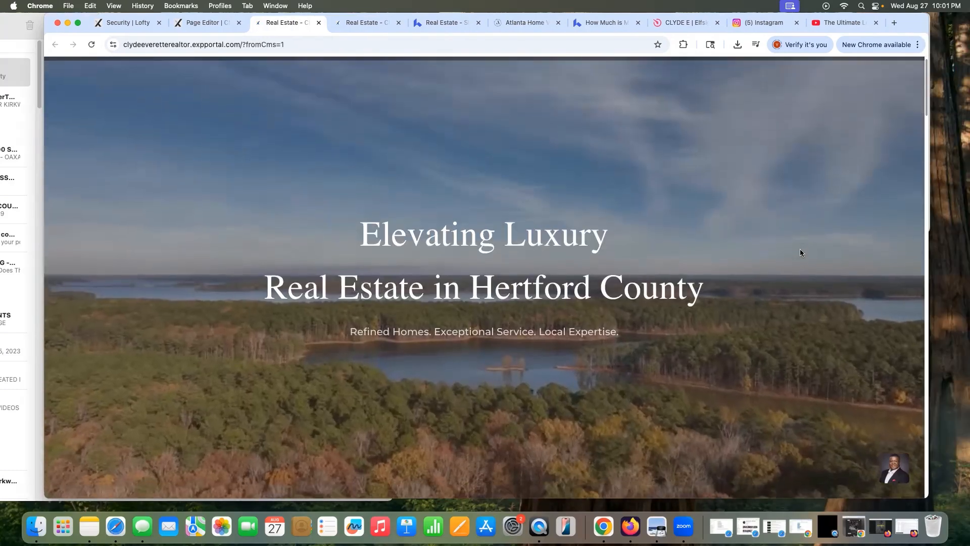
{"action": "key", "text": "super+w"}
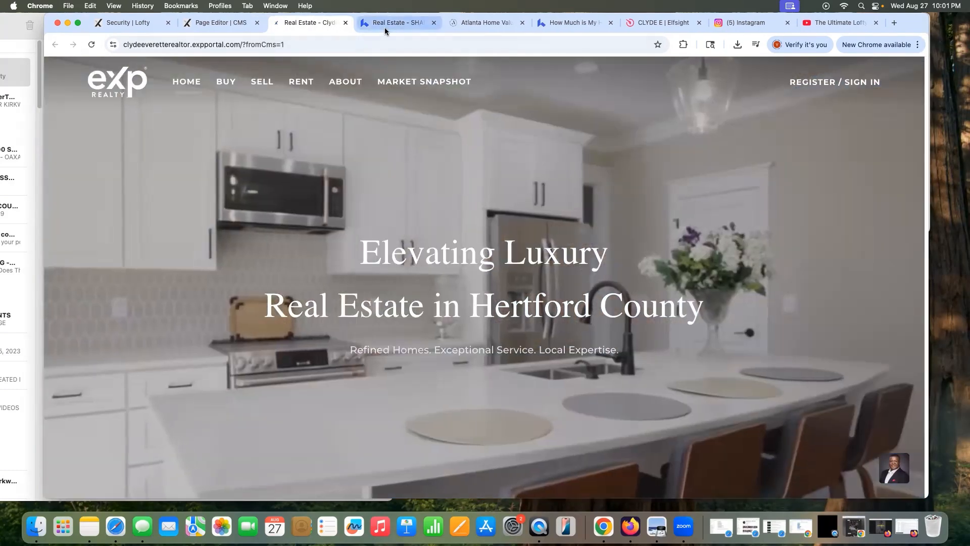
{"action": "left_click", "coordinate": [386, 29]}
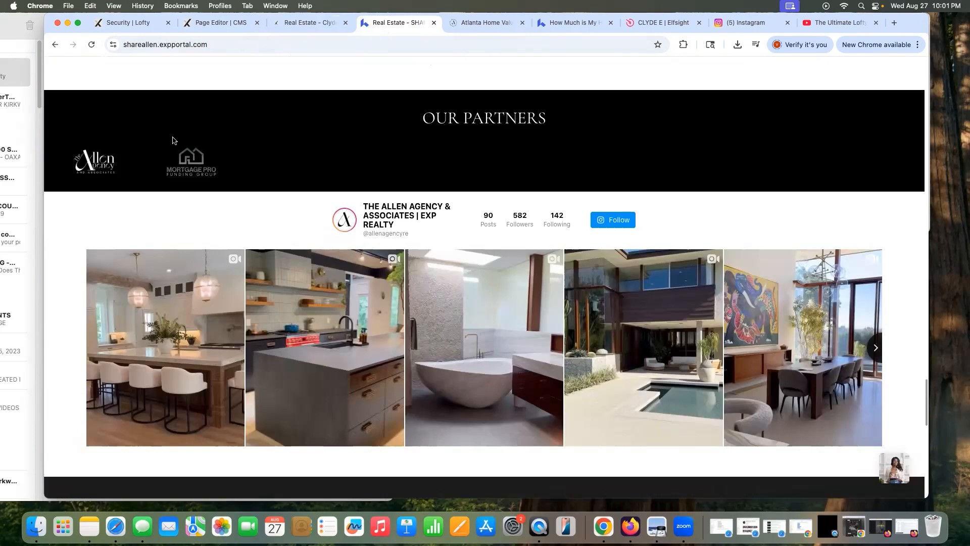
{"action": "scroll", "coordinate": [182, 127], "scroll_direction": "up", "scroll_amount": 10}
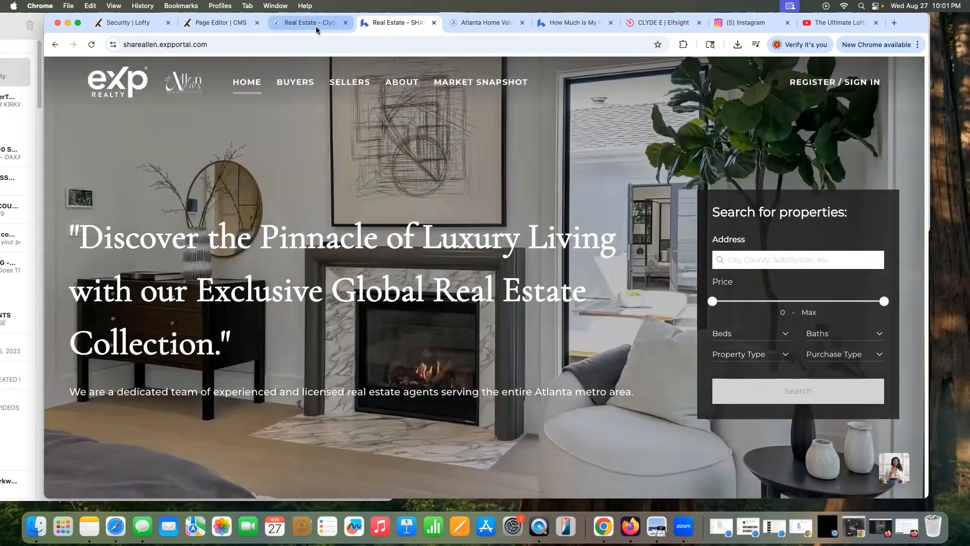
{"action": "left_click", "coordinate": [317, 28]}
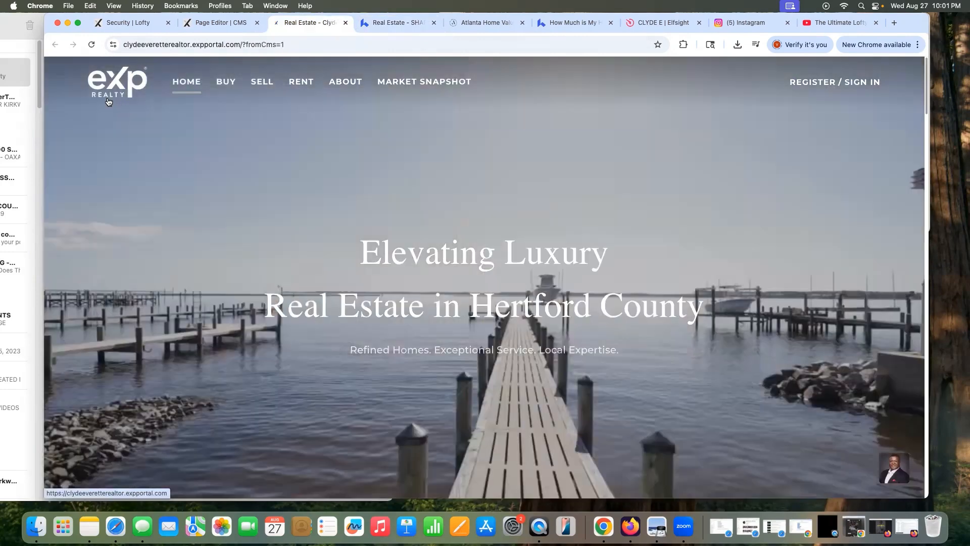
Step: Scroll down the live site to the Instagram feed slider above the footer
{"action": "mouse_move", "coordinate": [235, 82]}
{"action": "scroll", "coordinate": [275, 195], "scroll_direction": "down", "scroll_amount": 5}
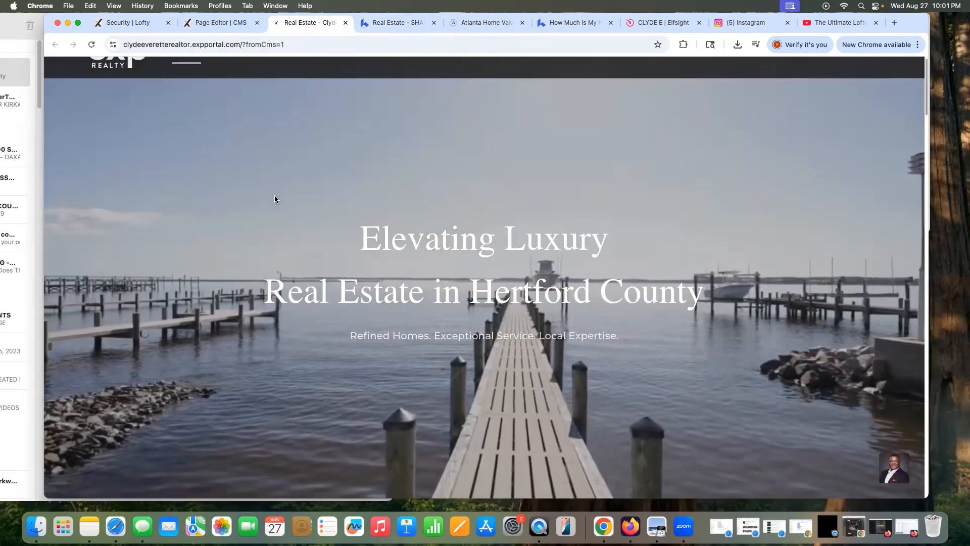
{"action": "scroll", "coordinate": [277, 197], "scroll_direction": "down", "scroll_amount": 2}
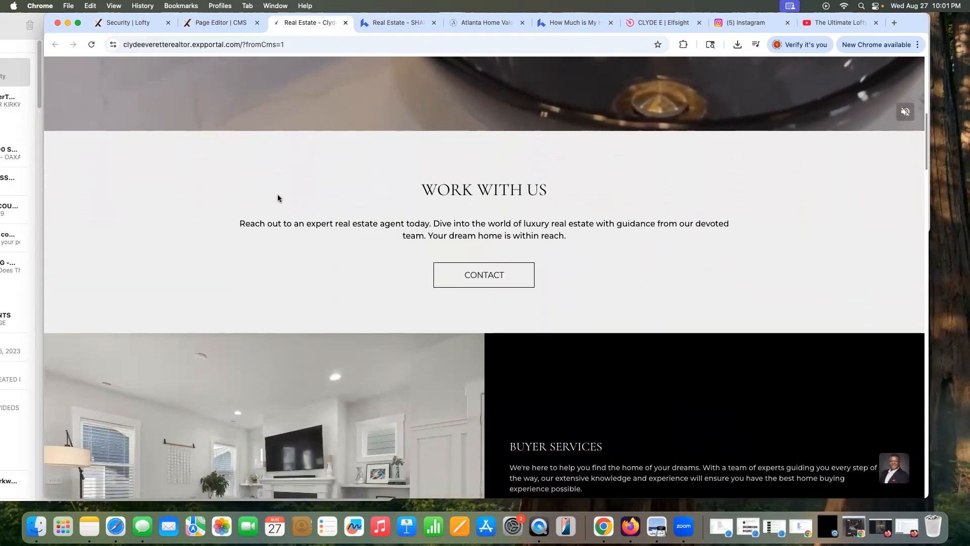
{"action": "scroll", "coordinate": [277, 197], "scroll_direction": "down", "scroll_amount": 6}
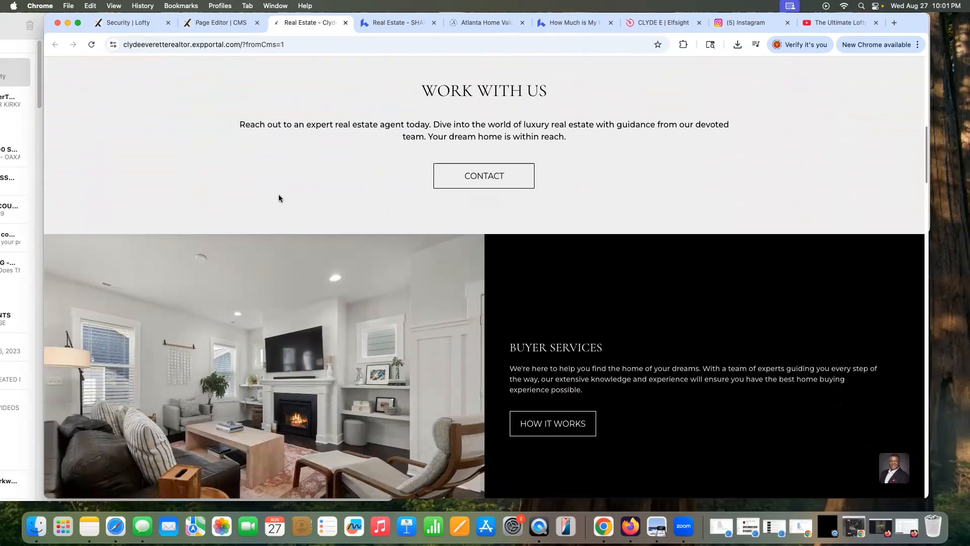
{"action": "scroll", "coordinate": [277, 197], "scroll_direction": "down", "scroll_amount": 7}
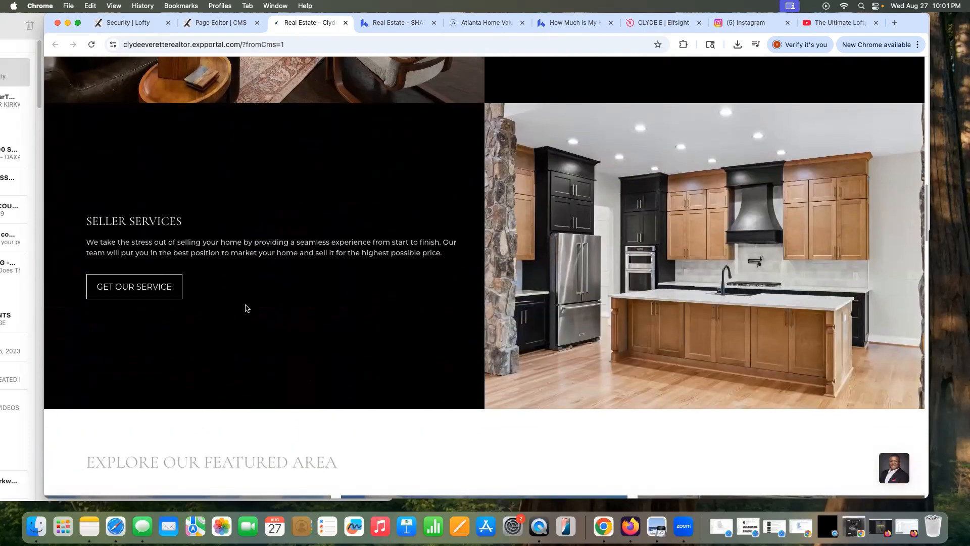
{"action": "scroll", "coordinate": [305, 300], "scroll_direction": "down", "scroll_amount": 5}
{"action": "scroll", "coordinate": [307, 301], "scroll_direction": "down", "scroll_amount": 14}
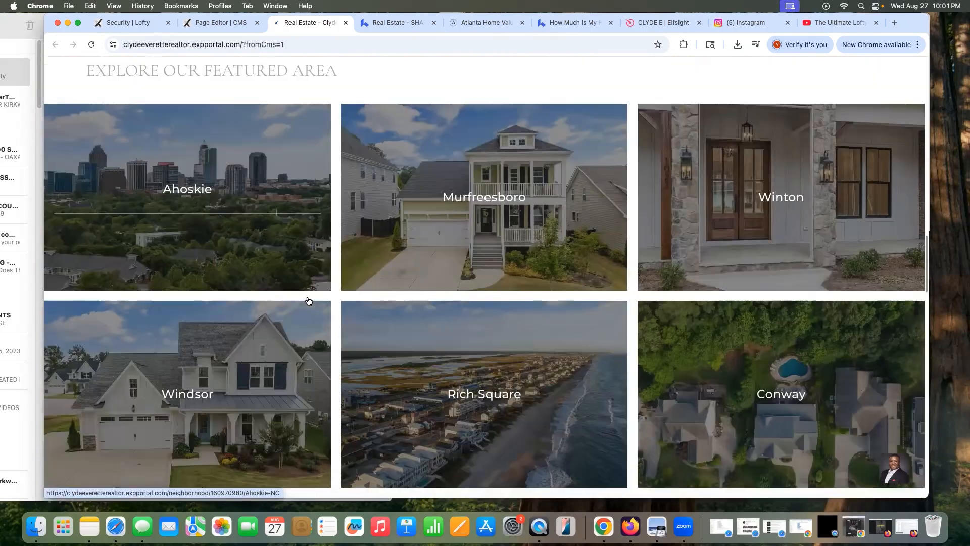
{"action": "scroll", "coordinate": [314, 300], "scroll_direction": "down", "scroll_amount": 14}
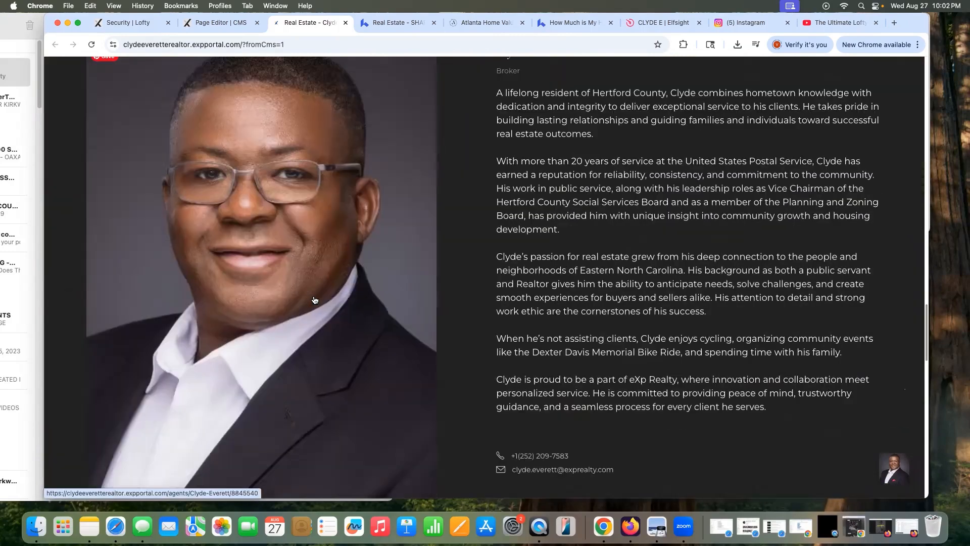
{"action": "scroll", "coordinate": [316, 300], "scroll_direction": "down", "scroll_amount": 1}
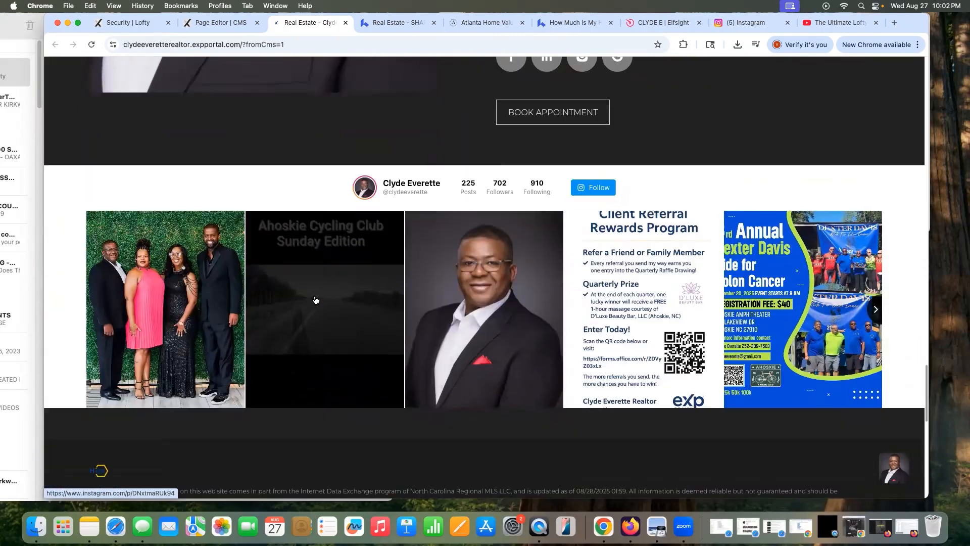
{"action": "scroll", "coordinate": [310, 298], "scroll_direction": "up", "scroll_amount": 20}
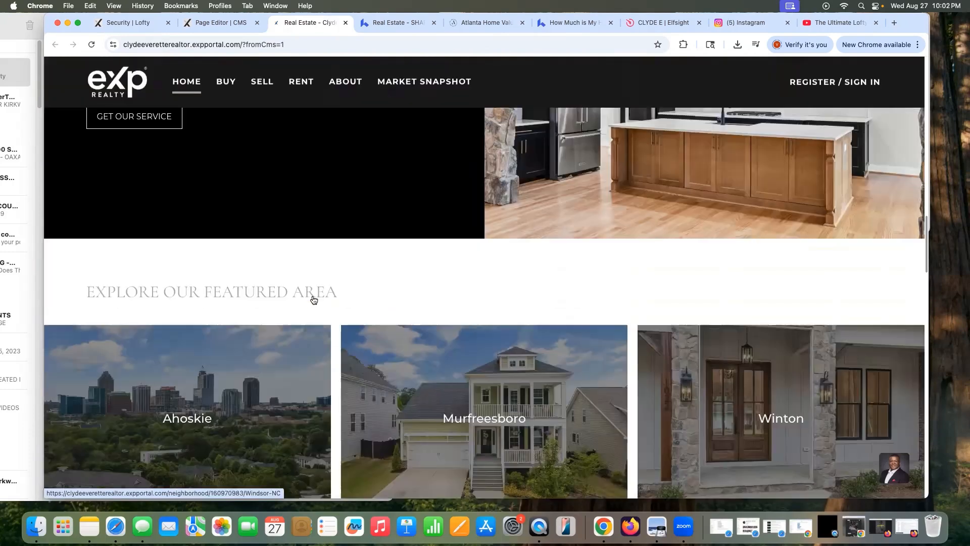
{"action": "scroll", "coordinate": [313, 298], "scroll_direction": "up", "scroll_amount": 17}
{"action": "scroll", "coordinate": [314, 298], "scroll_direction": "down", "scroll_amount": 9}
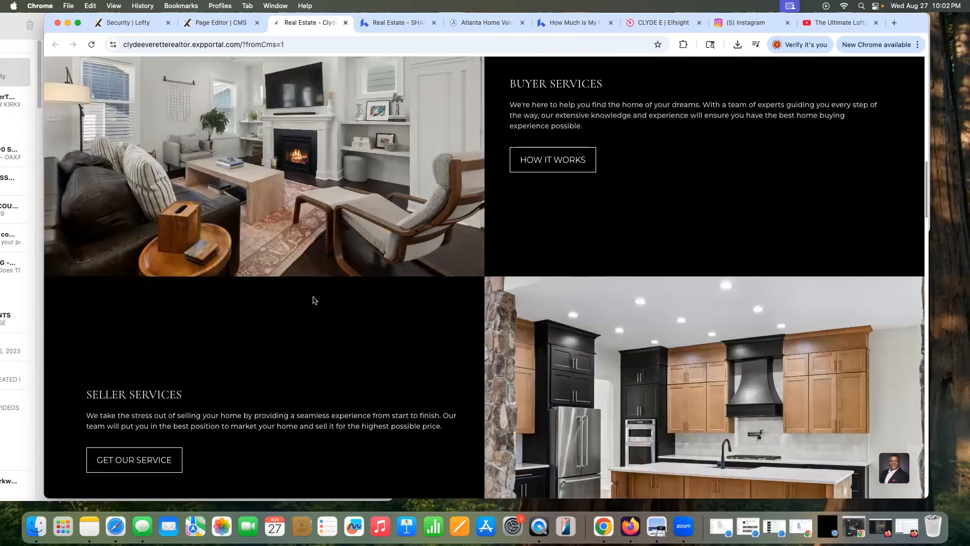
{"action": "scroll", "coordinate": [313, 300], "scroll_direction": "down", "scroll_amount": 20}
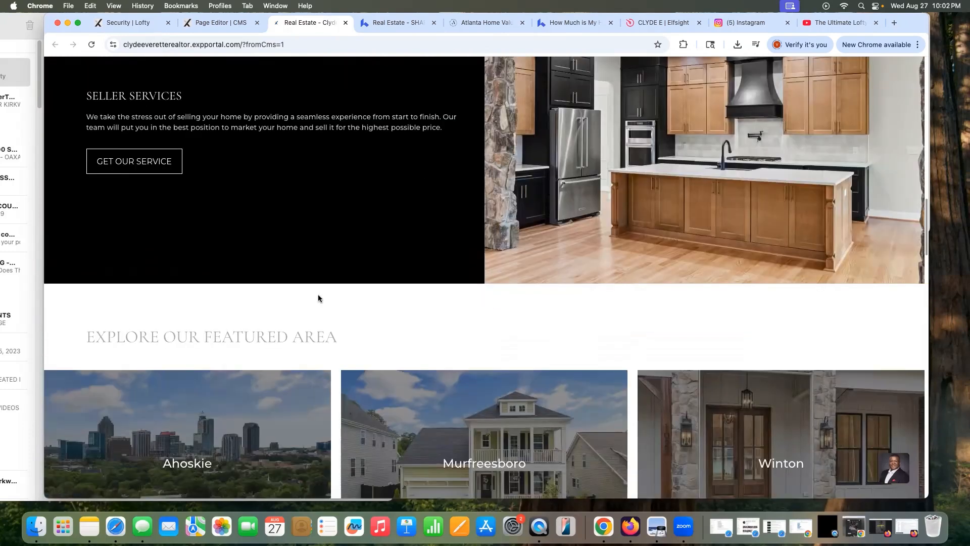
{"action": "scroll", "coordinate": [329, 297], "scroll_direction": "down", "scroll_amount": 15}
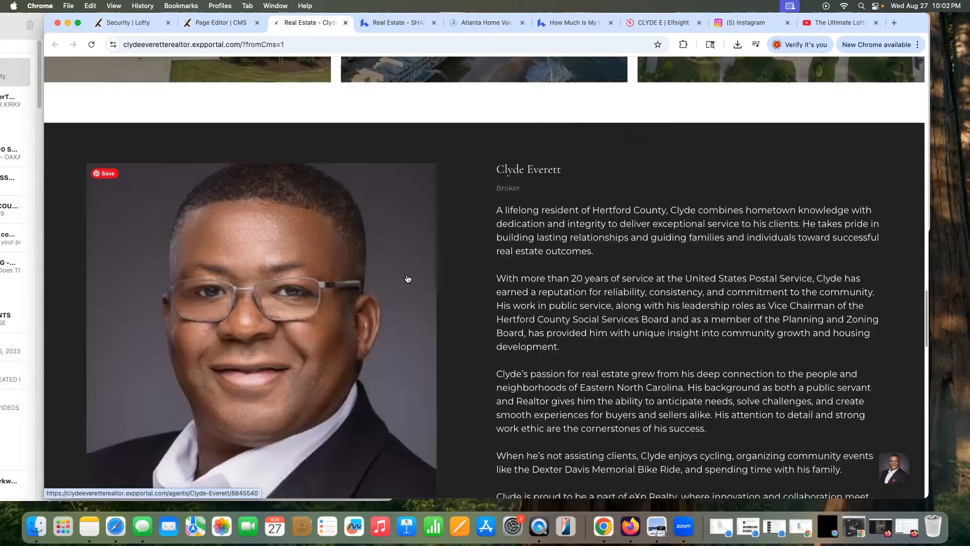
{"action": "scroll", "coordinate": [469, 233], "scroll_direction": "down", "scroll_amount": 5}
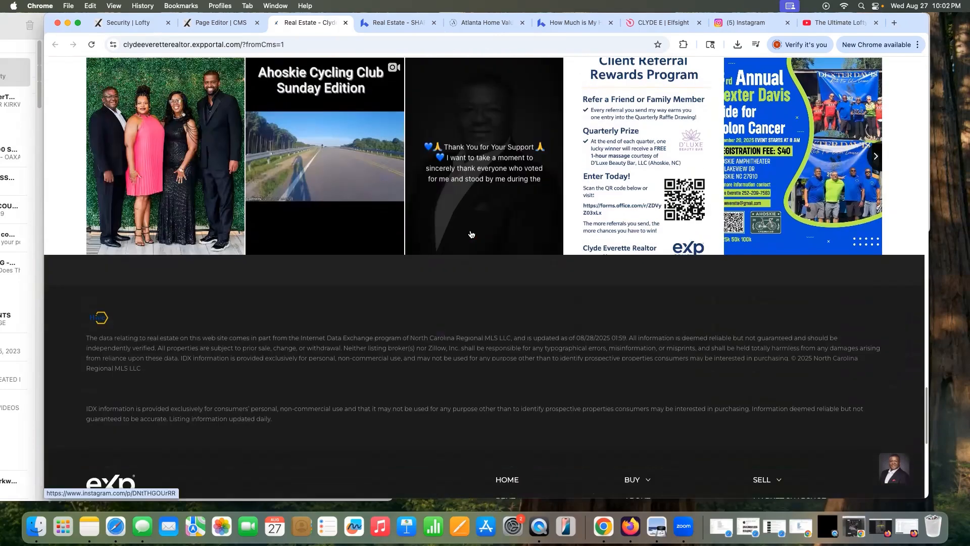
{"action": "scroll", "coordinate": [565, 258], "scroll_direction": "up", "scroll_amount": 9}
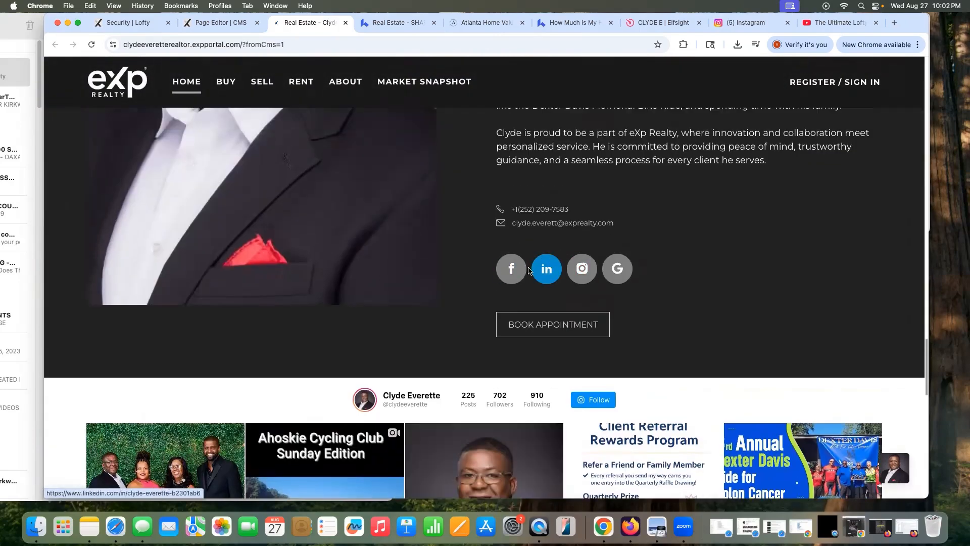
{"action": "scroll", "coordinate": [596, 263], "scroll_direction": "down", "scroll_amount": 1}
Step: Test the footer's Facebook link, then come back to the live site
{"action": "left_click", "coordinate": [540, 257]}
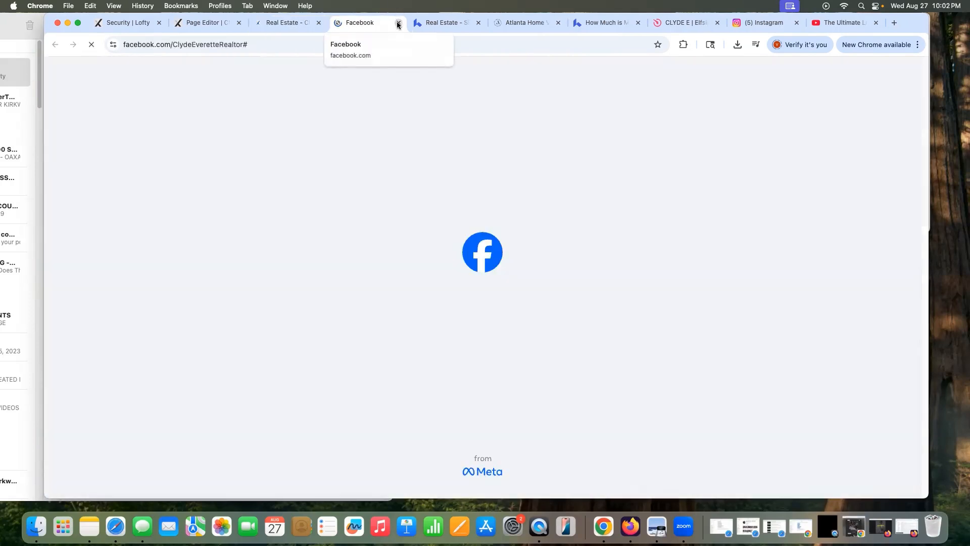
{"action": "left_click", "coordinate": [398, 23]}
{"action": "scroll", "coordinate": [490, 369], "scroll_direction": "down", "scroll_amount": 5}
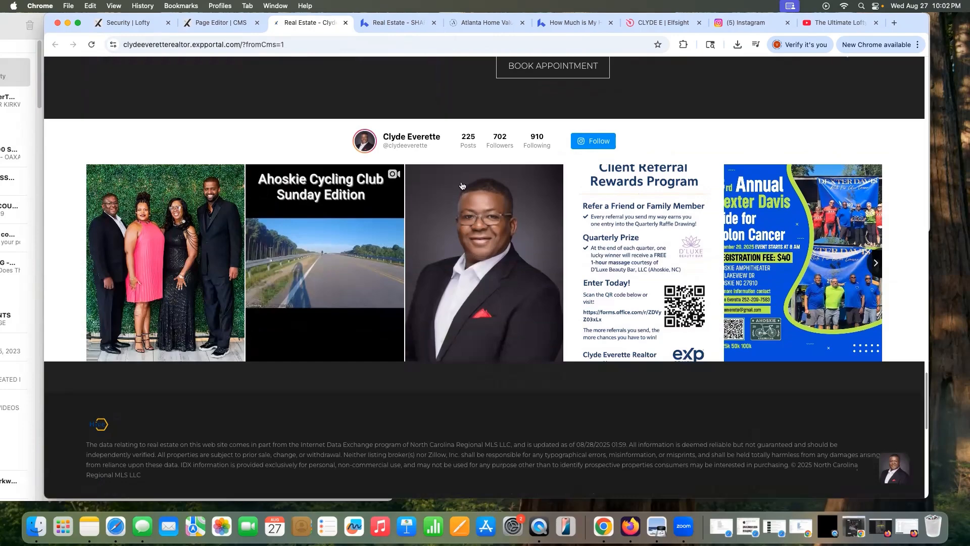
{"action": "scroll", "coordinate": [614, 394], "scroll_direction": "up", "scroll_amount": 10}
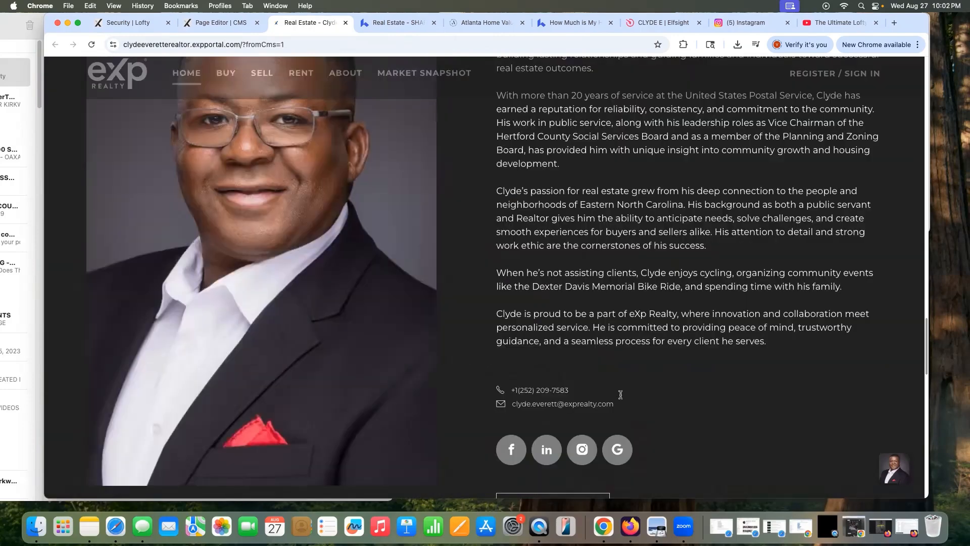
{"action": "scroll", "coordinate": [621, 395], "scroll_direction": "up", "scroll_amount": 10}
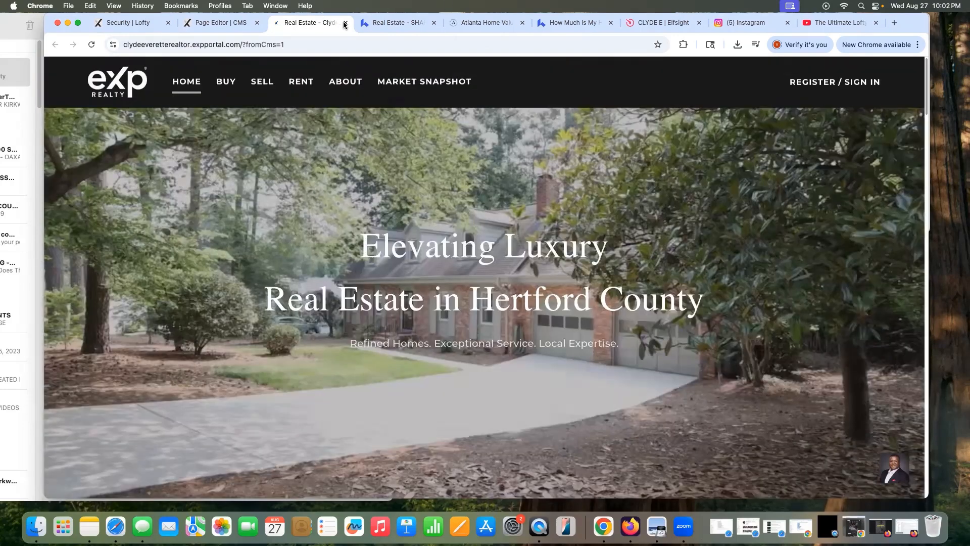
Step: Close the live-site tab and preview the homepage in the editor at 375x812px mobile size
{"action": "key", "text": "super+w"}
{"action": "key", "text": "super+alt+Left"}
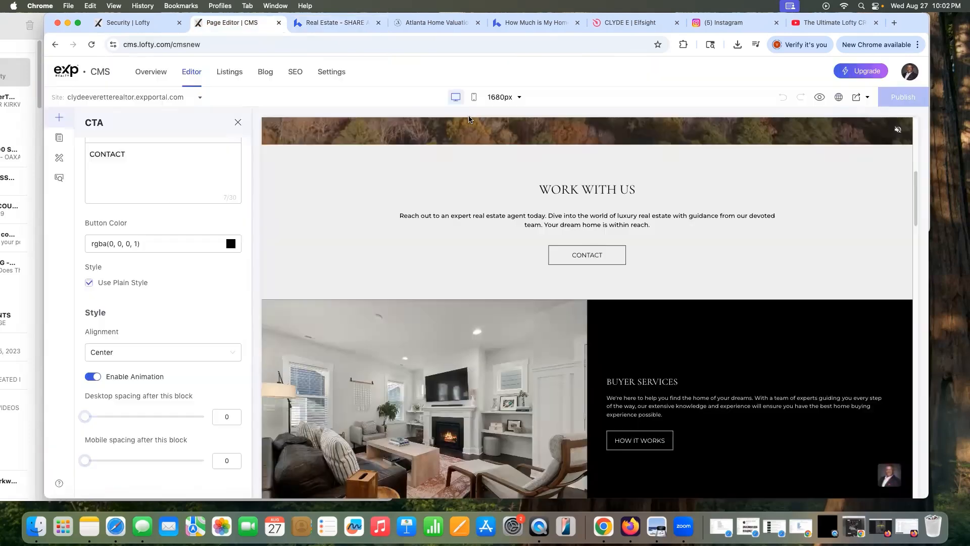
{"action": "left_click", "coordinate": [471, 98]}
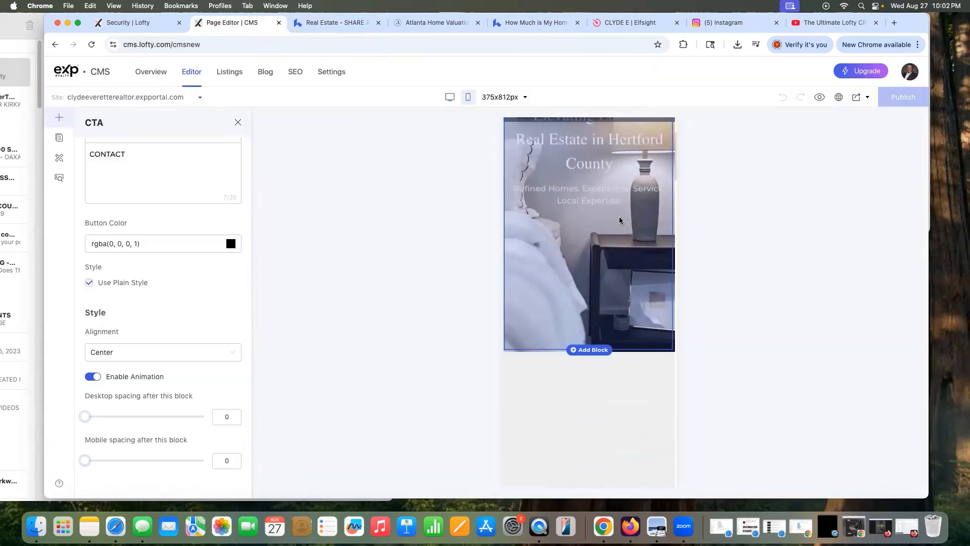